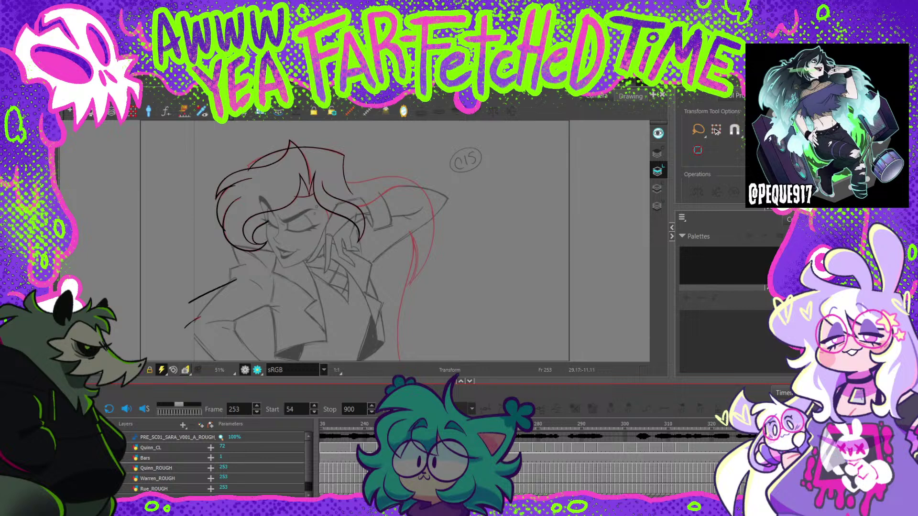
Step: Go back to start frame 54 and review the character's hair line work over the rough animation, advancing through the frames to frame 336
scroll(631, 456, "left", 3)
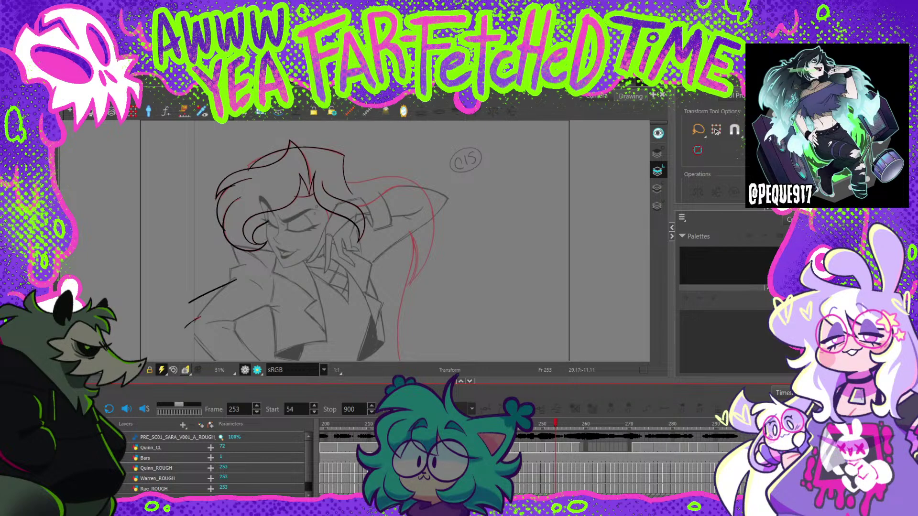
scroll(631, 456, "left", 15)
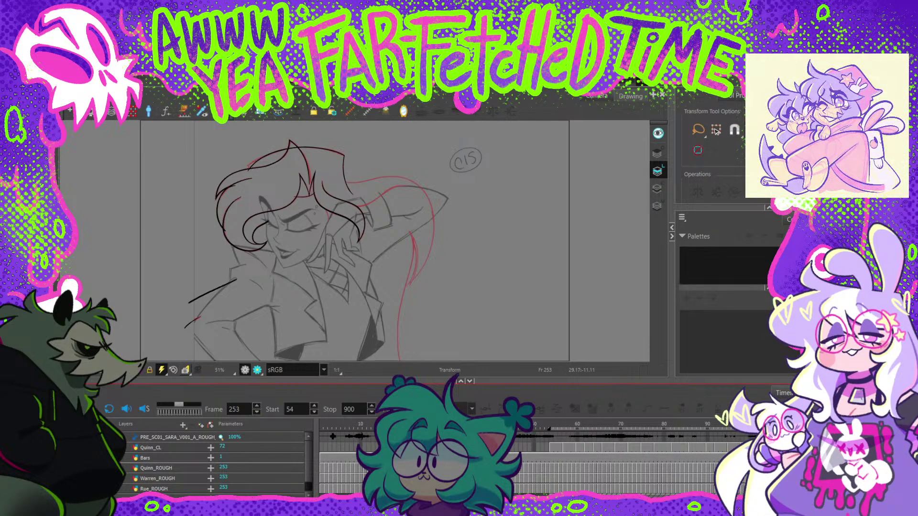
key("shift+")
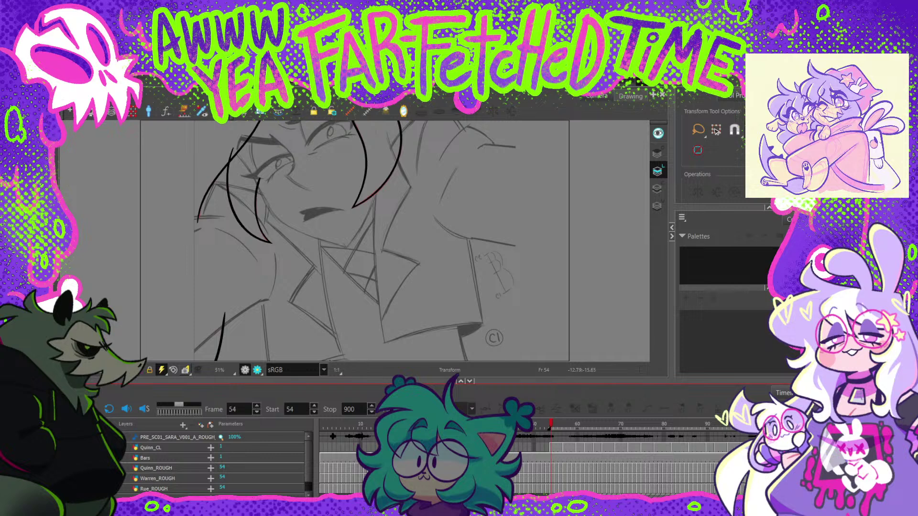
key("period")
key("period")
key("period")
key("period")
key("period")
key("period")
key("period")
key("period")
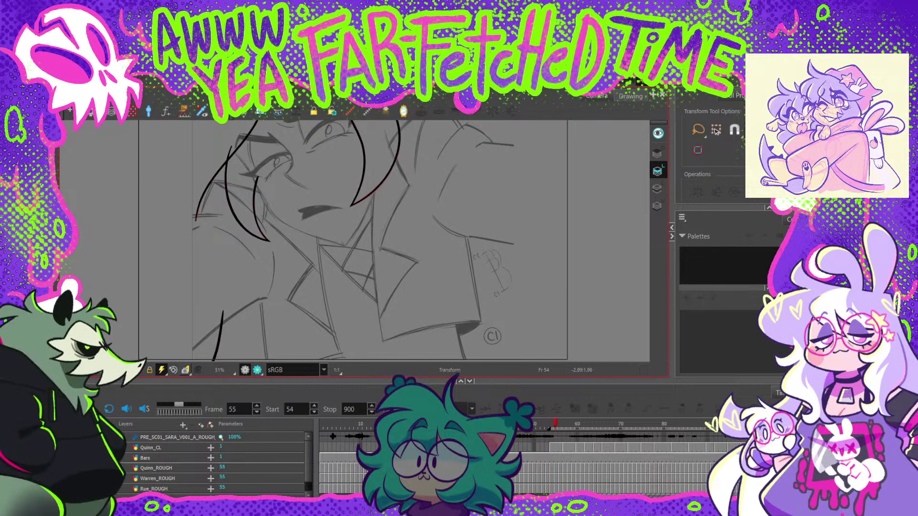
key("period")
key("period")
key("period")
key("period")
key("period")
key("period")
key("period")
key("period")
key("period")
key("period")
key("period")
key("period")
key("period")
key("period")
key("period")
key("period")
key("period")
key("period")
key("period")
key("period")
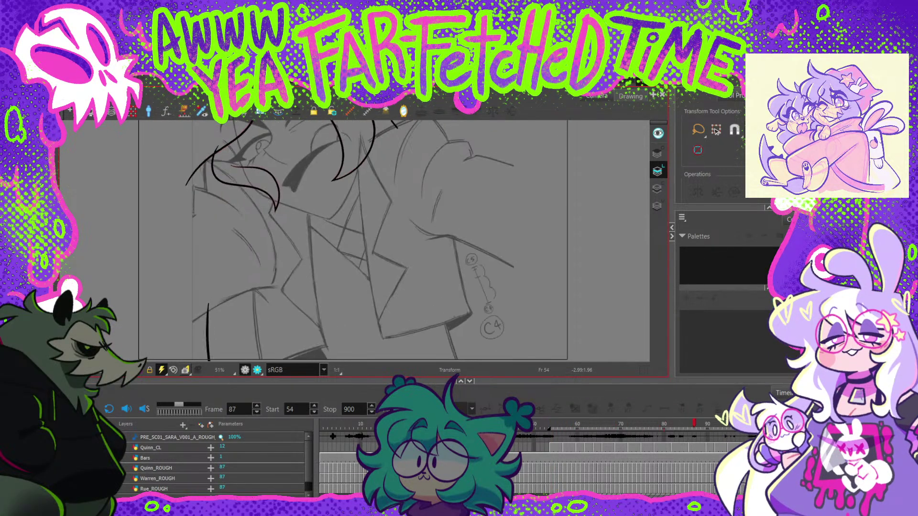
key("period")
key("period")
key("period")
key("period")
key("period")
key("period")
key("period")
key("period")
key("period")
key("period")
key("period")
key("period")
key("period")
key("period")
key("period")
key("period")
key("period")
key("period")
key("period")
key("period")
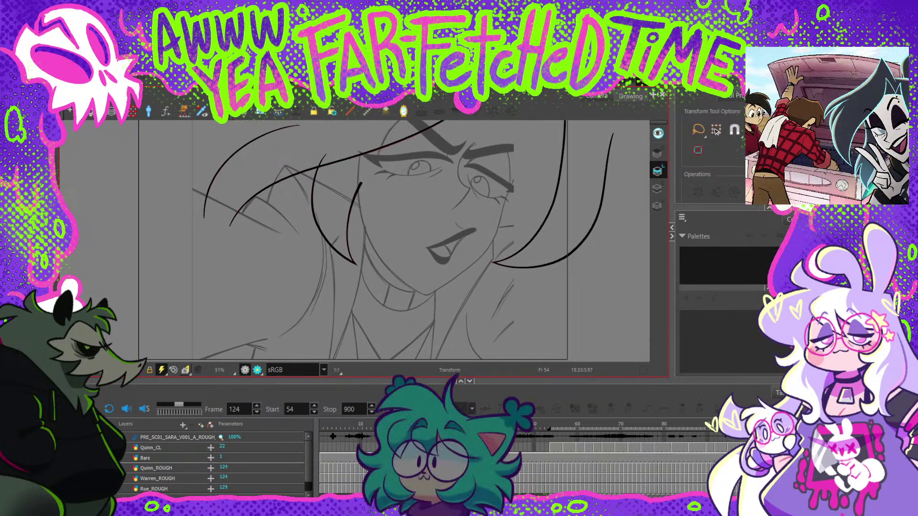
key("period")
key("period")
key("period")
key("period")
key("period")
key("period")
key("period")
key("period")
key("period")
key("period")
key("period")
key("period")
key("period")
key("period")
key("period")
key("period")
key("period")
key("period")
key("period")
key("period")
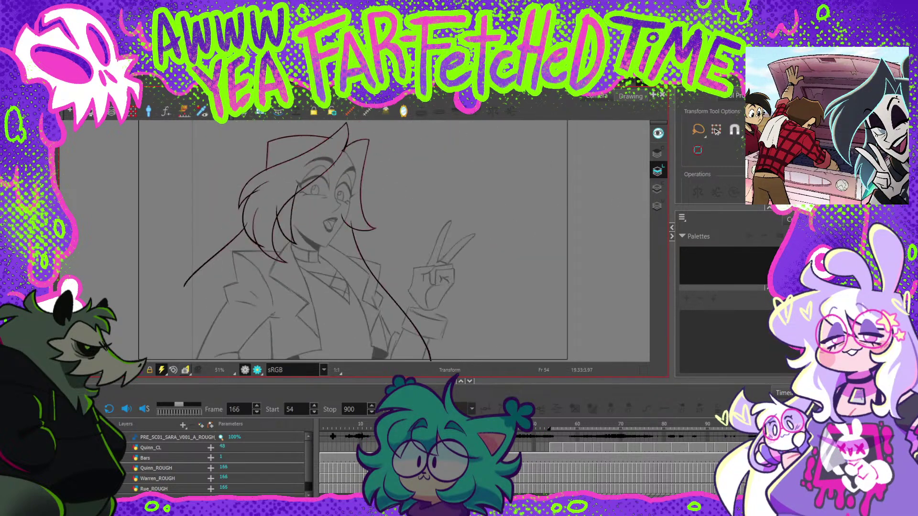
key("period")
key("period")
key("period")
key("period")
key("period")
key("period")
key("period")
key("period")
key("period")
key("period")
key("period")
key("period")
key("period")
key("period")
key("period")
key("period")
key("period")
key("period")
key("period")
key("period")
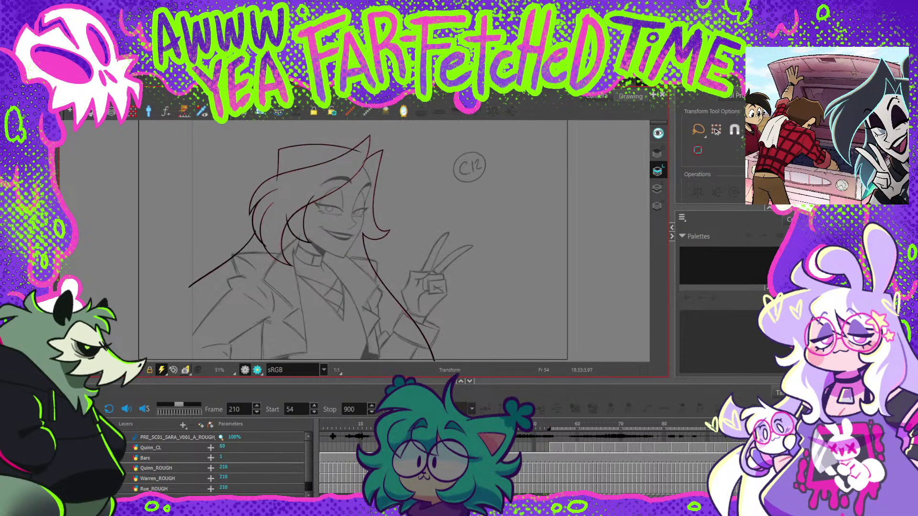
key("period")
key("period")
key("period")
key("period")
key("period")
key("period")
key("period")
key("period")
key("period")
key("period")
key("period")
key("period")
key("period")
key("period")
key("period")
key("period")
key("period")
key("period")
key("period")
key("period")
key("period")
key("period")
key("period")
key("period")
key("period")
key("period")
key("period")
key("period")
key("period")
key("period")
key("period")
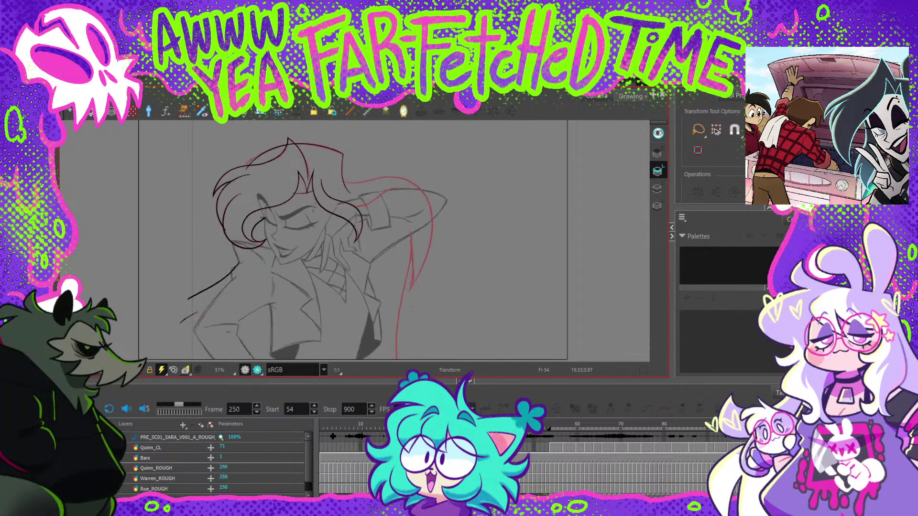
key("period")
key("period")
key("period")
key("period")
key("period")
key("period")
key("period")
key("period")
key("period")
key("period")
key("period")
key("period")
key("period")
key("period")
key("period")
key("period")
key("period")
key("period")
key("period")
key("period")
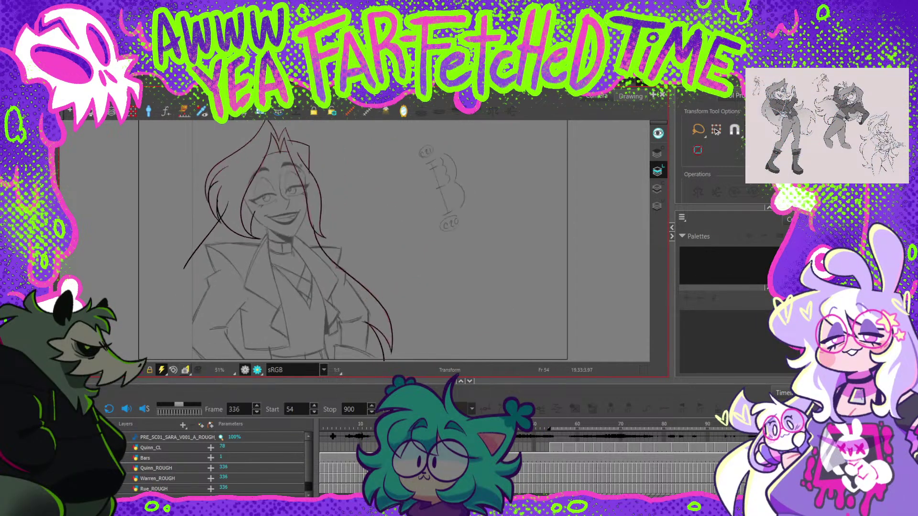
Step: Continue stepping forward from frame 336 to frame 624, examining the clean hair line work against the rough character animation
key("period")
key("period")
key("period")
key("period")
key("period")
key("period")
key("period")
key("period")
key("period")
key("period")
key("period")
key("period")
key("period")
key("period")
key("period")
key("period")
key("period")
key("period")
key("period")
key("period")
key("period")
key("period")
key("period")
key("period")
key("period")
key("period")
key("period")
key("period")
key("period")
key("period")
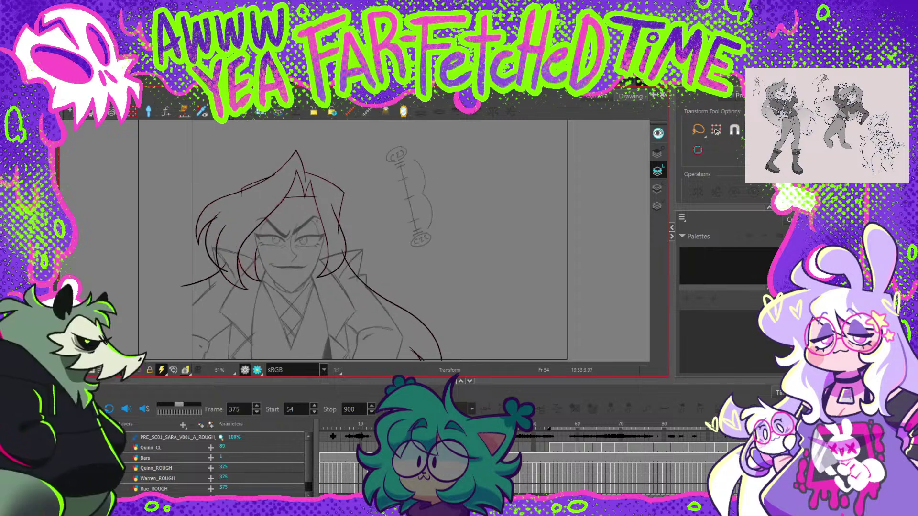
key("period")
key("period")
key("period")
key("period")
key("period")
key("period")
key("period")
key("period")
key("period")
key("period")
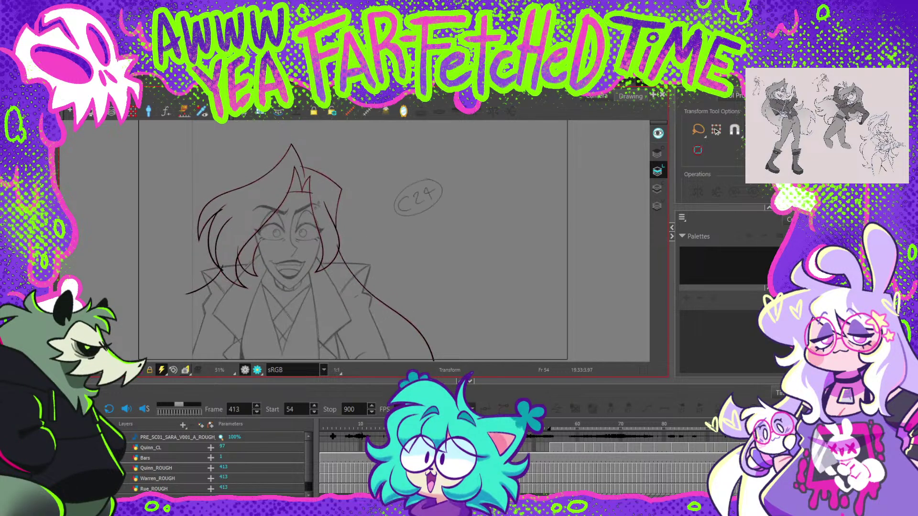
key("period")
key("period")
key("period")
key("period")
key("period")
key("period")
key("period")
key("period")
key("period")
key("period")
key("period")
key("period")
key("period")
key("period")
key("period")
key("period")
key("period")
key("period")
key("period")
key("period")
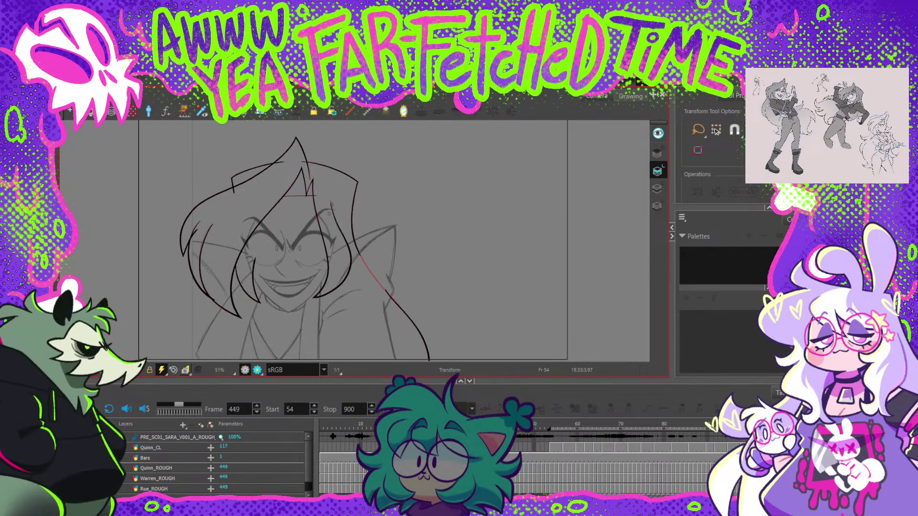
key("period")
key("period")
key("period")
key("period")
key("period")
key("period")
key("period")
key("period")
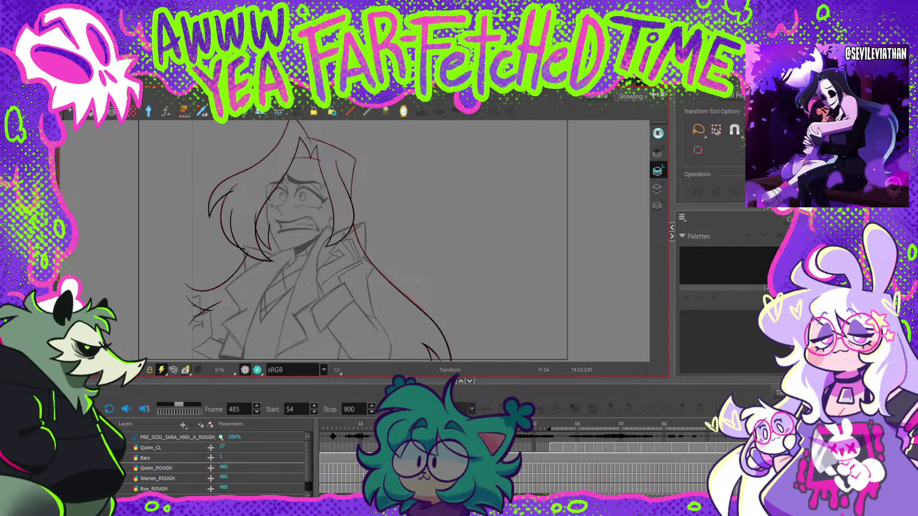
key("period")
key("period")
key("period")
key("period")
key("period")
key("period")
key("period")
key("period")
key("period")
key("period")
key("period")
key("period")
key("period")
key("period")
key("period")
key("period")
key("period")
key("period")
key("period")
key("period")
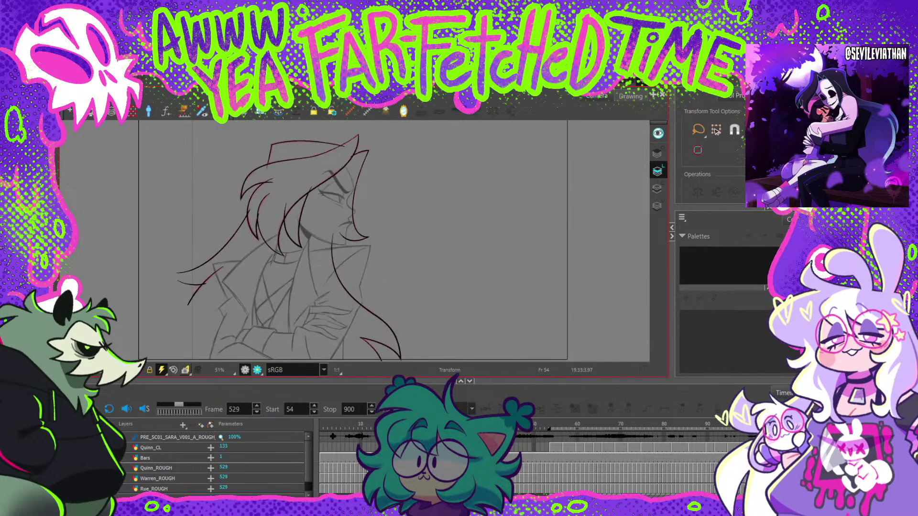
key("period")
key("period")
key("period")
key("period")
key("period")
key("period")
key("period")
key("period")
key("period")
key("period")
key("period")
key("period")
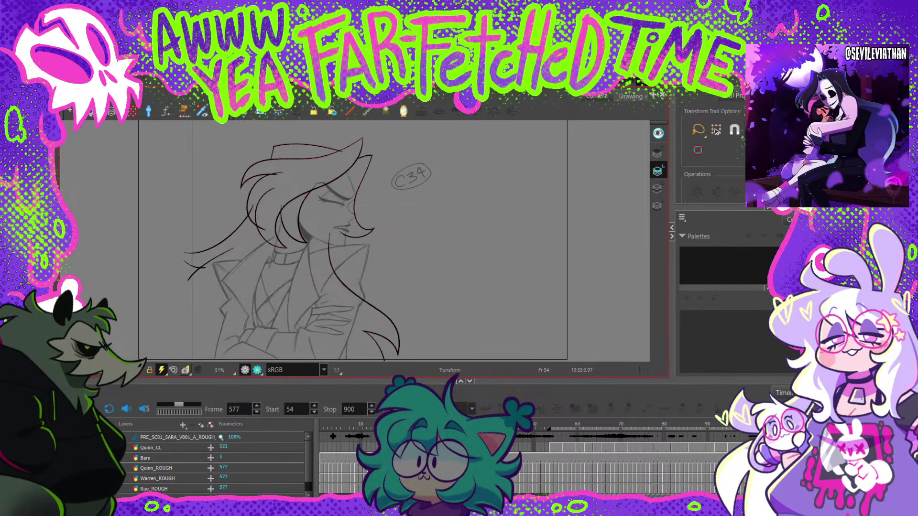
key("period")
key("period")
key("period")
key("period")
key("period")
key("period")
key("period")
key("period")
key("period")
key("period")
key("period")
key("period")
key("period")
key("period")
key("period")
key("period")
key("period")
key("period")
key("period")
key("period")
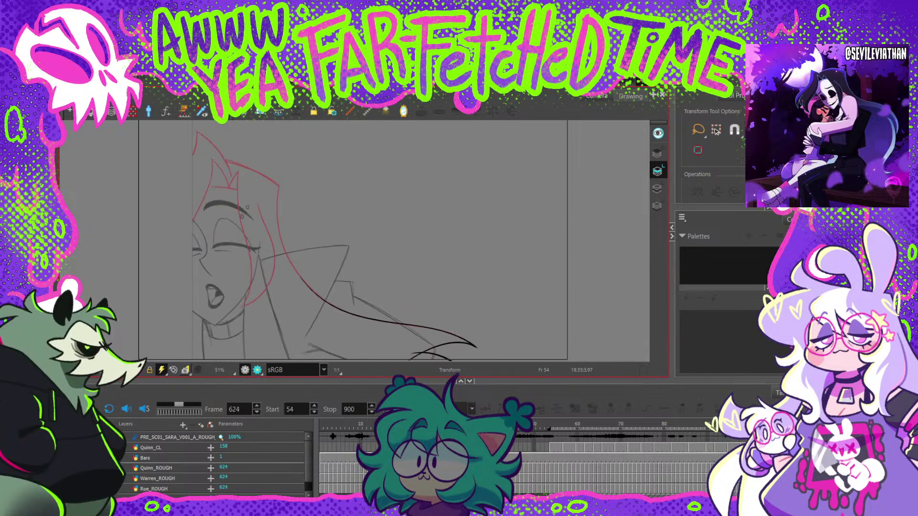
Step: Step forward from frame 624 to frame 767, examining the hair lines against the rough character animation
key("period")
key("period")
key("period")
key("period")
key("period")
key("period")
key("period")
key("period")
key("period")
key("period")
key("period")
key("period")
key("period")
key("period")
key("period")
key("period")
key("period")
key("period")
key("period")
key("period")
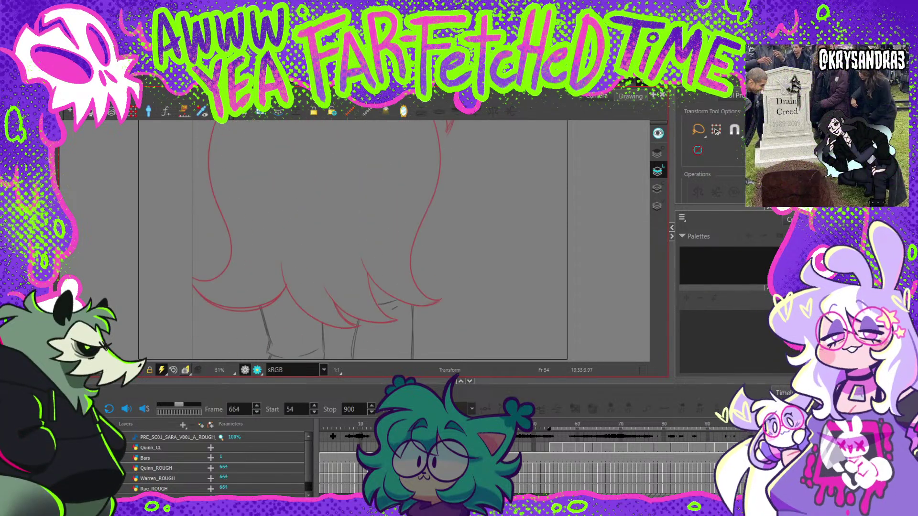
key("period")
key("period")
key("period")
key("period")
key("period")
key("period")
key("period")
key("period")
key("period")
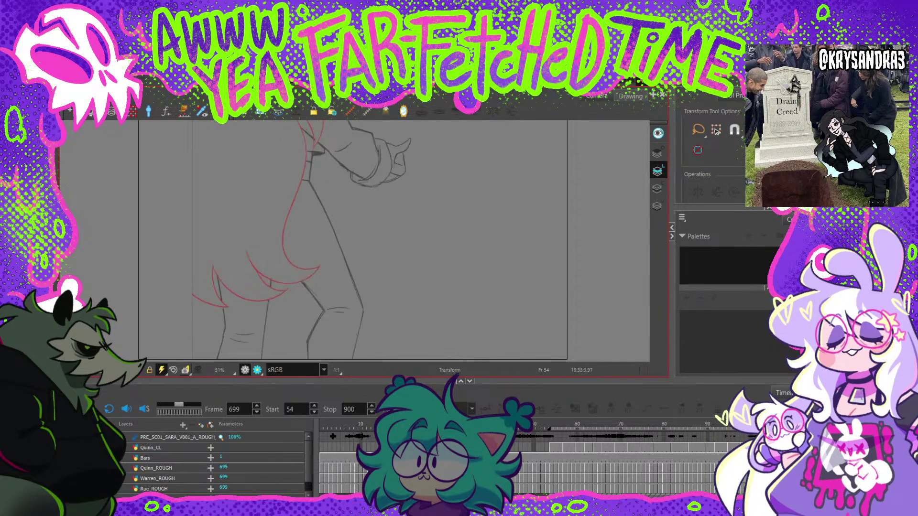
key("period")
key("period")
key("period")
key("period")
key("period")
key("period")
key("period")
key("period")
key("period")
key("period")
key("period")
key("period")
key("period")
key("period")
key("period")
key("period")
key("period")
key("period")
key("period")
key("period")
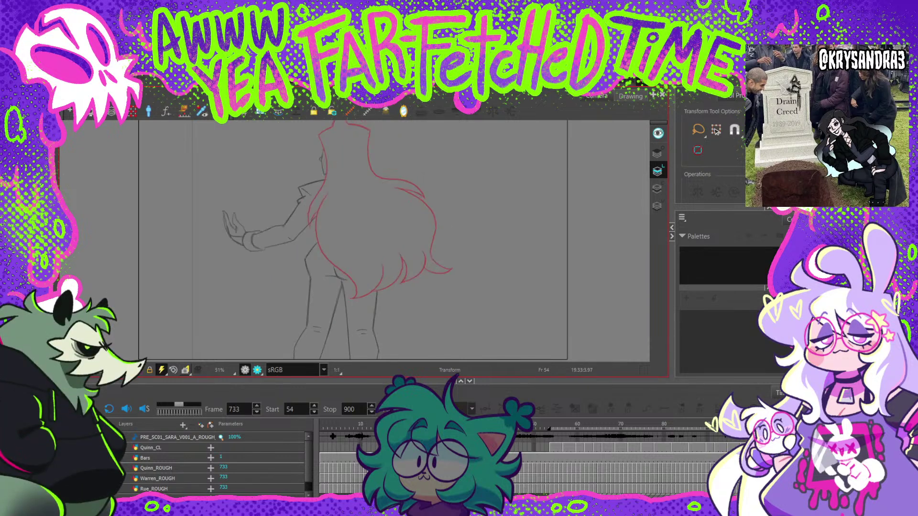
key("period")
key("period")
key("period")
key("period")
key("period")
key("period")
key("period")
key("period")
key("period")
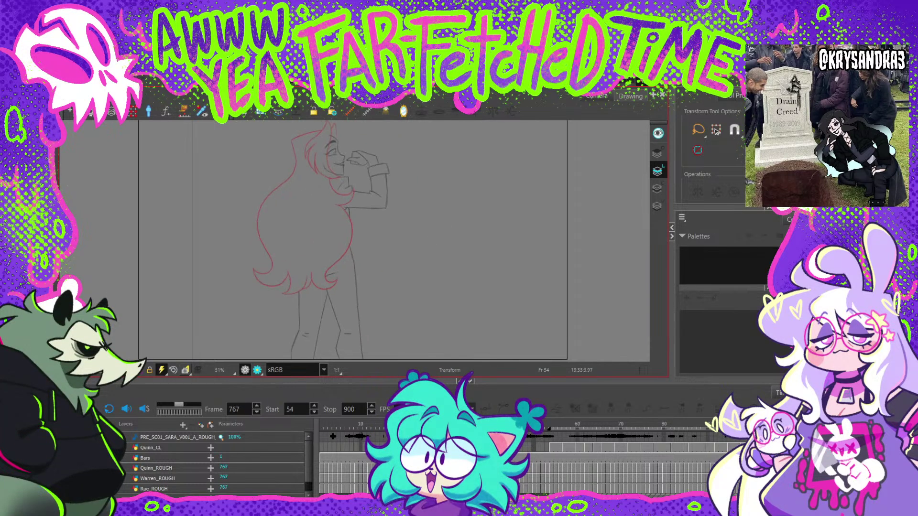
Step: Advance from frame 767 to the final frame 900, checking which hair drawings have clean line work over the rough
key("period")
key("period")
key("period")
key("period")
key("period")
key("period")
key("period")
key("period")
key("period")
key("period")
key("period")
key("period")
key("period")
key("period")
key("period")
key("period")
key("period")
key("period")
key("period")
key("period")
key("period")
key("period")
key("period")
key("period")
key("period")
key("period")
key("period")
key("period")
key("period")
key("period")
key("period")
key("period")
key("period")
key("period")
key("period")
key("period")
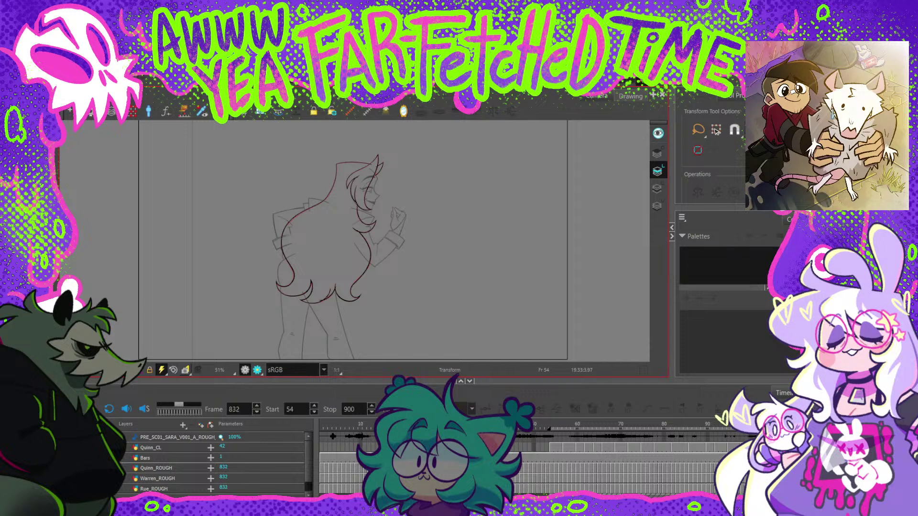
key("period")
key("period")
key("period")
key("period")
key("period")
key("period")
key("period")
key("period")
key("period")
key("period")
key("period")
key("period")
key("period")
key("period")
key("period")
key("period")
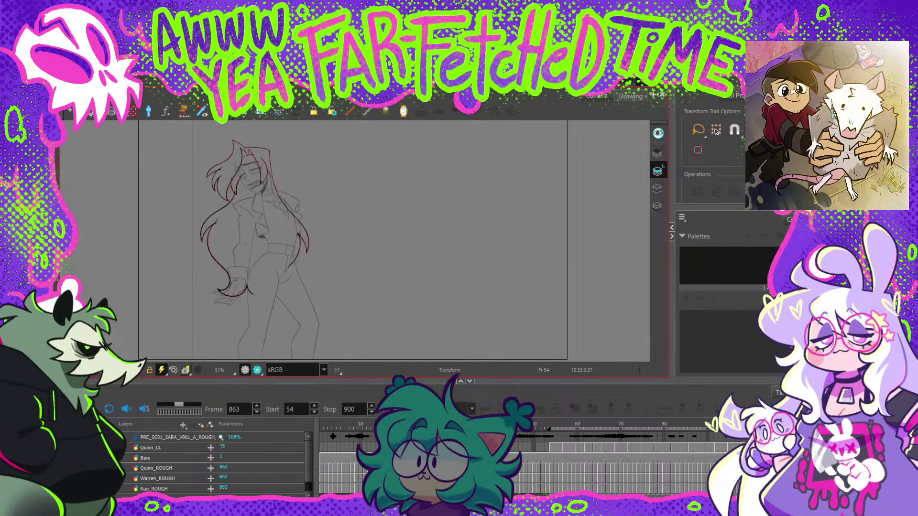
key("period")
key("period")
key("period")
key("period")
key("period")
key("period")
key("period")
key("period")
key("period")
key("period")
key("period")
key("period")
key("period")
key("period")
key("period")
key("period")
key("period")
key("period")
key("period")
key("period")
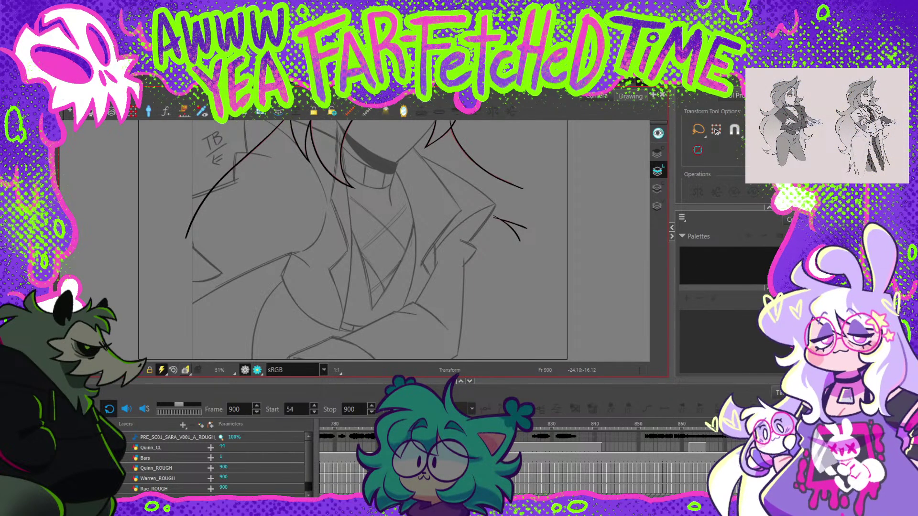
Step: Play back the scene and step through the frames between 799 and 819 to check the hair cleanup
key("Return")
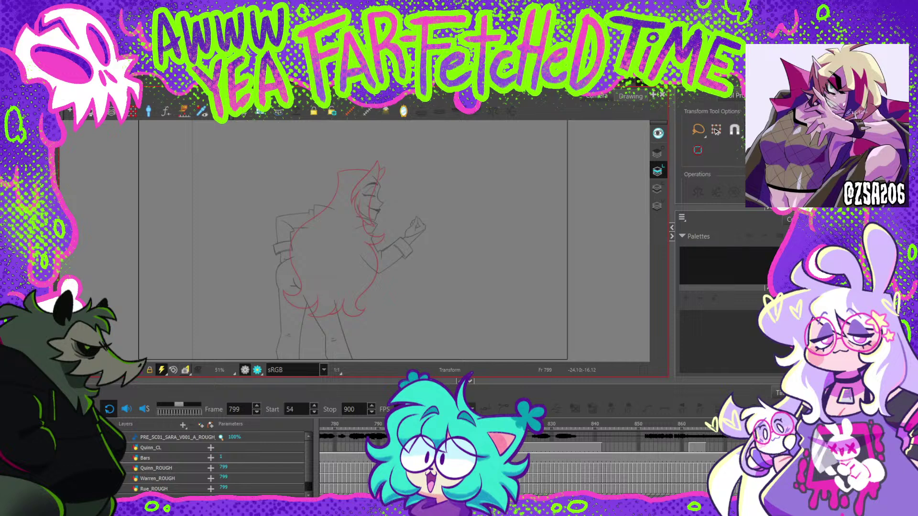
key("comma")
key("comma")
key("comma")
key("comma")
key("comma")
key("comma")
key("comma")
key("comma")
key("comma")
key("comma")
key("comma")
key("comma")
key("comma")
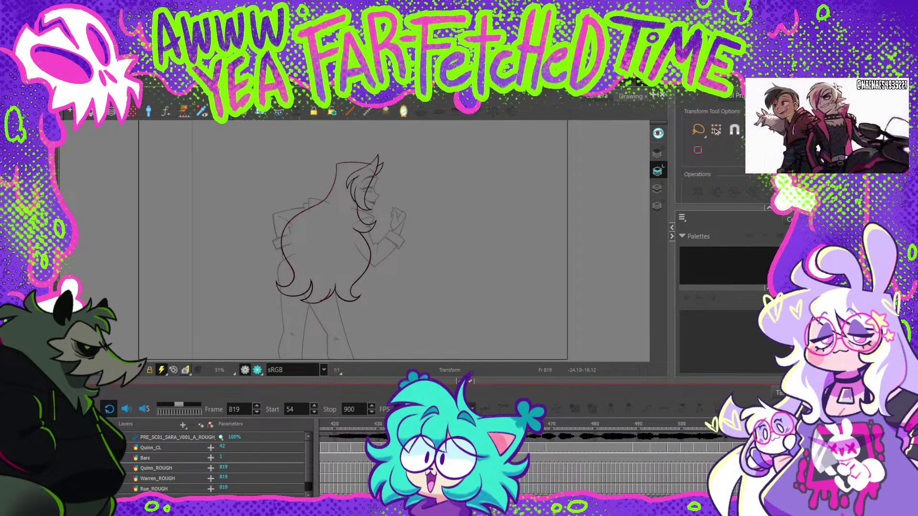
Step: On frame 582, select the fringe and crown hair strokes on the Quinn_CL layer only and copy them
scroll(622, 454, "right", 2)
scroll(621, 454, "left", 3)
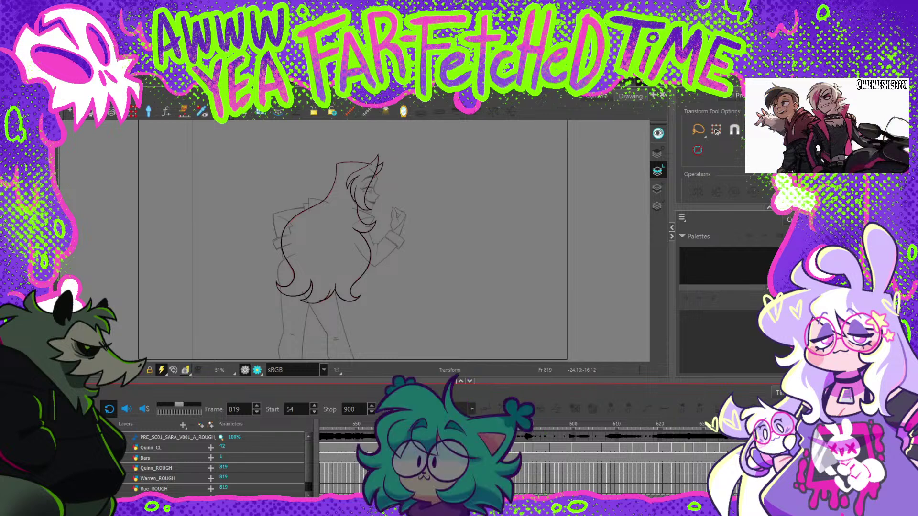
left_click(647, 423)
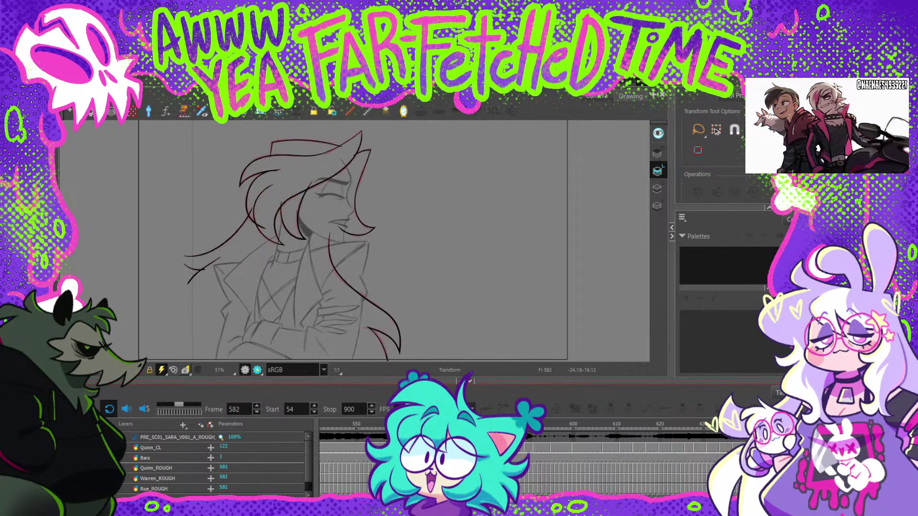
key("comma")
key("alt+s")
left_click_drag(354, 230, 363, 262)
left_click_drag(264, 151, 273, 227)
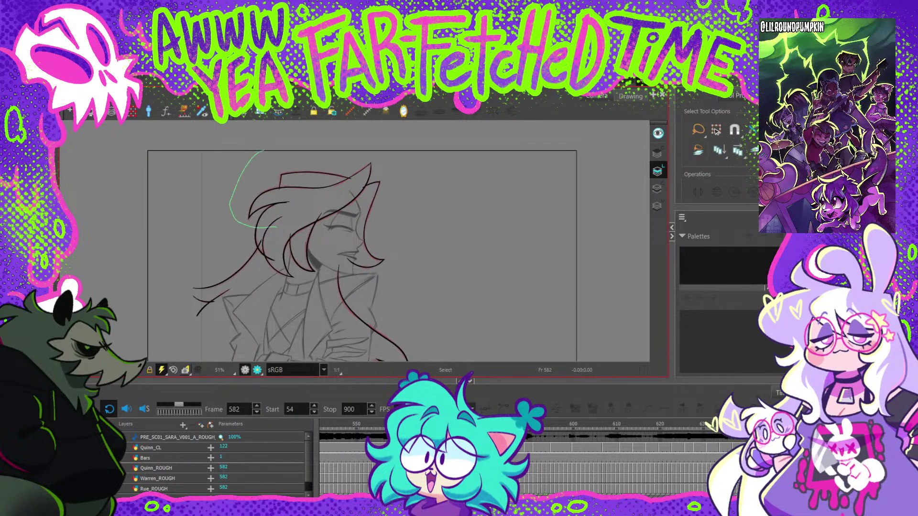
left_click_drag(337, 216, 340, 210)
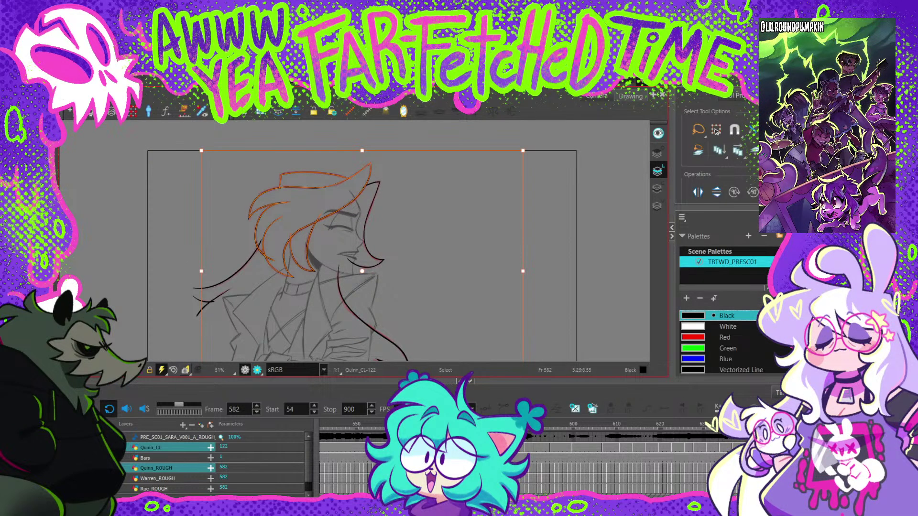
left_click(151, 448)
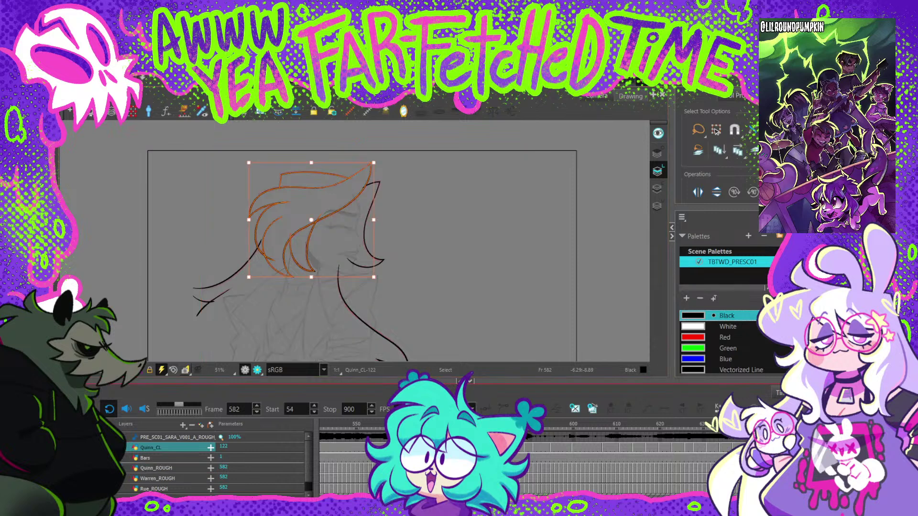
Step: Paste the copied fringe and crown strokes on frame 583, and rotate, move and scale them to fit the rough head pose
key("period")
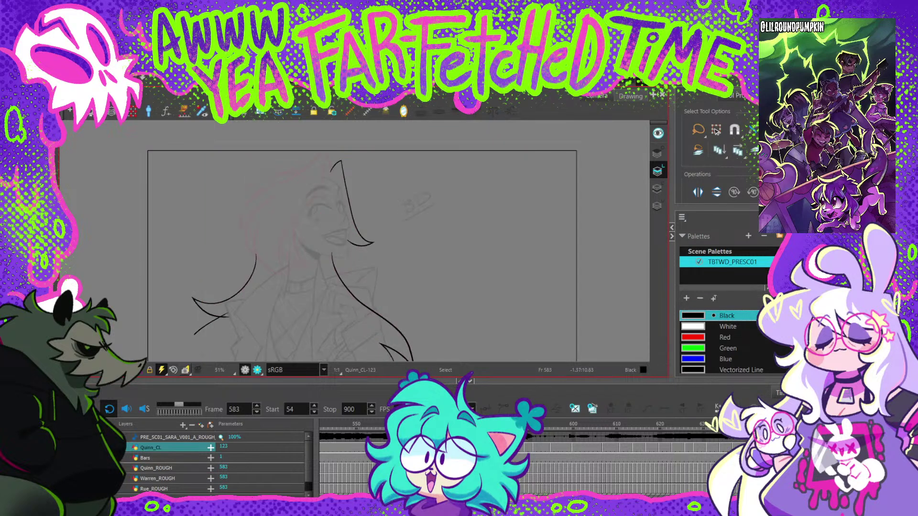
key("ctrl+v")
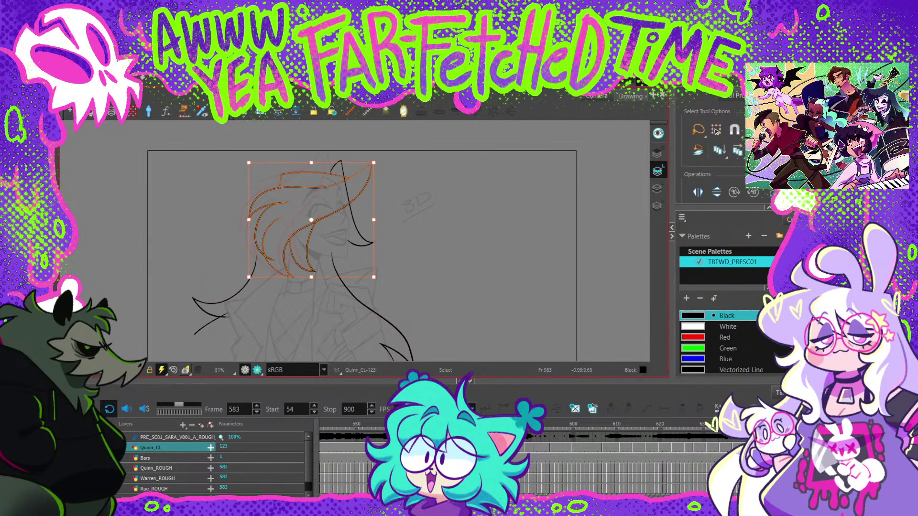
left_click_drag(379, 165, 324, 144)
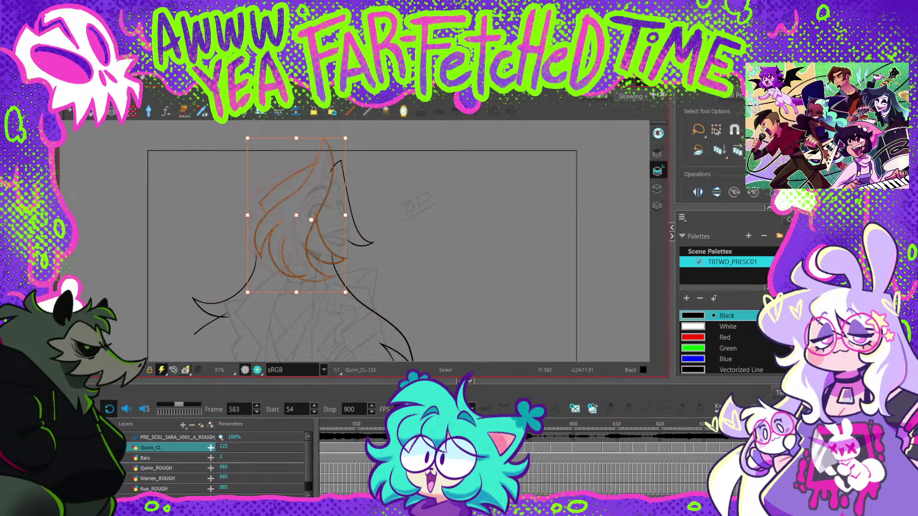
key("Escape")
left_click(280, 186)
left_click(390, 238)
left_click_drag(304, 247, 319, 241)
left_click_drag(317, 292, 305, 286)
left_click_drag(290, 138, 289, 144)
mouse_move(306, 291)
left_mouse_down()
mouse_move(280, 276)
mouse_move(299, 283)
left_mouse_up()
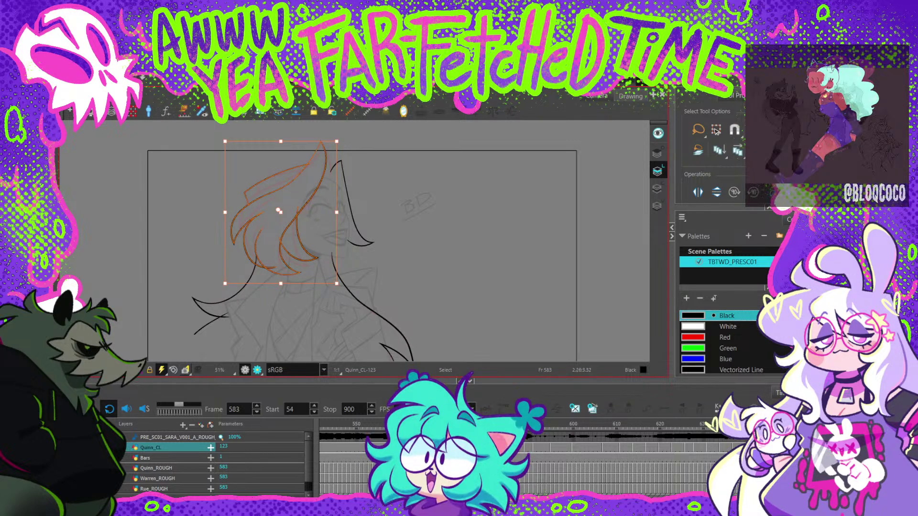
Step: With the Contour Editor, shift the fringe's peak and add a point on its front edge, pulled down towards the forehead hairline
key("Escape")
key("alt+q")
scroll(328, 142, "up", 2)
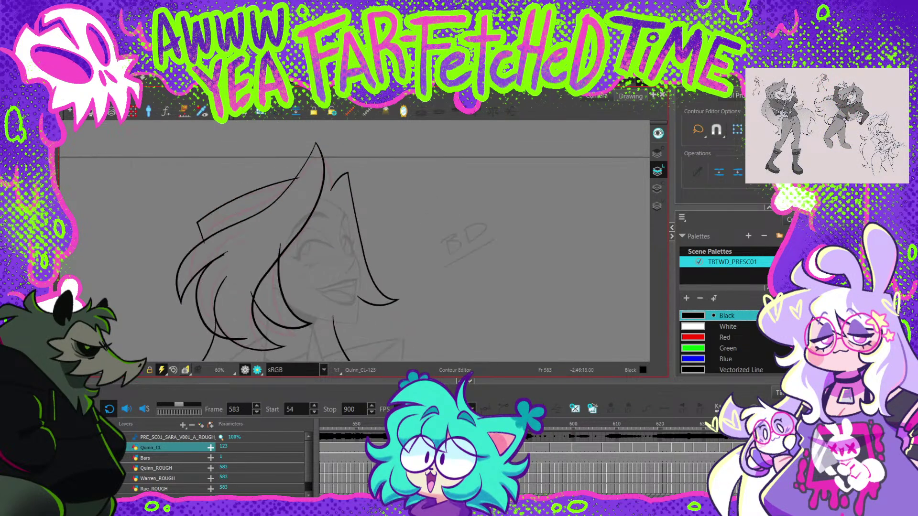
left_click(319, 146)
scroll(329, 142, "up", 1)
mouse_move(314, 142)
left_mouse_down()
mouse_move(319, 148)
mouse_move(369, 120)
mouse_move(327, 140)
left_mouse_up()
key("space")
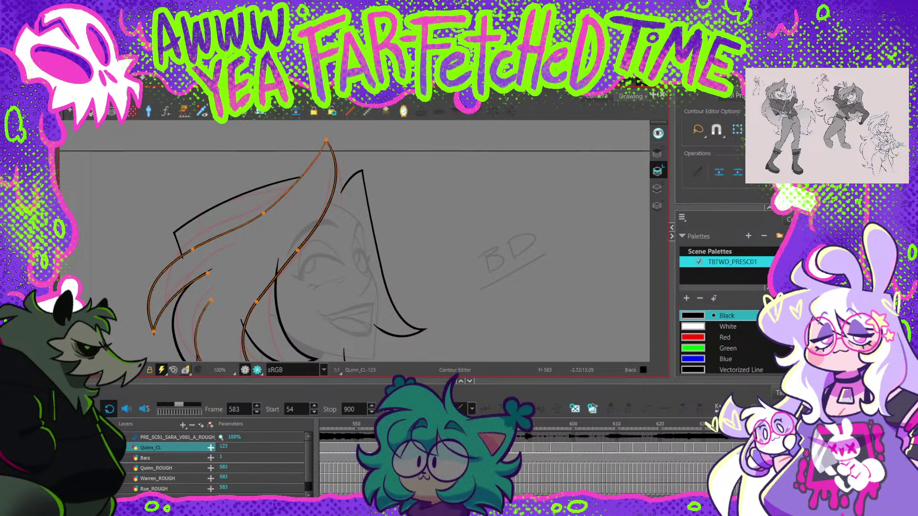
left_click(335, 182, "ctrl")
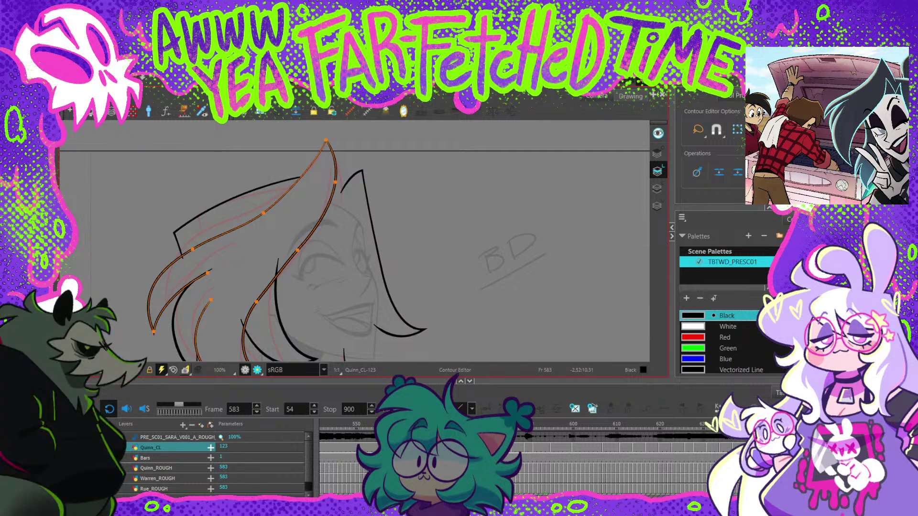
left_click_drag(335, 182, 339, 203)
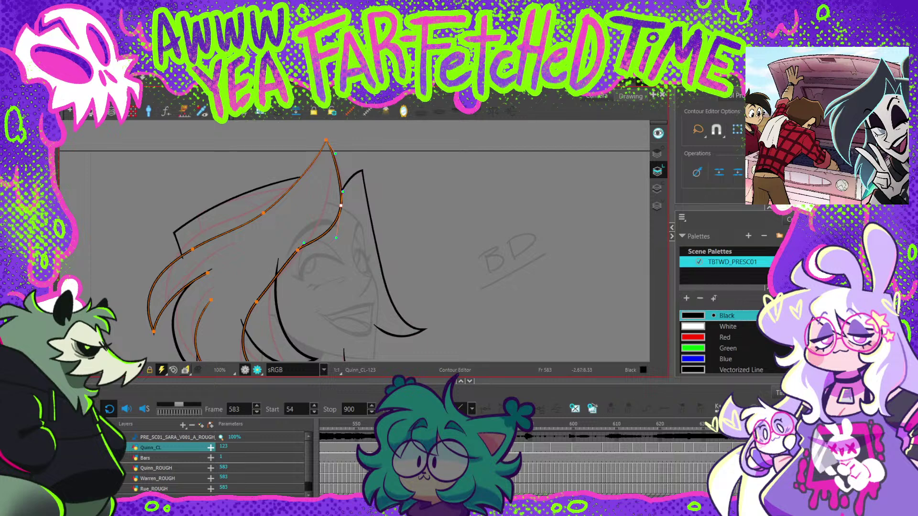
Step: Add a second point to the fringe's front edge and shape its curves into a narrow pointed notch over the forehead
left_click(332, 226, "ctrl")
left_click_drag(332, 226, 328, 180)
key("ctrl+z")
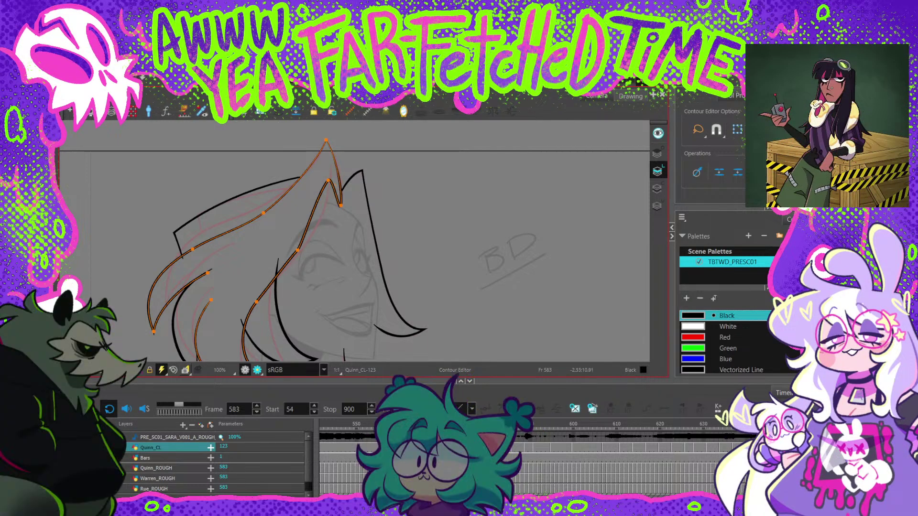
left_click_drag(333, 174, 330, 167)
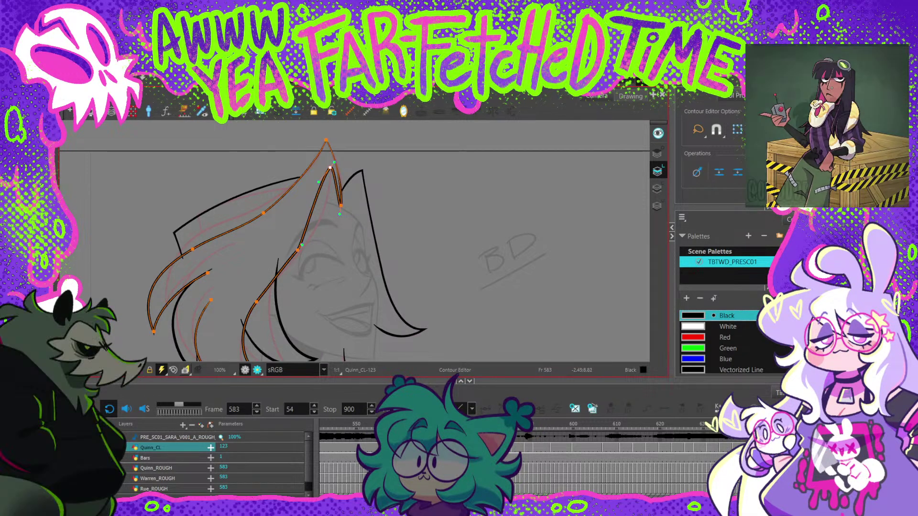
left_click_drag(340, 214, 332, 209)
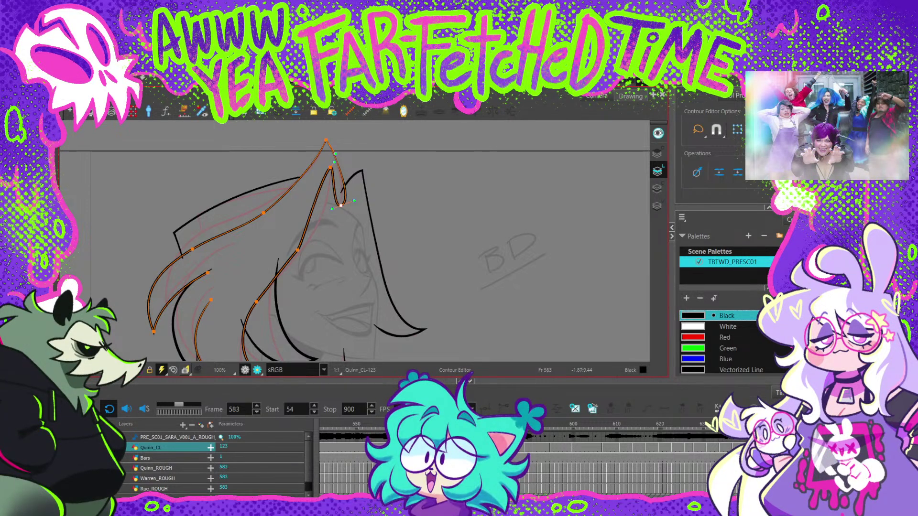
left_click_drag(353, 196, 334, 192)
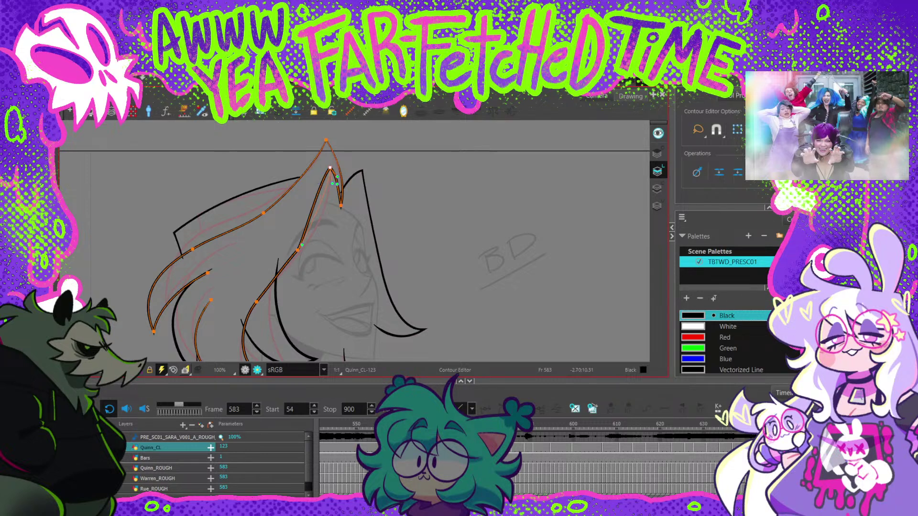
left_click_drag(314, 226, 319, 222)
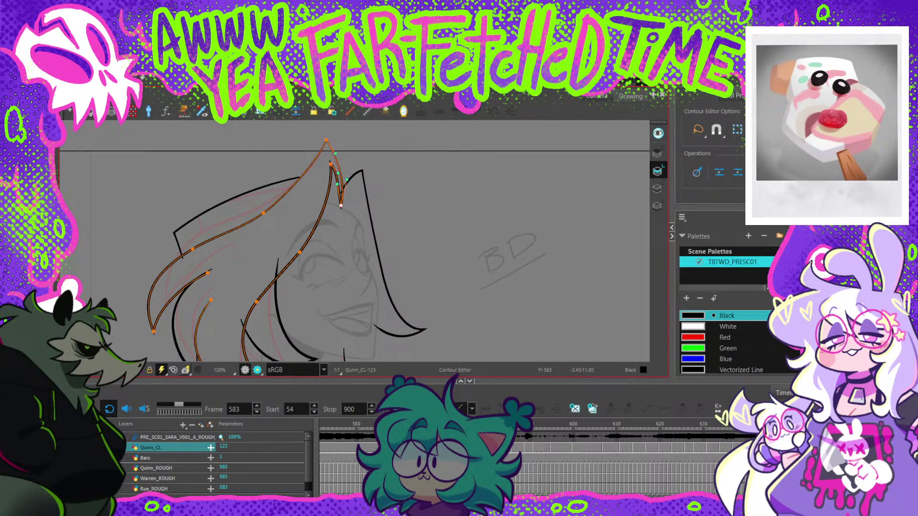
left_click(341, 206)
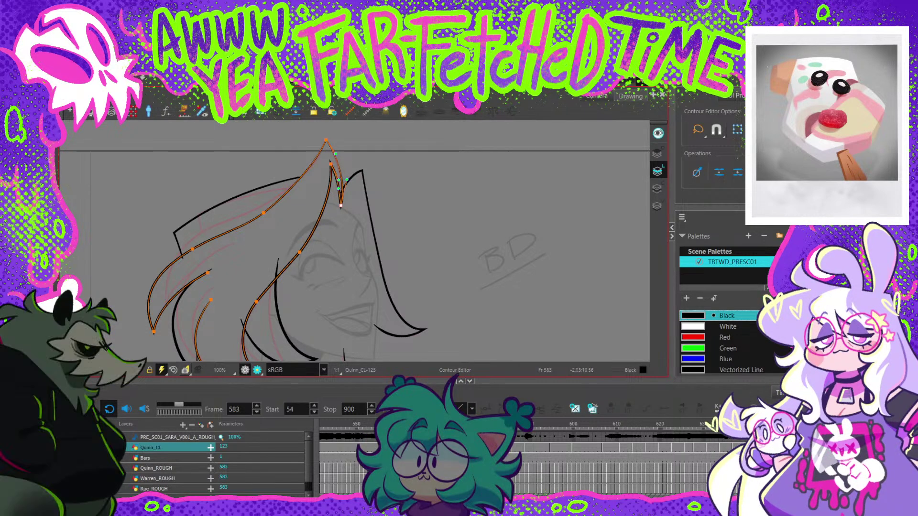
left_click_drag(343, 175, 340, 175)
left_click(345, 166)
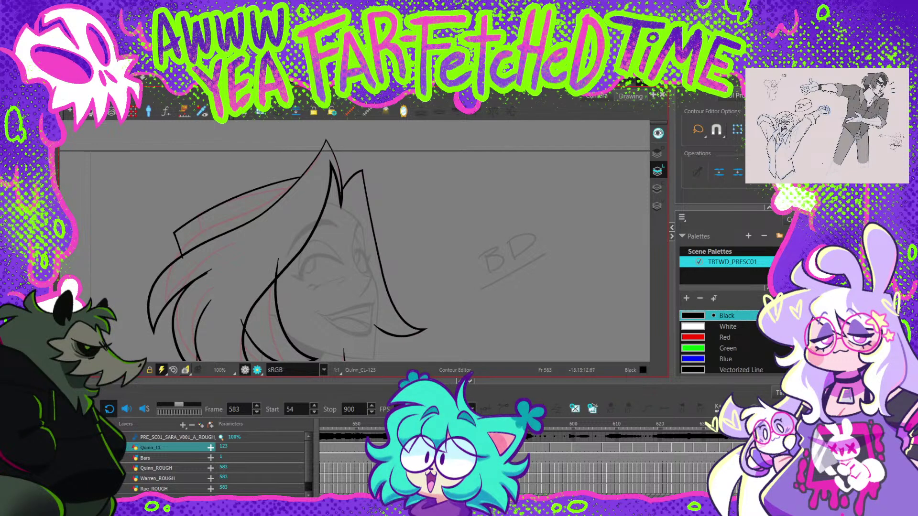
Step: Thin the line around the fringe's forehead notch with the Pencil Editor
key("alt+shift+q")
scroll(340, 175, "up", 5)
left_click(340, 175)
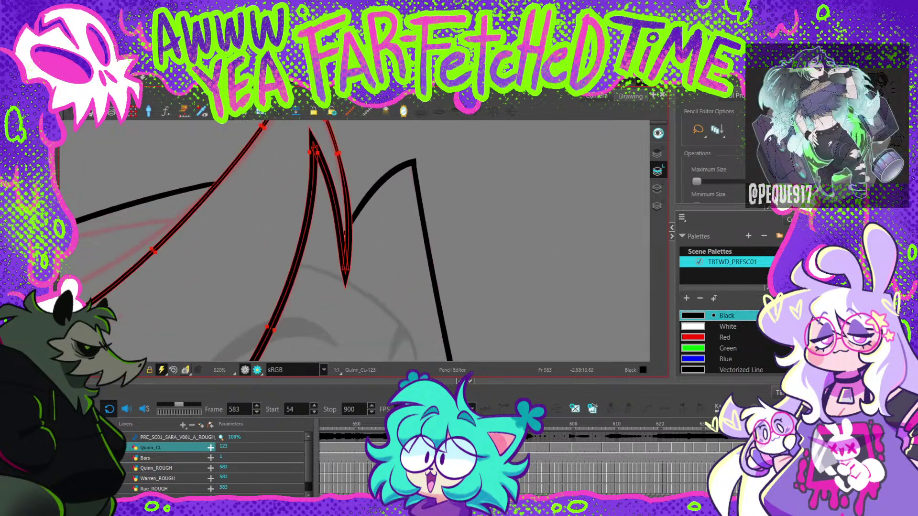
left_click_drag(282, 191, 281, 191)
key("ctrl+z")
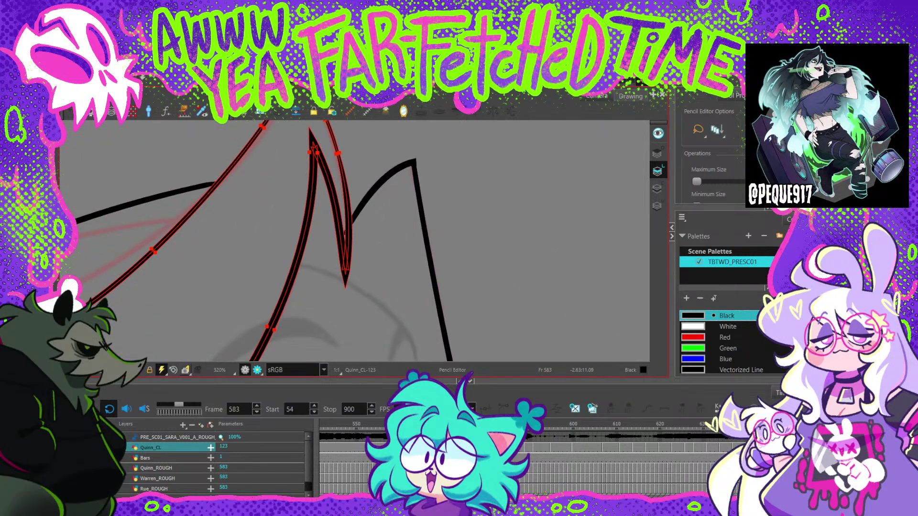
left_click_drag(339, 222, 345, 235)
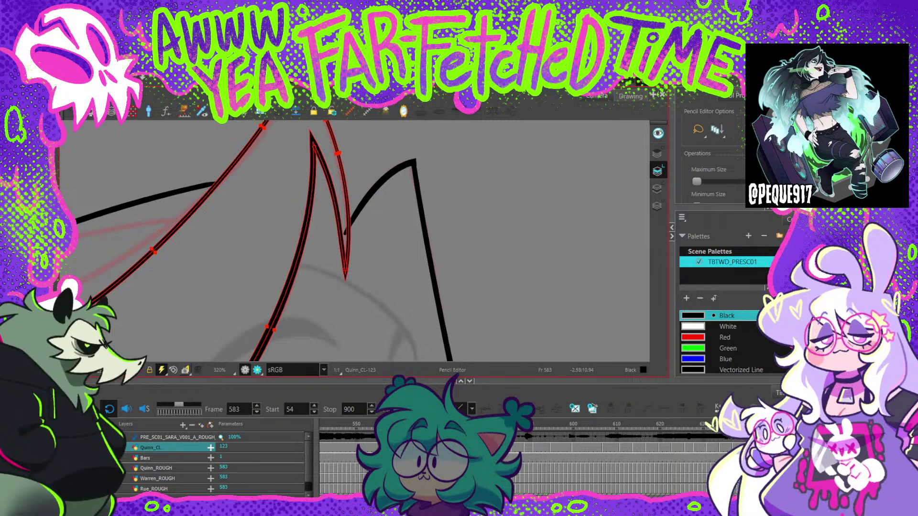
scroll(360, 190, "down", 3)
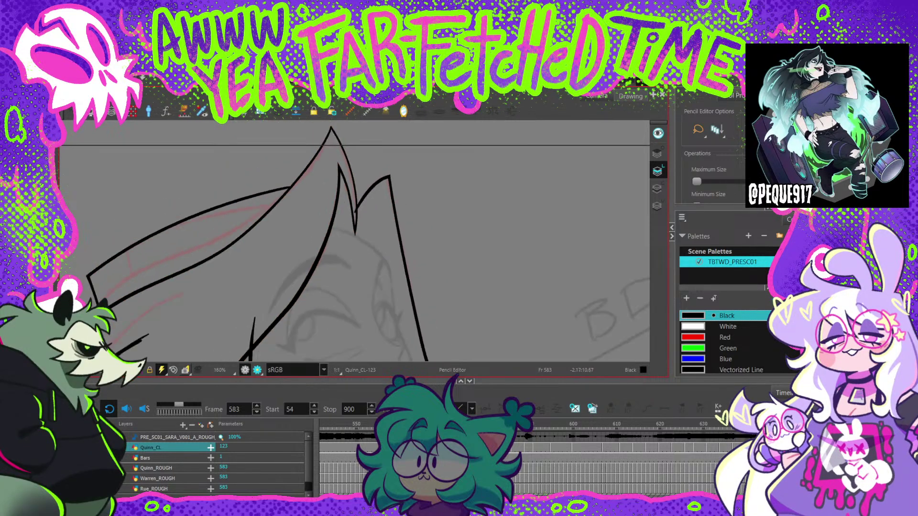
Step: Reshape the hair strand beside the cheek with the Contour Editor, pulling its pointed tip and inner edge to match the rough
scroll(360, 190, "down", 1)
key("space")
left_click_drag(360, 190, 377, 182)
key("alt+q")
left_click(317, 185)
key("Escape")
left_click_drag(316, 185, 353, 153)
key("space")
scroll(352, 153, "down", 1)
mouse_move(353, 201)
left_mouse_down()
mouse_move(320, 195)
mouse_move(367, 146)
left_mouse_up()
left_click(326, 271)
left_click_drag(284, 226, 278, 233)
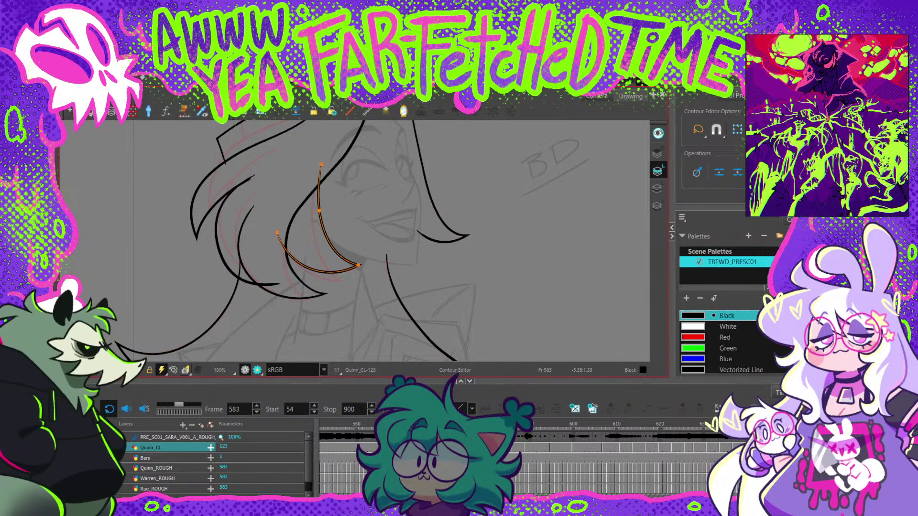
left_click_drag(359, 265, 342, 279)
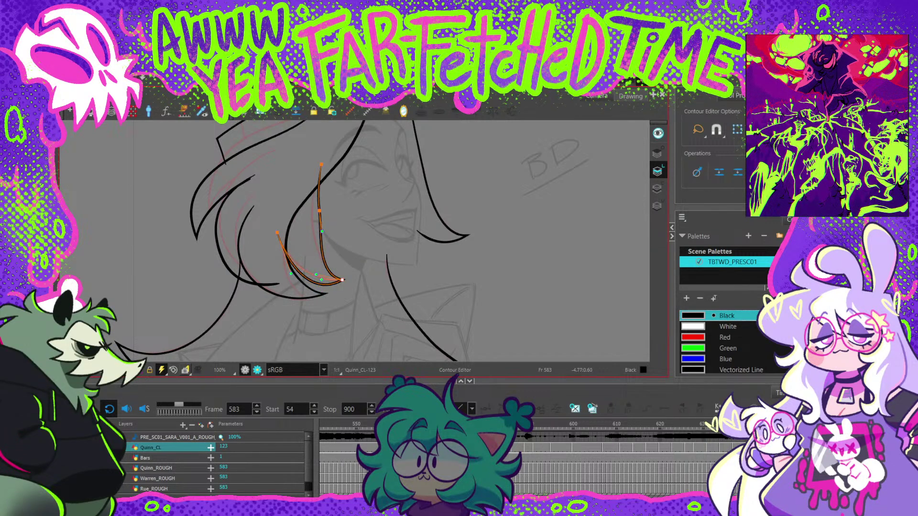
left_click_drag(318, 210, 312, 212)
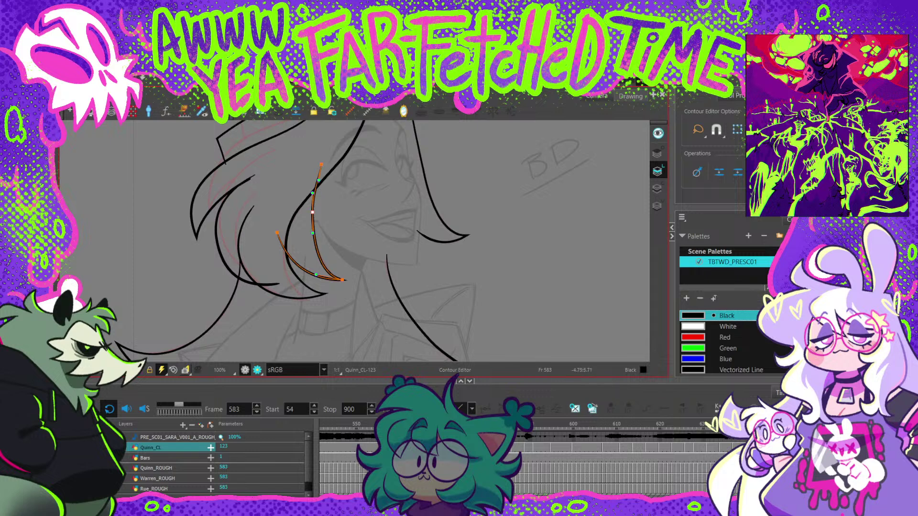
key("Escape")
Step: Adjust the tip, inner edge and upper end of the hair lock behind the cheek strand
left_click(312, 299)
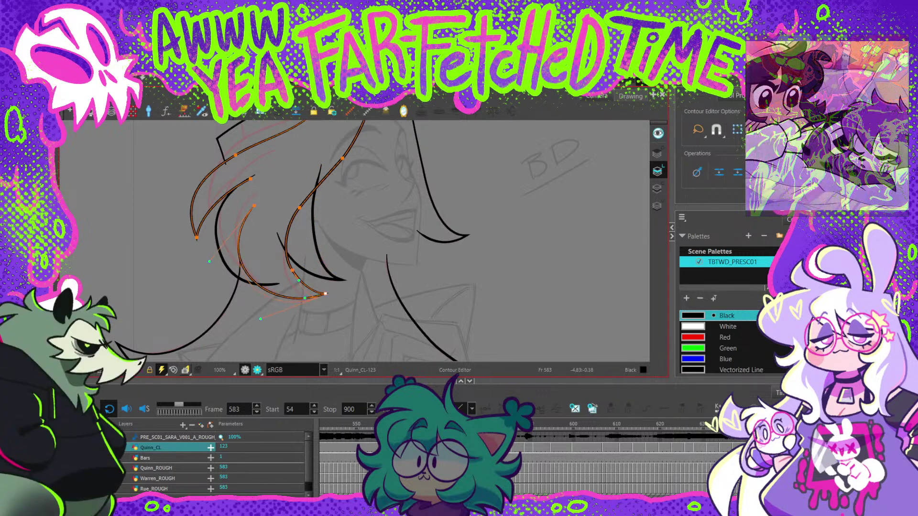
left_click_drag(293, 271, 286, 271)
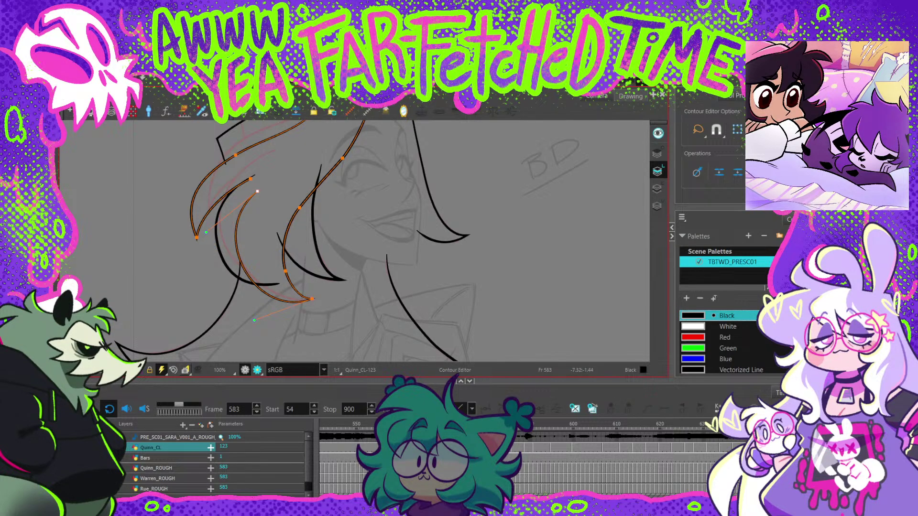
key("Escape")
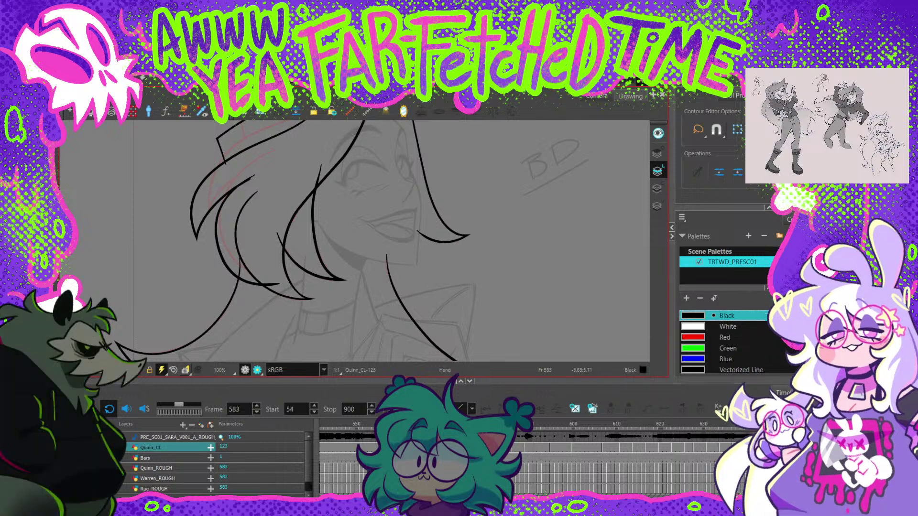
Step: Reshape the separate curved strand at the back of the head, extending its upper end and shortening its lower end
key("space")
left_click_drag(335, 229, 354, 240)
left_click(268, 191)
left_click_drag(274, 187, 297, 158)
left_click_drag(241, 266, 242, 233)
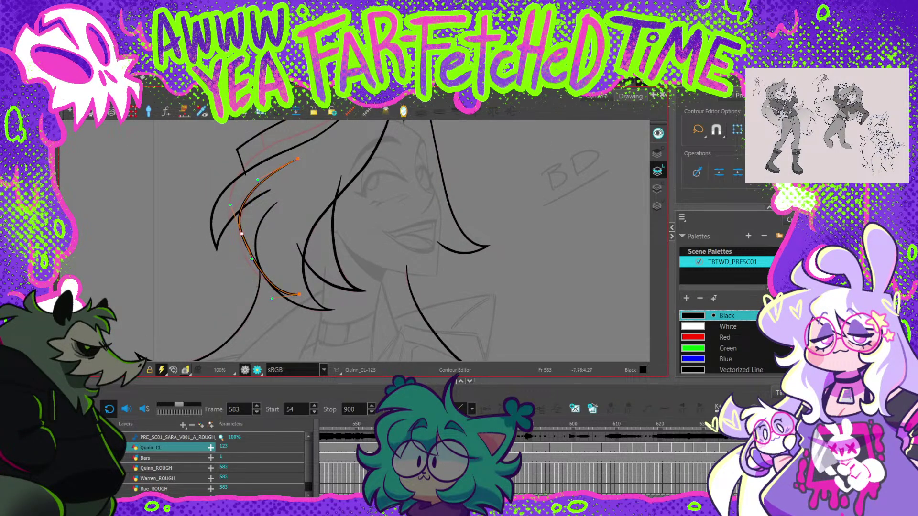
left_click_drag(299, 295, 288, 271)
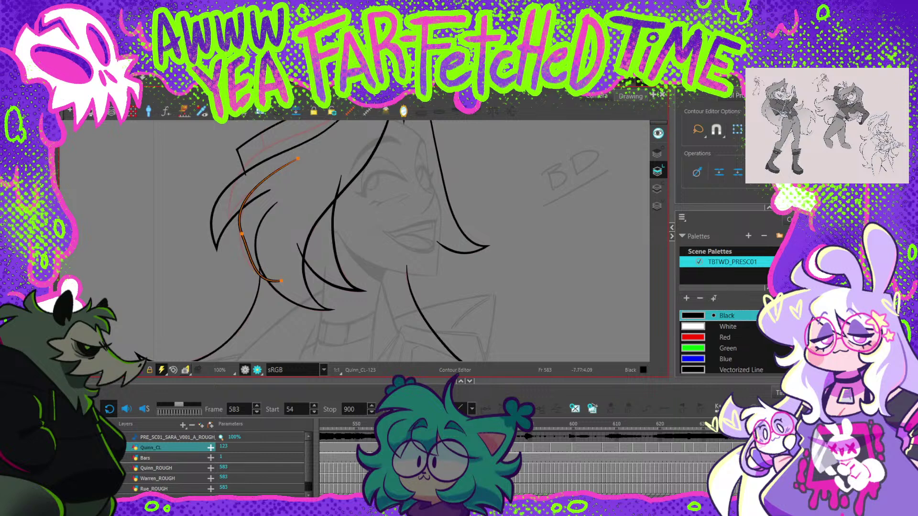
left_click(242, 233)
left_click_drag(234, 205, 239, 200)
mouse_move(249, 260)
left_mouse_down()
mouse_move(241, 258)
mouse_move(278, 292)
left_mouse_up()
key("Escape")
Step: Move the crown stroke's corner and both ends inward and adjust its curves to follow the rough head outline
left_click_drag(303, 211, 284, 254)
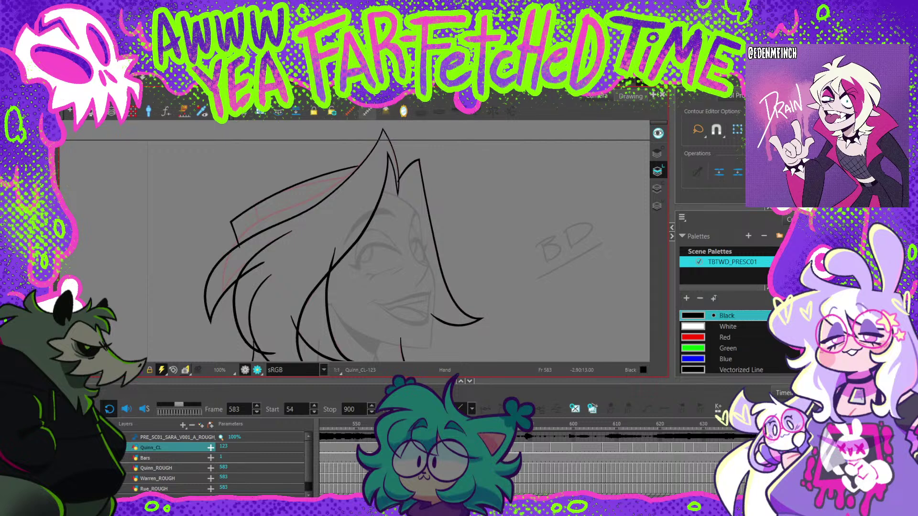
left_click_drag(231, 222, 239, 207)
left_click_drag(358, 166, 359, 177)
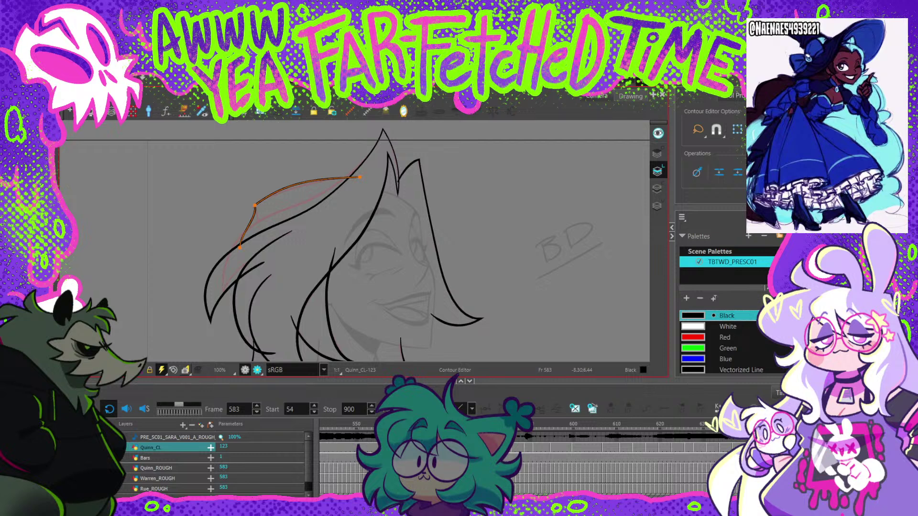
mouse_move(240, 247)
left_mouse_down()
mouse_move(259, 230)
mouse_move(257, 218)
mouse_move(262, 230)
mouse_move(258, 218)
left_mouse_up()
left_click(311, 136)
left_click(360, 177)
left_click(254, 205)
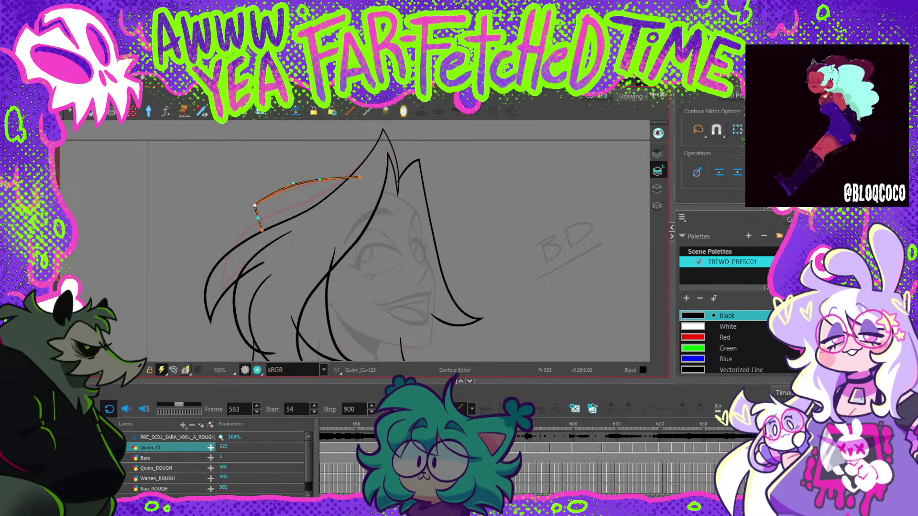
key("Escape")
Step: Smooth the fringe's upper edge below the crown and pull the rear lock's tip and curves in to match the rough
left_click(338, 190)
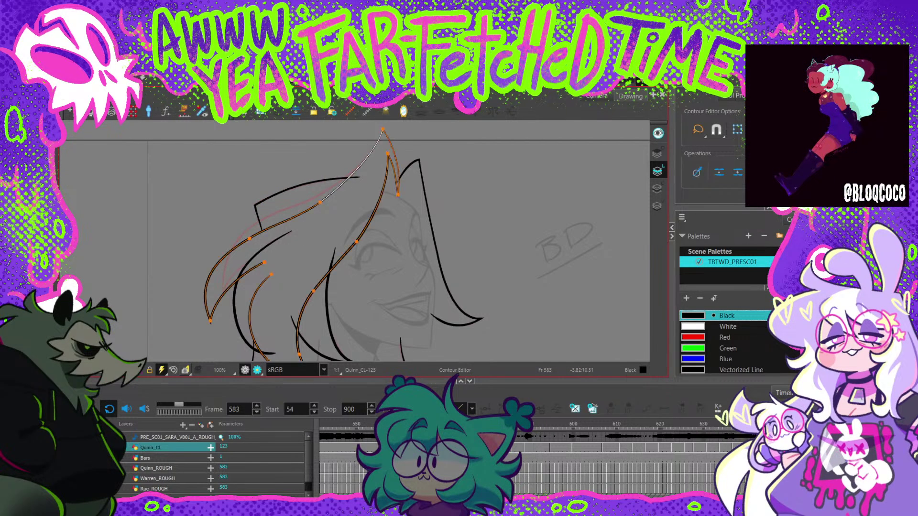
left_click_drag(320, 202, 350, 178)
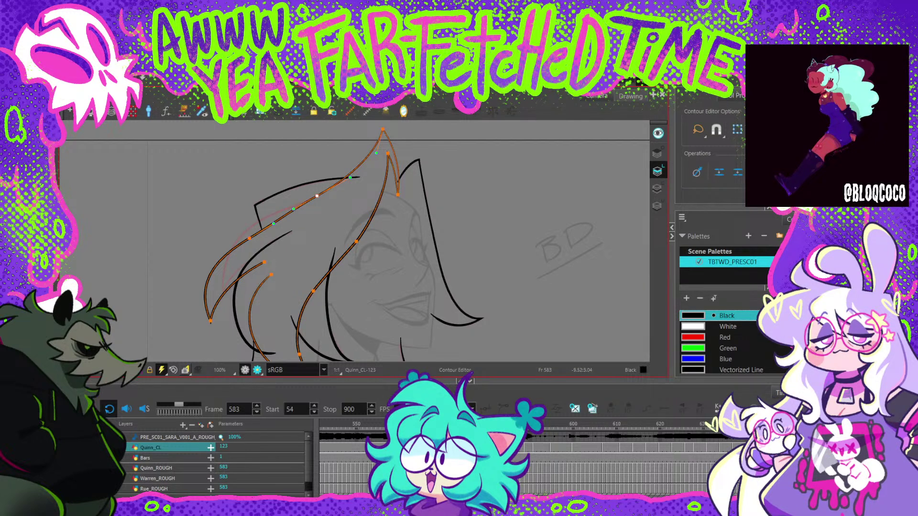
left_click_drag(210, 320, 221, 303)
left_click(249, 238)
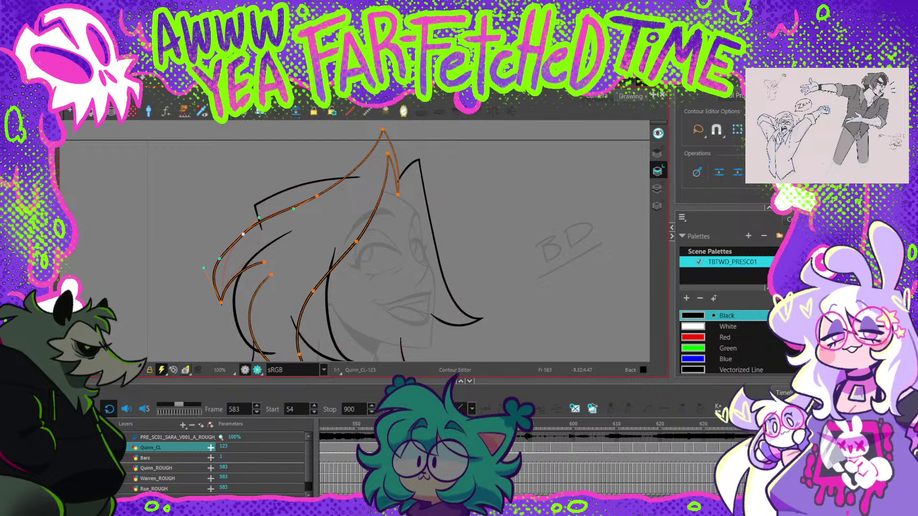
left_click_drag(221, 303, 226, 293)
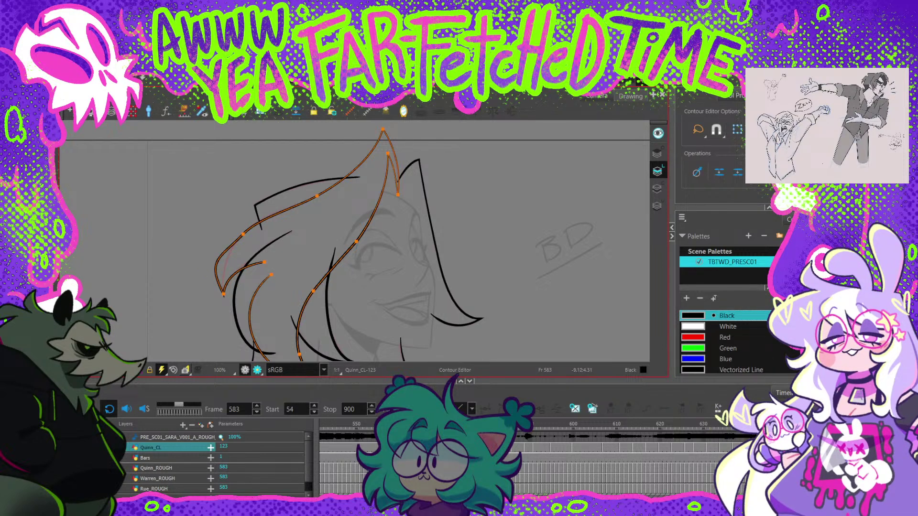
left_click_drag(206, 259, 264, 258)
left_click(284, 281)
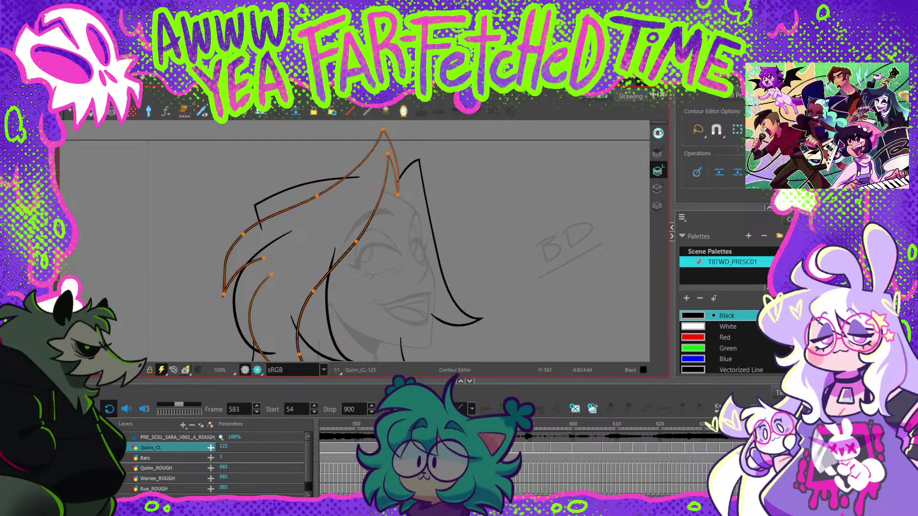
Step: Adjust the rear hair lock's inner end, remove the surplus point on its outer edge, and reshape that edge to the rough
left_click_drag(232, 276, 262, 255)
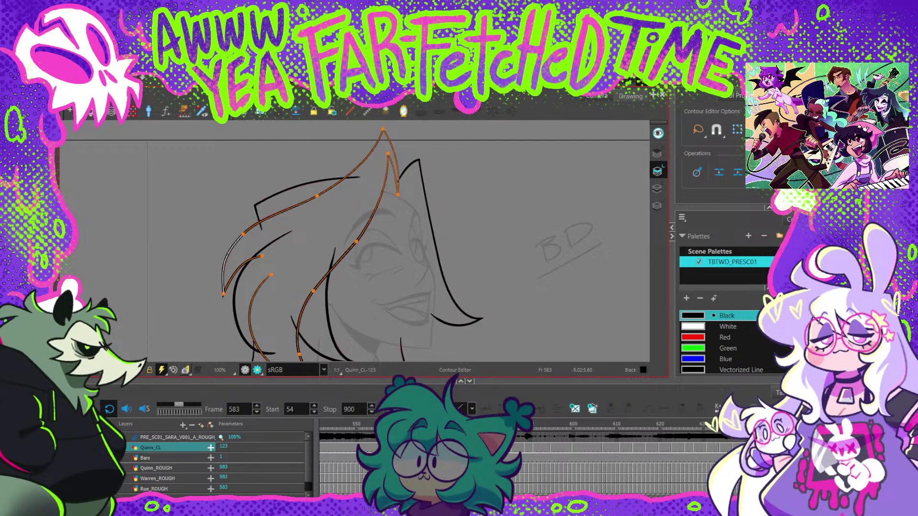
left_click(223, 294)
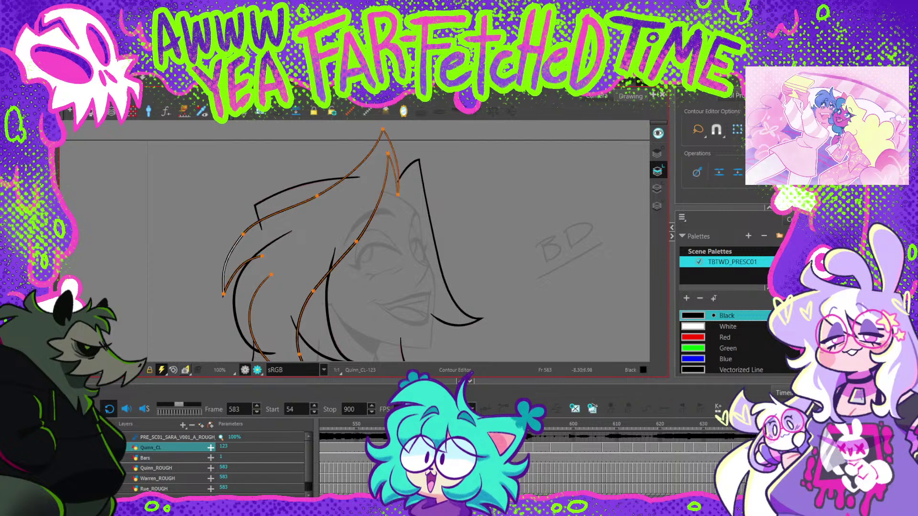
left_click_drag(223, 271, 218, 252)
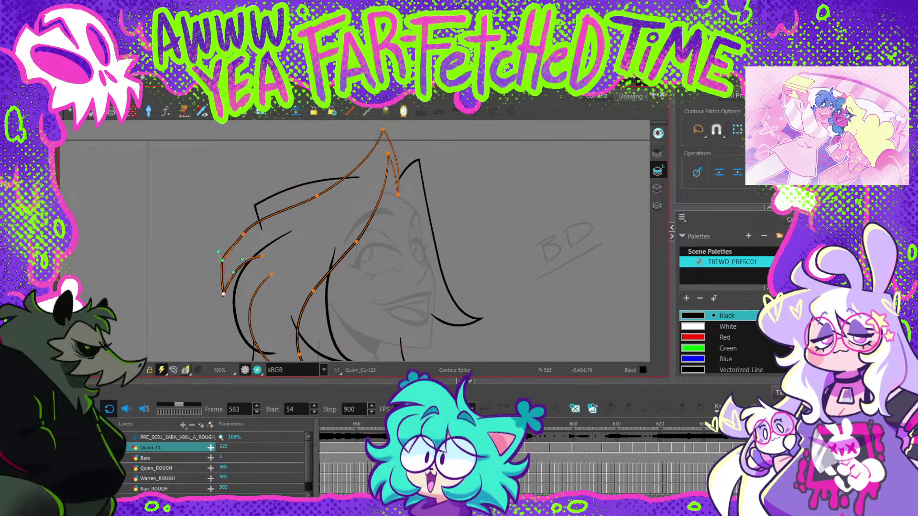
left_click(244, 234)
key("Delete")
left_click(223, 294)
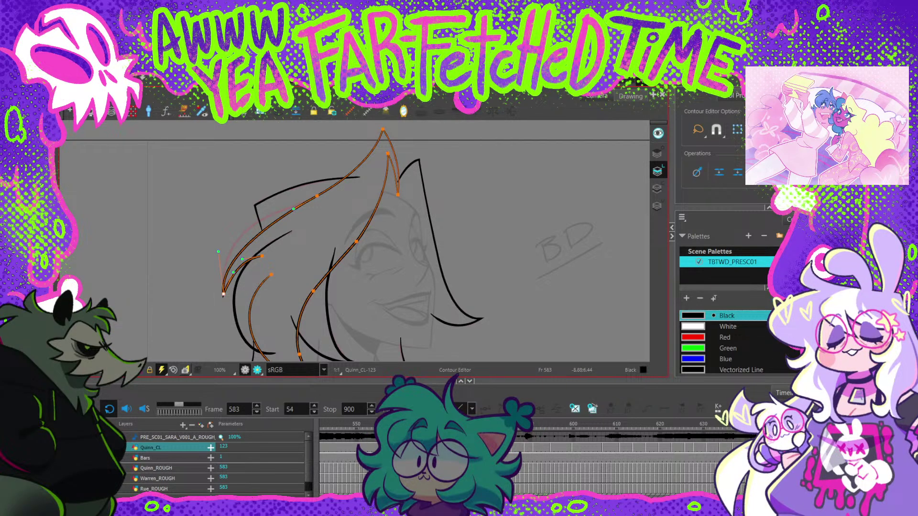
left_click_drag(220, 270, 215, 245)
left_click_drag(294, 209, 267, 208)
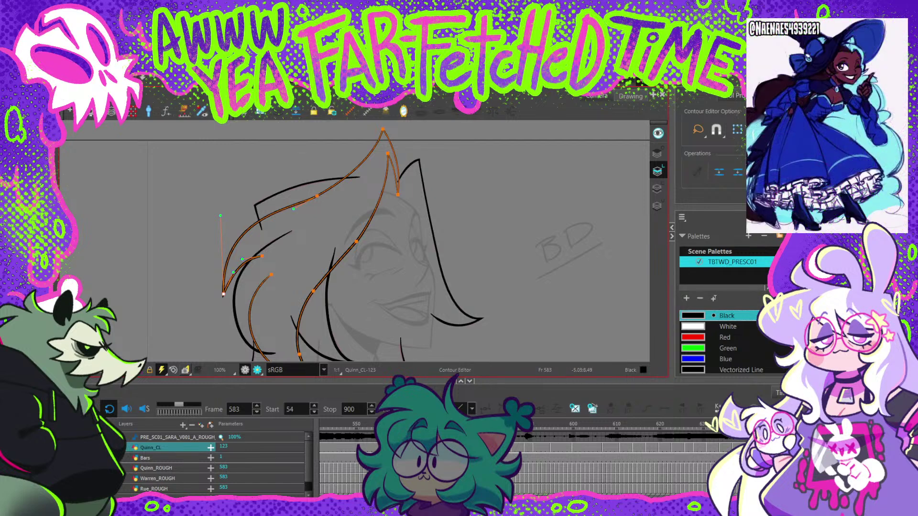
left_click(356, 195)
scroll(356, 195, "down", 1)
left_click_drag(430, 255, 419, 227)
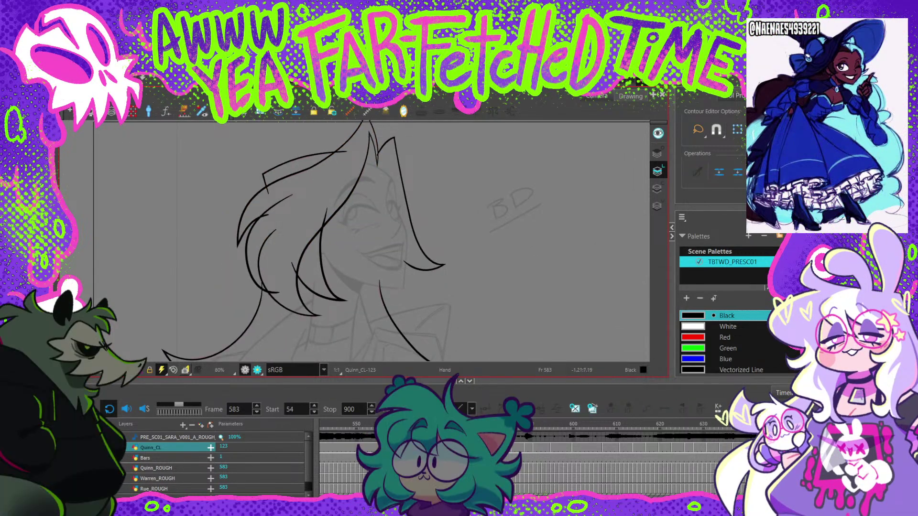
Step: Adjust the fringe's pointed notch above the forehead and compare the drawing with the neighbouring frame
key("space")
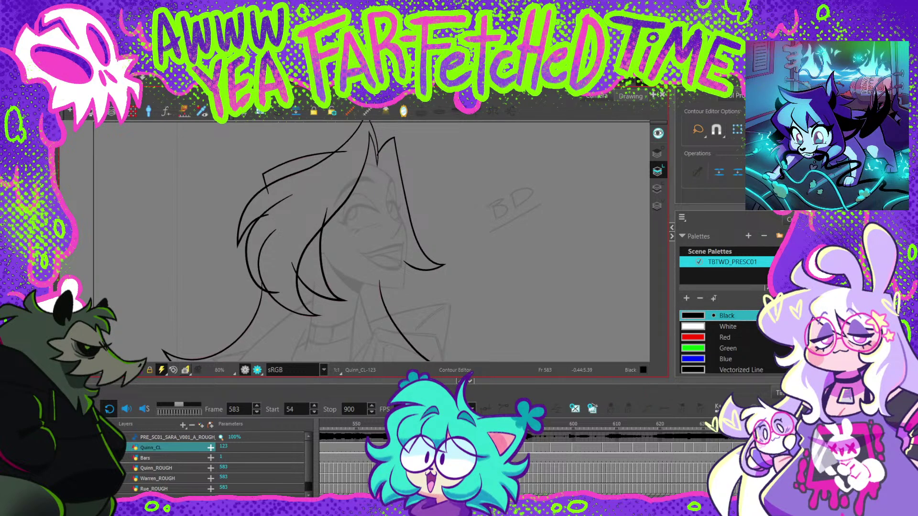
left_click_drag(380, 159, 371, 205)
scroll(371, 206, "up", 3)
left_click(366, 215)
left_click(363, 226)
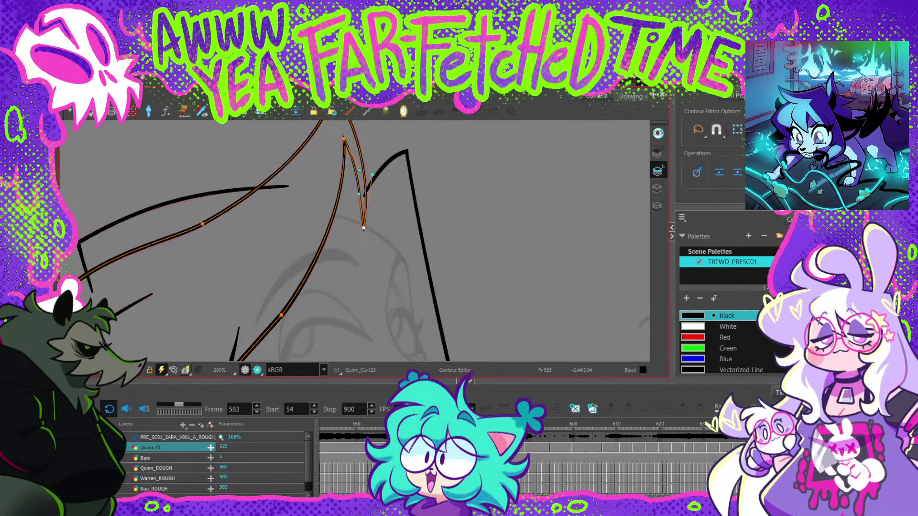
key("space")
left_click_drag(368, 131, 371, 182)
scroll(371, 181, "down", 5)
key("space")
mouse_move(388, 226)
left_mouse_down()
mouse_move(372, 184)
mouse_move(407, 180)
left_mouse_up()
key("comma")
key("period")
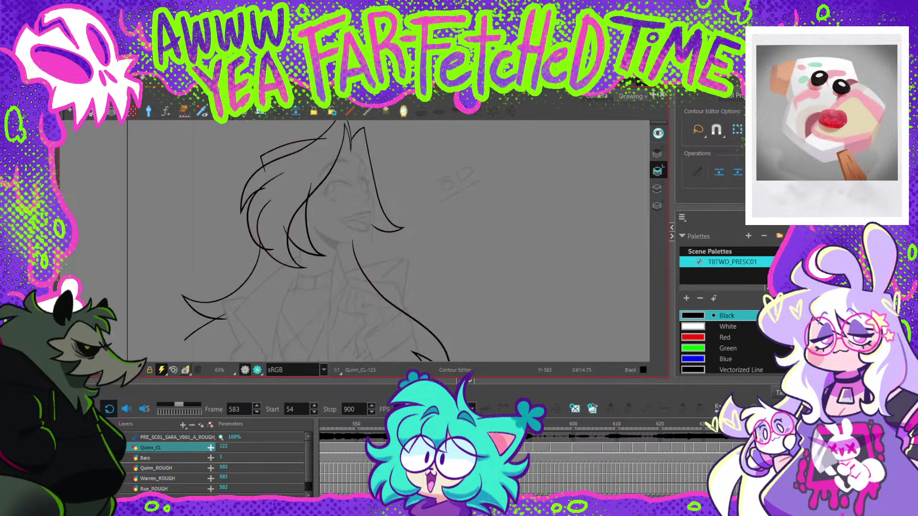
Step: Step forward through the frames to find the next drawing missing its hair lines and a finished one nearby
key("period")
key("period")
key("period")
key("period")
key("period")
key("period")
key("period")
key("period")
key("period")
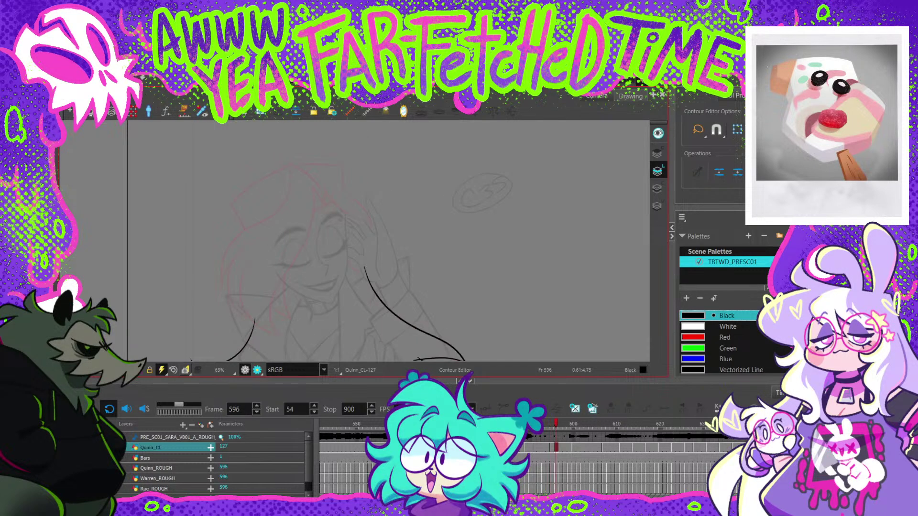
key("period")
key("period")
key("comma")
key("comma")
key("comma")
key("period")
Step: Copy the upper hair strokes from frame 600 and paste them into frame 599
key("alt+s")
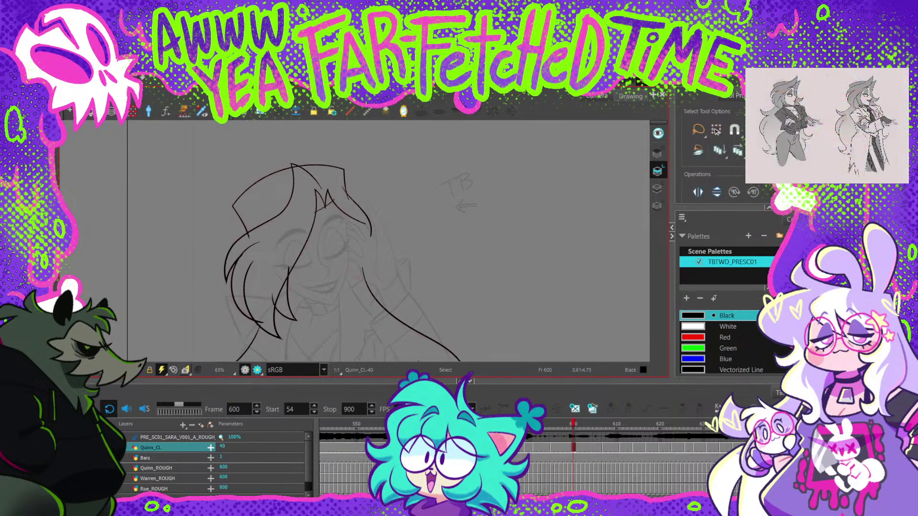
mouse_move(304, 127)
left_mouse_down()
mouse_move(190, 229)
mouse_move(357, 228)
mouse_move(369, 192)
left_mouse_up()
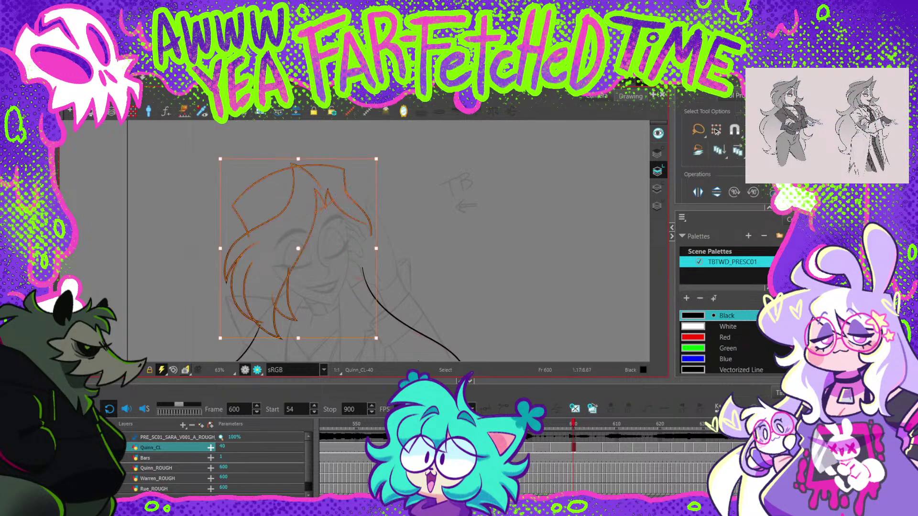
key("Escape")
key("comma")
key("ctrl+v")
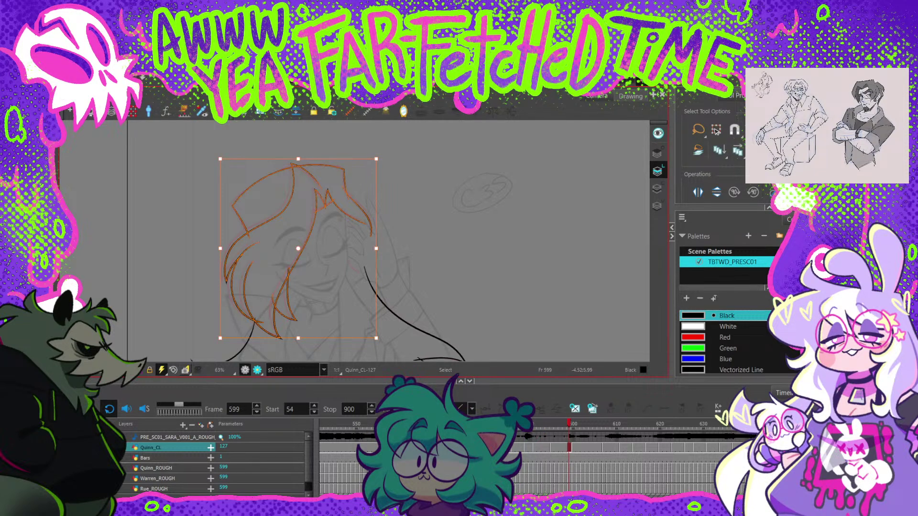
Step: Nudge the pasted hair strokes slightly to line up with the rough head on frame 599
left_click(351, 217)
mouse_move(242, 146)
left_mouse_down()
mouse_move(225, 287)
mouse_move(348, 166)
mouse_move(329, 153)
left_mouse_up()
scroll(343, 208, "up", 4)
left_click_drag(337, 240, 332, 237)
key("space")
scroll(333, 235, "down", 2)
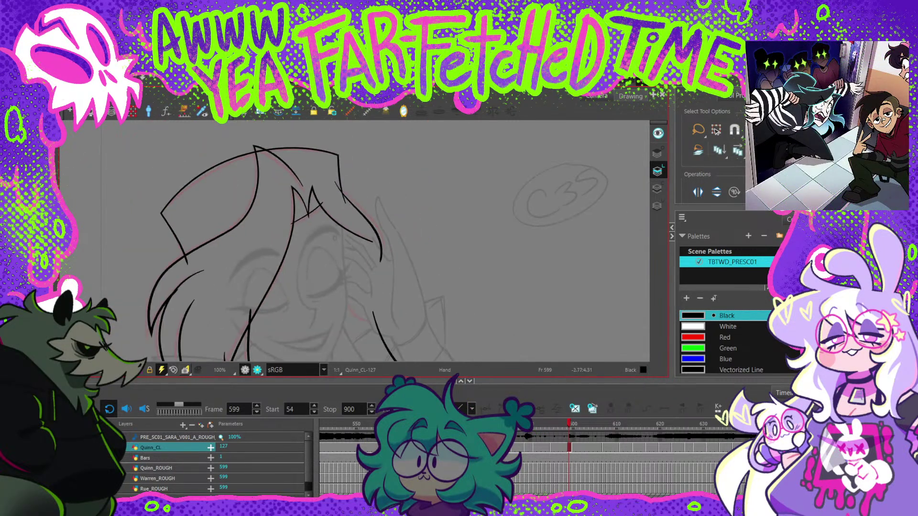
left_click_drag(430, 268, 447, 269)
Step: Lower the crown stroke's top curve slightly to follow the rough head outline
key("alt+q")
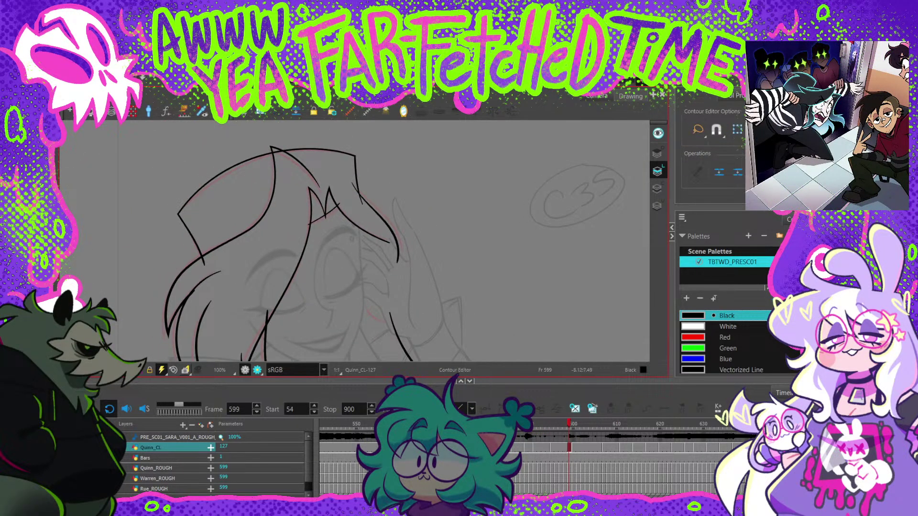
left_click_drag(277, 153, 278, 156)
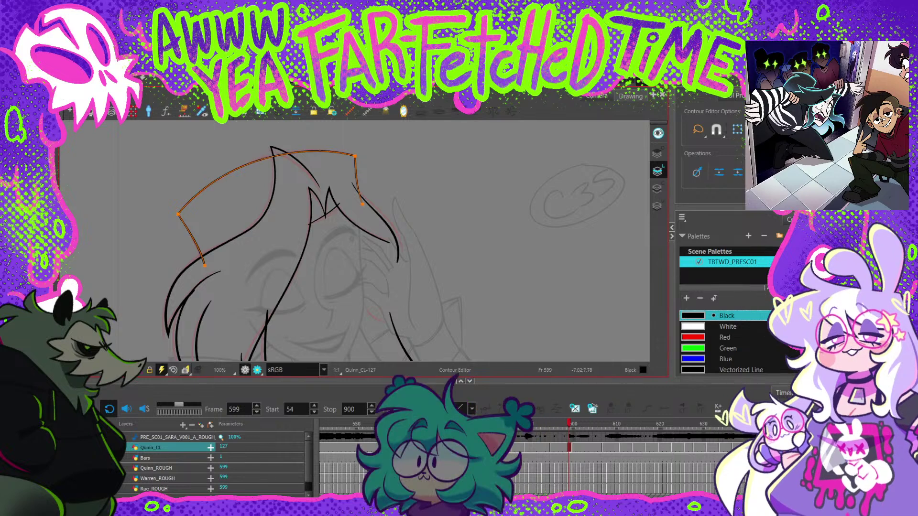
key("space")
left_click_drag(422, 162, 449, 162)
left_click(381, 155)
left_click(296, 140)
Step: Extend the short end of the parting strand toward the fringe and reshape the long curve below the crown
scroll(296, 140, "up", 1)
left_click(333, 164)
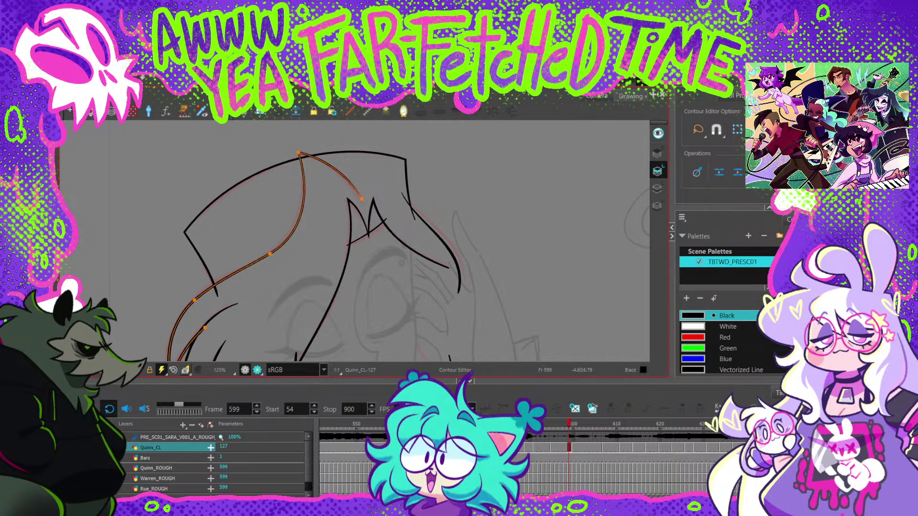
left_click_drag(365, 207, 363, 206)
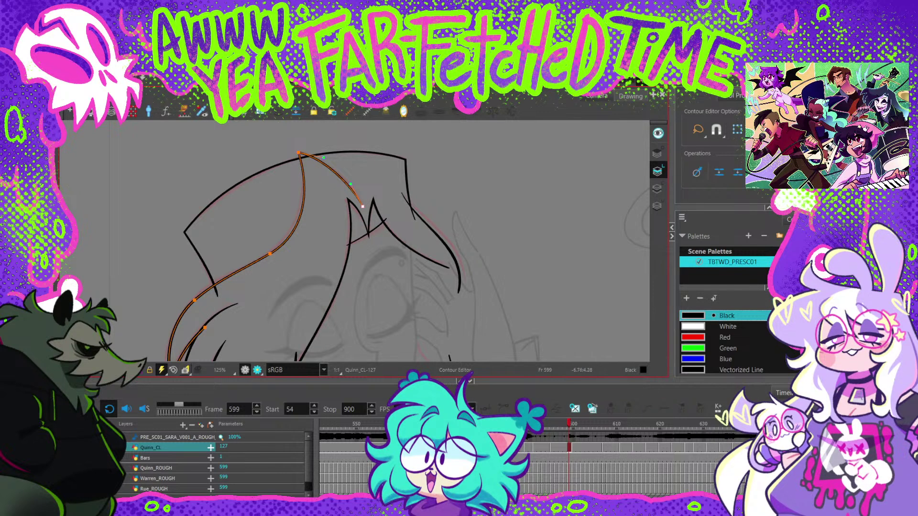
left_click(270, 254)
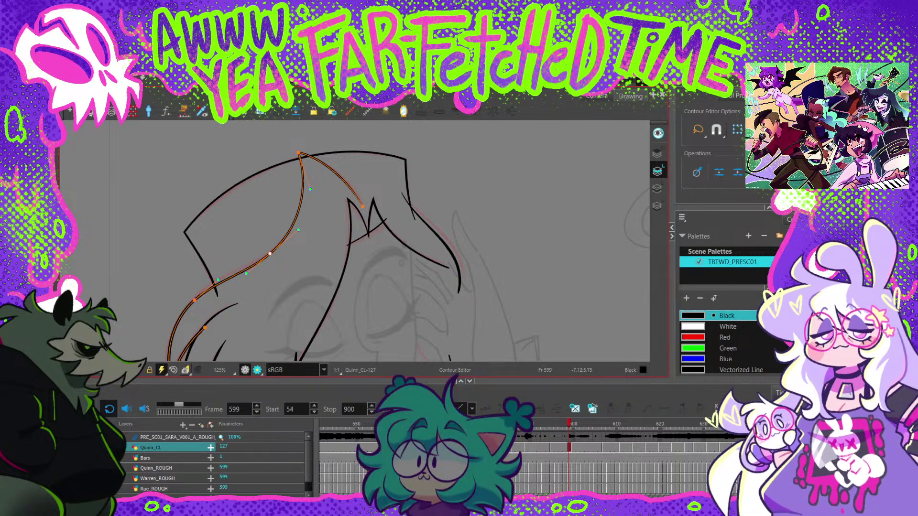
left_click_drag(247, 273, 270, 251)
key("Escape")
Step: Pull the rear hair lock's tip outward and adjust its outer edge to match the rough
key("space")
left_click_drag(274, 312, 308, 241)
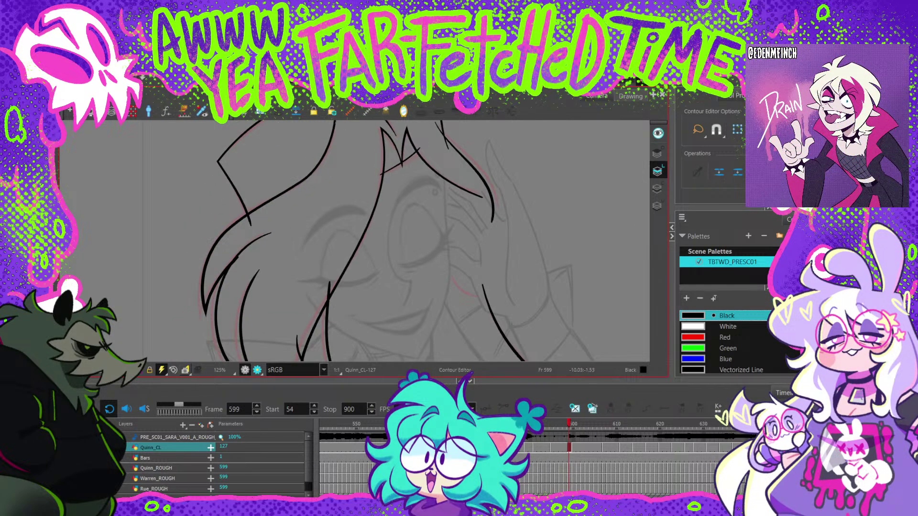
left_click(205, 314)
key("Escape")
left_click(206, 314)
left_click_drag(206, 314, 200, 316)
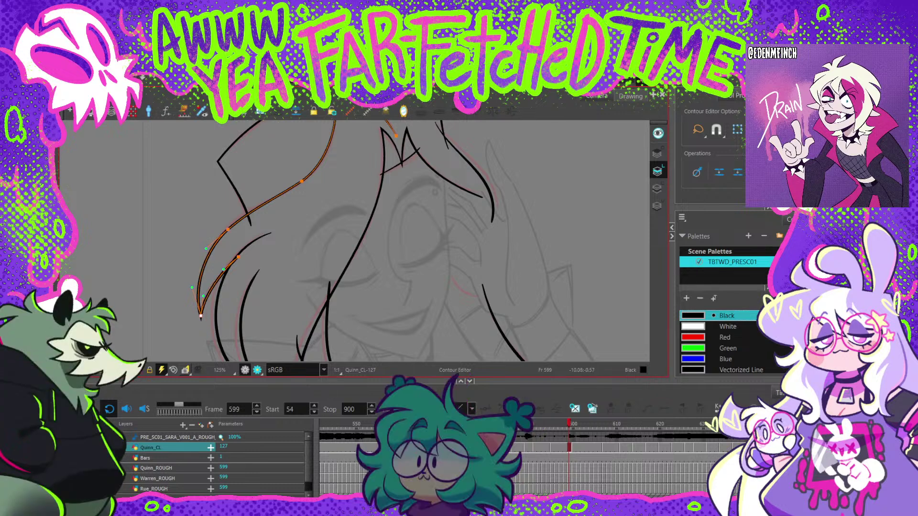
left_click(228, 230)
key("Escape")
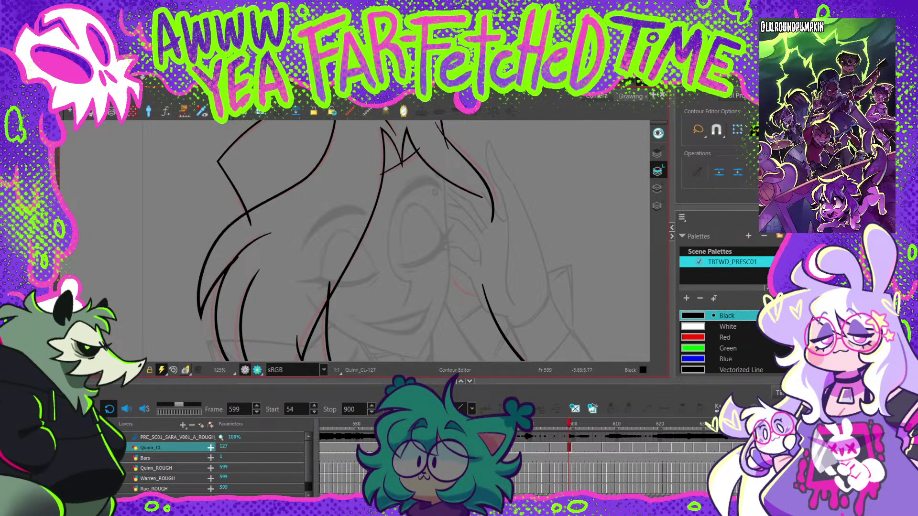
Step: Shorten the lower end of the curved strand behind the rear lock and adjust the curve at its upper end
mouse_move(270, 233)
left_mouse_down()
mouse_move(297, 192)
mouse_move(282, 153)
left_mouse_up()
left_click(297, 191)
left_click_drag(297, 314, 293, 314)
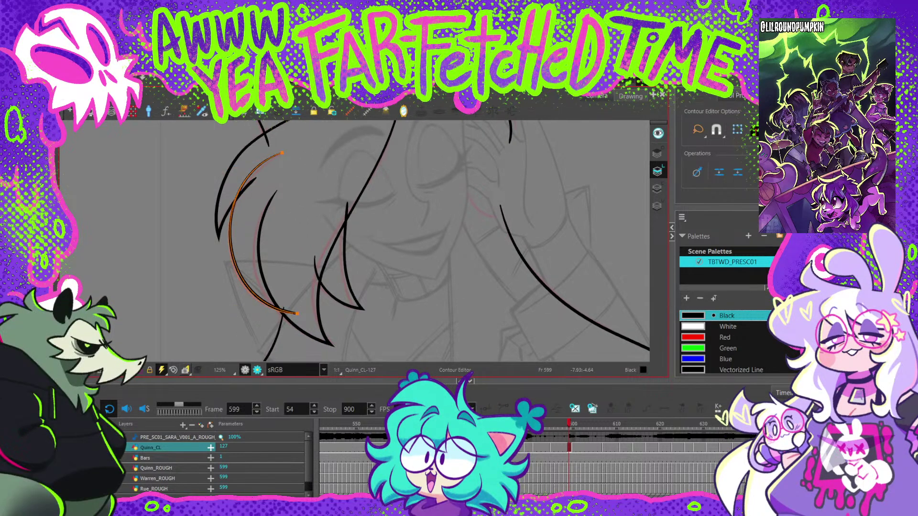
left_click(282, 153)
left_click_drag(209, 176, 215, 184)
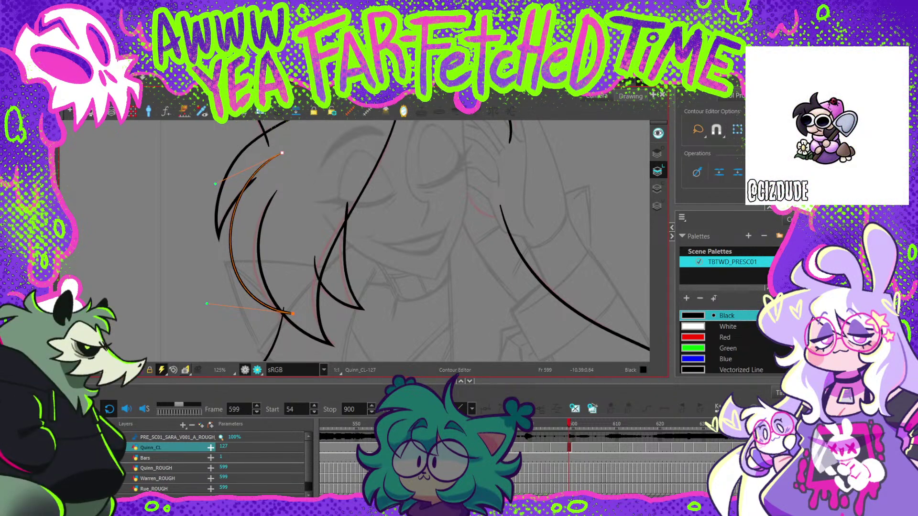
Step: Shorten the upper end of the long cheek lock's outer edge and adjust its tip and lower curve to the rough
left_click(277, 190)
mouse_move(277, 190)
left_mouse_down()
mouse_move(283, 201)
mouse_move(274, 195)
left_mouse_up()
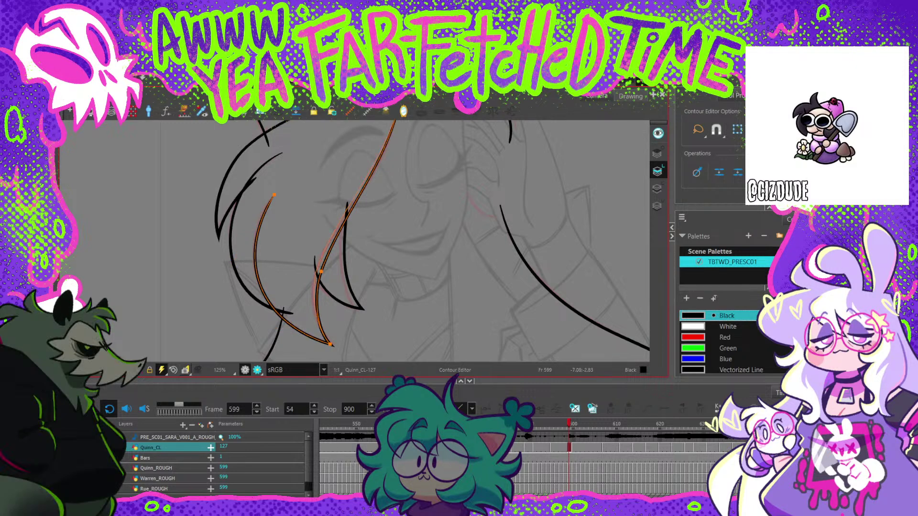
key("space")
mouse_move(425, 240)
left_mouse_down()
mouse_move(411, 245)
mouse_move(413, 234)
left_mouse_up()
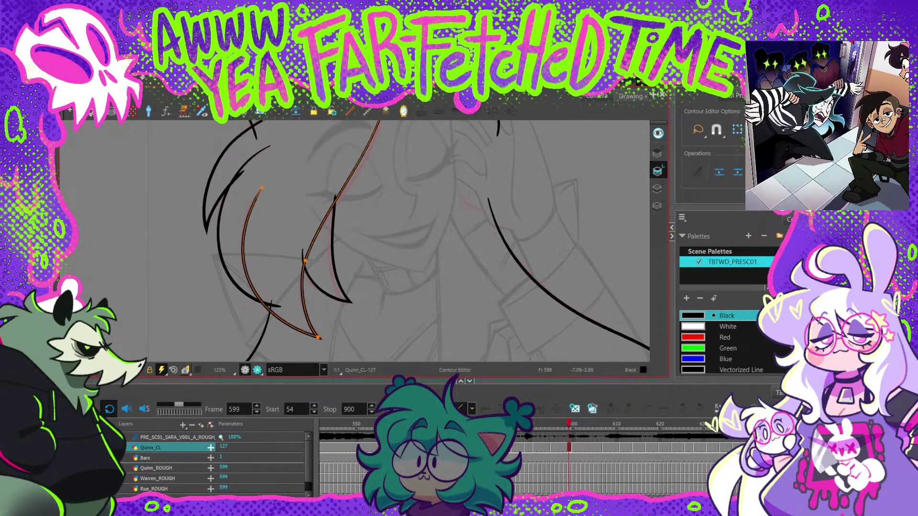
left_click(305, 261)
left_click_drag(318, 337, 318, 335)
left_click(319, 335)
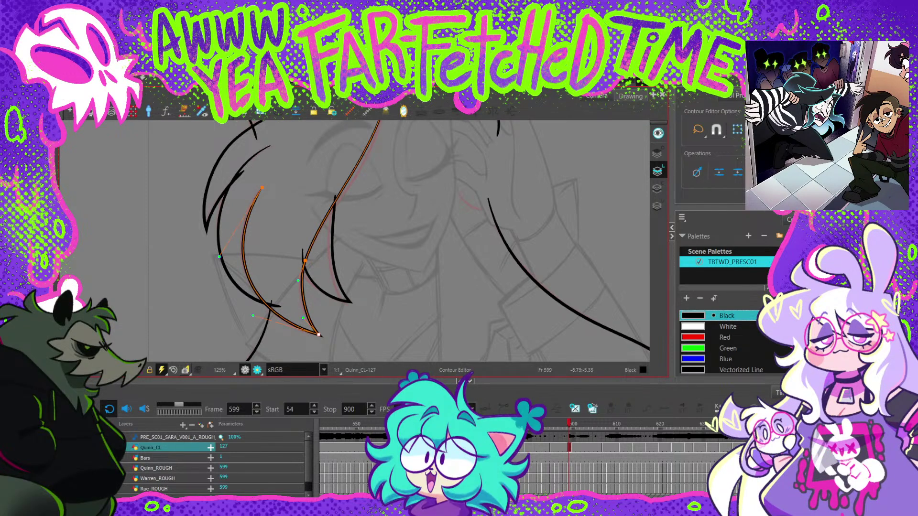
key("space")
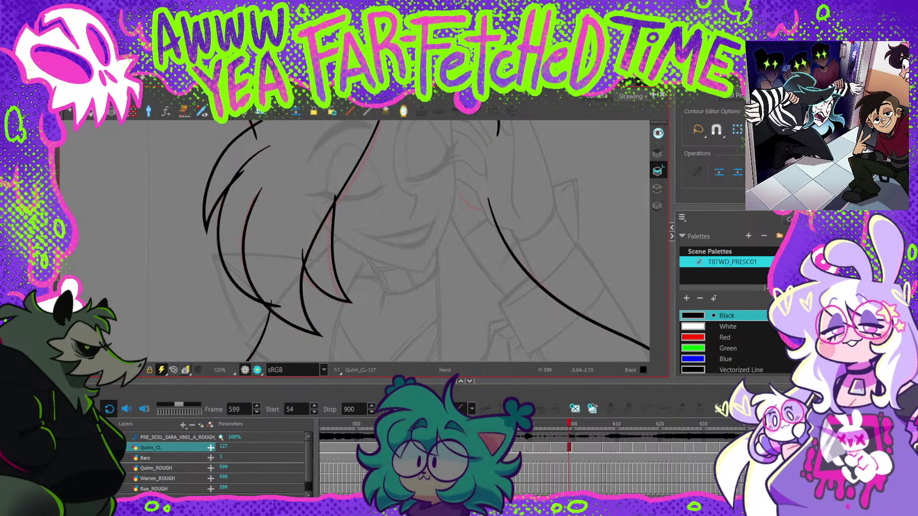
Step: Reshape the long fringe strand crossing the face so its curve follows the rough
left_click_drag(420, 191, 387, 257)
left_click_drag(306, 201, 302, 250)
left_click(351, 156)
key("2")
key("2")
left_click(348, 161)
left_click_drag(329, 301, 327, 301)
key("1")
key("1")
key("space")
left_click_drag(358, 239, 360, 189)
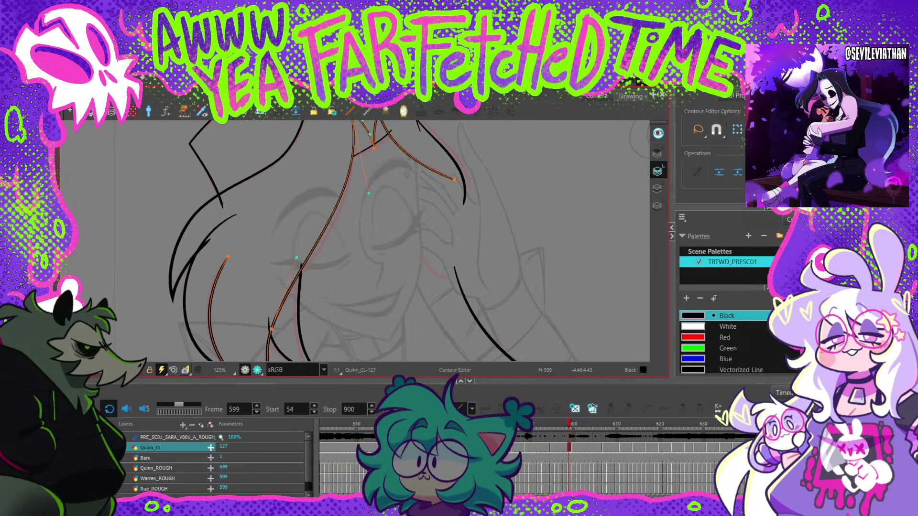
left_click_drag(325, 229, 329, 231)
key("Escape")
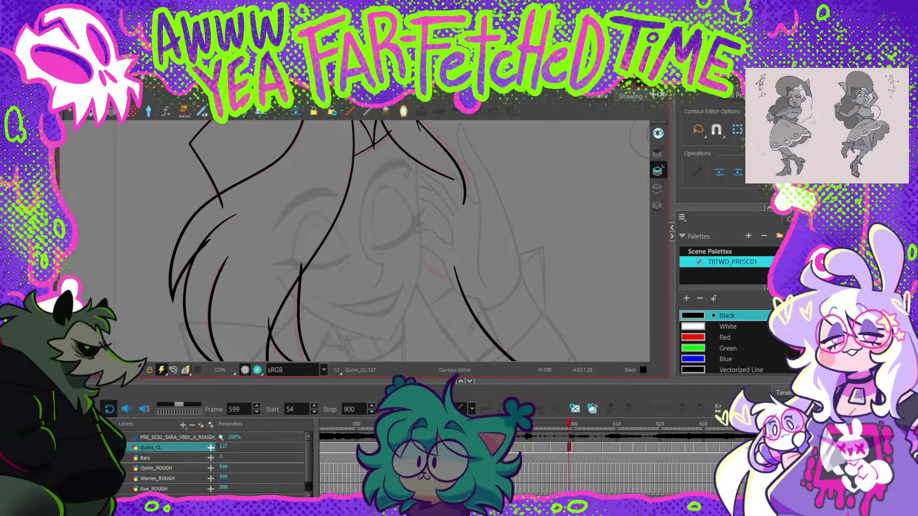
Step: Move the tip and ends of the small inner lock beside the cheek inward and adjust its curves
left_click_drag(402, 268, 420, 207)
left_click(288, 261)
left_click_drag(287, 258, 282, 257)
left_click_drag(337, 310, 329, 311)
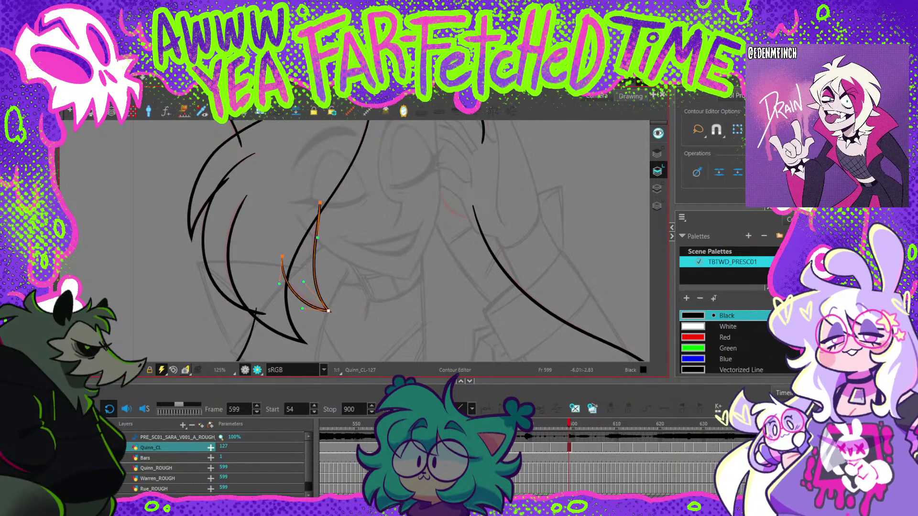
left_click(321, 230)
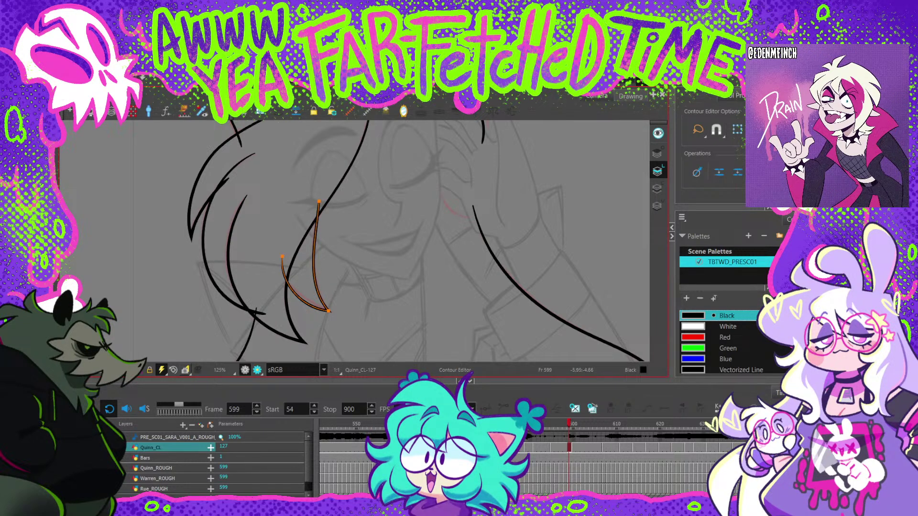
left_click_drag(302, 301, 303, 297)
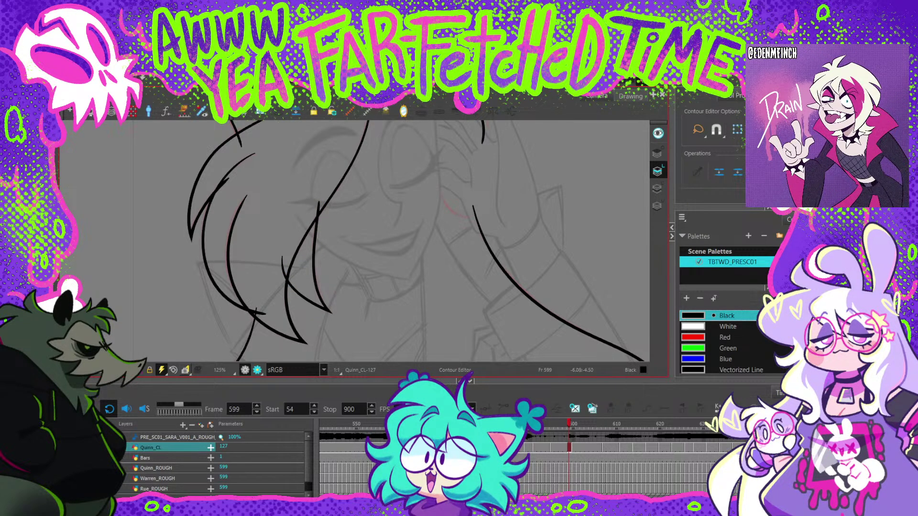
key("Escape")
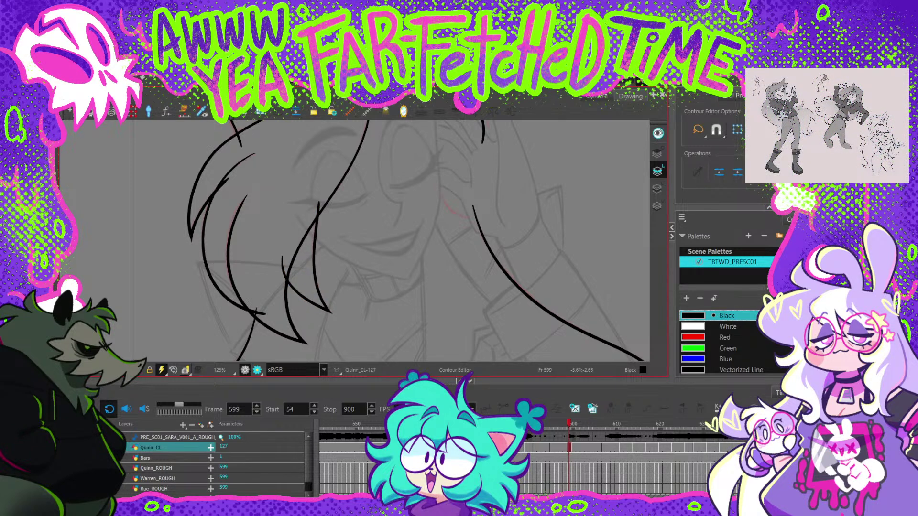
Step: Bow the outer edge of the long cheek lock slightly outward to follow the rough
key("space")
mouse_move(383, 201)
left_mouse_down()
mouse_move(356, 335)
mouse_move(416, 201)
left_mouse_up()
left_click(281, 195)
left_click_drag(262, 253, 260, 252)
key("Escape")
key("1")
key("space")
left_click_drag(382, 172, 313, 253)
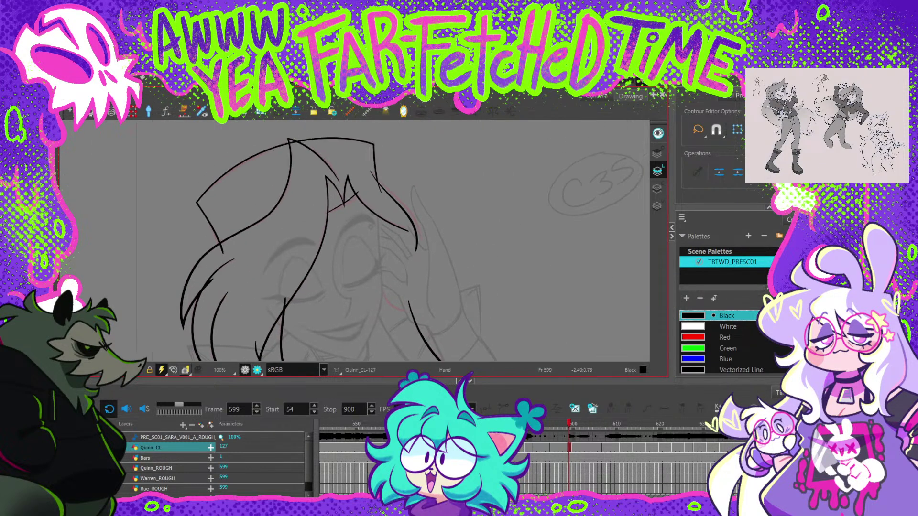
Step: Nudge the short hairline stroke and the outer end of the fringe strand above the eye onto the rough
left_click_drag(320, 164, 312, 210)
key("2")
left_click(348, 244)
left_click_drag(349, 245, 352, 247)
key("Escape")
key("1")
key("1")
key("space")
left_click_drag(347, 193, 286, 161)
key("2")
left_click(380, 273)
left_click_drag(381, 274, 385, 273)
left_click(324, 245)
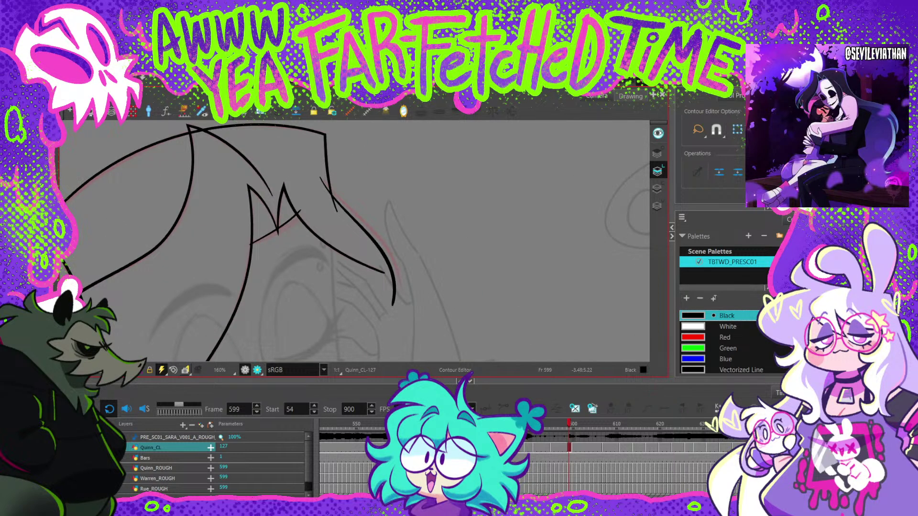
Step: Fine-tune the outer end of the short hairline stroke and the fringe's V-shaped notch so the lines meet cleanly
left_click(301, 215)
left_click_drag(268, 235, 303, 217)
left_click(276, 232)
key("Escape")
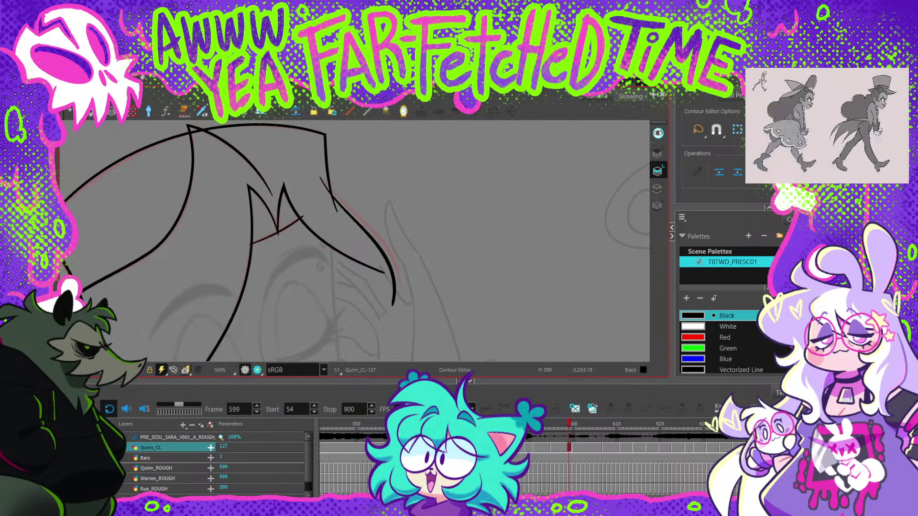
Step: Shift the upper end and tip of the outer side bang outward and bow its middle to follow the rough
left_click_drag(321, 178, 324, 179)
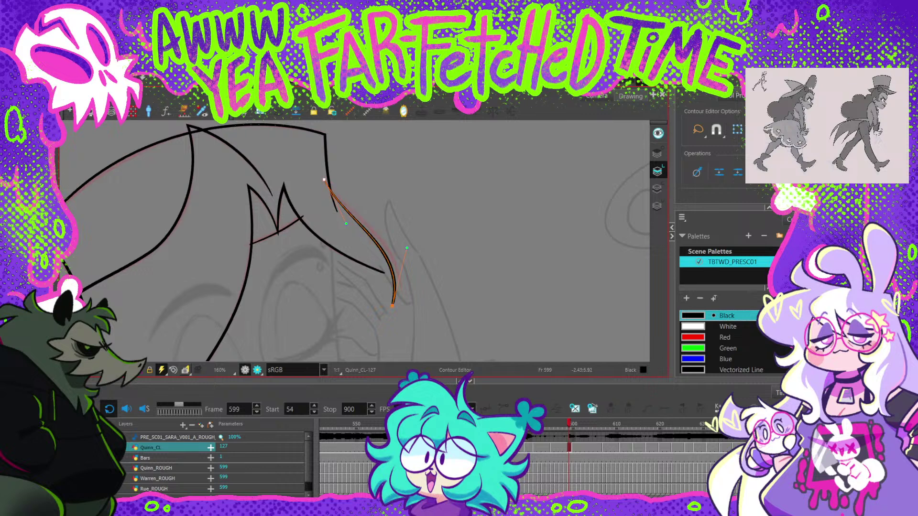
left_click_drag(392, 306, 397, 300)
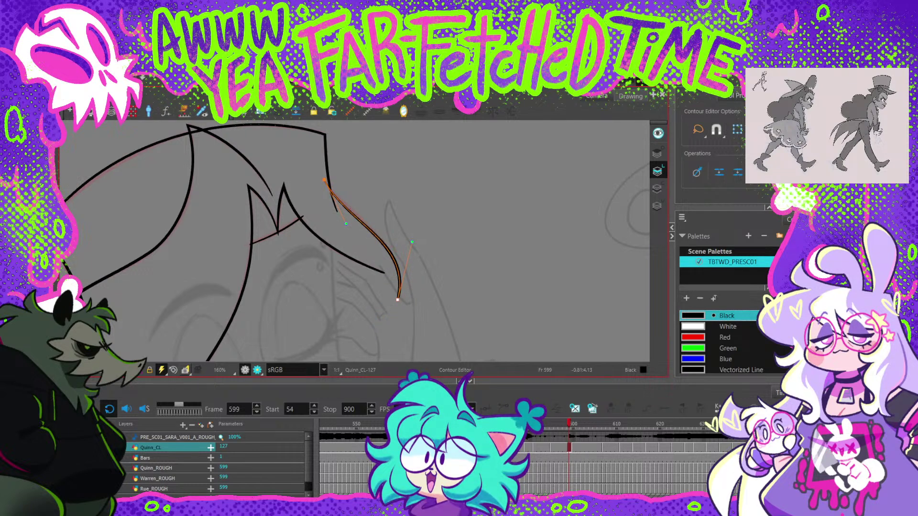
key("Escape")
left_click(364, 224)
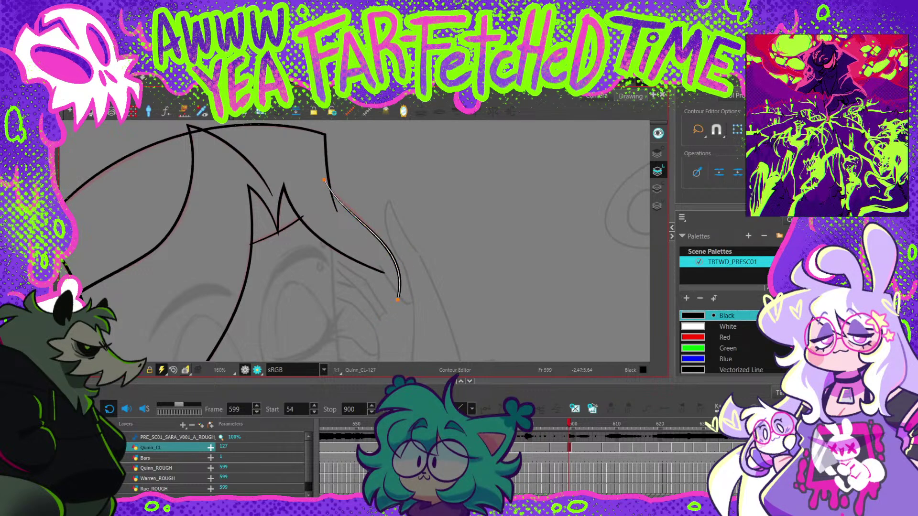
left_click_drag(365, 224, 368, 220)
key("Escape")
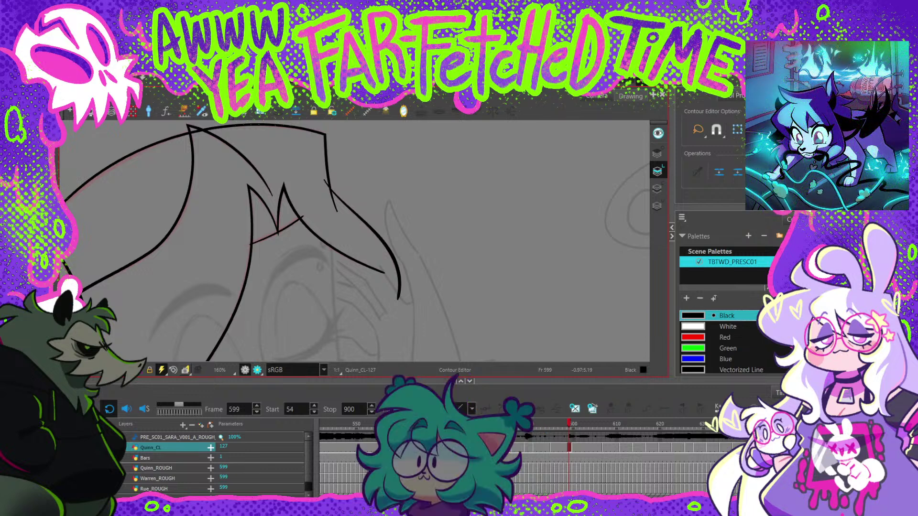
Step: Try to draw the short curved strand beside the cheek with the Pencil tool, undoing each stroke
key("1")
key("1")
left_click_drag(459, 311, 447, 167)
key("1")
left_click_drag(462, 207, 431, 207)
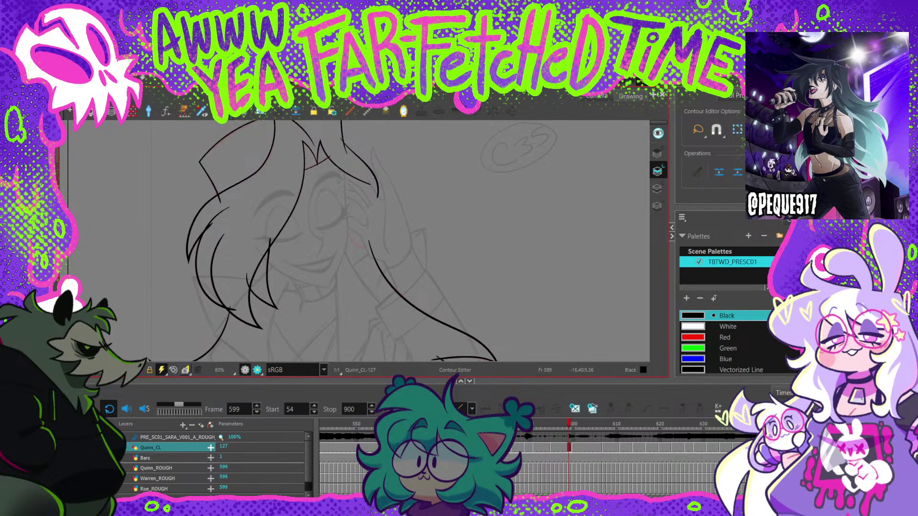
key("alt+x")
key("2")
key("2")
left_click_drag(316, 204, 347, 263)
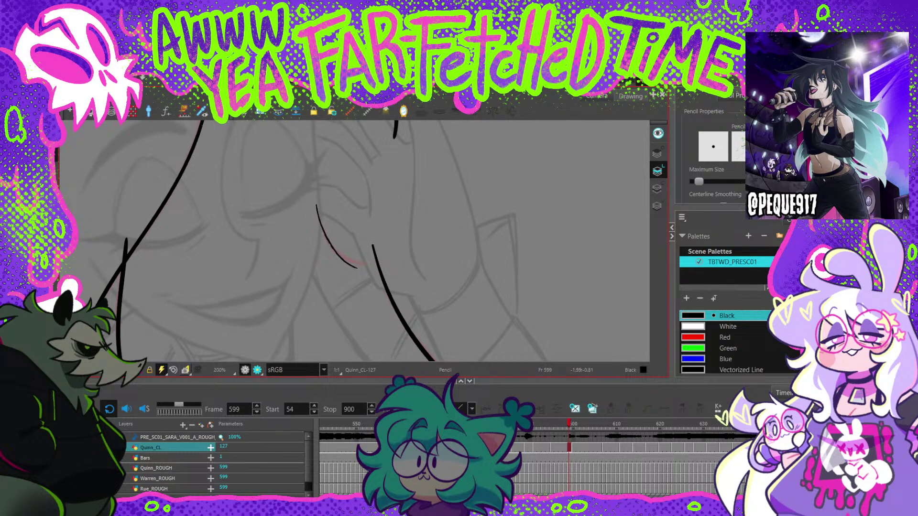
key("ctrl+z")
left_click_drag(316, 201, 362, 265)
key("ctrl+z")
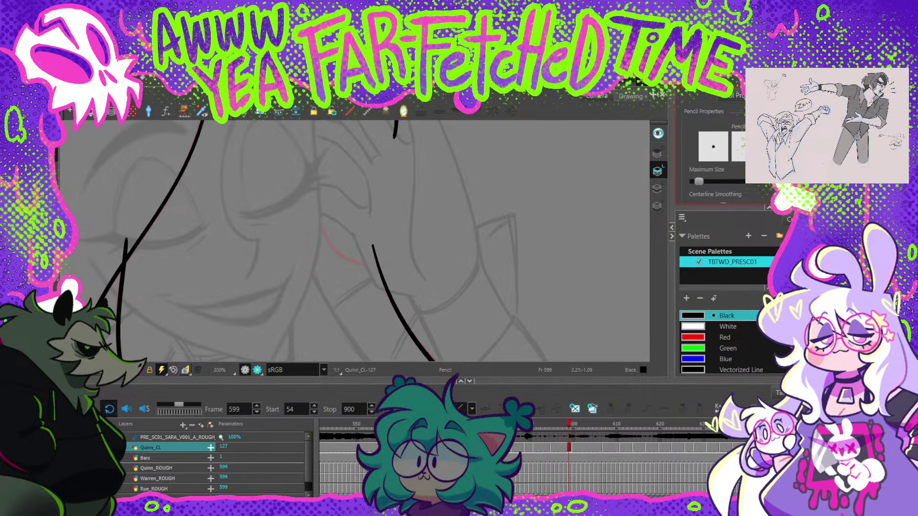
Step: Choose the Pencil 7 preset and draw the short curved strand from beside the cheek to the long side lock
scroll(717, 158, "down", 5)
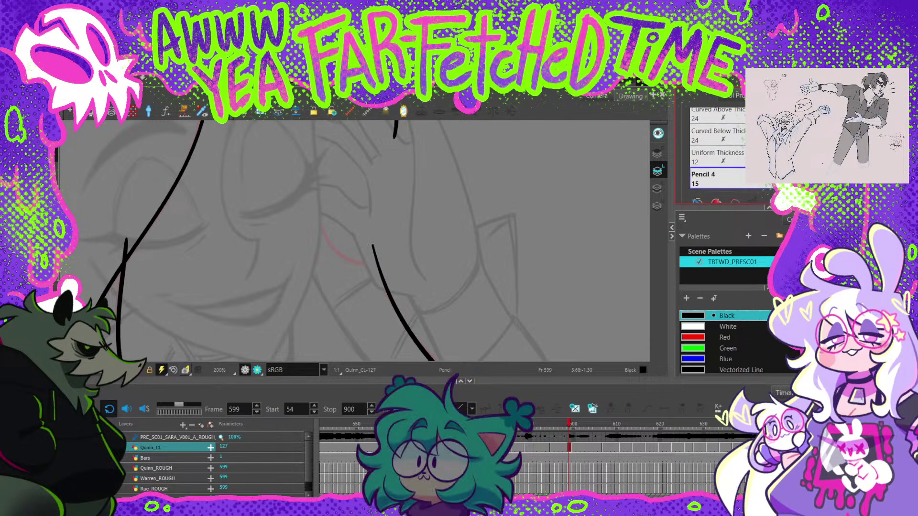
scroll(717, 149, "down", 3)
left_click(718, 157)
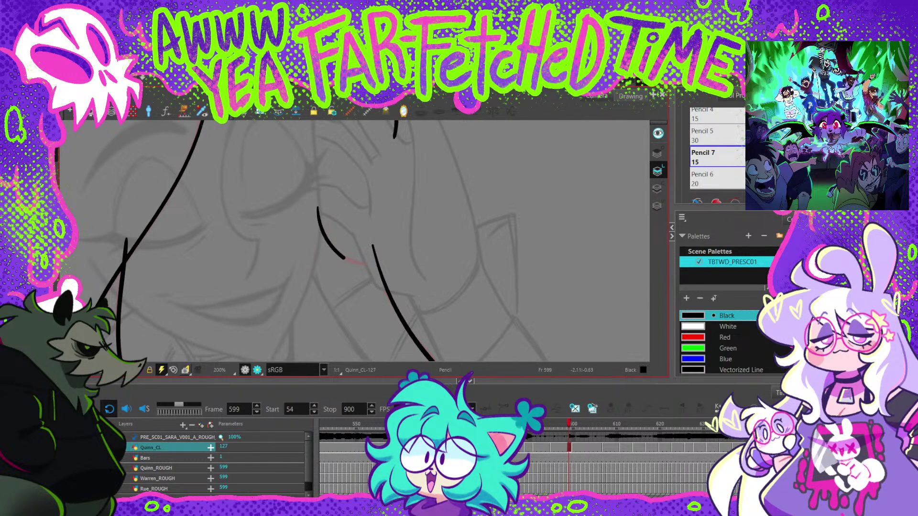
left_click_drag(341, 257, 370, 268)
key("ctrl+z")
mouse_move(315, 198)
left_mouse_down()
mouse_move(328, 239)
mouse_move(346, 259)
mouse_move(372, 265)
left_mouse_up()
scroll(717, 155, "up", 3)
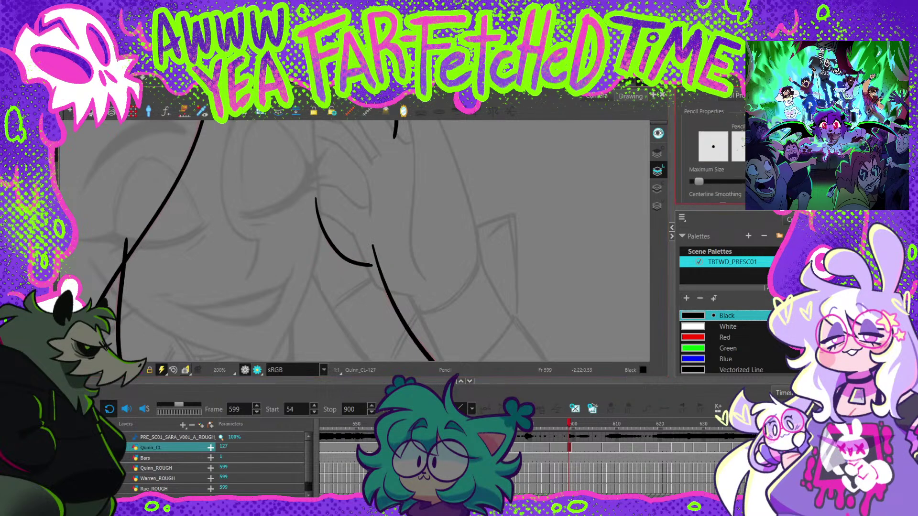
Step: Flip back and forth through the frames around 599 to compare the new cheek strand with the rough
key("2")
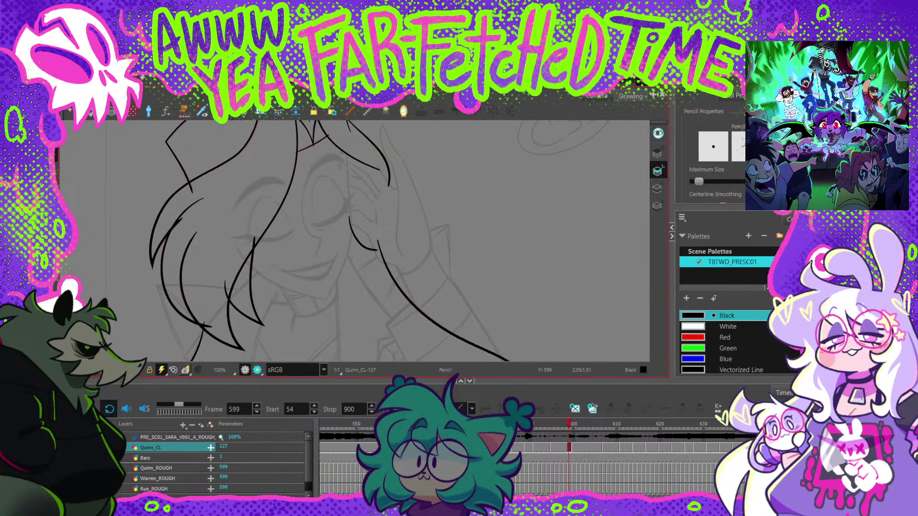
key("comma")
key("comma")
key("comma")
key("comma")
key("period")
key("period")
key("period")
key("period")
key("period")
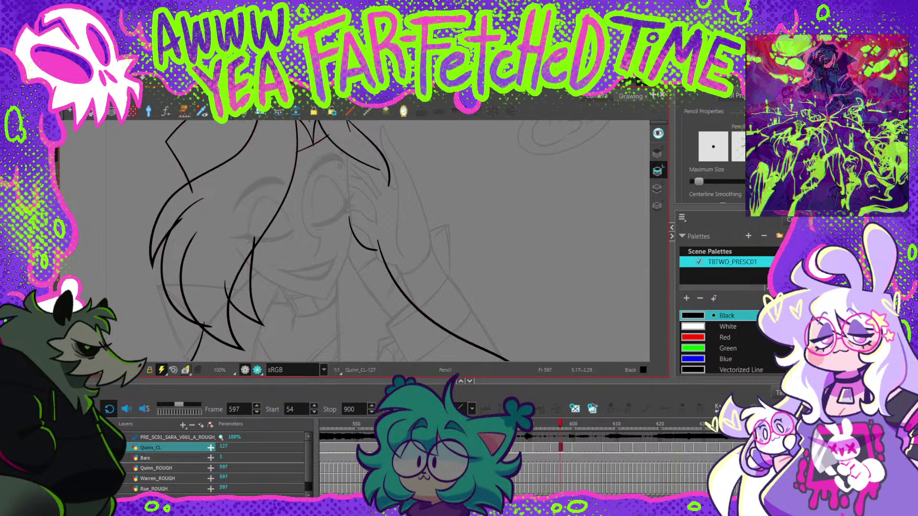
key("period")
key("comma")
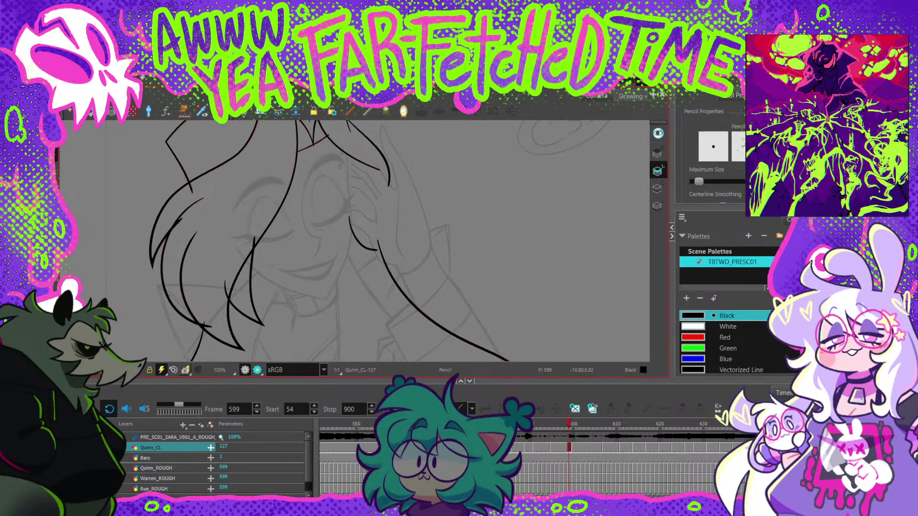
Step: Paste the short cheek strand from frame 599 into frame 600 and move it down onto the rough
key("alt+s")
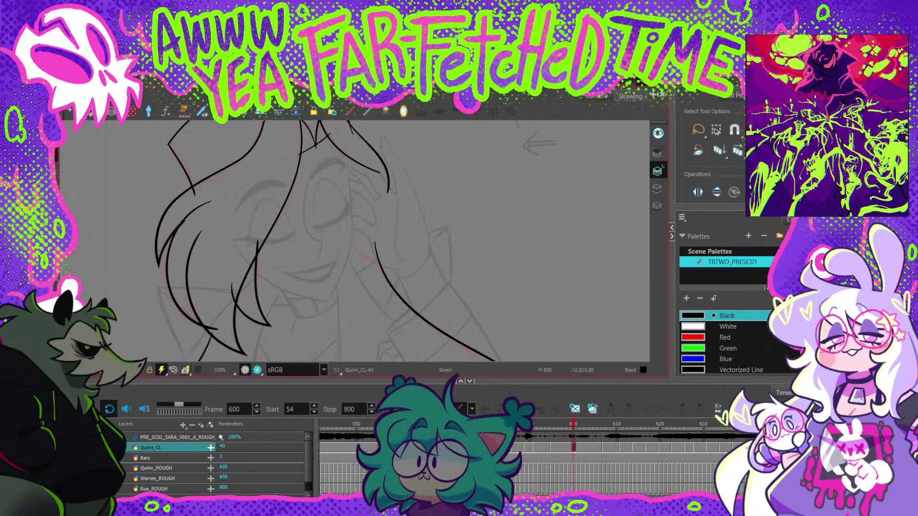
key("Escape")
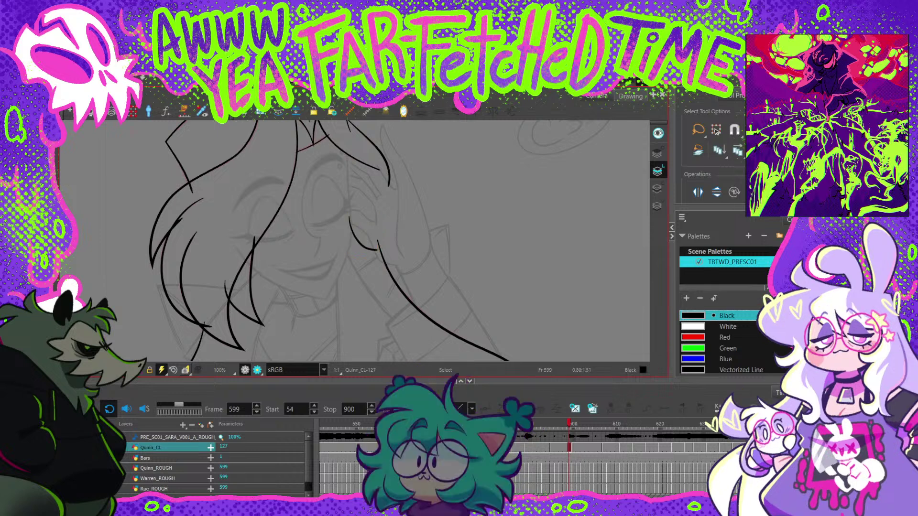
key("period")
key("ctrl+v")
key("2")
left_click_drag(364, 250, 364, 263)
key("Escape")
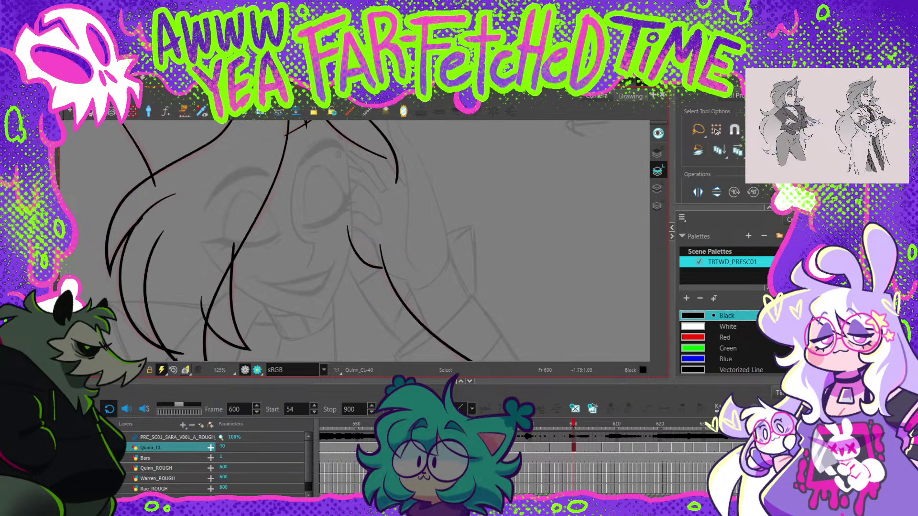
Step: Extend the lower end of the short cheek strand on frame 600 outward past the long side lock
key("alt+q")
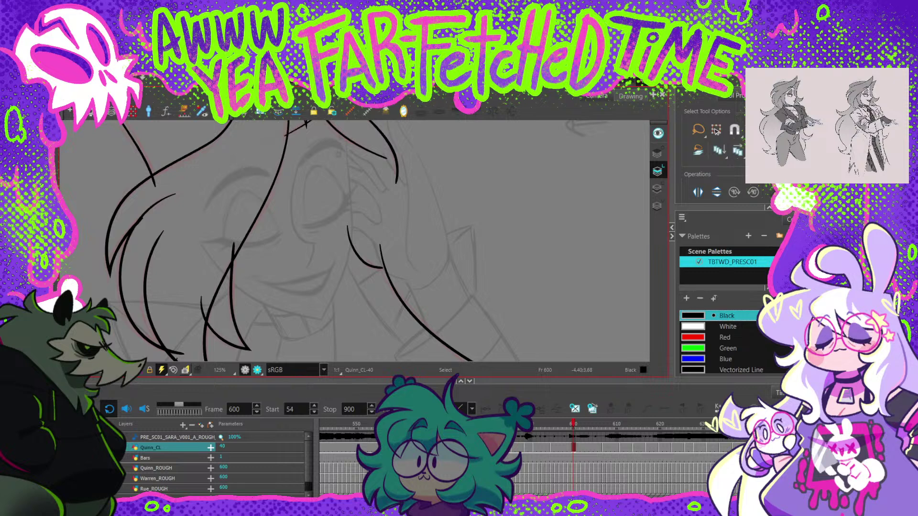
left_click(381, 267)
left_click_drag(381, 268, 400, 269)
key("Escape")
Step: Step forward and backward through the frames around 600 to examine how the hair lines move against the rough
key("period")
key("period")
key("period")
key("period")
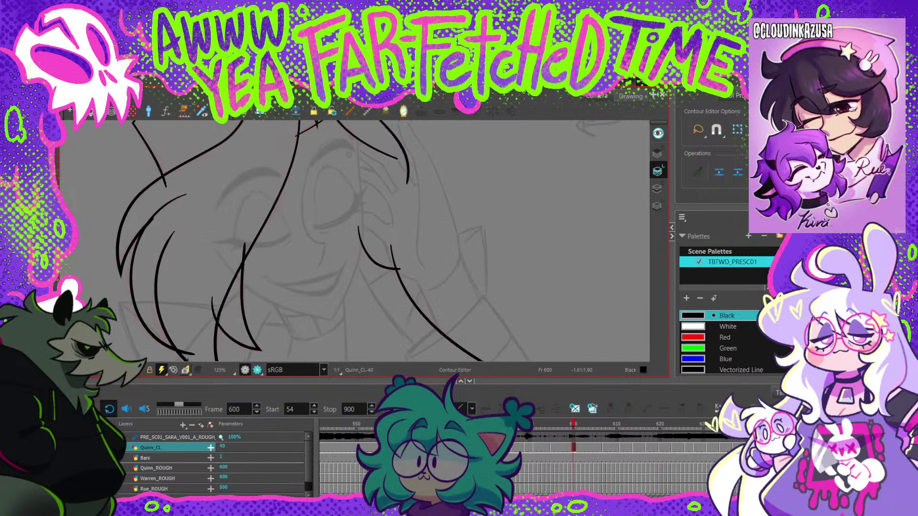
key("period")
key("period")
key("period")
key("period")
key("comma")
key("comma")
key("comma")
key("comma")
key("comma")
key("comma")
key("comma")
key("comma")
key("comma")
key("comma")
key("comma")
key("comma")
key("comma")
key("comma")
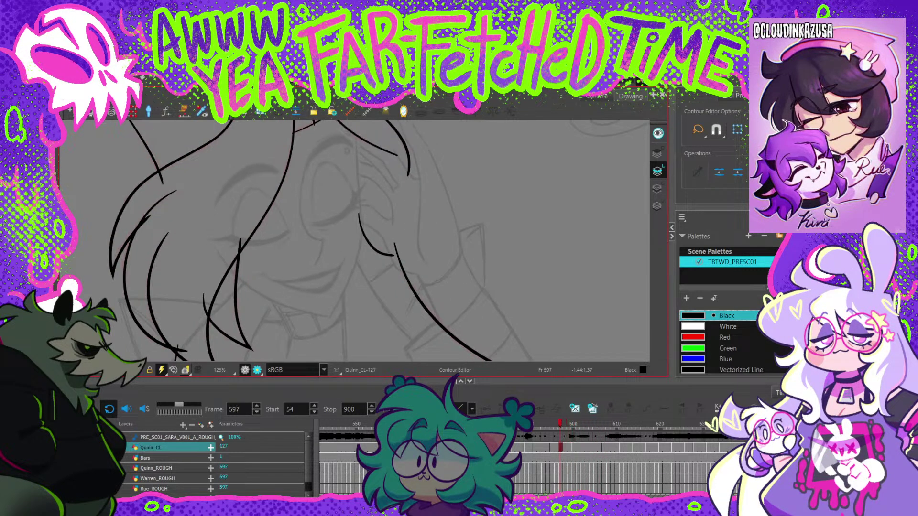
key("period")
Step: Copy the hair lines around the head and face from frame 595 and paste them into frame 594
scroll(397, 182, "down", 1)
mouse_move(390, 158)
left_mouse_down()
mouse_move(390, 191)
mouse_move(385, 173)
left_mouse_up()
scroll(389, 191, "down", 1)
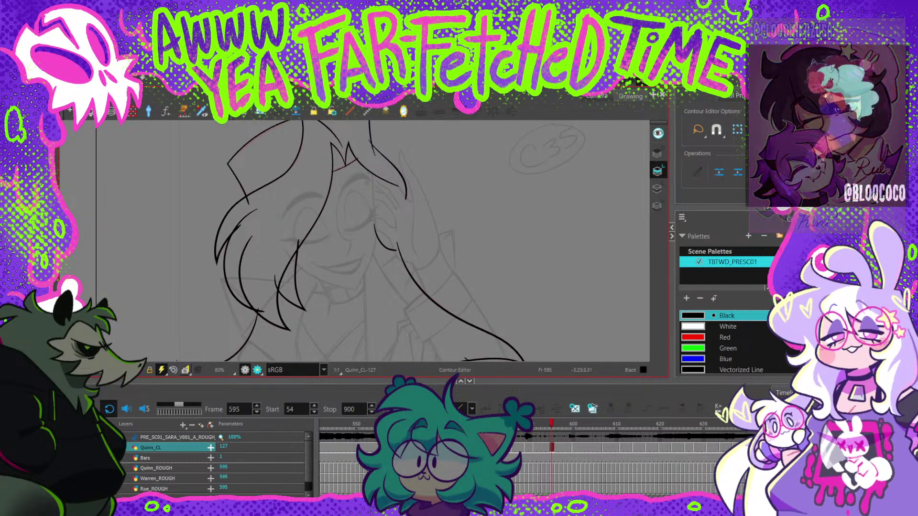
key("alt+s")
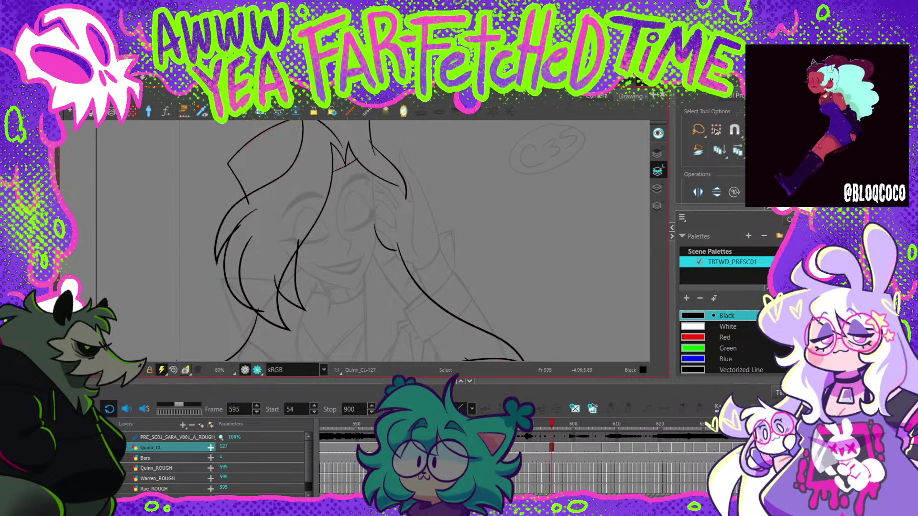
key("space")
left_click_drag(478, 225, 484, 247)
mouse_move(399, 142)
left_mouse_down()
mouse_move(189, 236)
mouse_move(261, 295)
mouse_move(422, 194)
left_mouse_up()
key("Escape")
mouse_move(414, 157)
left_mouse_down()
mouse_move(224, 306)
mouse_move(369, 286)
left_mouse_up()
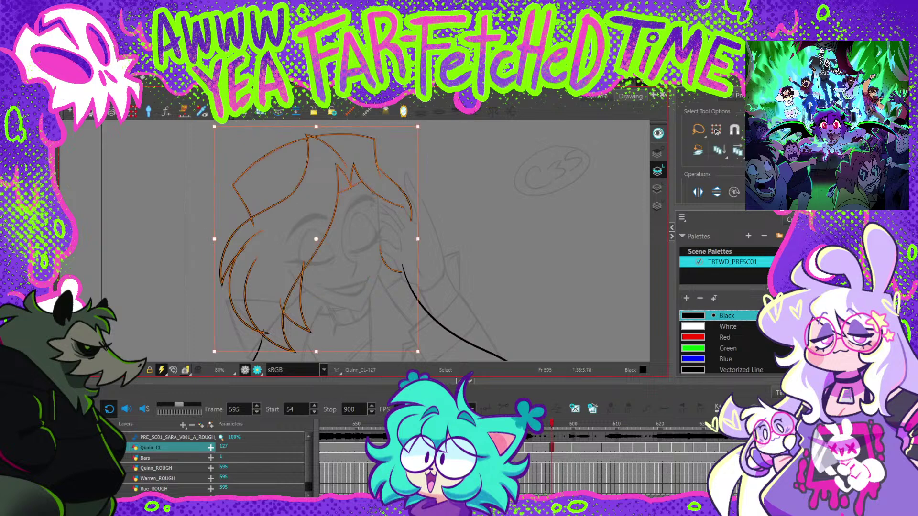
key("Escape")
key("comma")
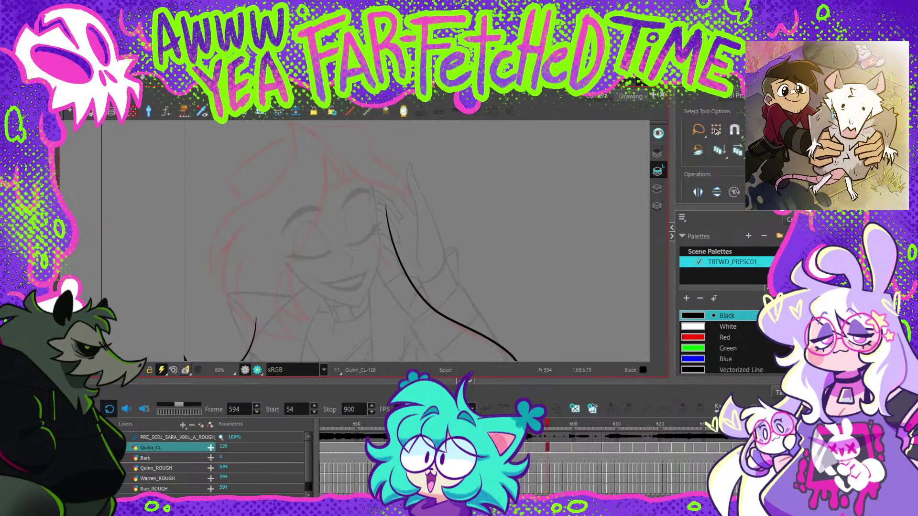
key("ctrl+v")
Step: Select all the pasted hair lines on frame 594 and shift them up and inward to match the rough
left_click(372, 191)
mouse_move(219, 171)
left_mouse_down()
mouse_move(210, 298)
mouse_move(306, 295)
left_mouse_up()
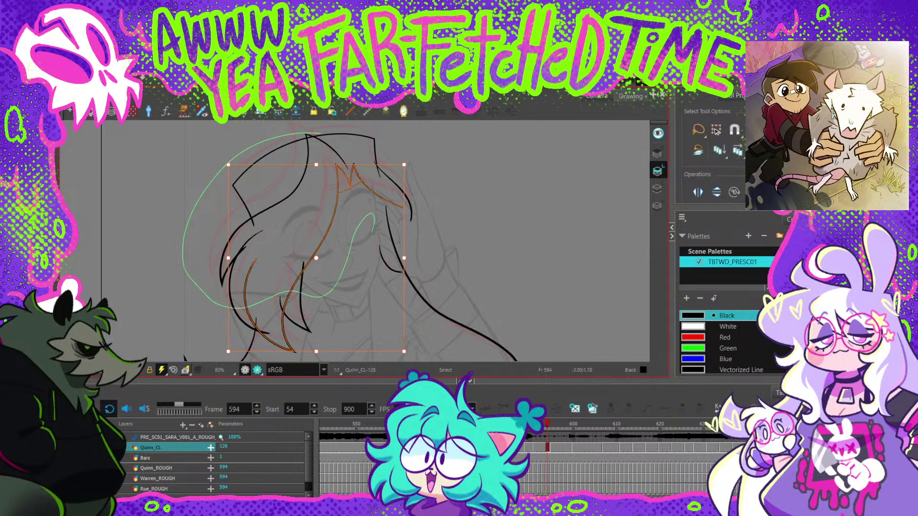
left_click_drag(381, 254, 373, 216)
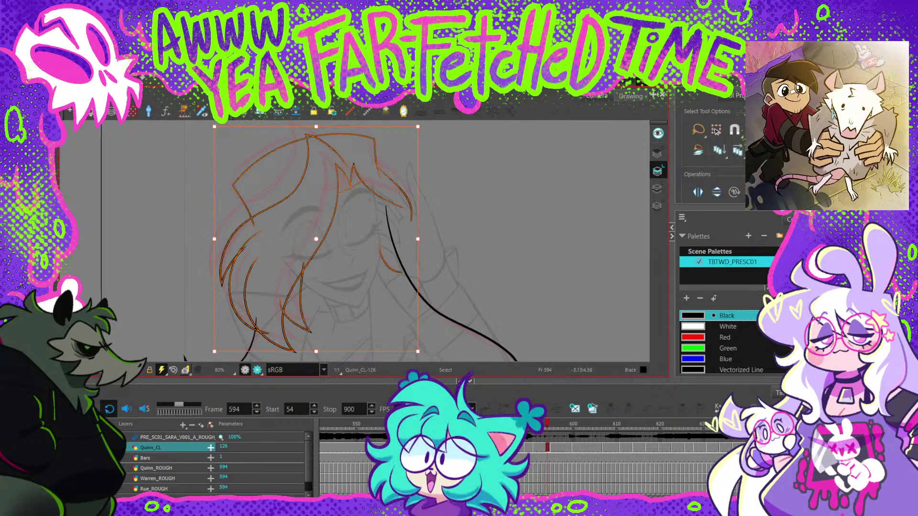
left_click(369, 186)
mouse_move(218, 154)
left_mouse_down()
mouse_move(201, 268)
mouse_move(335, 298)
mouse_move(383, 269)
mouse_move(397, 168)
mouse_move(398, 190)
mouse_move(397, 183)
left_mouse_up()
Step: Select the zigzag fringe and its connected face strands on frame 594 and offset them sideways and slightly down to the rough
left_click(365, 181)
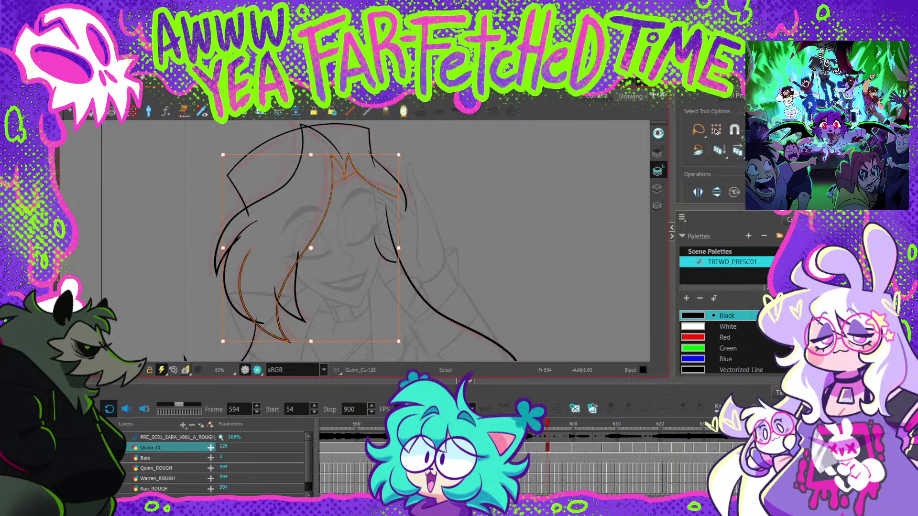
key("2")
key("2")
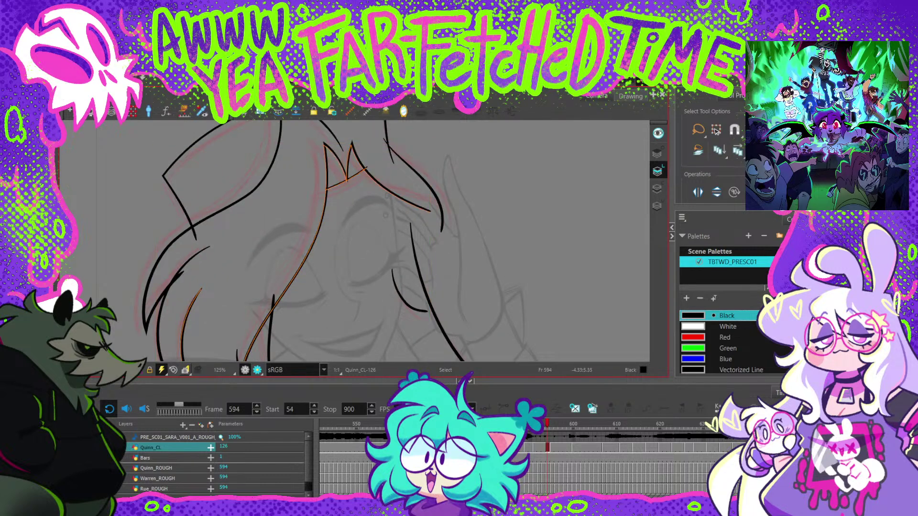
key("1")
key("1")
key("1")
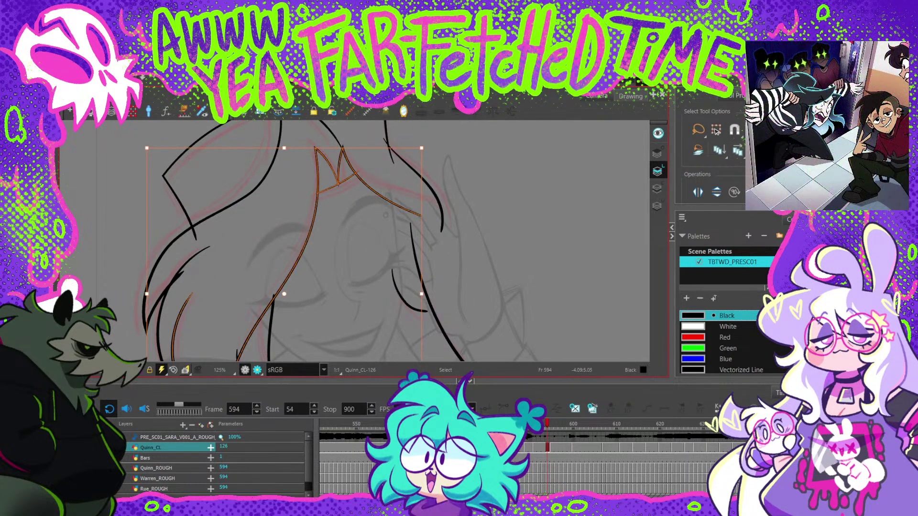
mouse_move(376, 268)
left_mouse_down()
mouse_move(356, 291)
mouse_move(368, 293)
left_mouse_up()
left_click(298, 207)
Step: Reshape the short face strand beside the cheek on frame 594, moving its tip, upper end and curve to the rough
key("2")
key("2")
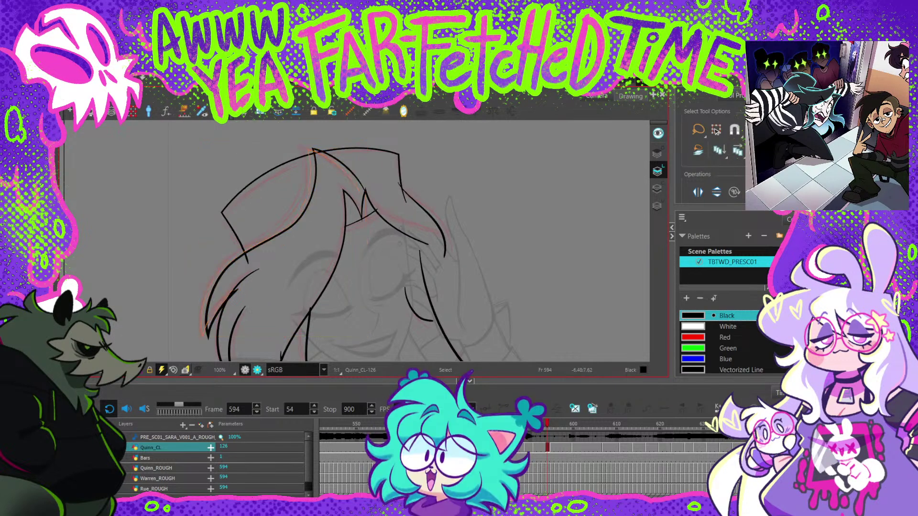
key("space")
left_click_drag(384, 314, 382, 218)
key("alt+q")
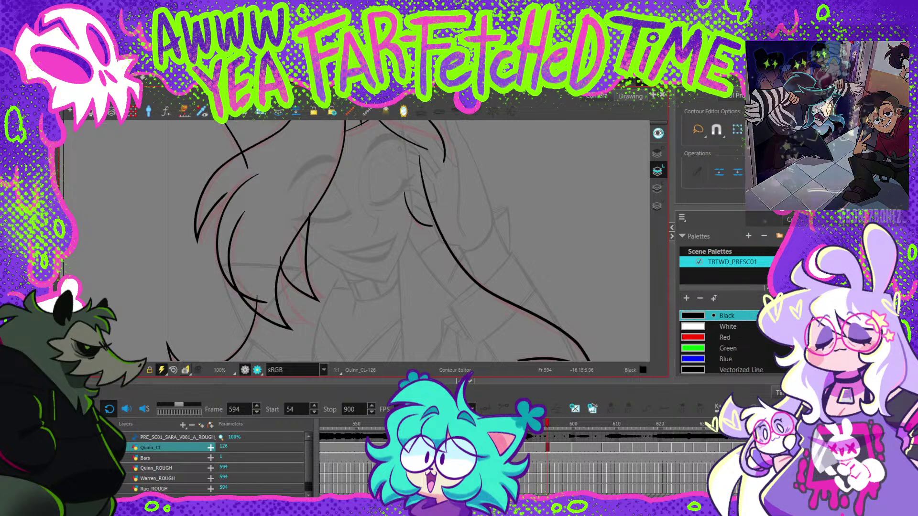
key("2")
key("2")
left_click(314, 305)
left_click_drag(314, 305, 323, 302)
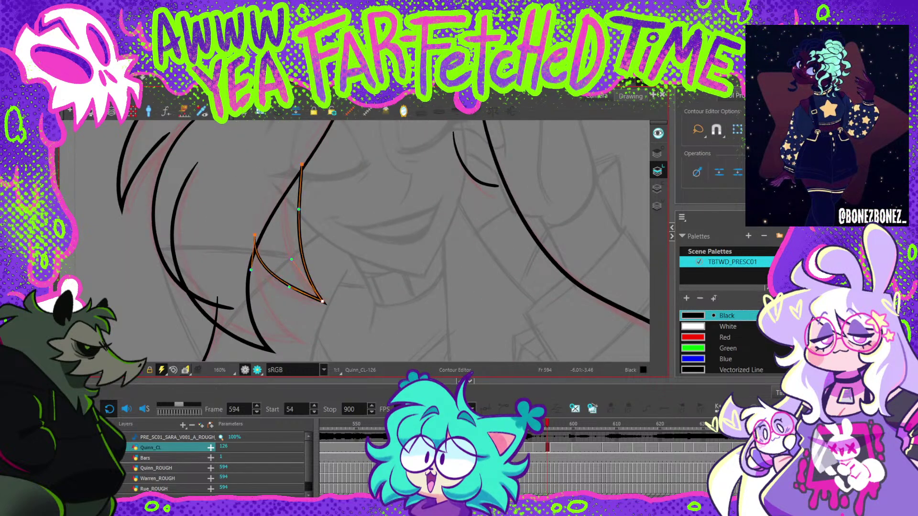
left_click_drag(253, 237, 288, 264)
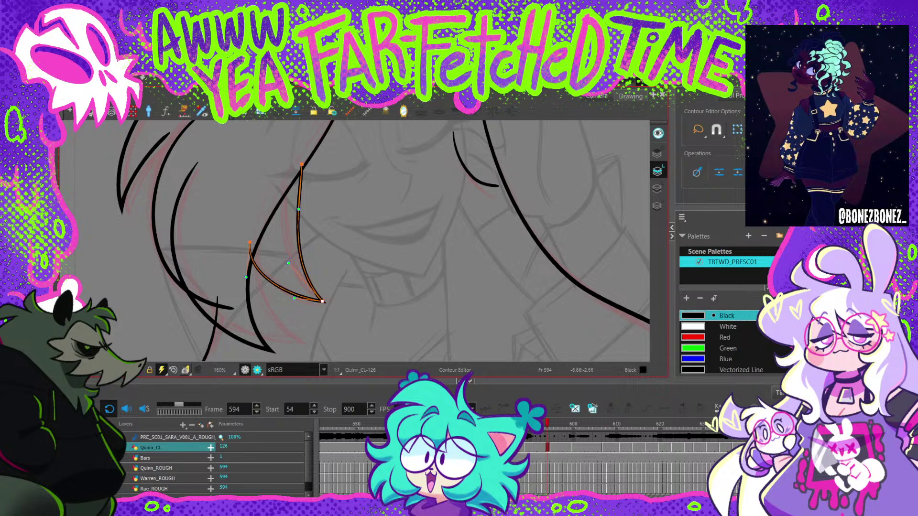
left_click_drag(302, 164, 285, 172)
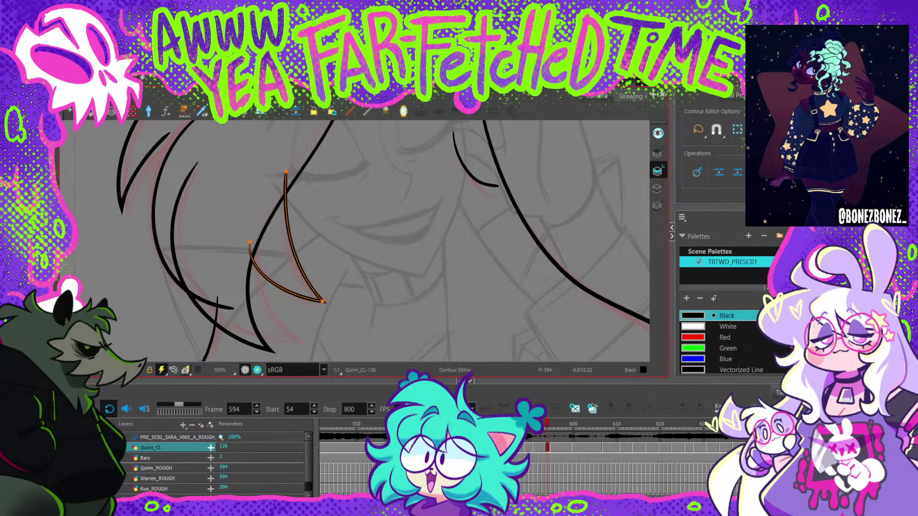
left_click(322, 302)
left_click_drag(310, 286, 302, 287)
Step: Move the first peak of the zigzag fringe on frame 594 up and outward to the rough
key("space")
left_click_drag(344, 143, 328, 344)
left_click(339, 178)
left_click_drag(339, 178, 330, 170)
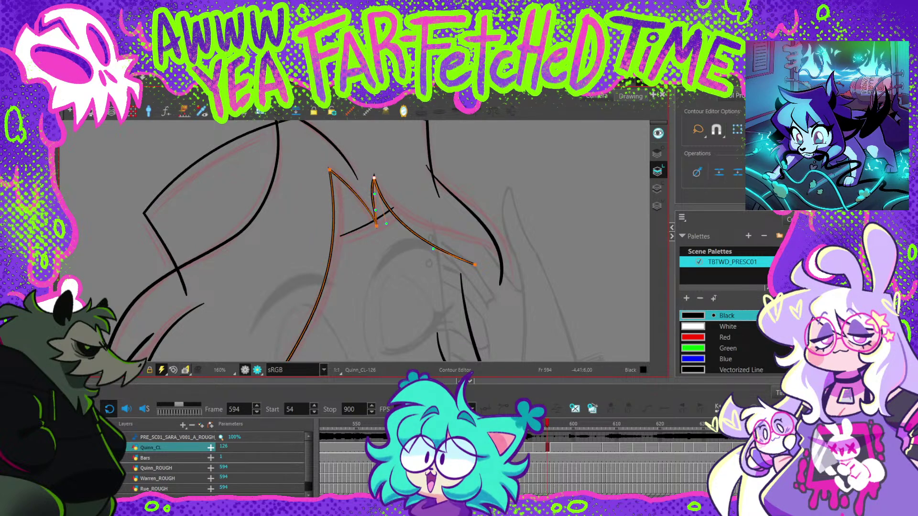
left_click(330, 170)
key("1")
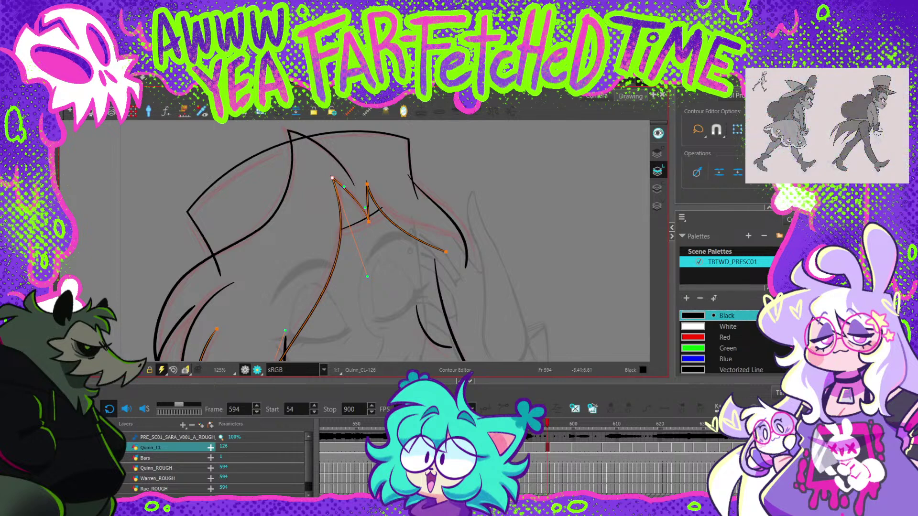
key("1")
key("1")
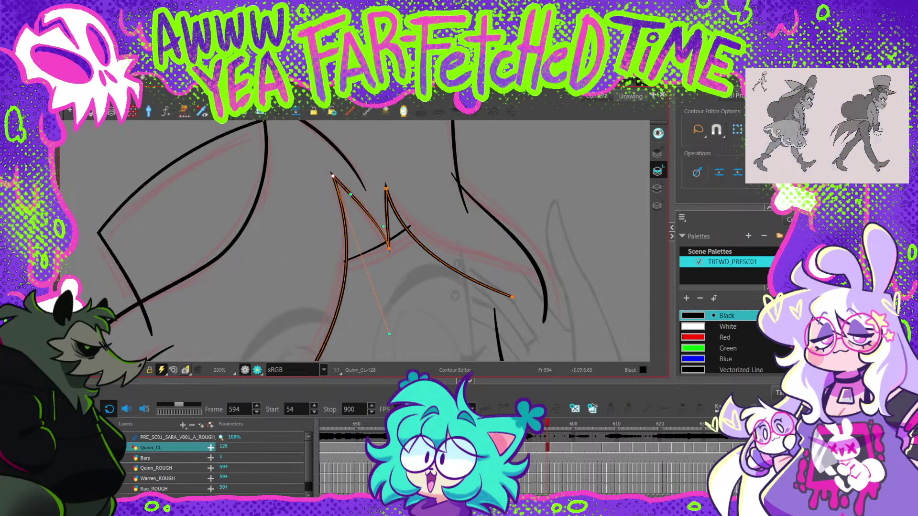
Step: Pull the tip of the long lock below the cheek out to the rough and smooth the bend above it
key("1")
key("1")
key("space")
left_click_drag(337, 306, 374, 137)
left_click(318, 311)
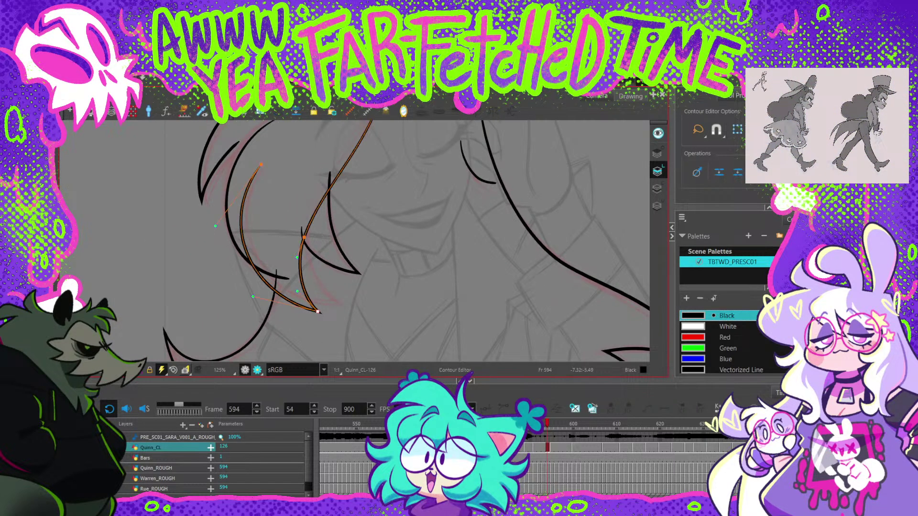
left_click_drag(338, 303, 338, 304)
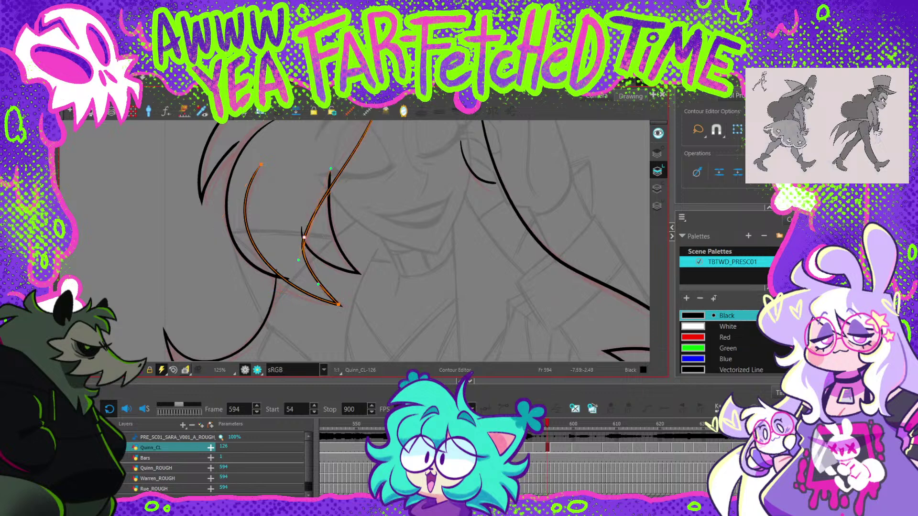
left_click_drag(304, 237, 307, 241)
left_click_drag(332, 170, 319, 169)
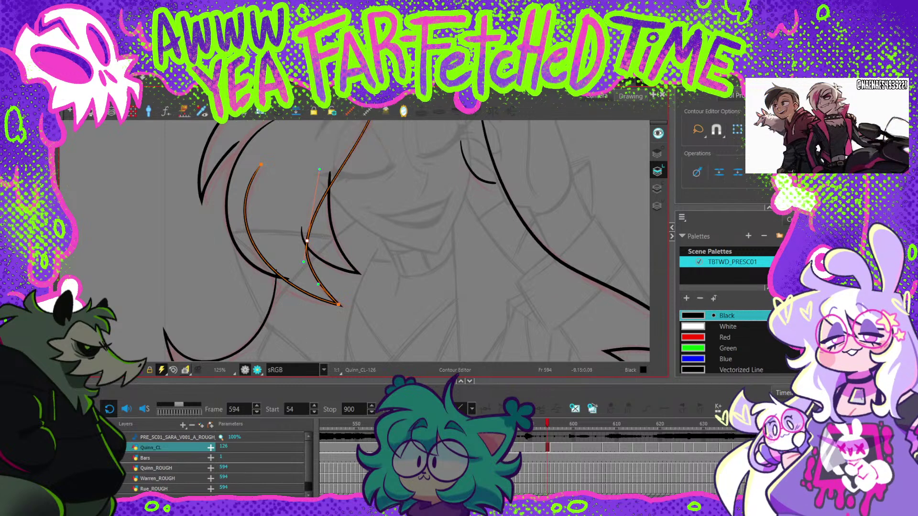
Step: Undo the latest trial adjustments to the upper end of the inner hair strand
key("ctrl+z")
key("ctrl+z")
key("ctrl+z")
key("ctrl+z")
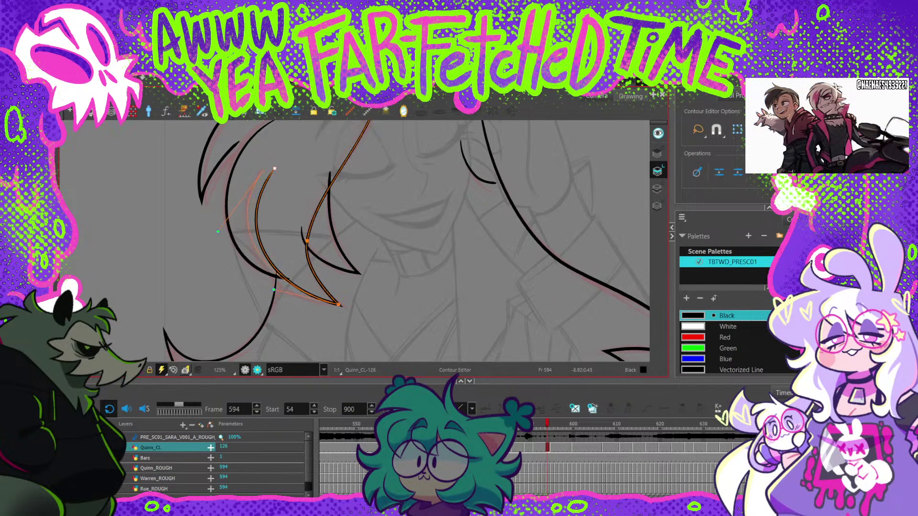
key("ctrl+z")
key("ctrl+z")
key("ctrl+z")
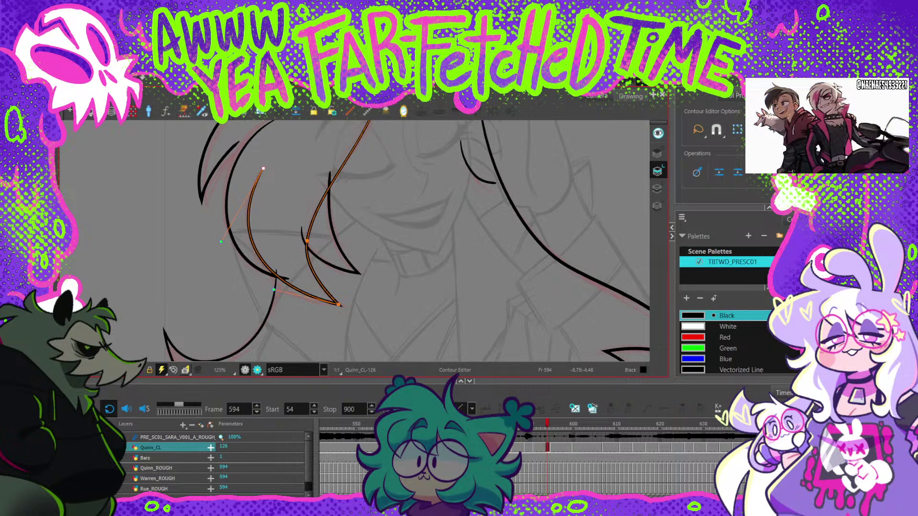
Step: Lower the notch between the two peaks of the zigzag fringe slightly to match the rough
key("space")
left_click_drag(417, 179, 405, 260)
left_click_drag(442, 169, 373, 278)
key("2")
left_click(371, 233)
left_click_drag(370, 232, 369, 236)
key("Escape")
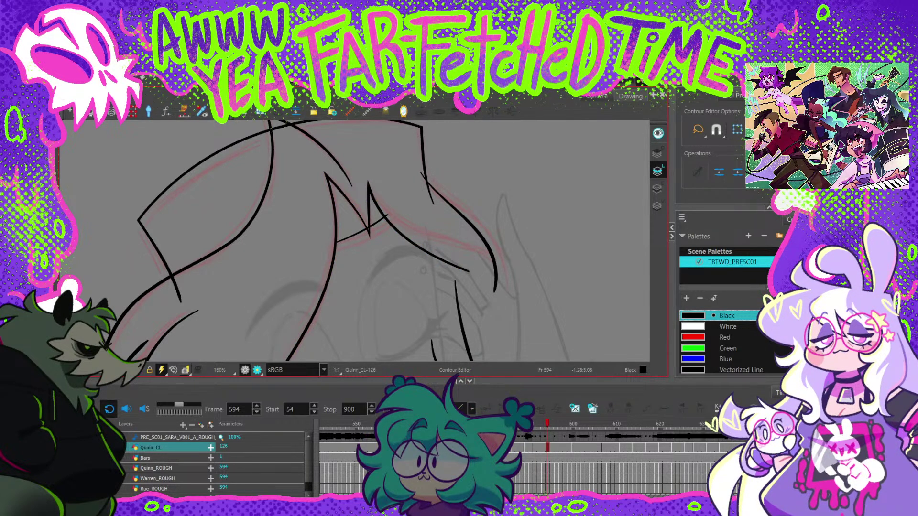
Step: Fit the outer side lock beside the raised hand to the rough and bend the fringe's end to meet it
left_click_drag(504, 289, 503, 291)
mouse_move(421, 172)
left_mouse_down()
mouse_move(439, 170)
mouse_move(420, 169)
left_mouse_up()
left_click(468, 272)
mouse_move(468, 272)
left_mouse_down()
mouse_move(498, 265)
mouse_move(459, 241)
left_mouse_up()
key("Escape")
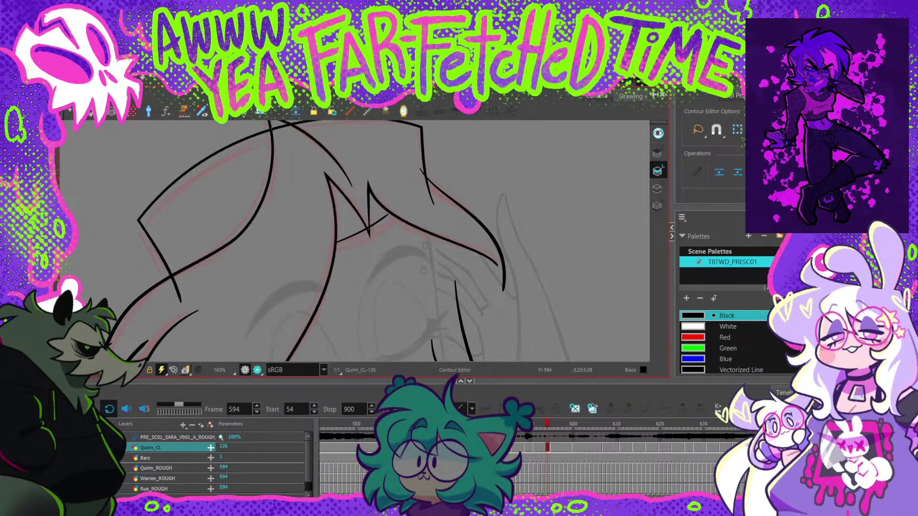
Step: Extend the curved hairline under the zigzag fringe past the fringe lines at both ends
left_click(368, 185)
mouse_move(380, 231)
left_mouse_down()
mouse_move(393, 243)
mouse_move(414, 223)
mouse_move(405, 215)
left_mouse_up()
key("Escape")
left_click(360, 233)
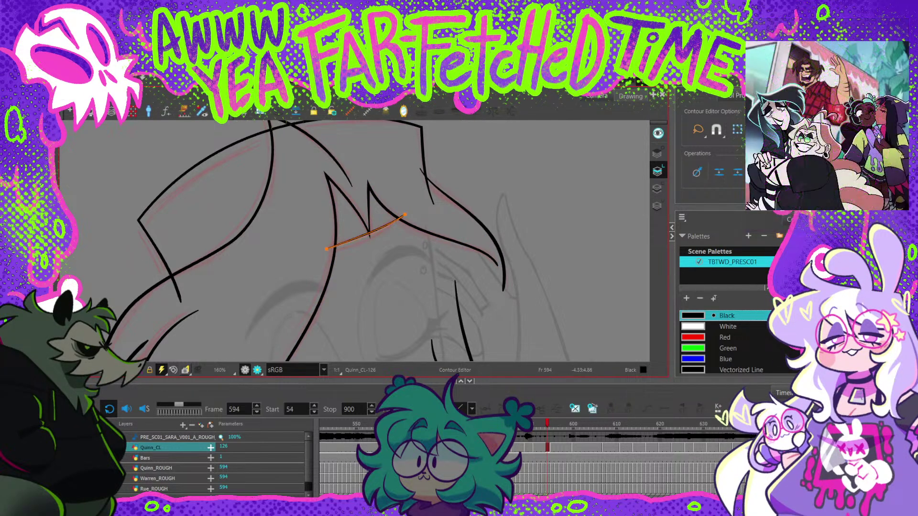
key("Escape")
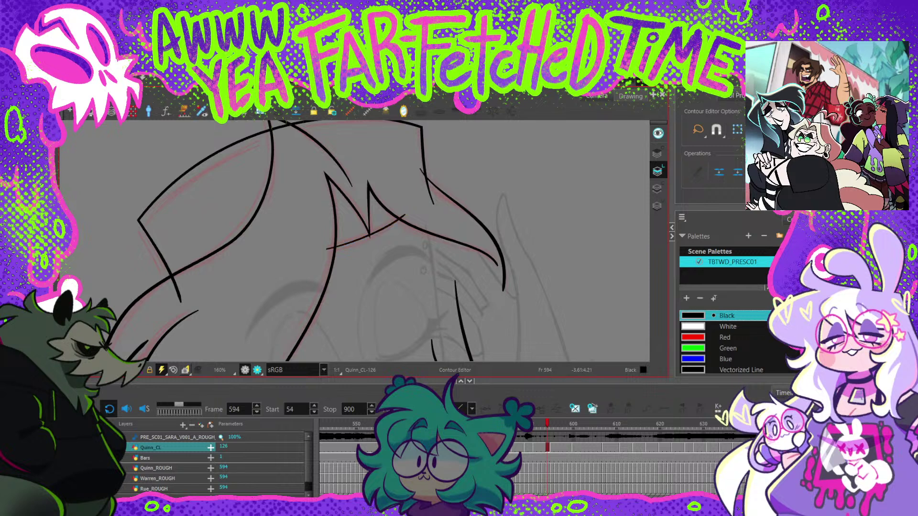
Step: Adjust the curve of the long parting strand that sweeps down from the top of the head to the rough
left_click_drag(354, 239, 385, 288)
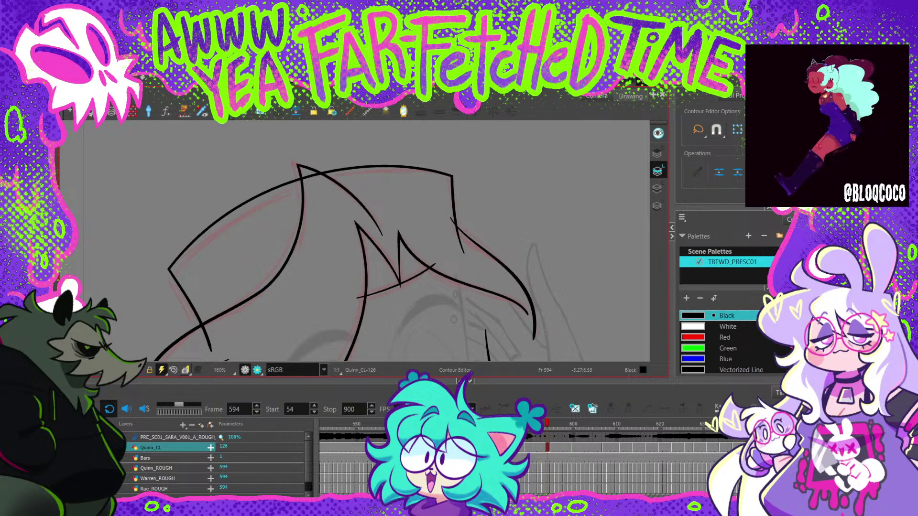
left_click(298, 166)
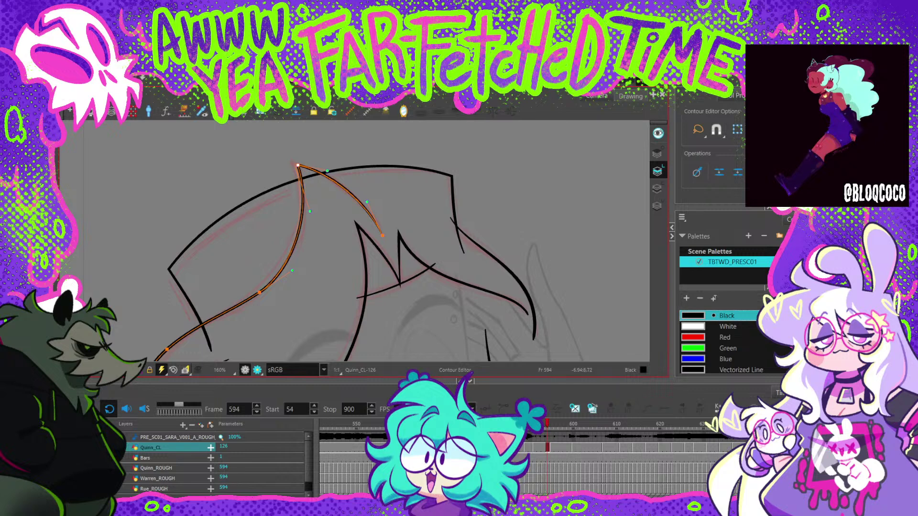
key("Escape")
scroll(298, 165, "down", 2)
left_click(298, 166)
left_click(270, 266)
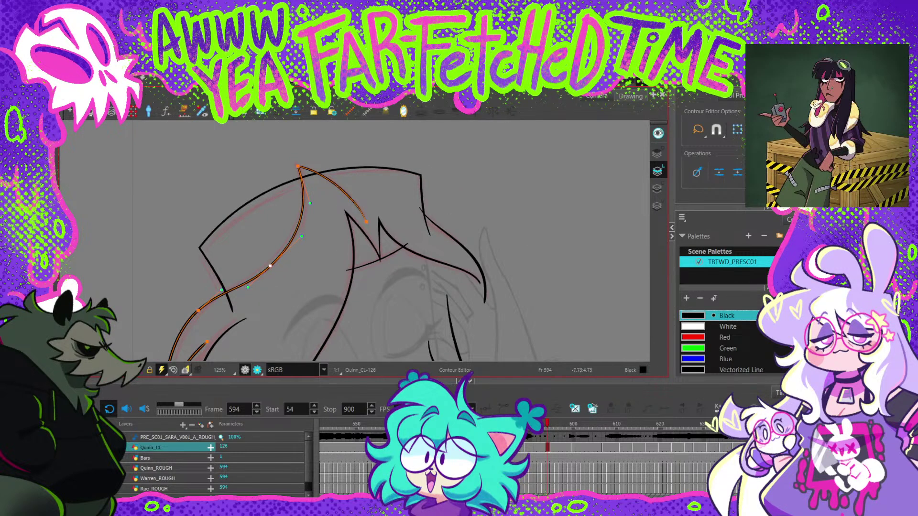
left_click_drag(248, 285, 251, 287)
key("Escape")
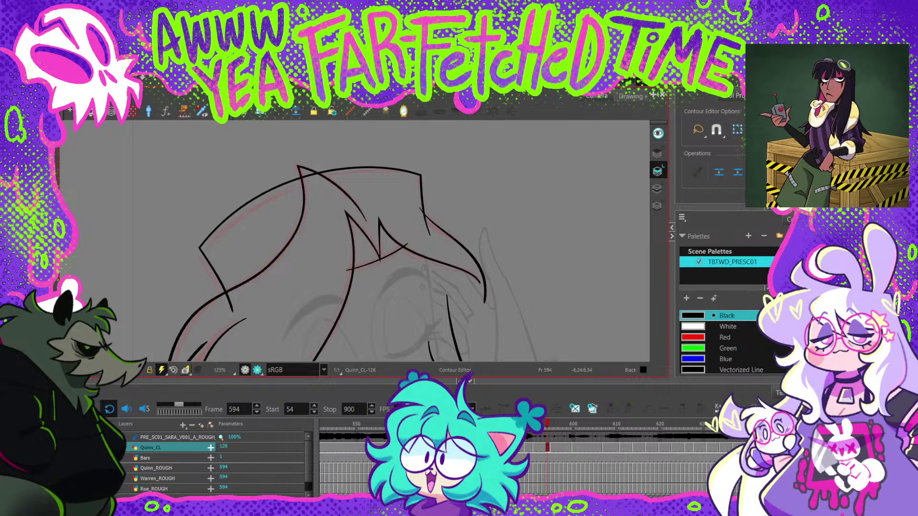
Step: Reshape the outer pointed lock beside the face, moving its tip, inner end and outer bend to the rough
scroll(306, 220, "down", 1)
left_click_drag(296, 239, 349, 177)
scroll(344, 182, "up", 2)
left_click(247, 295)
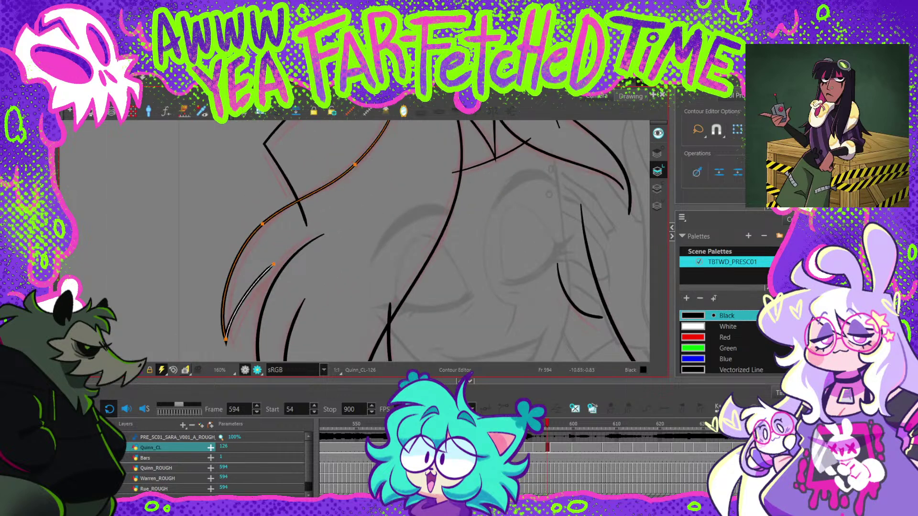
left_click_drag(234, 341, 234, 341)
left_click_drag(274, 264, 284, 264)
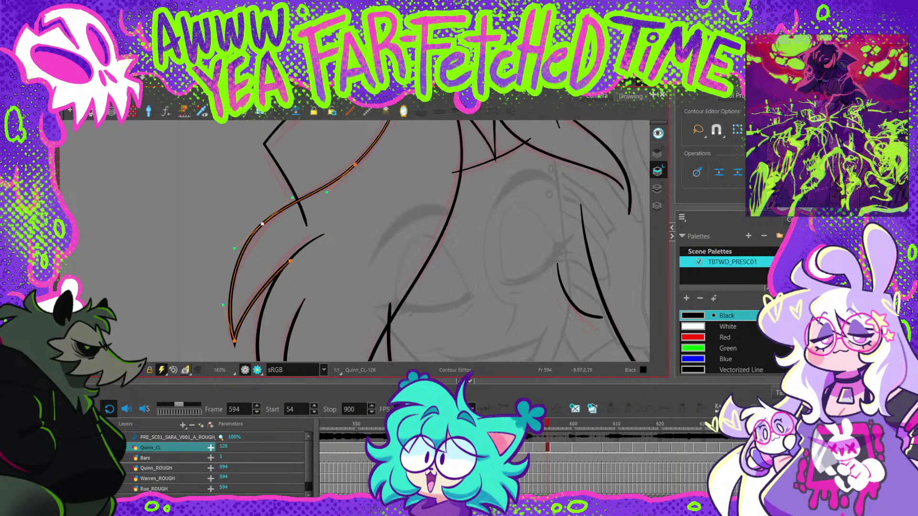
left_click_drag(262, 223, 263, 230)
left_click_drag(293, 204, 290, 199)
left_click(310, 223)
left_click_drag(355, 232, 351, 191)
left_click(253, 258)
left_click_drag(231, 301, 230, 299)
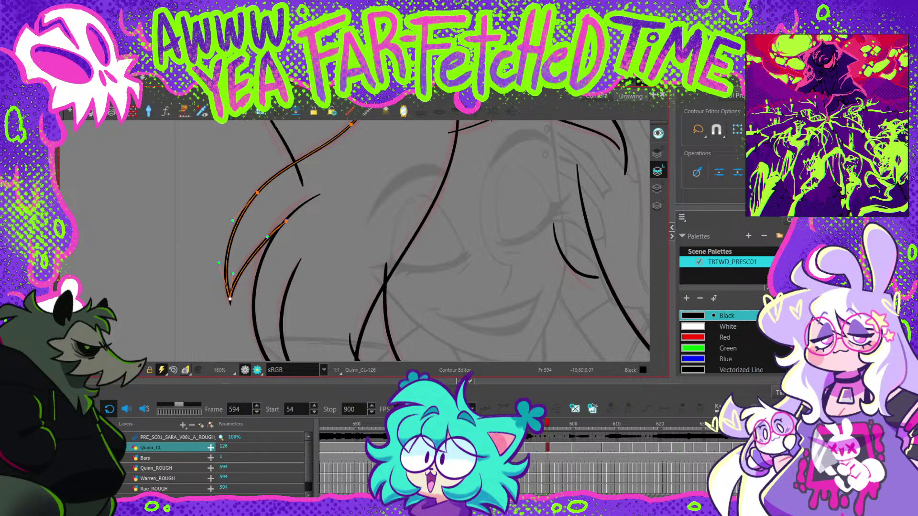
key("Escape")
Step: Extend the lower end of the long outer strand behind the face locks slightly to match the rough
mouse_move(319, 194)
left_mouse_down()
mouse_move(310, 196)
mouse_move(296, 147)
mouse_move(242, 110)
left_mouse_up()
left_click(237, 254)
left_click_drag(295, 305, 299, 311)
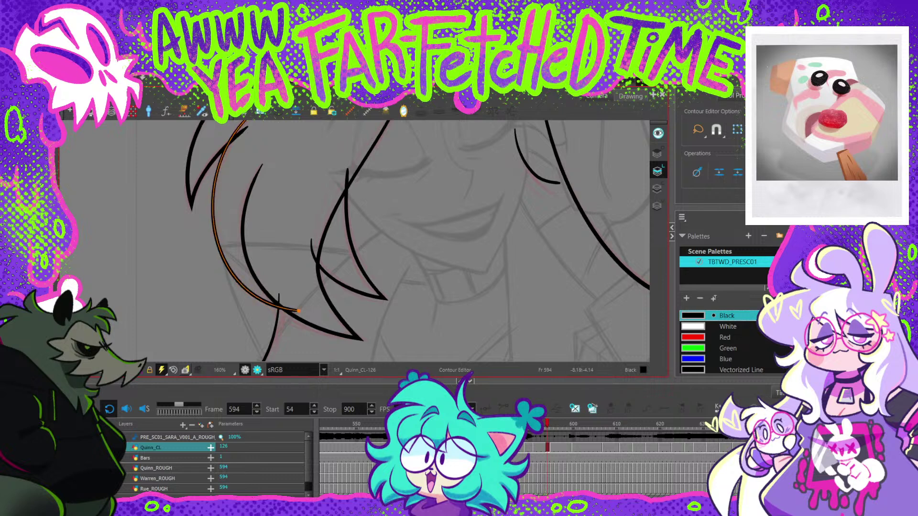
key("Escape")
mouse_move(260, 165)
left_mouse_down()
mouse_move(280, 241)
mouse_move(268, 206)
left_mouse_up()
left_click(270, 205)
key("Escape")
Step: Move both corners and the lower end of the crown outline inward so it follows the rough
key("1")
mouse_move(364, 168)
left_mouse_down()
mouse_move(322, 196)
mouse_move(296, 272)
mouse_move(255, 308)
mouse_move(313, 310)
left_mouse_up()
left_click(185, 232)
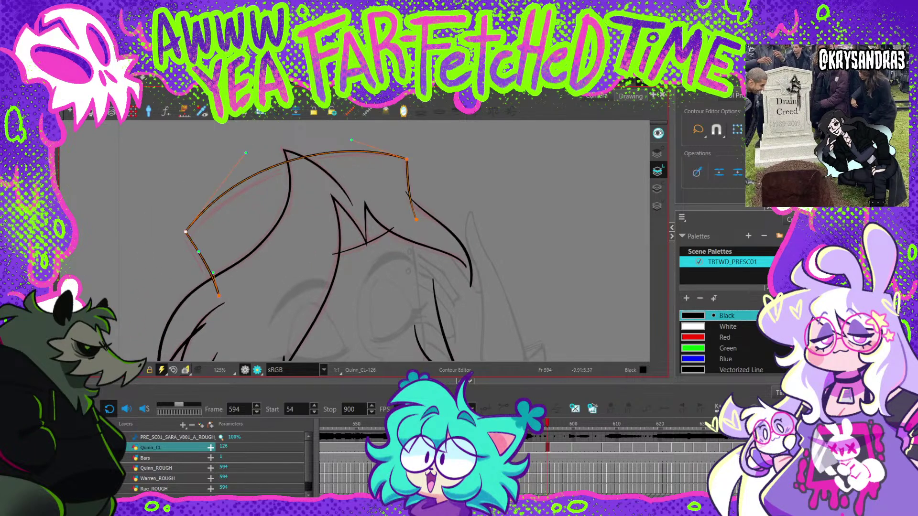
left_click_drag(185, 232, 189, 240)
left_click_drag(406, 159, 404, 161)
key("Escape")
left_click_drag(219, 295, 214, 295)
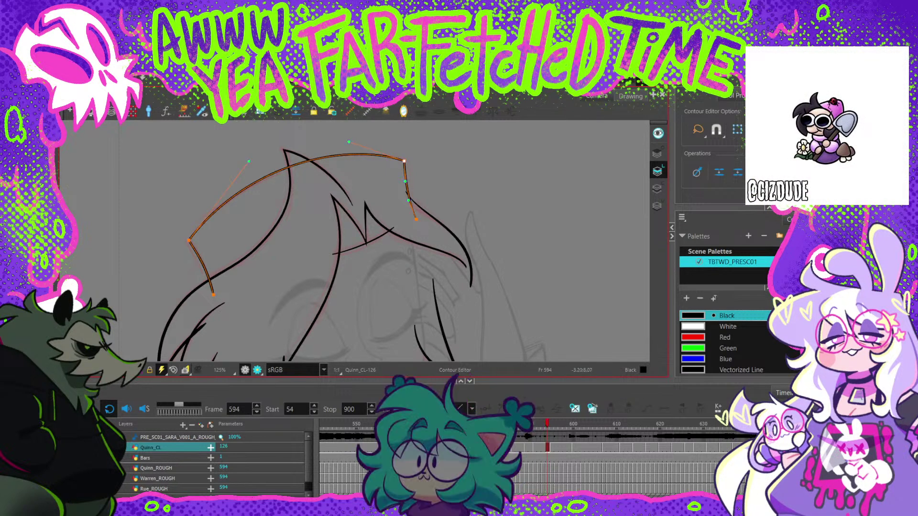
key("Escape")
Step: Go to frame 591 and lengthen the short curve beside the cheek, adjusting its bend to the rough
scroll(418, 182, "down", 1)
left_click_drag(471, 323, 414, 237)
scroll(428, 236, "down", 1)
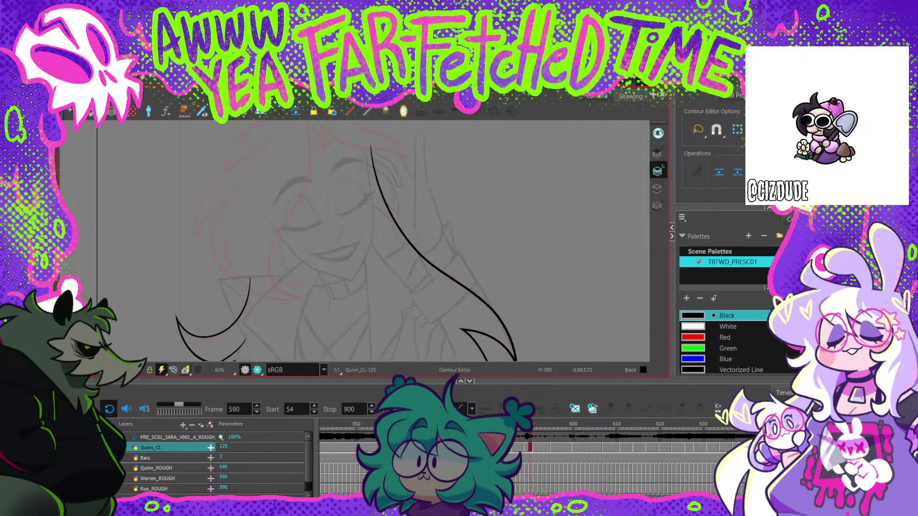
key(".")
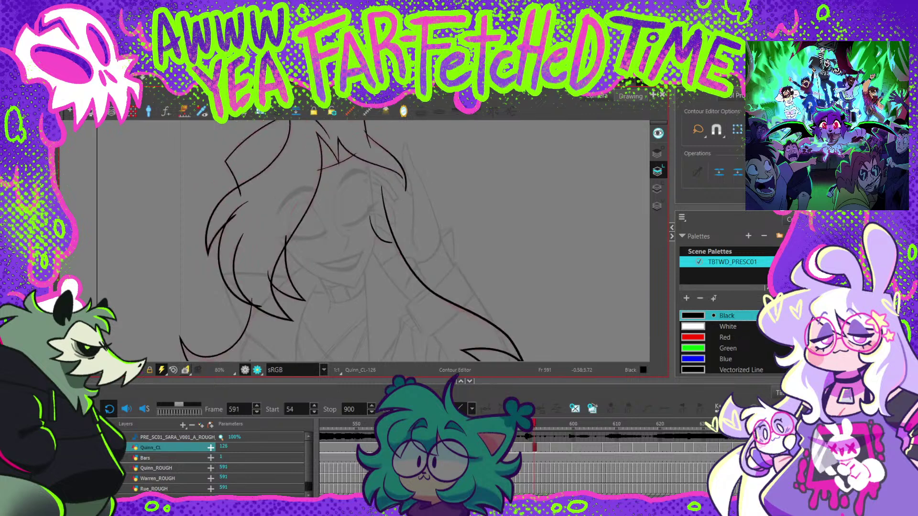
key("2")
left_click(398, 248)
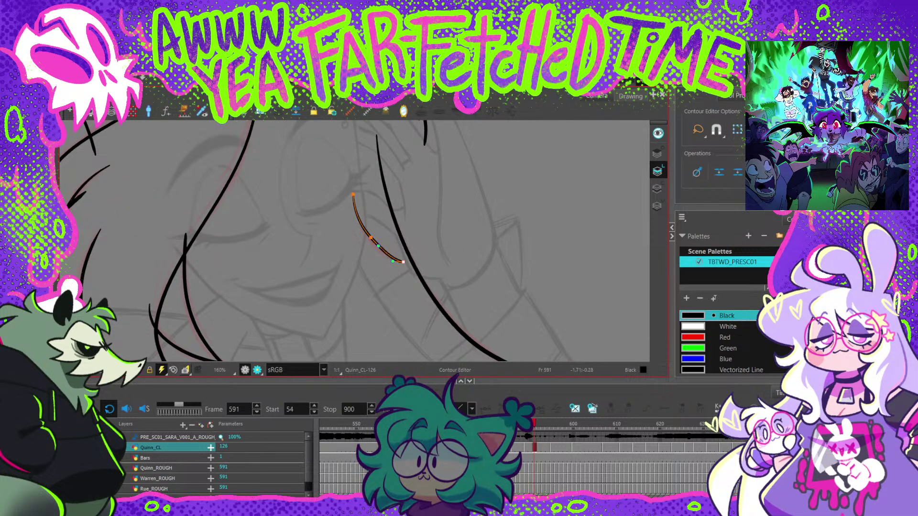
left_click_drag(403, 262, 418, 268)
left_click_drag(369, 241, 367, 237)
key("Escape")
Step: Copy the hair lines around the head and face from frame 591, paste them into frame 590 and shift them up and sideways
scroll(375, 212, "down", 4)
key("space")
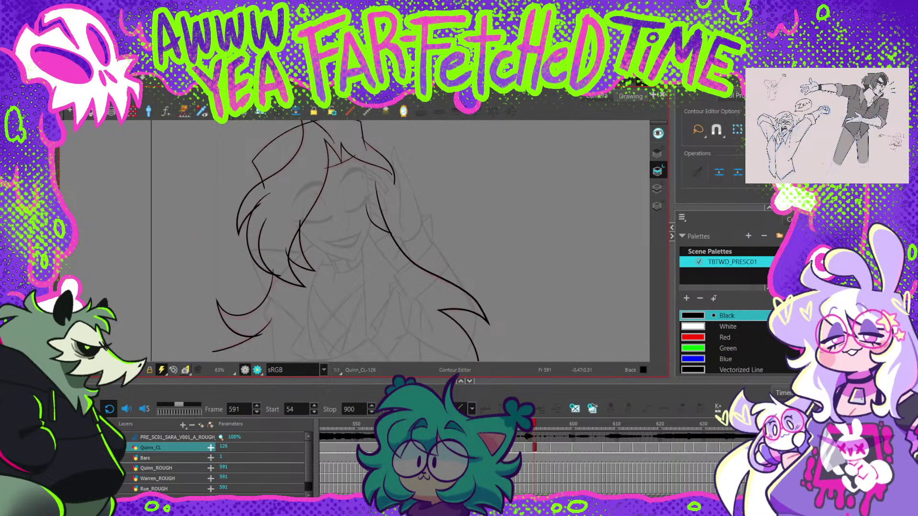
key("space")
left_click_drag(370, 140, 362, 160)
scroll(362, 161, "up", 5)
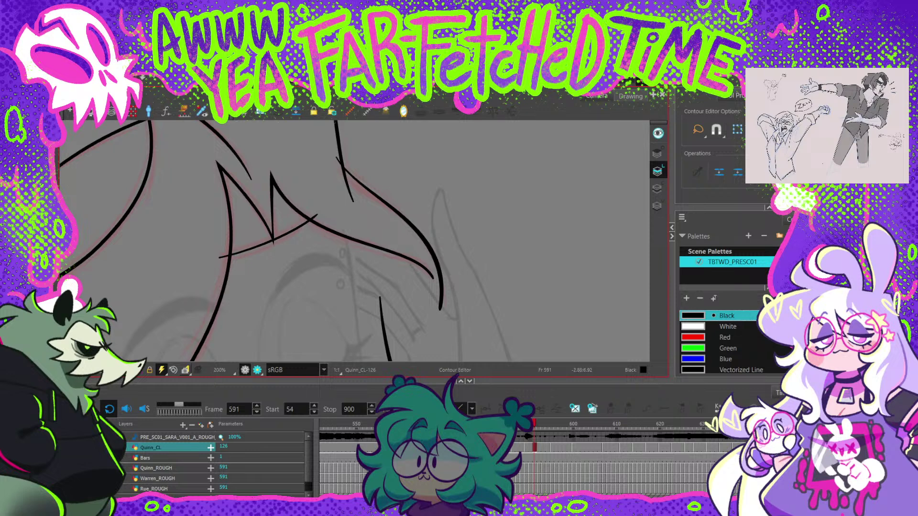
scroll(368, 158, "down", 5)
key("alt+s")
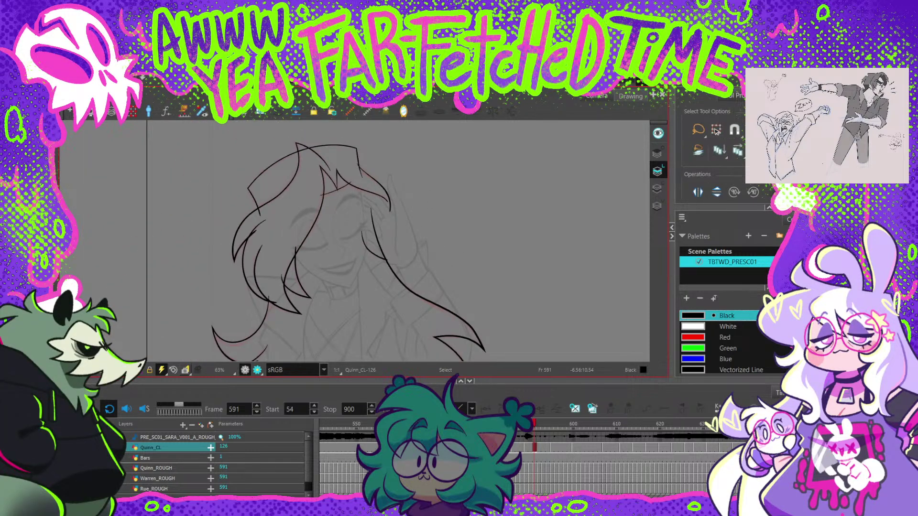
mouse_move(357, 124)
left_mouse_down()
mouse_move(239, 294)
mouse_move(278, 270)
mouse_move(323, 283)
mouse_move(339, 228)
mouse_move(366, 198)
mouse_move(373, 139)
left_mouse_up()
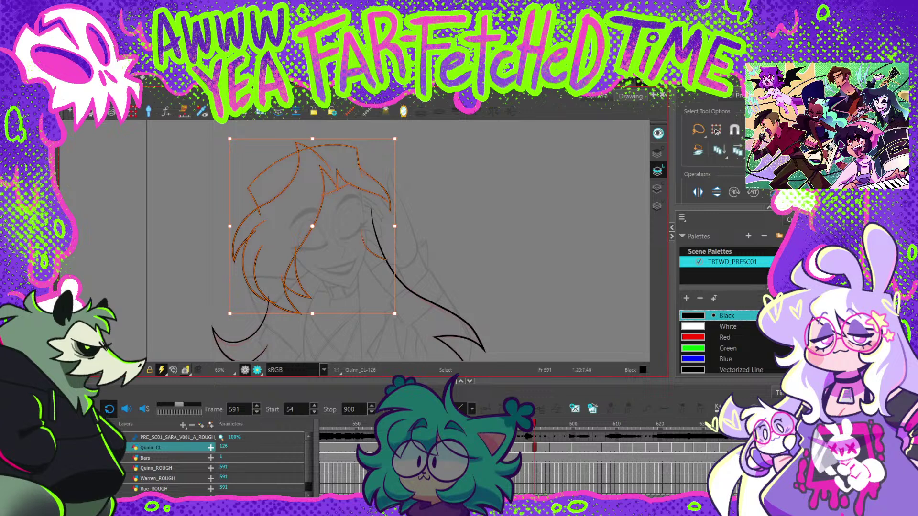
key("ctrl+c")
key("ctrl+v")
left_click_drag(317, 169, 304, 157)
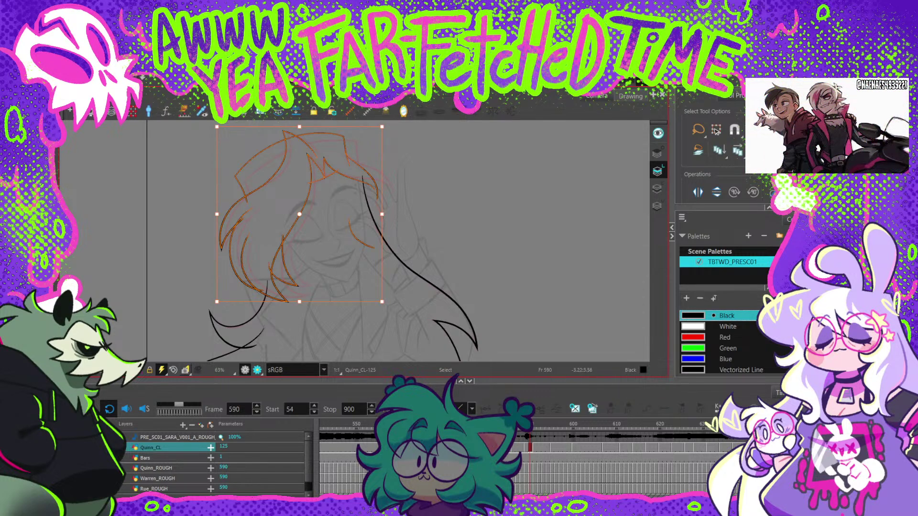
Step: Nudge the pasted hair lines slightly, then adjust the end and the pointed top of the peaked crown strand to the rough
left_click_drag(343, 168, 344, 169)
left_click(462, 222)
key("space")
left_click_drag(450, 203, 445, 229)
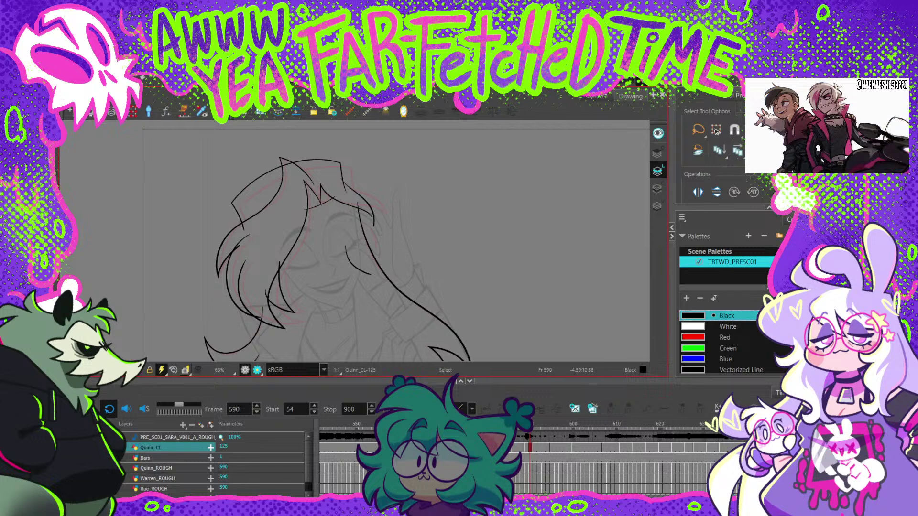
key("alt+q")
scroll(311, 178, "up", 4)
left_click(315, 194)
left_click_drag(316, 196, 341, 228)
key("space")
left_click_drag(251, 164, 256, 168)
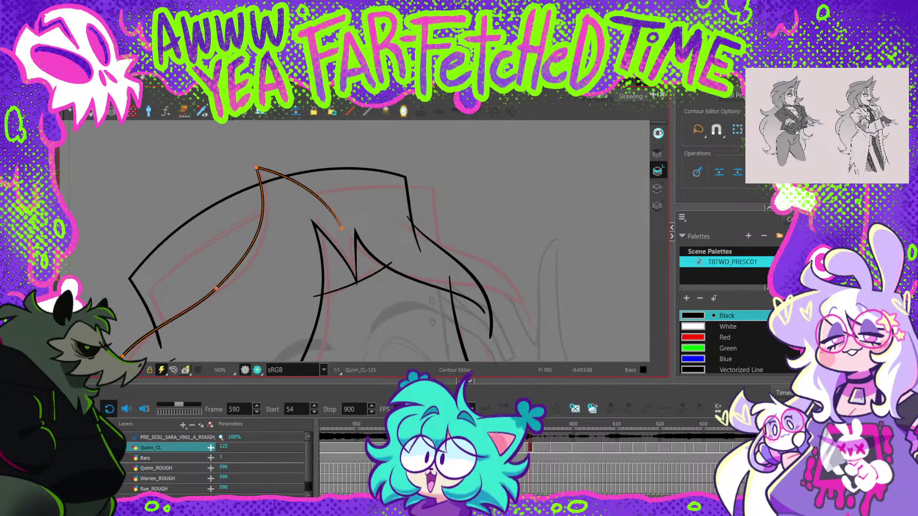
mouse_move(216, 289)
left_mouse_down()
mouse_move(236, 280)
mouse_move(338, 142)
left_mouse_up()
key("space")
Step: Move the tip of the pointed outer side lock inward and adjust the curves on both sides of it to the rough
left_click(195, 314)
left_click_drag(194, 314, 205, 312)
mouse_move(252, 236)
left_mouse_down()
mouse_move(268, 236)
mouse_move(240, 242)
left_mouse_up()
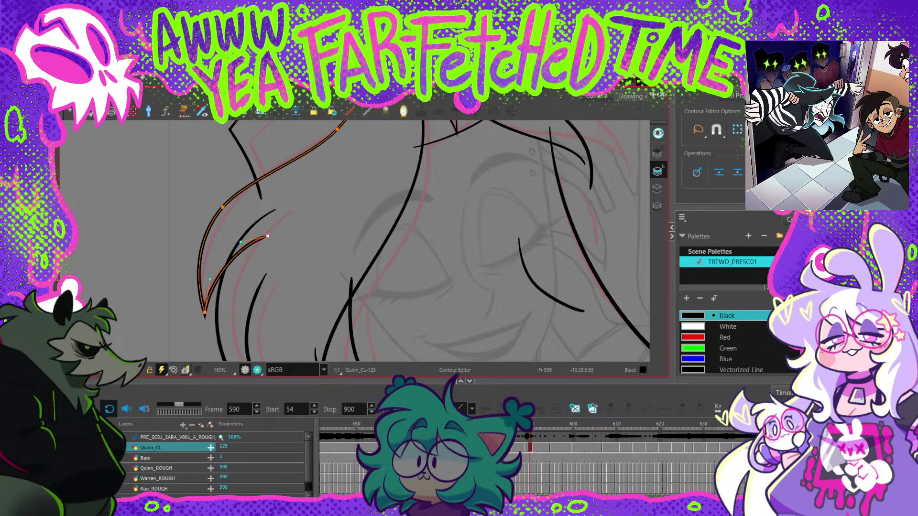
mouse_move(223, 207)
left_mouse_down()
mouse_move(236, 246)
mouse_move(255, 219)
left_mouse_up()
left_click(227, 264)
left_click(368, 239)
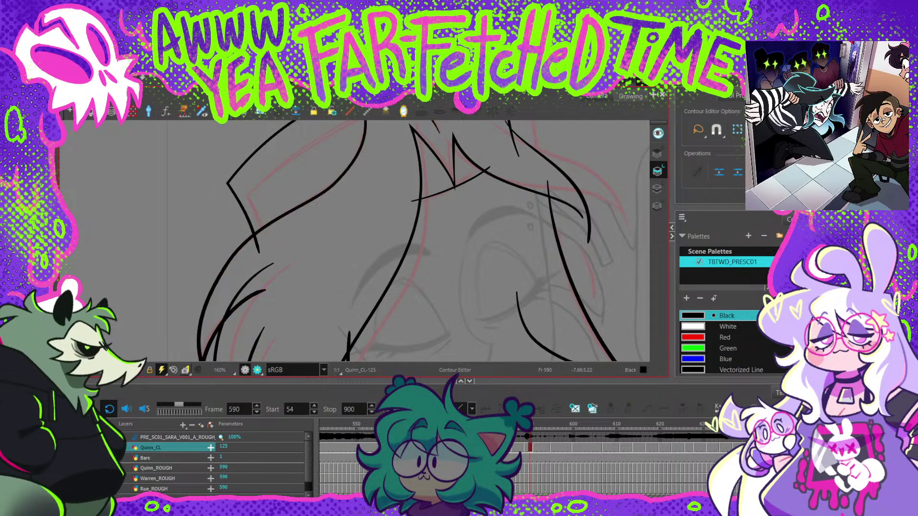
scroll(372, 242, "down", 1)
left_click_drag(373, 243, 359, 192)
scroll(235, 289, "up", 2)
left_click(229, 286)
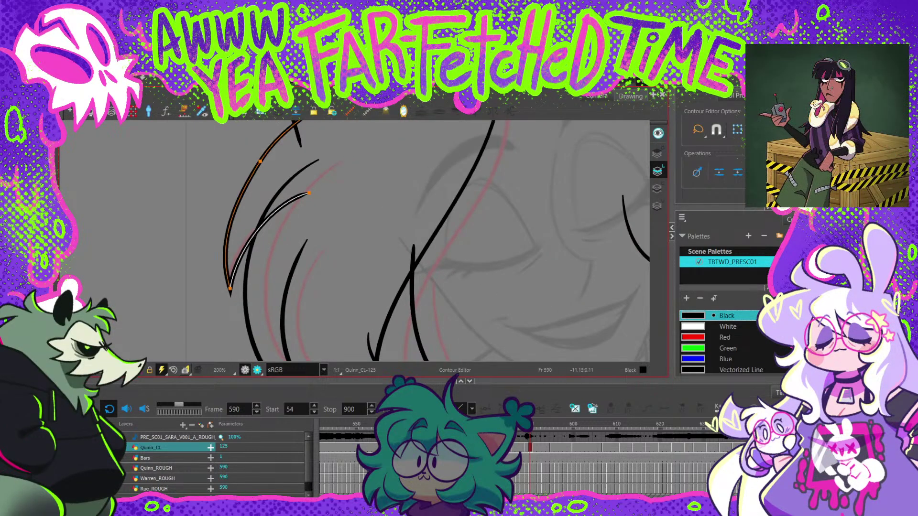
left_click_drag(214, 239, 222, 241)
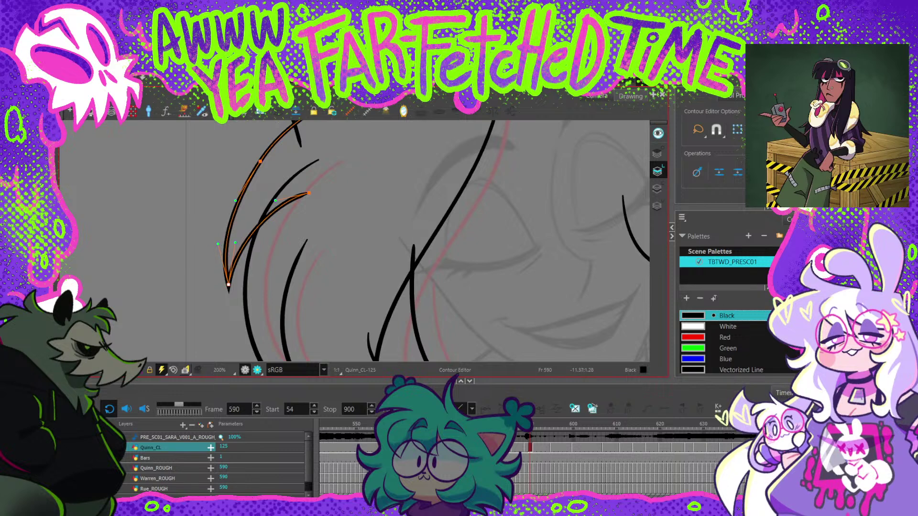
left_click(334, 201)
Step: Move the left corner and lower left end of the crown outline inward to follow the rough
scroll(334, 201, "down", 2)
mouse_move(335, 201)
left_mouse_down()
mouse_move(286, 296)
mouse_move(291, 275)
left_mouse_up()
left_click(282, 165)
left_click_drag(219, 220, 221, 224)
left_click_drag(244, 275, 253, 276)
left_click_drag(221, 224, 235, 233)
left_click_drag(253, 277, 252, 274)
left_click_drag(247, 254, 246, 250)
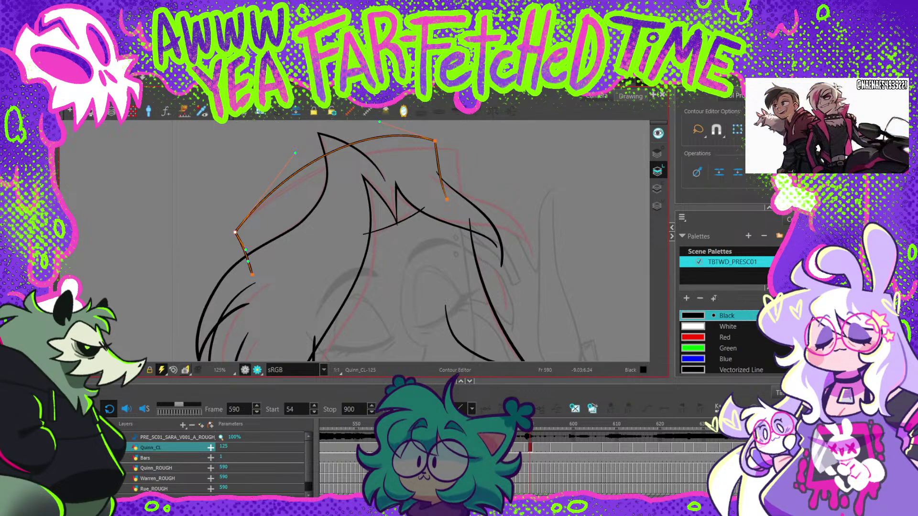
Step: Reposition the right corner of the crown outline and refine its short side and top curve to the rough
left_click_drag(433, 177, 393, 214)
left_click_drag(394, 177, 417, 190)
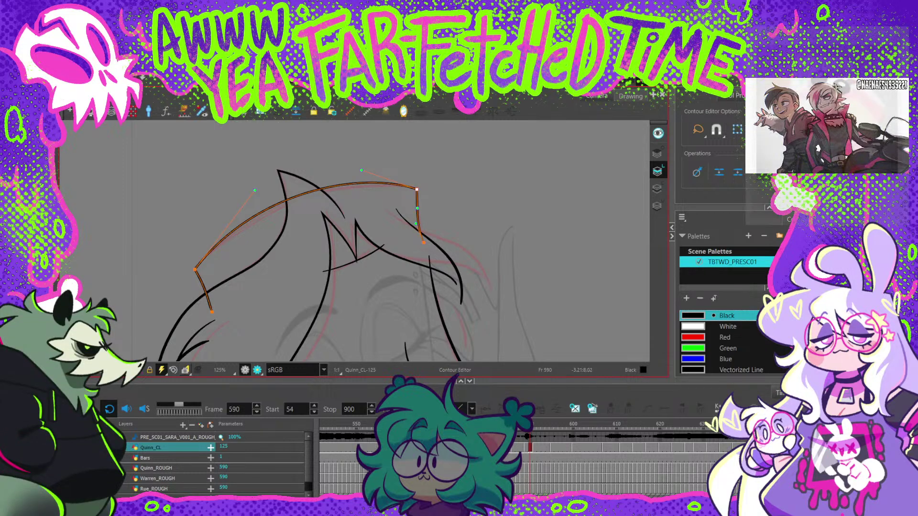
left_click_drag(421, 211, 417, 209)
key("Escape")
left_click(335, 186)
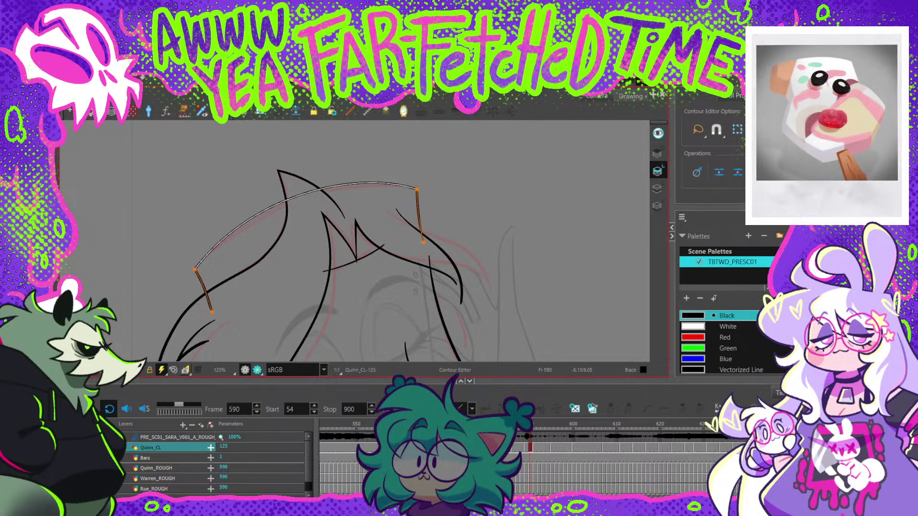
left_click_drag(328, 187, 329, 190)
key("Escape")
Step: Extend the lower end of the short strand below the crown's right corner outward and adjust its bend to the rough
left_click_drag(420, 220, 287, 176)
left_click(298, 179)
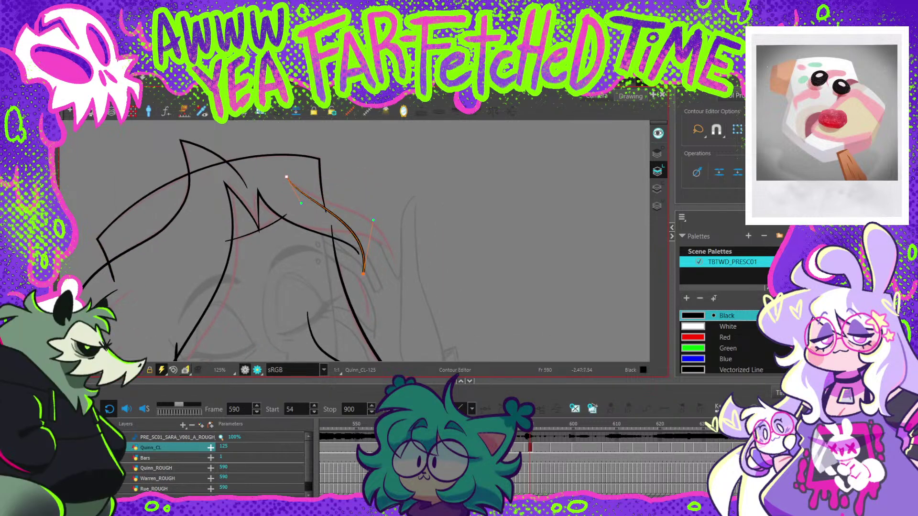
left_click_drag(394, 266, 393, 278)
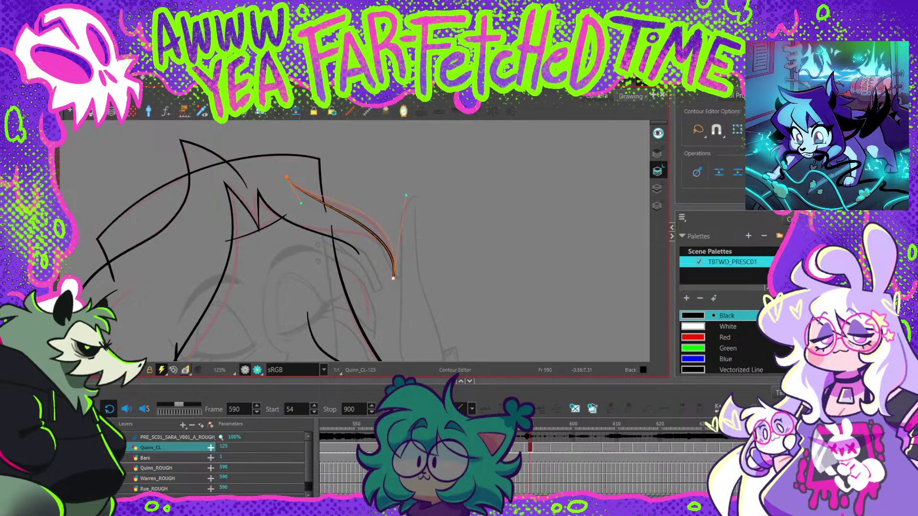
left_click_drag(301, 203, 307, 213)
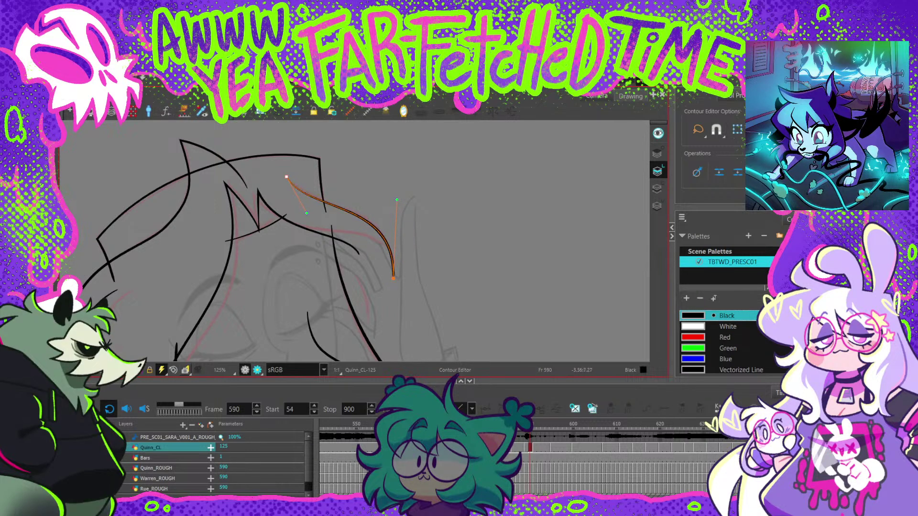
key("Escape")
Step: Extend the fringe line's outer end to the strand beside it and adjust the fringe peaks and curve to the rough
left_click(359, 255)
mouse_move(348, 231)
left_mouse_down()
mouse_move(379, 230)
mouse_move(391, 252)
left_mouse_up()
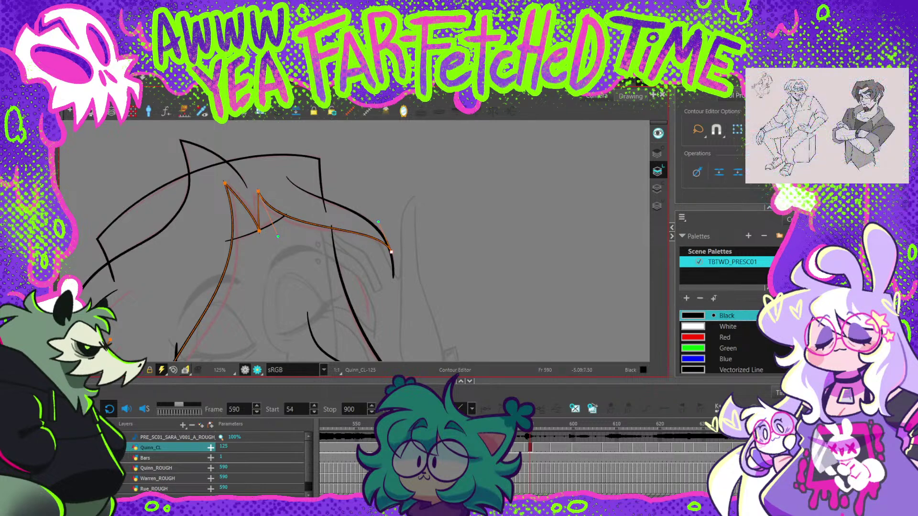
left_click_drag(258, 191, 254, 193)
left_click(254, 194)
left_click_drag(274, 238, 285, 246)
key("Escape")
left_click(297, 223)
mouse_move(381, 227)
left_mouse_down()
mouse_move(395, 258)
mouse_move(374, 214)
left_mouse_up()
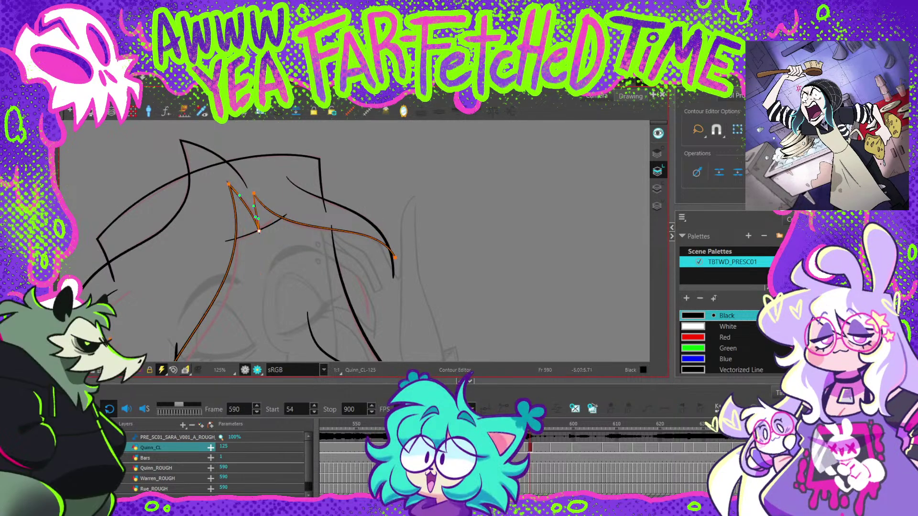
Step: Adjust the point and sides of the small notch between the two fringe peaks
scroll(258, 227, "up", 5)
left_click_drag(260, 239, 262, 237)
left_click_drag(261, 206, 249, 202)
key("Escape")
scroll(263, 192, "down", 3)
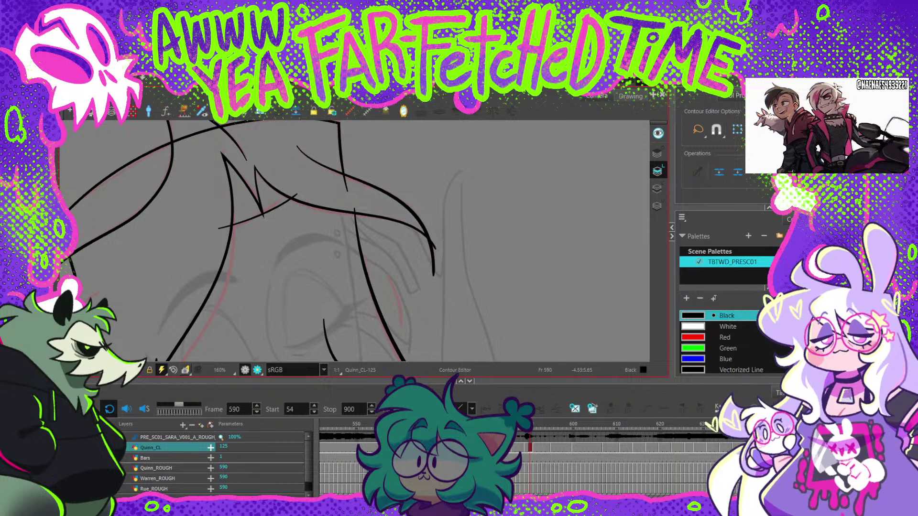
left_click(297, 194)
left_click_drag(297, 194, 343, 182)
key("Escape")
Step: Bend the long fringe strand across the face and pull the lower tip of its lock inward, curving its underside to the rough
scroll(297, 215, "down", 3)
key("2")
left_click(310, 176)
left_click(305, 145)
mouse_move(328, 220)
left_mouse_down()
mouse_move(339, 258)
mouse_move(339, 209)
left_mouse_up()
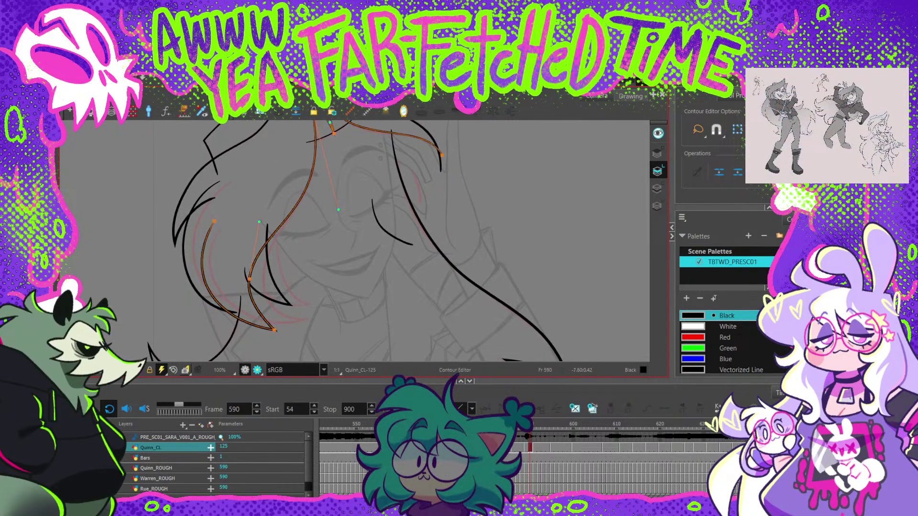
left_click_drag(274, 330, 308, 321)
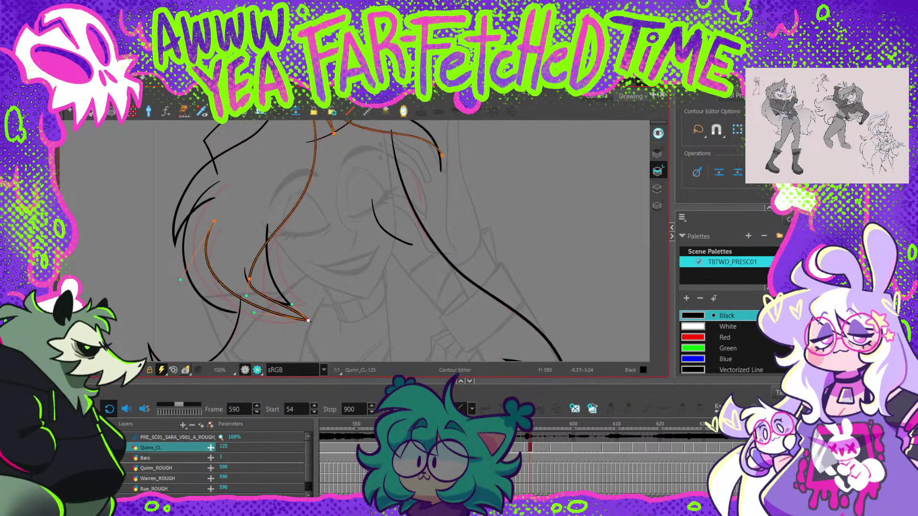
left_click_drag(254, 313, 258, 346)
Step: Refine the same lock's upper end, lower tip, inner bend and curves so they follow the rough
left_click(236, 220)
left_click_drag(214, 222, 221, 227)
left_click_drag(188, 281, 177, 286)
left_click_drag(309, 321, 307, 319)
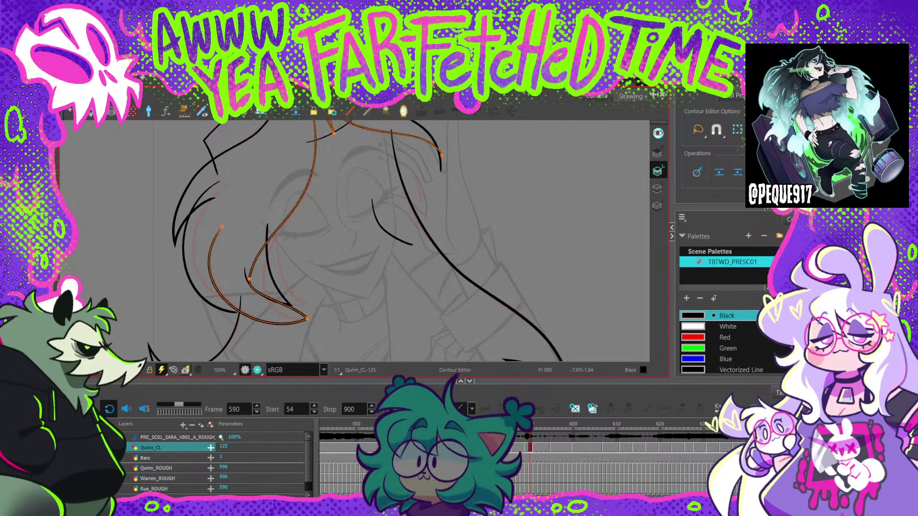
left_click_drag(249, 279, 263, 281)
left_click_drag(272, 219, 268, 204)
left_click_drag(287, 325, 288, 323)
key("Escape")
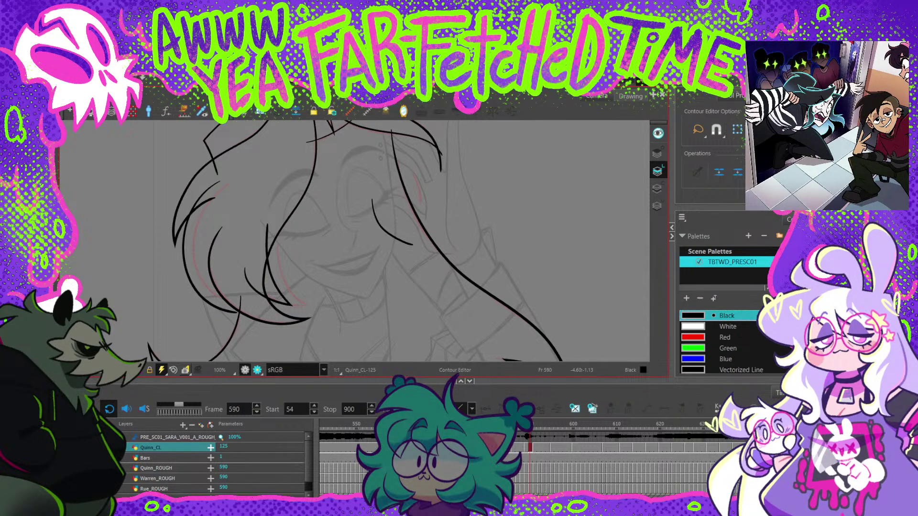
Step: Move the tip and both upper ends of the small inner lock beside the cheek to match the rough
left_click(288, 302)
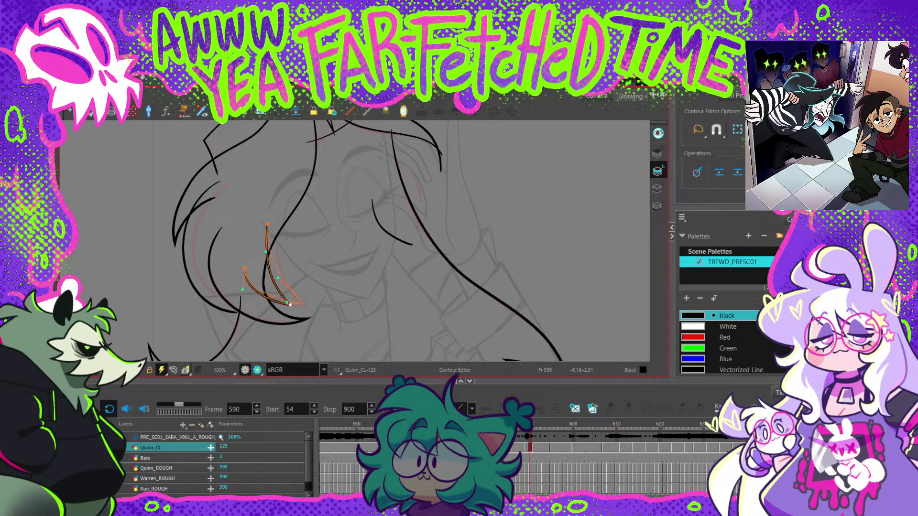
left_click_drag(290, 304, 308, 305)
left_click_drag(245, 268, 287, 288)
left_click(274, 221)
left_click_drag(268, 223, 278, 225)
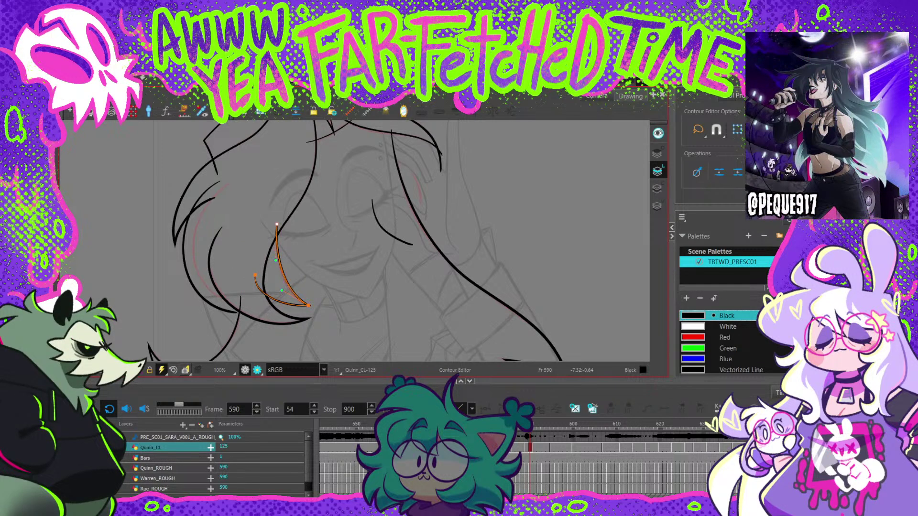
key("Escape")
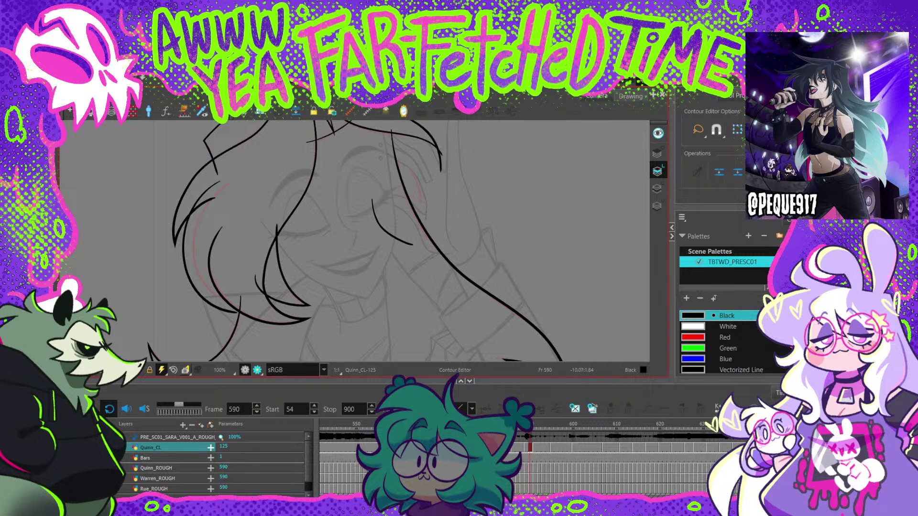
Step: Shift both ends of the curved strand behind the side lock and bend its middle inward to follow the rough
left_click(219, 182)
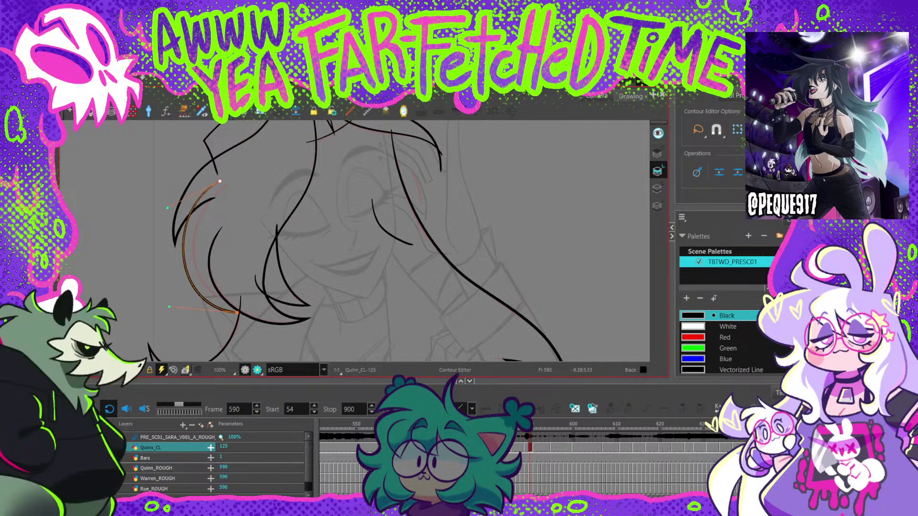
left_click_drag(219, 181, 231, 183)
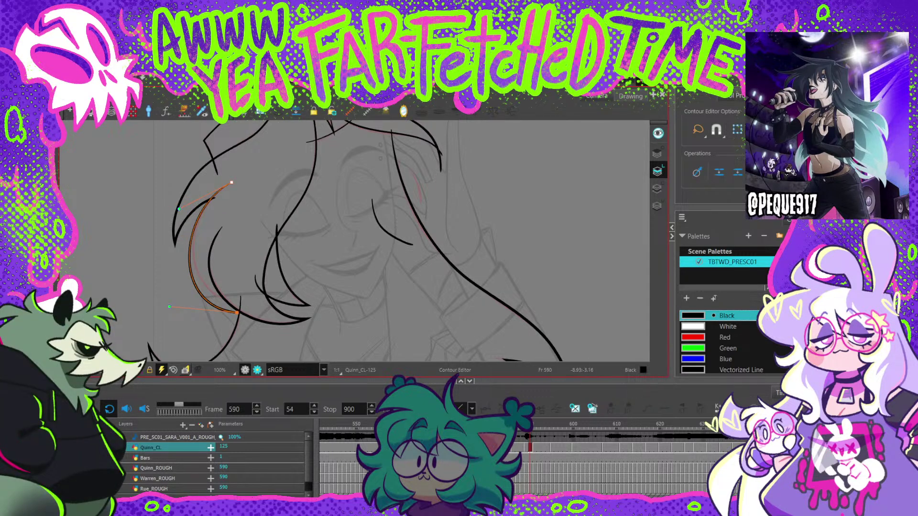
left_click_drag(237, 313, 232, 300)
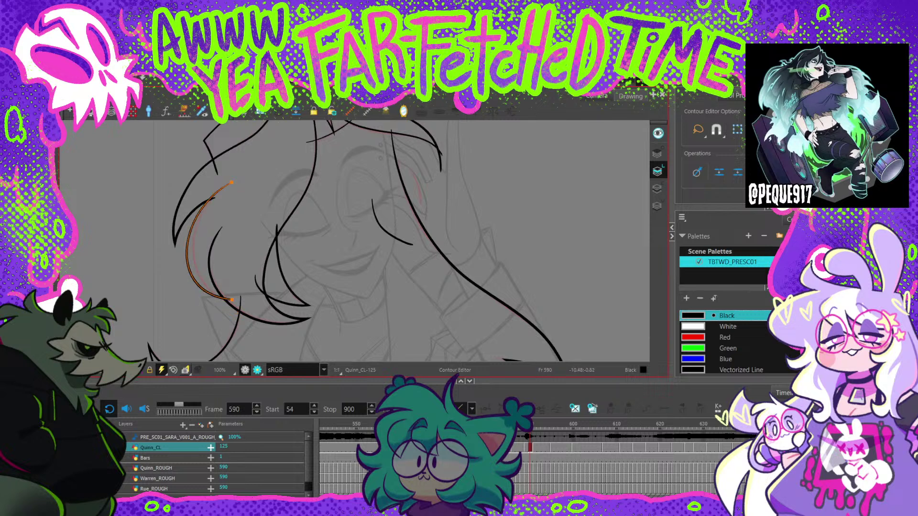
left_click_drag(187, 249, 193, 249)
left_click(217, 249)
Step: Delete the short curve over the cheek and switch to the Pencil tool to redraw it beside the ear
left_click_drag(363, 215, 331, 222)
key("1")
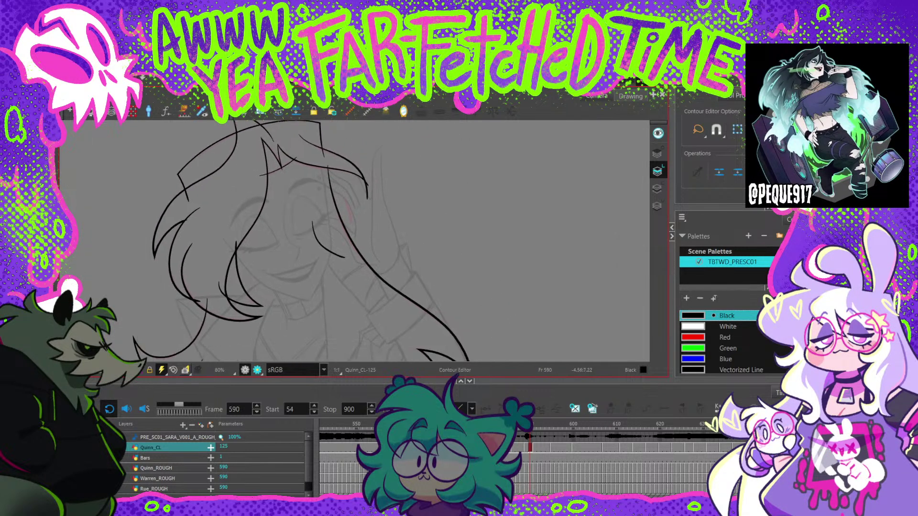
key("alt+s")
key("Delete")
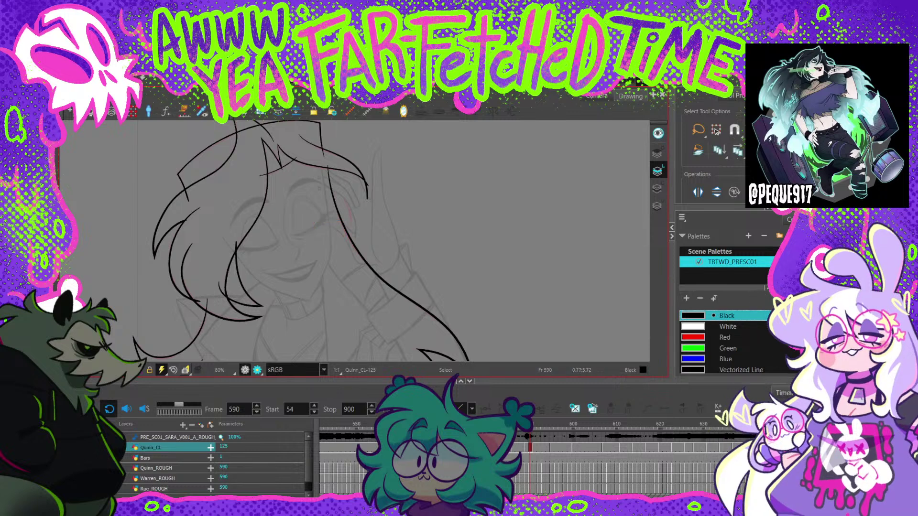
key("alt+b")
key("2")
key("2")
key("2")
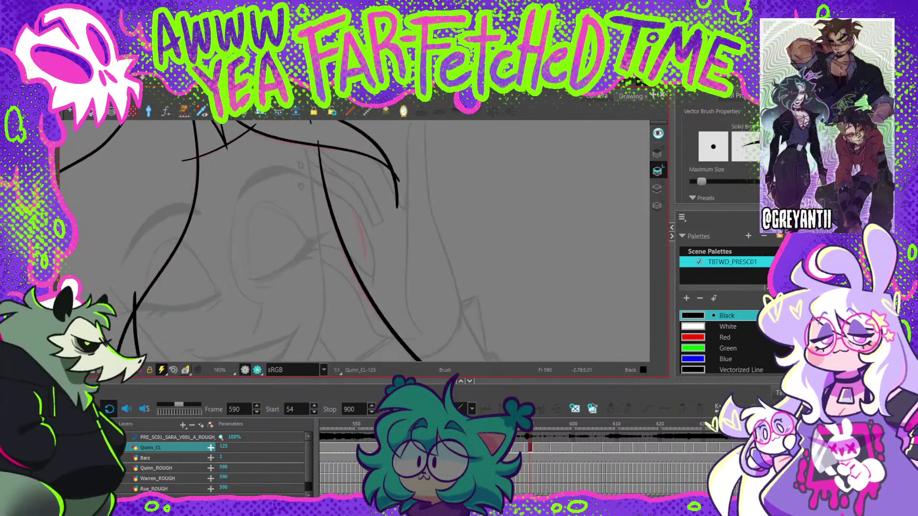
key("alt+slash")
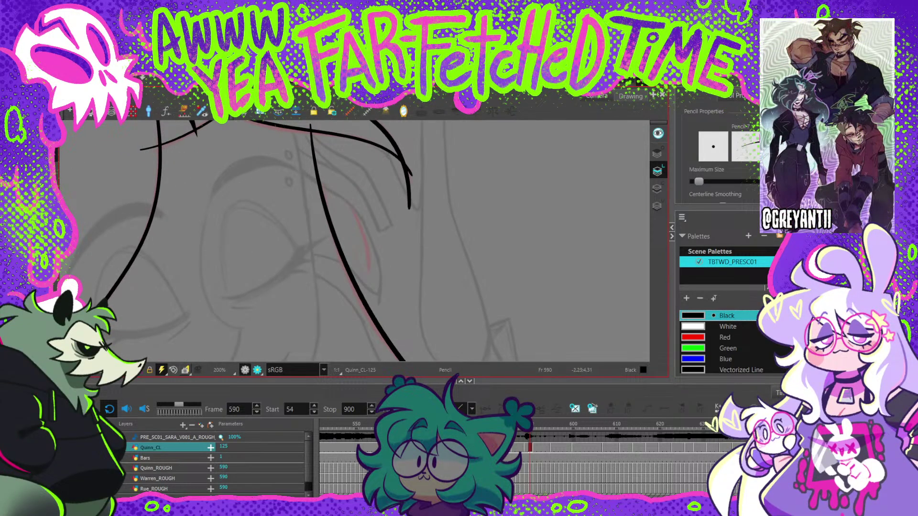
key("ctrl+z")
left_click_drag(338, 186, 365, 244)
left_click_drag(368, 282, 369, 296)
key("ctrl+z")
key("ctrl+z")
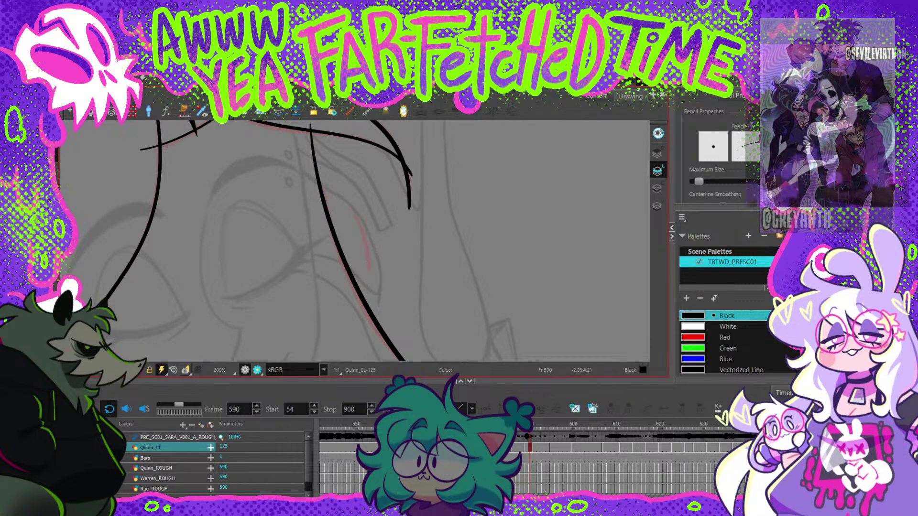
Step: Draw a short curved strand beside the ear along the rough, starting from the long outer strand
mouse_move(335, 188)
left_mouse_down()
mouse_move(368, 256)
mouse_move(357, 211)
left_mouse_up()
scroll(367, 227, "down", 5)
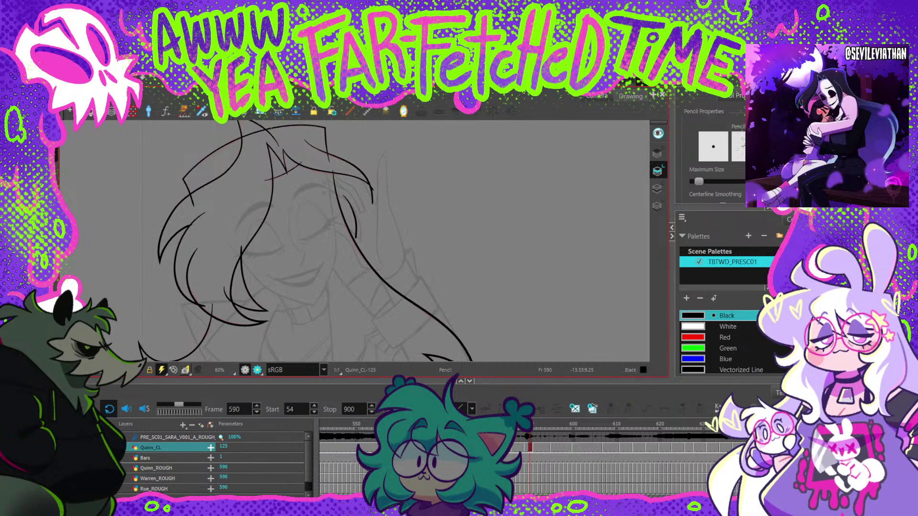
Step: Step back to frame 586 and forward to frame 589, comparing the clean hair lines with the rough
key("comma")
key("comma")
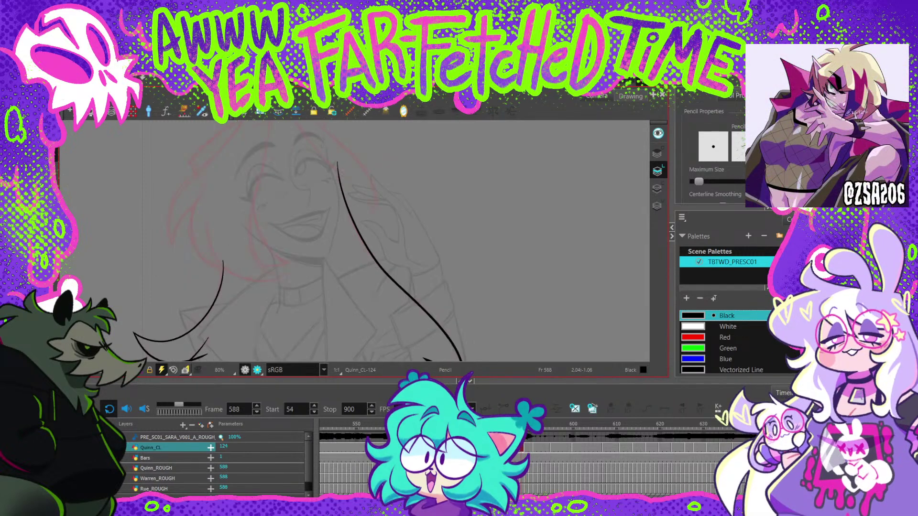
key("comma")
key("comma")
key("comma")
key("period")
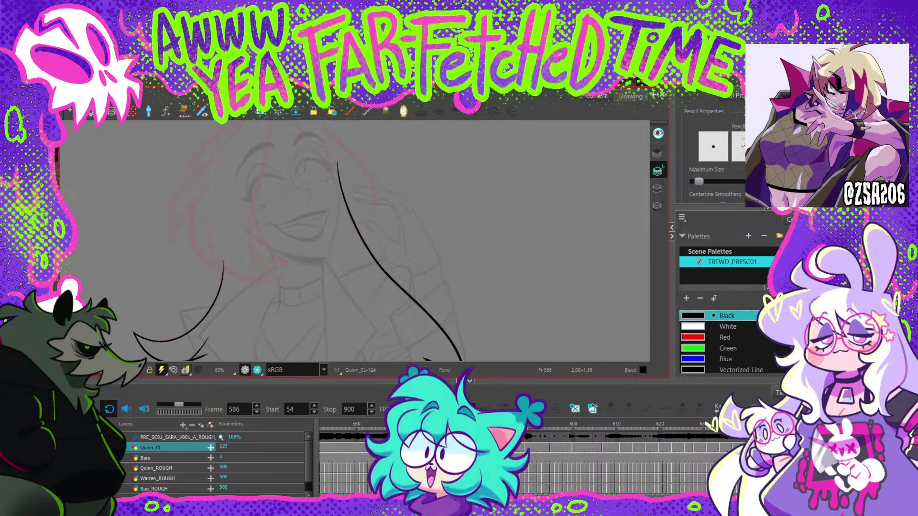
key("space")
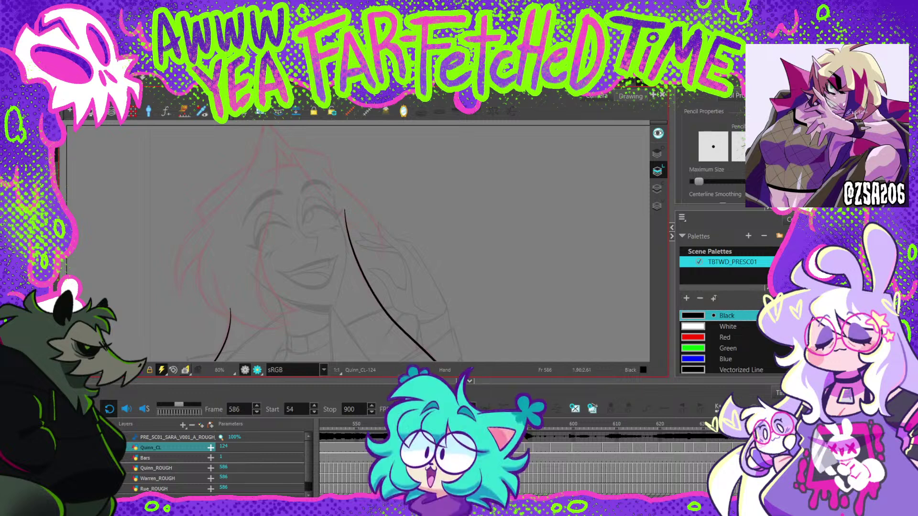
left_click_drag(357, 243, 357, 233)
key("period")
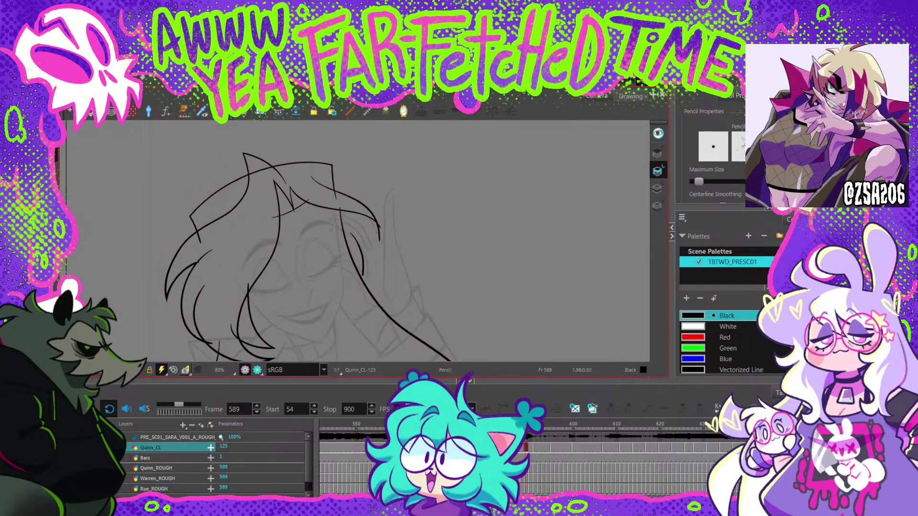
Step: Step back and forth between frames 586 and 589 to compare the clean hair lines with the rough
key("comma")
key("comma")
key("comma")
key("period")
key("period")
key("period")
key("period")
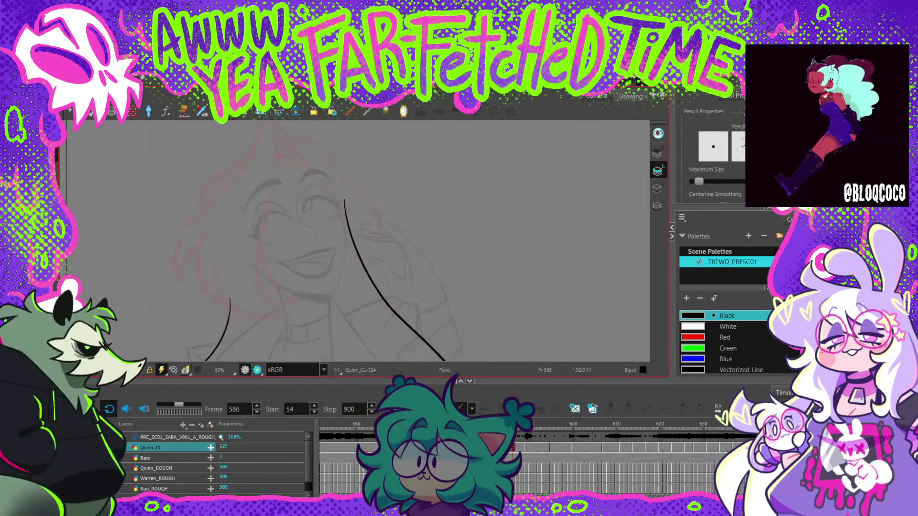
key("comma")
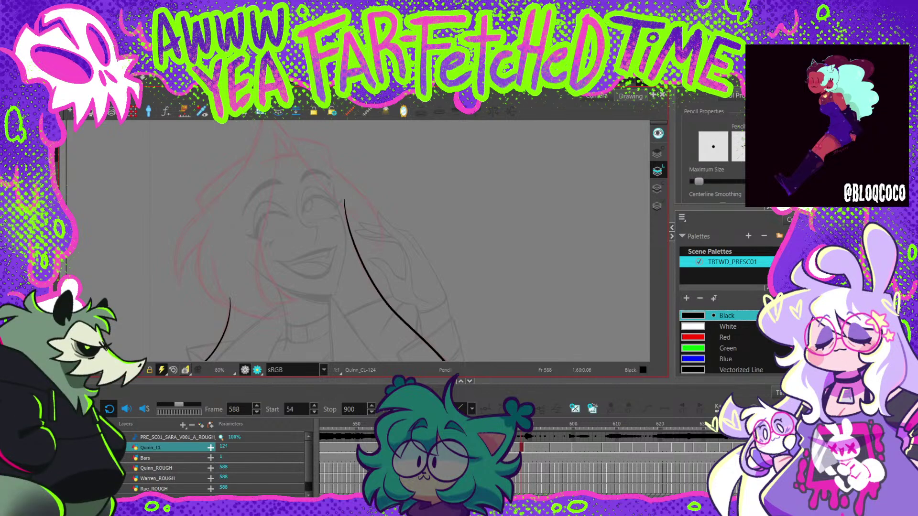
Step: At frame 588, draw the pointed hair peak with a short stroke on one side and a long outer line sweeping down the other
left_click_drag(357, 241, 358, 232)
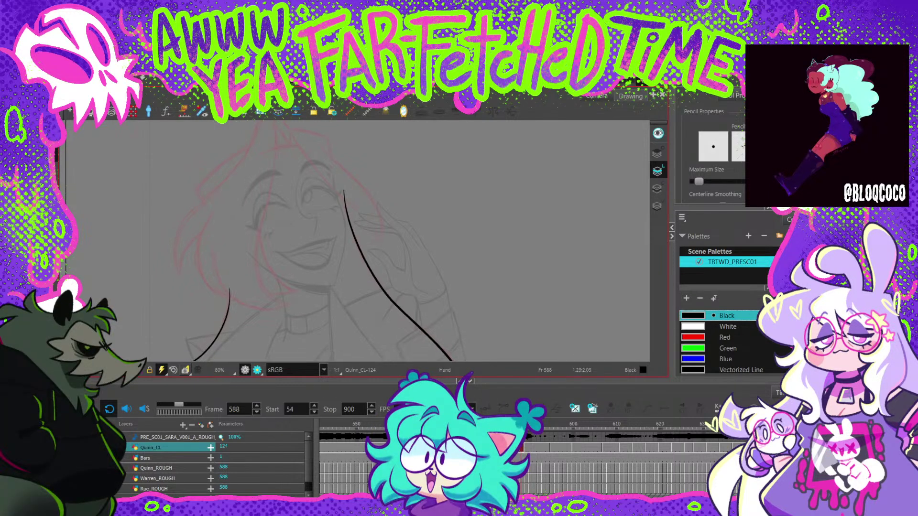
mouse_move(458, 272)
left_mouse_down()
mouse_move(464, 292)
mouse_move(466, 277)
left_mouse_up()
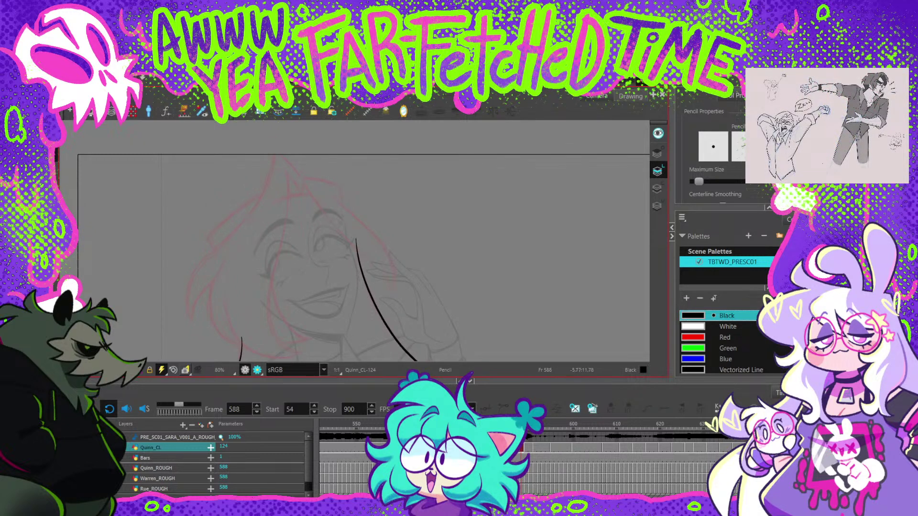
key("2")
key("2")
key("1")
key("1")
key("2")
key("2")
mouse_move(308, 201)
left_mouse_down()
mouse_move(317, 160)
mouse_move(300, 213)
mouse_move(188, 346)
left_mouse_up()
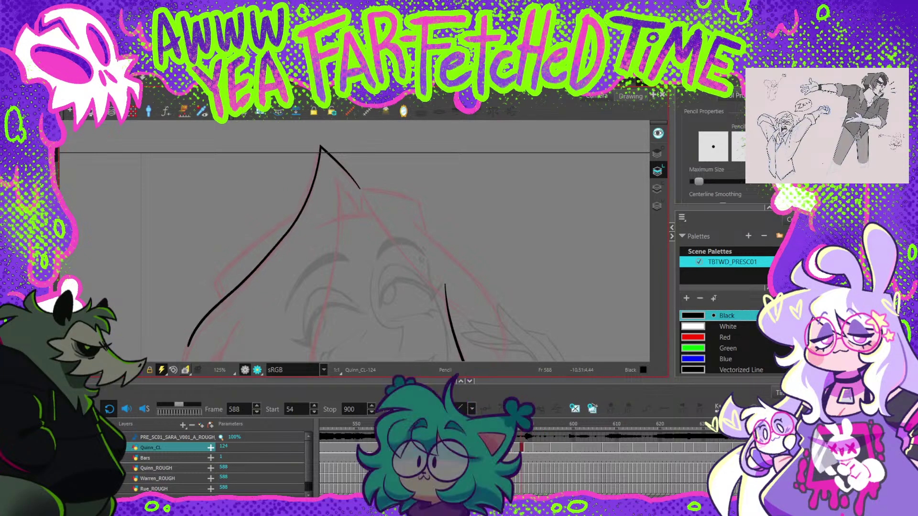
Step: Continue the outer hair line downward in a curve to the pointed tip of the side lock, following the rough
key("space")
left_click_drag(191, 289, 235, 202)
left_click_drag(231, 259, 230, 327)
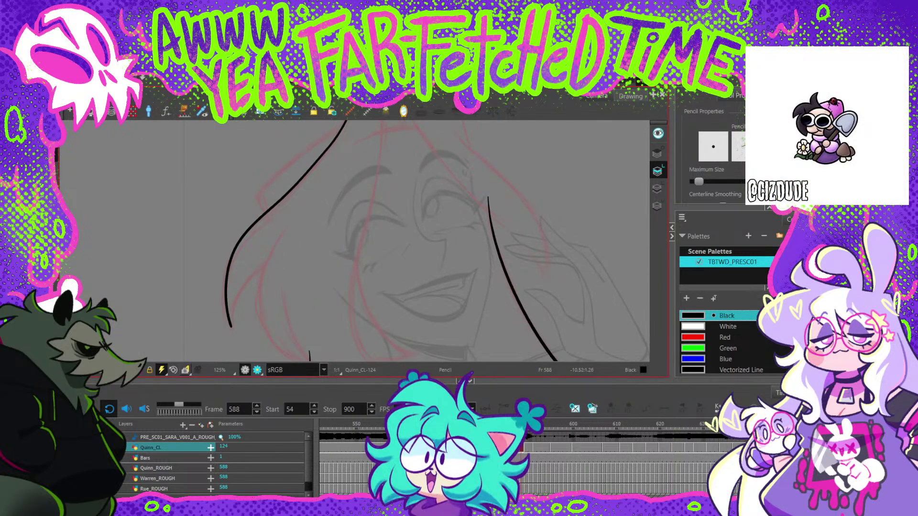
Step: Remove the unwanted stroke at the side lock's tip and redraw the short line rising from it
key("ctrl+z")
key("alt+s")
key("alt+t")
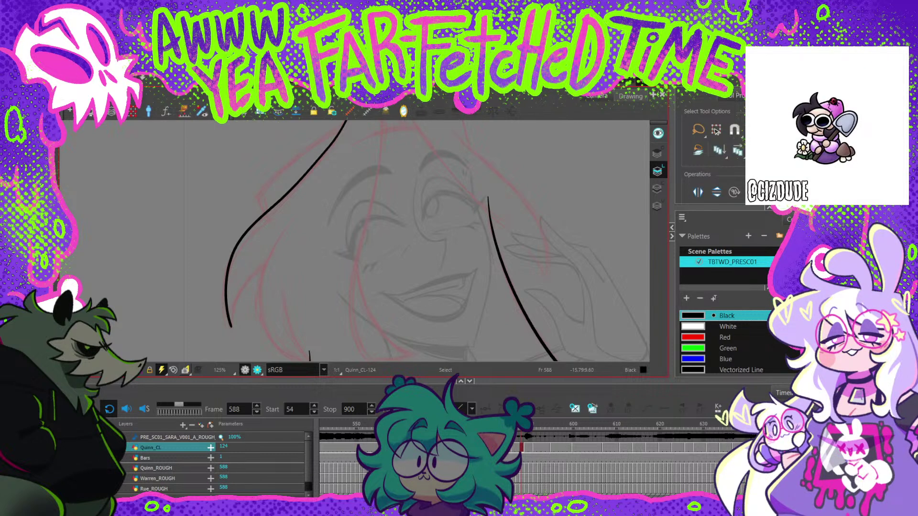
key("2")
mouse_move(227, 311)
left_mouse_down()
mouse_move(231, 343)
mouse_move(231, 311)
left_mouse_up()
key("Delete")
key("alt+/")
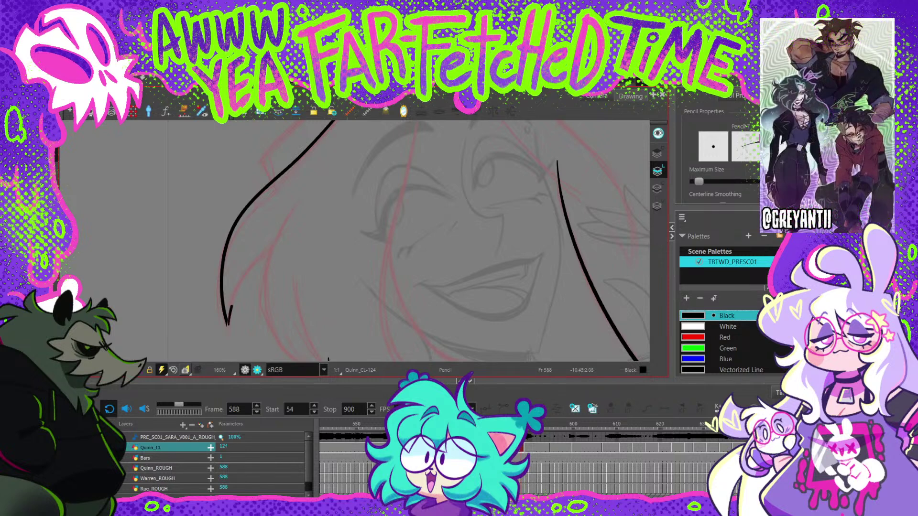
mouse_move(273, 245)
left_mouse_down()
mouse_move(289, 232)
mouse_move(206, 253)
left_mouse_up()
Step: Flip between the clean drawing at frame 585 and the current one to compare how the hair strands are built
key("1")
key("1")
key("space")
key("f")
key("f")
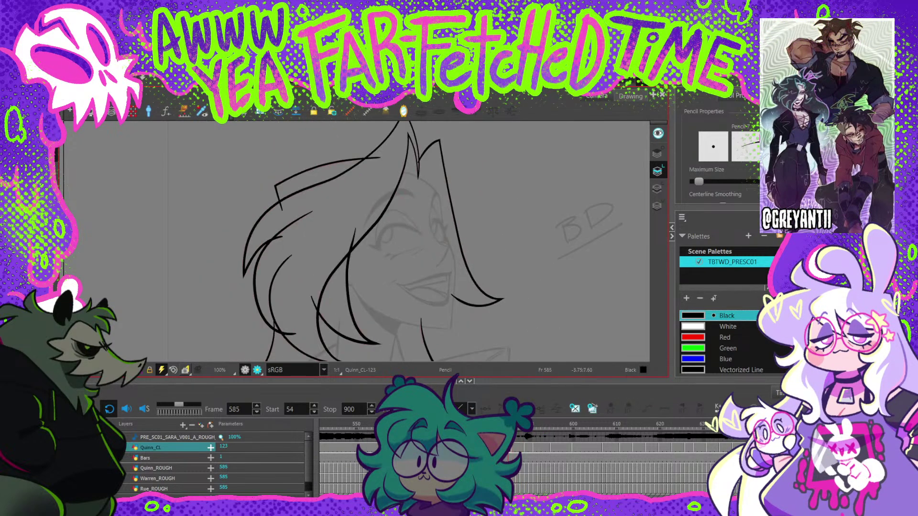
key("g")
key("f")
key("g")
Step: Complete the side lock's inner edge and draw the second lock's curved strand behind it along the rough
key("space")
mouse_move(206, 253)
left_mouse_down()
mouse_move(225, 182)
mouse_move(279, 287)
left_mouse_up()
key("space")
left_click_drag(305, 258, 246, 248)
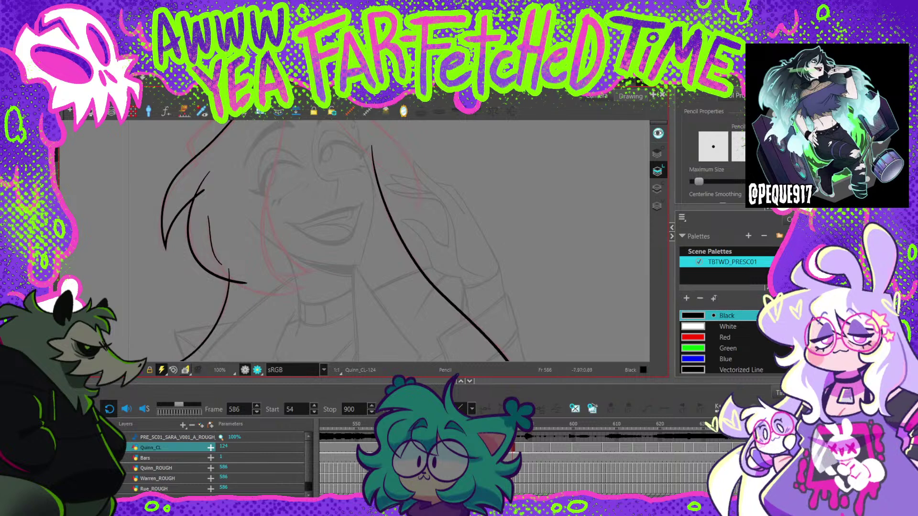
Step: Draw and redo the curved strand sweeping from the side locks to the hair tip beneath the chin
left_click_drag(207, 217, 207, 228)
mouse_move(220, 270)
left_mouse_down()
mouse_move(260, 293)
mouse_move(298, 288)
left_mouse_up()
key("ctrl+z")
key("ctrl+z")
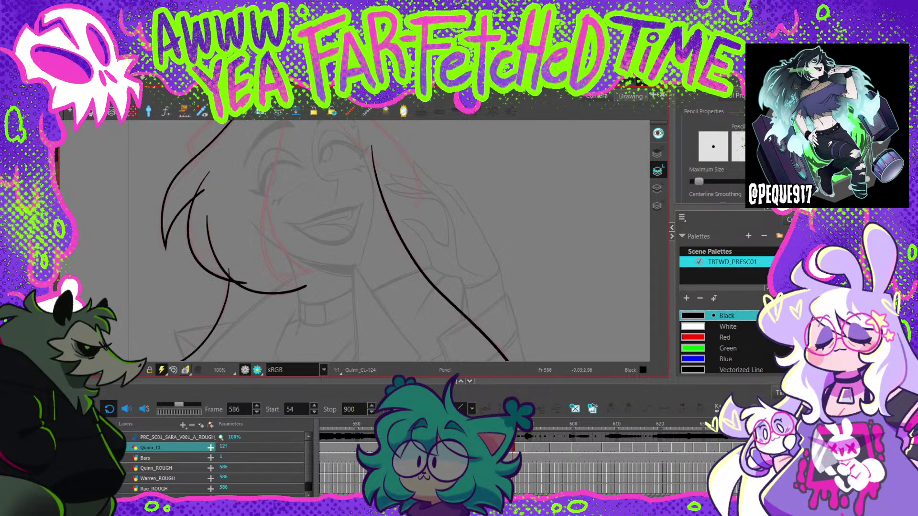
left_click_drag(210, 245, 249, 292)
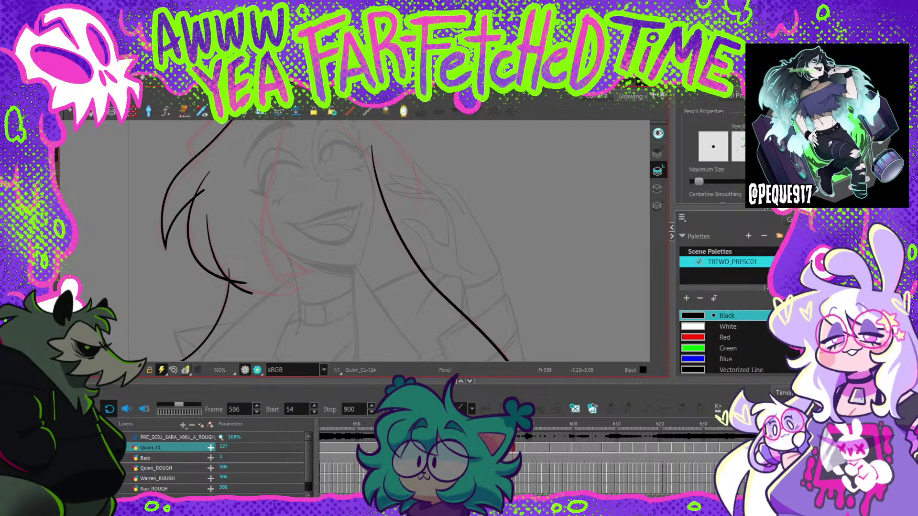
key("space")
mouse_move(335, 215)
left_mouse_down()
mouse_move(338, 266)
mouse_move(358, 256)
left_mouse_up()
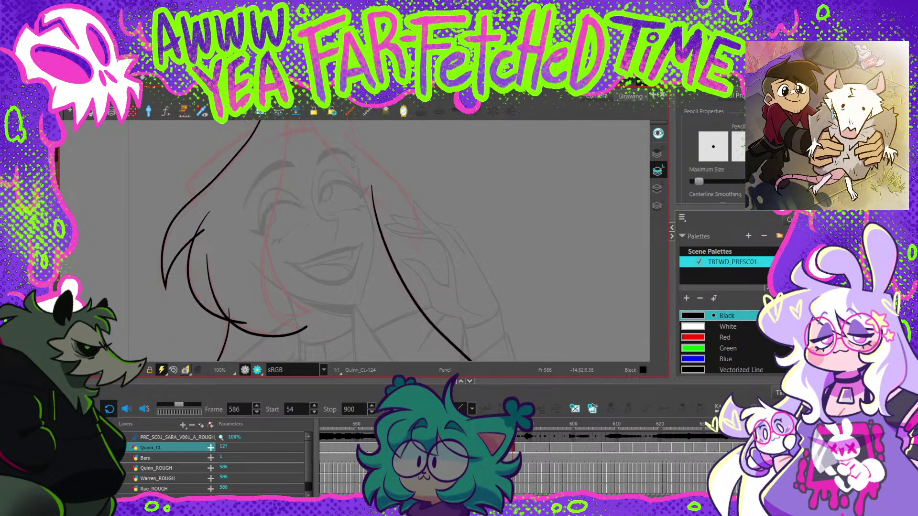
Step: Nudge the middle of the lower curved strand to fit the rough with the Contour Editor, returning to the Pencil tool
key("alt+q")
left_click_drag(261, 336, 260, 334)
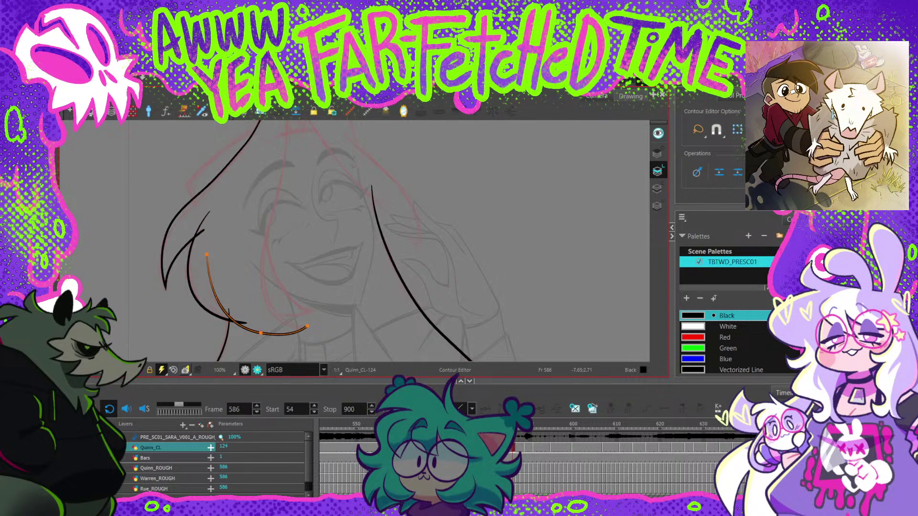
key("alt+/")
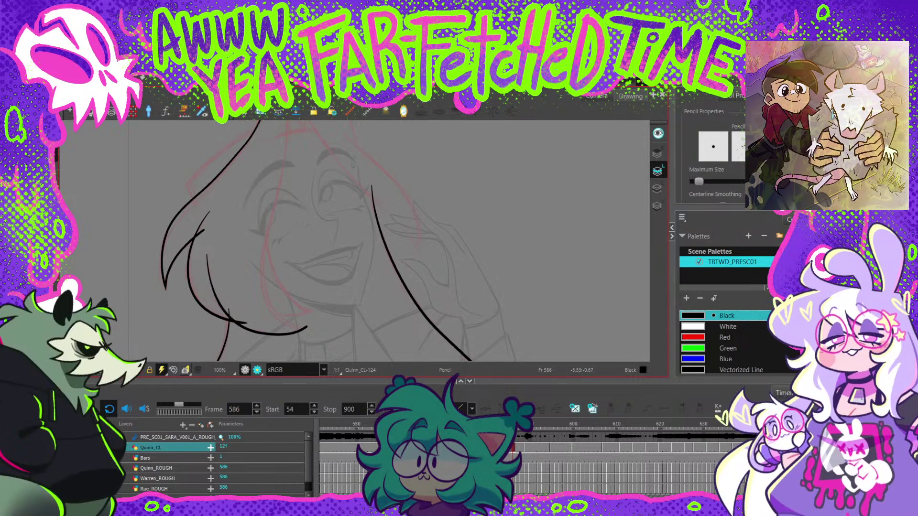
Step: Draw the long face-framing strand from the hair tip under the chin up to the fringe peak, including the short stroke off the peak
mouse_move(288, 321)
left_mouse_down()
mouse_move(265, 291)
mouse_move(268, 237)
left_mouse_up()
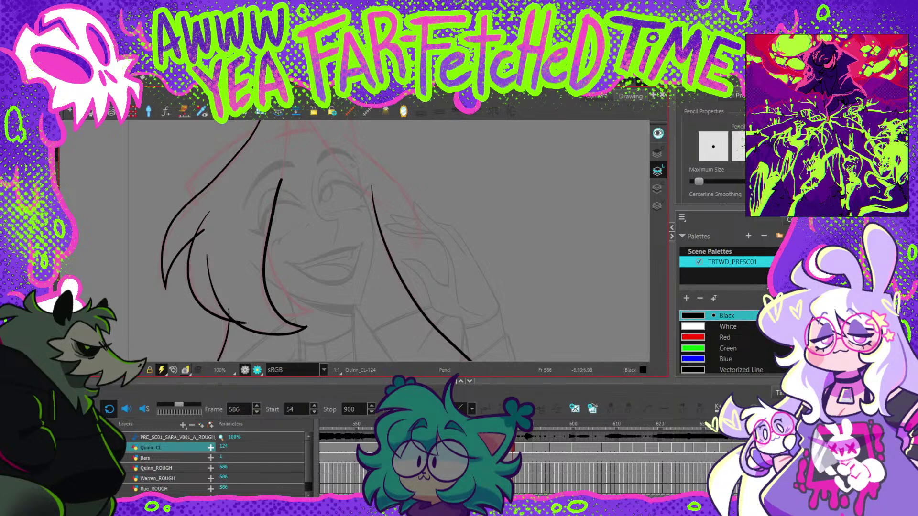
key("space")
mouse_move(429, 187)
left_mouse_down()
mouse_move(422, 147)
mouse_move(440, 206)
left_mouse_up()
key("2")
mouse_move(279, 206)
left_mouse_down()
mouse_move(281, 225)
mouse_move(269, 161)
left_mouse_up()
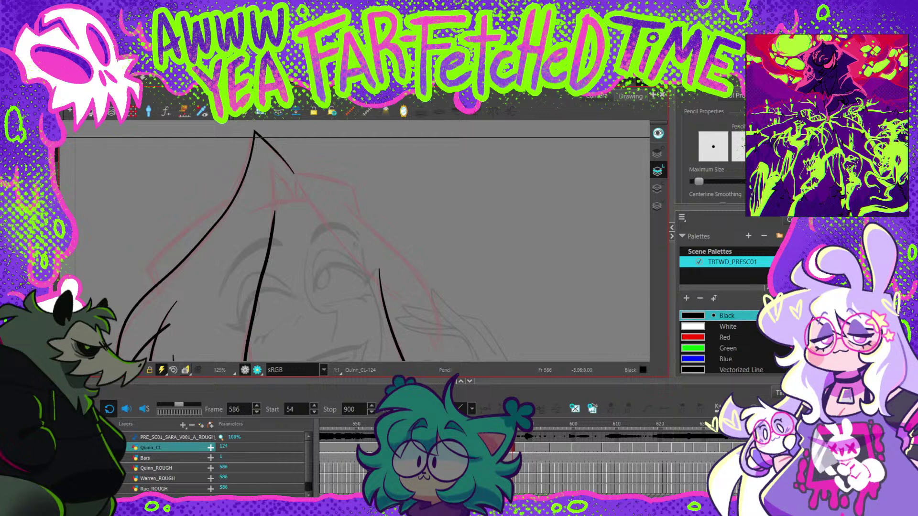
key("ctrl+z")
key("alt+s")
mouse_move(275, 220)
left_mouse_down()
mouse_move(267, 159)
mouse_move(297, 202)
left_mouse_up()
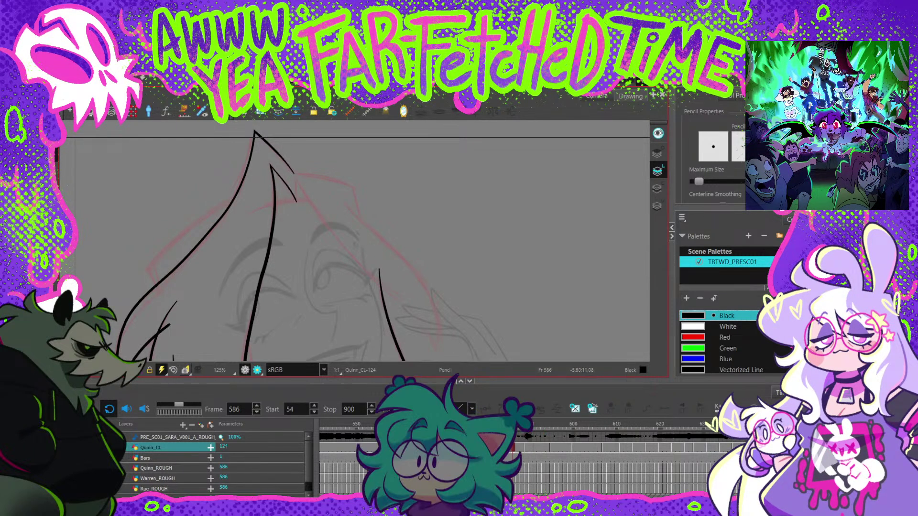
Step: Redraw the slanted fringe stroke down from the inner peak and add a short upright stroke to form its zigzag point
key("2")
mouse_move(261, 161)
left_mouse_down()
mouse_move(278, 171)
mouse_move(316, 241)
left_mouse_up()
key("alt+slash")
key("ctrl+z")
left_click_drag(267, 169, 316, 242)
key("ctrl+z")
key("alt+s")
left_click_drag(272, 171, 317, 245)
key("ctrl+z")
mouse_move(297, 204)
left_mouse_down()
mouse_move(319, 243)
mouse_move(319, 196)
left_mouse_up()
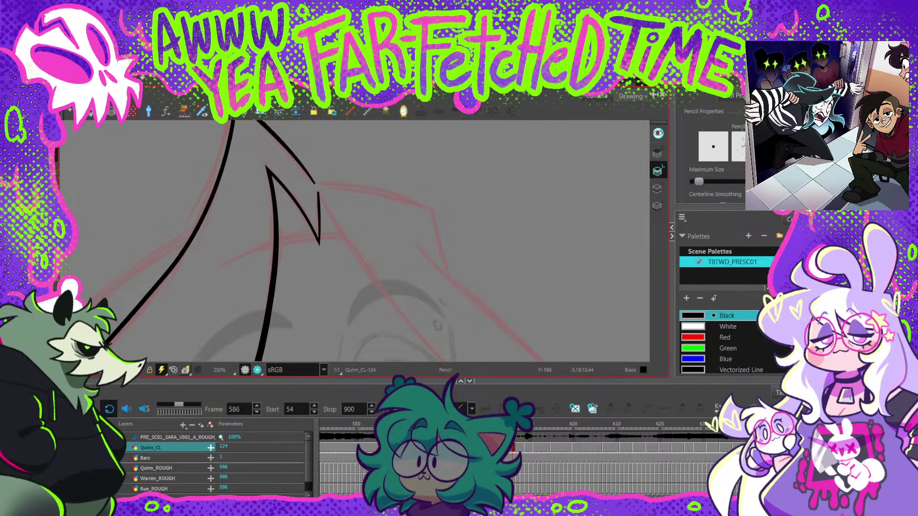
Step: Bend the lower part of the face-framing strand outward and adjust its end where it meets the curved strand
key("1")
key("1")
key("space")
mouse_move(329, 241)
left_mouse_down()
mouse_move(323, 106)
mouse_move(320, 156)
left_mouse_up()
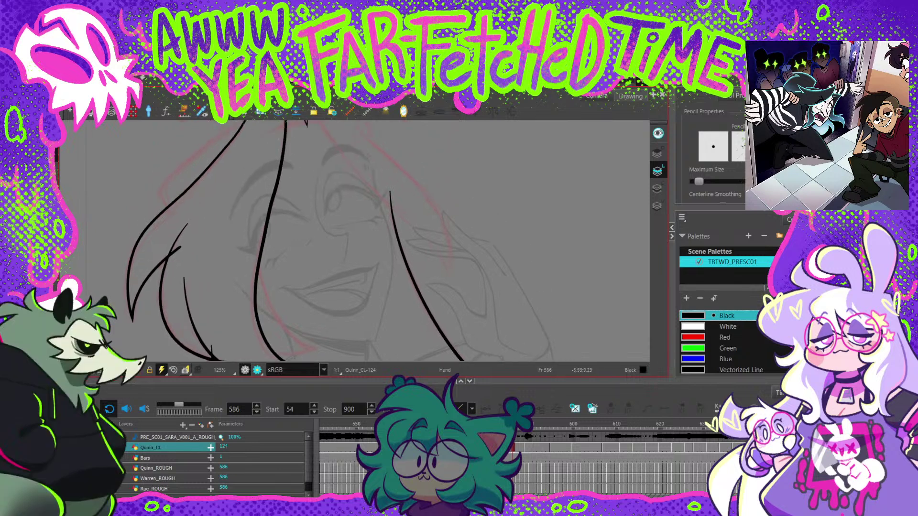
key("alt+q")
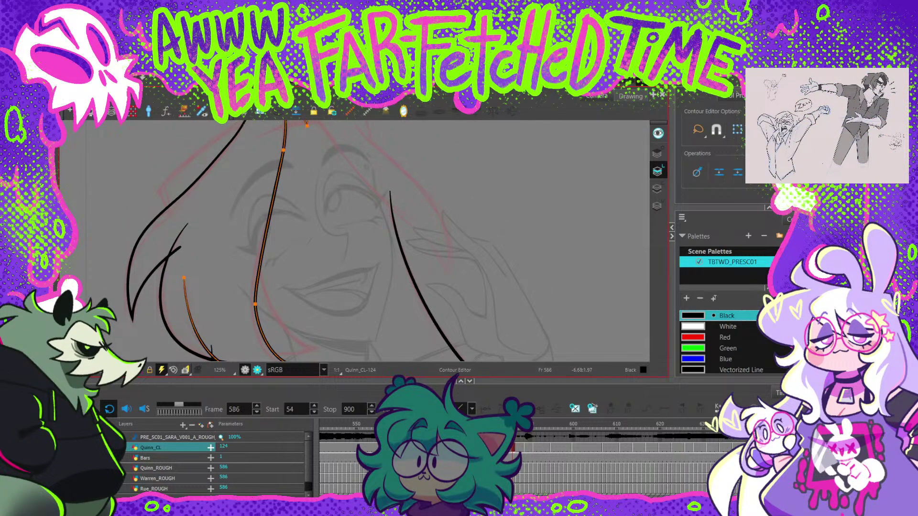
left_click_drag(255, 304, 252, 304)
key("space")
mouse_move(287, 215)
left_mouse_down()
mouse_move(280, 287)
mouse_move(277, 170)
left_mouse_up()
key("space")
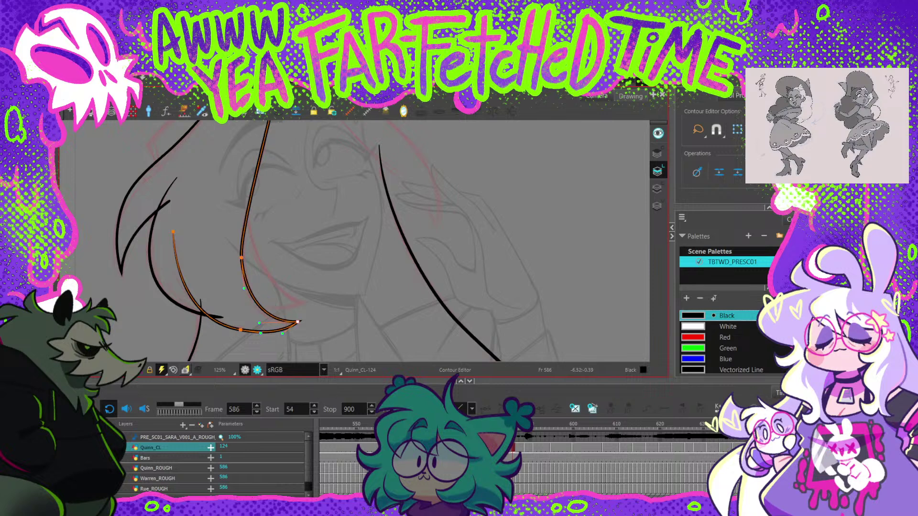
Step: Refine the curve of the face-framing strand beside the cheek and the lower curved strand to match the rough
mouse_move(241, 258)
left_mouse_down()
mouse_move(242, 233)
mouse_move(291, 261)
left_mouse_up()
key("Escape")
left_click(251, 216)
key("Escape")
left_click(236, 289)
left_click_drag(237, 289, 234, 289)
key("Escape")
key("1")
key("1")
mouse_move(330, 210)
left_mouse_down()
mouse_move(296, 280)
mouse_move(280, 239)
left_mouse_up()
left_click_drag(307, 300, 307, 266)
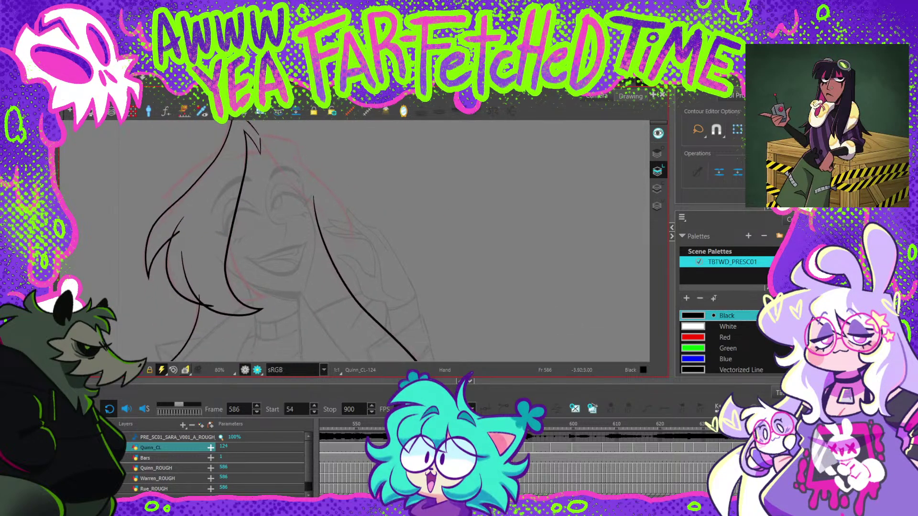
Step: Draw and redo a short curved strand beside the cheek, running along the face-framing strand toward its lower tip
key("alt+x")
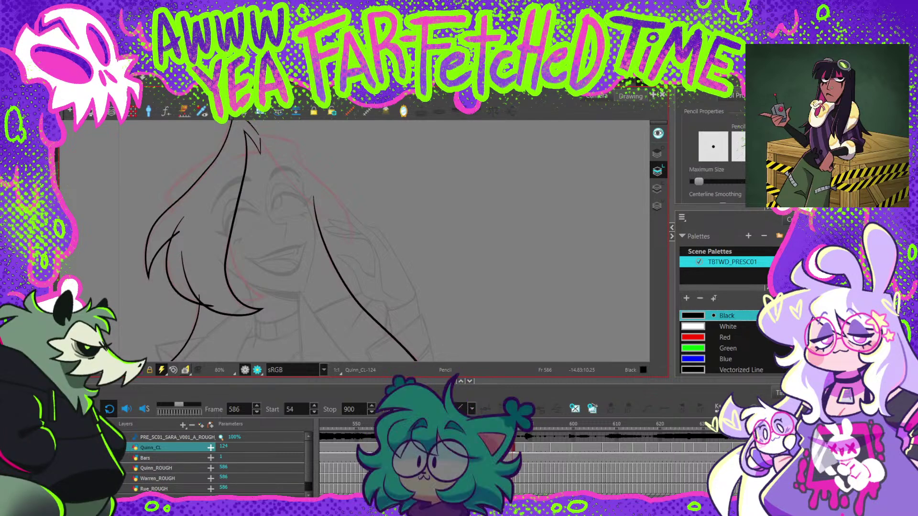
key("2")
left_click_drag(223, 217, 255, 302)
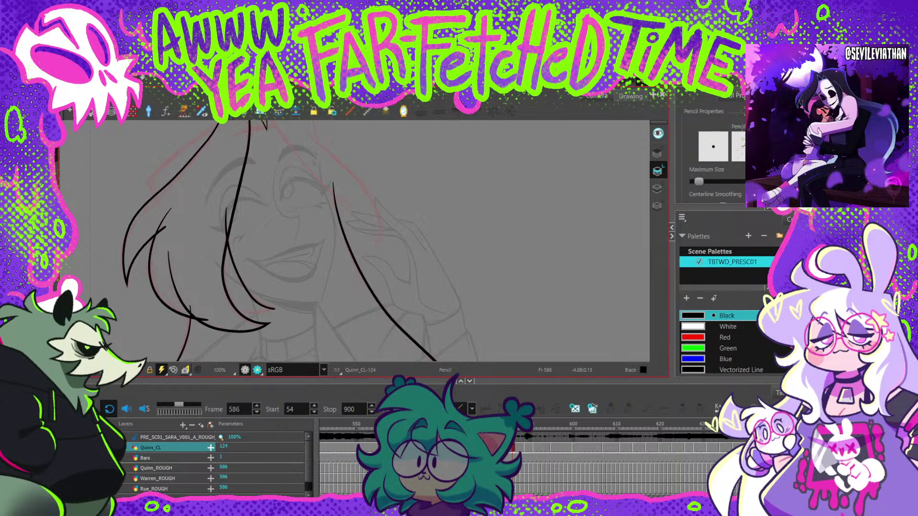
key("ctrl+z")
mouse_move(226, 229)
left_mouse_down()
mouse_move(234, 270)
mouse_move(265, 306)
mouse_move(236, 310)
mouse_move(272, 312)
left_mouse_up()
key("ctrl+z")
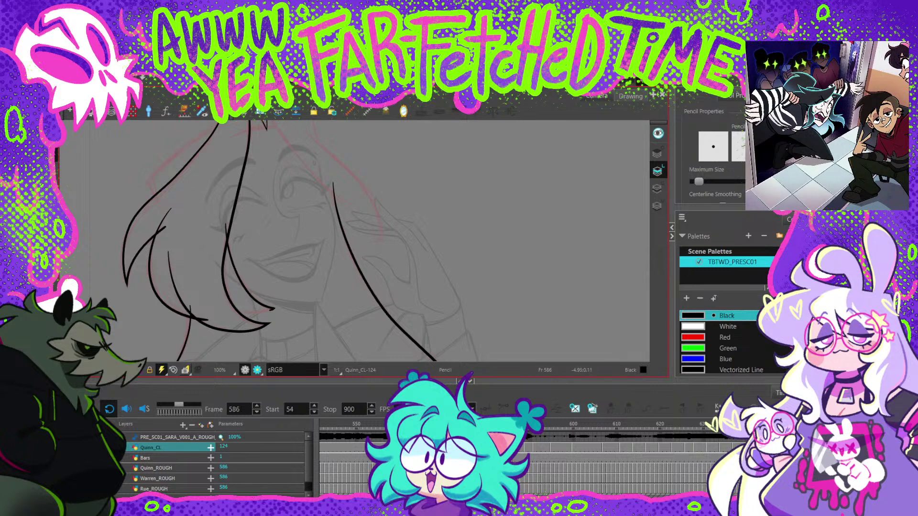
key("space")
left_click_drag(380, 135, 367, 202)
left_click_drag(348, 285, 379, 202)
mouse_move(332, 147)
left_mouse_down()
mouse_move(340, 133)
mouse_move(325, 192)
mouse_move(305, 137)
left_mouse_up()
left_click_drag(352, 192, 383, 295)
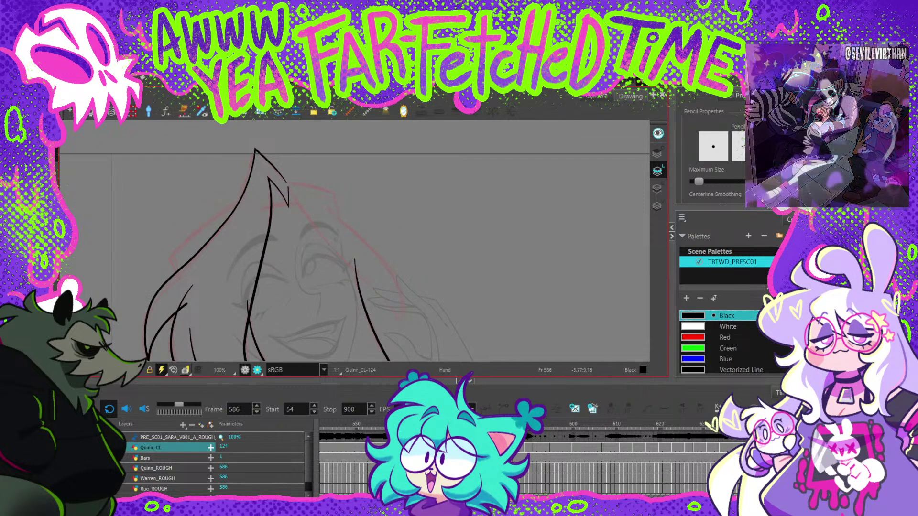
left_click_drag(293, 168, 283, 144)
key("alt+q")
left_click(261, 202)
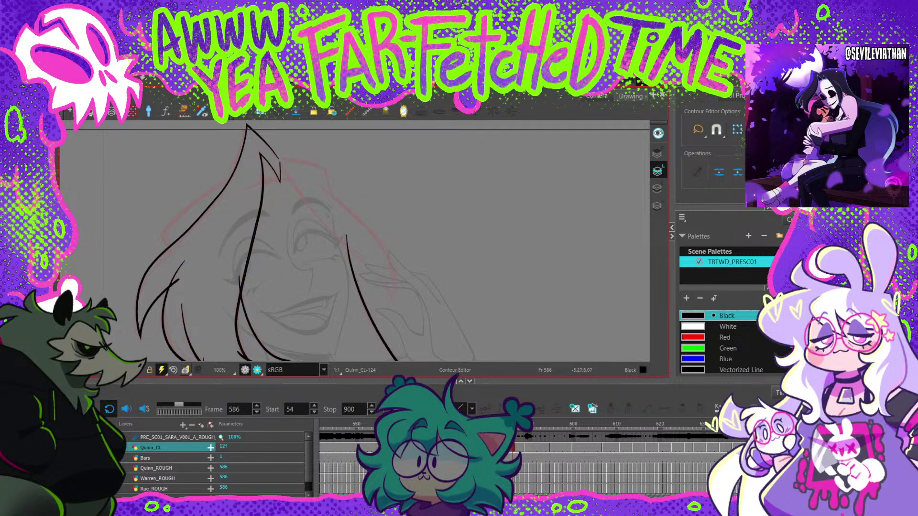
key("Escape")
key("alt+slash")
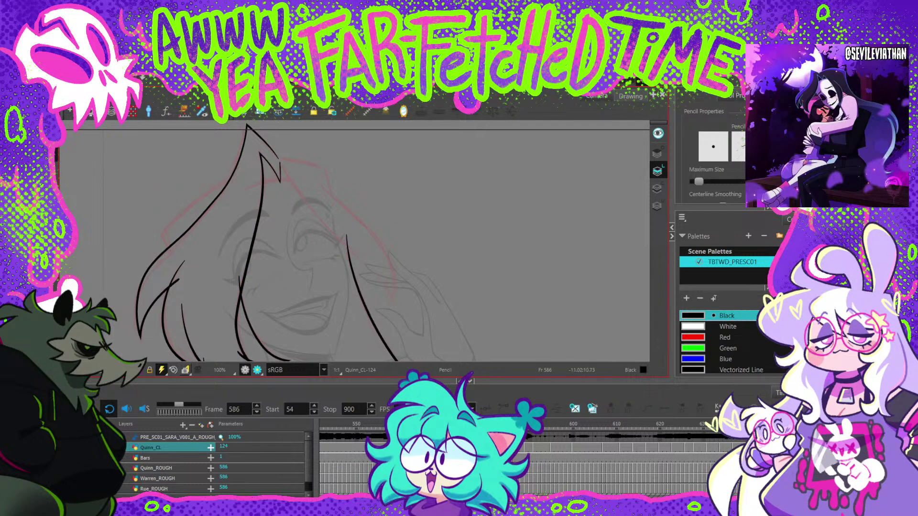
Step: Try to draw the upper outer hair strand sweeping from the crown line down toward the side lock
left_click_drag(162, 236, 235, 174)
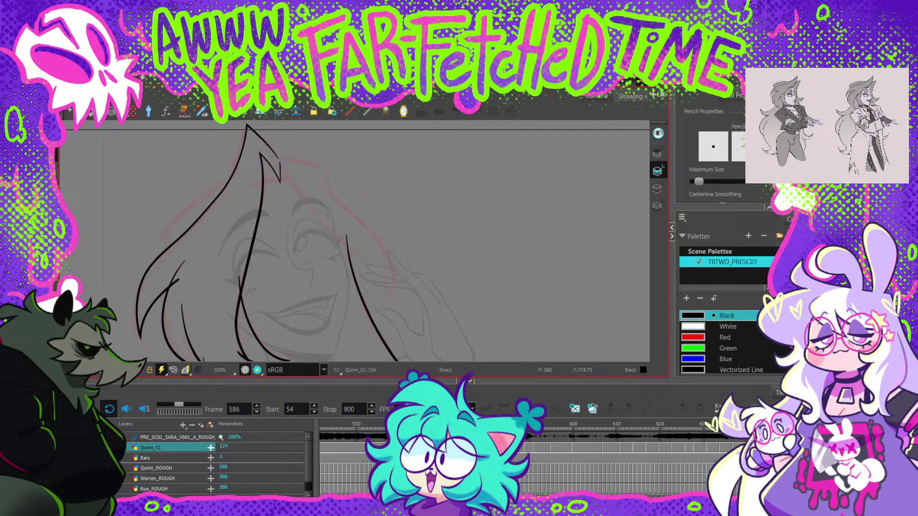
left_click_drag(203, 197, 164, 234)
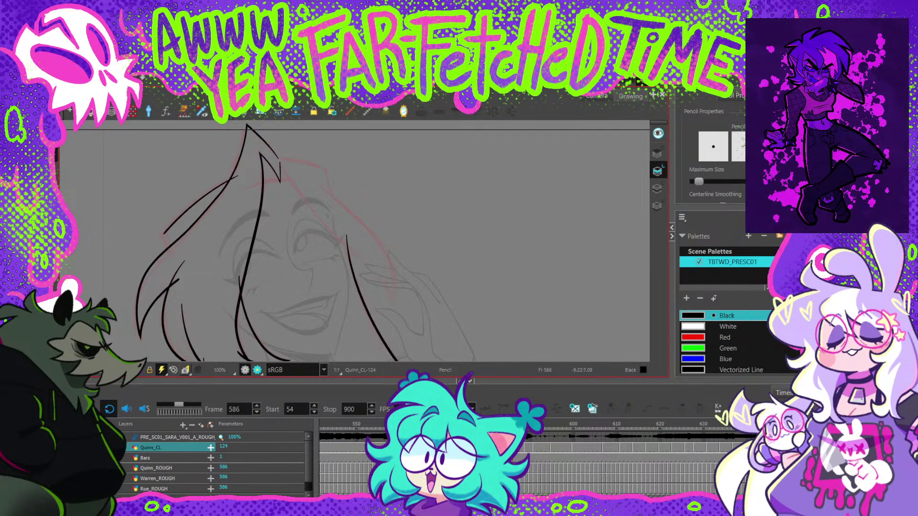
key("f")
key("g")
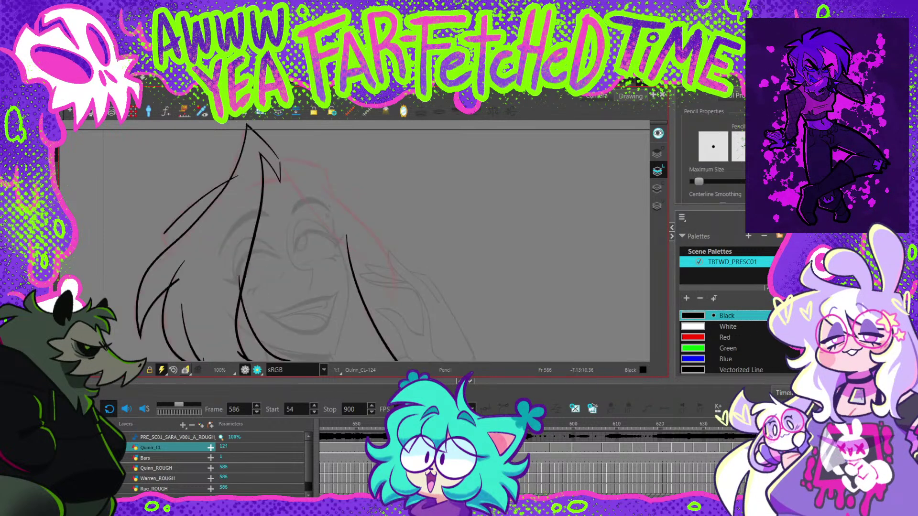
Step: Remove the newly drawn upper outer strand while checking frames 587 and 588 against the rough
key("alt+t")
key("alt+s")
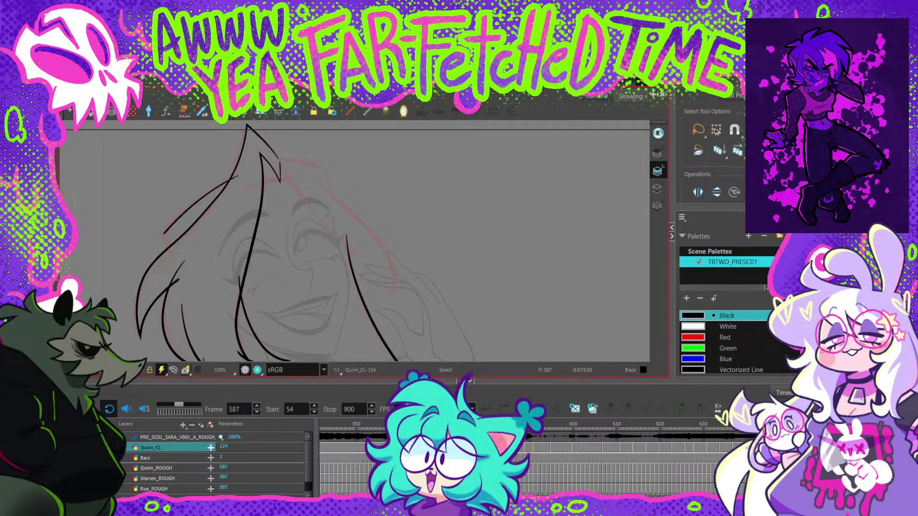
key(".")
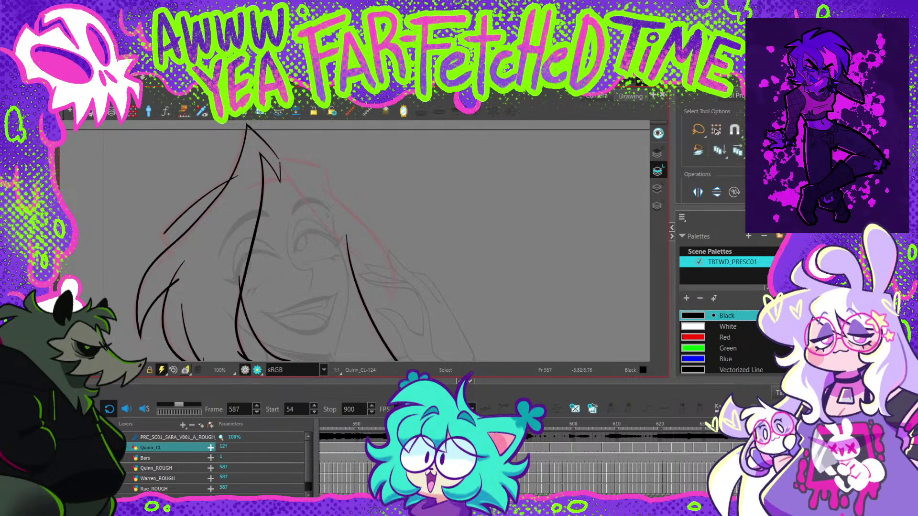
key("comma")
key("comma")
key("comma")
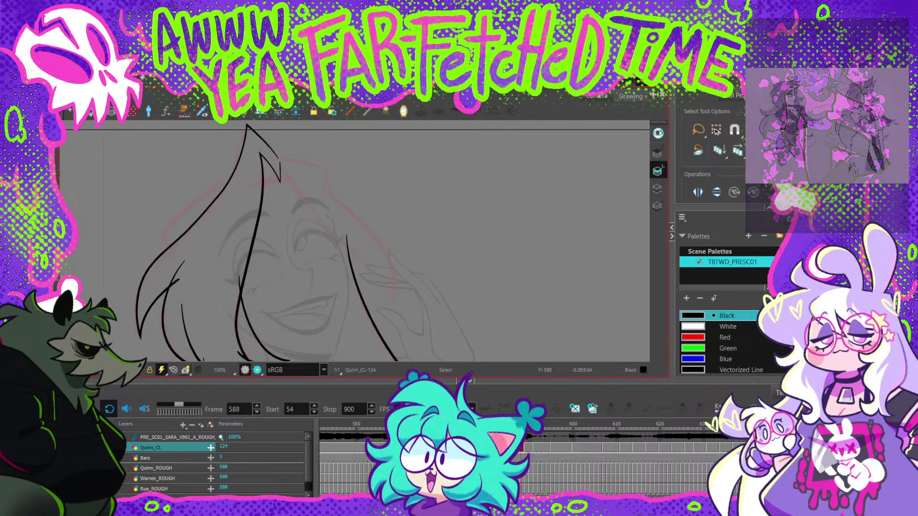
Step: Copy the outer crown strand from frame 584 into the frame 586 drawing, moving and rotating it to follow the rough
left_click(224, 187)
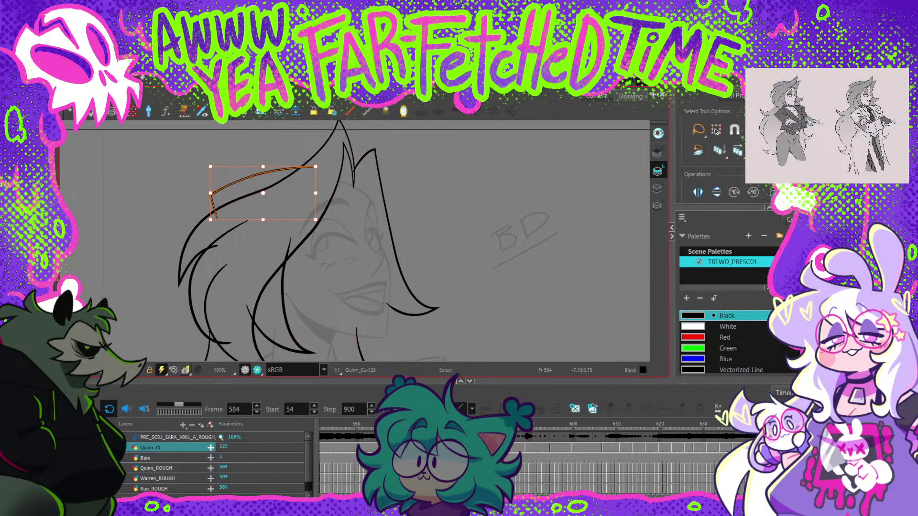
key("period")
key("ctrl+v")
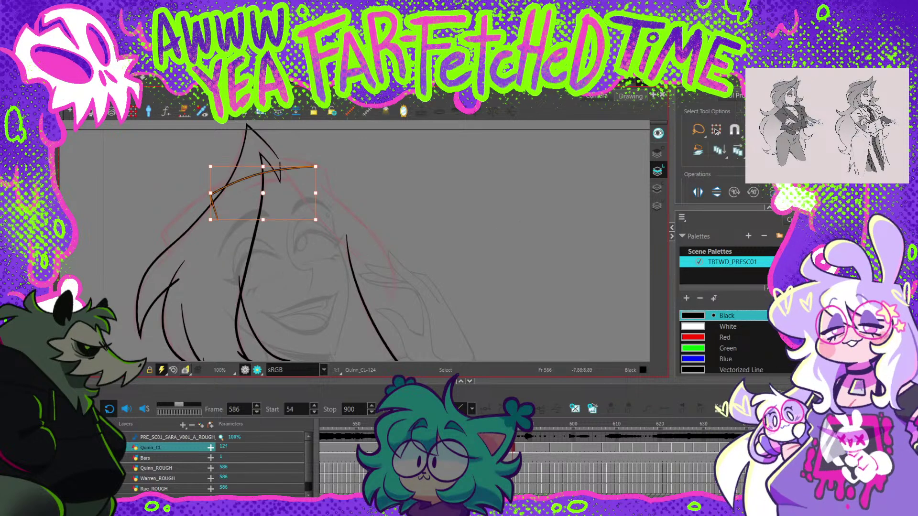
left_click_drag(225, 187, 185, 227)
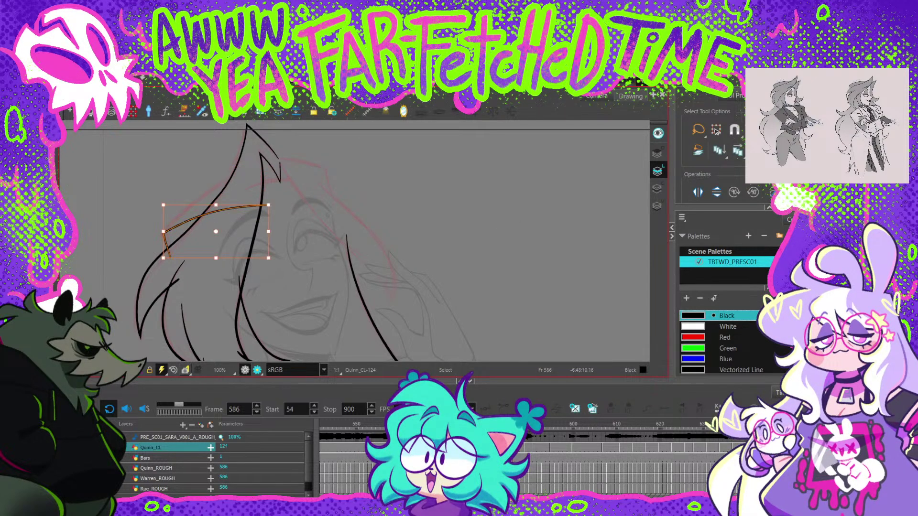
left_click_drag(216, 232, 211, 217)
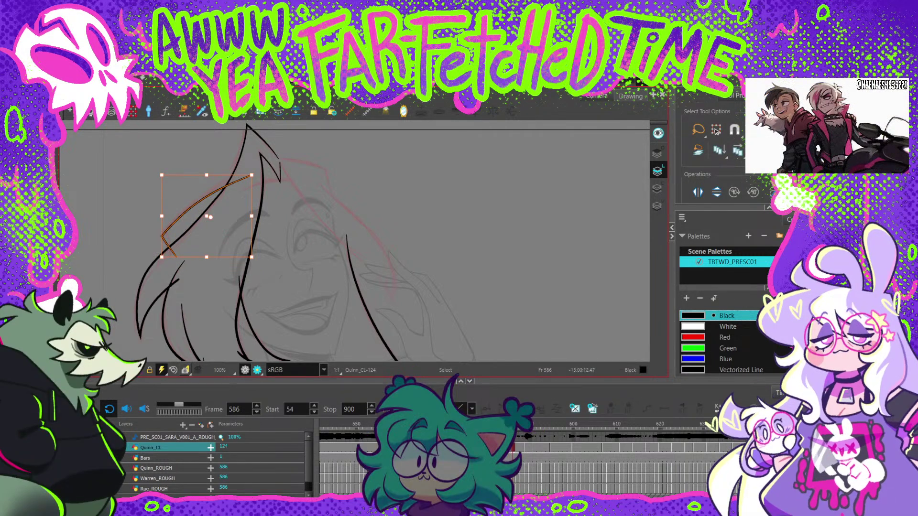
Step: Reshape the pasted crown strand, adjusting its short lower end and upper curve to fit the rough
key("alt+q")
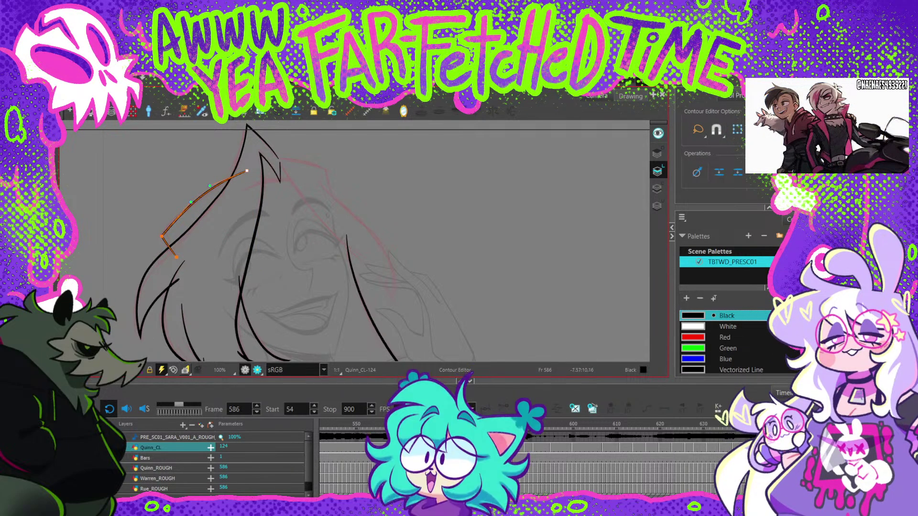
left_click(176, 257)
scroll(166, 238, "up", 2)
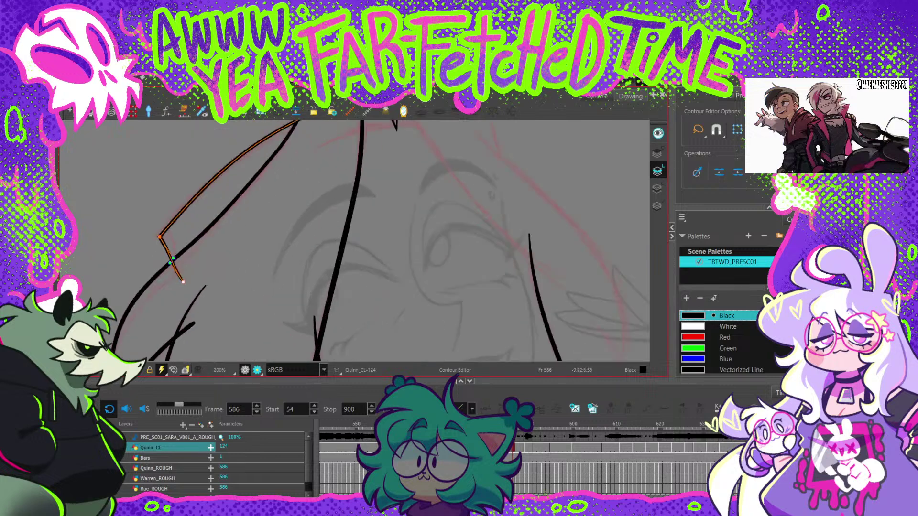
left_click_drag(183, 282, 180, 277)
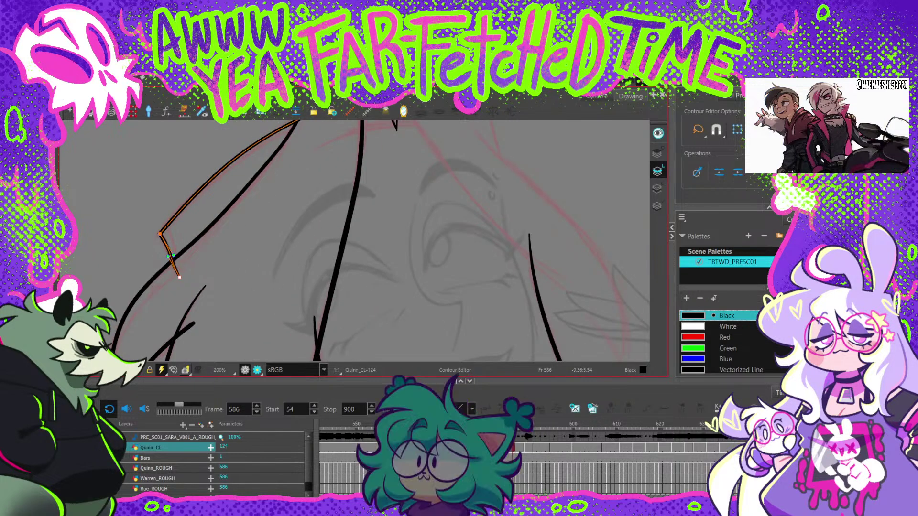
scroll(182, 244, "down", 3)
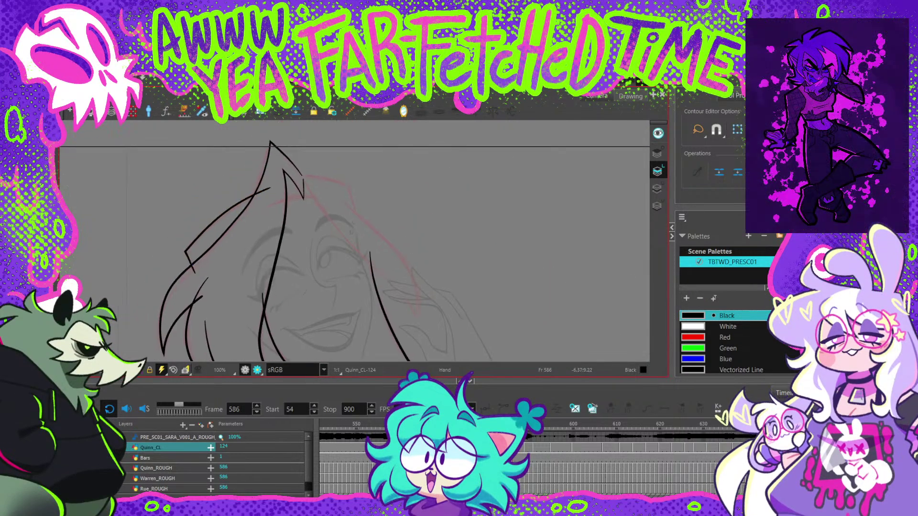
scroll(275, 185, "up", 2)
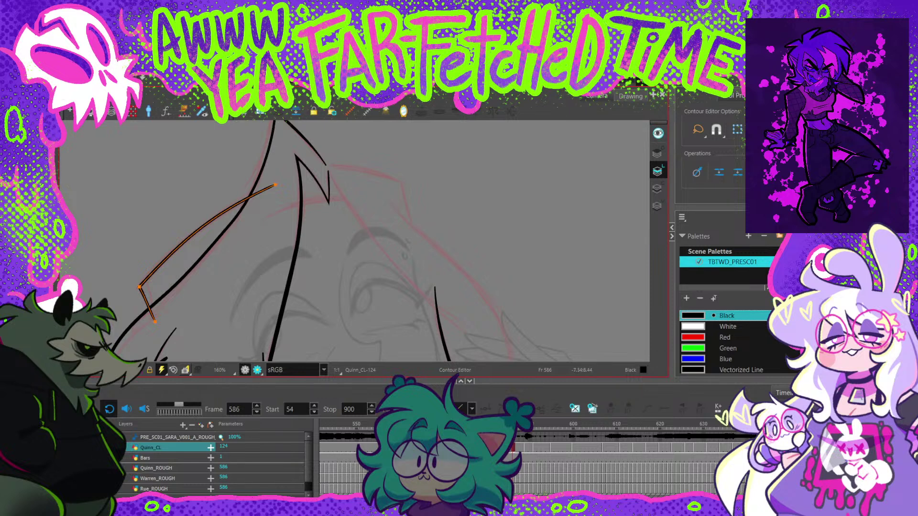
scroll(252, 220, "down", 1)
left_click(271, 192)
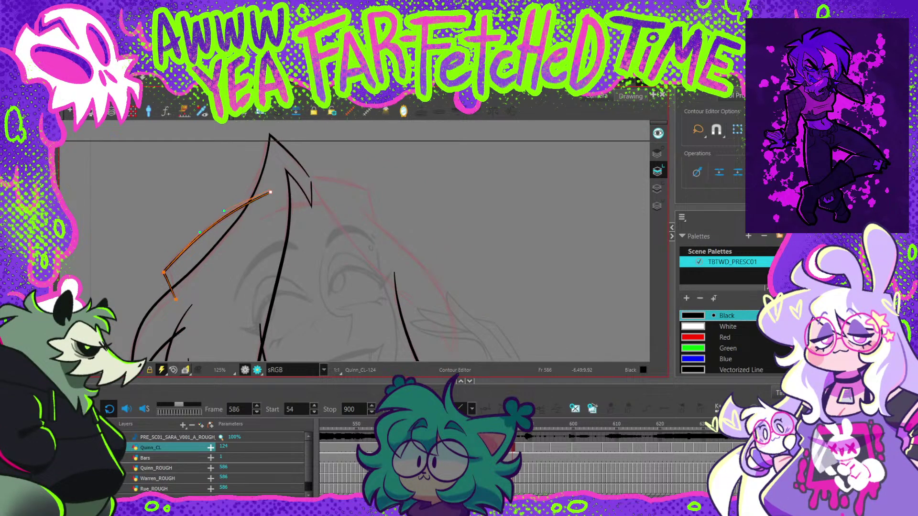
key("Escape")
Step: Draw the top of the hair from the crown tuft across to the back corner, with a short line down from it
scroll(271, 210, "down", 1)
key("space")
left_click_drag(355, 200, 252, 211)
key("alt+/")
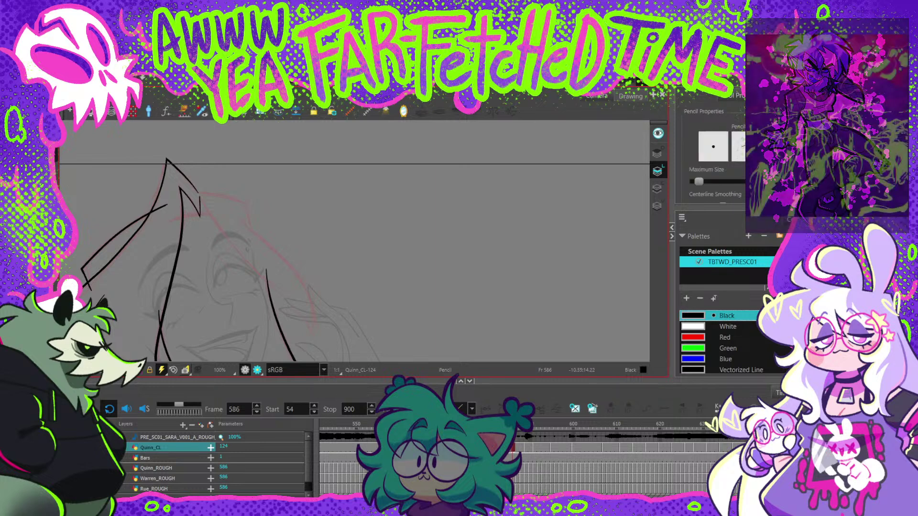
scroll(202, 186, "up", 2)
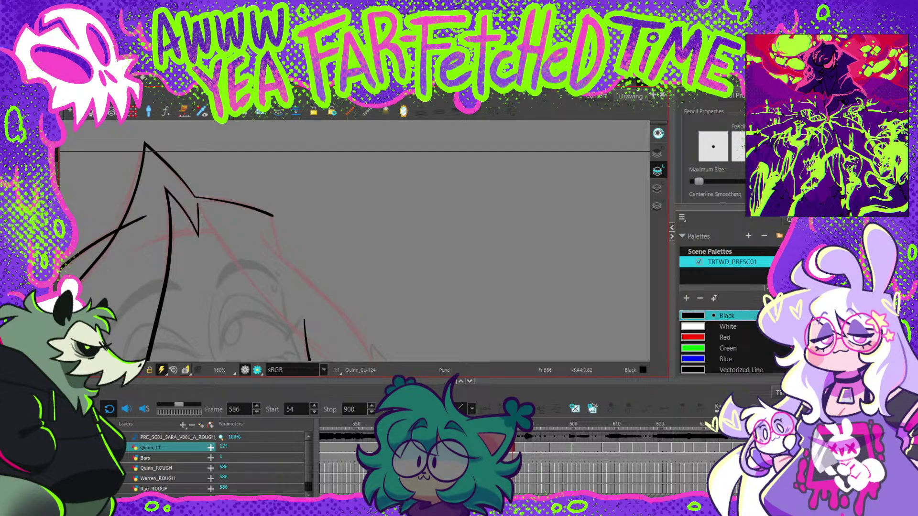
key("ctrl+z")
scroll(277, 235, "down", 2)
mouse_move(287, 267)
left_mouse_down()
mouse_move(273, 212)
mouse_move(284, 227)
mouse_move(284, 244)
mouse_move(255, 211)
left_mouse_up()
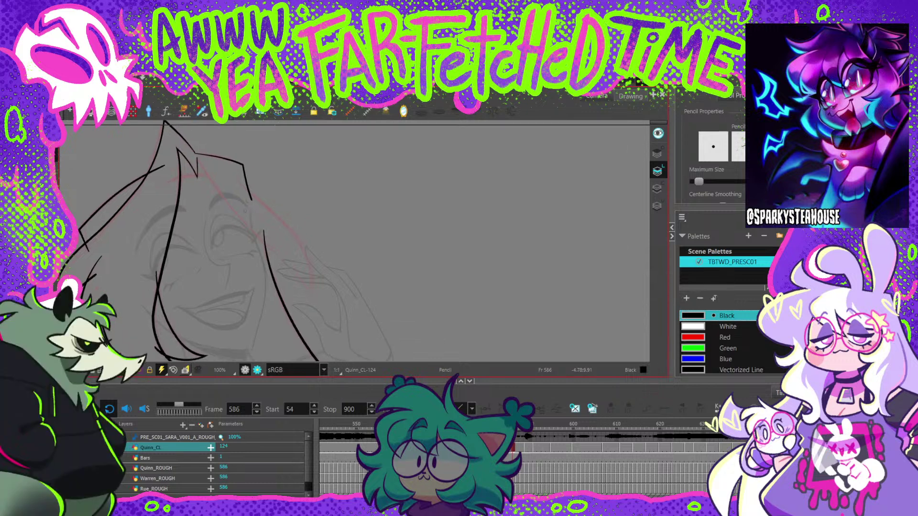
Step: Draw and redo the inner fringe strand sweeping from the forked parting past the open eye
left_click_drag(197, 156, 230, 203)
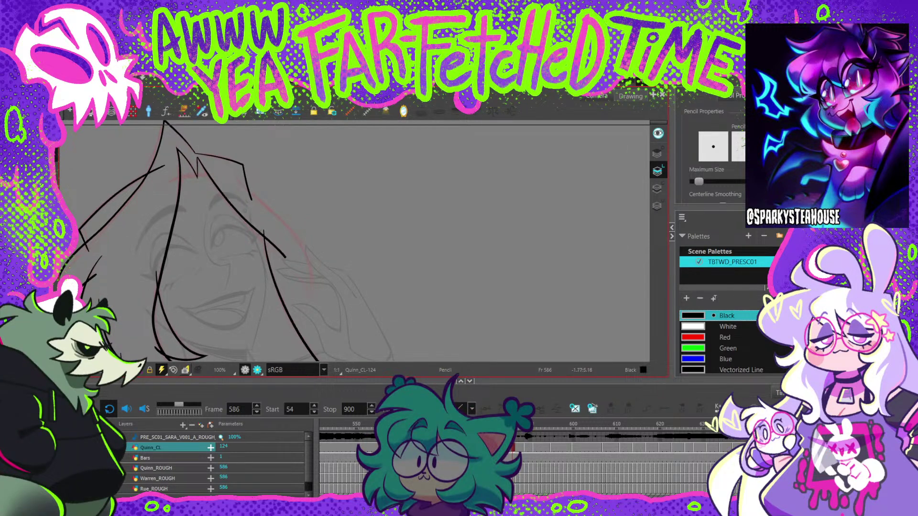
left_click_drag(282, 254, 309, 294)
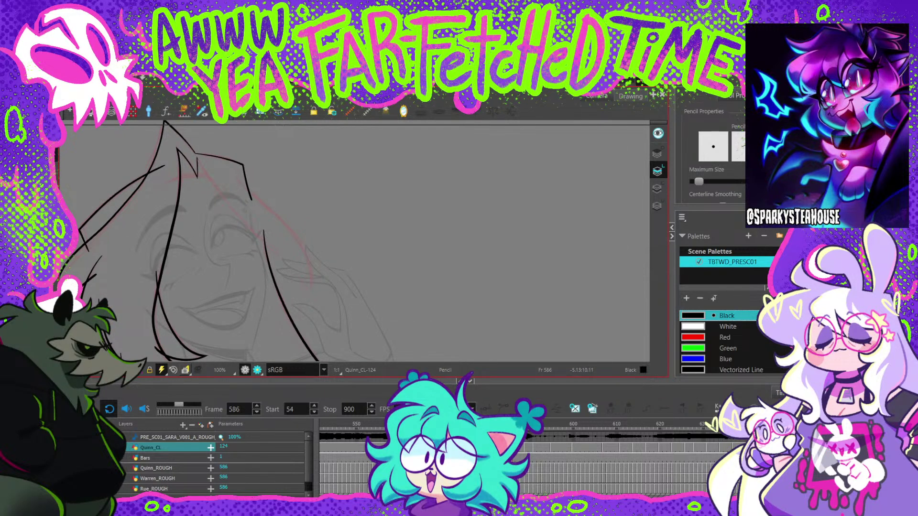
left_click_drag(267, 241, 310, 294)
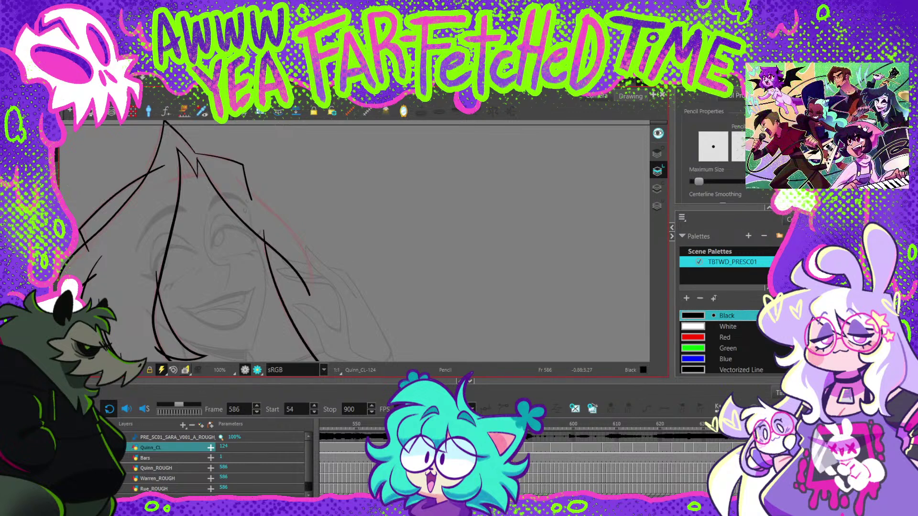
Step: Refine the upper curve of the inner fringe strand just below the parting
key("alt+q")
left_click(212, 184)
left_click(212, 184)
left_click_drag(212, 185, 215, 184)
left_click(225, 190)
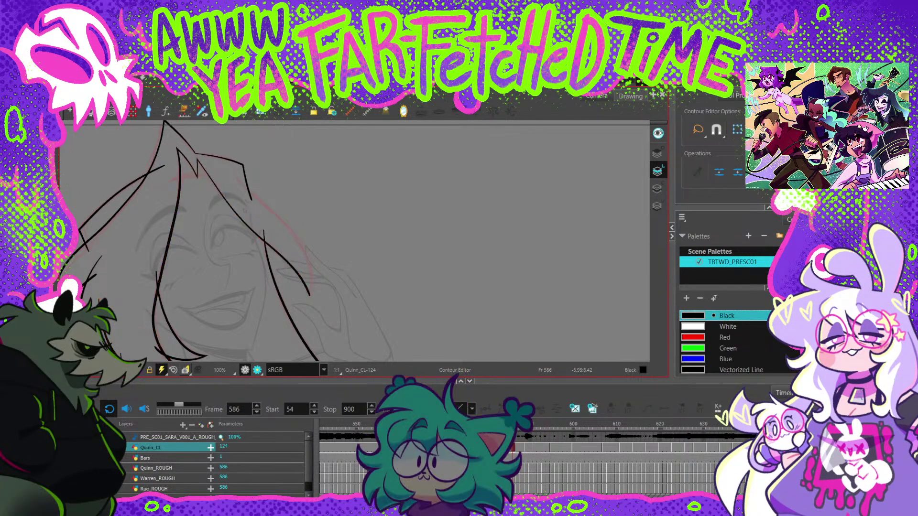
left_click(207, 172)
key("alt+/")
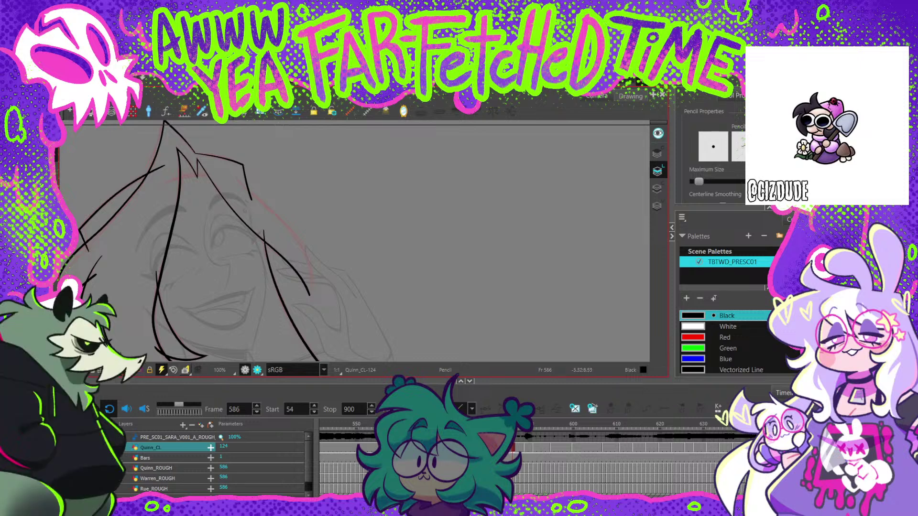
Step: Draw the outer edge of the fringe strand beside the open eye and adjust its lower tip to meet the inner line
mouse_move(262, 204)
left_mouse_down()
mouse_move(295, 235)
mouse_move(308, 290)
left_mouse_up()
key("alt+q")
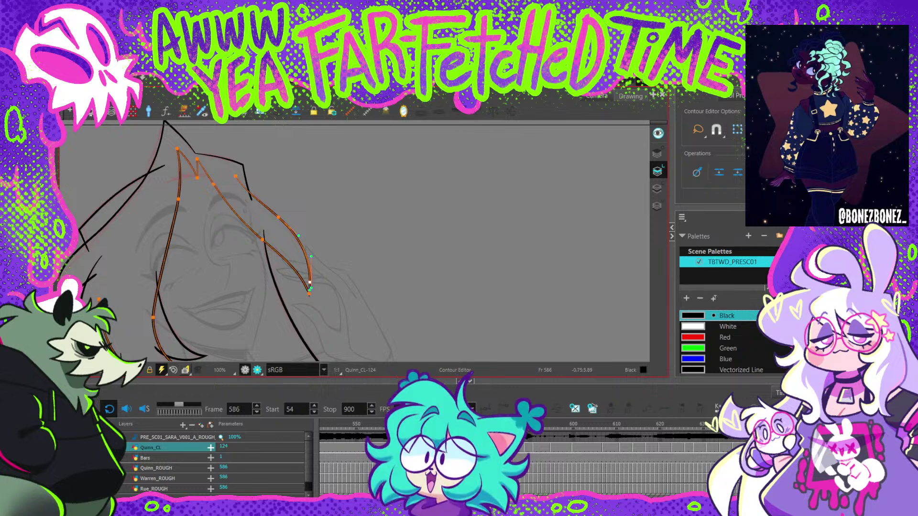
scroll(310, 289, "up", 2)
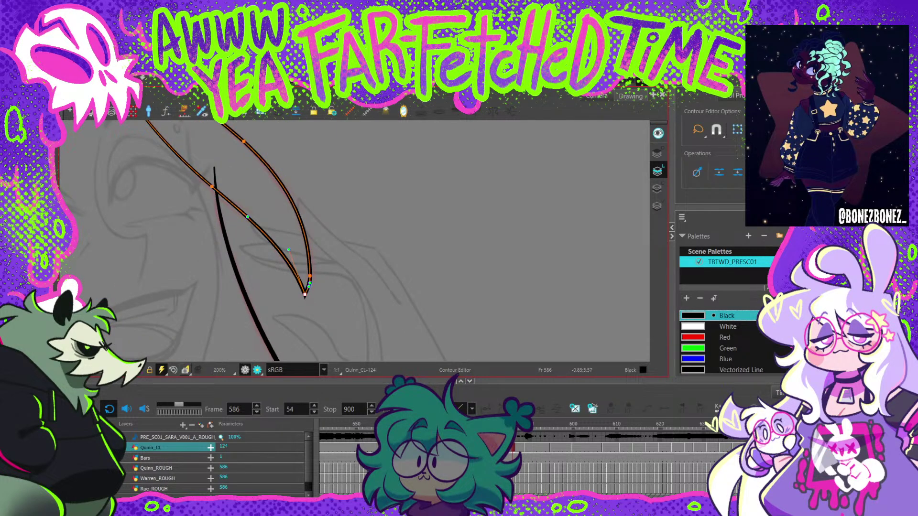
scroll(304, 295, "down", 2)
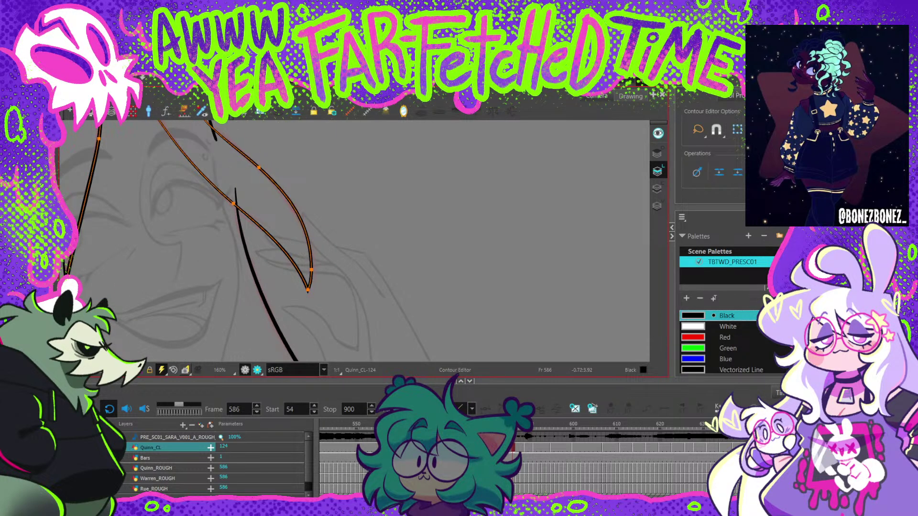
scroll(305, 295, "down", 1)
key("space")
mouse_move(305, 295)
left_mouse_down()
mouse_move(319, 328)
mouse_move(304, 254)
mouse_move(310, 297)
left_mouse_up()
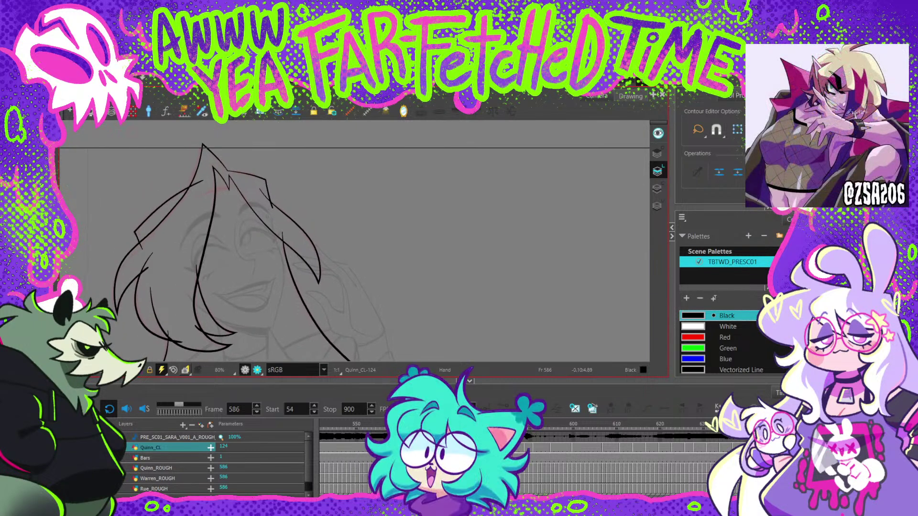
Step: Draw a short hairline across the forehead beneath the forked parting, and adjust its curve to the rough
key("alt+slash")
scroll(225, 184, "up", 3)
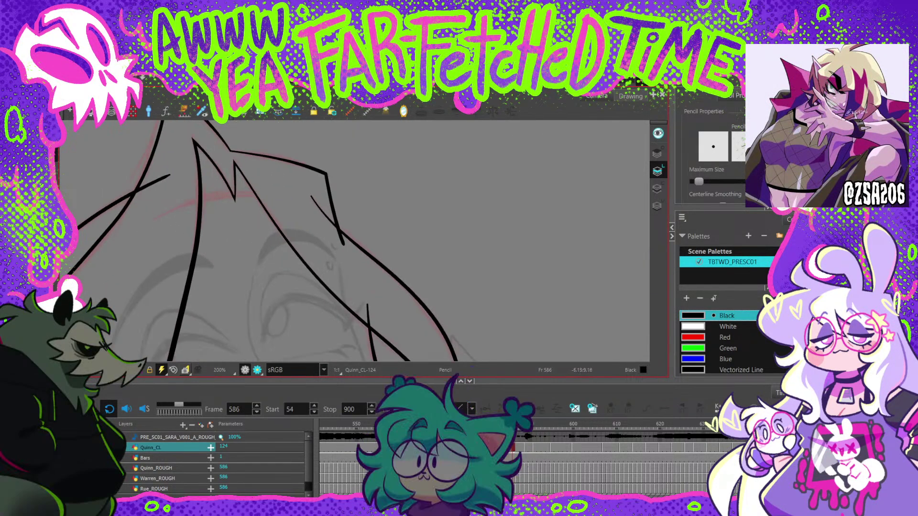
left_click_drag(183, 206, 248, 193)
key("ctrl+z")
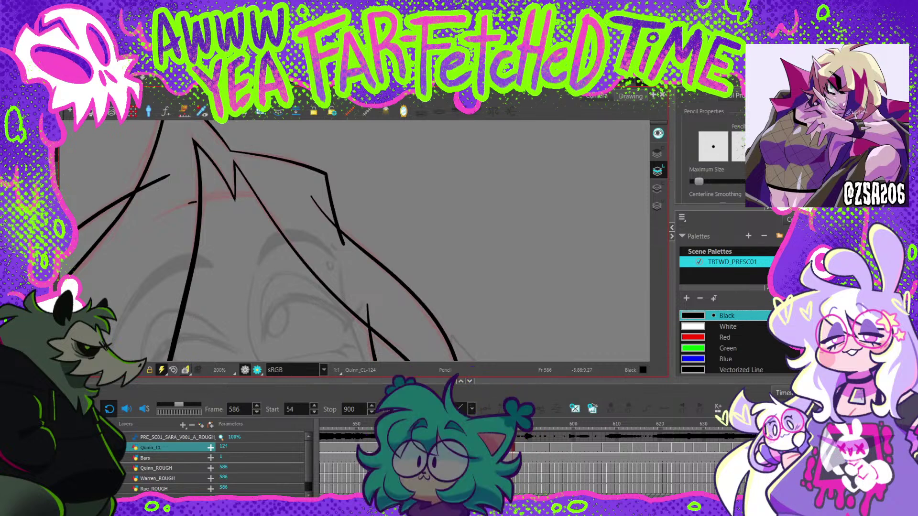
scroll(201, 157, "down", 3)
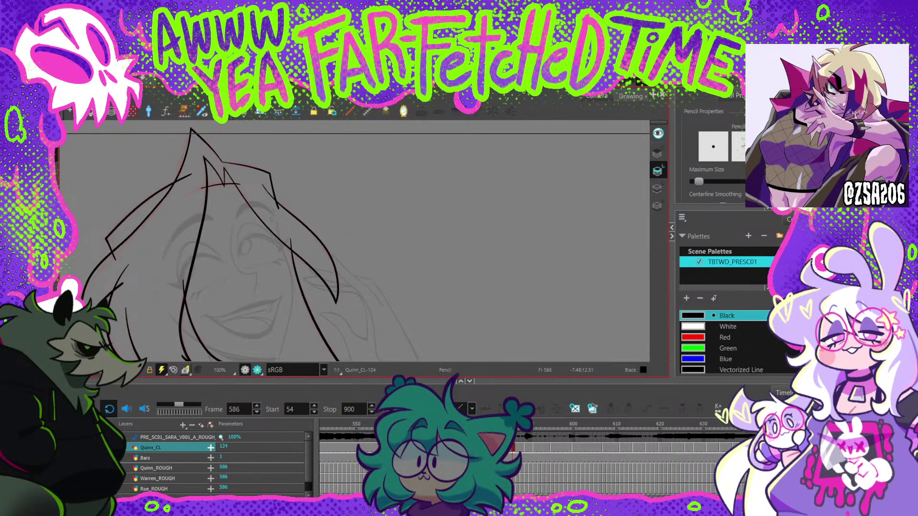
key("alt+q")
scroll(200, 157, "up", 2)
left_click(226, 186)
key("Delete")
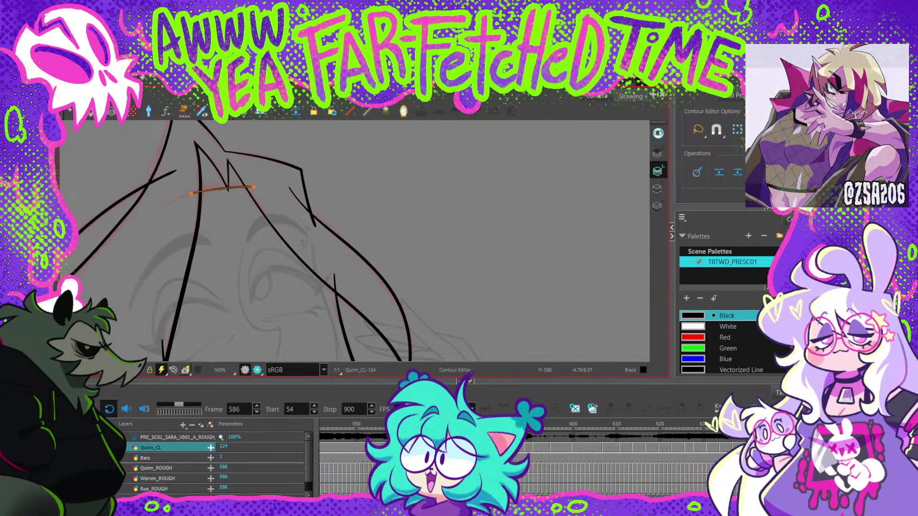
left_click(210, 189)
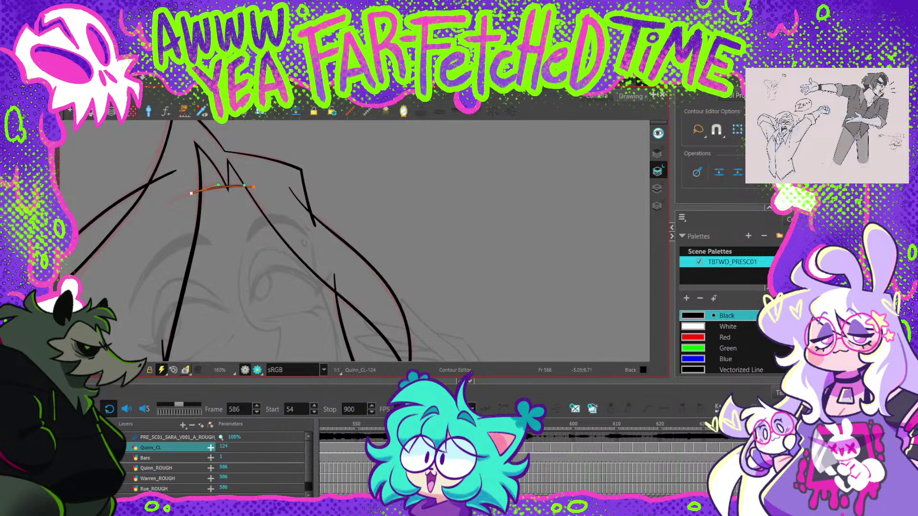
scroll(252, 174, "down", 3)
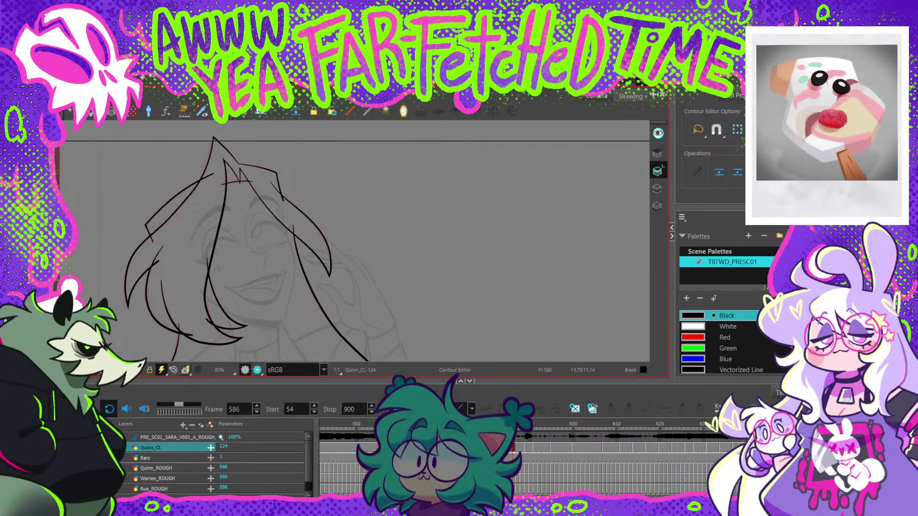
Step: Step forward from frame 586 to 607 to check the cleaned hair drawings, then return to frame 606
key("alt+slash")
key("comma")
key("period")
key("period")
key("period")
key("period")
key("period")
key("period")
key("period")
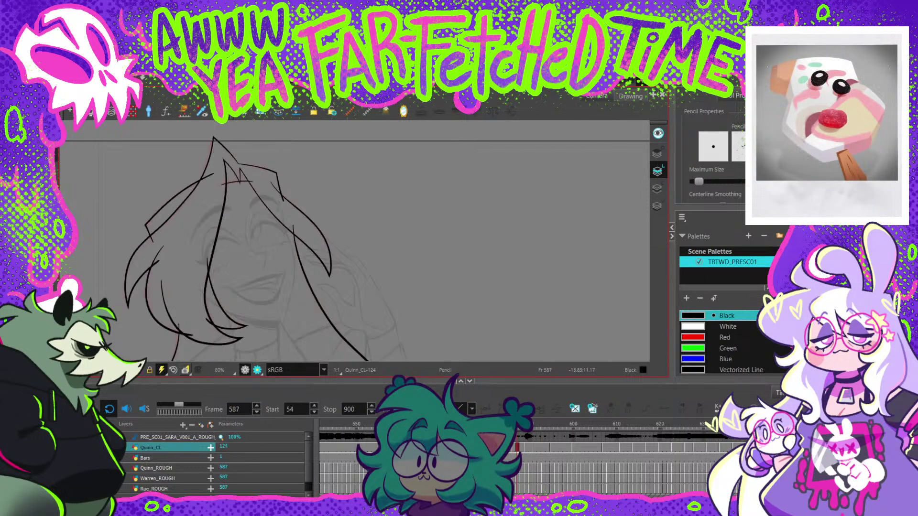
key("period")
key("period")
key("period")
key("period")
key("period")
key("period")
key("period")
key("period")
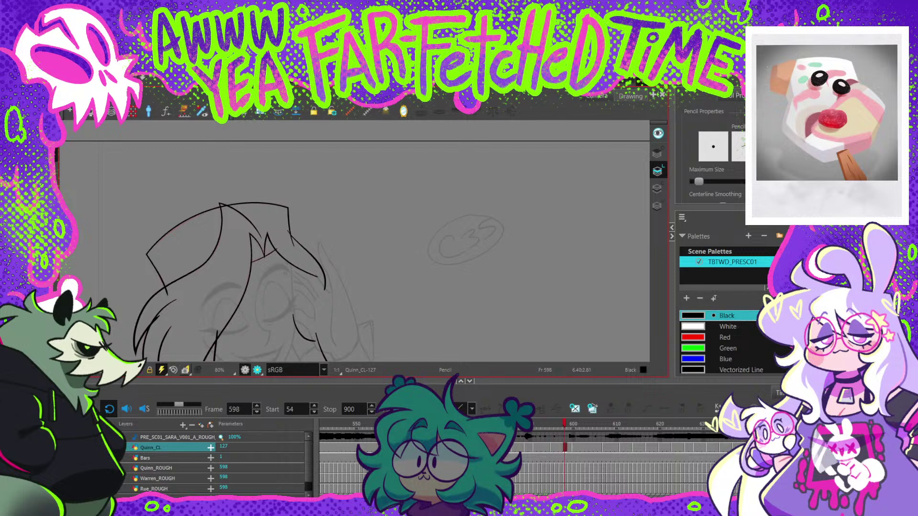
key("period")
key("period")
key("period")
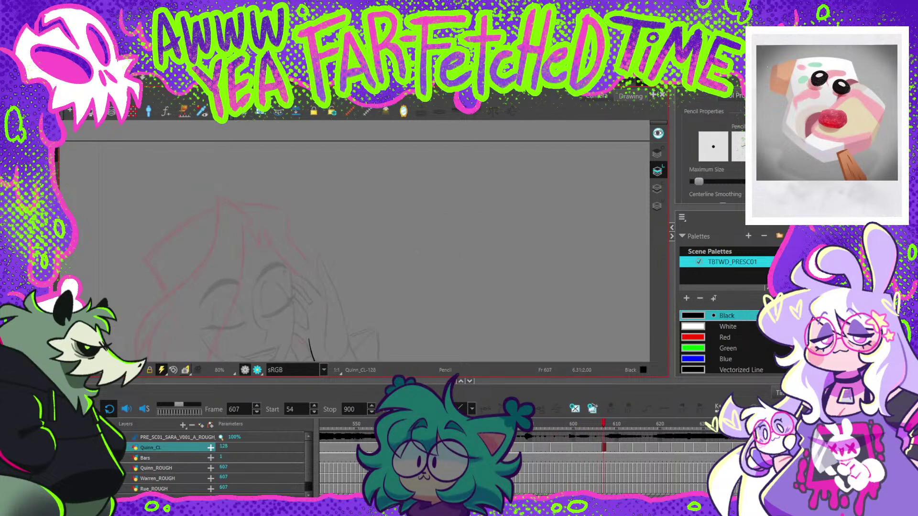
key("comma")
key("comma")
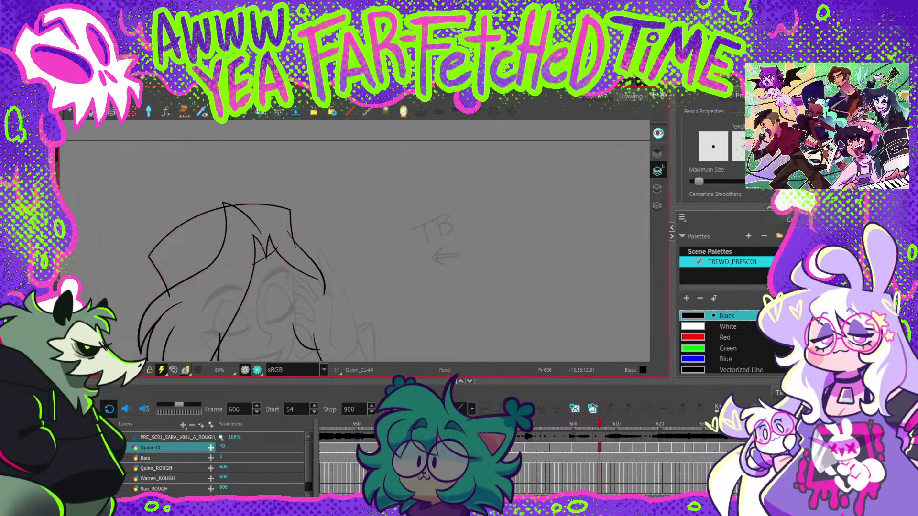
Step: Copy the hair lines from frame 606 into frame 607 and position them over the rough
key("alt+s")
mouse_move(335, 239)
left_mouse_down()
mouse_move(361, 202)
mouse_move(348, 169)
mouse_move(290, 126)
left_mouse_up()
mouse_move(132, 300)
left_mouse_down()
mouse_move(203, 306)
mouse_move(294, 338)
mouse_move(341, 169)
left_mouse_up()
key("ctrl+c")
key(".")
key("ctrl+v")
left_click_drag(297, 200, 304, 213)
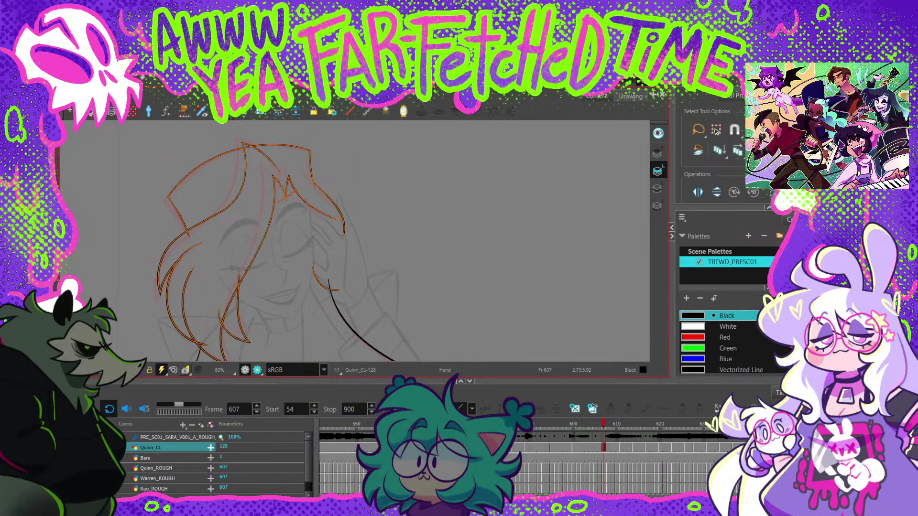
key("Escape")
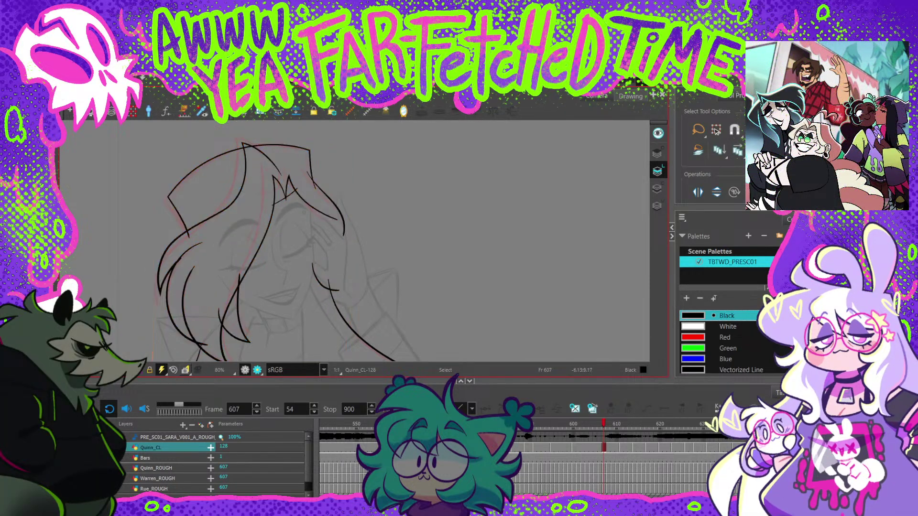
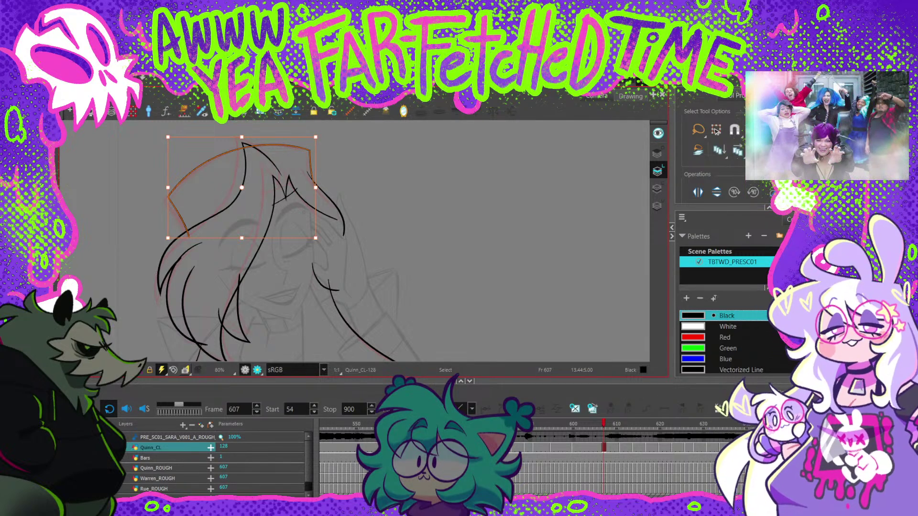
Step: Move the crown outline's corner on the raised-hand side inward with the Contour Editor, and adjust the top arc to the rough
key("alt+q")
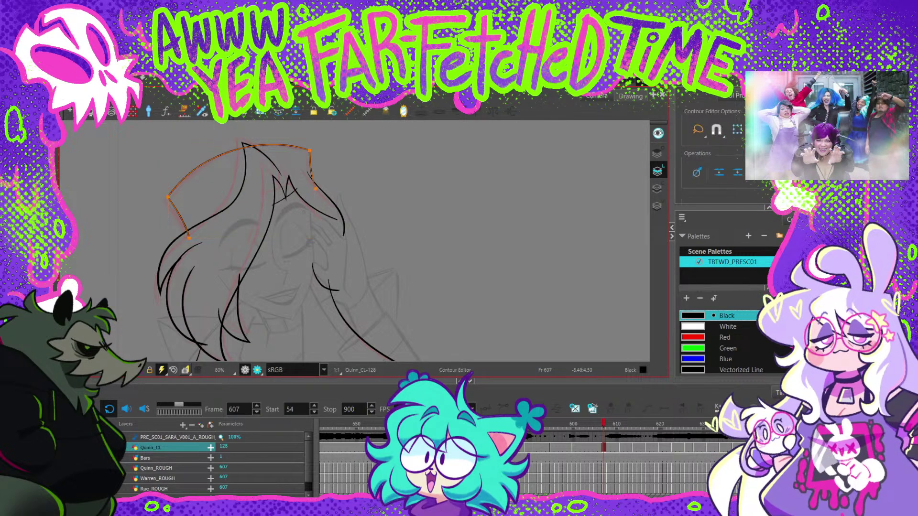
left_click_drag(310, 150, 296, 174)
scroll(301, 175, "up", 2)
left_click(301, 174)
left_click_drag(237, 154, 232, 149)
left_click_drag(77, 252, 75, 251)
key("Escape")
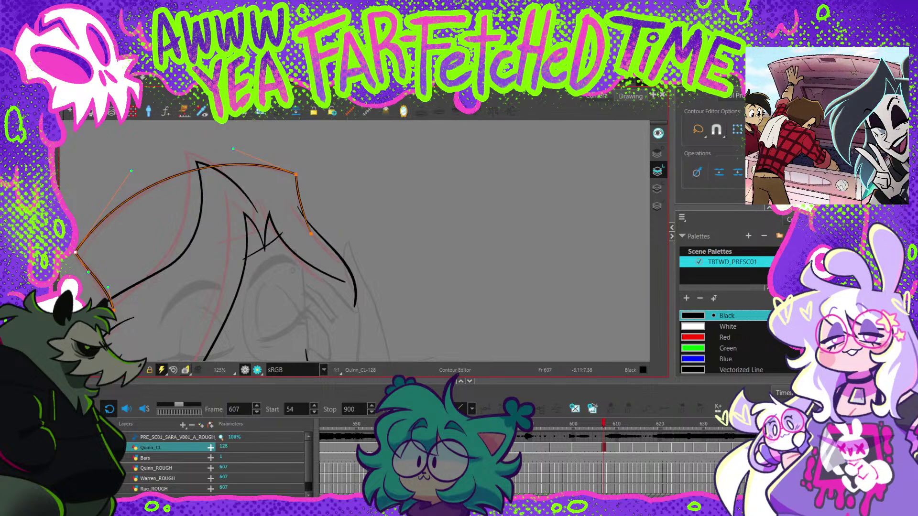
Step: Refine the crown outline's long arc and shift its lower end on the raised-hand side to follow the rough
left_click_drag(131, 171, 141, 166)
key("Escape")
left_click(311, 234)
left_click_drag(311, 234, 306, 231)
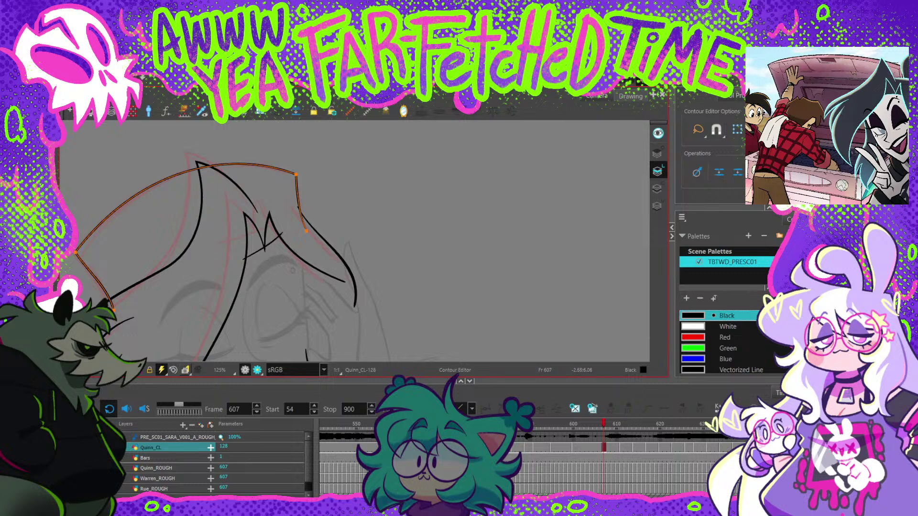
key("Escape")
left_click_drag(94, 272, 124, 259)
left_click(112, 247)
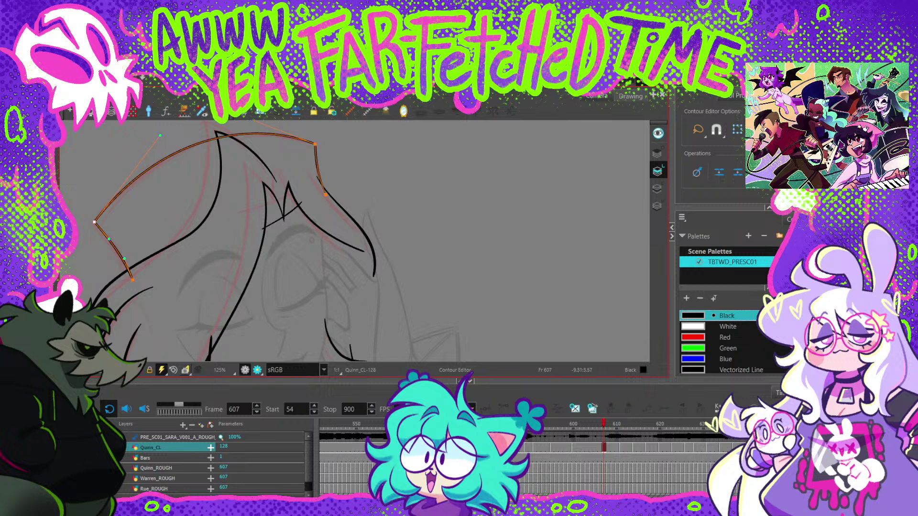
left_click(101, 254)
Step: Move the pointed tip and short end of the parting strand, and reshape its long curve toward the closed eye's side
mouse_move(205, 158)
left_mouse_down()
mouse_move(230, 206)
mouse_move(229, 169)
left_mouse_up()
left_click(240, 180)
mouse_move(301, 230)
left_mouse_down()
mouse_move(303, 221)
mouse_move(292, 222)
left_mouse_up()
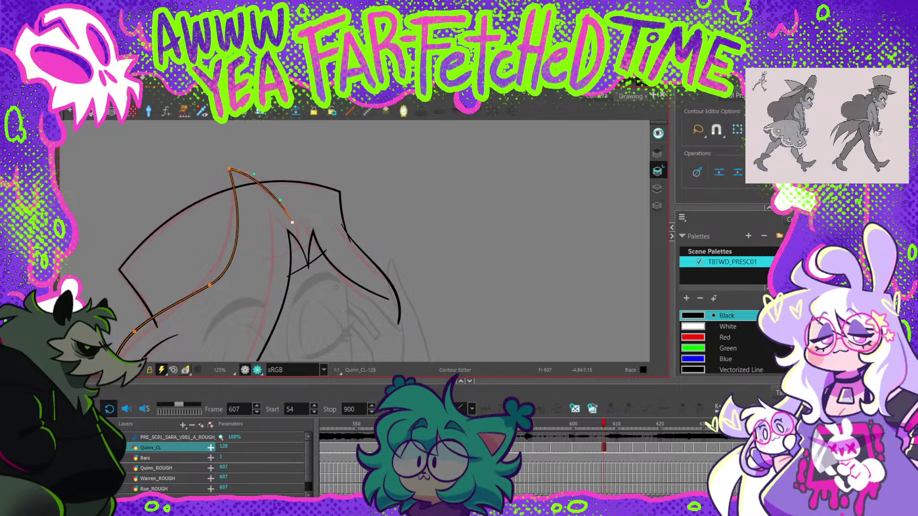
mouse_move(229, 169)
left_mouse_down()
mouse_move(238, 164)
mouse_move(231, 170)
left_mouse_up()
mouse_move(211, 263)
left_mouse_down()
mouse_move(225, 219)
mouse_move(257, 214)
mouse_move(219, 236)
left_mouse_up()
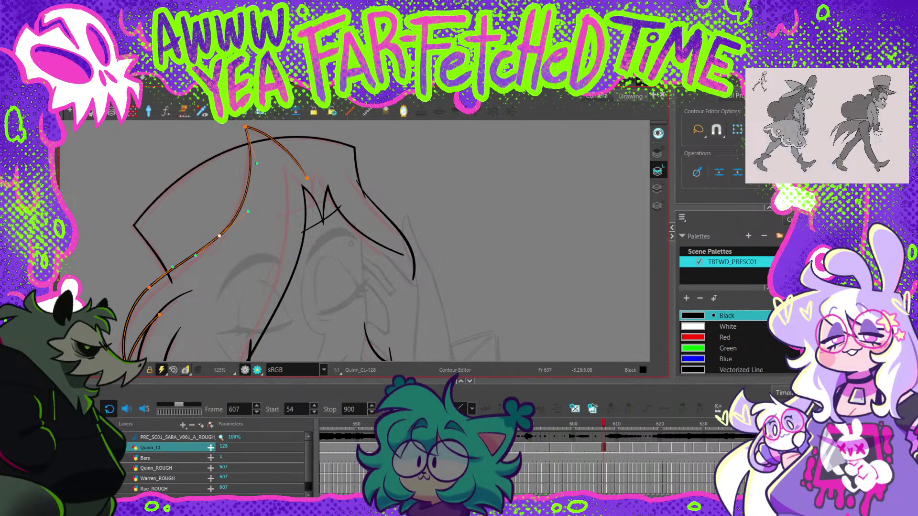
left_click_drag(211, 287, 219, 217)
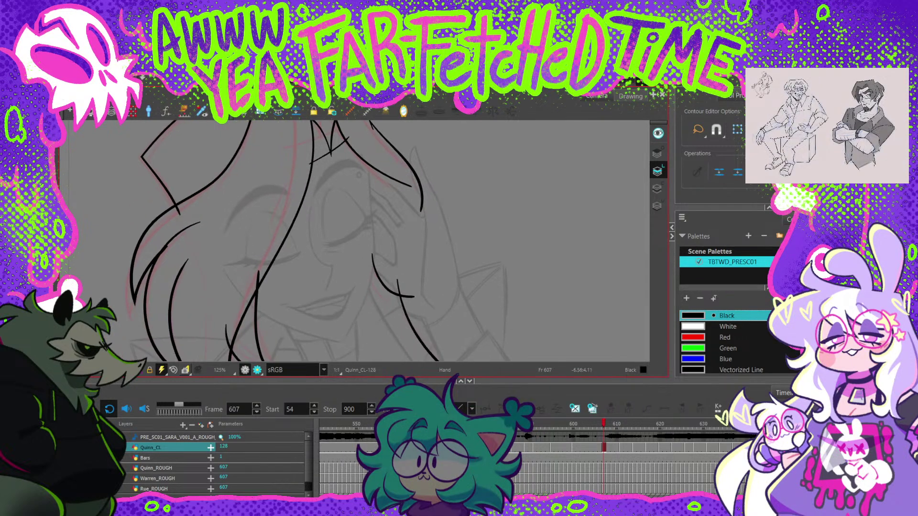
Step: Reshape the curved inner line of the side lock, moving both its upper and lower ends and adjusting its bend
left_click_drag(168, 268, 210, 225)
left_click(242, 177)
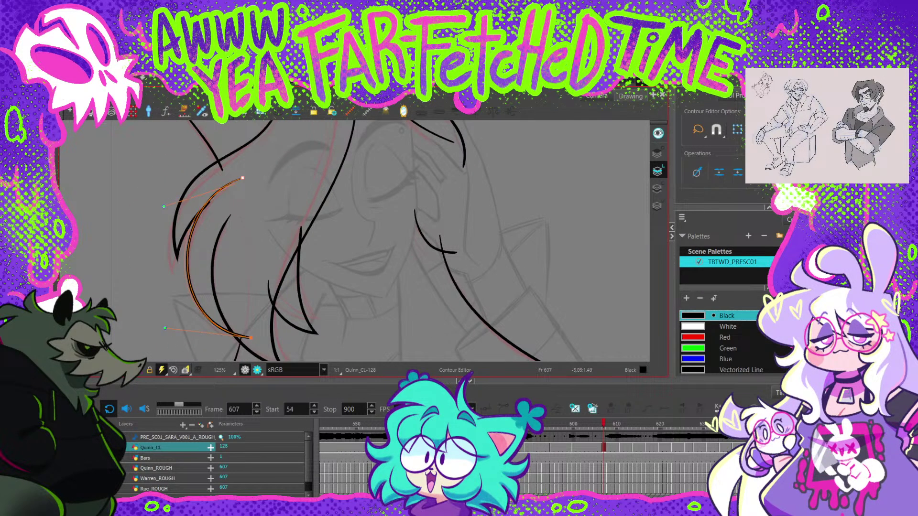
mouse_move(242, 178)
left_mouse_down()
mouse_move(235, 203)
mouse_move(228, 159)
left_mouse_up()
key("space")
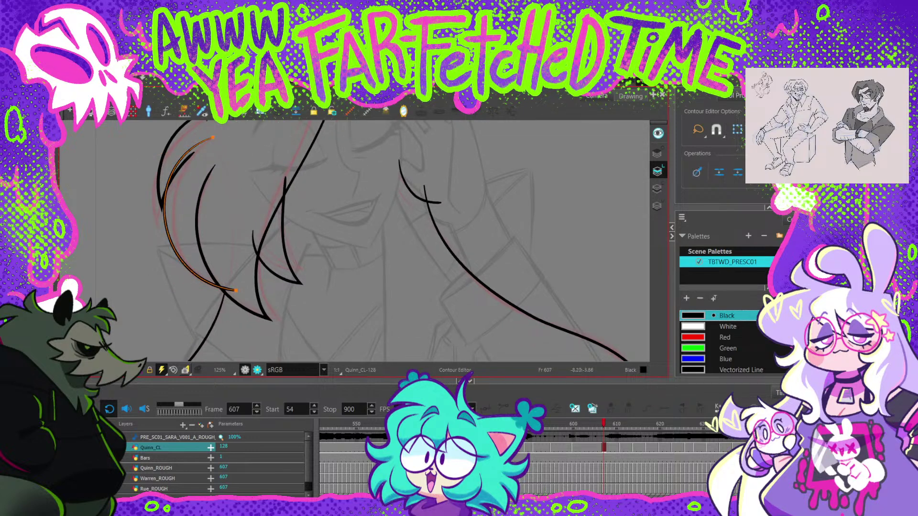
left_click_drag(167, 225, 175, 230)
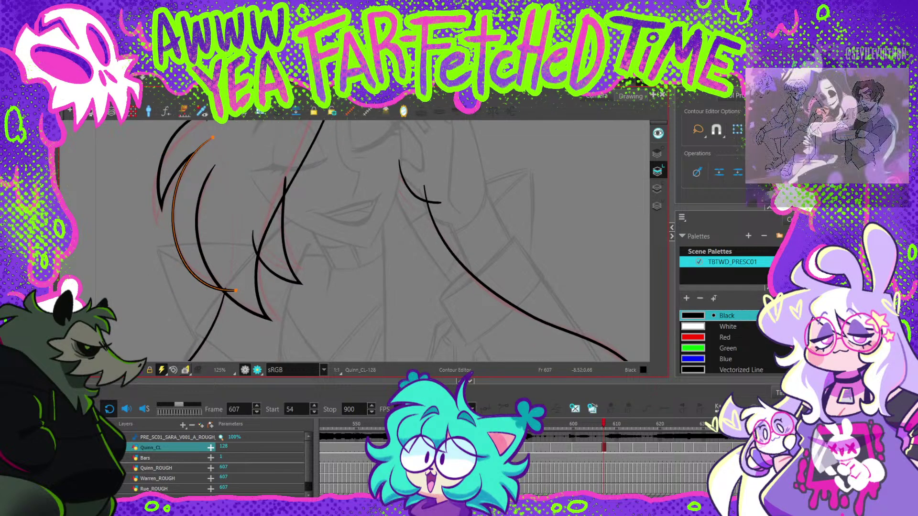
left_click_drag(236, 290, 234, 275)
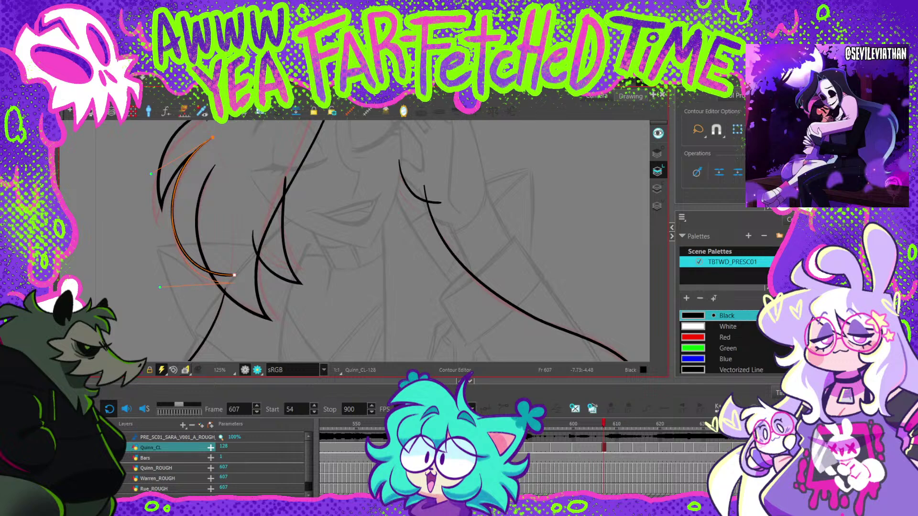
left_click_drag(151, 174, 170, 193)
Step: Adjust the pointed tip of the outermost side lock and smooth its outer curve below the crown outline
key("space")
left_click(173, 230)
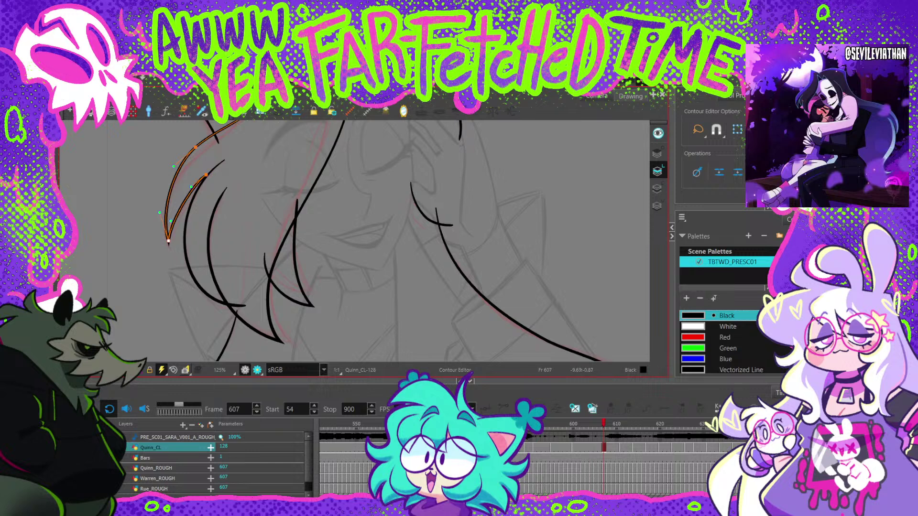
left_click_drag(168, 241, 178, 286)
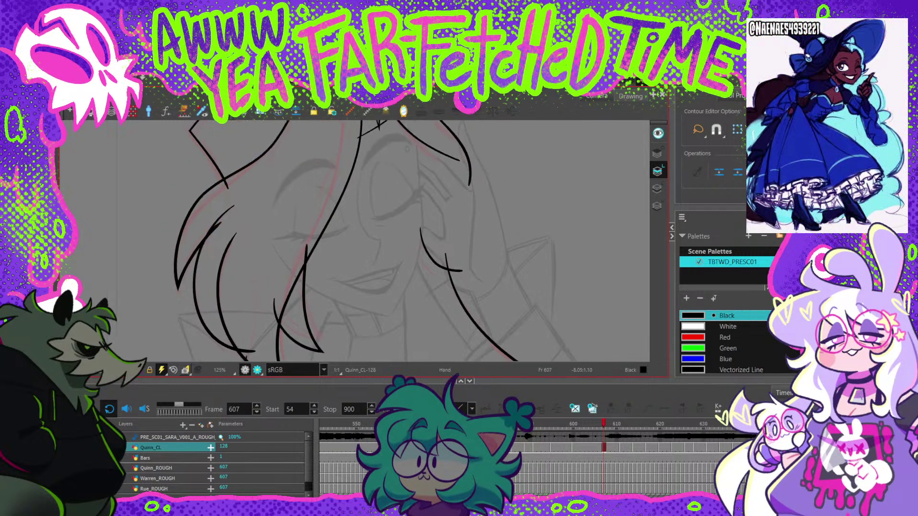
left_click_drag(240, 210, 204, 249)
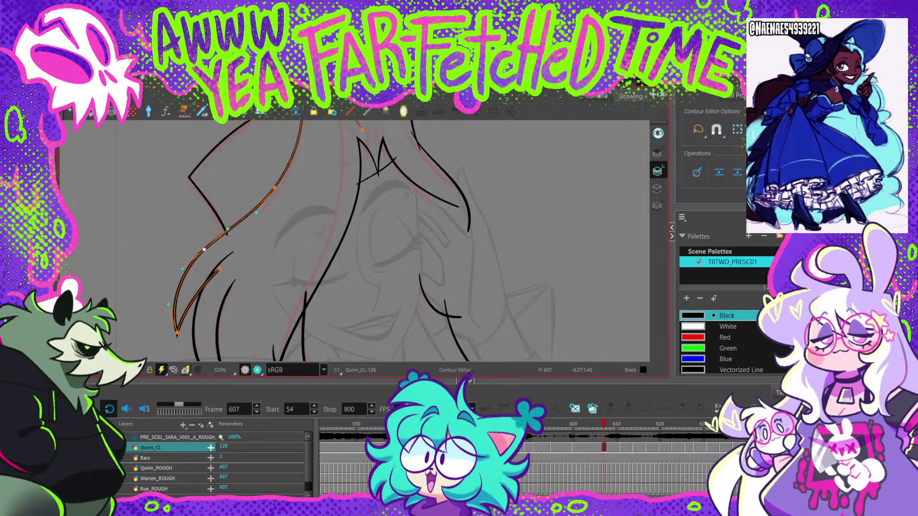
left_click(297, 222)
scroll(299, 221, "down", 1)
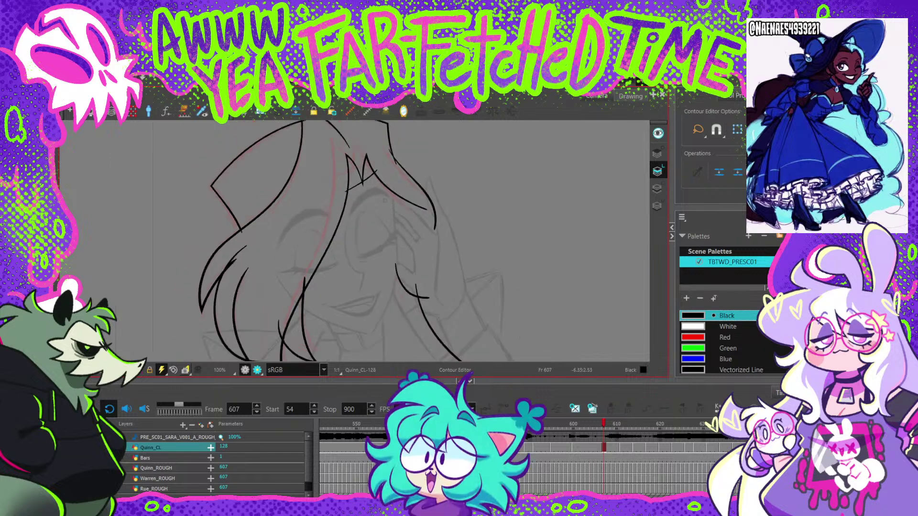
Step: Adjust the long front strand's lower tip and the curves on both sides of it to match the rough
mouse_move(385, 201)
left_mouse_down()
mouse_move(366, 242)
mouse_move(344, 163)
left_mouse_up()
left_click(208, 230)
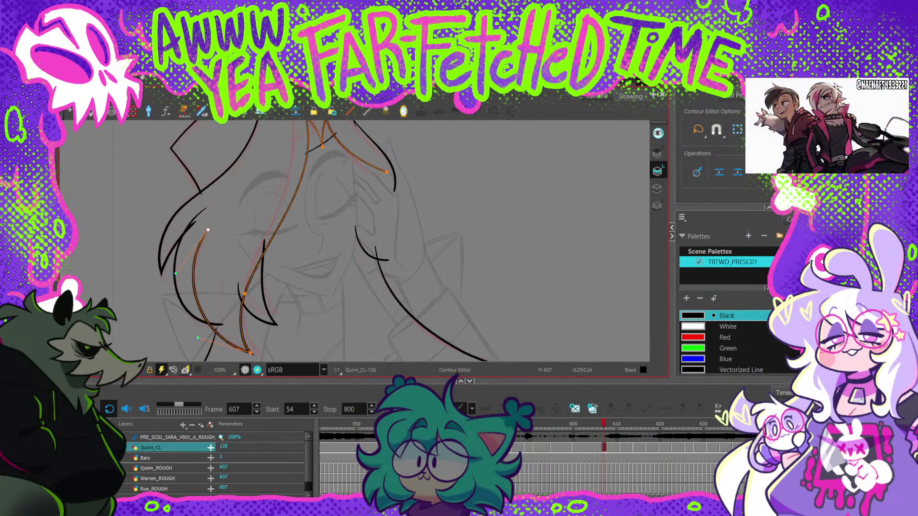
left_click_drag(206, 236, 198, 201)
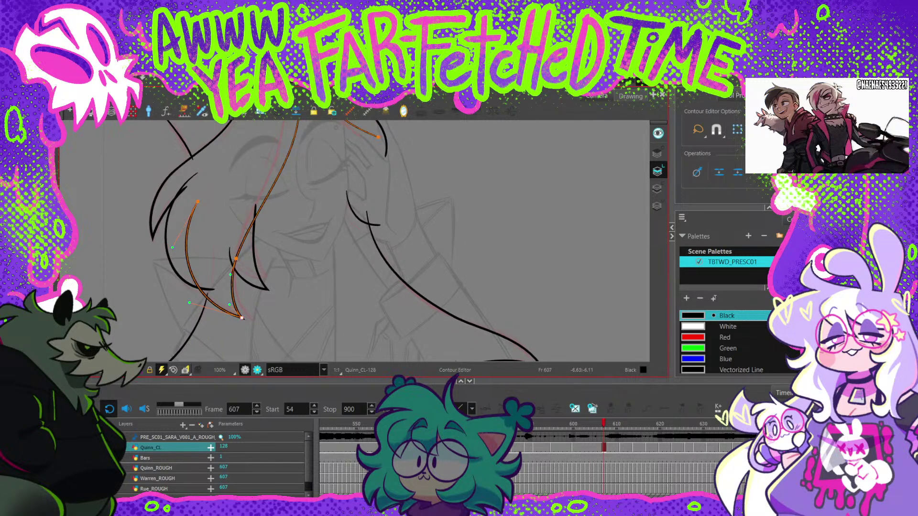
left_click_drag(242, 318, 251, 318)
left_click_drag(190, 299, 189, 303)
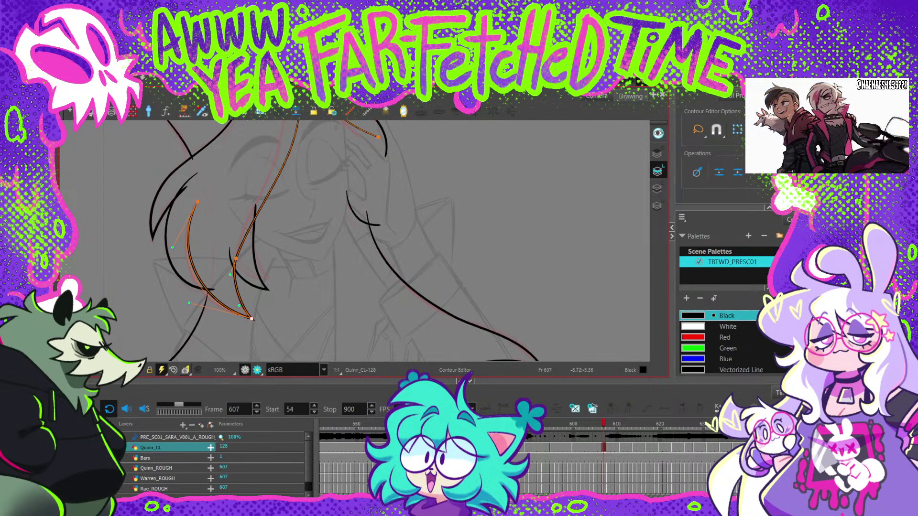
left_click(236, 259)
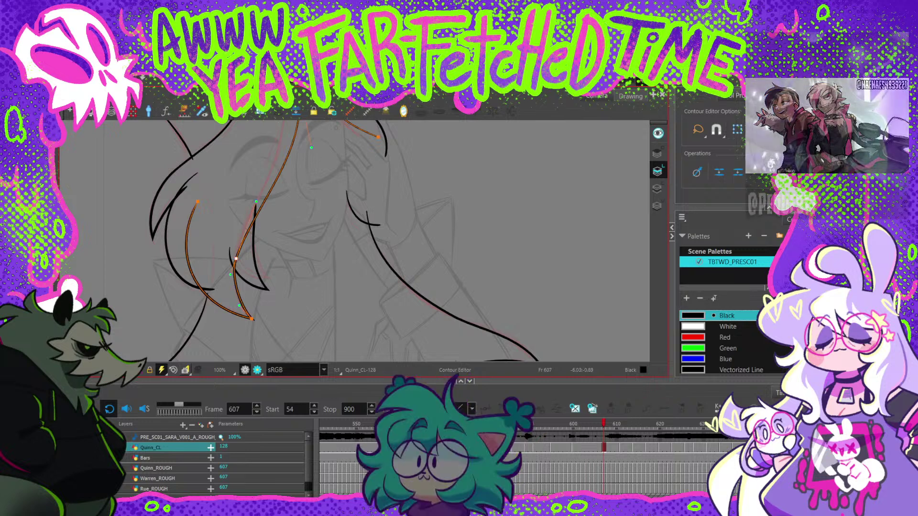
left_click_drag(243, 238, 239, 234)
mouse_move(258, 201)
left_mouse_down()
mouse_move(239, 249)
mouse_move(243, 305)
left_mouse_up()
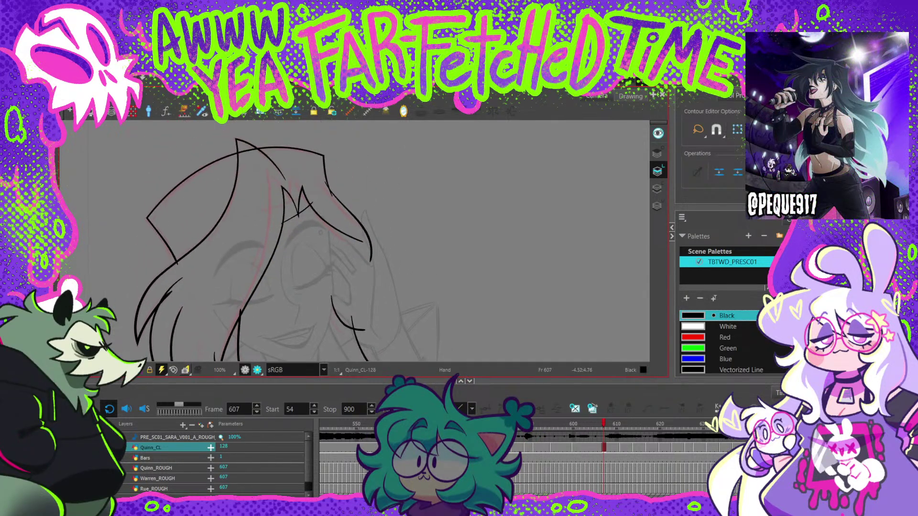
Step: Move the peak of the forked parting above the forehead to match the rough
left_click_drag(282, 187, 266, 174)
mouse_move(289, 254)
left_mouse_down()
mouse_move(276, 208)
mouse_move(258, 285)
left_mouse_up()
scroll(272, 213, "up", 2)
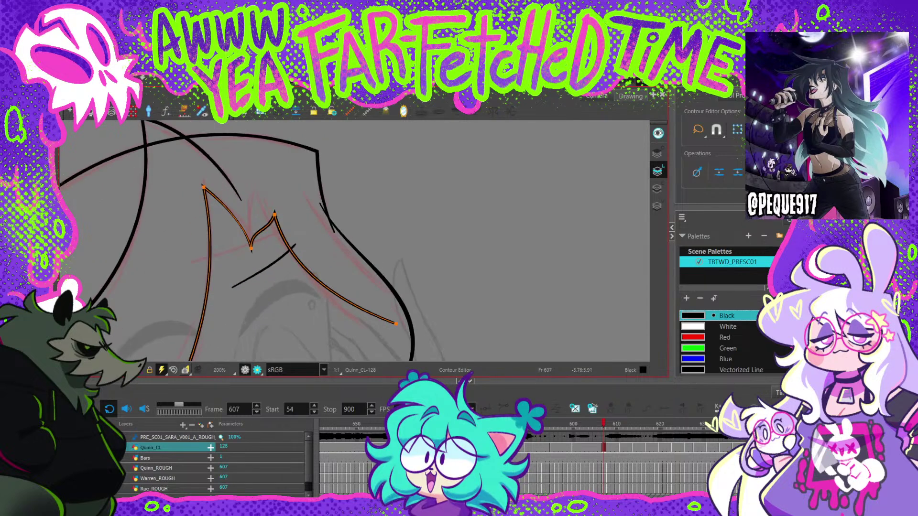
Step: Reshape the M-shaped bangs contour on frame 607, repositioning its inner valley, right peak and lower right end
left_click_drag(251, 248, 216, 187)
left_click(266, 231)
scroll(261, 231, "down", 1)
left_click(210, 155)
left_click_drag(211, 155, 210, 152)
left_click_drag(224, 195, 226, 200)
left_click_drag(323, 260, 308, 265)
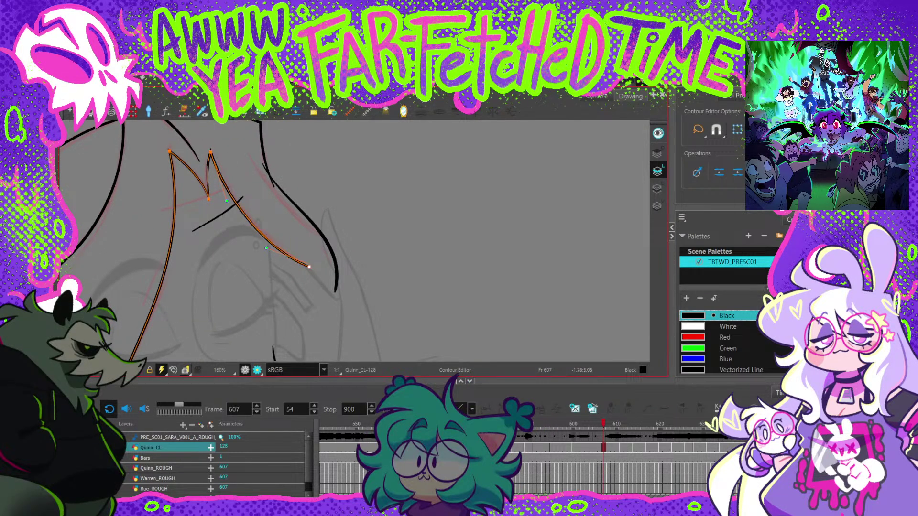
left_click(229, 180)
left_click(209, 192)
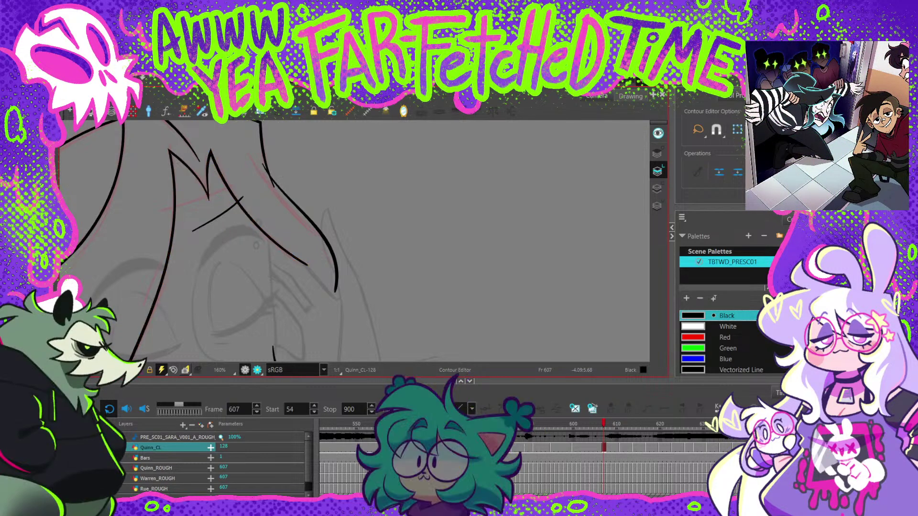
Step: Reshape the short line crossing the M-shaped bangs so it spans both sides of the inner valley
key("1")
key("1")
key("space")
mouse_move(216, 250)
left_mouse_down()
mouse_move(252, 173)
mouse_move(302, 141)
left_mouse_up()
left_click_drag(221, 218, 217, 207)
left_click_drag(233, 304, 235, 293)
left_click_drag(195, 261, 199, 249)
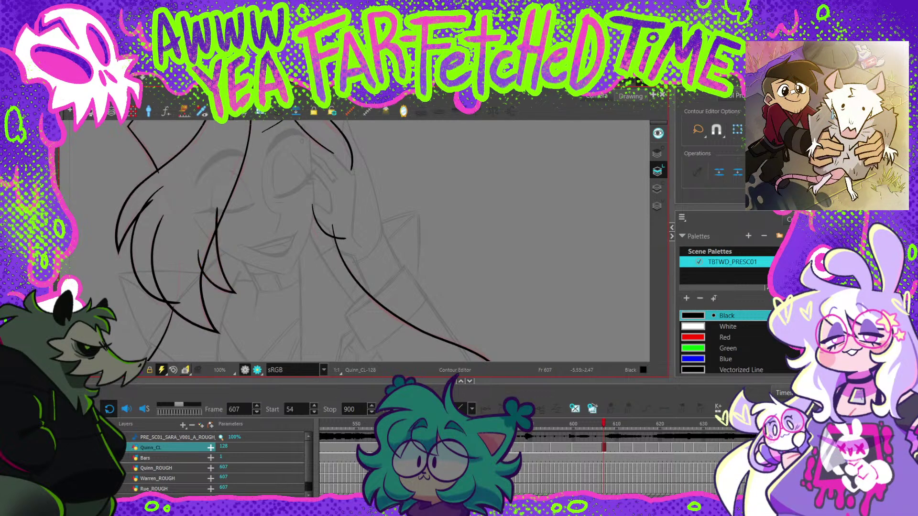
left_click_drag(275, 131, 203, 223)
key("2")
left_click(247, 228)
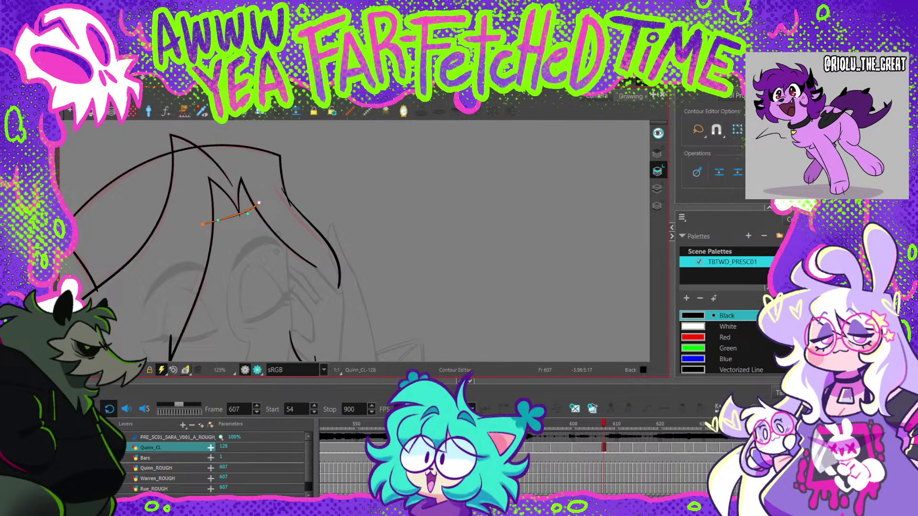
key("Escape")
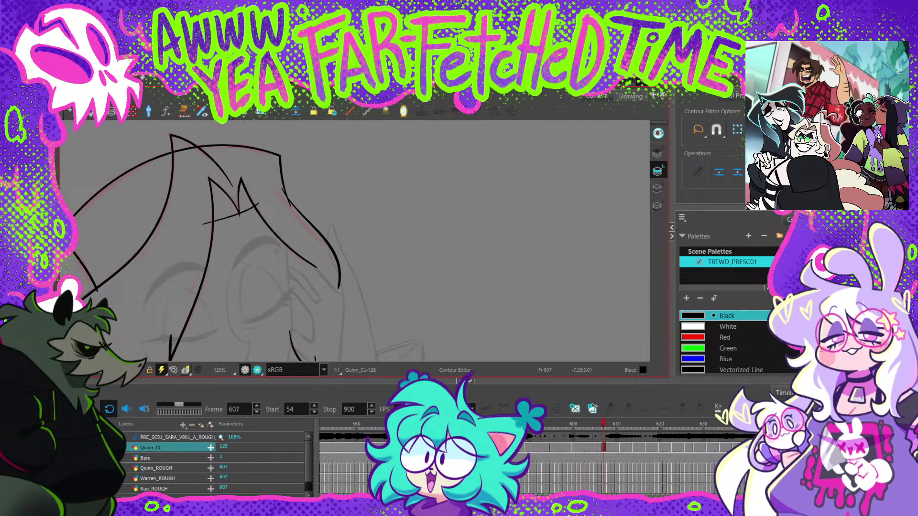
Step: Reshape the outer right hair strand's contour, adjusting its upper end, bend and lower tip to follow the rough sketch
left_click(338, 288)
left_click_drag(287, 214, 295, 227)
left_click(270, 180)
left_click_drag(360, 239, 341, 238)
left_click_drag(334, 285, 337, 285)
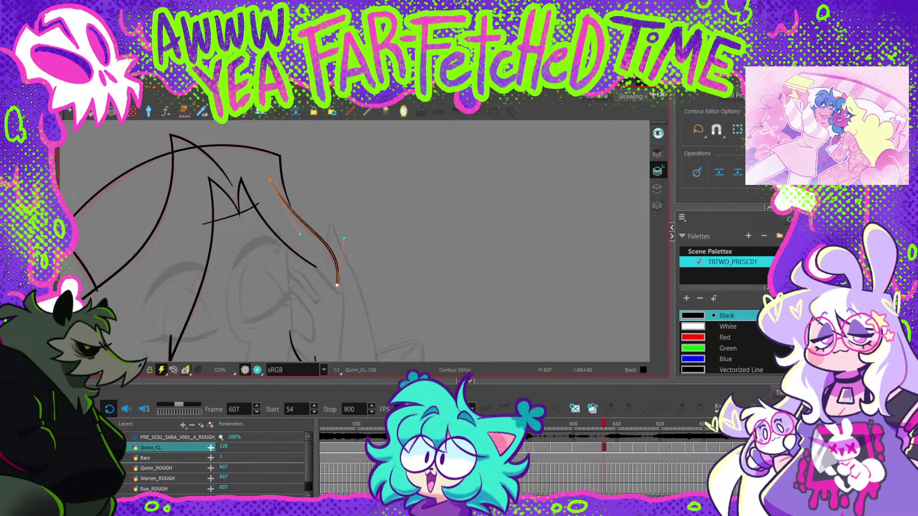
left_click(283, 182)
left_click_drag(291, 206, 293, 218)
left_click(301, 193)
Step: Adjust the upper end and curve of the short strand beside the cheek
key("1")
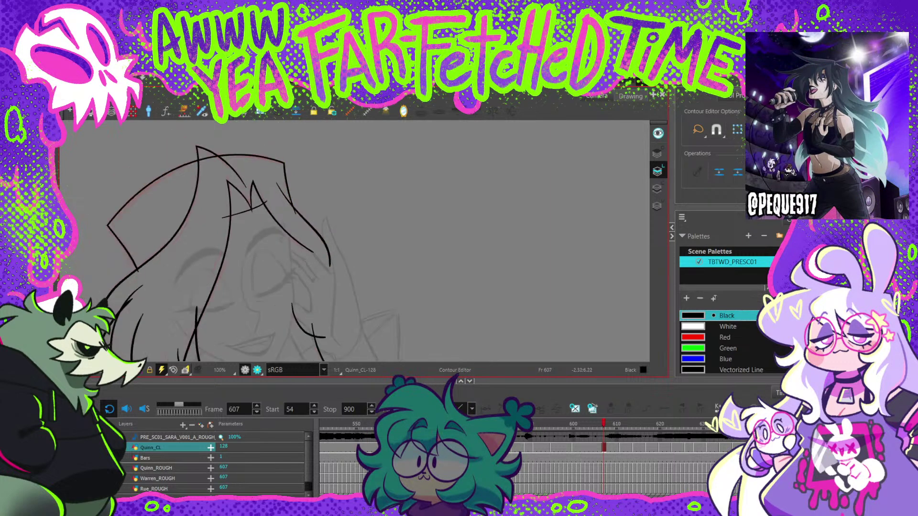
left_click_drag(287, 239, 293, 169)
left_click(301, 251)
left_click_drag(297, 234, 292, 236)
left_click(308, 261)
key("ctrl+z")
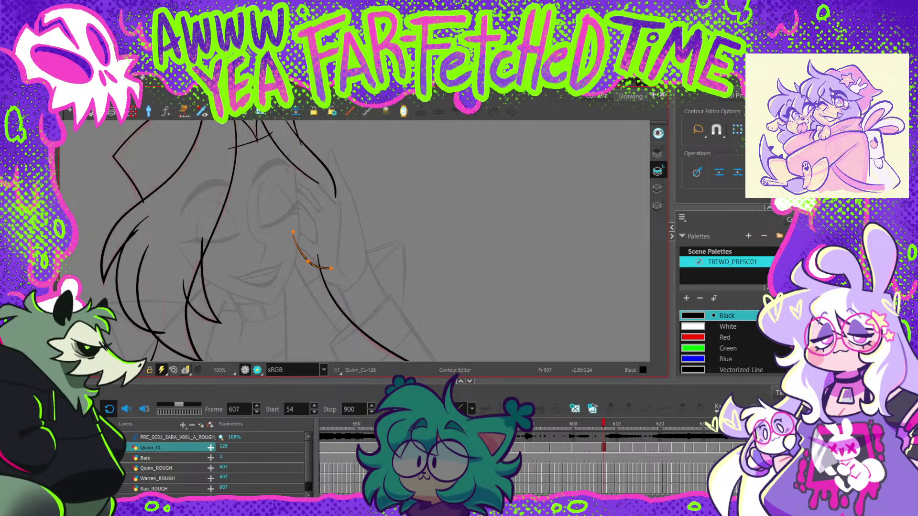
left_click(308, 261)
key("Escape")
left_click(314, 265)
key("Escape")
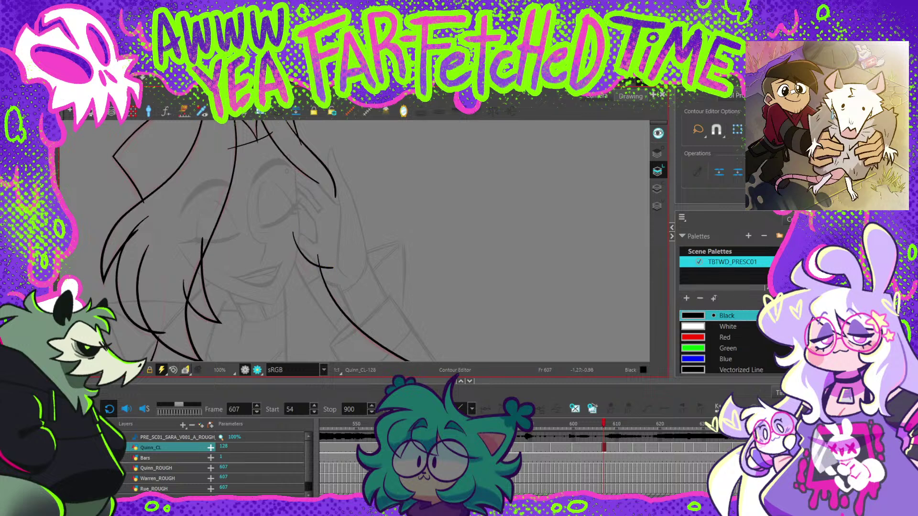
Step: Draw a second short curved pencil stroke beside the cheek strand to complete the small hair lock
mouse_move(335, 239)
left_mouse_down()
mouse_move(288, 207)
mouse_move(307, 243)
mouse_move(300, 232)
mouse_move(291, 284)
left_mouse_up()
key("alt+/")
key("2")
key("2")
key("ctrl+z")
mouse_move(252, 231)
left_mouse_down()
mouse_move(268, 264)
mouse_move(314, 285)
left_mouse_up()
key("1")
key("1")
key("1")
key("1")
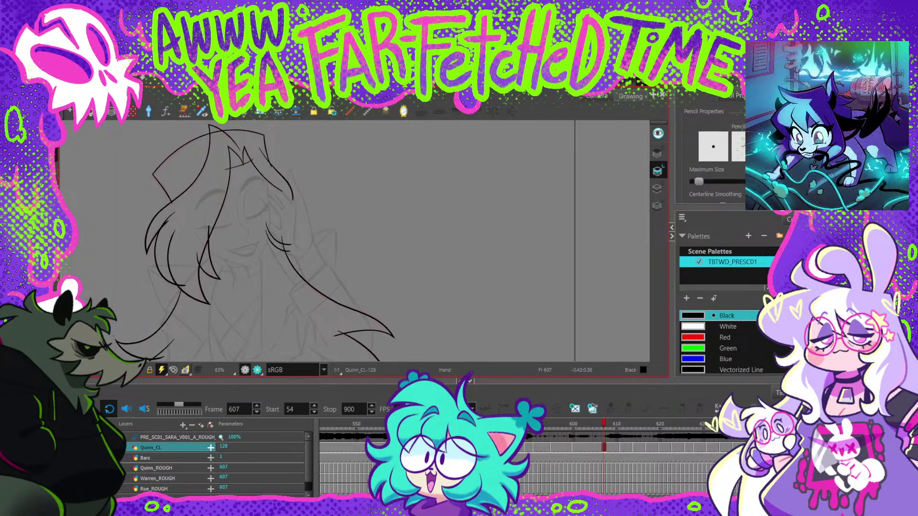
left_click_drag(269, 225, 286, 237)
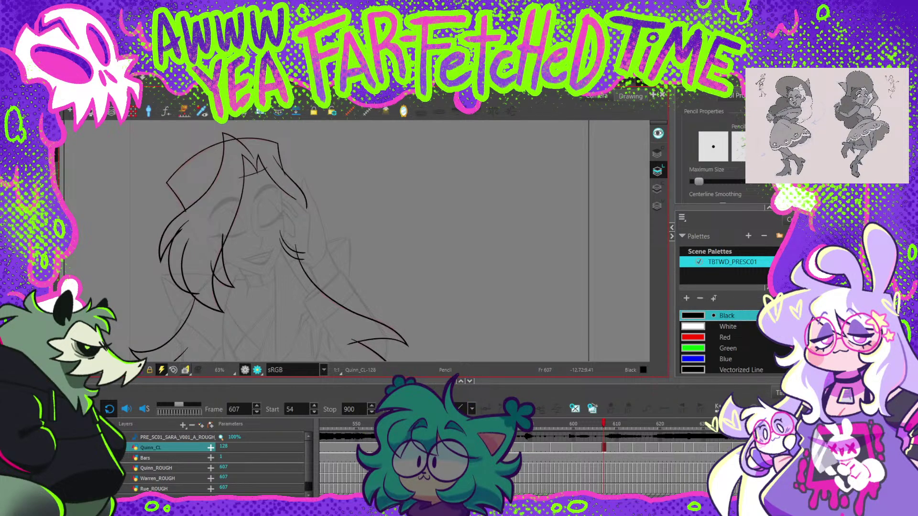
Step: Flip through the frames from 607 to 616 to compare the Quinn_CL line art with the rough poses
key(".")
key(".")
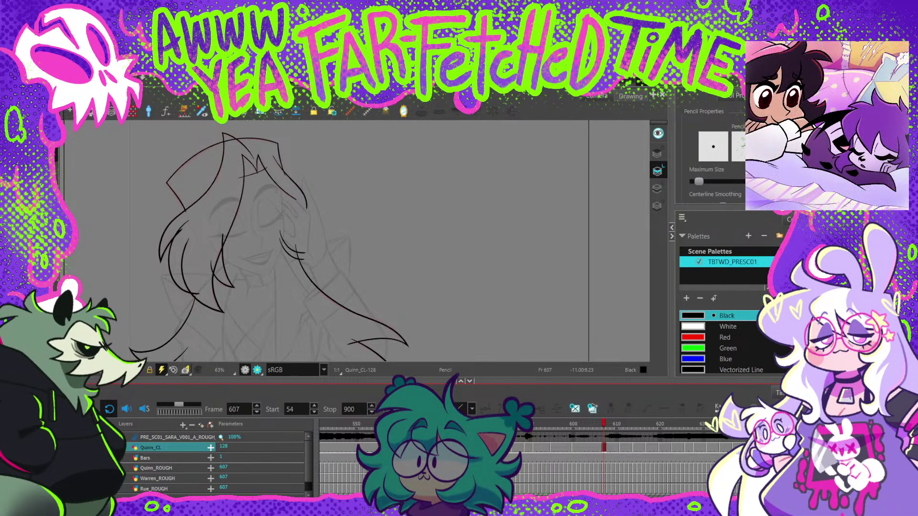
key("alt+s")
left_click_drag(354, 221, 399, 239)
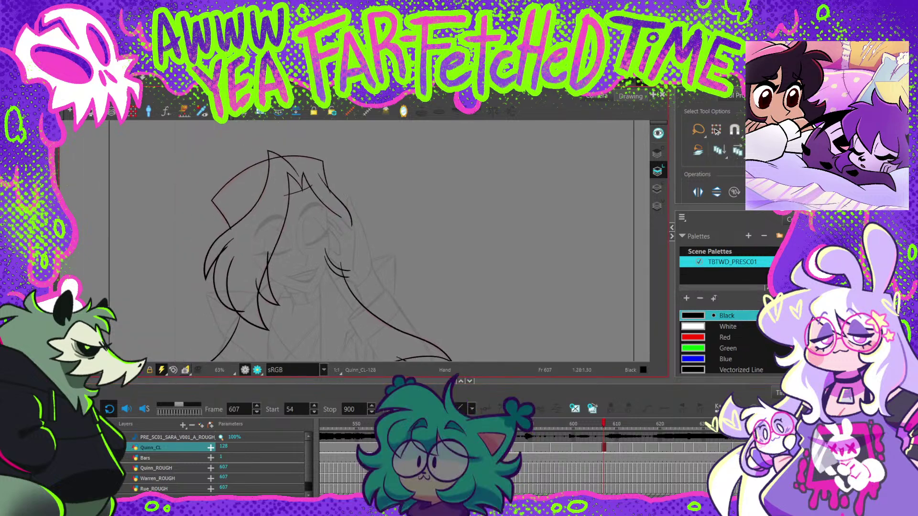
key("period")
key("period")
key("period")
key("period")
key("period")
key("period")
key("period")
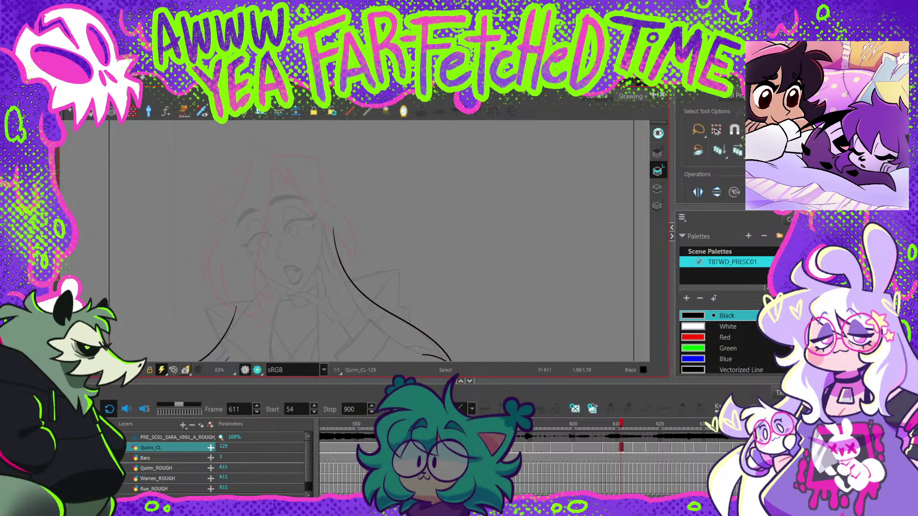
key("comma")
key("comma")
key("comma")
key("comma")
key("comma")
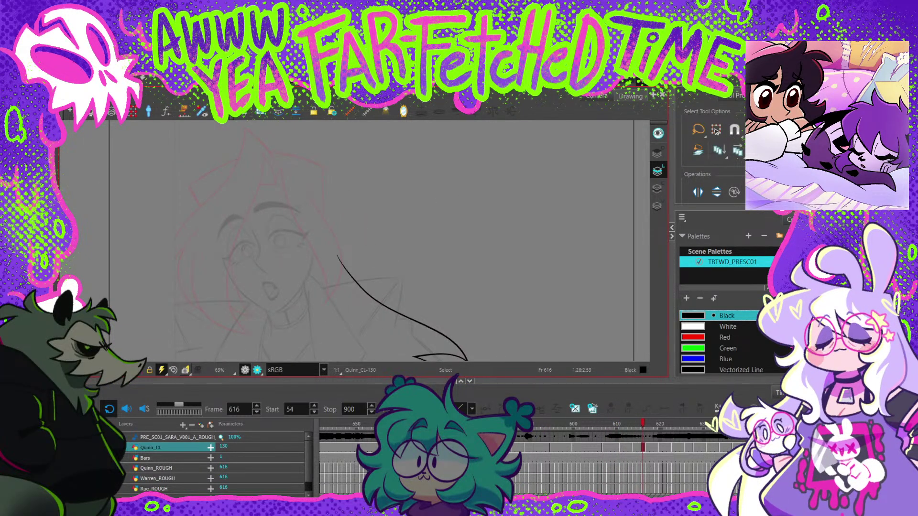
key("period")
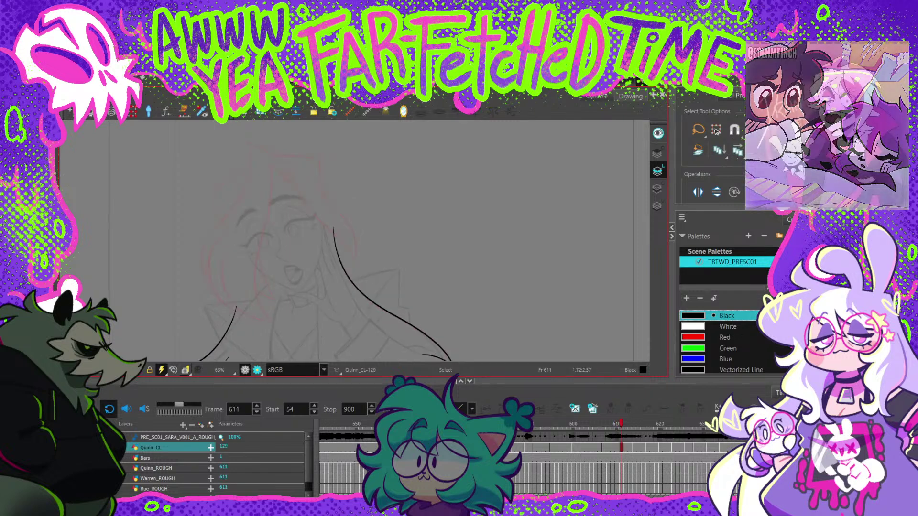
key("comma")
key("period")
key("comma")
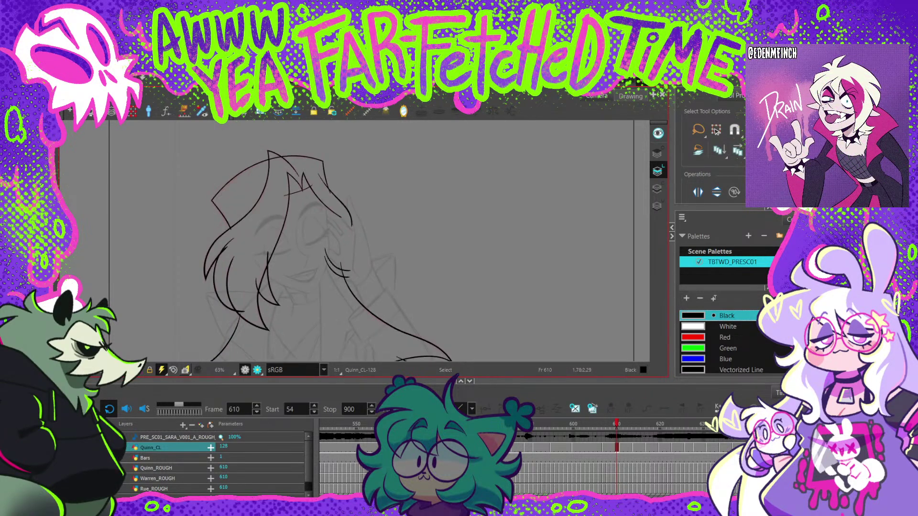
key("period")
key("comma")
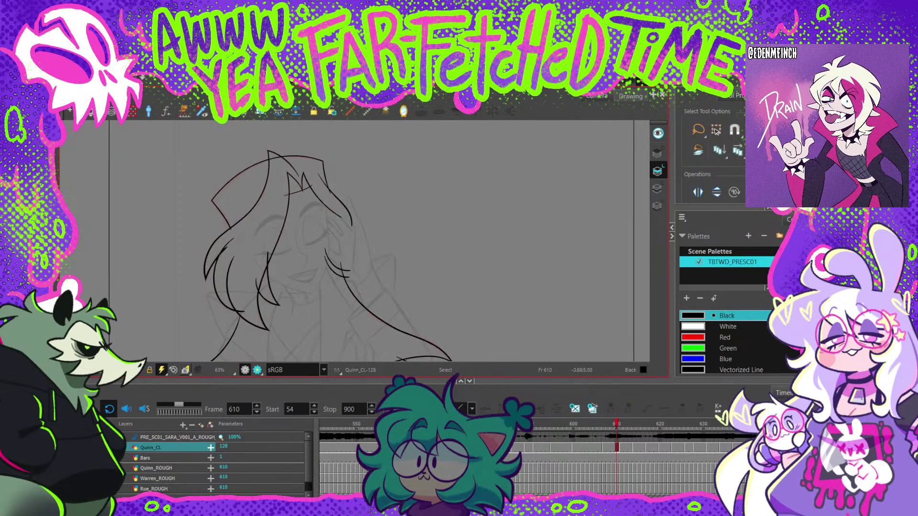
Step: Copy the head's hair lines from frame 610, paste them into frame 611 and shift them left over the rough sketch
mouse_move(211, 146)
left_mouse_down()
mouse_move(178, 225)
mouse_move(294, 233)
mouse_move(354, 173)
left_mouse_up()
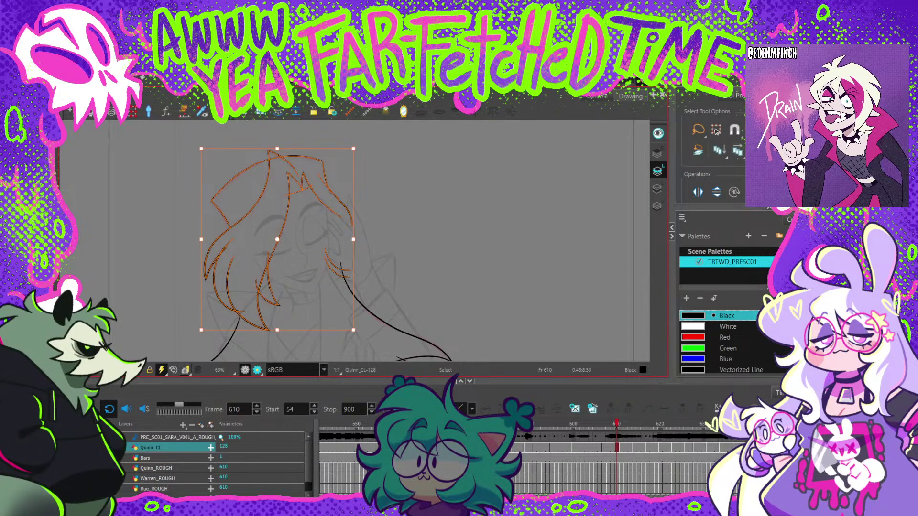
key("ctrl+c")
key("period")
key("ctrl+v")
key("Escape")
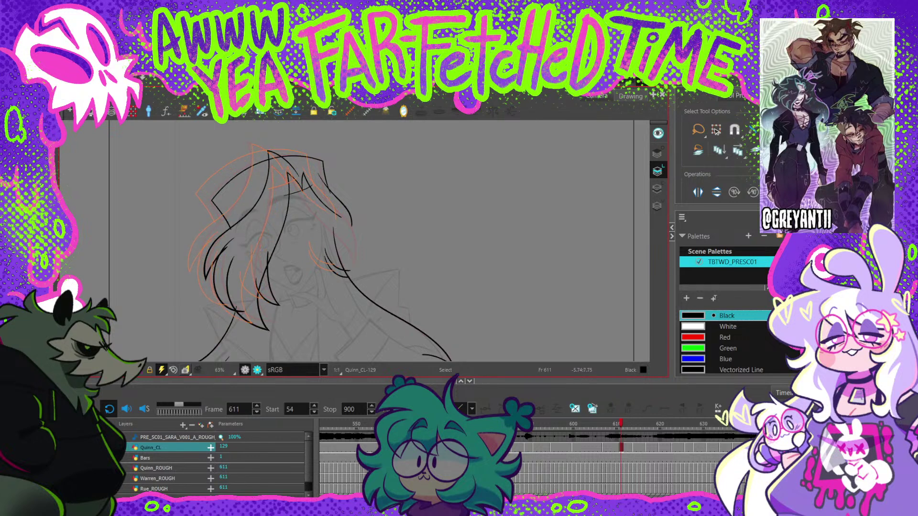
left_click_drag(277, 152, 276, 151)
key("Escape")
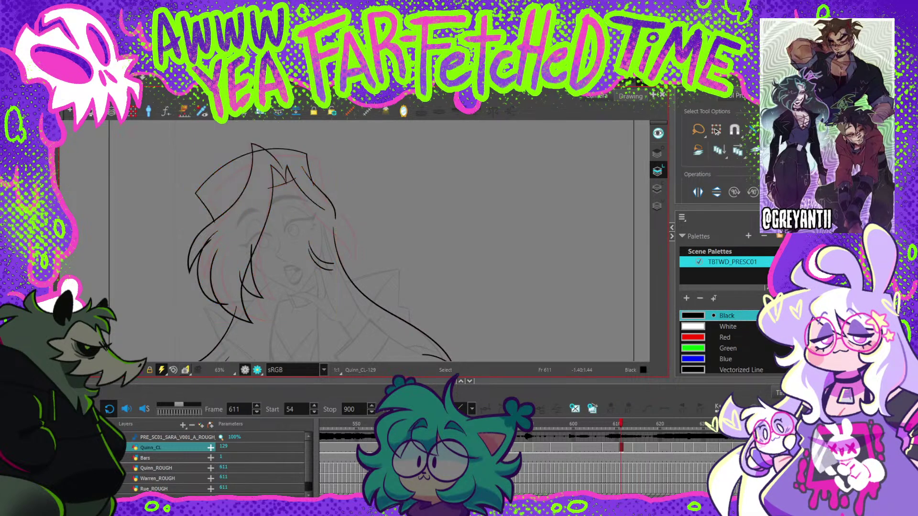
Step: Move the angular outline at the top of the head to the right on frame 611
left_click(220, 169)
key("2")
left_click_drag(273, 159, 274, 159)
left_click_drag(332, 143, 332, 140)
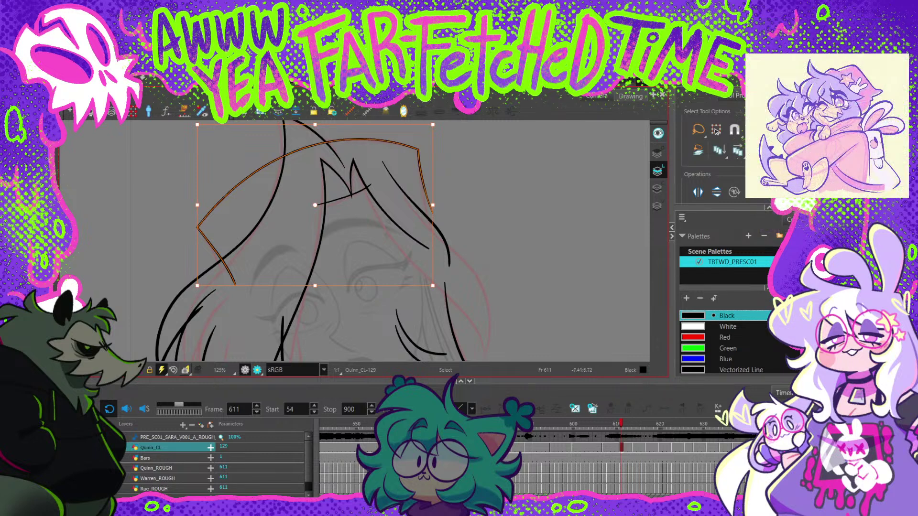
scroll(364, 170, "down", 1)
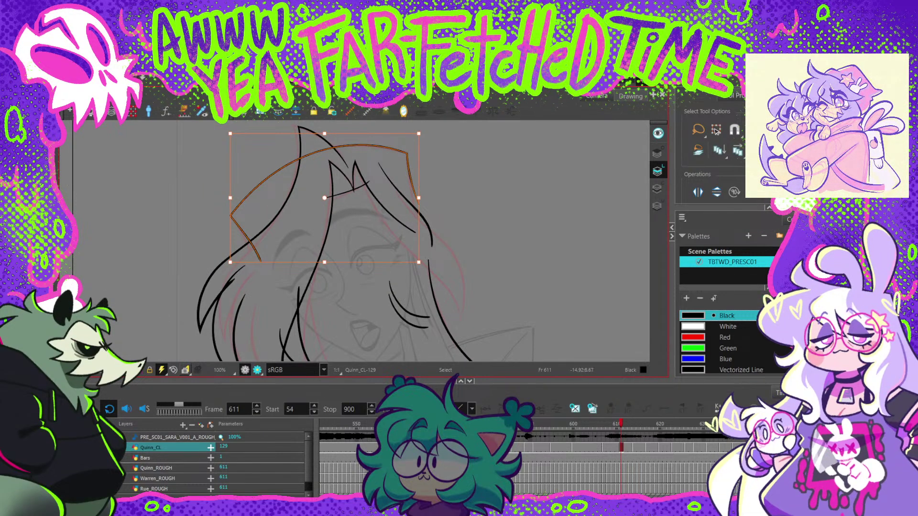
Step: Delete the outer right hair strand and adjust the peak of the large left hair lock
key("Escape")
key("Delete")
left_click_drag(465, 276, 436, 283)
key("alt+q")
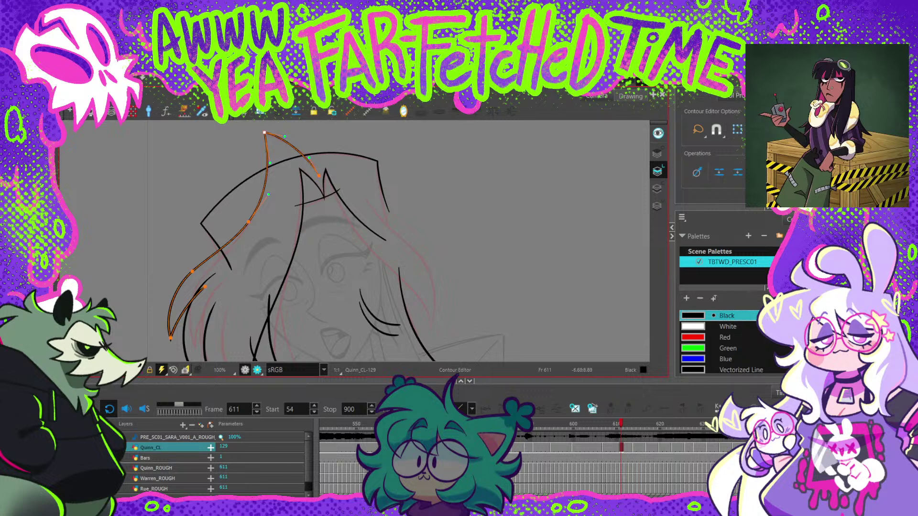
Step: Move the small pointed lock beside the long front strand to the right and reshape its two upper ends
key("space")
mouse_move(397, 333)
left_mouse_down()
mouse_move(421, 299)
mouse_move(421, 223)
mouse_move(370, 257)
left_mouse_up()
key("alt+s")
left_click(249, 279)
key("Escape")
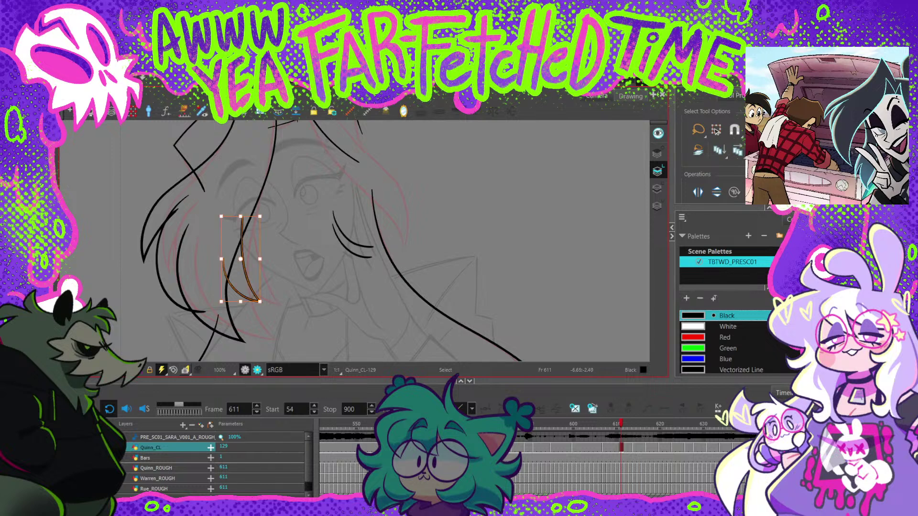
left_click_drag(249, 279, 265, 283)
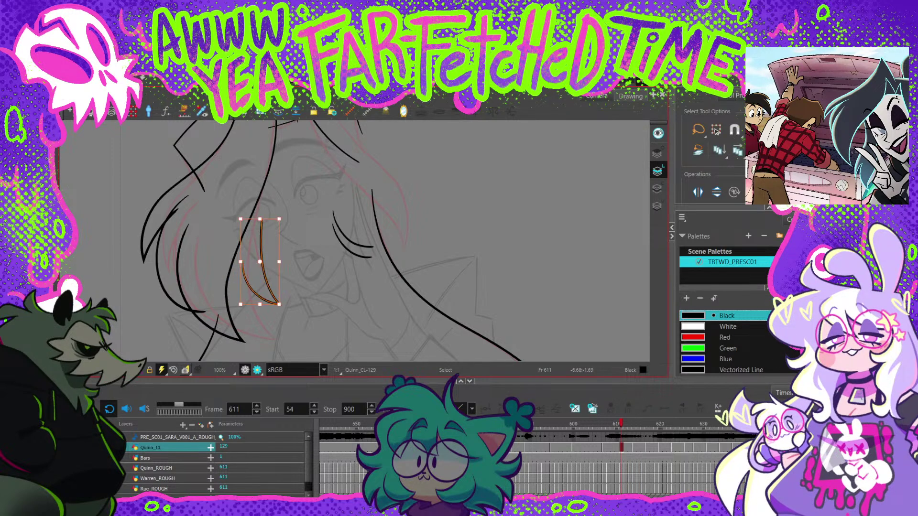
key("alt+q")
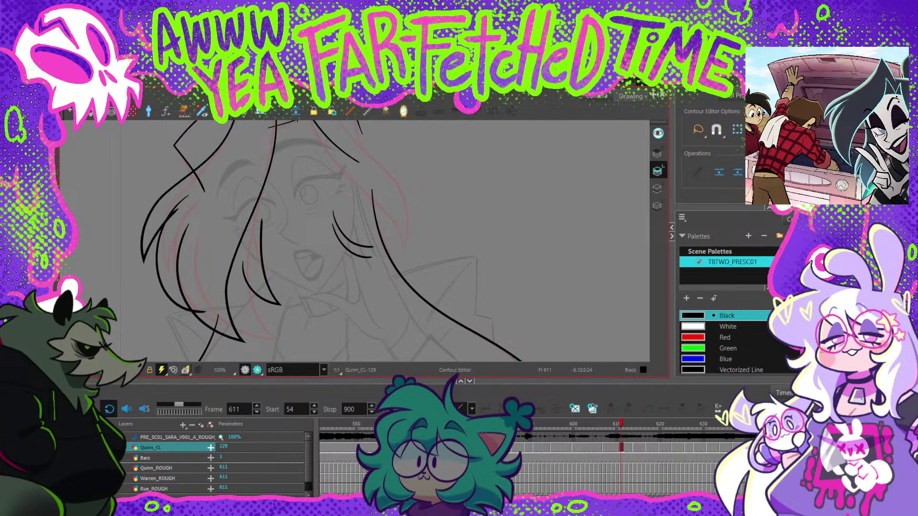
left_click(262, 261)
left_click_drag(252, 249, 239, 269)
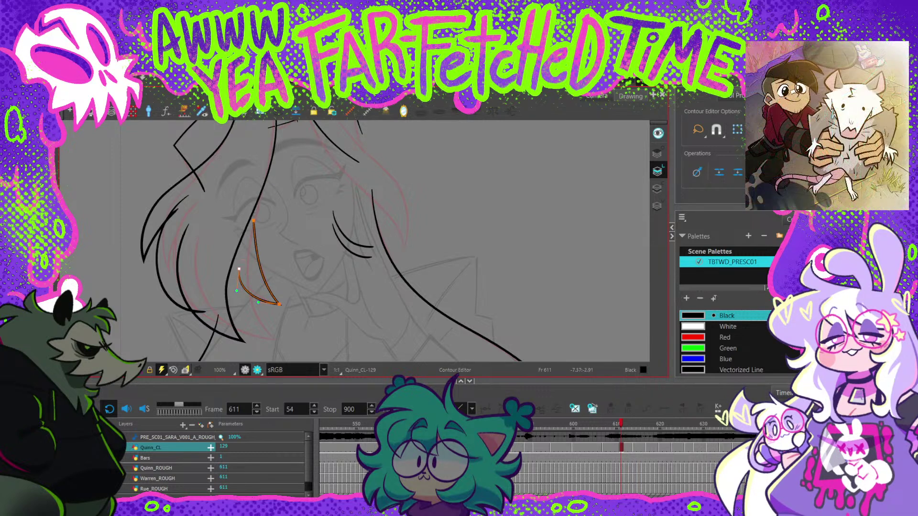
Step: Refine the right peak of the M-shaped bangs on frame 611 to match the rough sketch
left_click_drag(295, 222, 304, 308)
key("2")
left_click(298, 188)
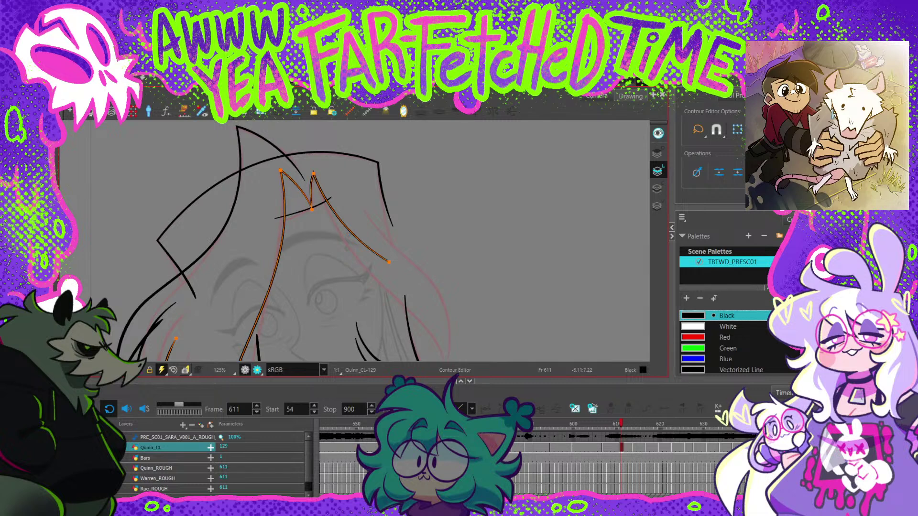
left_click(324, 168)
left_click(314, 174)
left_click(299, 172)
left_click_drag(313, 174, 276, 167)
key("1")
left_click_drag(352, 225, 346, 224)
left_click(338, 207)
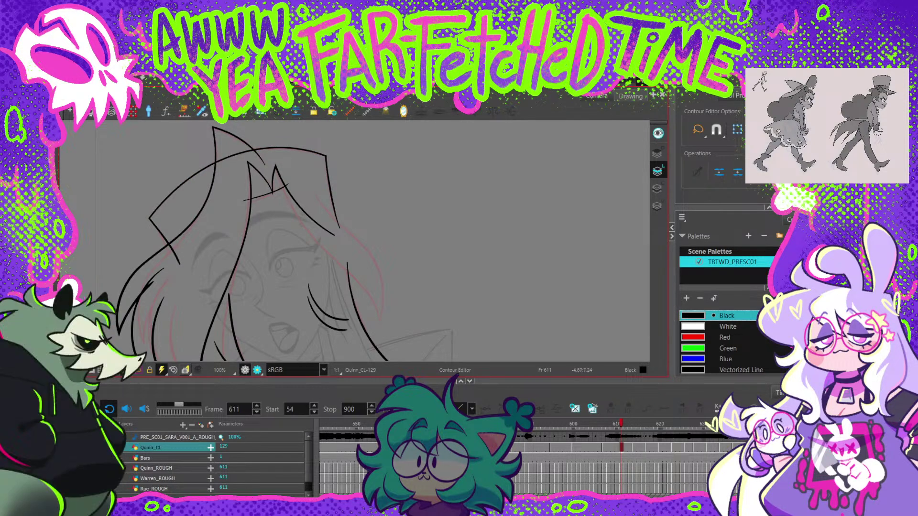
Step: Extend the lower right end of the M-shaped bangs downward
key("2")
left_click(275, 164)
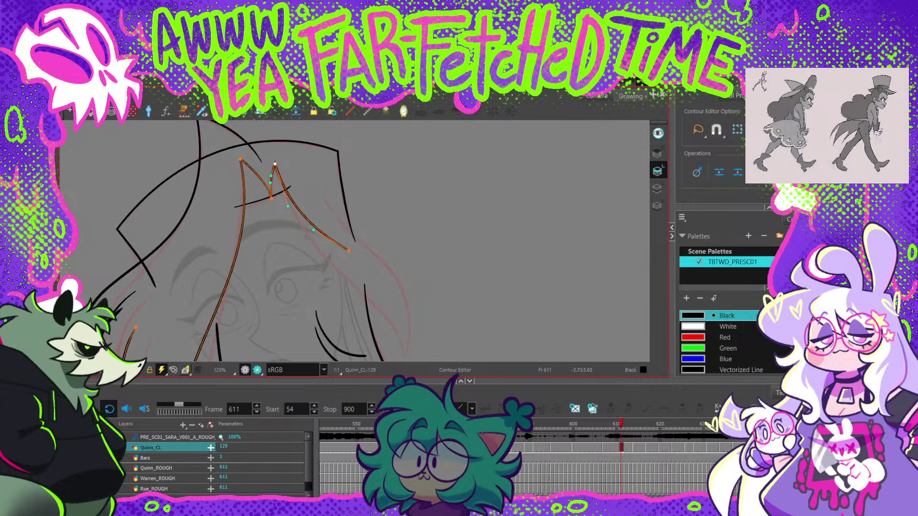
left_click_drag(348, 251, 350, 280)
key("Escape")
left_click_drag(354, 239, 287, 199)
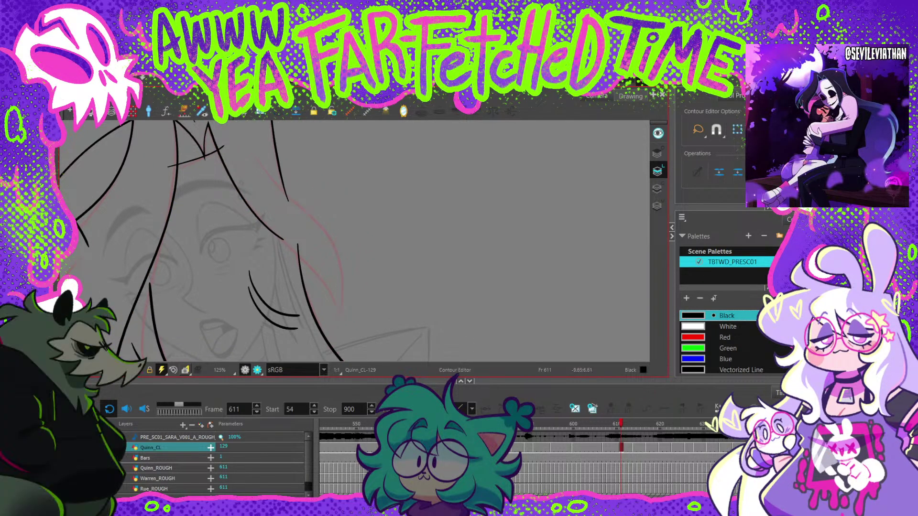
Step: Draw the right lock of the bangs with two pencil curves meeting in a point beside the face on frame 611
key("alt+/")
left_click_drag(283, 239, 335, 303)
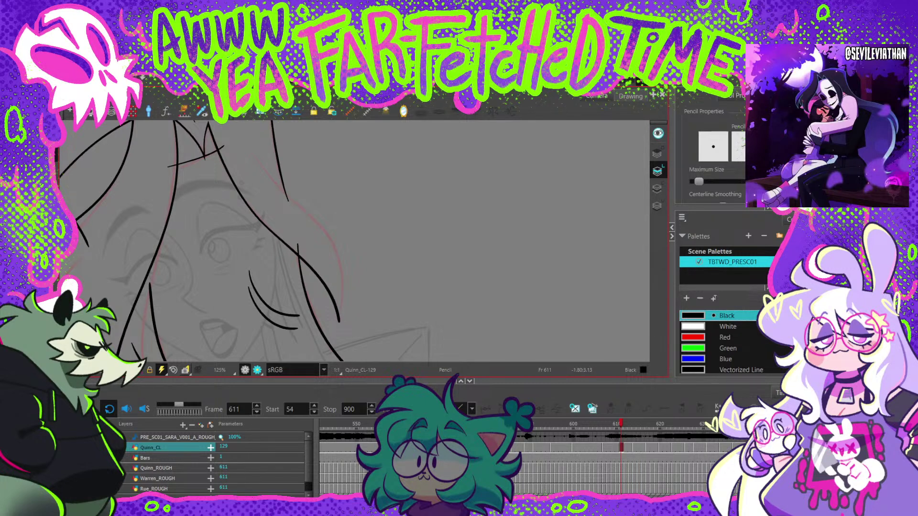
mouse_move(258, 158)
left_mouse_down()
mouse_move(339, 252)
mouse_move(343, 289)
left_mouse_up()
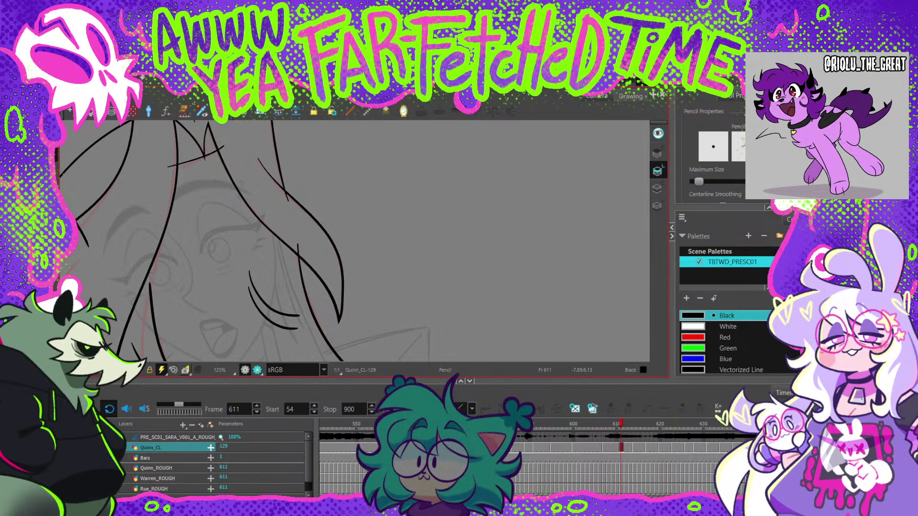
Step: Shift the tip of the right bang lock outward and refine its outer curve to follow the rough sketch
key("alt+q")
left_click(341, 308)
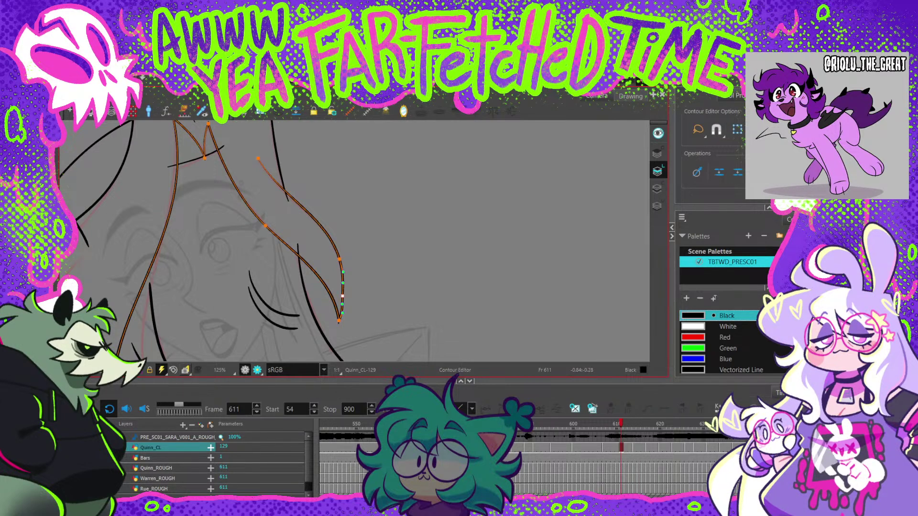
left_click(339, 319)
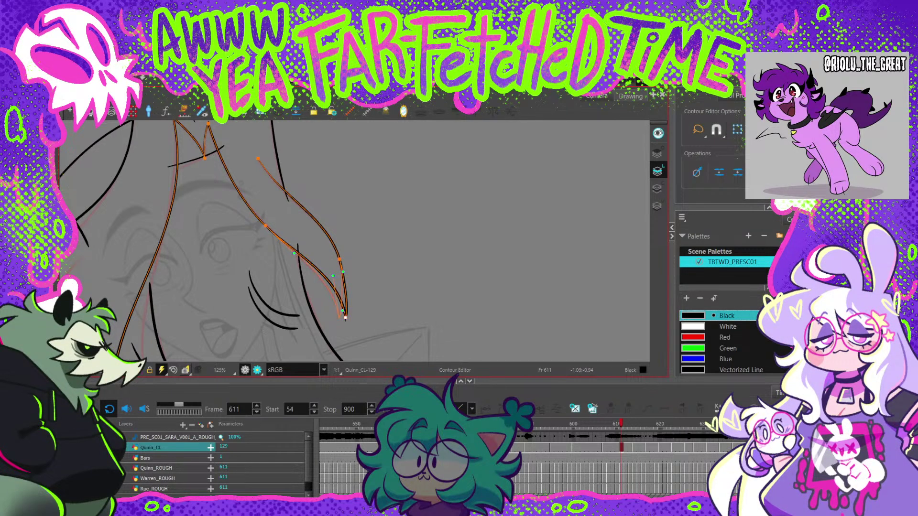
left_click_drag(258, 159, 257, 157)
left_click_drag(279, 186, 355, 248)
key("Escape")
Step: Lower the left end of the short line crossing beneath the M-shaped hair peaks slightly
key("space")
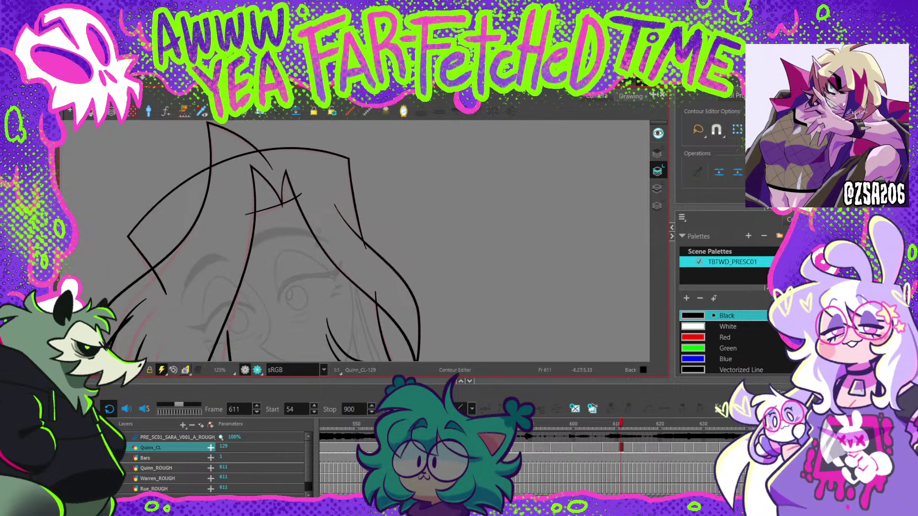
left_click(245, 215)
left_click_drag(245, 215, 245, 219)
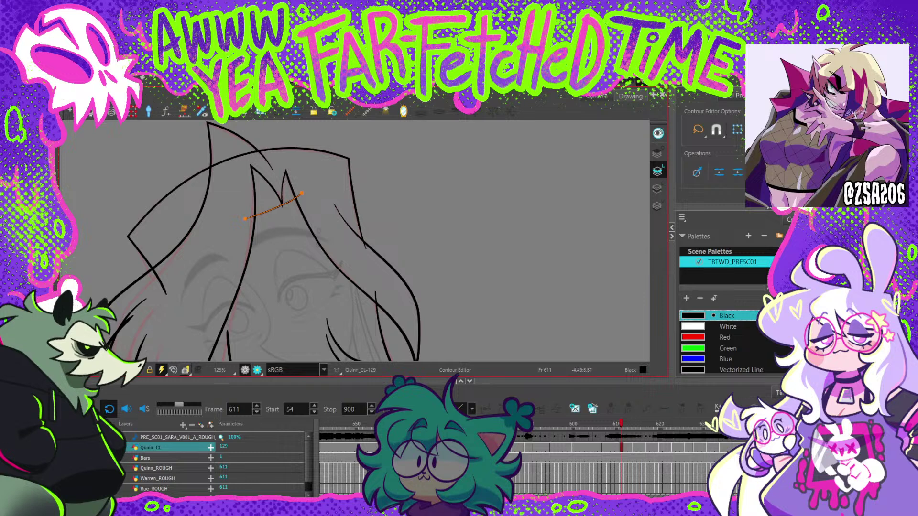
Step: Reshape the long left strand of the M-shaped bangs, moving its lower tip and middle point to the right
key("1")
key("1")
key("space")
left_click_drag(373, 256, 377, 231)
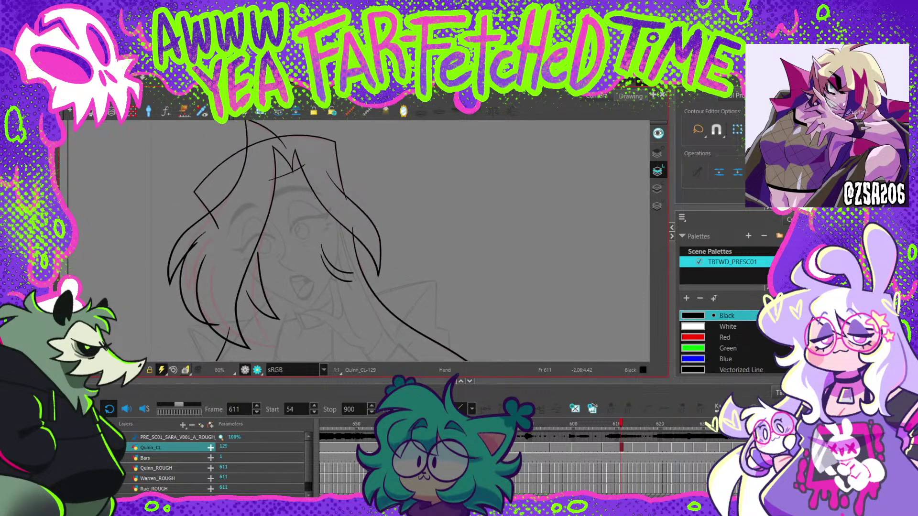
left_click_drag(263, 175, 285, 178)
left_click(297, 173)
key("2")
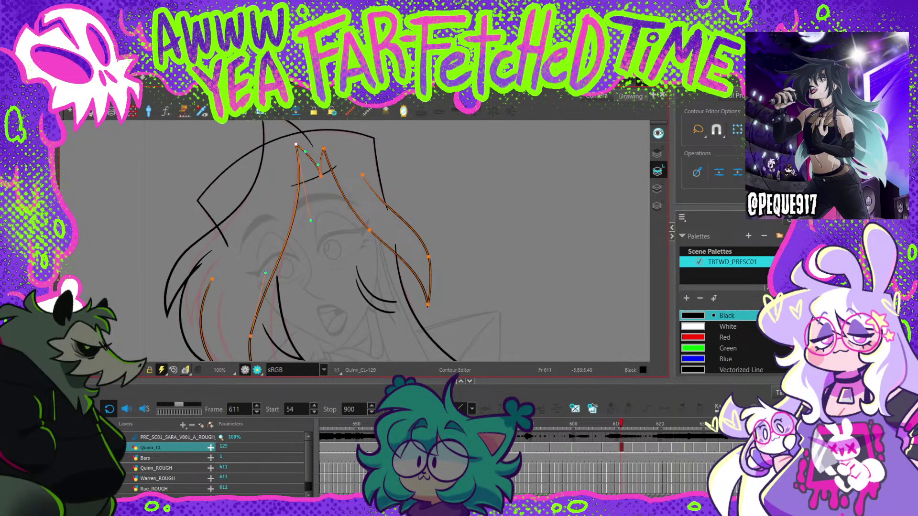
left_click_drag(294, 217, 291, 219)
key("space")
left_click_drag(334, 248, 331, 178)
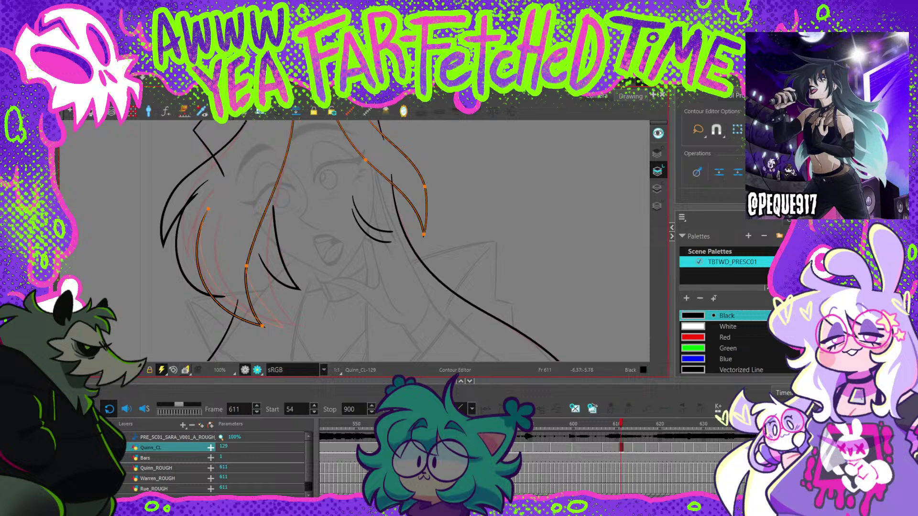
left_click_drag(297, 326, 298, 328)
left_click_drag(247, 265, 266, 265)
mouse_move(274, 215)
left_mouse_down()
mouse_move(266, 278)
mouse_move(278, 217)
left_mouse_up()
Step: Move the upper end of the inner left lock's curve toward the face and adjust its curvature
key("space")
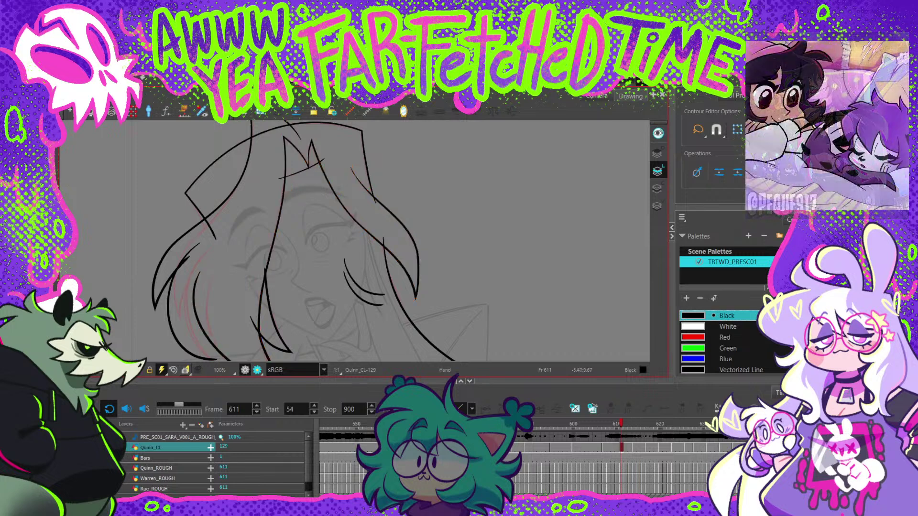
left_click_drag(315, 292, 308, 187)
left_click(281, 286)
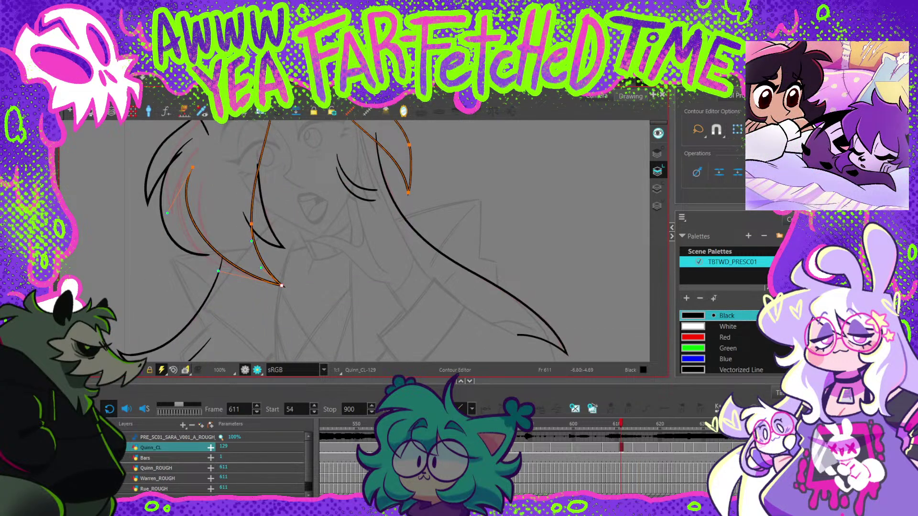
left_click_drag(193, 167, 205, 176)
left_click_drag(179, 221, 225, 277)
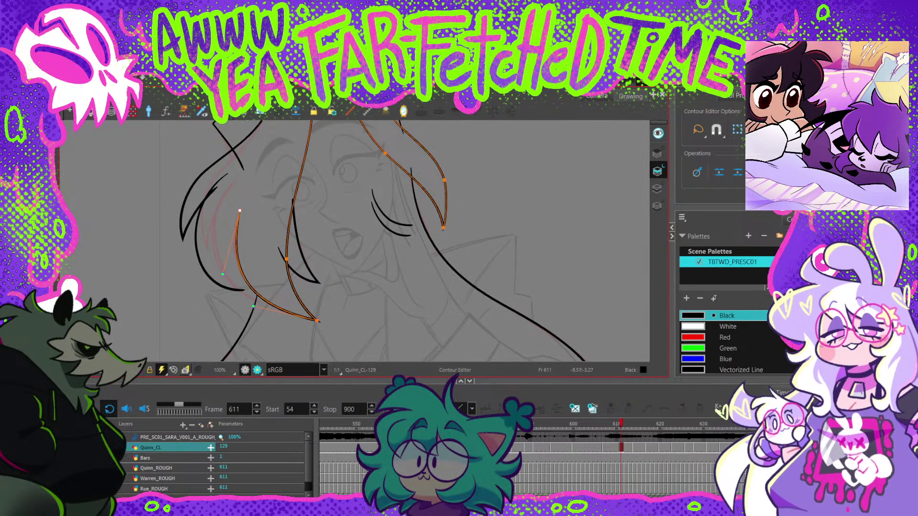
Step: Reshape the middle curve of the left hair, raising its upper end and extending its lower end to meet the inner lock
key("Escape")
left_click(213, 278)
left_click_drag(236, 184, 236, 180)
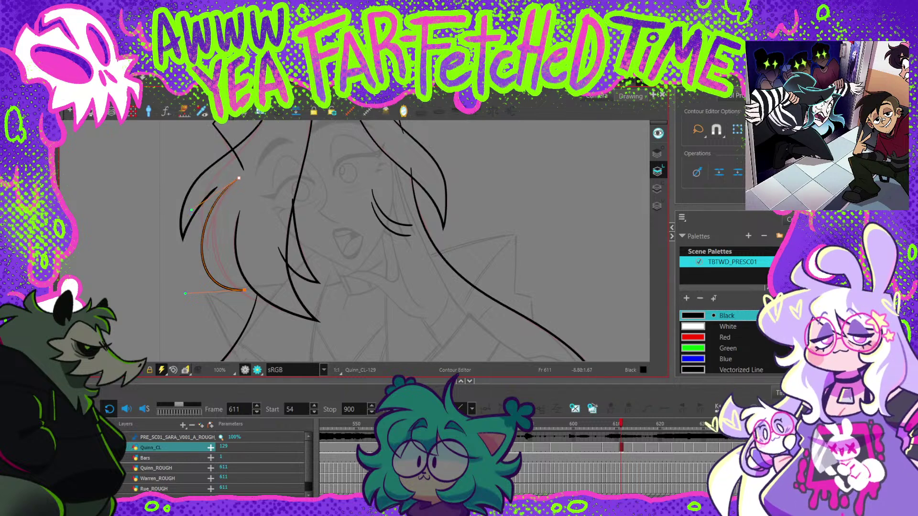
left_click_drag(245, 291, 275, 305)
left_click(275, 305)
key("Escape")
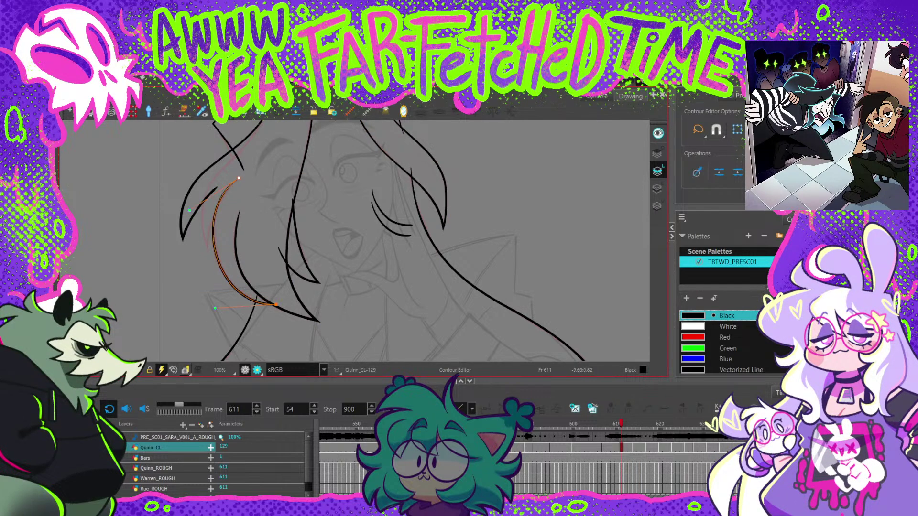
left_click_drag(192, 211, 251, 225)
key("Escape")
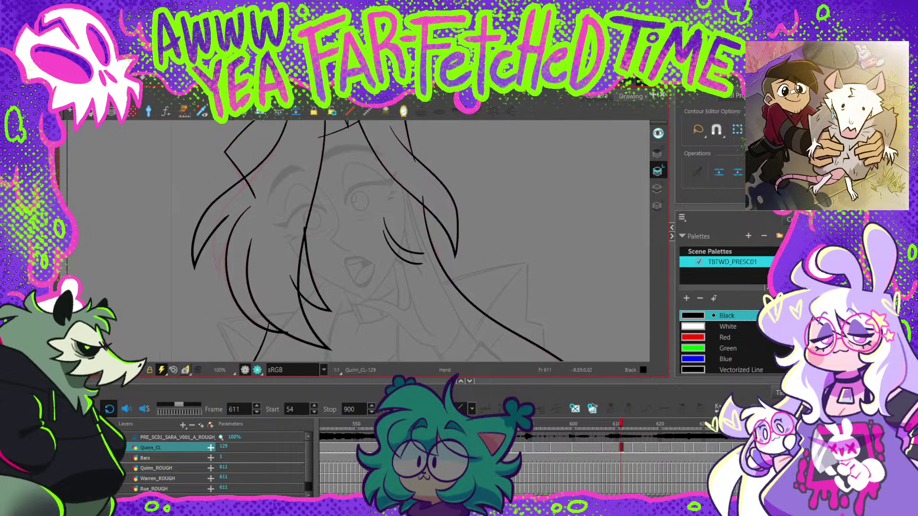
Step: Move the tip and inner end of the outermost left lock inward to match the rough sketch
left_click_drag(194, 267, 218, 279)
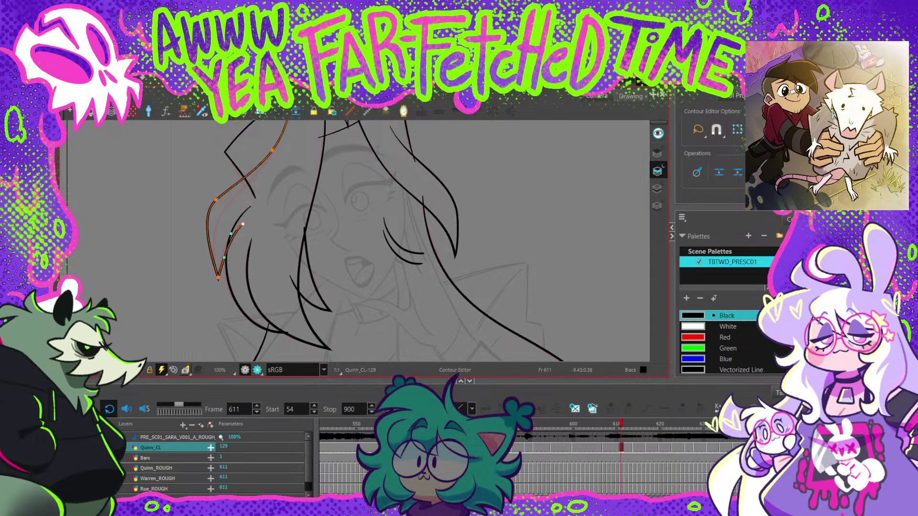
left_click_drag(243, 224, 239, 224)
left_click(216, 200)
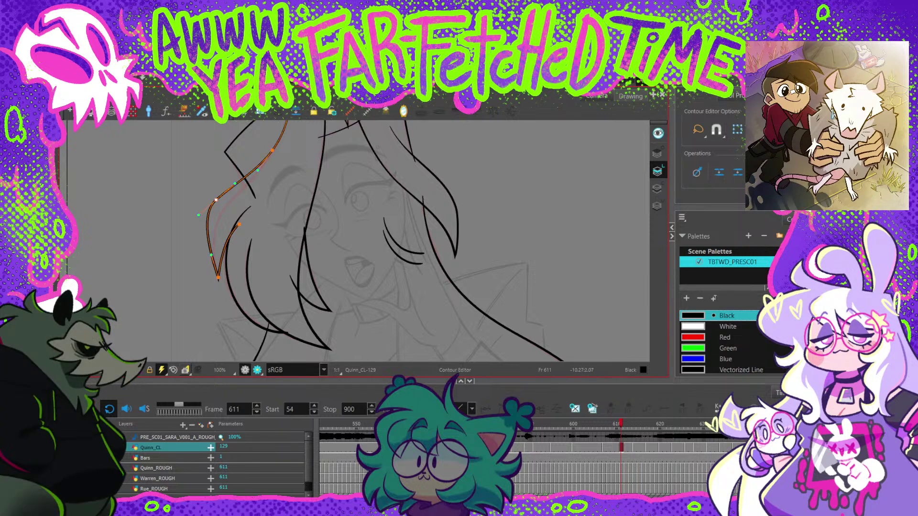
key("space")
left_click_drag(245, 194, 226, 207)
left_click(246, 248)
key("1")
key("space")
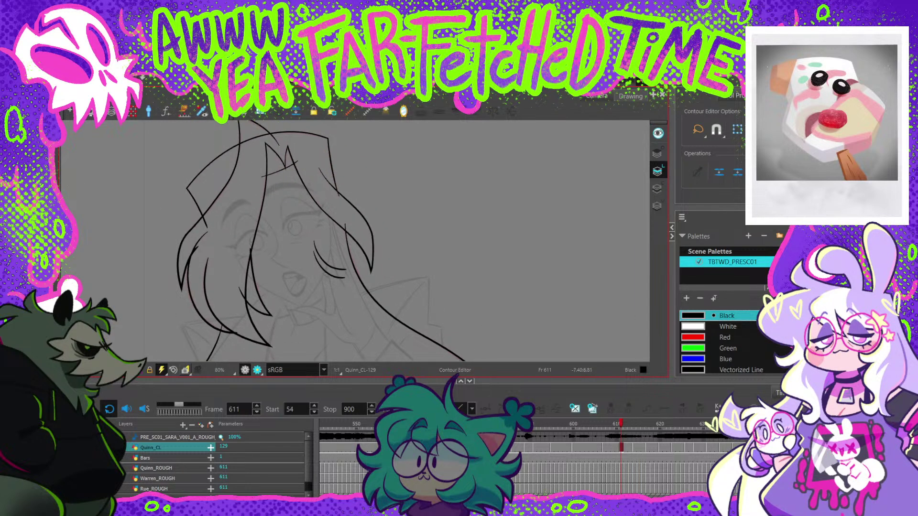
Step: Step through the frames after 611 to examine the remaining hair drawings, ending on frame 617 with the whole frame in view
key("alt+s")
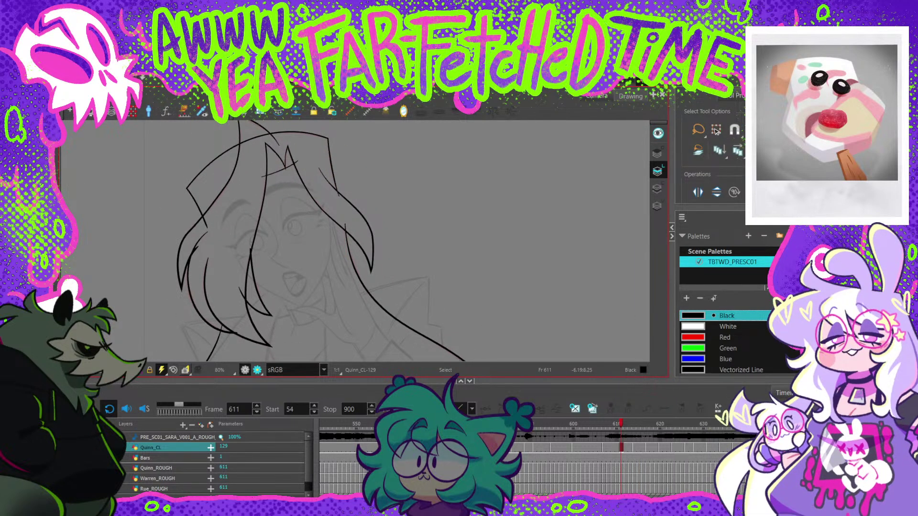
key("comma")
key("period")
key("period")
key("period")
key("period")
key("comma")
key("comma")
key("period")
key("period")
key("period")
key("period")
key("period")
key("period")
key("period")
key("period")
key("period")
key("period")
key("period")
key("period")
key("period")
key("period")
key("period")
key("comma")
key("comma")
key("comma")
key("comma")
key("comma")
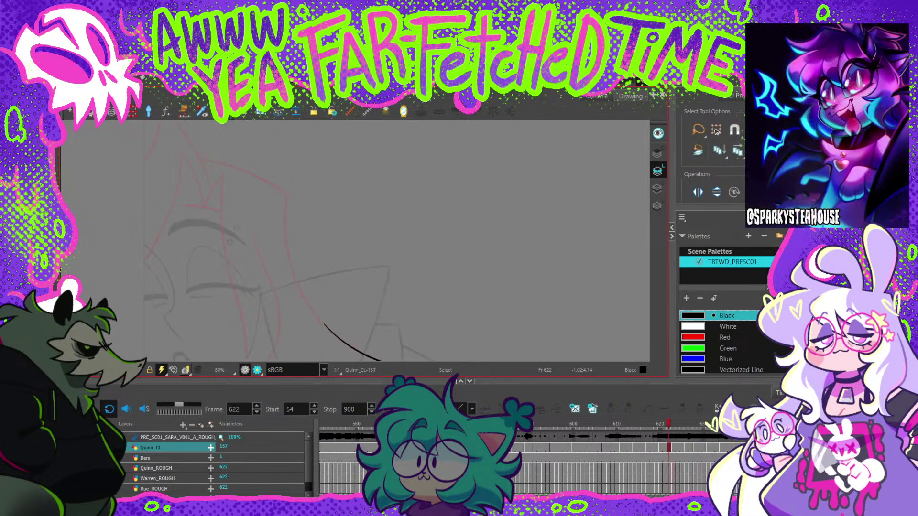
key("comma")
key("comma")
key("comma")
key("comma")
key("comma")
key("period")
key("period")
key("period")
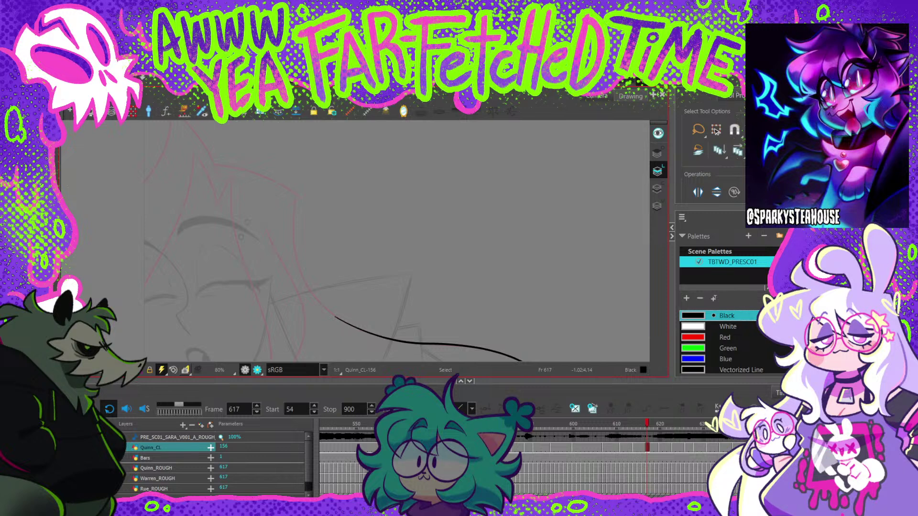
scroll(341, 289, "down", 2)
mouse_move(341, 289)
left_mouse_down()
mouse_move(328, 224)
mouse_move(320, 262)
left_mouse_up()
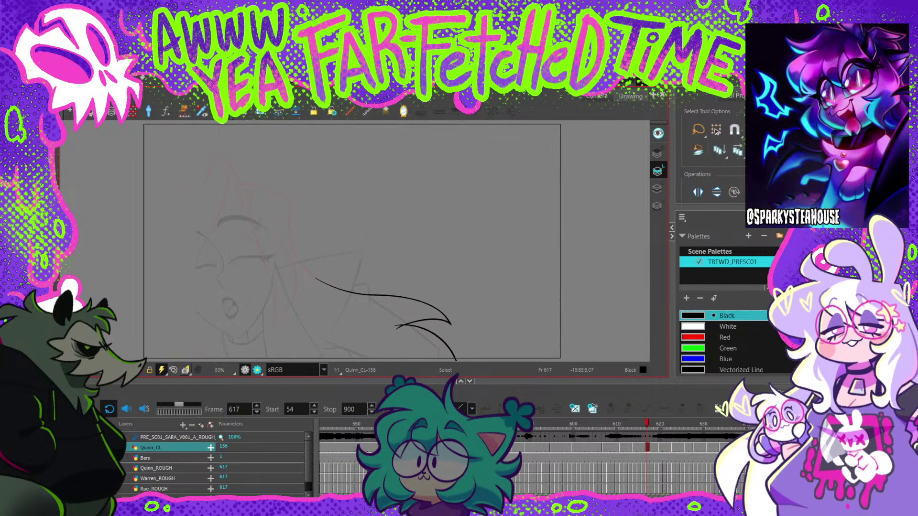
key("alt+slash")
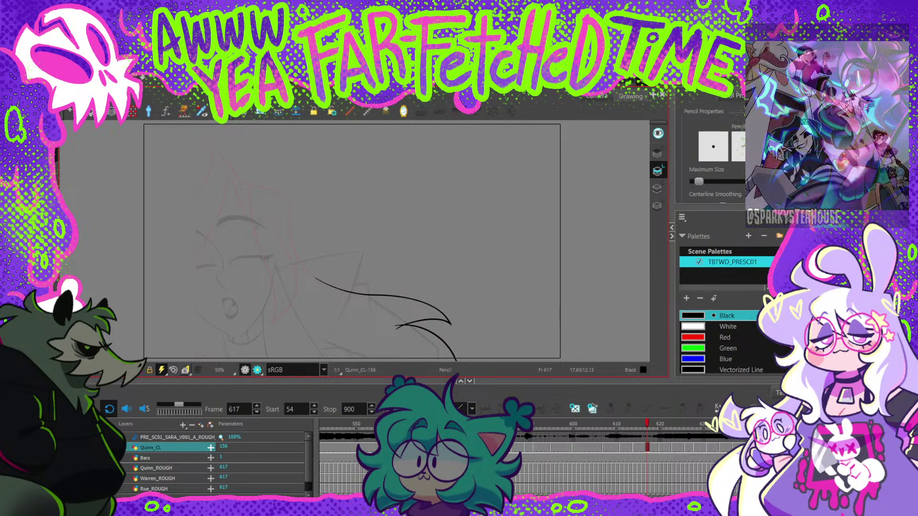
scroll(710, 153, "down", 2)
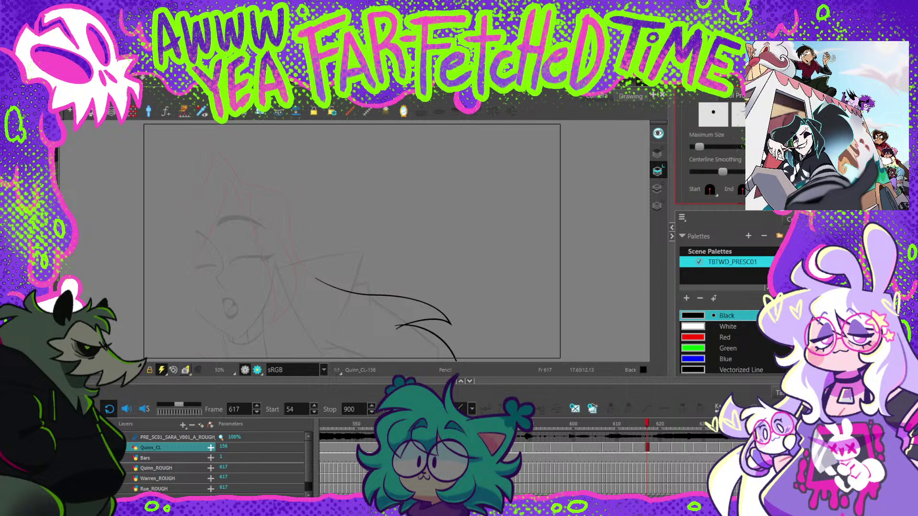
Step: Go back through the earlier hair drawings to the scene's first frame, 54
left_click_drag(648, 423, 517, 424)
key("comma")
key("comma")
key("comma")
key("comma")
key("comma")
key("comma")
key("comma")
key("comma")
key("comma")
key("comma")
key("comma")
key("comma")
key("comma")
key("comma")
key("comma")
key("comma")
key("comma")
key("comma")
key("comma")
key("comma")
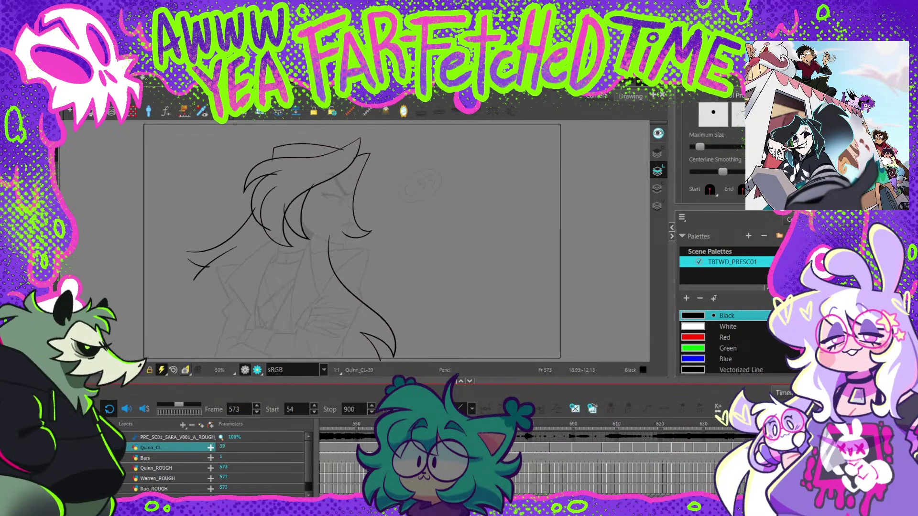
key("comma")
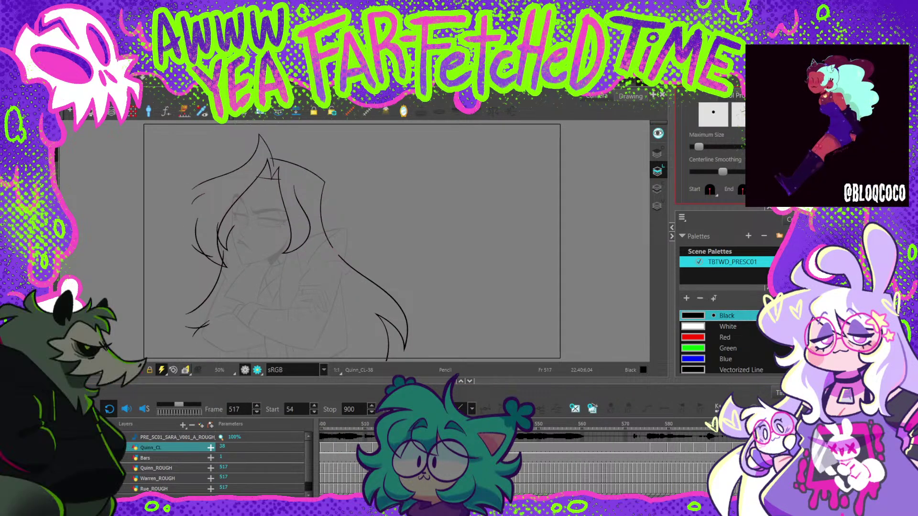
scroll(540, 459, "left", 10)
scroll(526, 445, "left", 10)
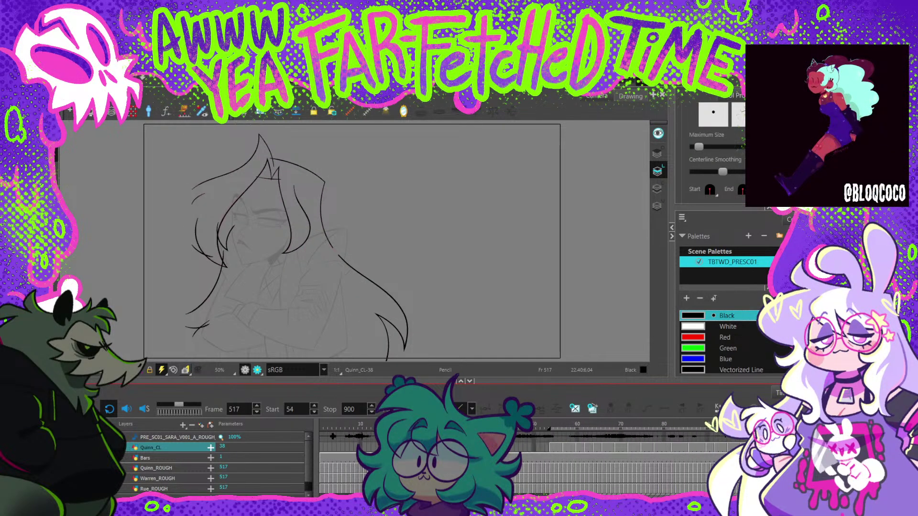
left_click(555, 447)
scroll(526, 445, "right", 5)
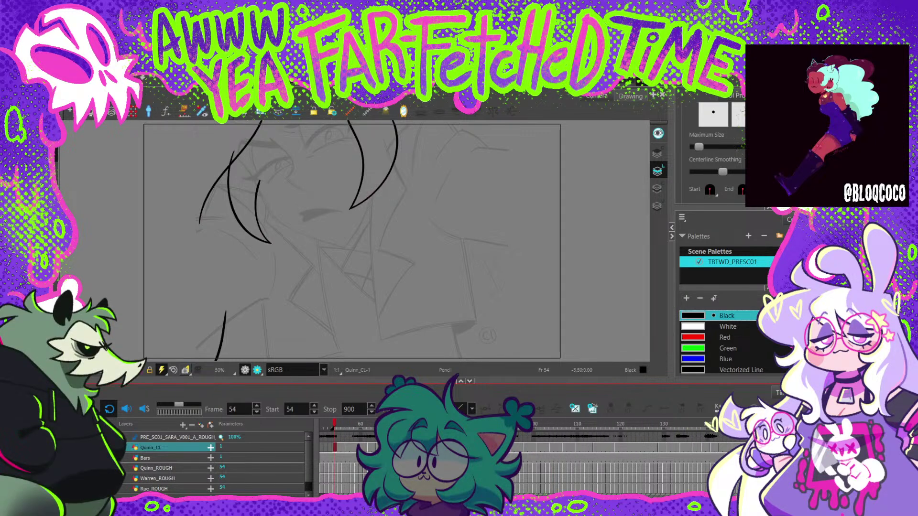
Step: Enlarge the drawing view and play the scene from frame 54 to review the hair line art
mouse_move(529, 278)
left_mouse_down()
mouse_move(496, 272)
mouse_move(507, 278)
left_mouse_up()
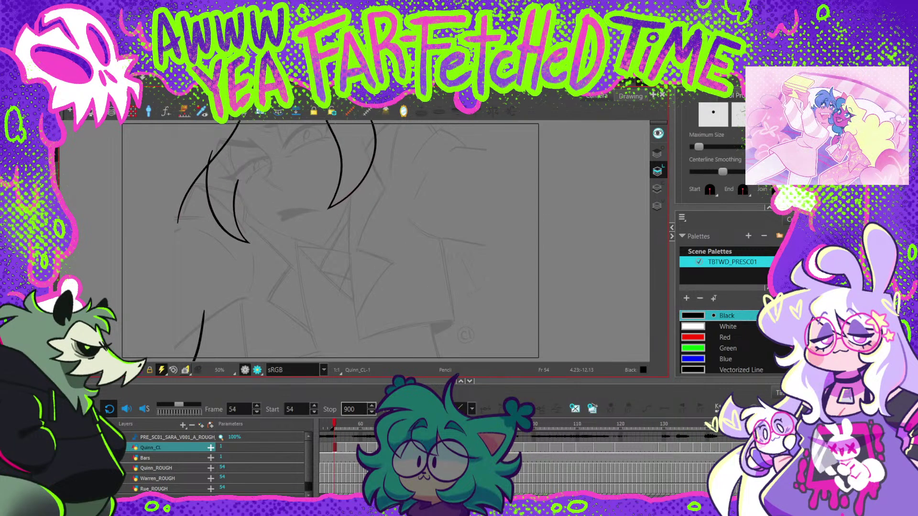
left_click_drag(474, 382, 474, 422)
left_click_drag(335, 425, 334, 429)
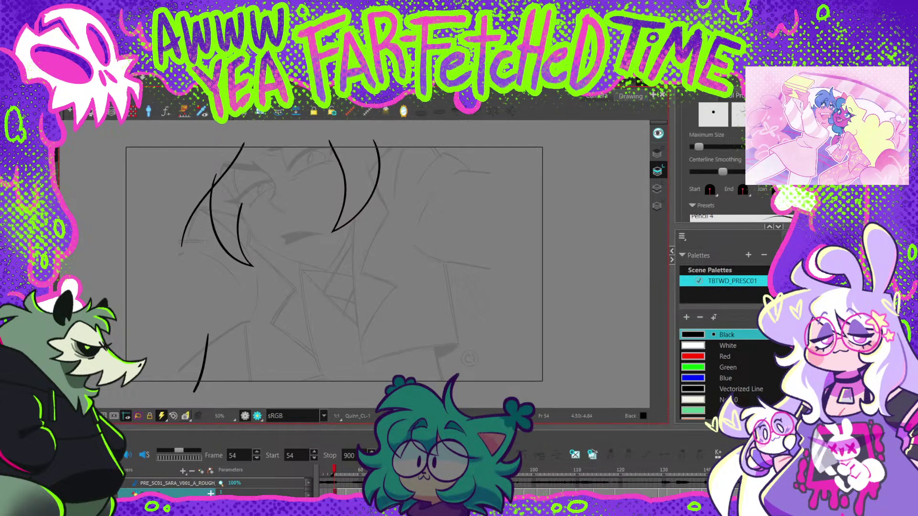
left_click_drag(384, 319, 391, 323)
key("2")
mouse_move(445, 301)
left_mouse_down()
mouse_move(491, 298)
mouse_move(479, 312)
left_mouse_up()
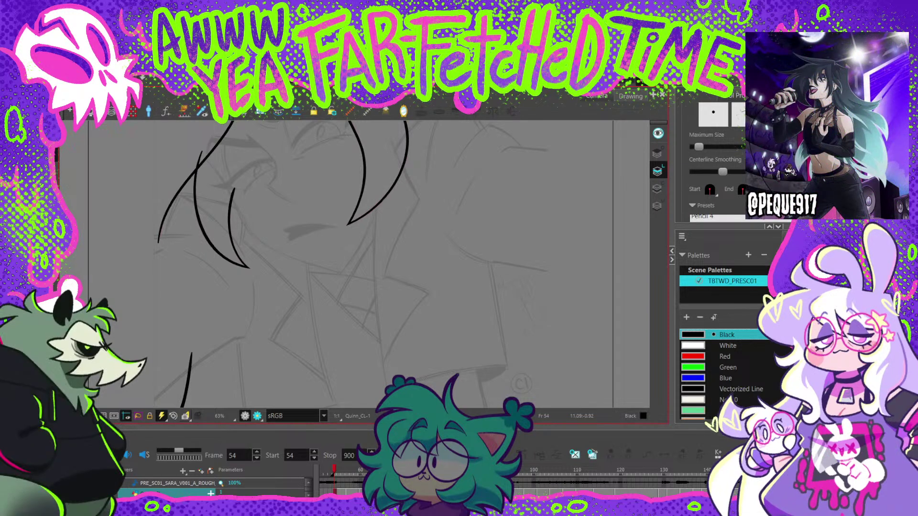
key("shift+Return")
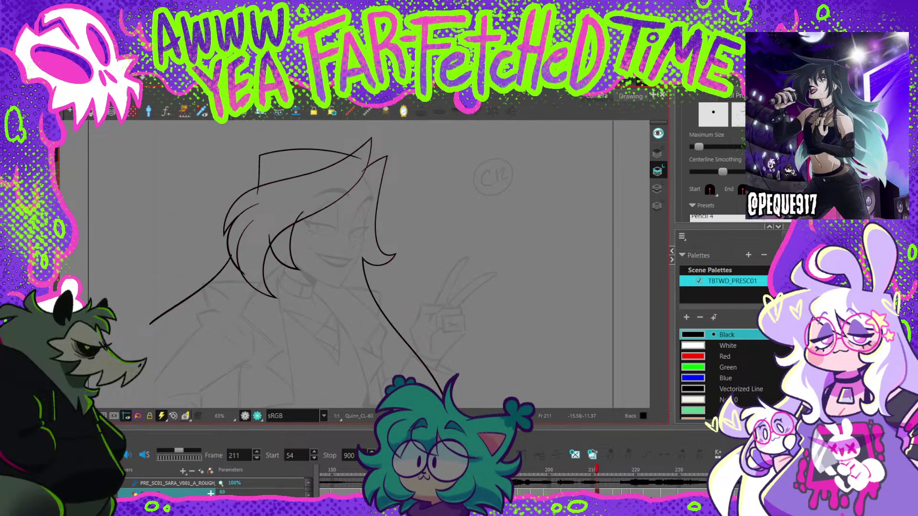
Step: Replay the scene to check the hair line art against the rough animation through frame 331
key("shift+l")
key("f")
key("f")
key("f")
key("f")
key("f")
key("f")
key("f")
key("f")
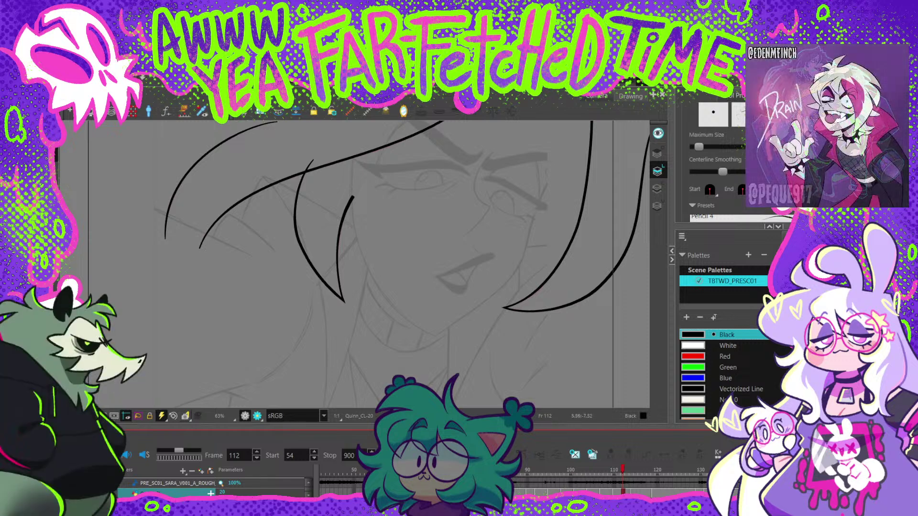
key("shift+Return")
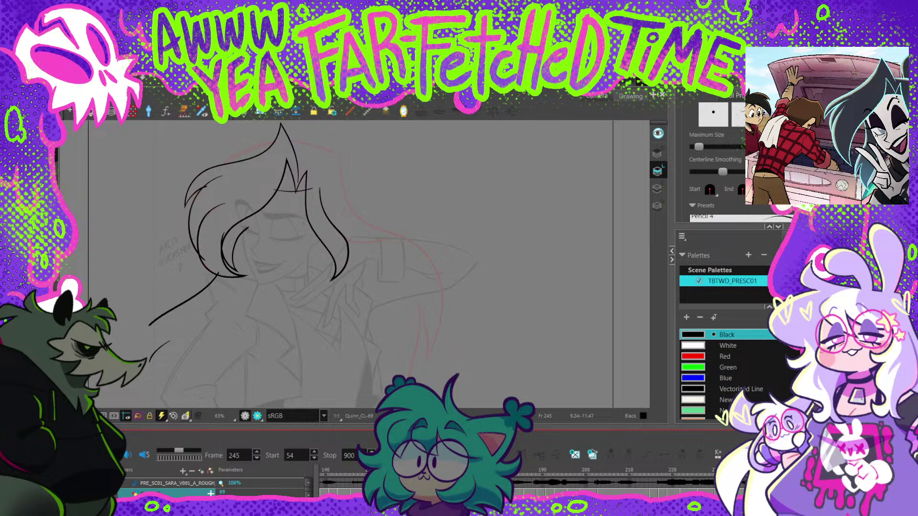
scroll(574, 482, "right", 5)
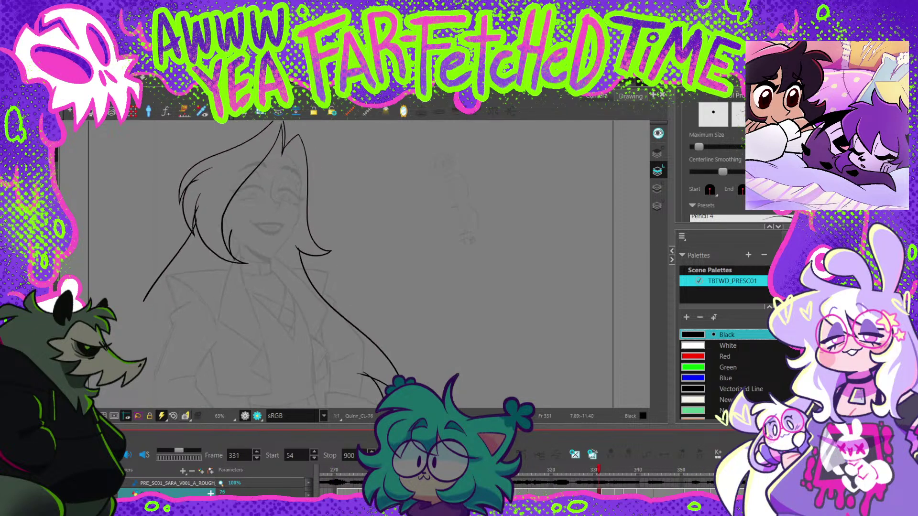
Step: Step back and forth through the hair drawings between frames 451 and 473, ending on frame 457
scroll(514, 479, "right", 4)
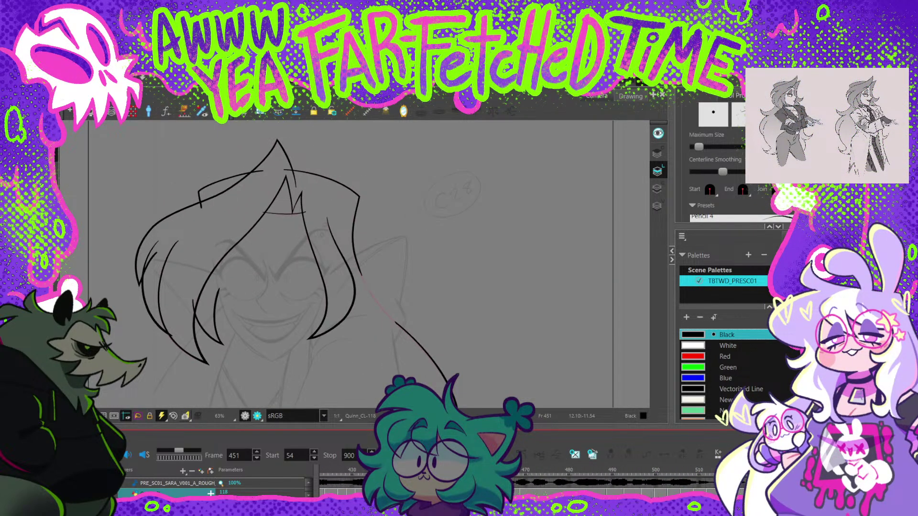
key("g")
key("g")
key("g")
key("g")
key("g")
key("g")
key("g")
key("g")
key("g")
key("g")
key("f")
key("f")
key("f")
key("f")
key("f")
key("f")
key("f")
key("f")
key("f")
key("f")
key("f")
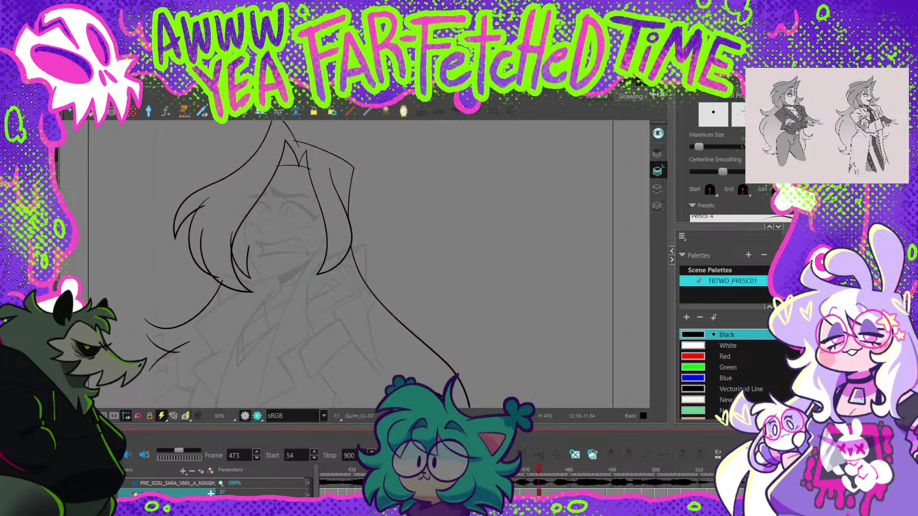
key("g")
key("g")
key("g")
key("g")
key("g")
key("g")
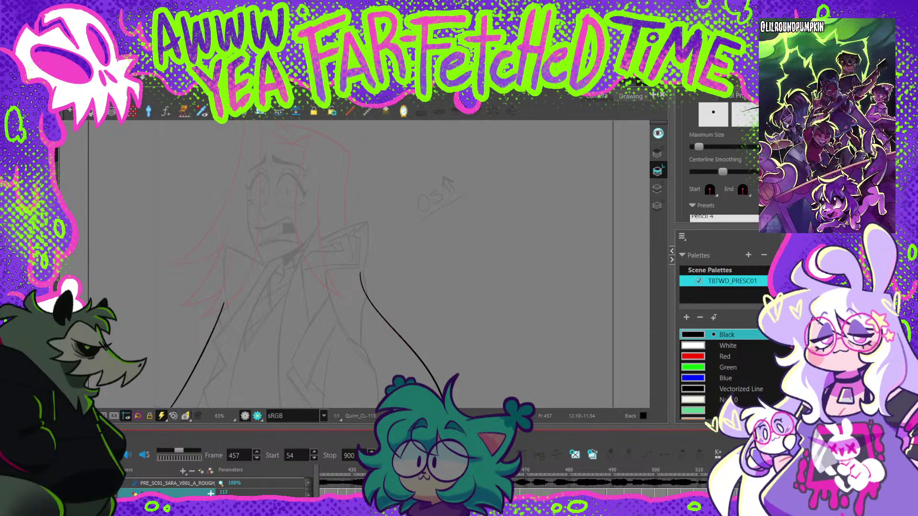
Step: Go back to frame 141 and extend the back hair line from the side lock up toward the crown over the rough
scroll(514, 483, "left", 15)
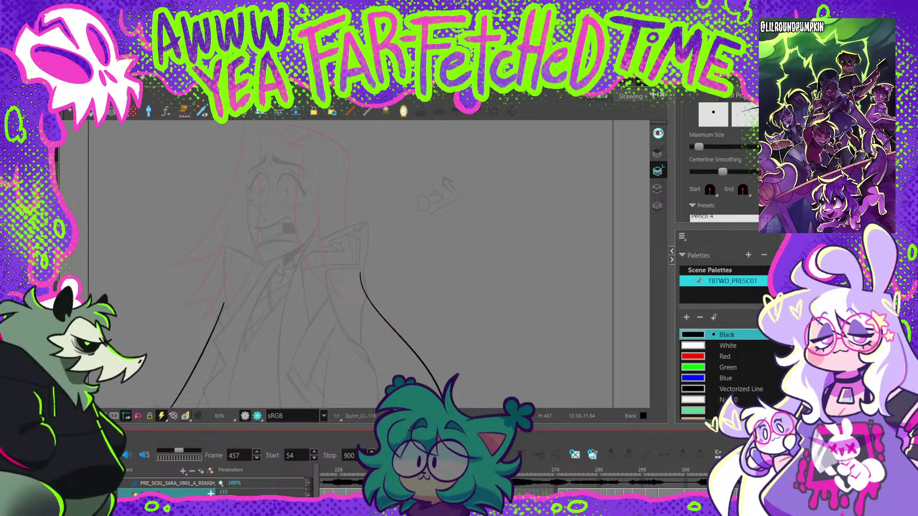
scroll(514, 483, "left", 8)
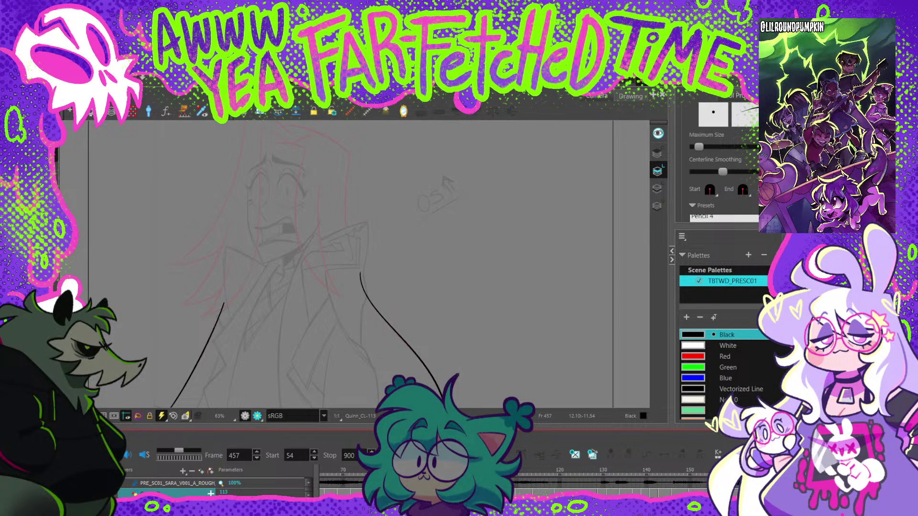
left_click_drag(356, 471, 612, 471)
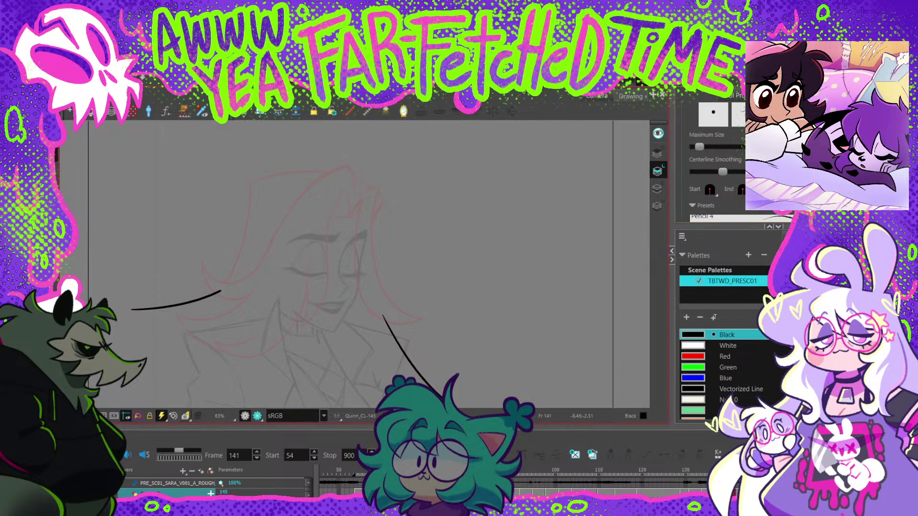
mouse_move(222, 290)
left_mouse_down()
mouse_move(244, 249)
mouse_move(252, 193)
left_mouse_up()
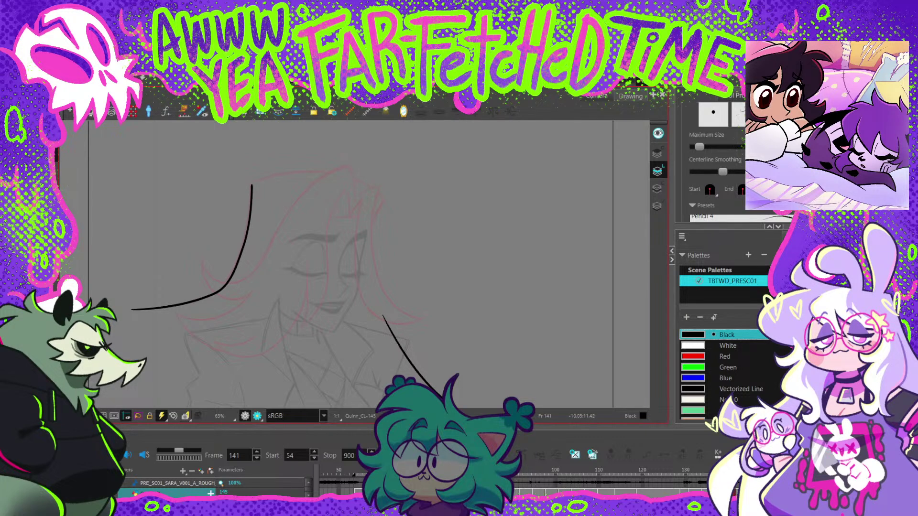
Step: Refine the back hair line's upper end and lower bend with the Contour Editor to follow the rough sketch
key("alt+q")
left_click(251, 186)
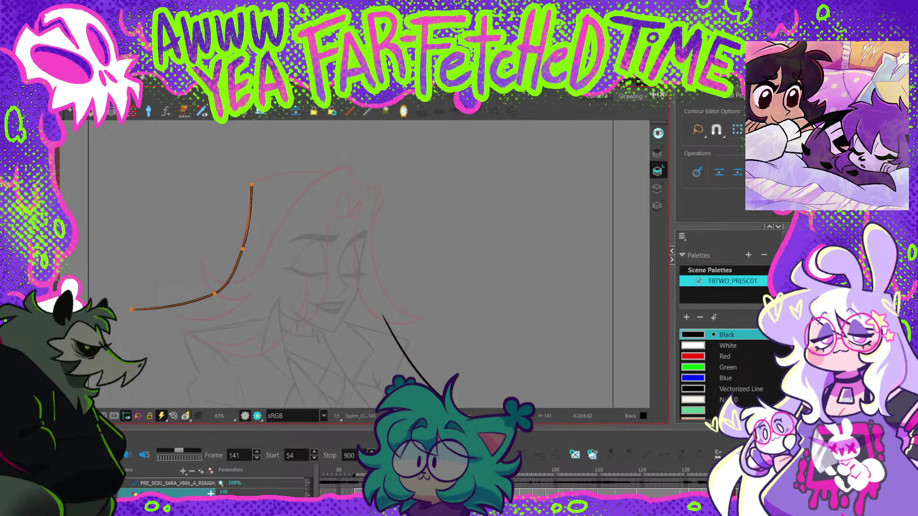
left_click_drag(251, 186, 251, 183)
left_click(242, 249)
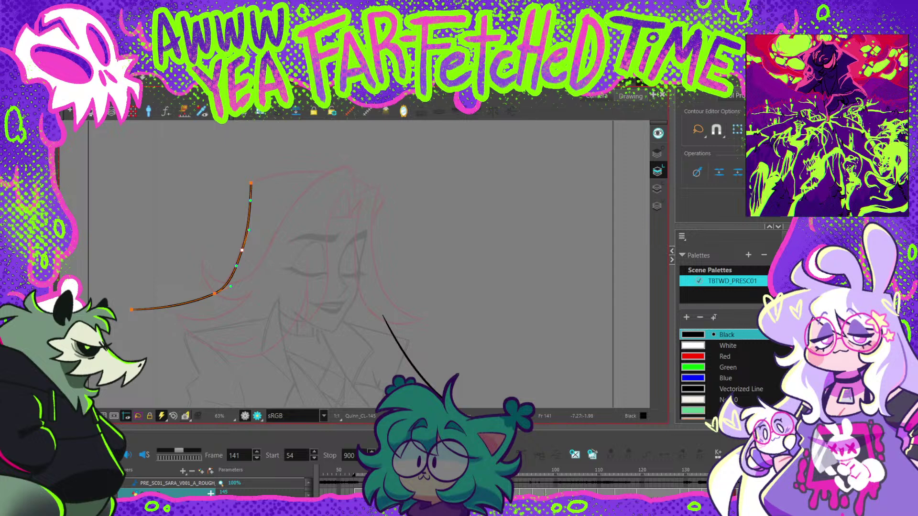
mouse_move(214, 294)
left_mouse_down()
mouse_move(196, 305)
mouse_move(215, 290)
left_mouse_up()
left_click(243, 247)
left_click(218, 253)
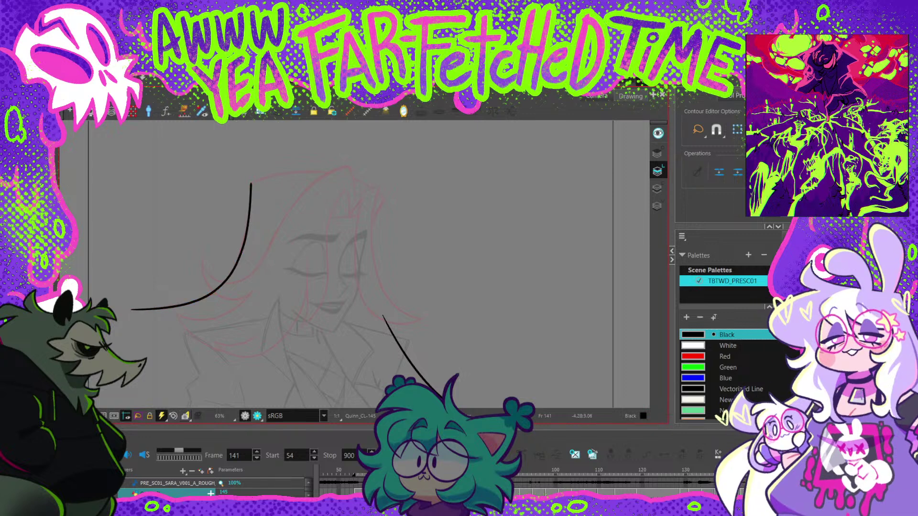
Step: Draw the arched crown line across the head from the back hair line's upper end and adjust its far end point
key("alt+x")
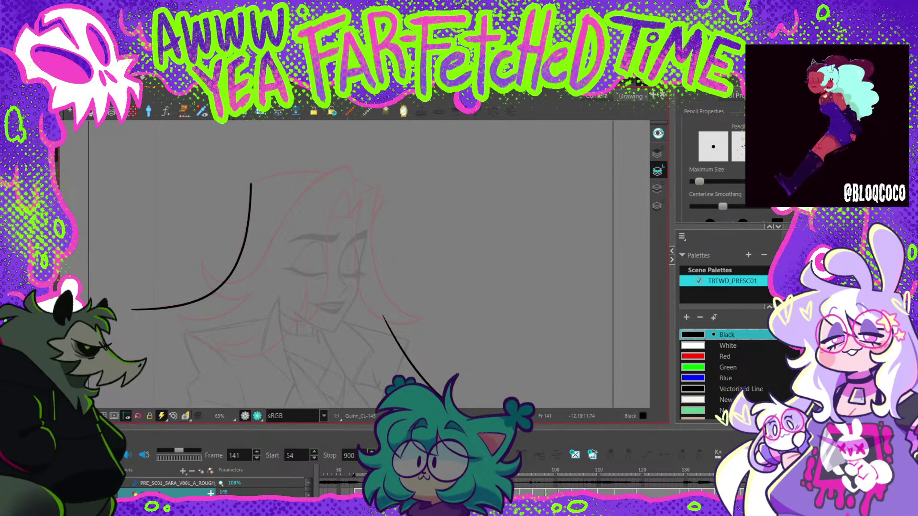
left_click_drag(263, 173, 216, 187)
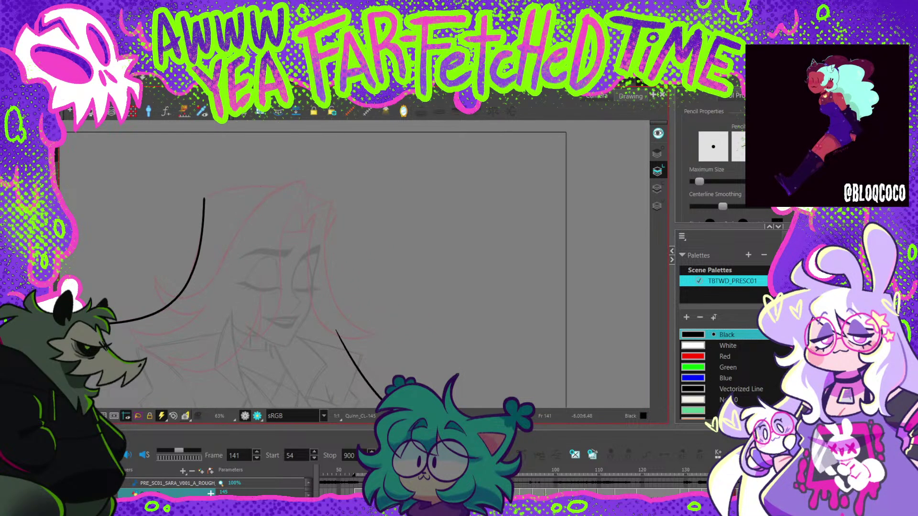
left_click_drag(302, 194, 336, 214)
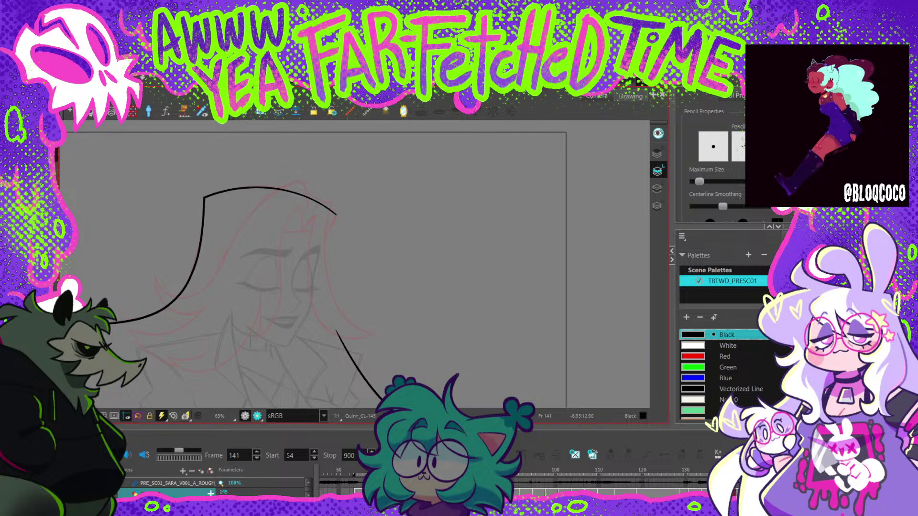
key("alt+q")
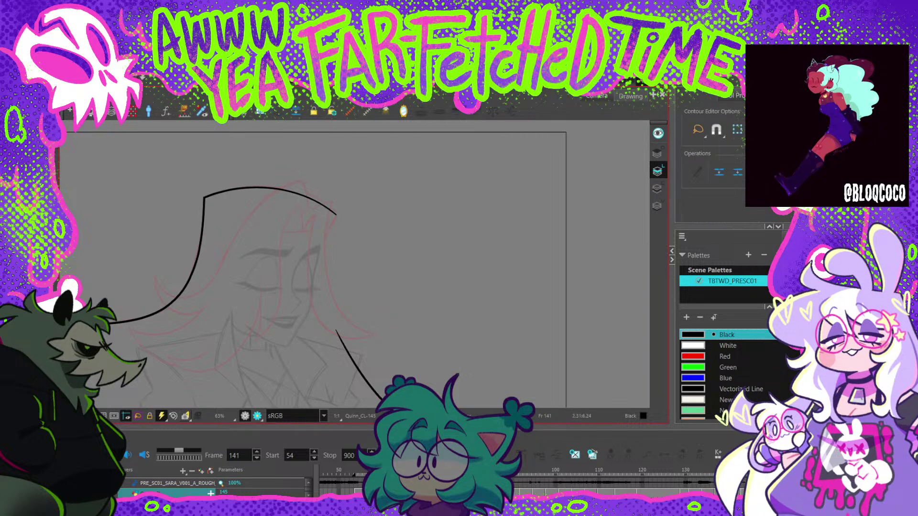
key("2")
left_click(335, 215)
left_click_drag(334, 216, 337, 213)
left_click_drag(267, 154, 284, 150)
key("Escape")
key("1")
key("1")
key("alt+slash")
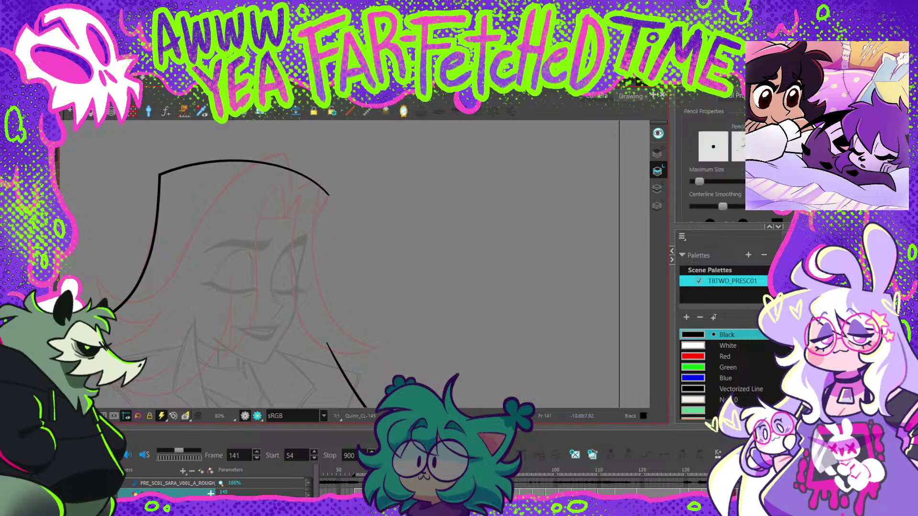
key("ctrl+z")
left_click_drag(328, 196, 307, 237)
key("alt+t")
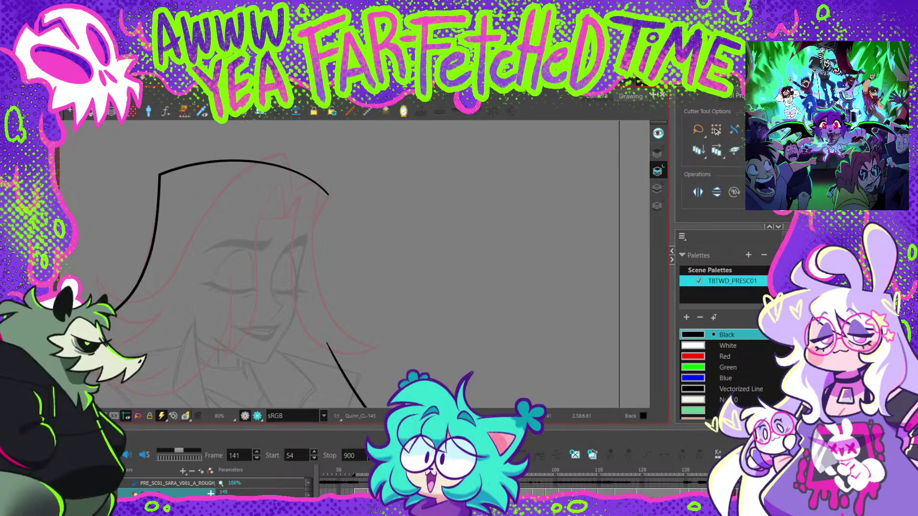
Step: Reposition the far end point of the crown line with the Contour Editor to meet the rough hair corner
key("alt+q")
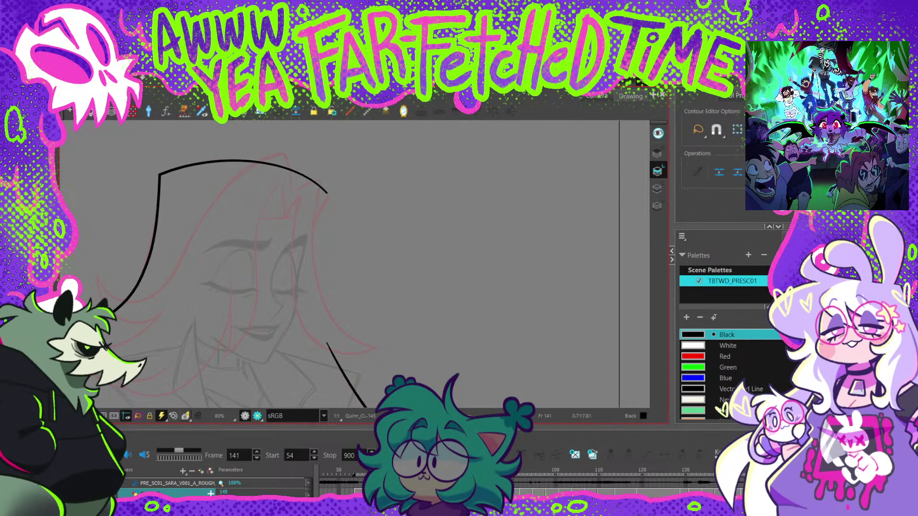
key("2")
key("2")
key("2")
left_click(327, 199)
left_click_drag(327, 199, 334, 207)
scroll(333, 205, "down", 2)
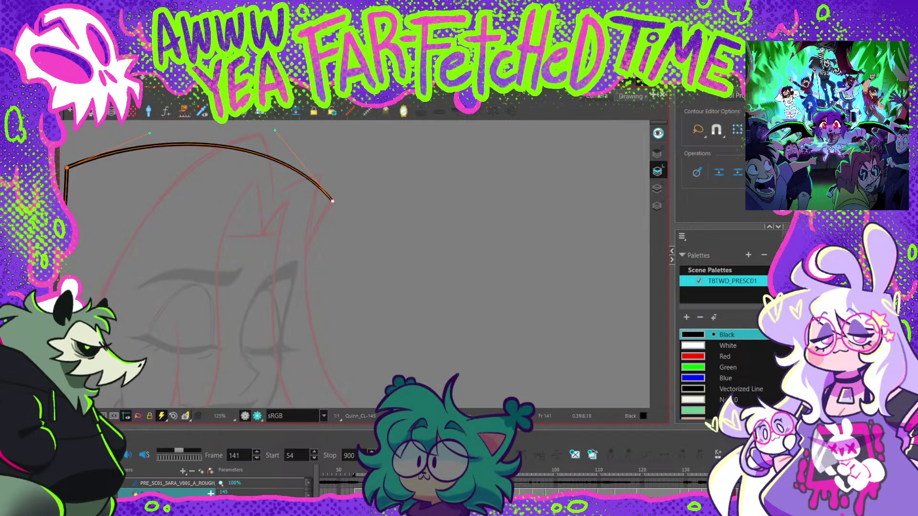
key("Escape")
Step: Draw the short hair edge down from the crown corner to the brow, and the small stroke forming the fringe's peak
key("alt+/")
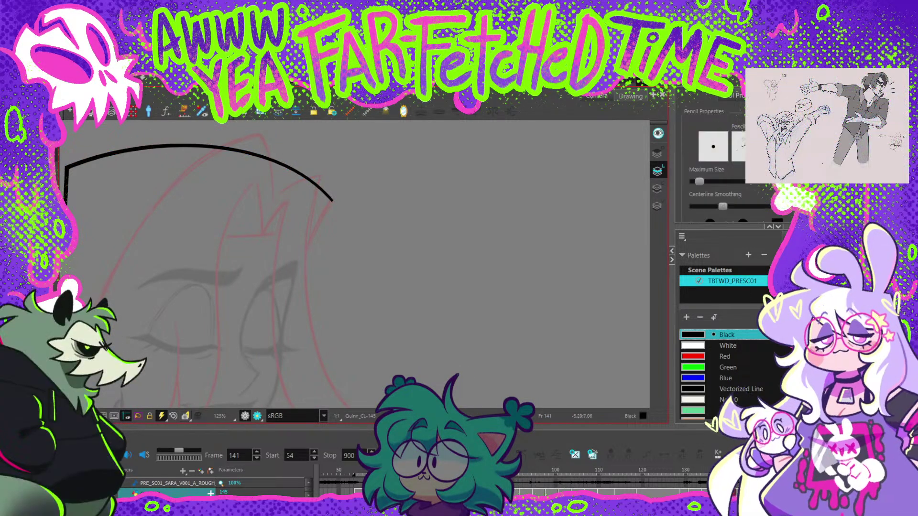
left_click_drag(332, 201, 297, 270)
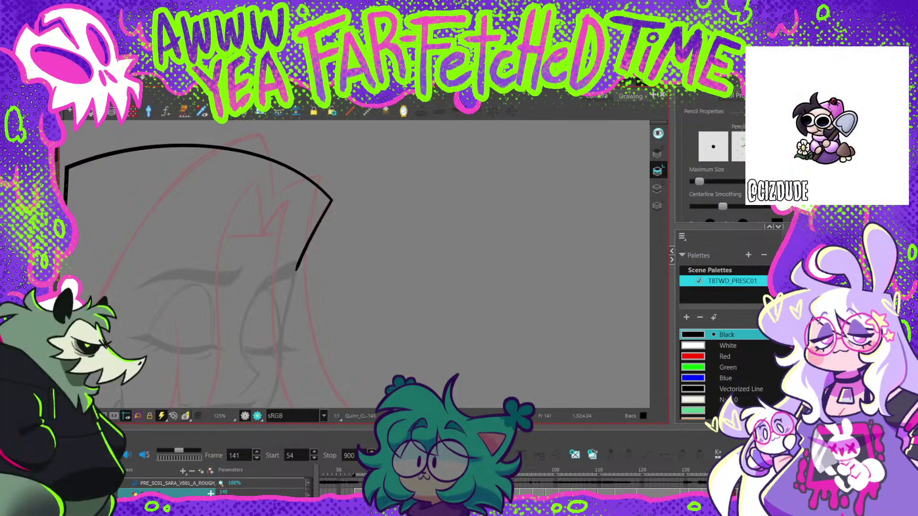
key("ctrl+z")
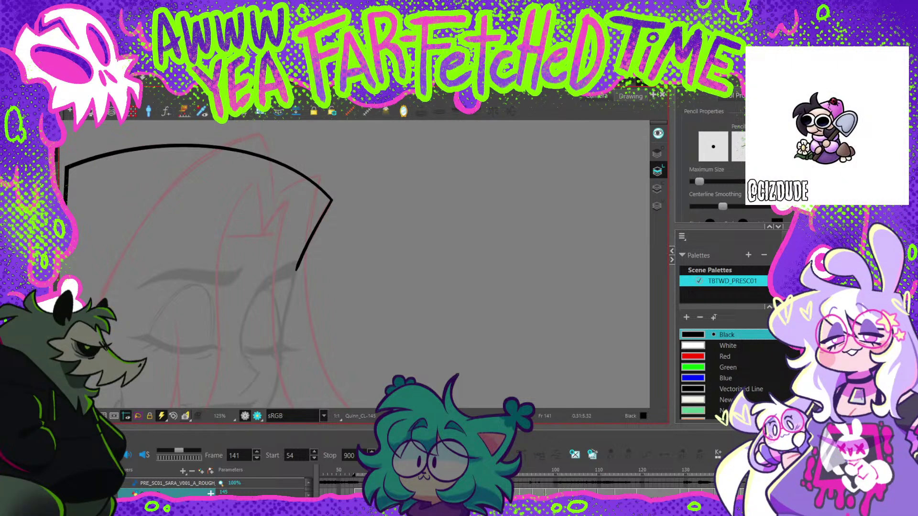
left_click_drag(272, 183, 262, 138)
key("1")
key("1")
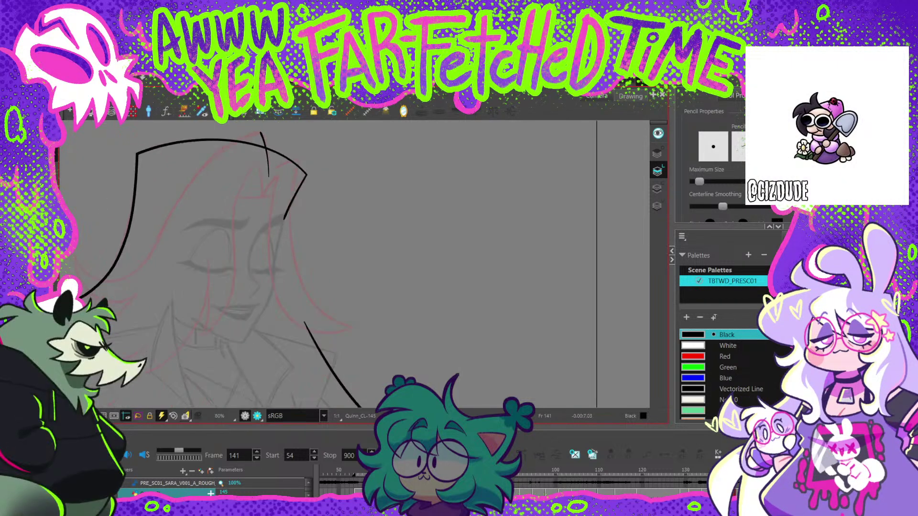
Step: Draw the long fringe strand from the peak down to its upturned tip and smooth its curve with the Contour Editor
left_click_drag(290, 198, 343, 208)
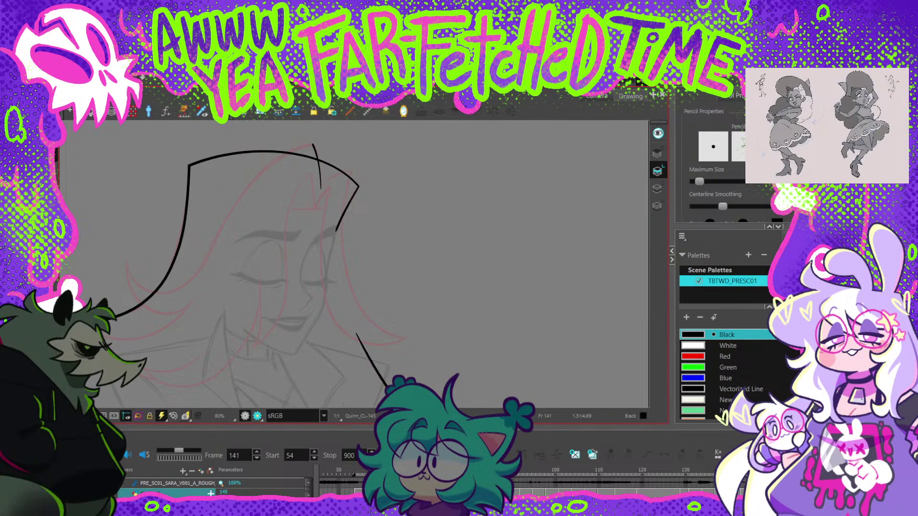
mouse_move(314, 145)
left_mouse_down()
mouse_move(230, 212)
mouse_move(178, 289)
mouse_move(142, 288)
mouse_move(126, 261)
left_mouse_up()
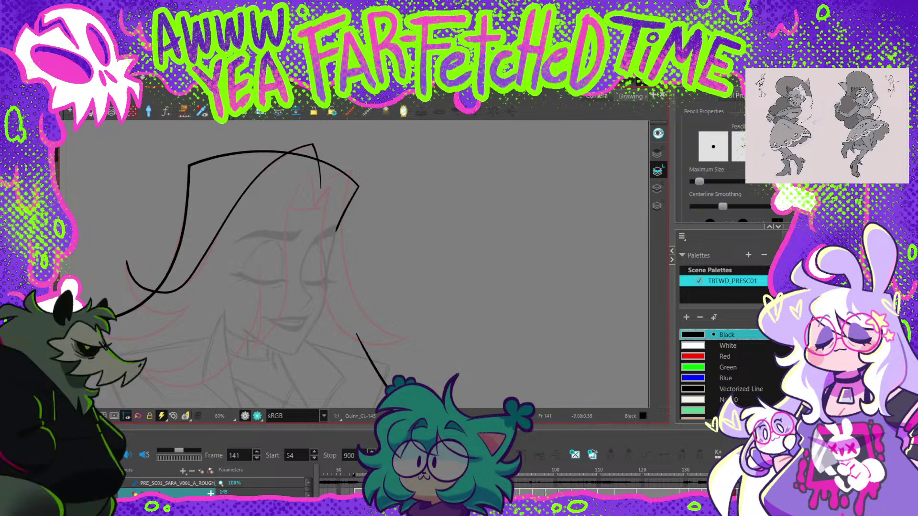
key("alt+q")
left_click(206, 258)
left_click_drag(200, 264, 206, 258)
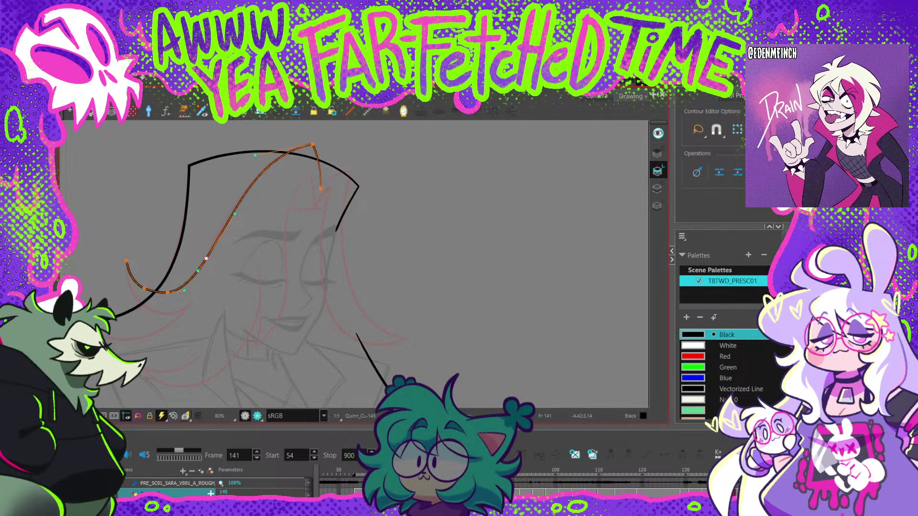
left_click_drag(235, 215, 237, 210)
key("Escape")
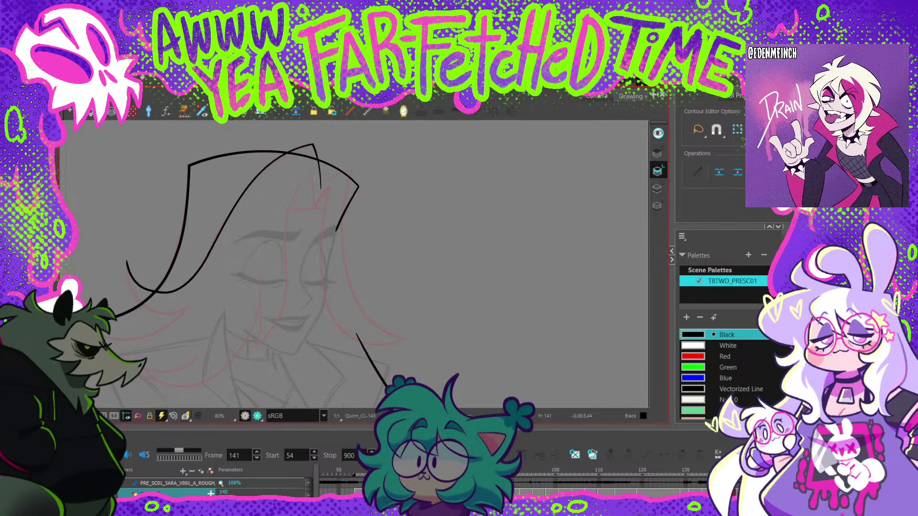
Step: Draw the underside of the flipped lock and the strand below it, pulling the lower strand's end to meet the upper one
key("alt+/")
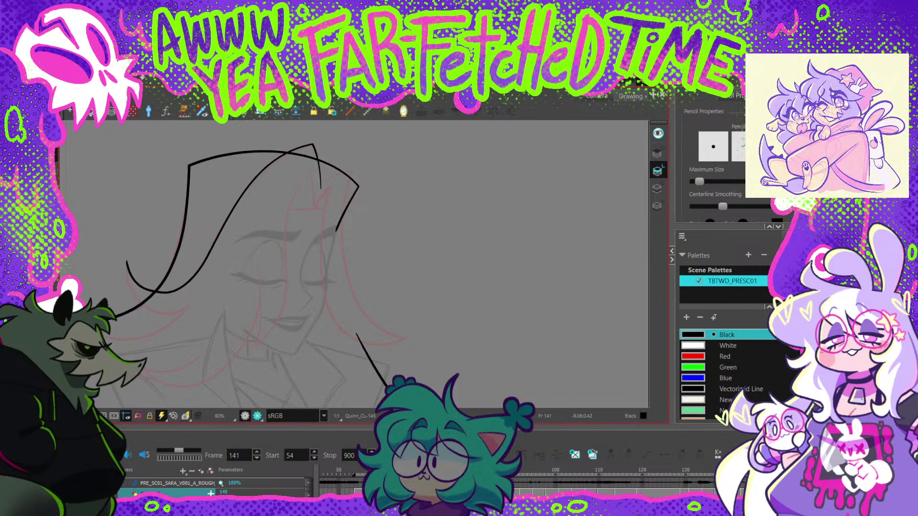
left_click_drag(128, 265, 194, 304)
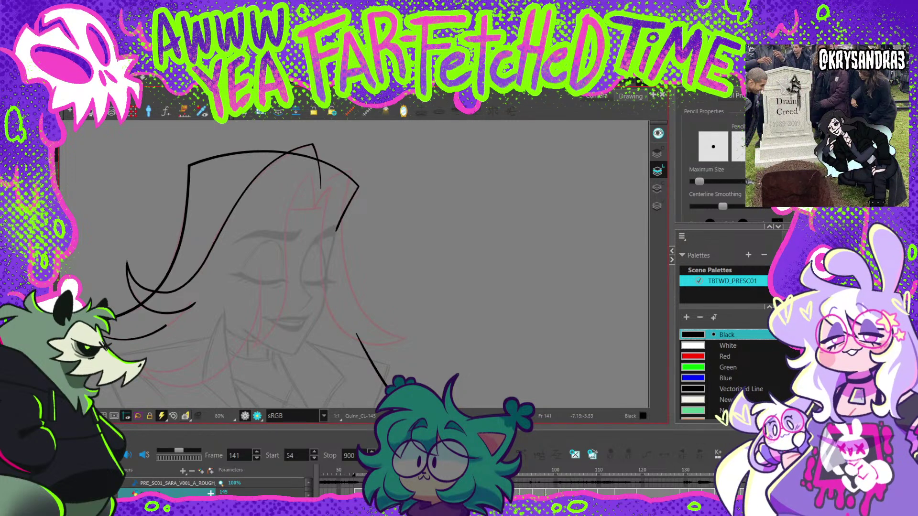
left_click_drag(118, 338, 159, 331)
key("alt+q")
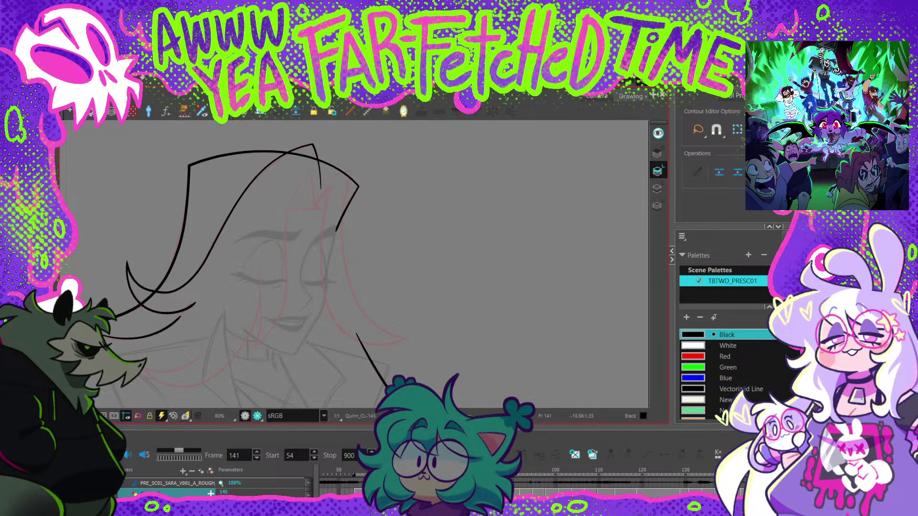
left_click(158, 333)
mouse_move(181, 317)
left_mouse_down()
mouse_move(191, 304)
mouse_move(175, 341)
left_mouse_up()
key("Escape")
left_click_drag(208, 310, 244, 290)
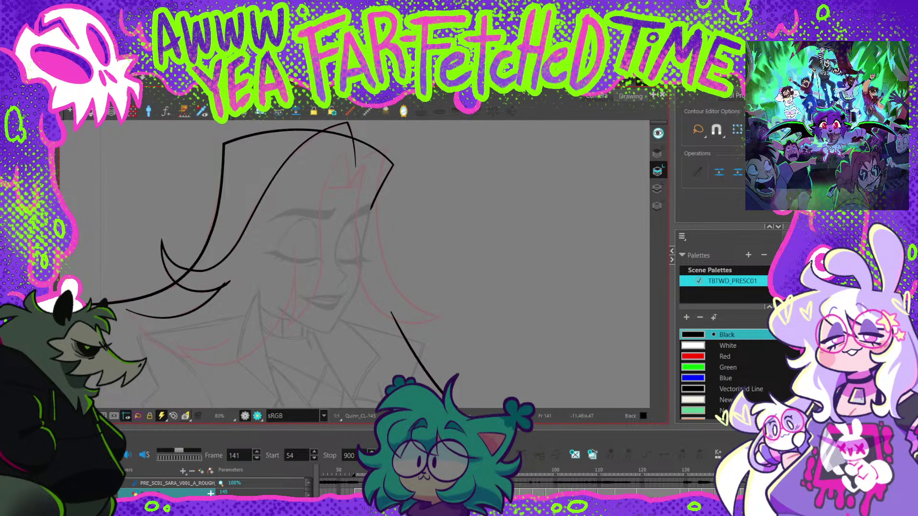
key("alt+/")
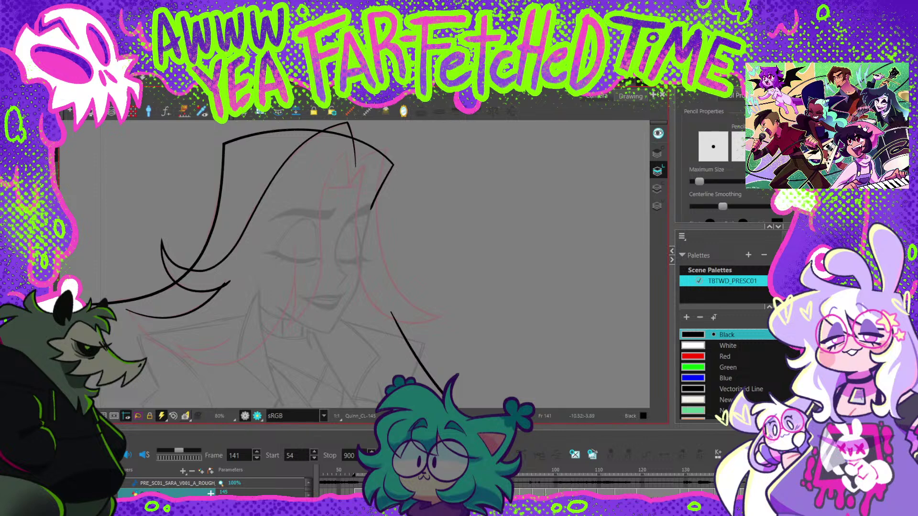
left_click_drag(128, 311, 206, 356)
key("ctrl+z")
left_click_drag(128, 311, 197, 358)
key("ctrl+z")
Step: Trim the lower strand's outer tip with the Cutter and reshape that end with the Contour Editor
key("alt+t")
mouse_move(139, 309)
left_mouse_down()
mouse_move(146, 321)
mouse_move(125, 321)
mouse_move(137, 307)
left_mouse_up()
key("Delete")
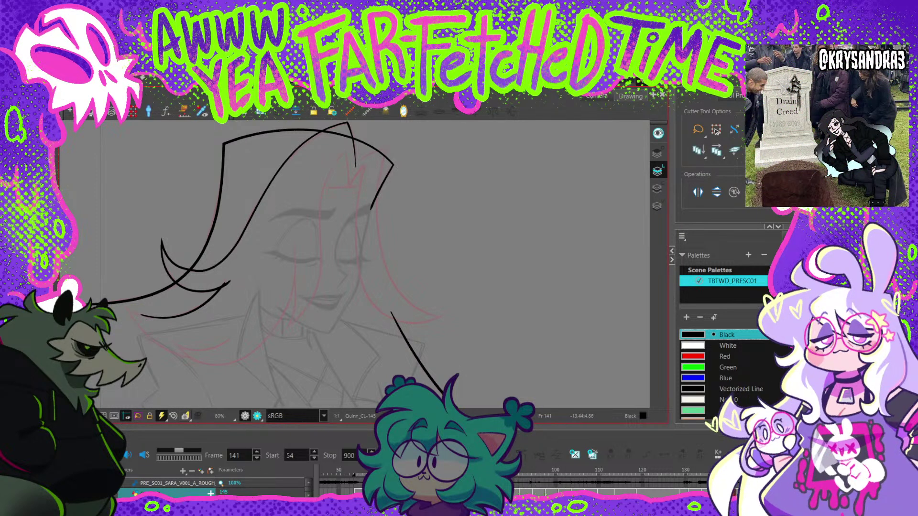
key("alt+q")
left_click(143, 315)
mouse_move(143, 315)
left_mouse_down()
mouse_move(127, 309)
mouse_move(163, 317)
left_mouse_up()
key("Escape")
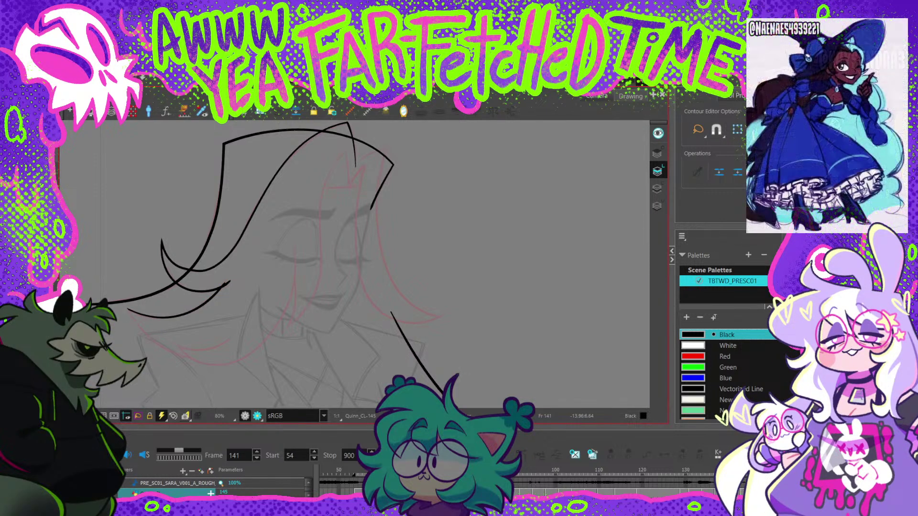
Step: Draw the underside of the lower lock from its outer tip curving down over the collar, redoing the stroke until it fits
key("alt+slash")
left_click_drag(128, 310, 174, 353)
key("ctrl+z")
mouse_move(132, 315)
left_mouse_down()
mouse_move(161, 346)
mouse_move(204, 360)
left_mouse_up()
key("ctrl+z")
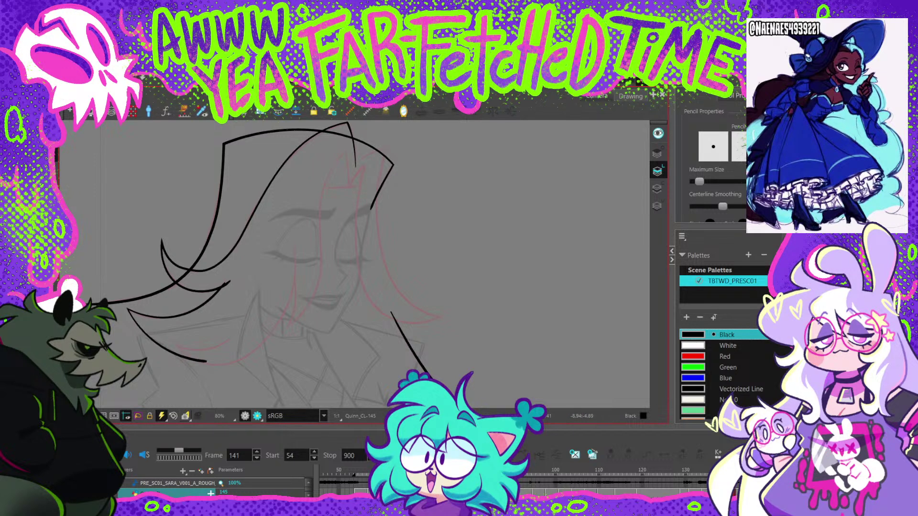
left_click_drag(128, 310, 132, 316)
left_click_drag(188, 356, 201, 359)
key("ctrl+z")
left_click_drag(164, 350, 201, 360)
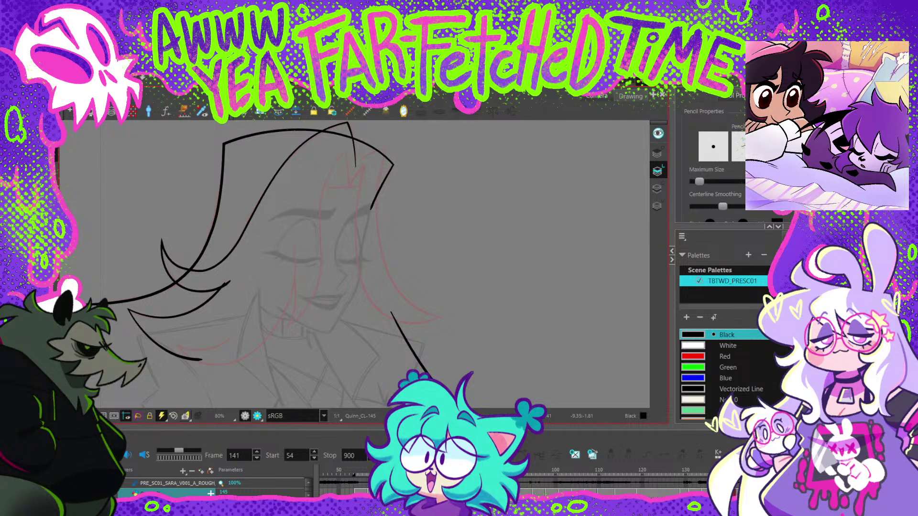
Step: Extend the lower lock's underside in a curve from the collar up past the jaw to the eye
left_click_drag(335, 263, 347, 223)
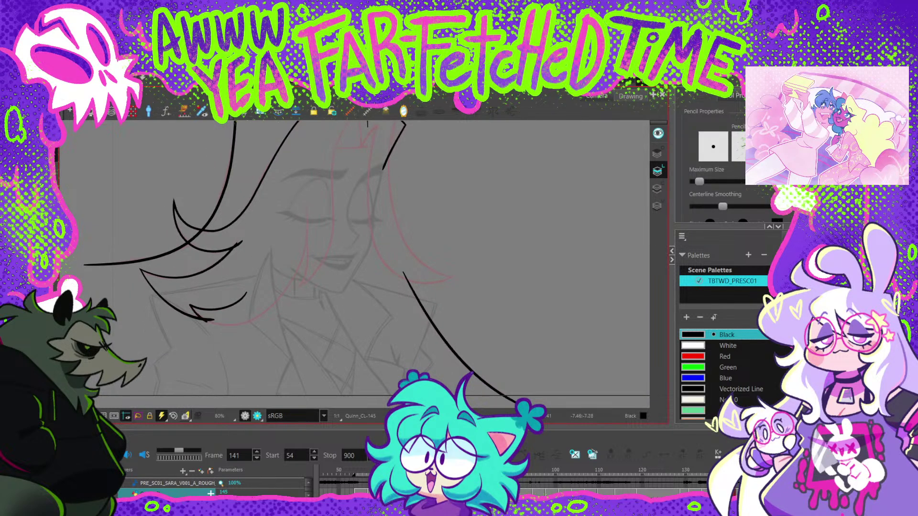
left_click_drag(205, 324, 284, 294)
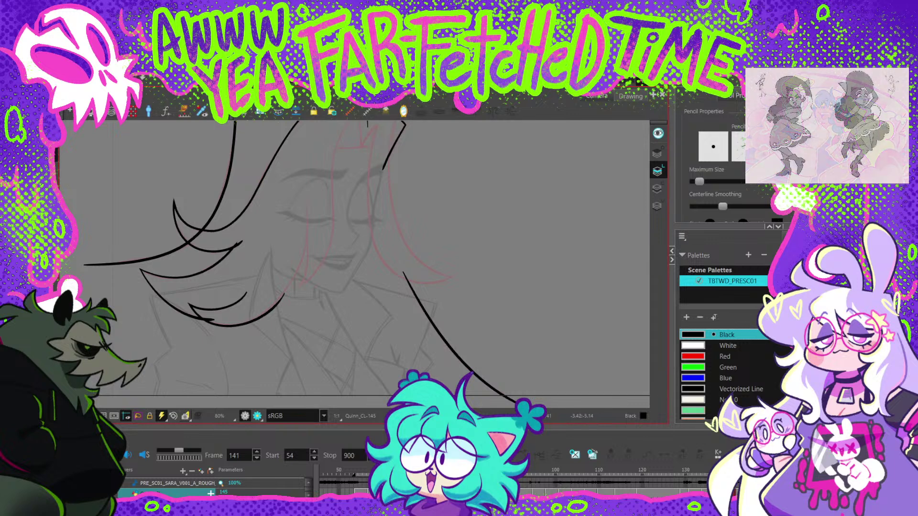
left_click_drag(300, 258, 309, 221)
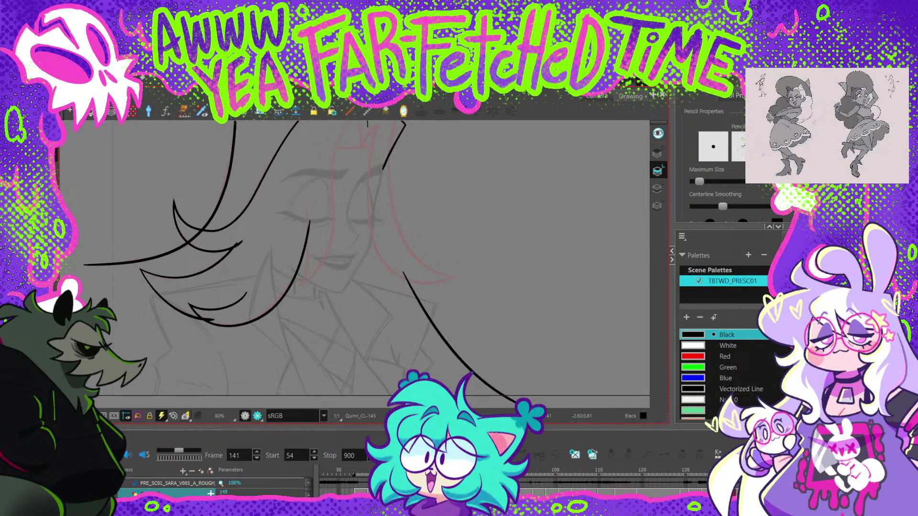
key("alt+q")
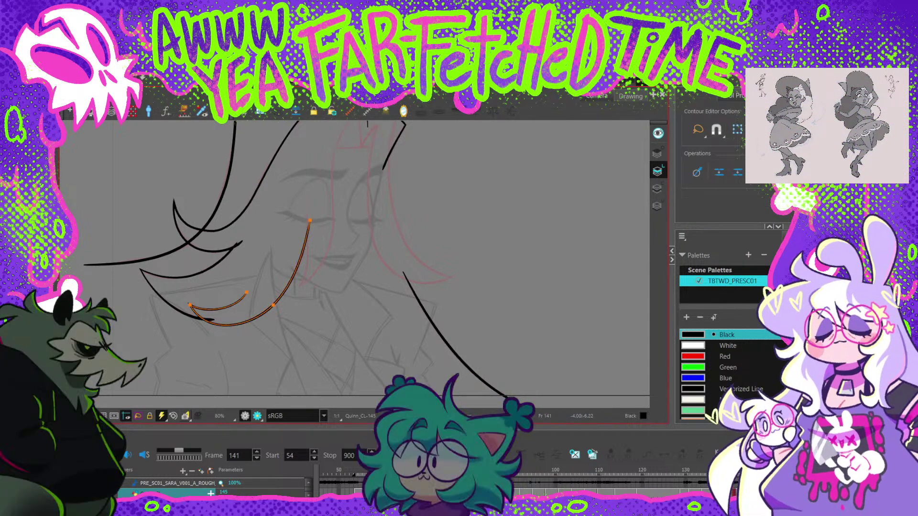
left_click_drag(428, 254, 388, 283)
Step: Draw the face-framing strand beside the cheek, from its outer edge down to the pointed tip and up the long inner edge to the forehead
key("alt+x")
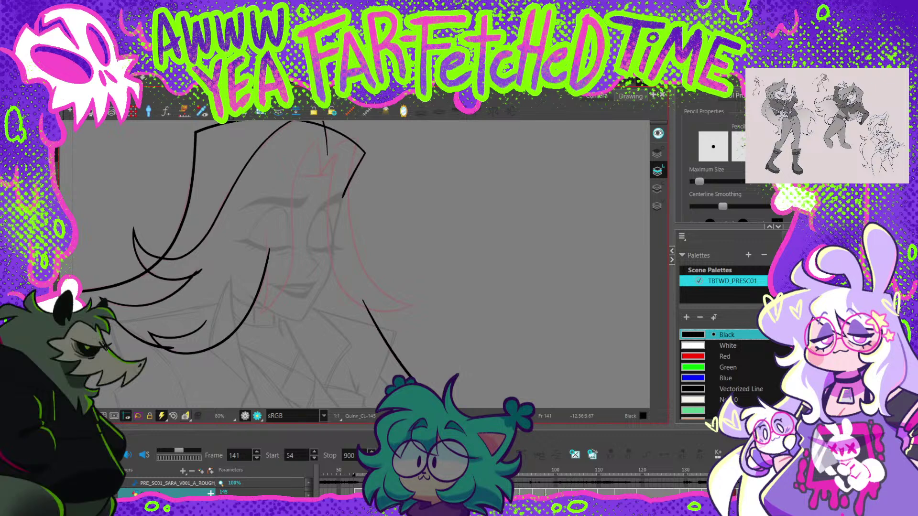
left_click_drag(266, 231, 258, 317)
key("ctrl+z")
left_click_drag(269, 260, 261, 315)
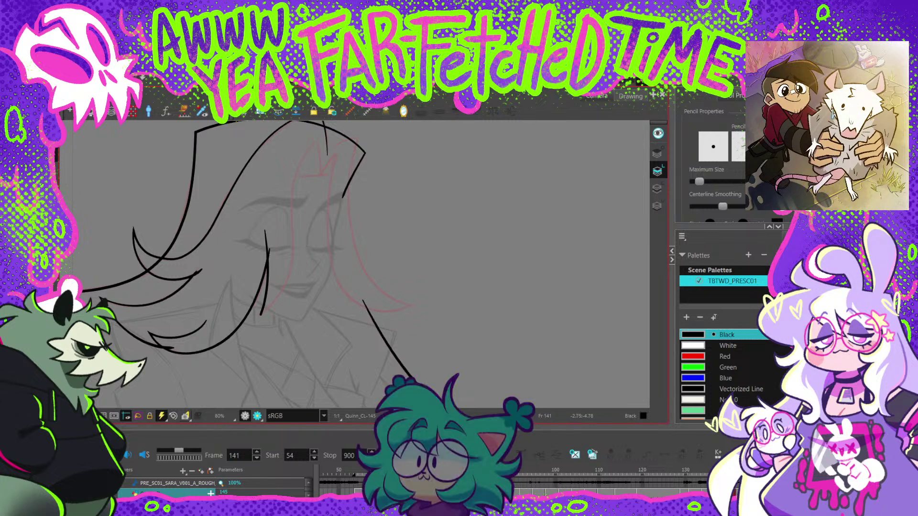
key("alt+q")
left_click(263, 292)
key("Escape")
key("alt+/")
left_click_drag(261, 314, 291, 281)
mouse_move(267, 311)
left_mouse_down()
mouse_move(288, 270)
mouse_move(297, 169)
mouse_move(316, 141)
left_mouse_up()
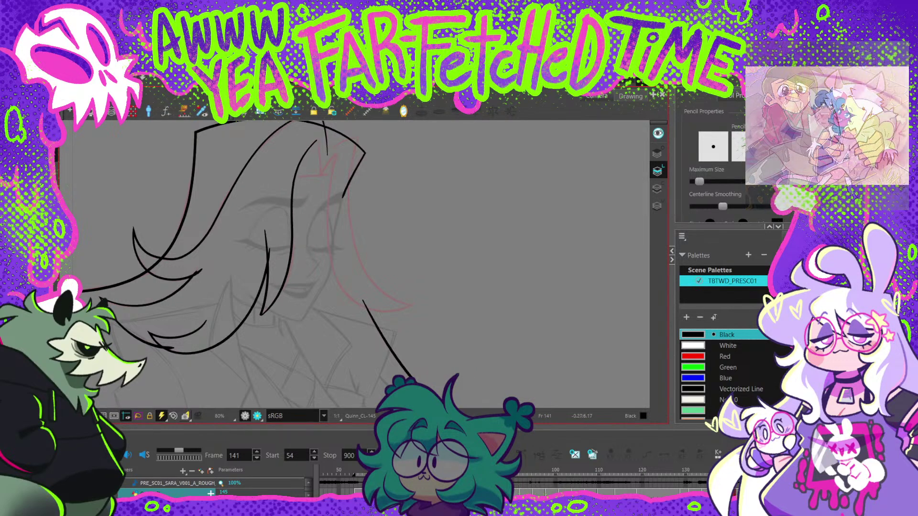
Step: Smooth the strand's long inner edge and adjust its upper end at the forehead with the Contour Editor
key("alt+q")
left_click(292, 230)
left_click(291, 228)
mouse_move(291, 196)
left_mouse_down()
mouse_move(303, 213)
mouse_move(286, 237)
left_mouse_up()
left_click(314, 199)
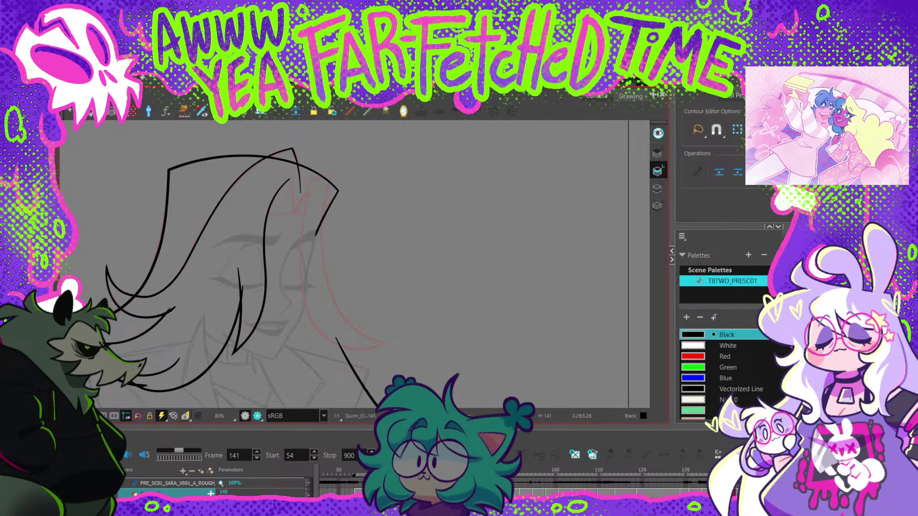
left_click(290, 180)
scroll(290, 180, "up", 2)
left_click_drag(288, 178, 290, 177)
key("Escape")
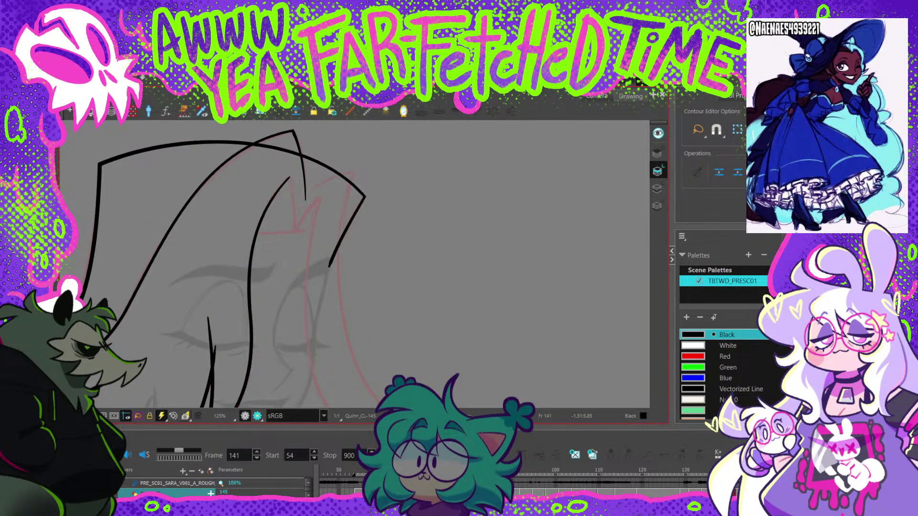
Step: Draw the pointed notch in the fringe parting with a short stroke down from the strand's top and one back up
key("alt+/")
scroll(289, 193, "up", 1)
left_click_drag(298, 235, 297, 247)
key("ctrl+z")
left_click_drag(289, 175, 296, 247)
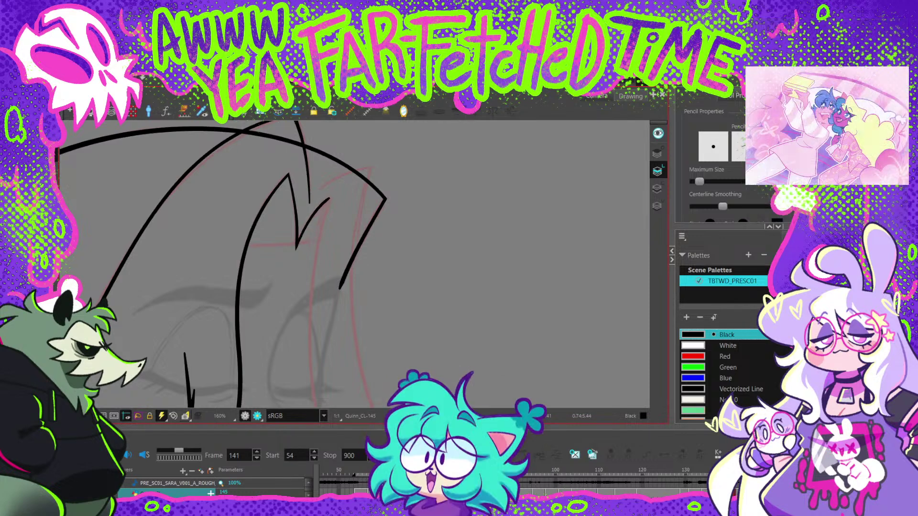
left_click_drag(296, 248, 329, 200)
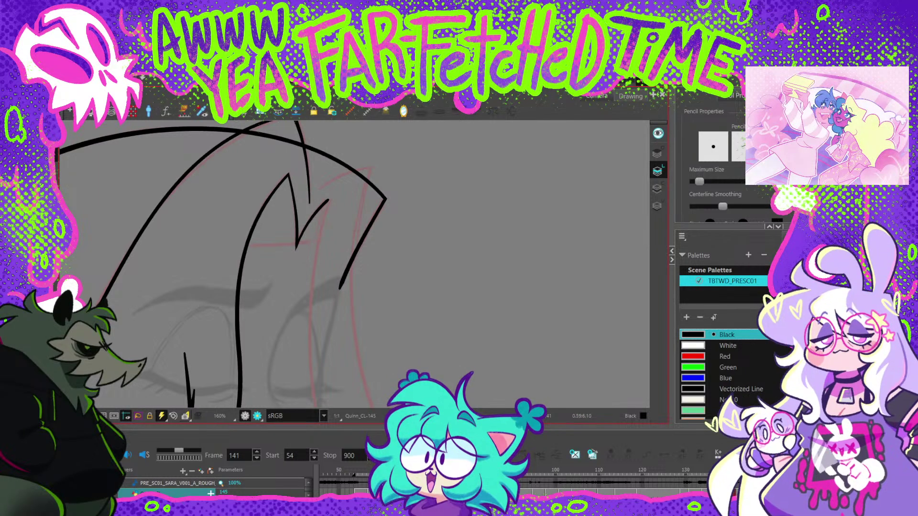
scroll(329, 193, "down", 1)
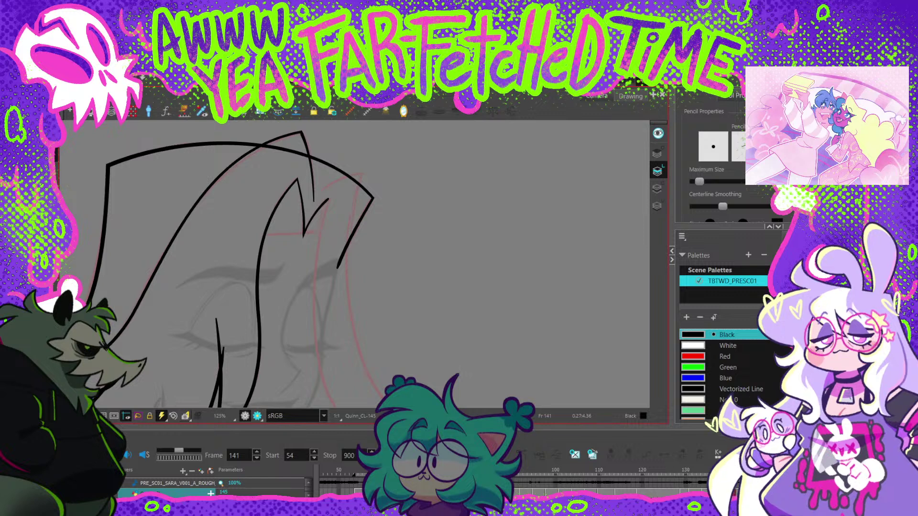
scroll(353, 187, "down", 1)
Step: Draw the hairline across the forehead and the inner edge of the far-side strand down to its flicked tip at the shoulder
mouse_move(431, 287)
left_mouse_down()
mouse_move(424, 221)
mouse_move(444, 193)
mouse_move(389, 250)
mouse_move(378, 274)
left_mouse_up()
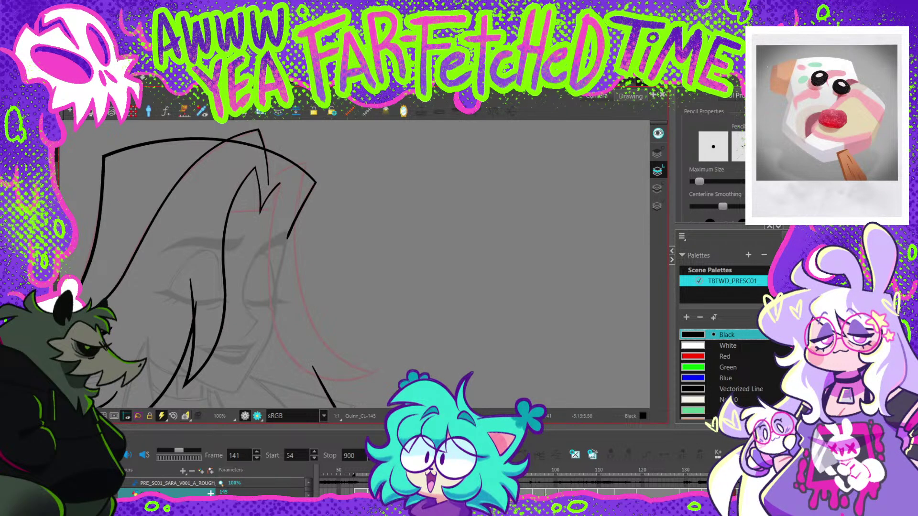
key("ctrl+z")
key("ctrl+z")
left_click_drag(229, 212, 278, 208)
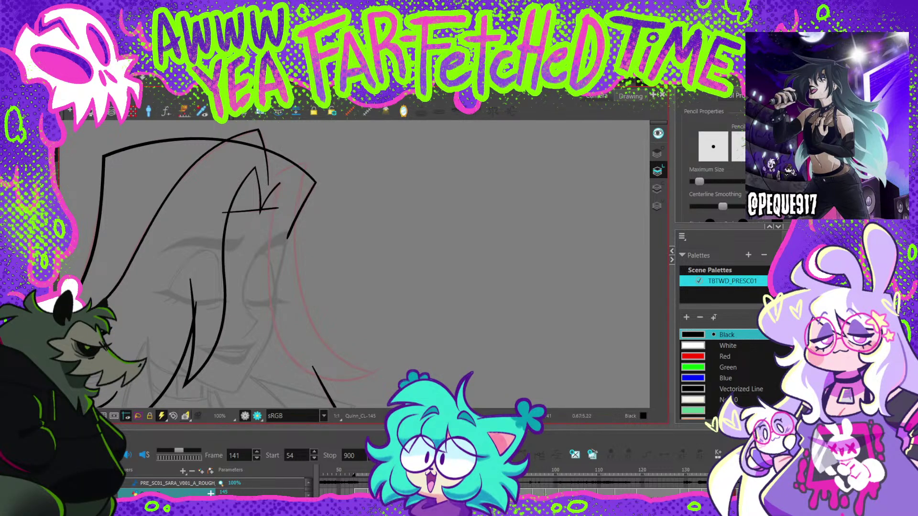
mouse_move(269, 242)
left_mouse_down()
mouse_move(276, 327)
mouse_move(296, 360)
mouse_move(349, 378)
mouse_move(380, 371)
left_mouse_up()
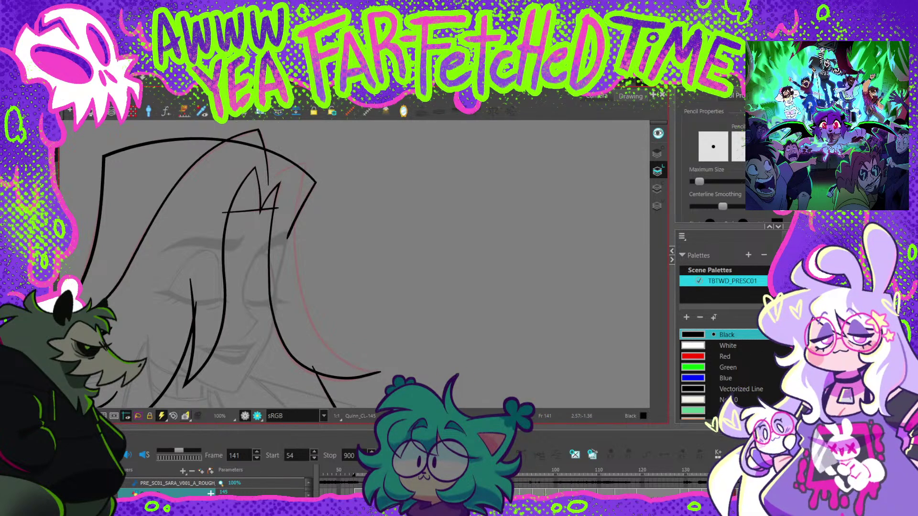
Step: Delete the surplus point near the far-side strand's tip and reshape its lower curve with the Contour Editor
key("alt+q")
left_click(371, 374)
left_click_drag(362, 376, 357, 376)
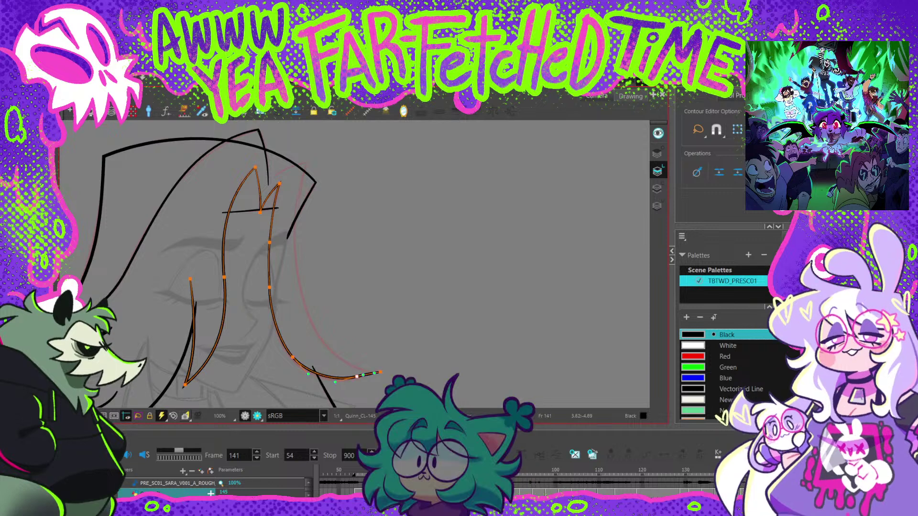
key("Delete")
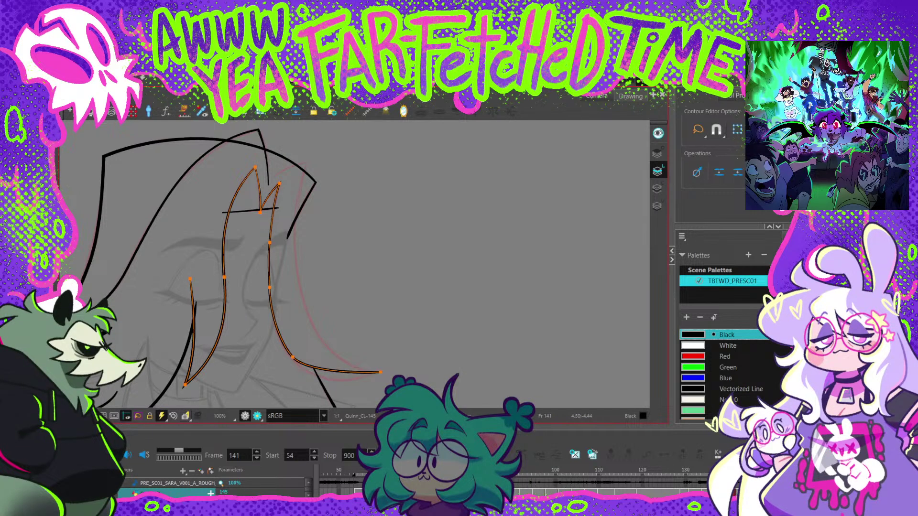
left_click_drag(380, 372, 330, 391)
left_click_drag(293, 357, 290, 359)
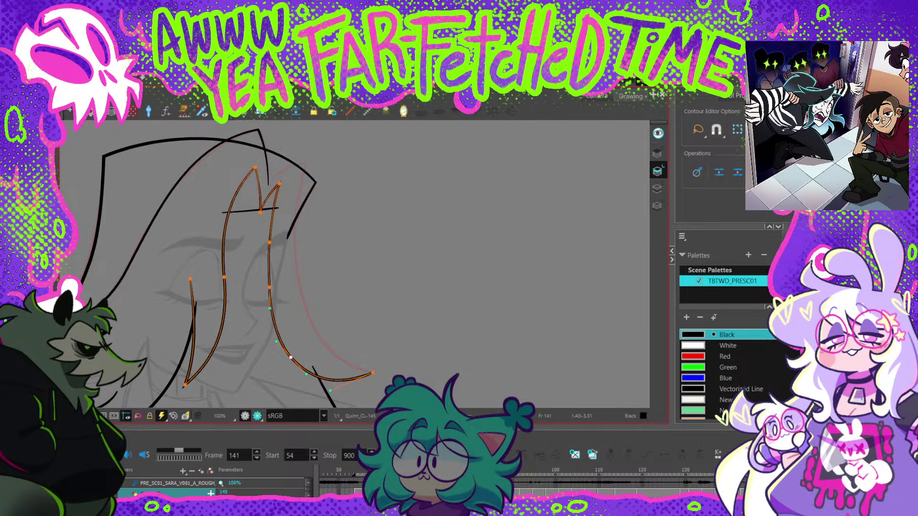
left_click(308, 252)
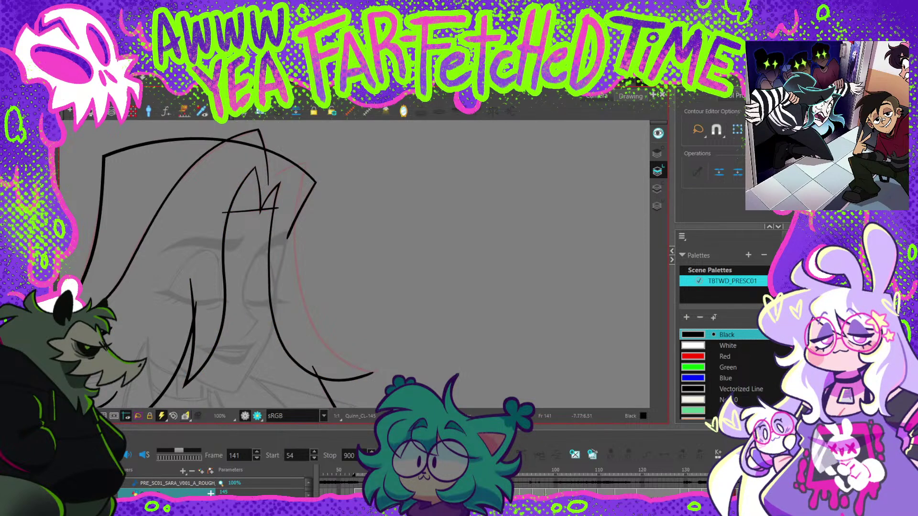
Step: Draw the top and outer edge of the far-side strand from the parting down to its flicked tip
key("alt+/")
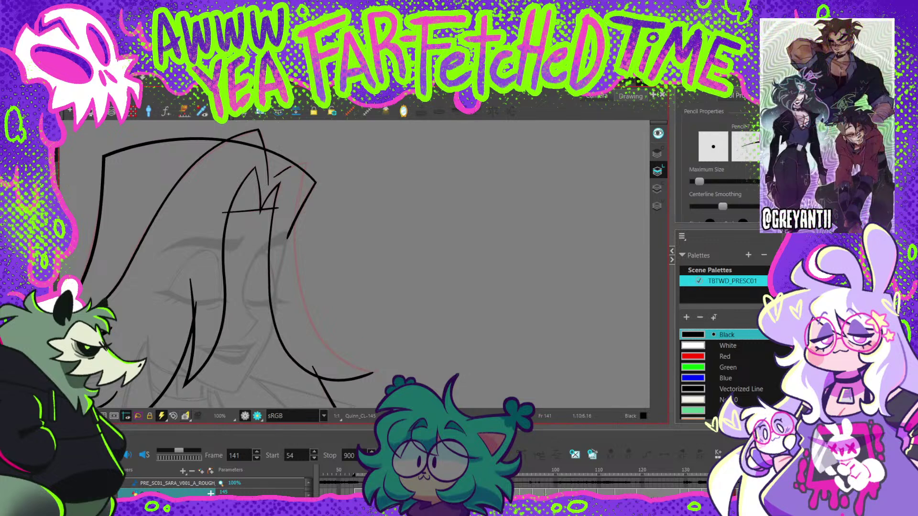
key("ctrl+z")
mouse_move(276, 173)
left_mouse_down()
mouse_move(303, 165)
mouse_move(272, 155)
left_mouse_up()
left_click_drag(264, 219, 273, 290)
left_click_drag(310, 353, 343, 363)
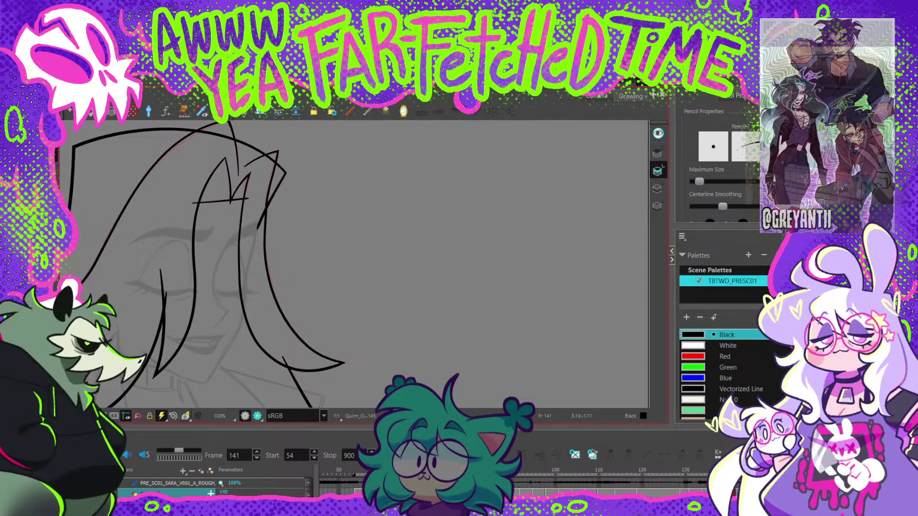
Step: Delete a surplus point from the upper part of the far-side strand's outer edge with the Contour Editor
key("alt+s")
left_click(266, 258)
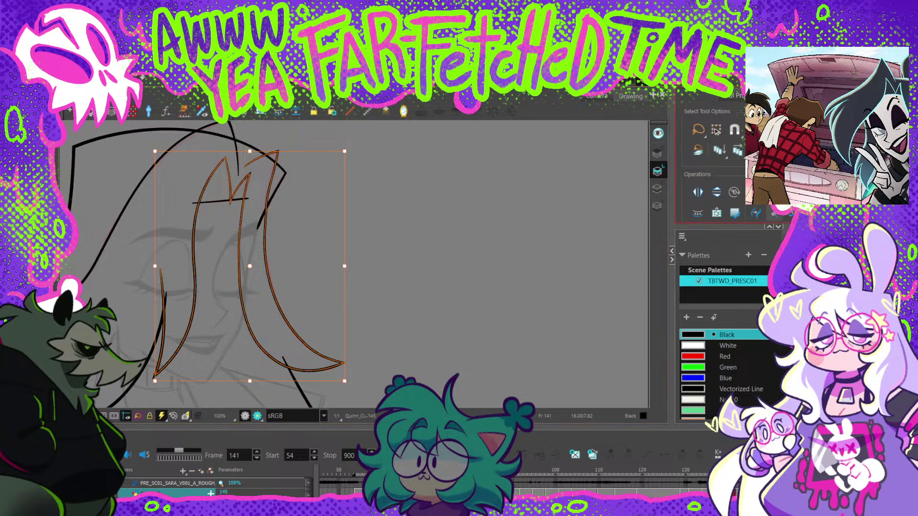
key("Escape")
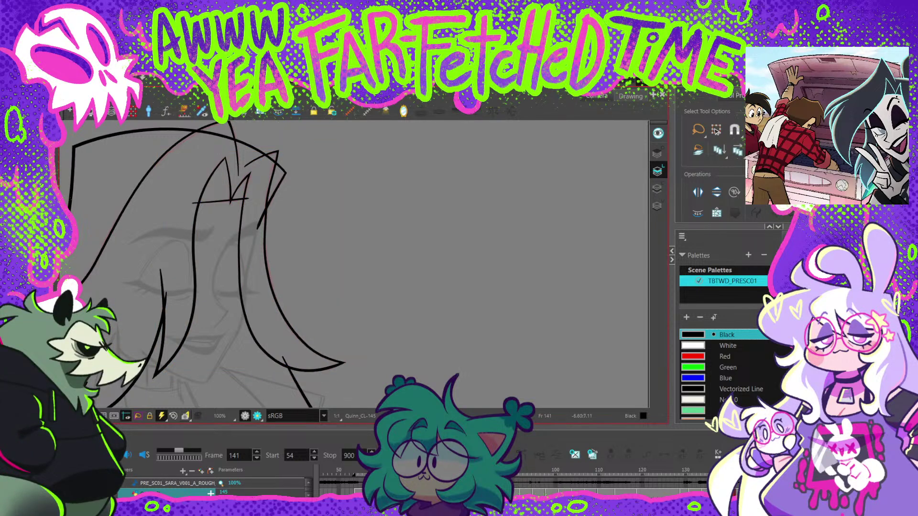
key("alt+q")
left_click(266, 208)
key("Delete")
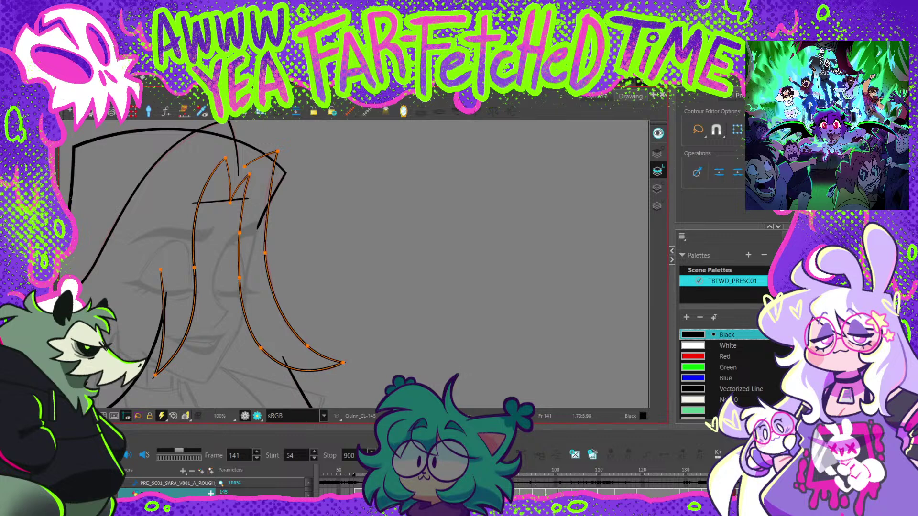
key("Escape")
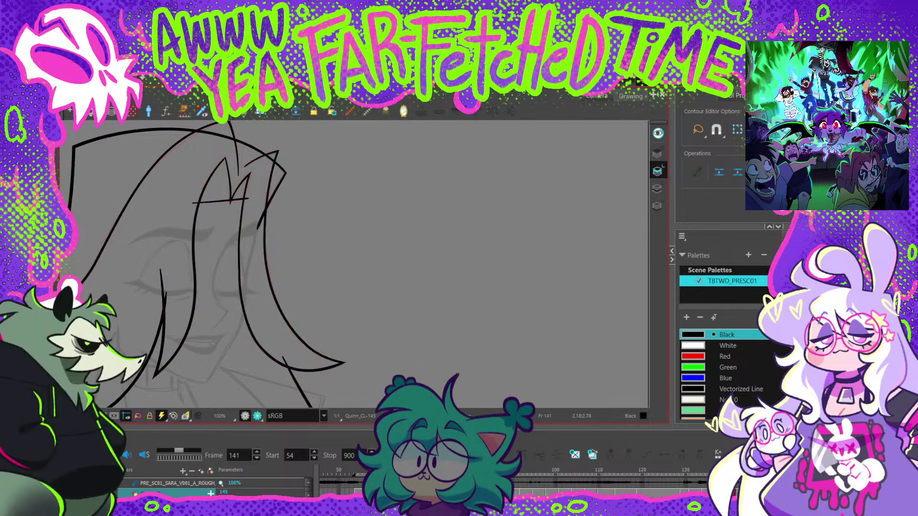
Step: Flip back and forth between frame 141 and its neighbouring drawings to check the hair's motion
scroll(287, 251, "down", 2)
left_click_drag(287, 251, 304, 234)
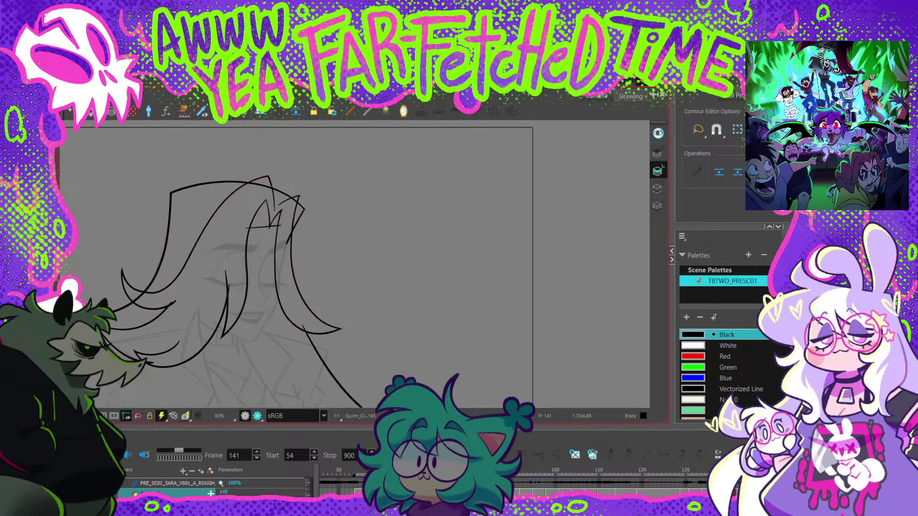
key("f")
key("g")
key("f")
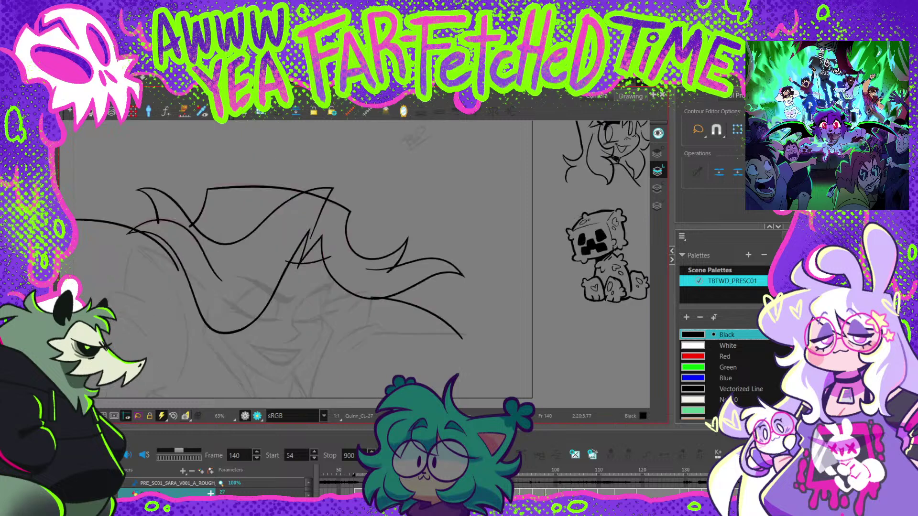
key("g")
key("f")
key("g")
key("g")
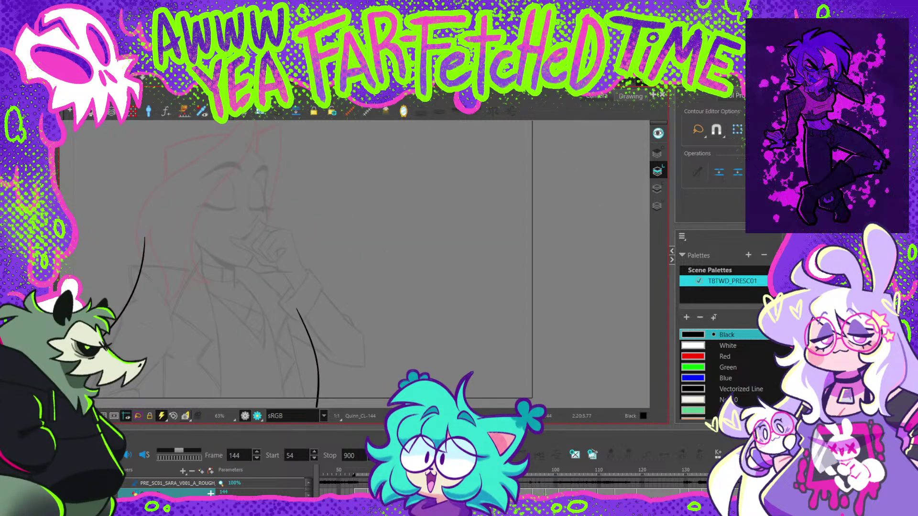
key("f")
key("f")
key("g")
key("period")
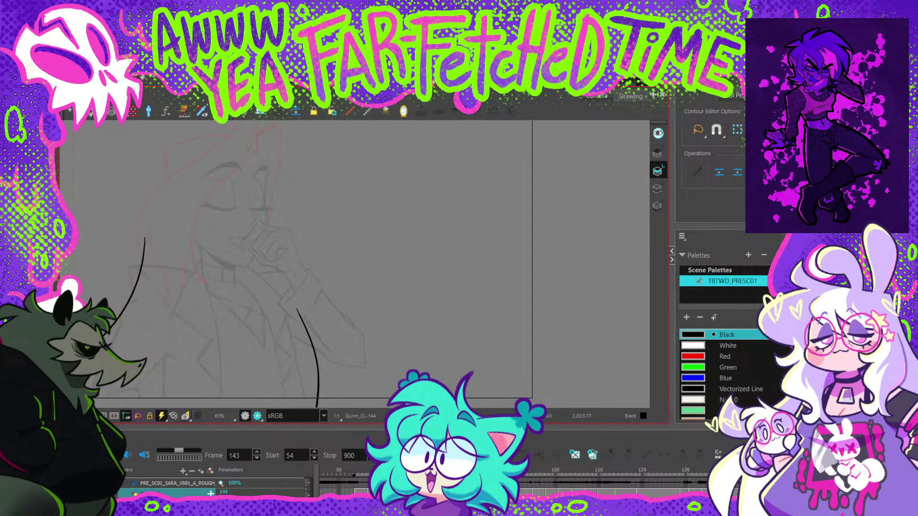
key("period")
key("comma")
Step: Copy the upper hair strokes from frame 146 and paste them into the drawing on frame 145
key("alt+s")
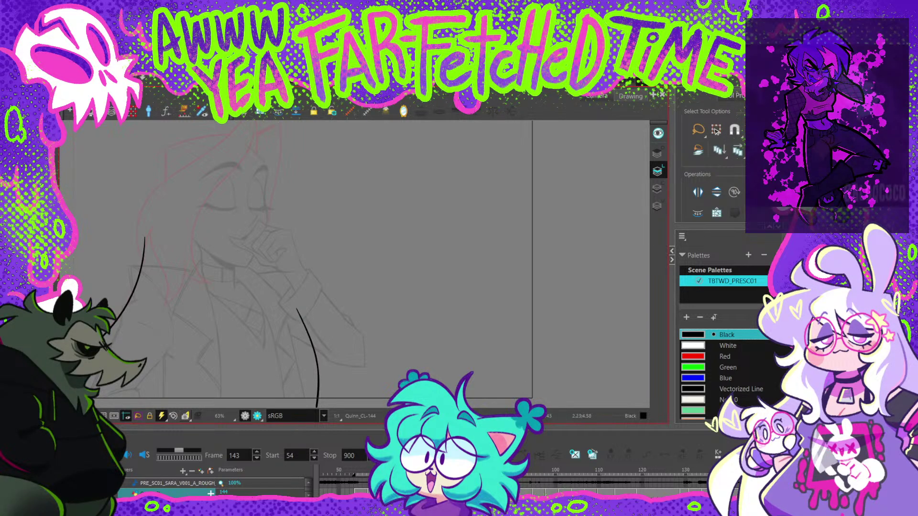
key("comma")
key("comma")
key("comma")
key("period")
key("period")
key("period")
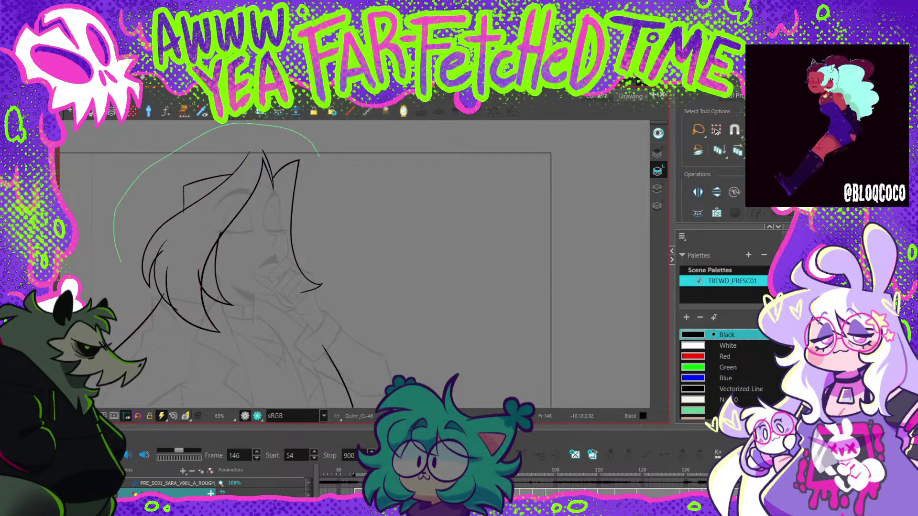
left_click_drag(230, 291, 270, 256)
key("ctrl+c")
key("comma")
key("ctrl+v")
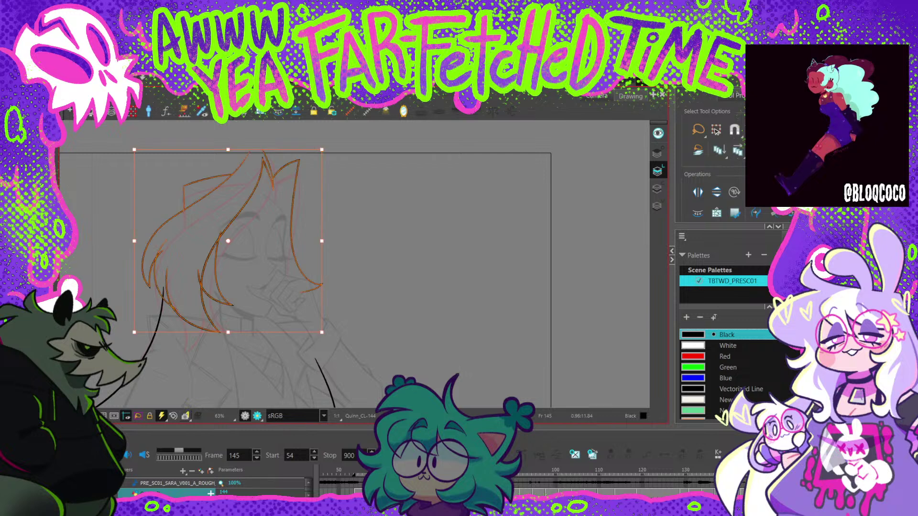
Step: Move and tilt the pasted hair on frame 145 to fit the rough head
left_click_drag(219, 239, 219, 255)
key("Escape")
left_click_drag(228, 191, 223, 188)
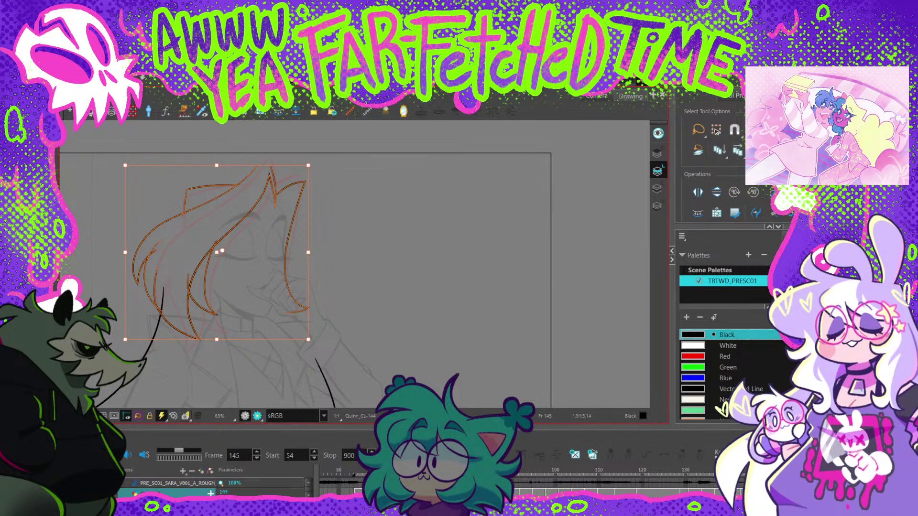
key("Escape")
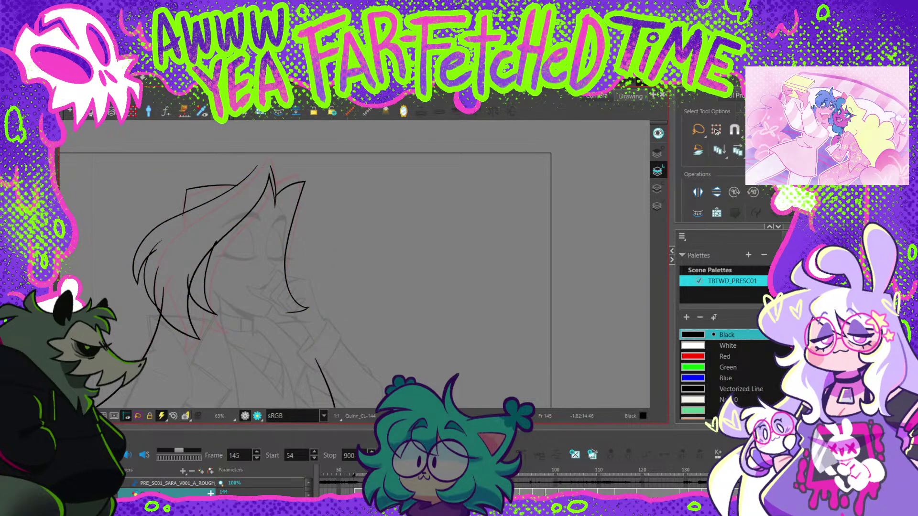
Step: Pull the upper ends of the pasted fringe strokes up to form the peak with the Contour Editor
key("alt+q")
key("2")
left_click(270, 178)
left_click_drag(272, 163, 269, 143)
key("Escape")
left_click(243, 167)
left_click_drag(268, 147, 270, 144)
mouse_move(224, 309)
left_mouse_down()
mouse_move(320, 211)
mouse_move(287, 189)
left_mouse_up()
key("1")
key("1")
left_click_drag(259, 220, 243, 236)
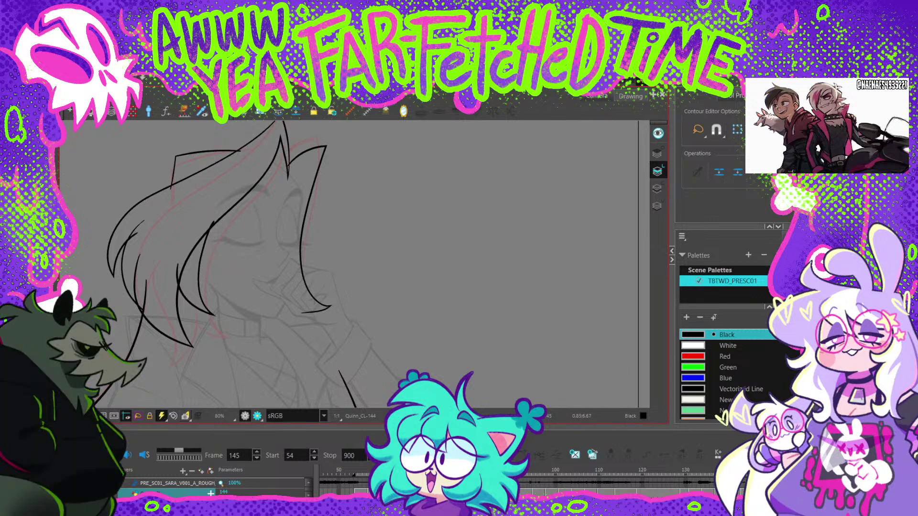
Step: Delete the extra short strand stroke crossing the inner side of the fringe on frame 145
key("alt+s")
left_click(209, 232)
key("Delete")
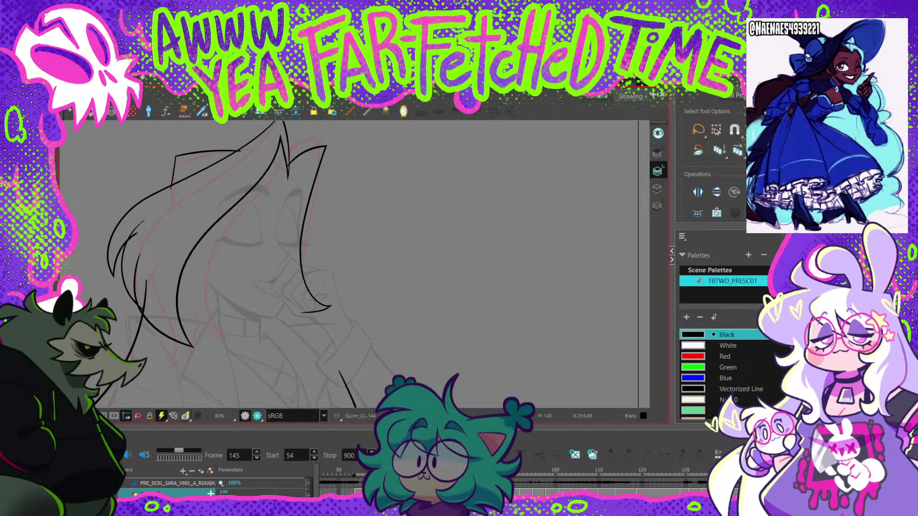
Step: Lower the peak of the fringe stroke and bend its face-side edge toward the rough with the Contour Editor
key("alt+q")
key("2")
left_click(277, 141)
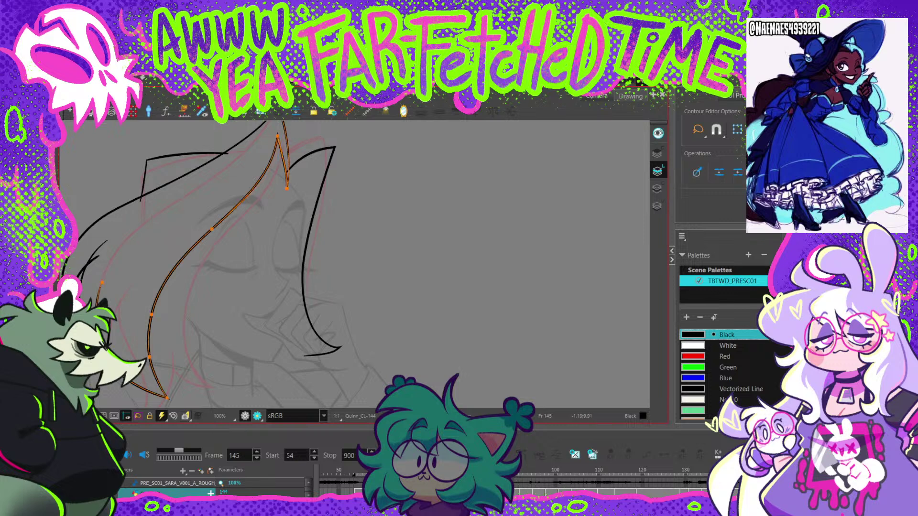
left_click_drag(277, 136, 283, 149)
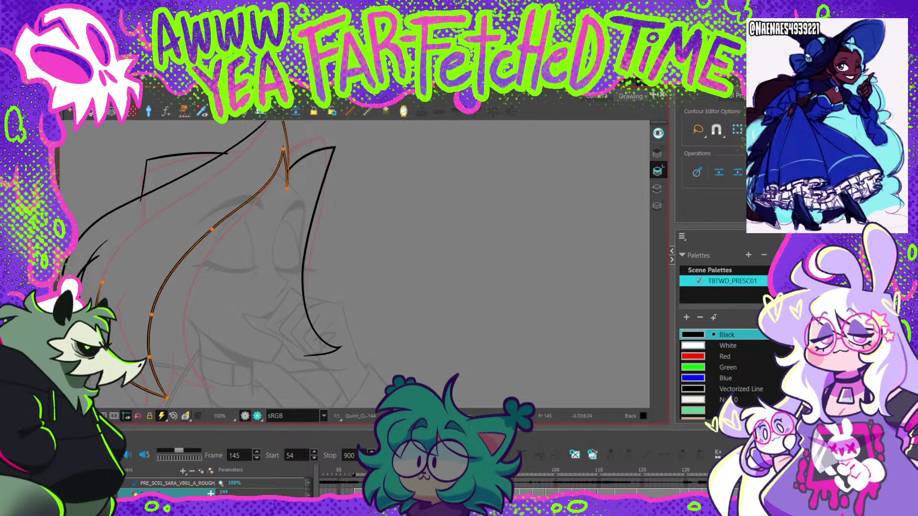
left_click_drag(212, 229, 241, 189)
left_click_drag(177, 258, 202, 252)
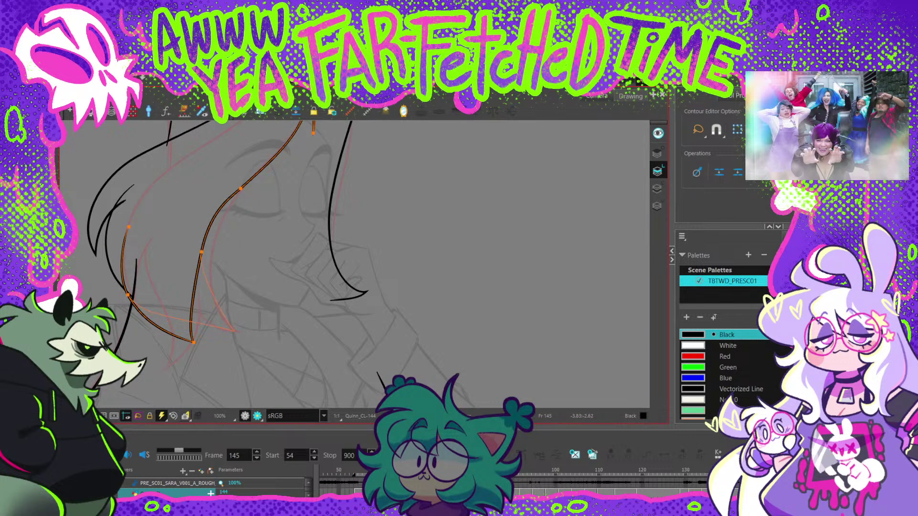
Step: Move the long lock's tip down to the rough and smooth the curve of its face-side edge above it
left_click_drag(194, 343, 239, 334)
key("ctrl+z")
mouse_move(193, 342)
left_mouse_down()
mouse_move(167, 367)
mouse_move(195, 348)
left_mouse_up()
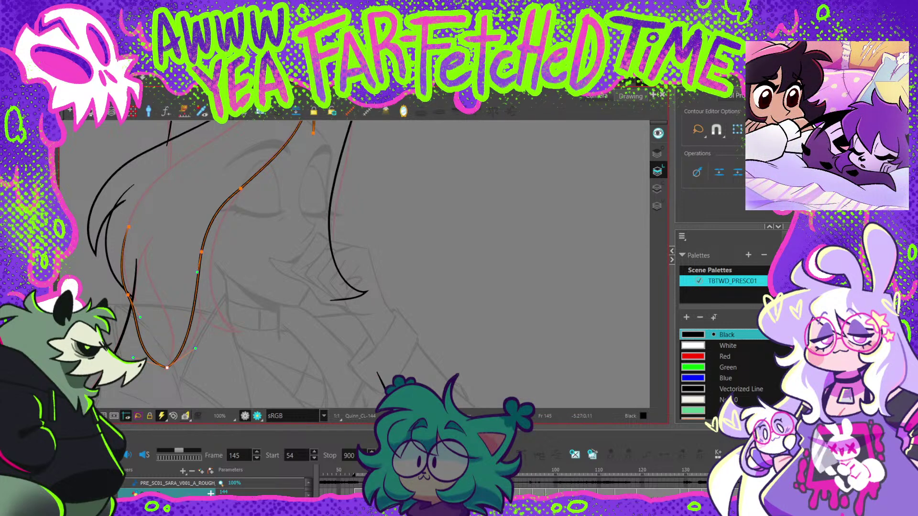
left_click_drag(201, 252, 210, 267)
left_click(240, 188)
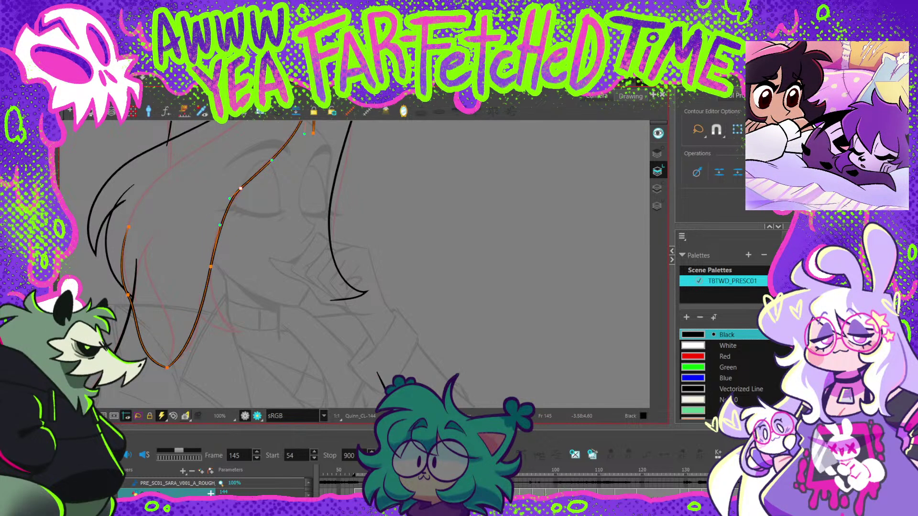
left_click_drag(270, 163, 270, 159)
key("Escape")
left_click(168, 367)
left_click_drag(167, 367, 206, 345)
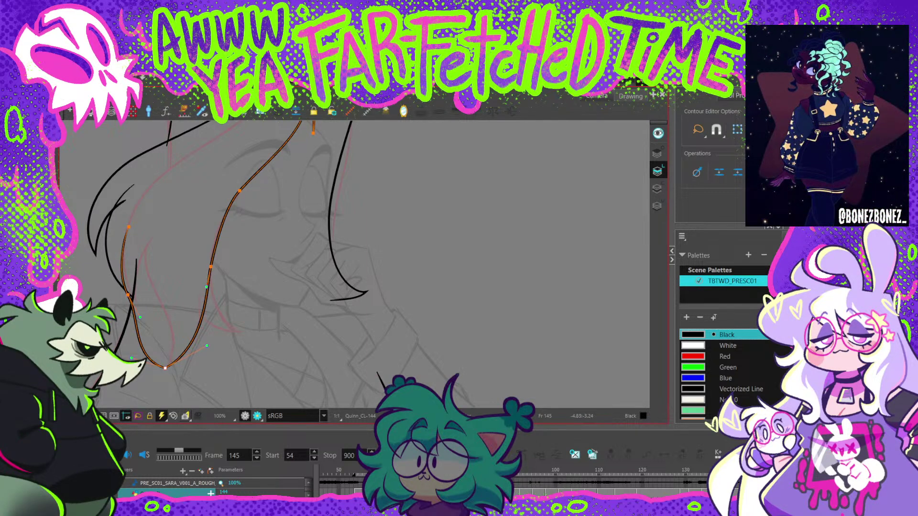
Step: Reshape the back edge of the long lock so it curves inward along the rough down to the tip
left_click_drag(128, 227, 149, 238)
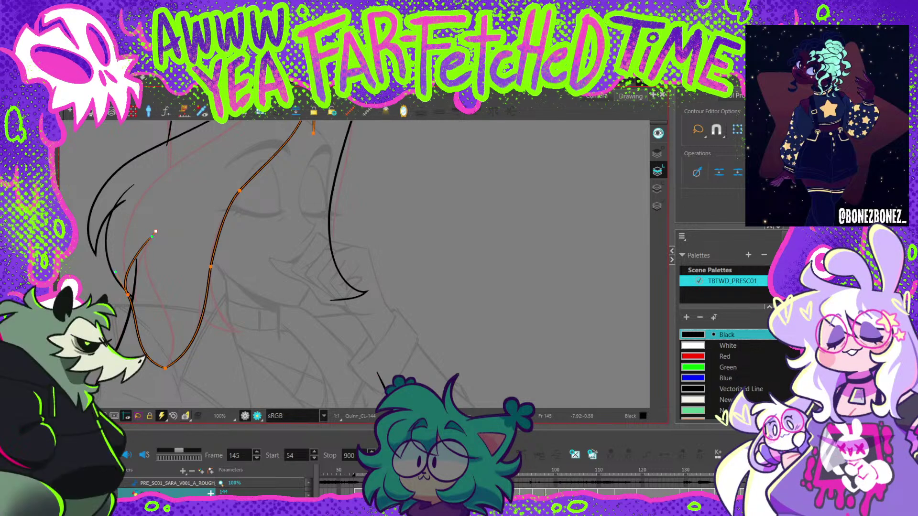
left_click(128, 295)
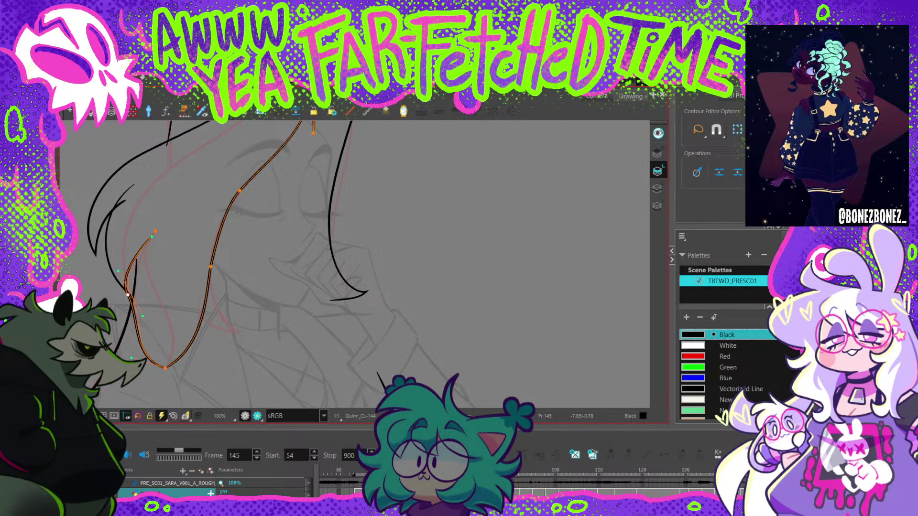
left_click_drag(128, 295, 164, 298)
left_click_drag(132, 358, 172, 351)
left_click_drag(164, 298, 158, 295)
left_click_drag(155, 231, 145, 237)
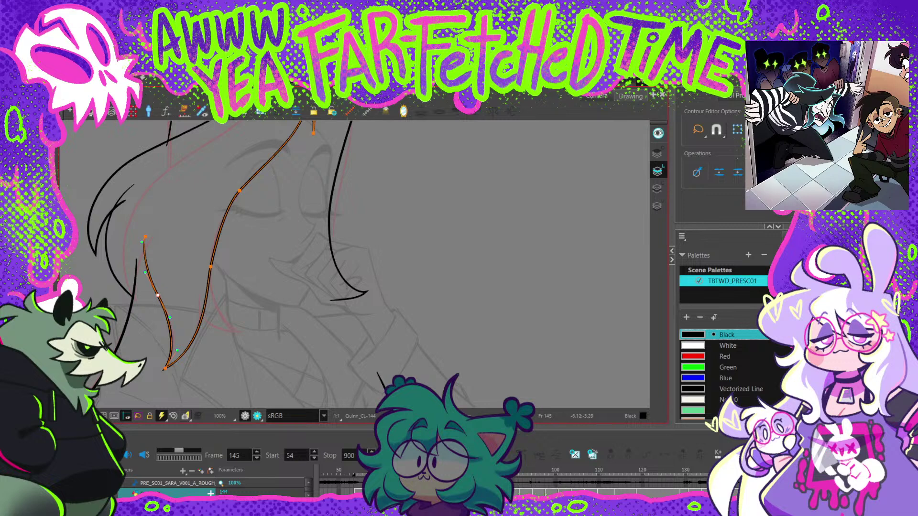
key("Escape")
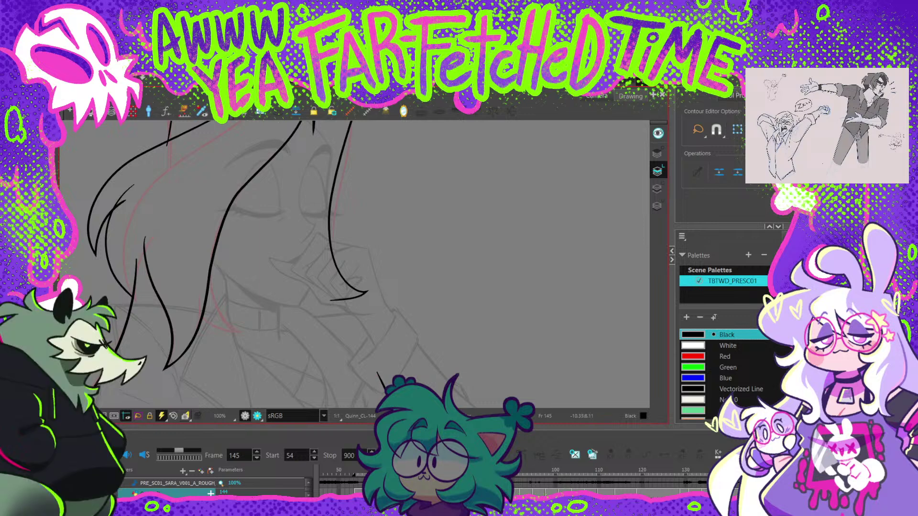
Step: Cut a gap in the long lock's face-side stroke with the Cutter and extend the cut lower end upward
key("alt+t")
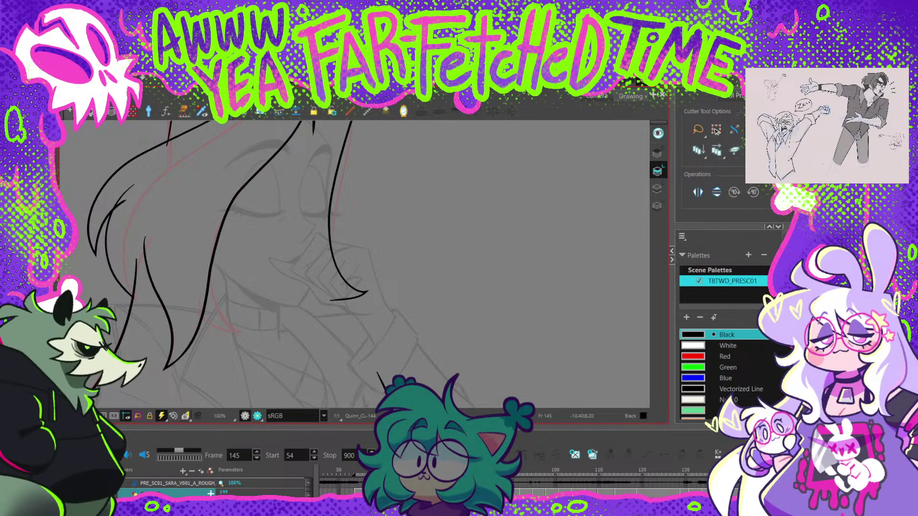
left_click_drag(197, 303, 206, 281)
key("alt+/")
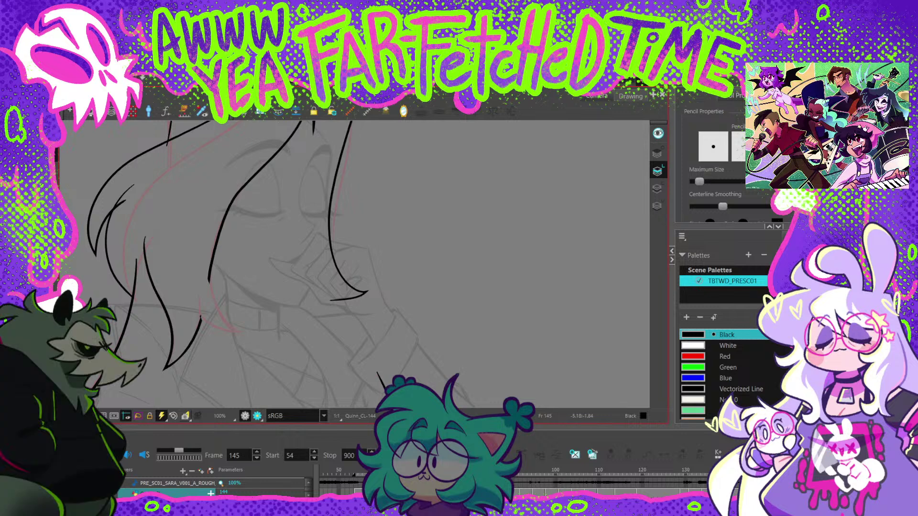
key("alt+s")
key("alt+q")
left_click(189, 348)
left_click_drag(200, 295, 204, 335)
key("Escape")
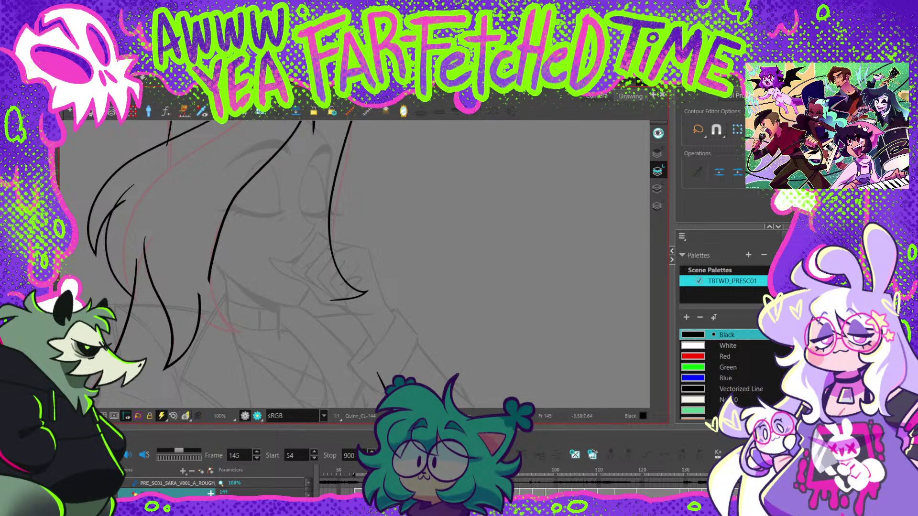
Step: Taper the cut upper end of the lock's lower stroke to a point with the Pencil Editor
key("shift+q")
scroll(201, 293, "up", 5)
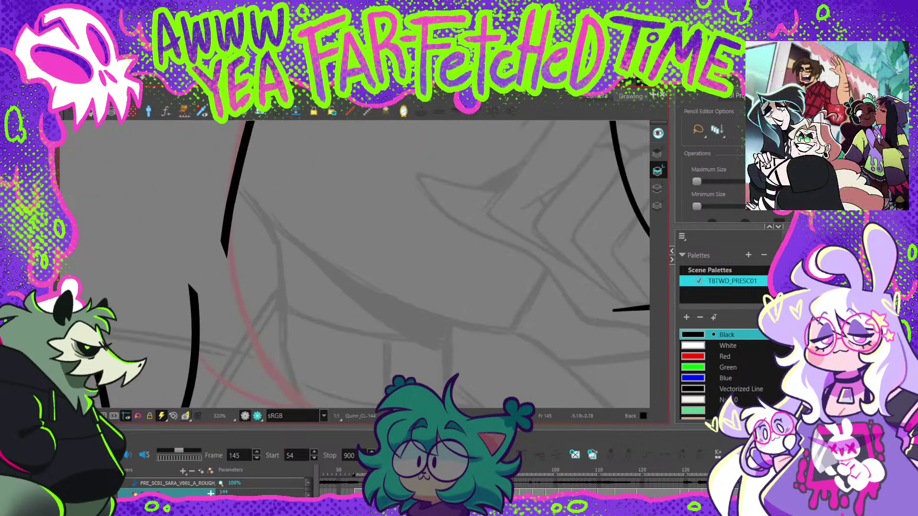
scroll(192, 287, "up", 3)
left_click(191, 287)
mouse_move(190, 283)
left_mouse_down()
mouse_move(181, 272)
mouse_move(187, 280)
left_mouse_up()
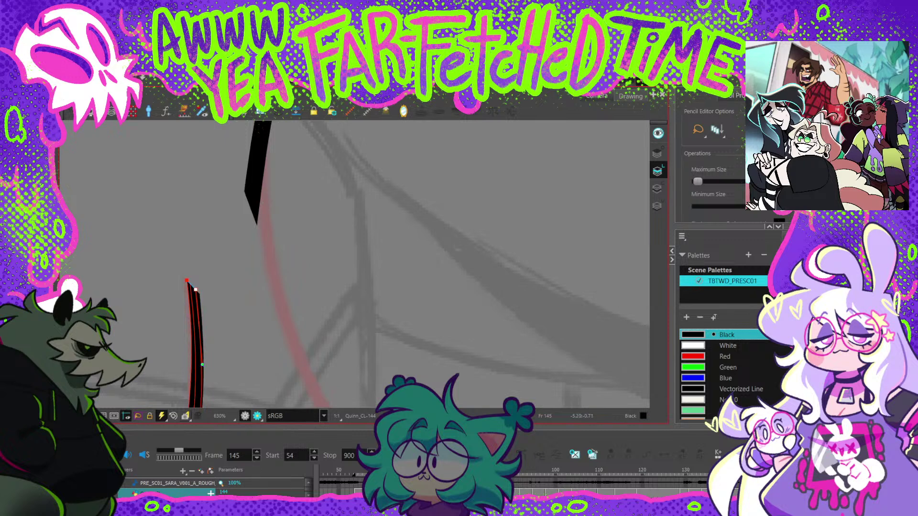
scroll(194, 311, "down", 5)
left_click_drag(287, 306, 287, 312)
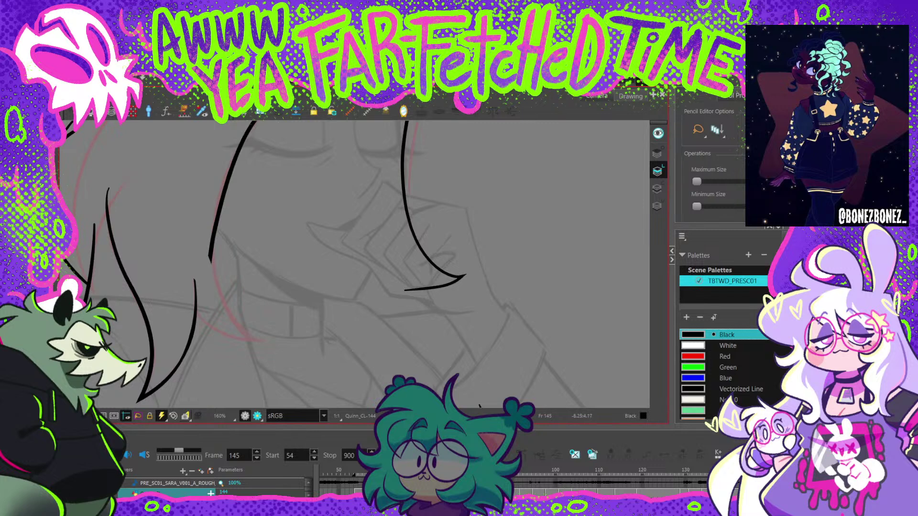
key("alt+s")
left_click(151, 335)
scroll(717, 131, "down", 5)
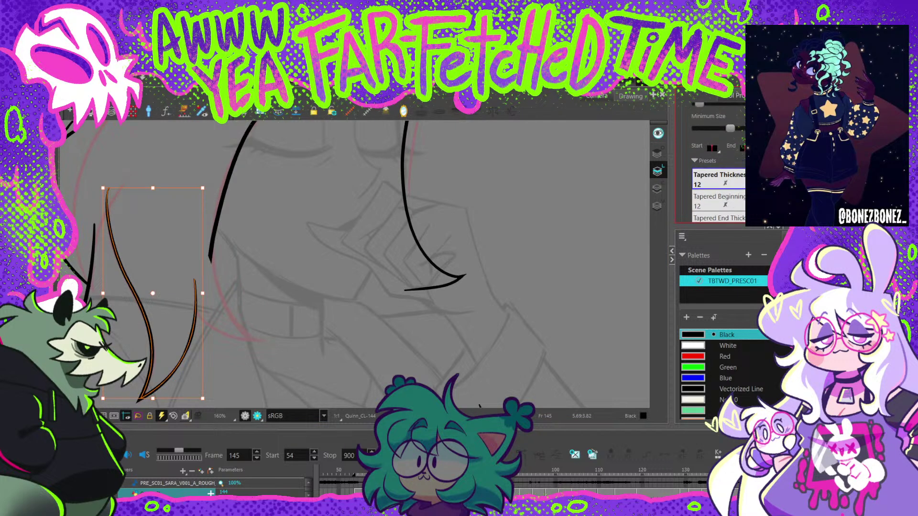
left_click(282, 285)
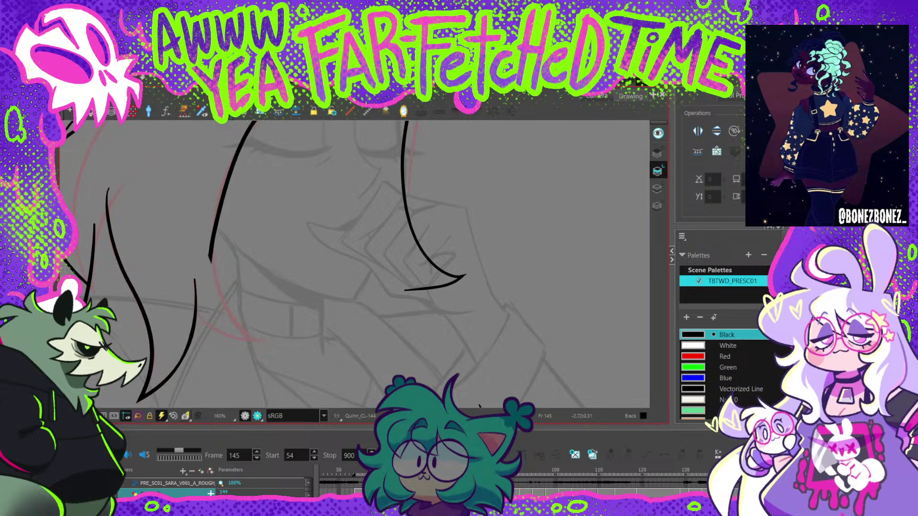
key("alt+/")
mouse_move(214, 231)
left_mouse_down()
mouse_move(232, 315)
mouse_move(262, 340)
left_mouse_up()
key("ctrl+z")
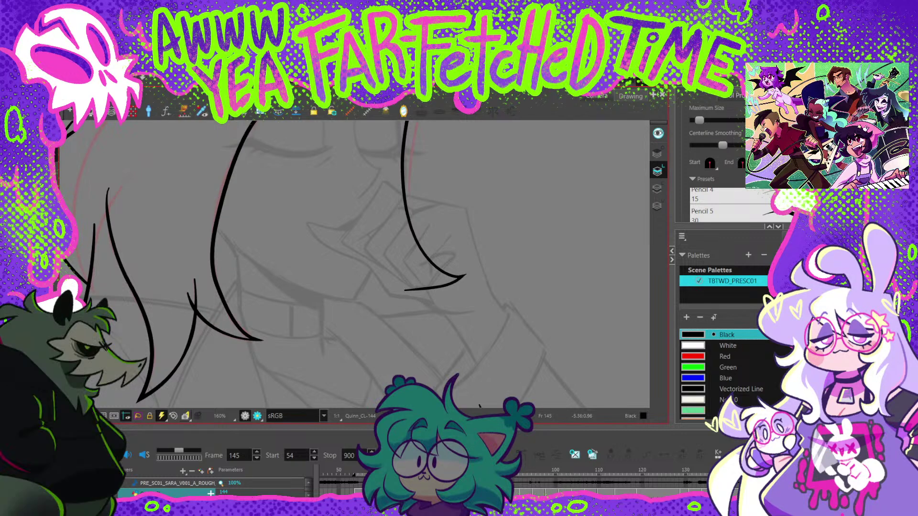
key("ctrl+z")
key("ctrl+z")
Step: Draw the fringe edge down to a pointed tip by the collar and a second stroke closing the small lock
mouse_move(210, 253)
left_mouse_down()
mouse_move(243, 328)
mouse_move(263, 343)
left_mouse_up()
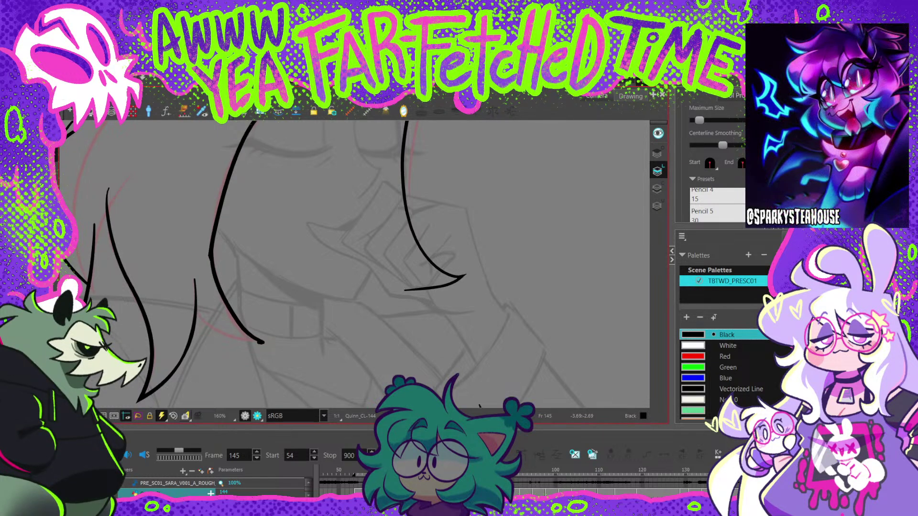
left_click_drag(185, 290, 269, 342)
key("alt+t")
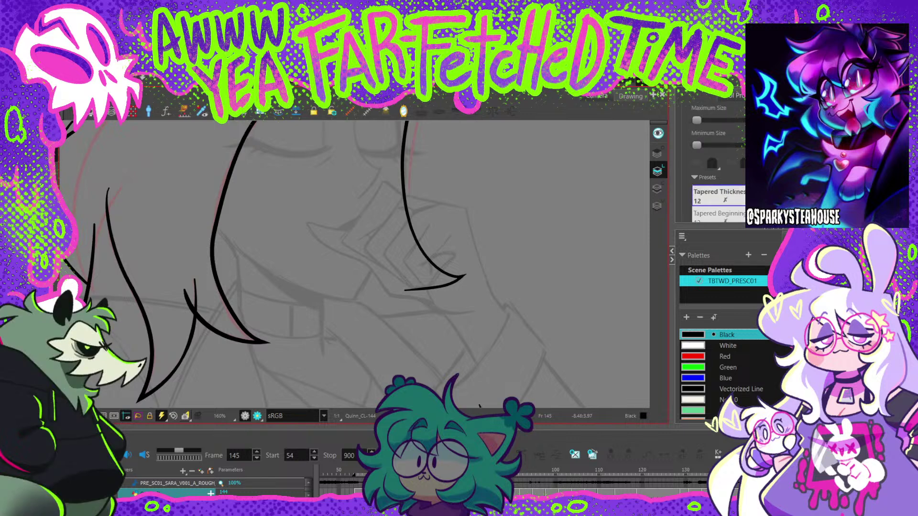
Step: Refine the new lock's curve along the cheek and collar to match the rough with the Contour Editor
key("alt+q")
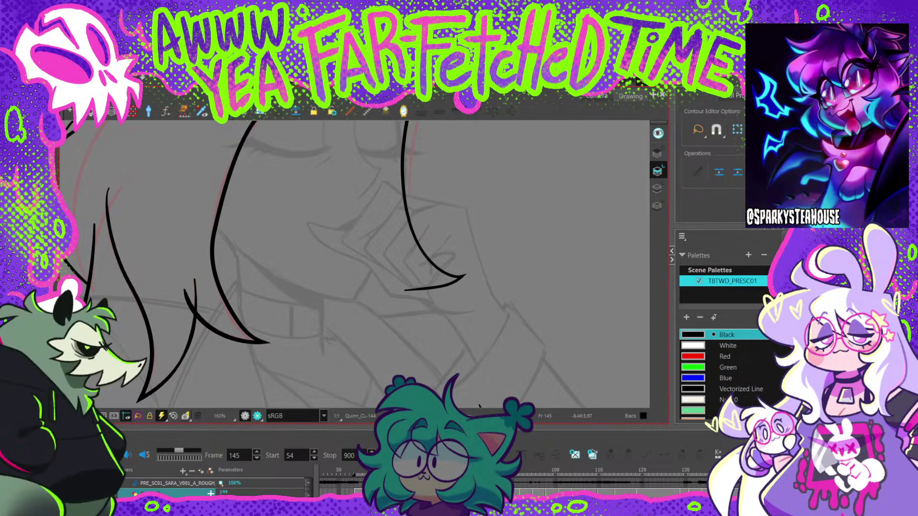
left_click(251, 334)
left_click_drag(238, 322, 236, 324)
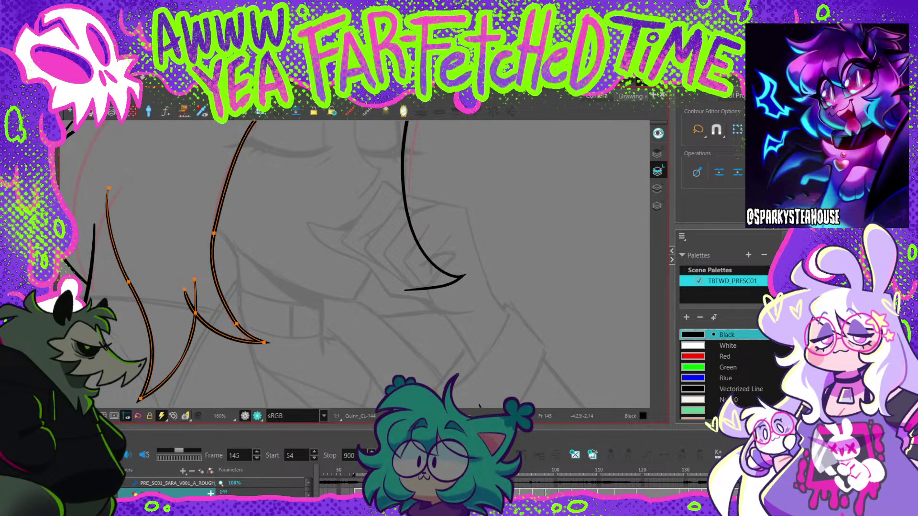
left_click_drag(206, 266, 207, 262)
left_click(214, 233)
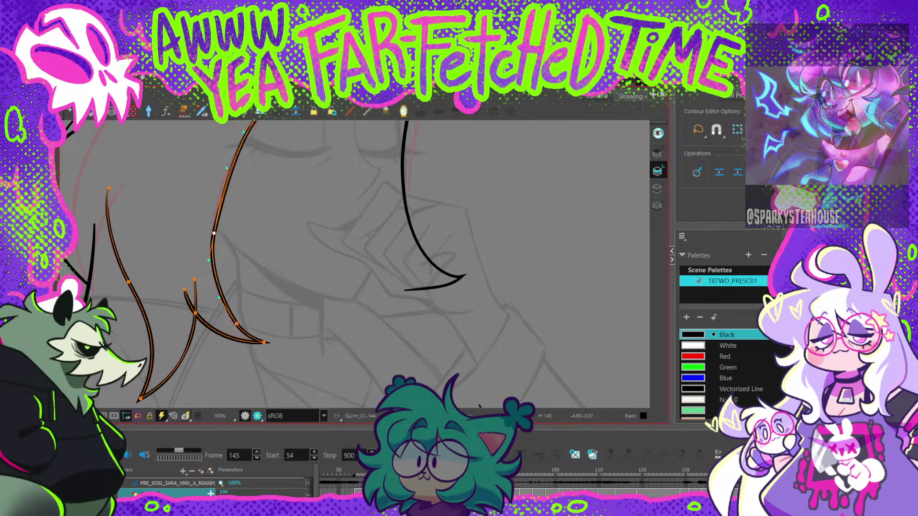
left_click_drag(229, 169, 227, 169)
left_click(240, 246)
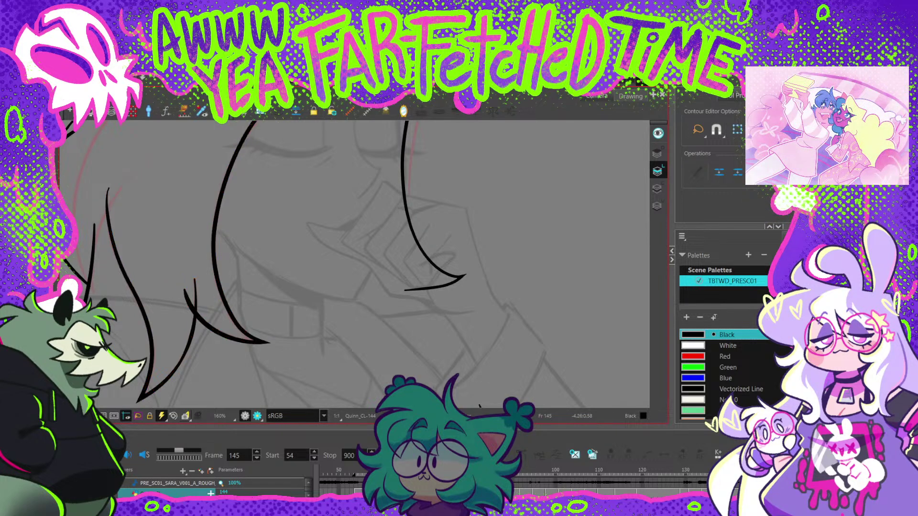
Step: Delete the inner curved strand stroke inside the outer lock at the back of the hair
key("1")
key("1")
left_click_drag(240, 245, 268, 274)
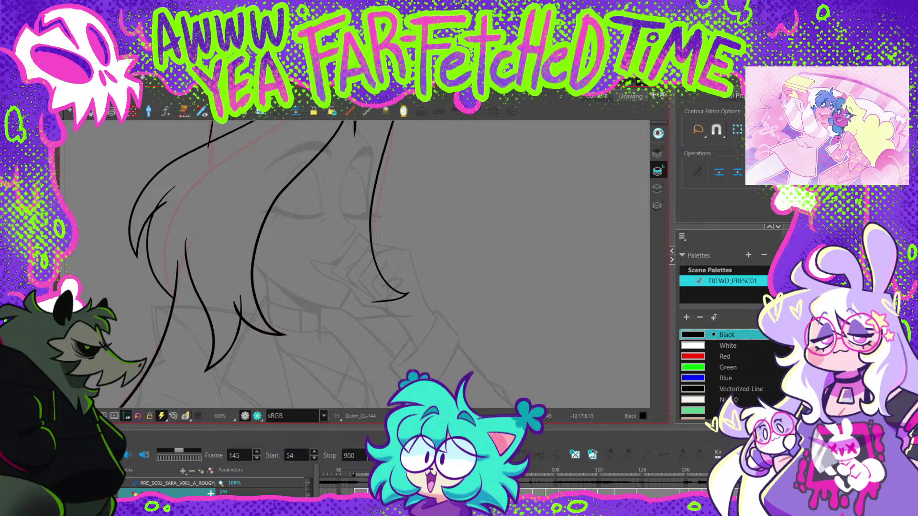
key("alt+s")
left_click(149, 254)
key("Delete")
Step: Move the outer back lock's tip and its inner end inward onto the rough with the Contour Editor
mouse_move(316, 229)
left_mouse_down()
mouse_move(290, 313)
mouse_move(288, 294)
left_mouse_up()
key("alt+q")
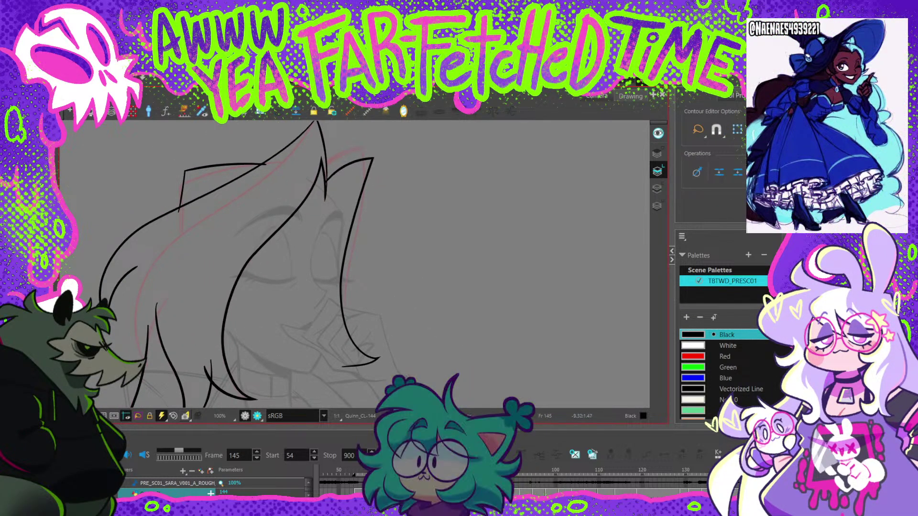
left_click_drag(105, 320, 126, 345)
left_click_drag(138, 266, 171, 295)
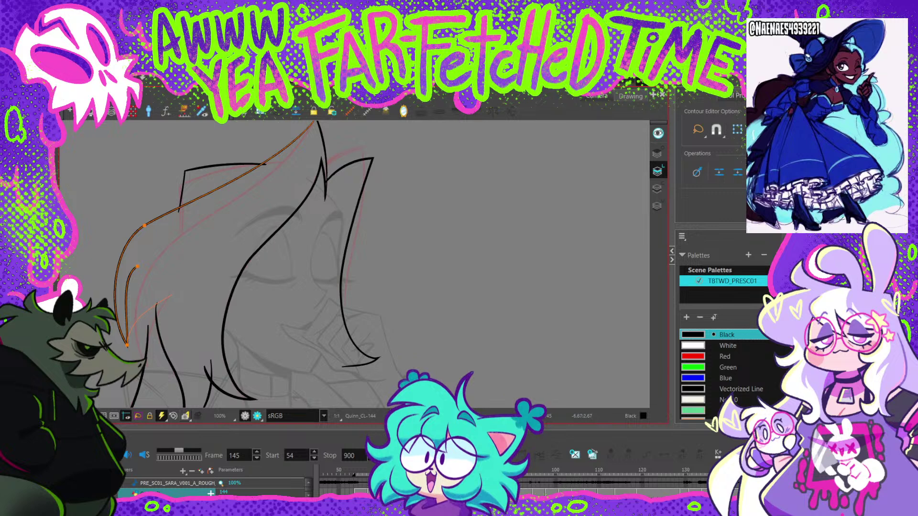
left_click_drag(127, 346, 148, 368)
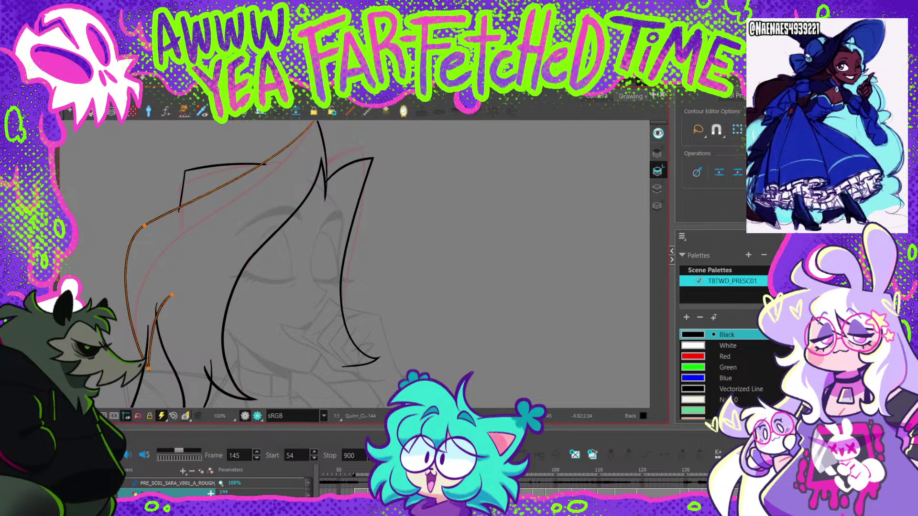
left_click(172, 295)
Step: Pull the hair's outer back contour in toward the rough and smooth its curve from the top peak down
left_click_drag(145, 225, 157, 261)
left_click_drag(124, 300, 134, 294)
left_click_drag(166, 248, 176, 232)
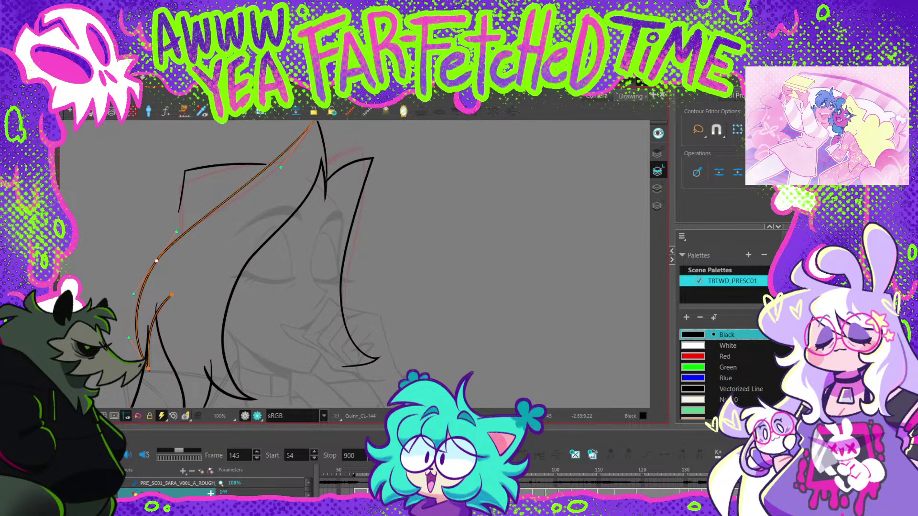
mouse_move(281, 168)
left_mouse_down()
mouse_move(299, 173)
mouse_move(290, 175)
left_mouse_up()
key("space")
left_click(147, 263)
left_click_drag(167, 234, 179, 217)
left_click(181, 245)
left_click(149, 261)
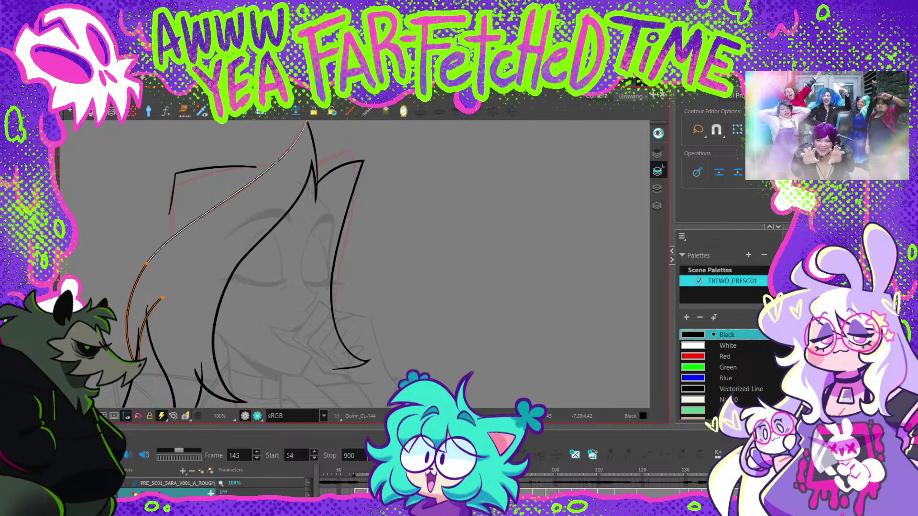
left_click_drag(147, 264, 171, 269)
Step: Lower the corner of the angular stroke at the back of the head and extend its upper end to the hair
left_click(182, 211)
scroll(182, 211, "up", 1)
left_click_drag(175, 197, 171, 210)
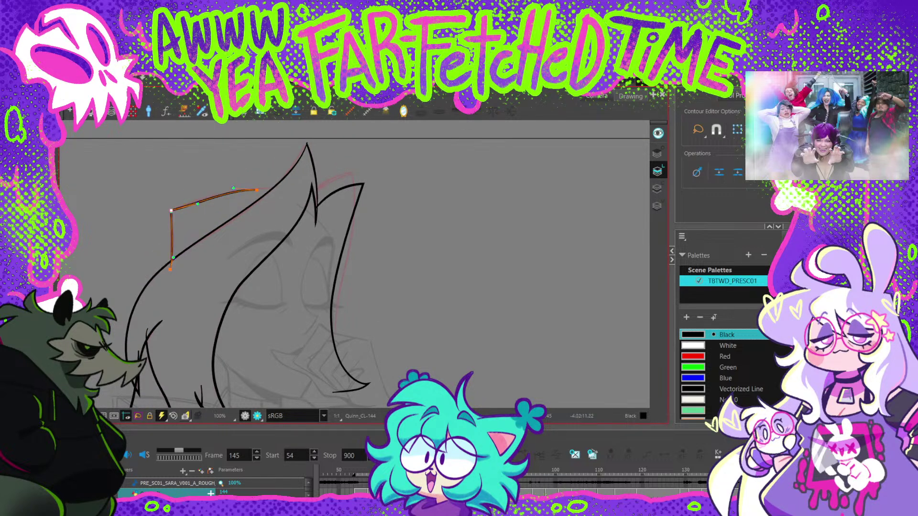
left_click_drag(257, 190, 281, 188)
left_click_drag(200, 203, 201, 198)
left_click(358, 201)
mouse_move(359, 201)
left_mouse_down()
mouse_move(247, 252)
mouse_move(211, 200)
mouse_move(237, 162)
left_mouse_up()
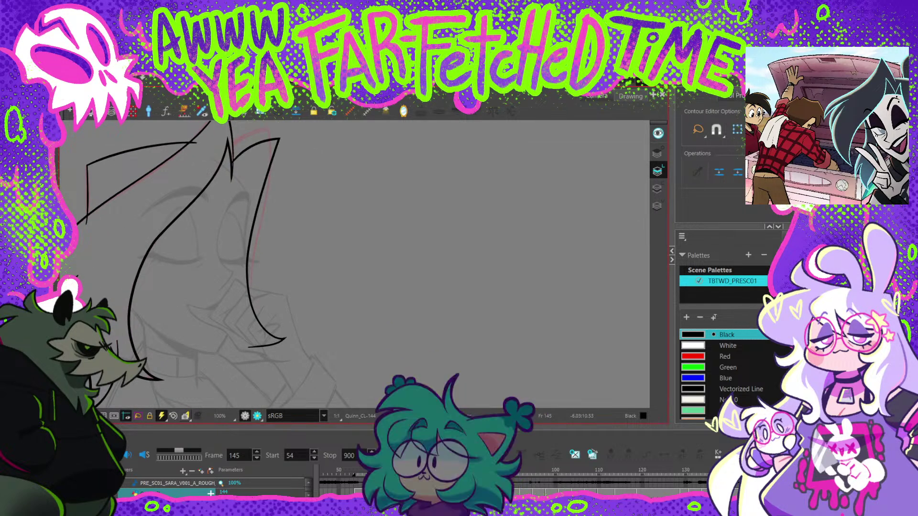
key("alt+s")
left_click(254, 223)
key("Delete")
key("ctrl+z")
key("Escape")
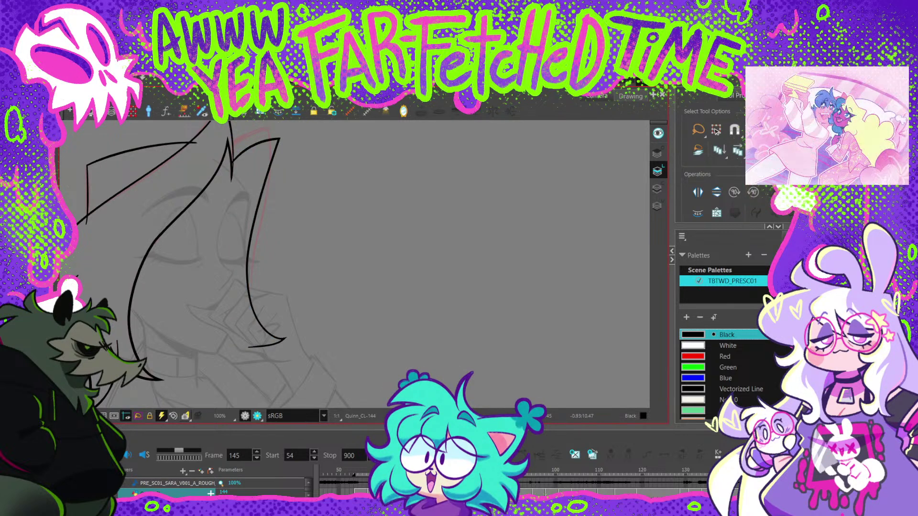
Step: Move the top corner of the front hair strand inward on frame 145 and reshape its top edge with the Contour Editor
key("alt+q")
left_click_drag(282, 159, 288, 208)
left_click(274, 220)
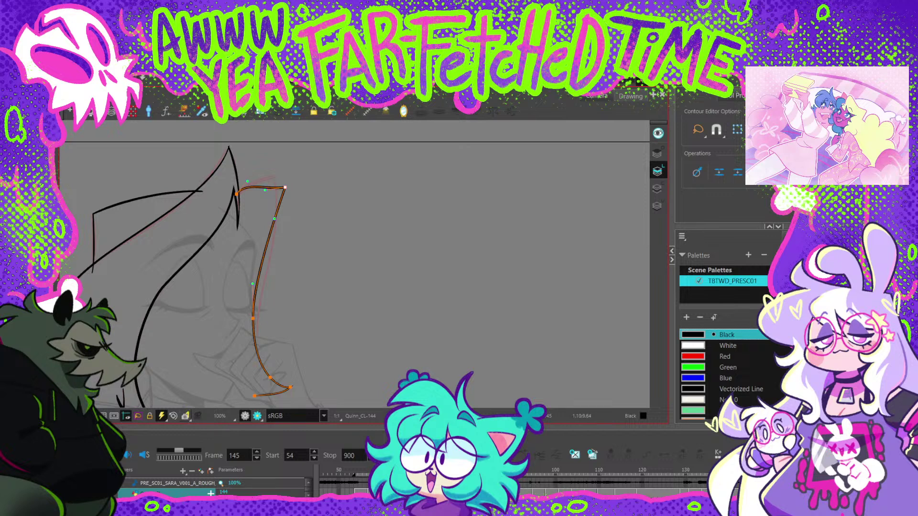
left_click_drag(274, 177, 248, 185)
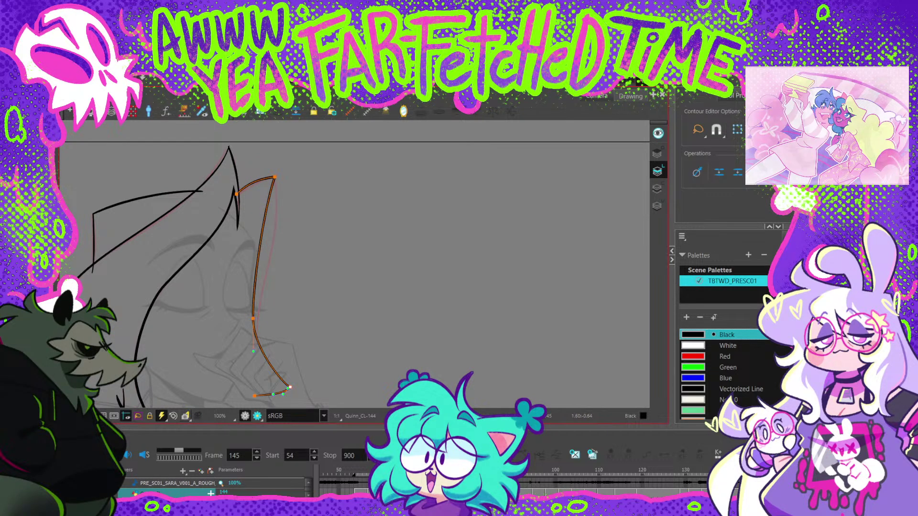
Step: Delete the hooked lower tip of the front strand and adjust the remaining lower end to follow the rough
key("Delete")
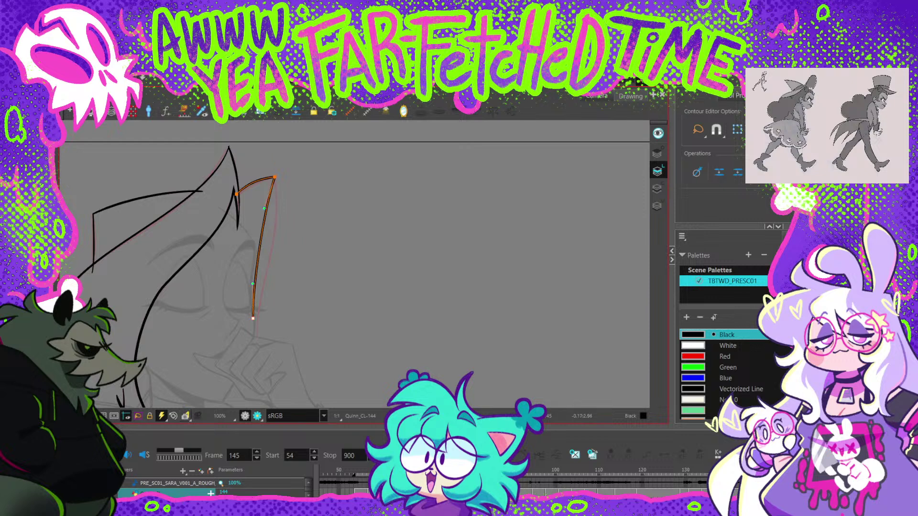
left_click_drag(253, 318, 257, 341)
left_click_drag(284, 216, 284, 230)
key("Escape")
left_click(276, 206)
key("Escape")
left_click_drag(256, 182, 296, 176)
key("1")
key("1")
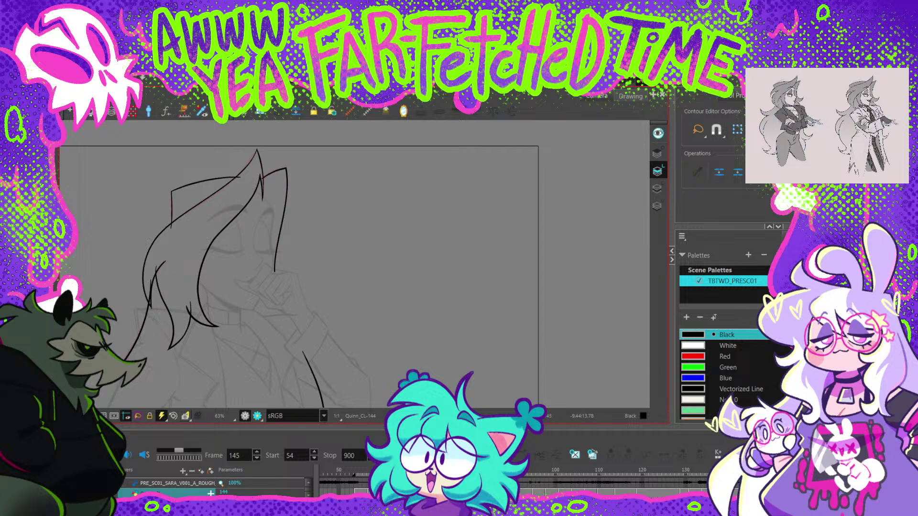
mouse_move(335, 263)
left_mouse_down()
mouse_move(442, 232)
mouse_move(395, 227)
left_mouse_up()
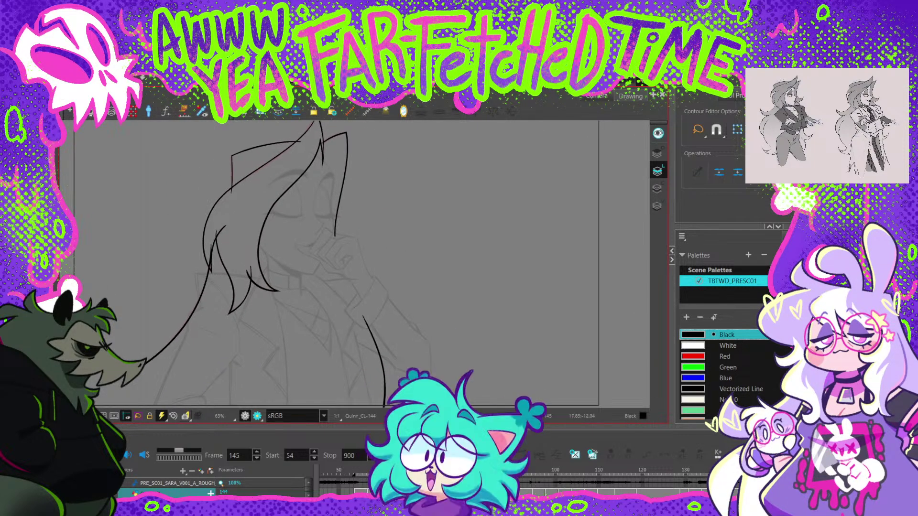
Step: Flip through the hair drawings from frame 133 to frame 210 to compare them with the rough animation
mouse_move(751, 471)
left_mouse_down()
mouse_move(694, 471)
mouse_move(759, 471)
left_mouse_up()
key("comma")
key("comma")
key("comma")
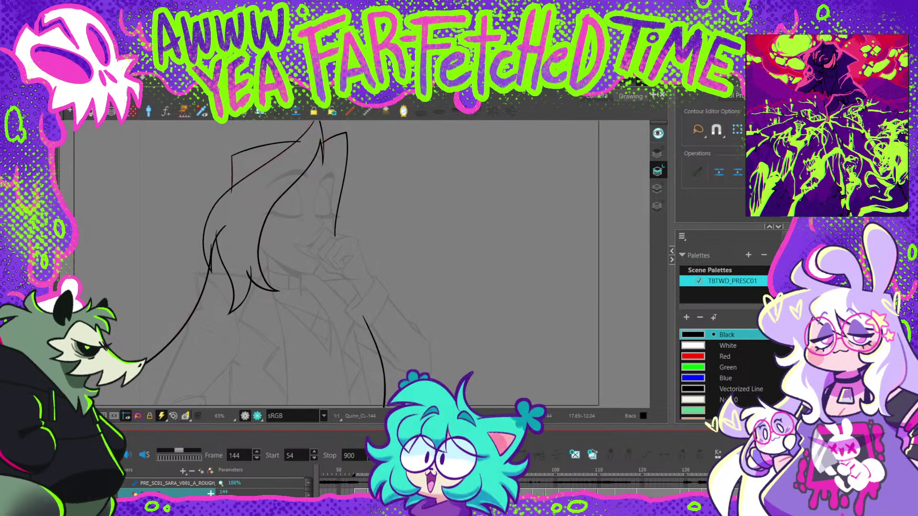
scroll(555, 481, "right", 5)
key("f")
key("f")
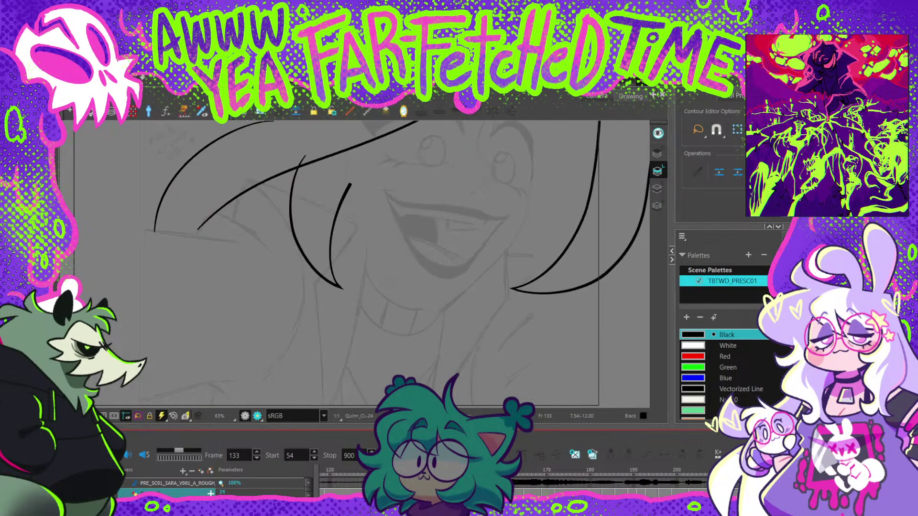
key("shift+Return")
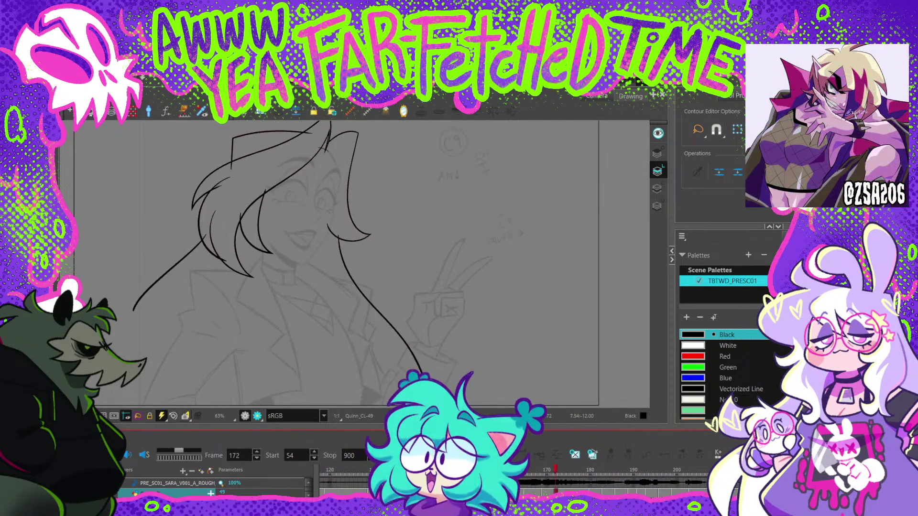
key("f")
key("f")
key("f")
key("f")
key("f")
key("f")
key("f")
key("f")
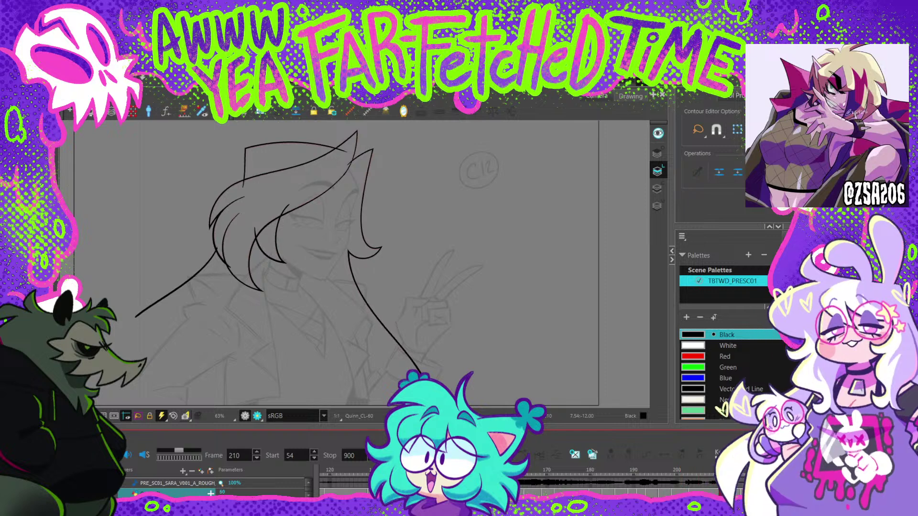
key("g")
key("g")
key("g")
key("g")
key("g")
key("g")
key("g")
key("g")
key("g")
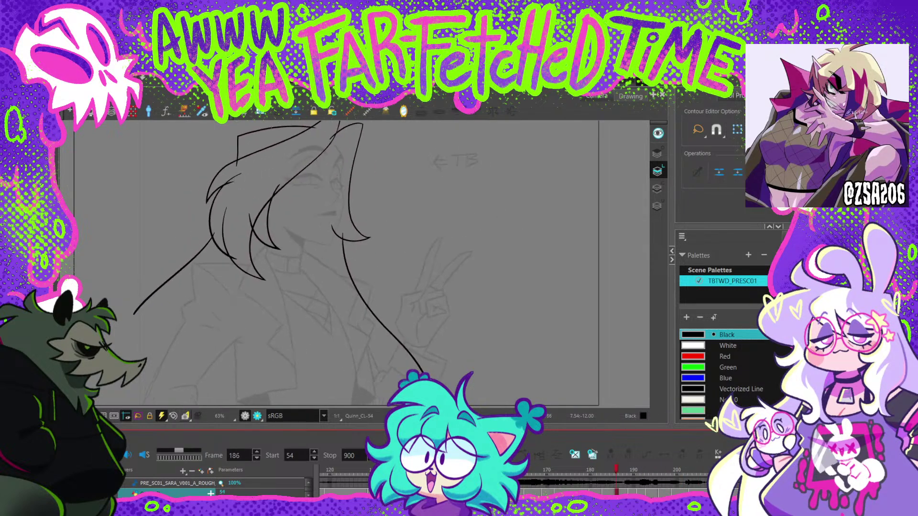
Step: Check the hair drawings around frame 256 for missing back hair and go to frame 245
scroll(451, 492, "right", 8)
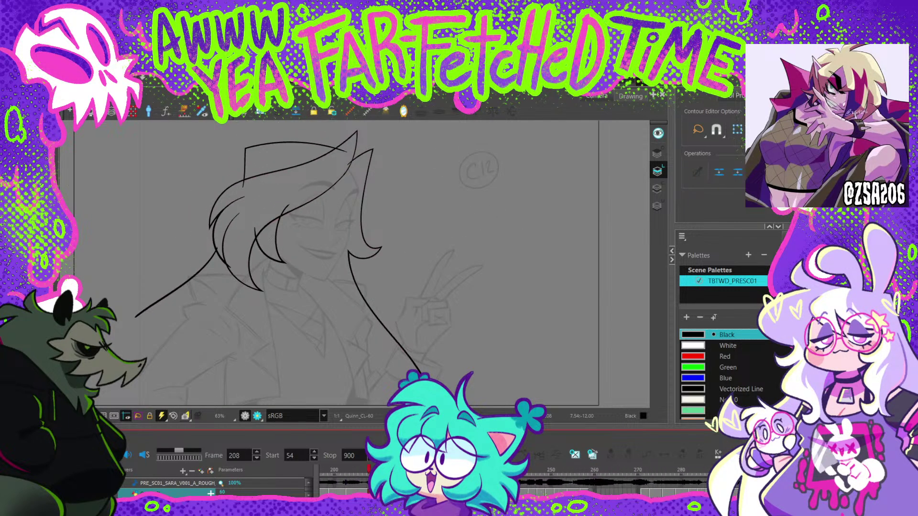
left_click(451, 492)
key("g")
key("g")
key("g")
key("g")
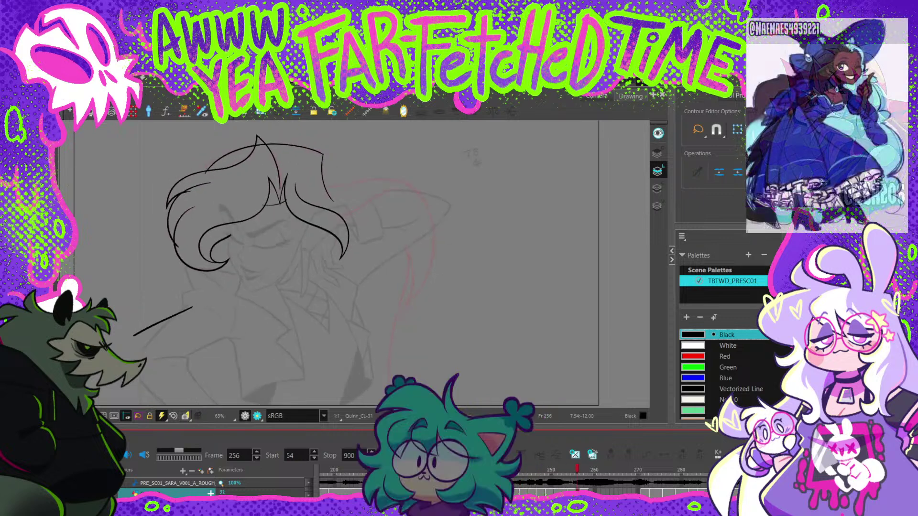
key("f")
key("f")
key("g")
key("g")
key("g")
key("f")
key("f")
key("g")
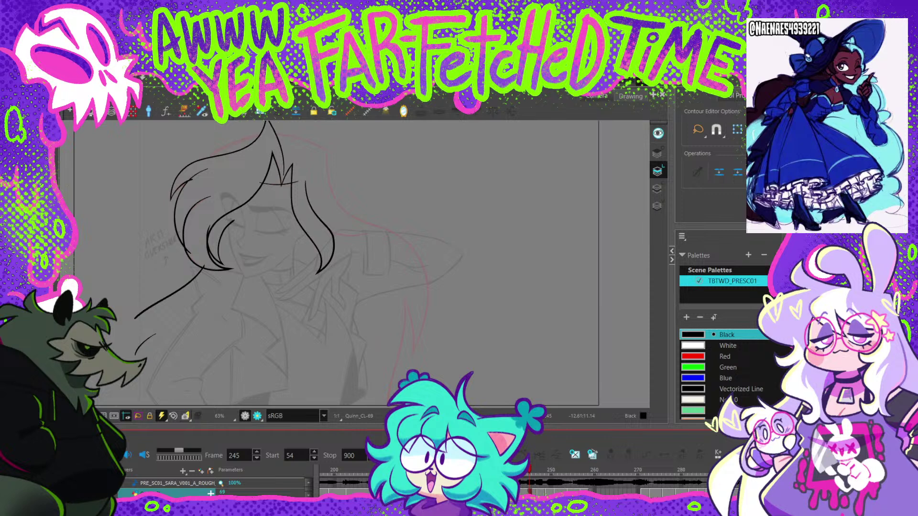
Step: Draw an arc over the crown on frame 245 with the Pencil tool and fit its front end to the hair outline
key("alt+slash")
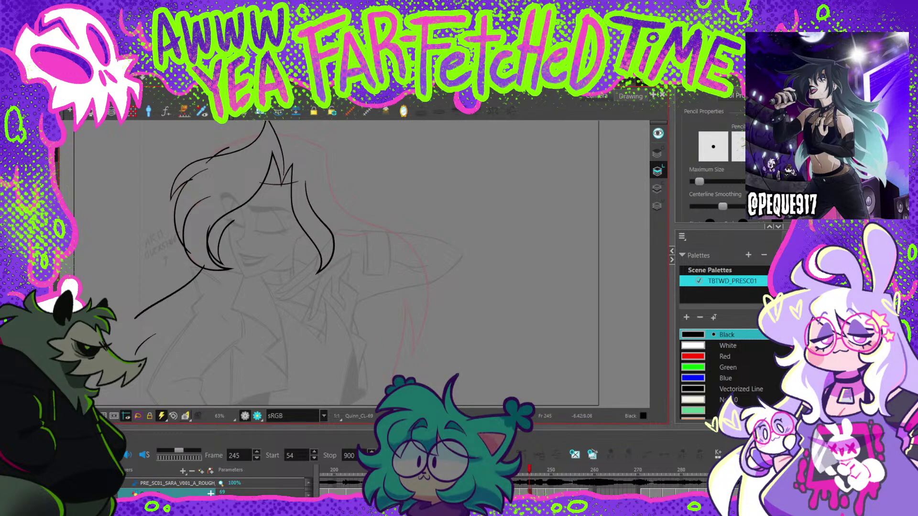
mouse_move(263, 138)
left_mouse_down()
mouse_move(326, 154)
mouse_move(306, 196)
mouse_move(290, 190)
mouse_move(317, 203)
left_mouse_up()
key("alt+q")
key("2")
left_click(287, 192)
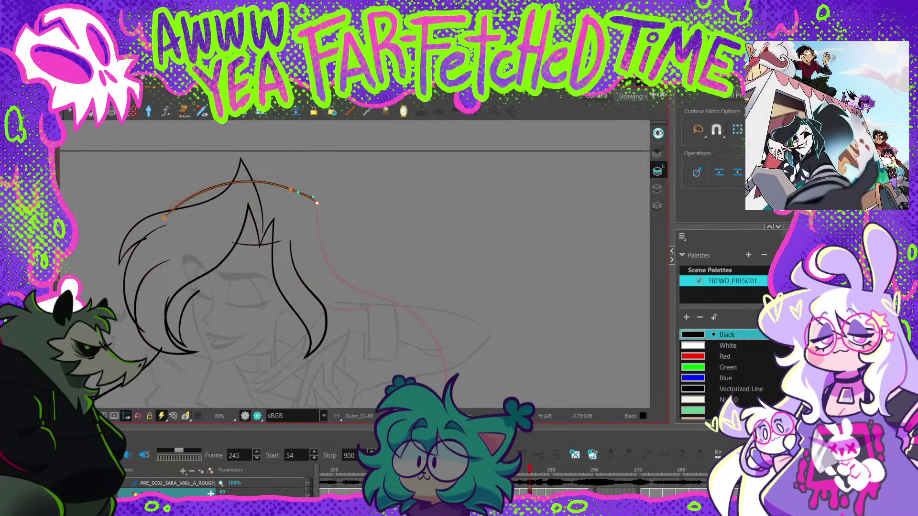
left_click_drag(164, 217, 161, 215)
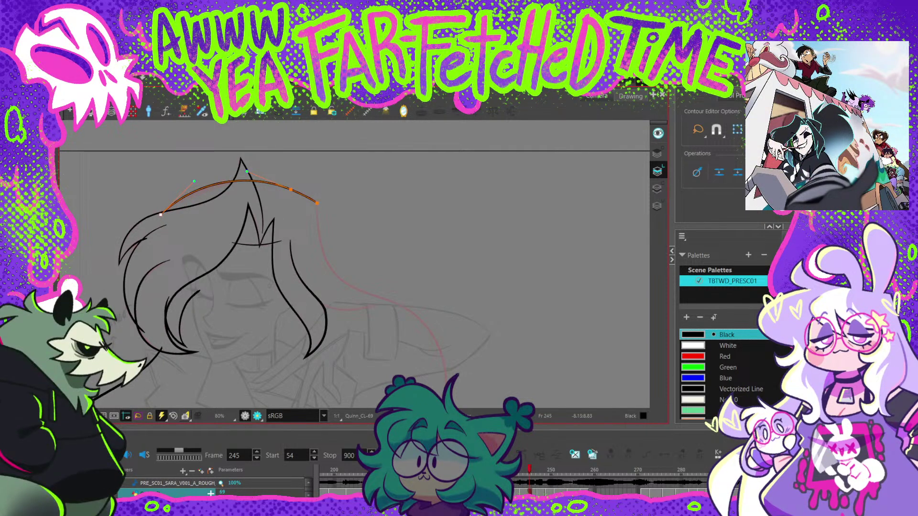
left_click(192, 181)
left_click(167, 213)
left_click(166, 211)
left_click(160, 215)
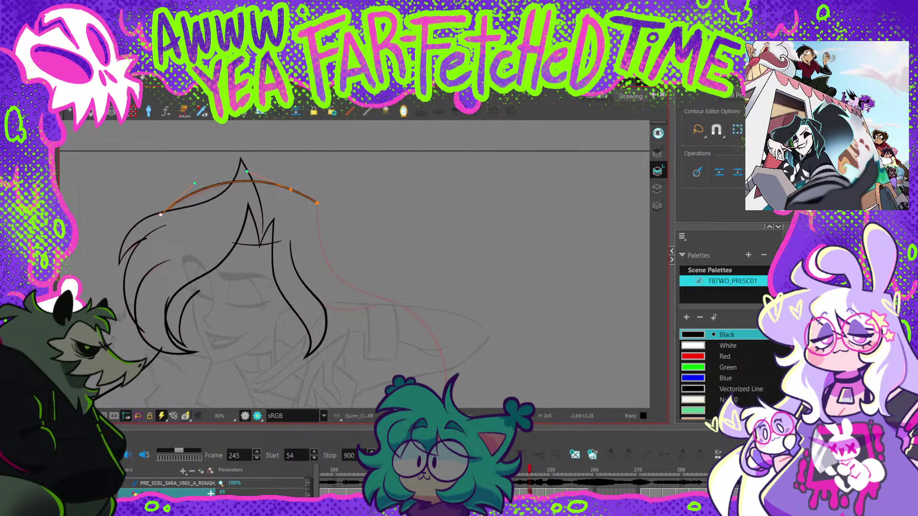
Step: Pull the back end of the crown arc inward onto the corner of the rough with the Contour Editor
left_click(334, 210)
left_click_drag(344, 220, 279, 204)
left_click(252, 188)
scroll(251, 188, "up", 3)
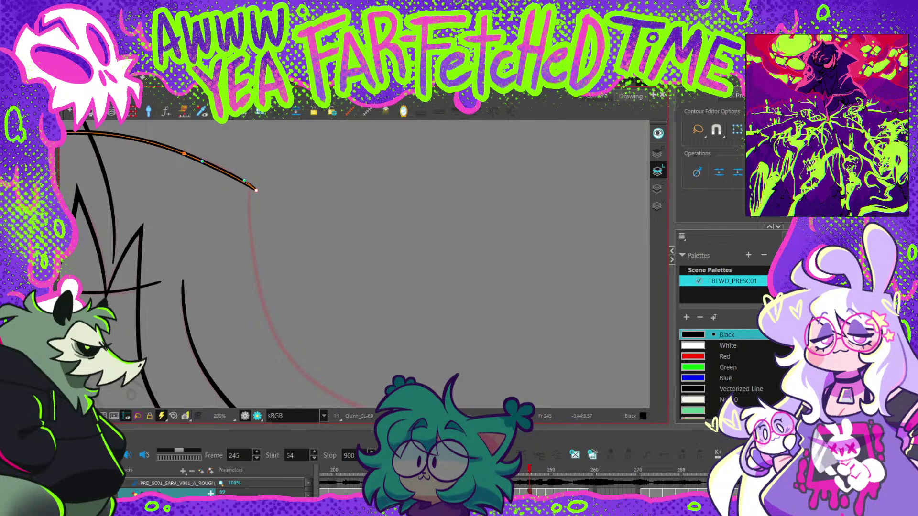
left_click_drag(257, 190, 250, 187)
key("alt+s")
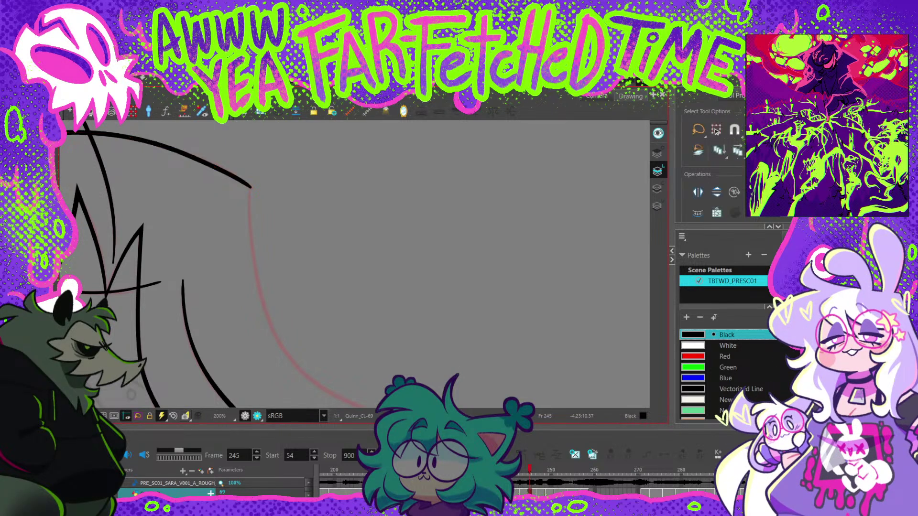
key("alt+t")
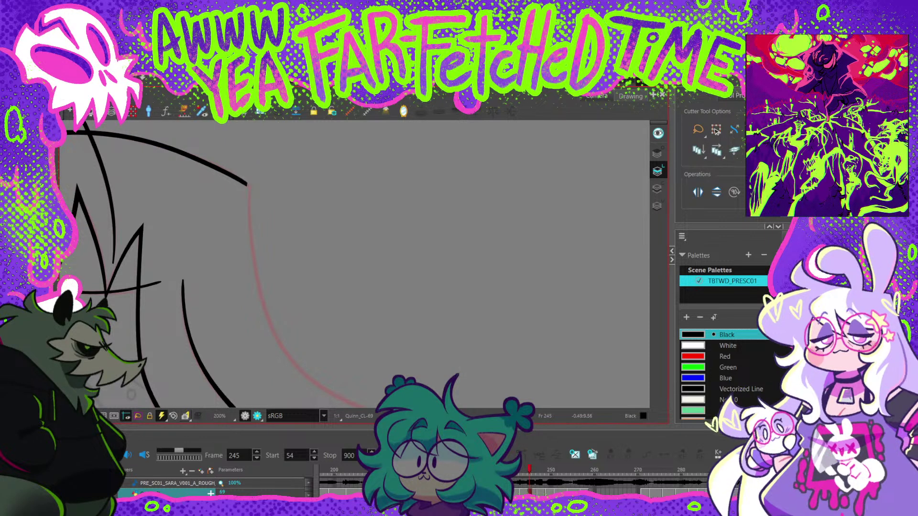
key("alt+q")
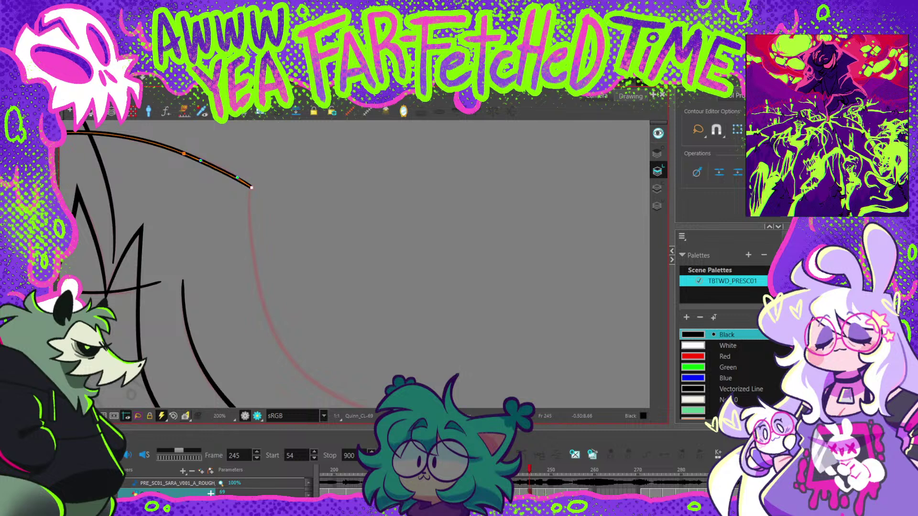
Step: Draw the long outer back contour from the crown's corner down over the shoulder to a pointed tip, with a short inner stroke returning upward
key("1")
left_click_drag(269, 210, 218, 176)
key("alt+/")
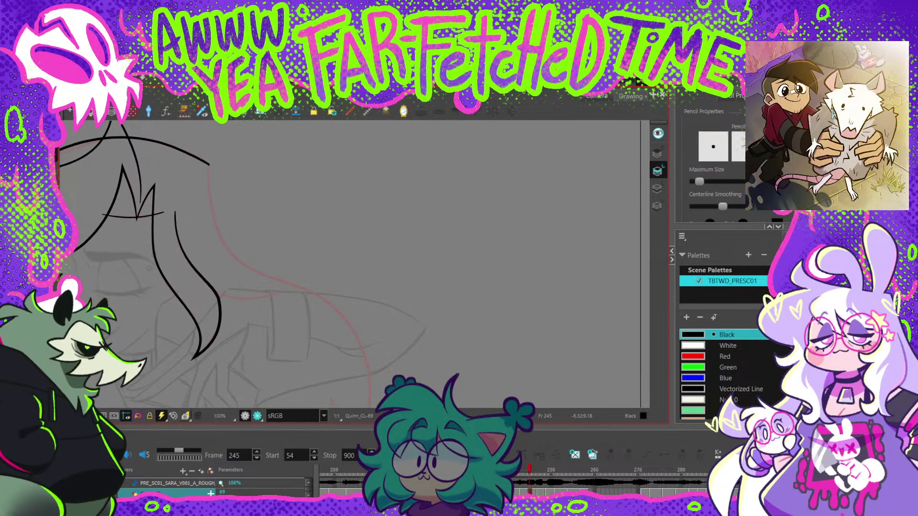
scroll(217, 186, "down", 1)
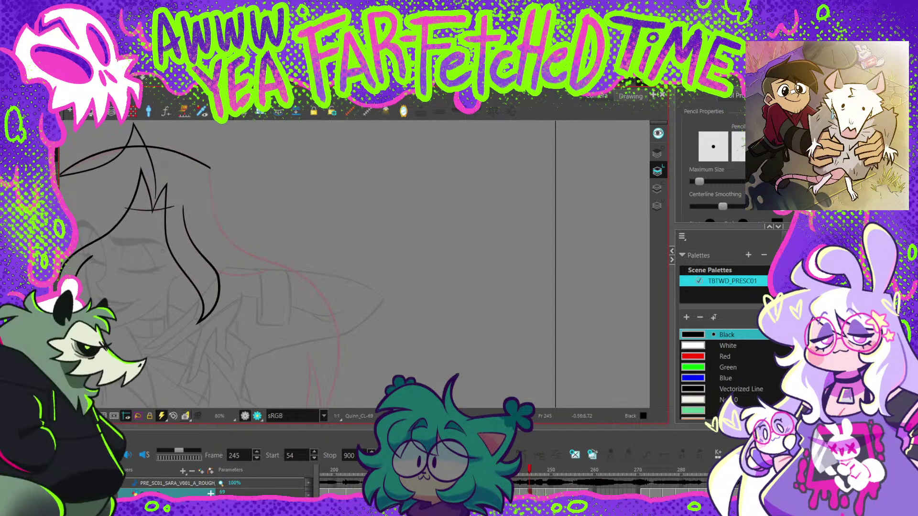
mouse_move(210, 180)
left_mouse_down()
mouse_move(218, 218)
mouse_move(310, 286)
mouse_move(339, 341)
mouse_move(332, 407)
left_mouse_up()
left_click_drag(382, 357, 371, 266)
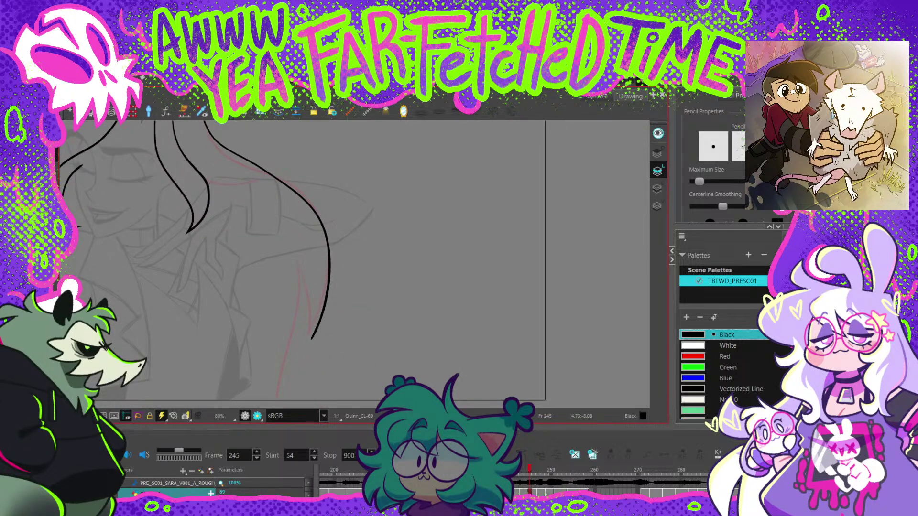
mouse_move(323, 304)
left_mouse_down()
mouse_move(312, 330)
mouse_move(309, 314)
left_mouse_up()
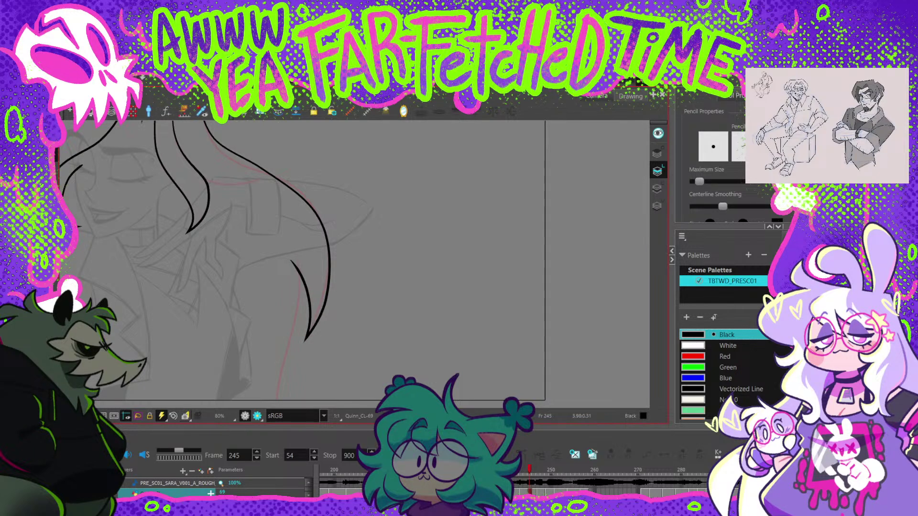
Step: Remove the extra point on the outer back curve above the tip and adjust the curve's handle
key("alt+q")
left_click(328, 292)
left_click_drag(328, 293, 325, 292)
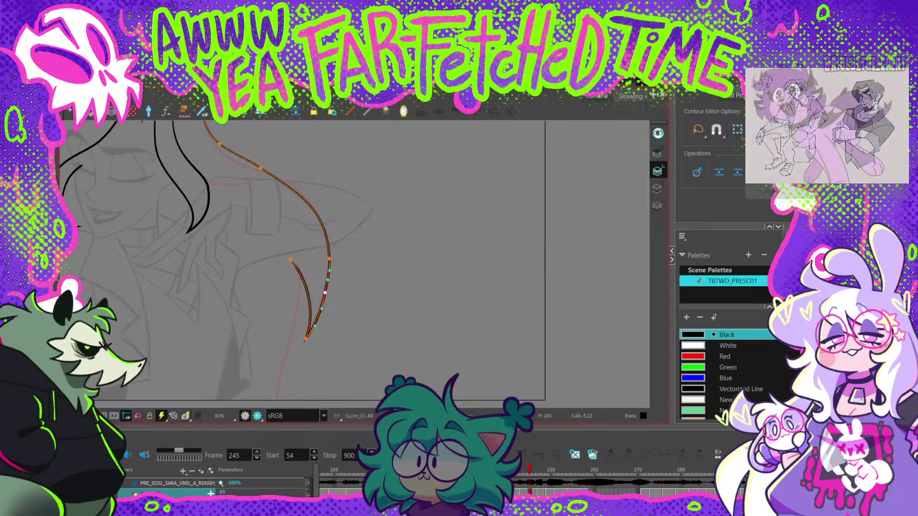
key("Delete")
left_click_drag(316, 326, 321, 318)
Step: Lower the bend of the back contour behind the neck to follow the rough
key("space")
mouse_move(309, 201)
left_mouse_down()
mouse_move(327, 257)
mouse_move(343, 251)
left_mouse_up()
left_click_drag(238, 201, 252, 221)
left_click(280, 224)
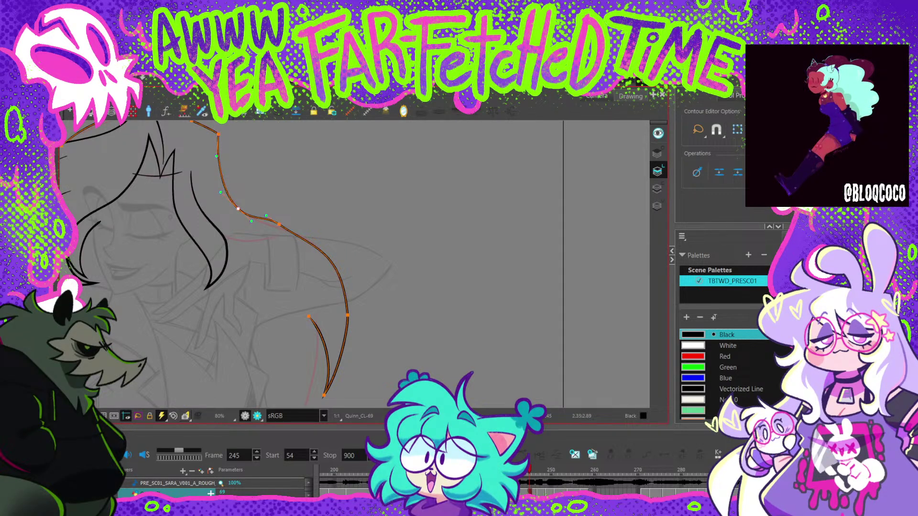
Step: Fit the back contour's curve over the shoulder to the rough by adjusting its points and handles
left_click_drag(316, 250, 327, 239)
mouse_move(267, 216)
left_mouse_down()
mouse_move(263, 223)
mouse_move(321, 243)
left_mouse_up()
left_click_drag(347, 315, 348, 319)
left_click(331, 238)
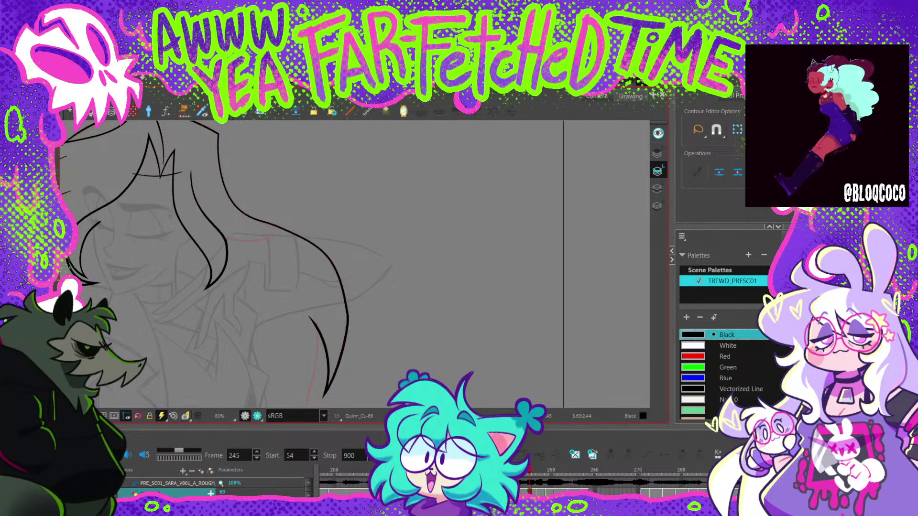
left_click(303, 237)
left_click_drag(321, 243, 323, 244)
left_click(306, 210)
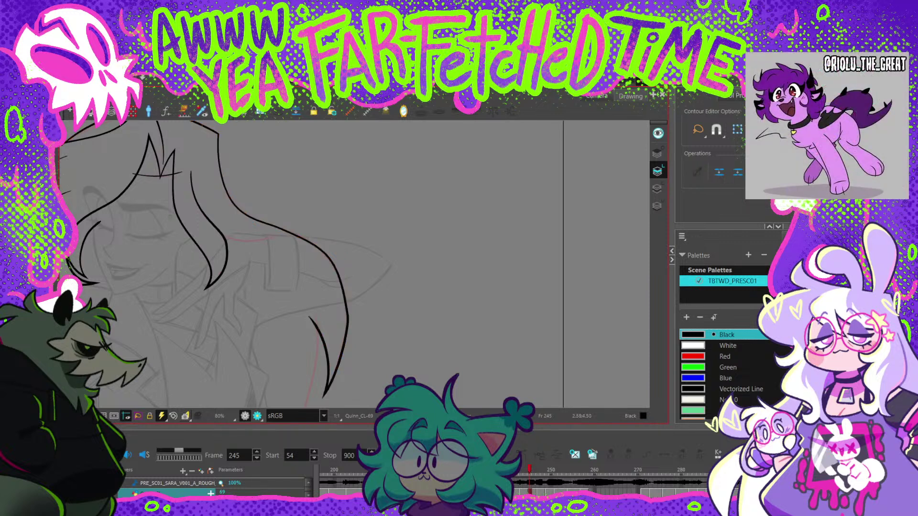
Step: Delete the outermost point of the back lock and bow the curve back out to the rough using the neighbouring handles
left_click(347, 315)
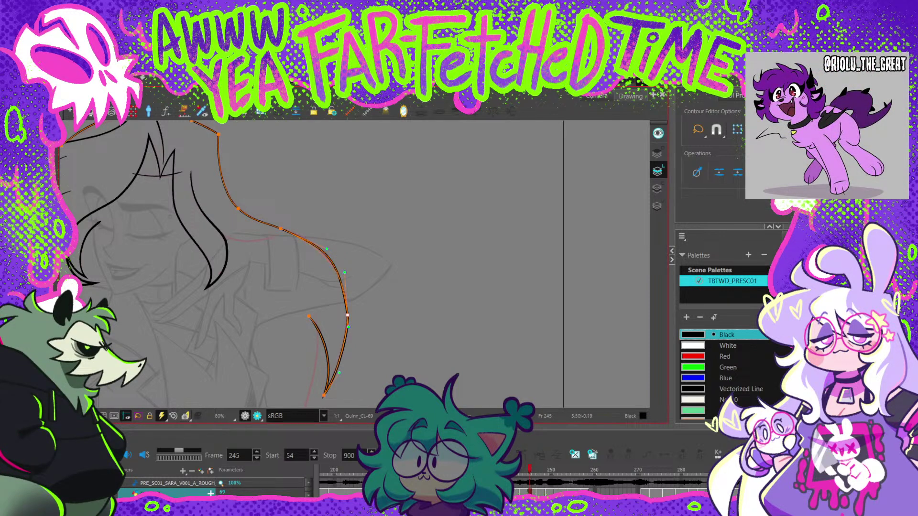
key("Escape")
left_click(342, 349)
key("Delete")
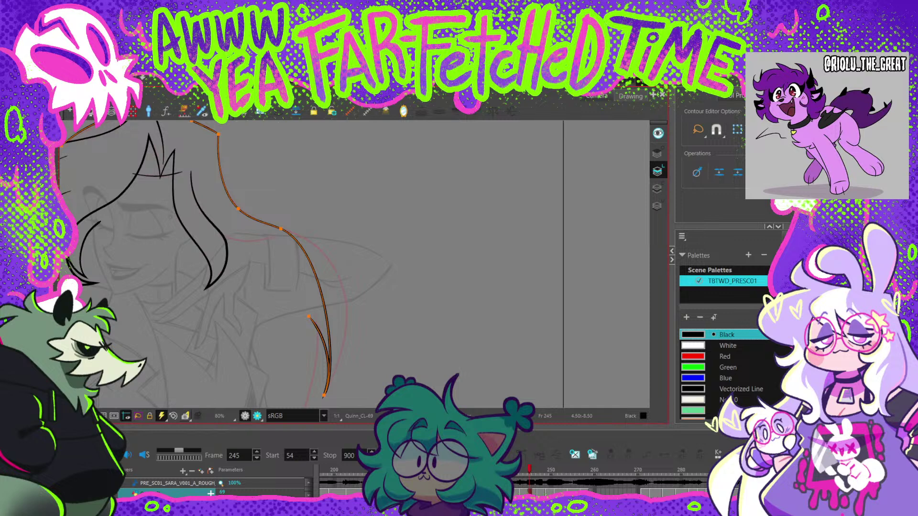
left_click_drag(368, 322, 370, 298)
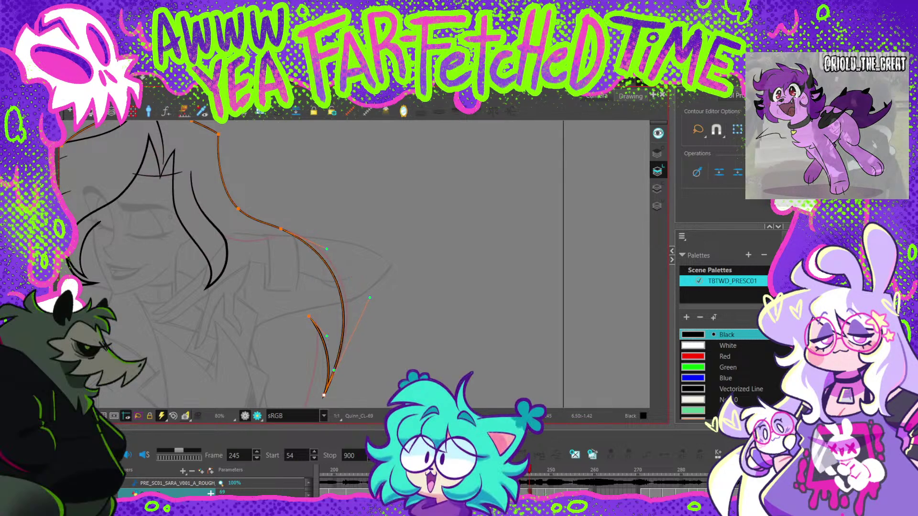
left_click_drag(326, 249, 336, 244)
key("Escape")
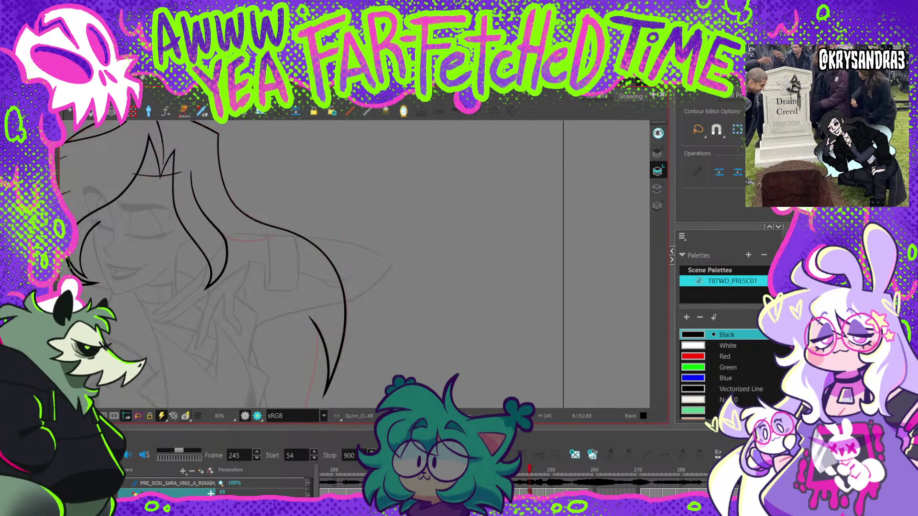
Step: Refine the inner stroke of the back lock's pointed tip with the Contour Editor
left_click_drag(363, 191, 363, 149)
left_click(336, 321)
left_click(323, 356)
left_click(324, 354)
key("Escape")
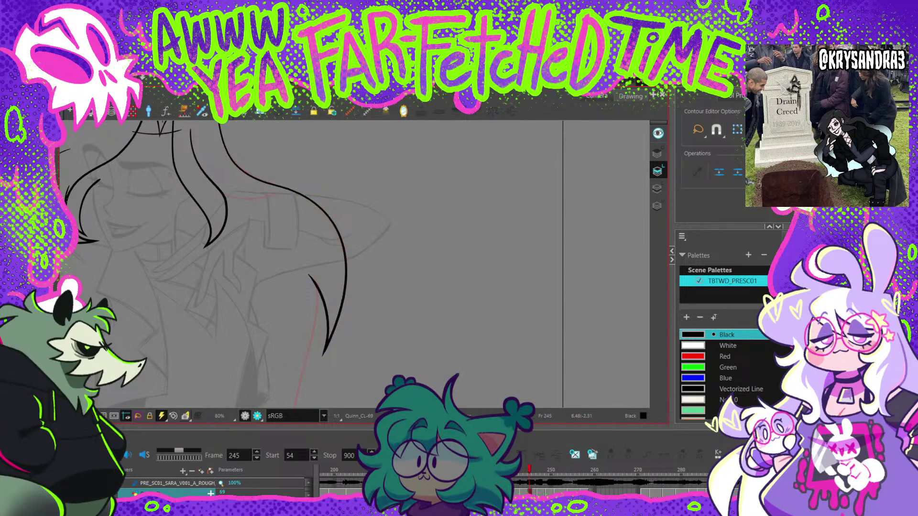
Step: Draw a curved inner hair stroke under the back contour, from behind the front lock to the shoulder, following the rough
key("alt+slash")
mouse_move(171, 175)
left_mouse_down()
mouse_move(165, 201)
mouse_move(145, 220)
left_mouse_up()
key("2")
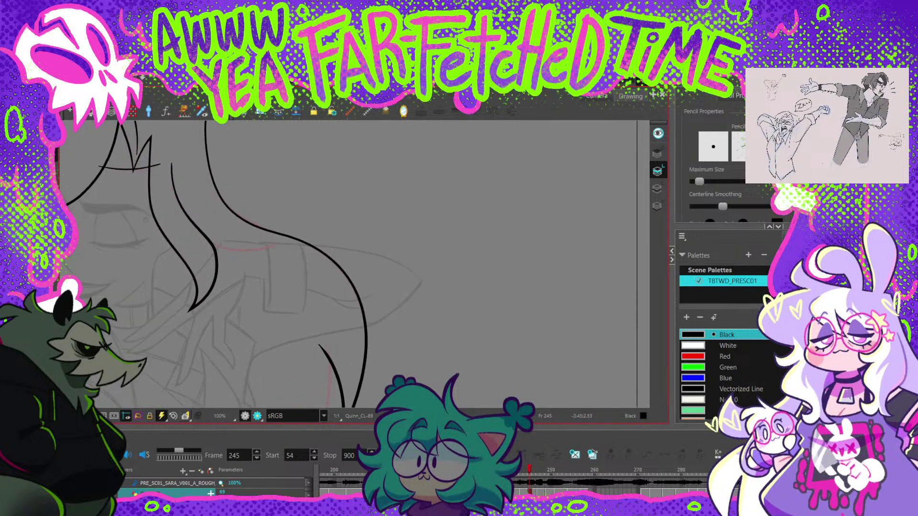
left_click_drag(213, 245, 280, 243)
key("ctrl+z")
left_click_drag(192, 231, 229, 249)
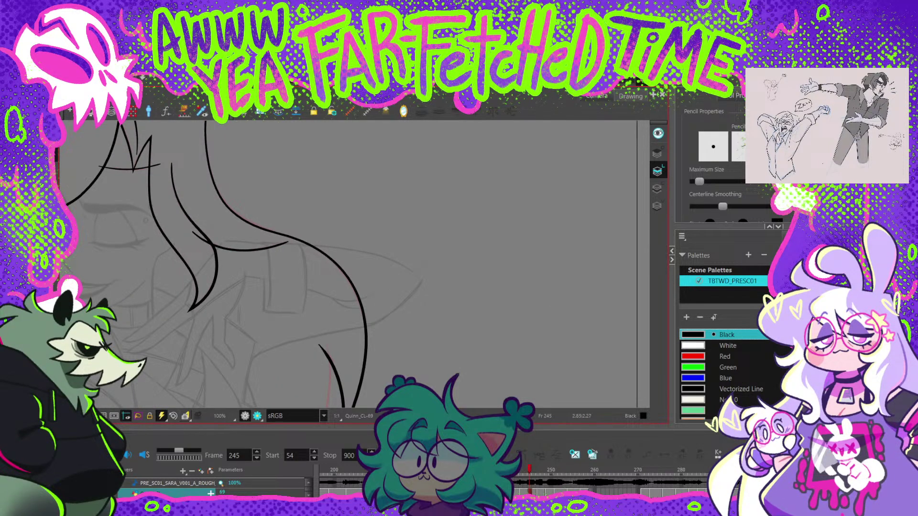
key("1")
key("1")
mouse_move(222, 211)
left_mouse_down()
mouse_move(251, 151)
mouse_move(275, 159)
left_mouse_up()
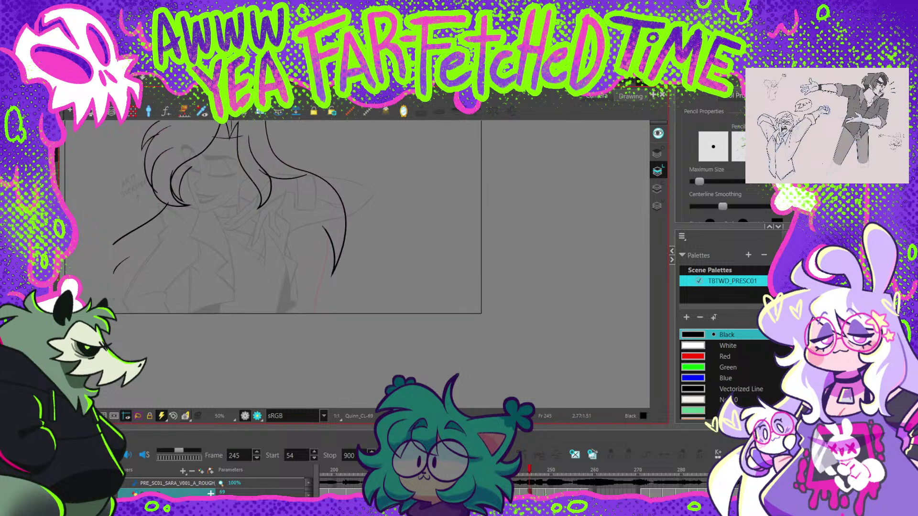
Step: Draw the lower back hair line from the camera frame's bottom edge up to the pointed lock, following the rough
key("2")
key("2")
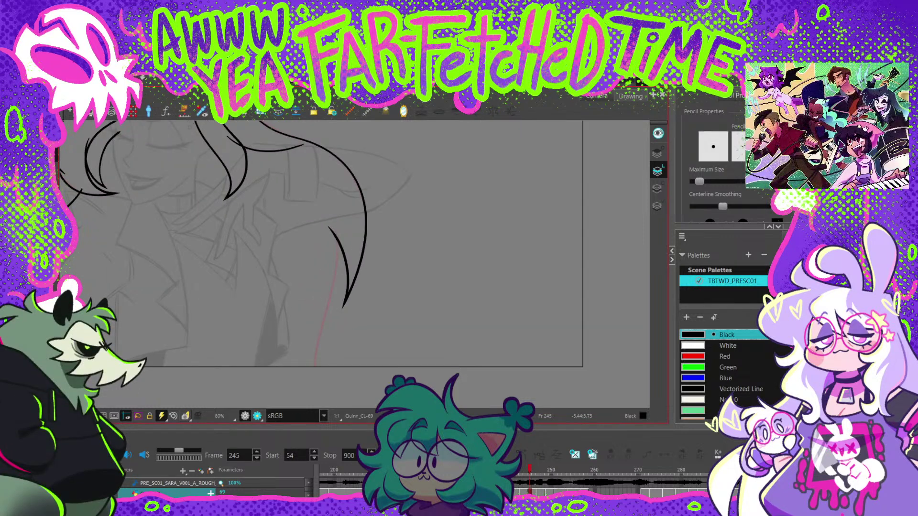
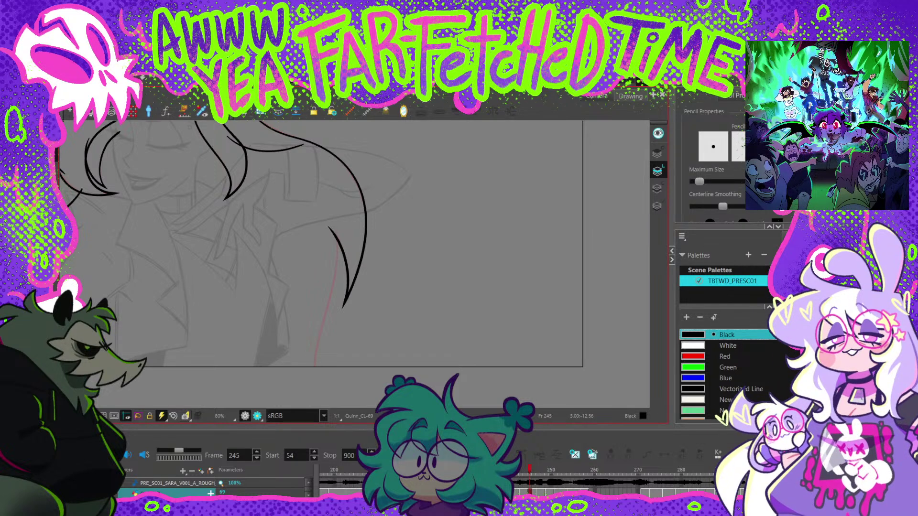
mouse_move(313, 379)
left_mouse_down()
mouse_move(335, 278)
mouse_move(331, 230)
left_mouse_up()
key("ctrl+z")
key("ctrl+z")
left_click_drag(312, 378, 336, 247)
Step: Extend the upper end of the lower back hair line to meet the inner edge of the pointed lock
key("alt+q")
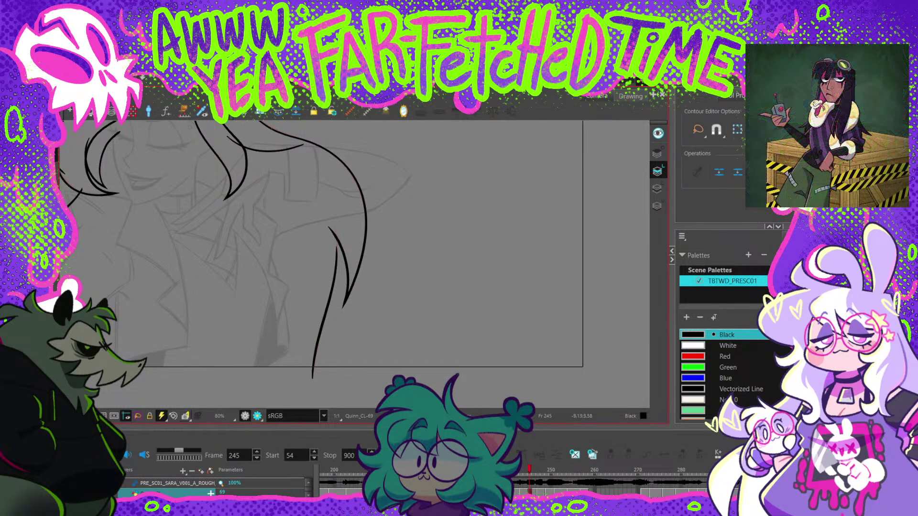
left_click(336, 247)
left_click_drag(337, 247, 335, 226)
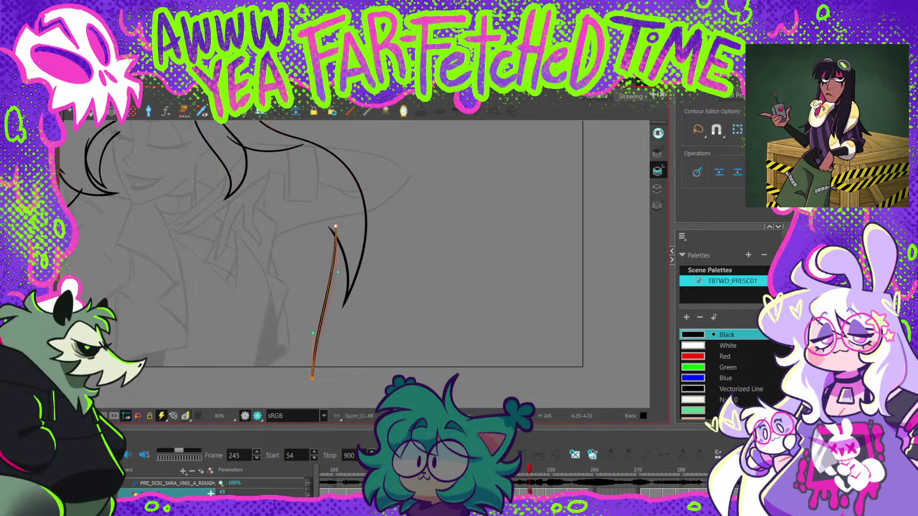
left_click_drag(342, 285, 345, 285)
left_click(363, 285)
key("1")
key("1")
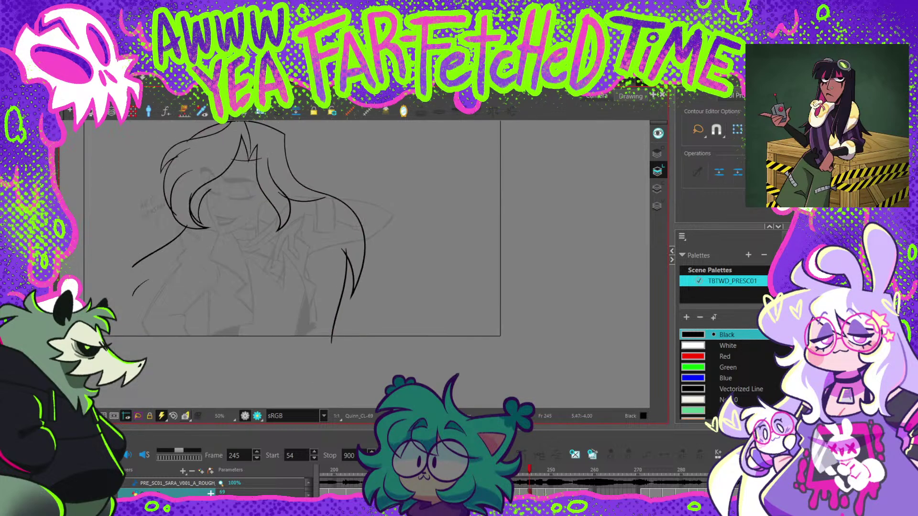
Step: Flip between neighbouring drawings to compare the finished back hair with the next rough on frame 247
key("f")
key("g")
key("g")
key("g")
key("comma")
key("comma")
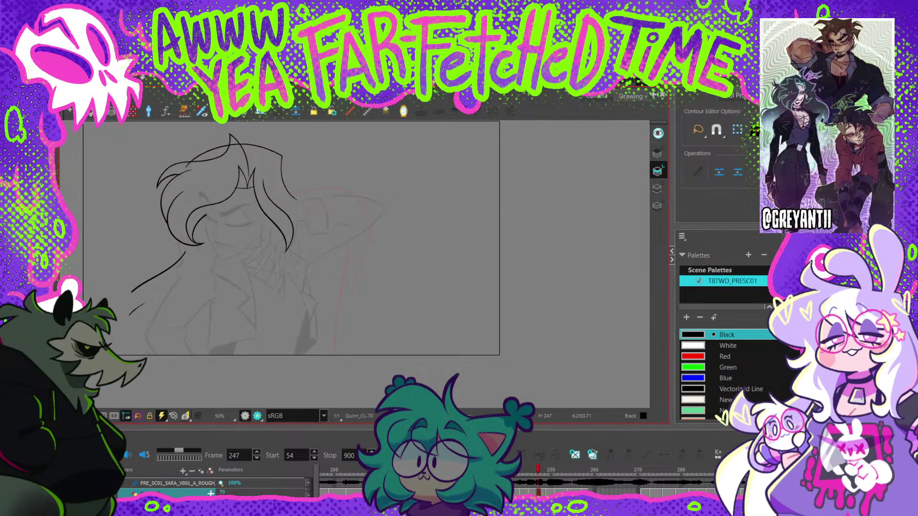
key("f")
key("g")
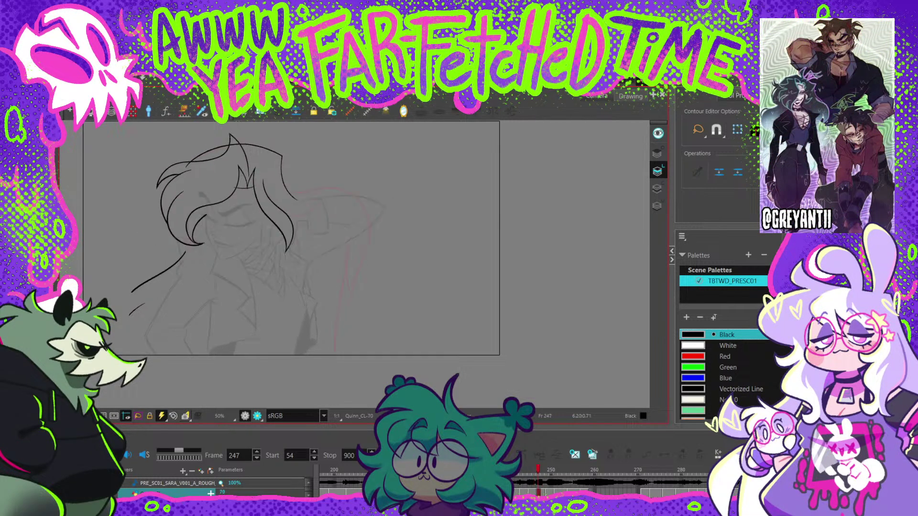
key("period")
key("comma")
Step: Split the back contour over the shoulder on frame 246 with the Cutter tool to separate the pointed lock
key("alt+t")
key("comma")
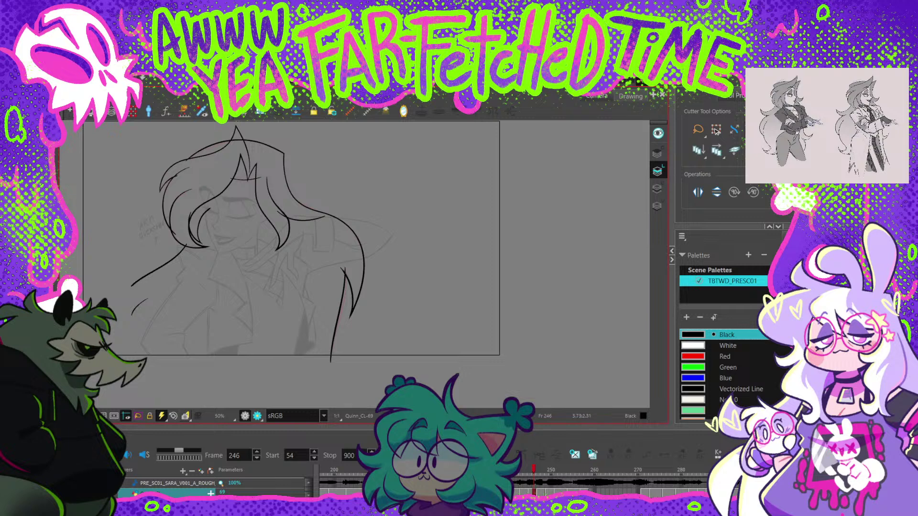
key("ctrl+z")
scroll(352, 208, "up", 2)
key("2")
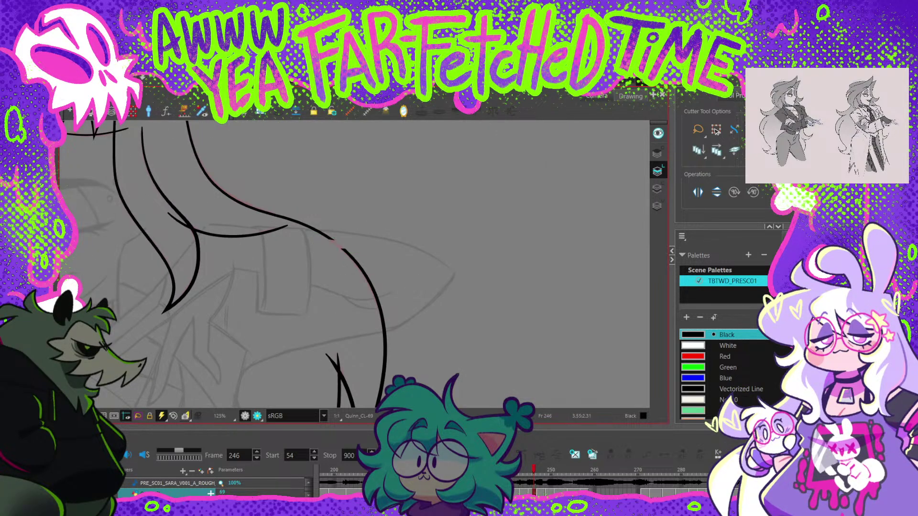
key("1")
key("1")
key("1")
Step: Copy the pointed lock and lower back hair line from frame 246 onto frame 247 and position them near the rough
key("alt+s")
left_click(317, 319)
key("period")
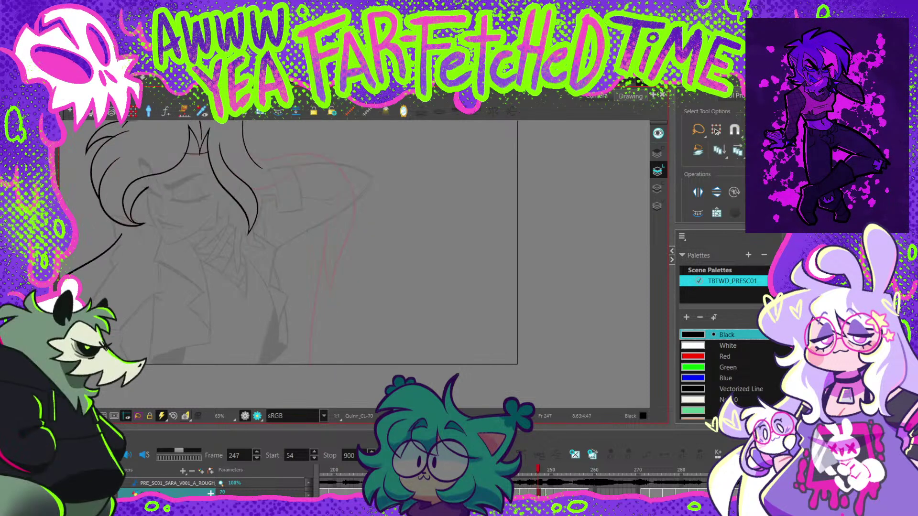
key("Escape")
left_click_drag(334, 263, 329, 269)
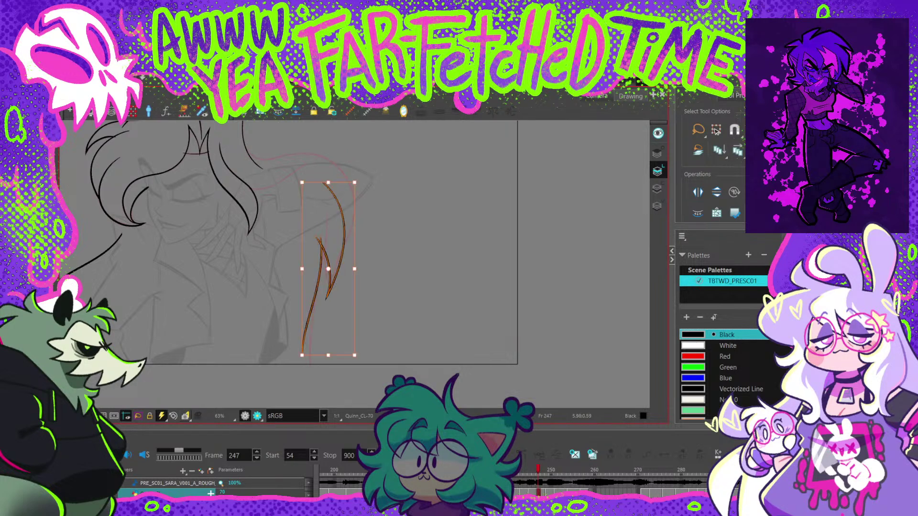
key("Escape")
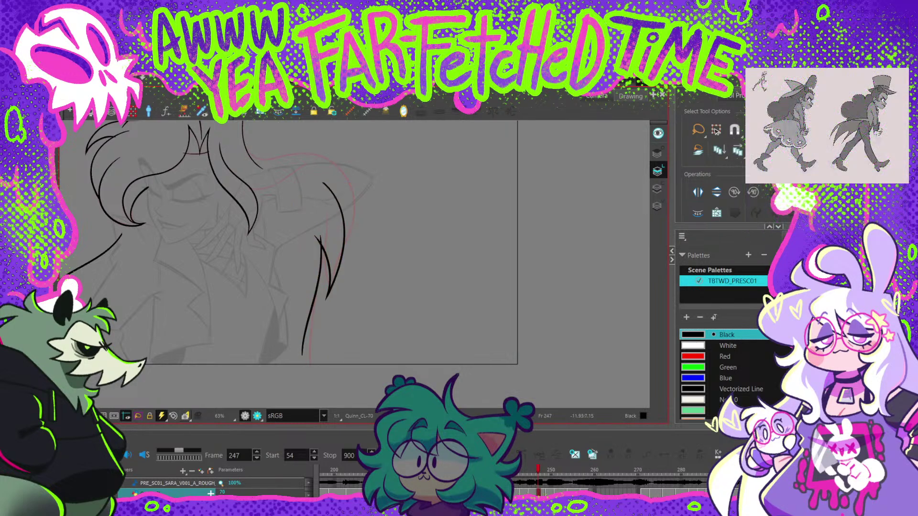
Step: Stretch the copied lock's outer contour up to the neck, adjust its tip and inner end, and bow it out to the rough
key("alt+q")
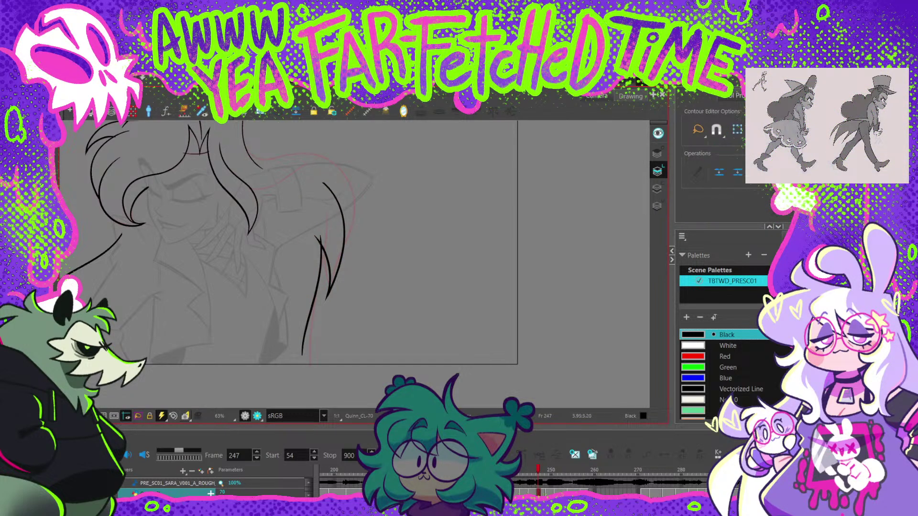
left_click_drag(323, 183, 297, 151)
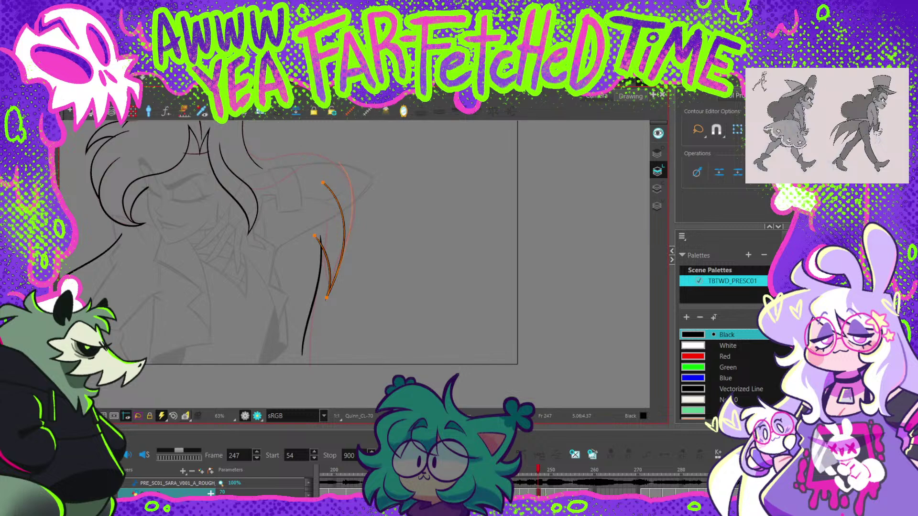
left_click_drag(287, 149, 286, 145)
mouse_move(326, 298)
left_mouse_down()
mouse_move(344, 290)
mouse_move(323, 279)
left_mouse_up()
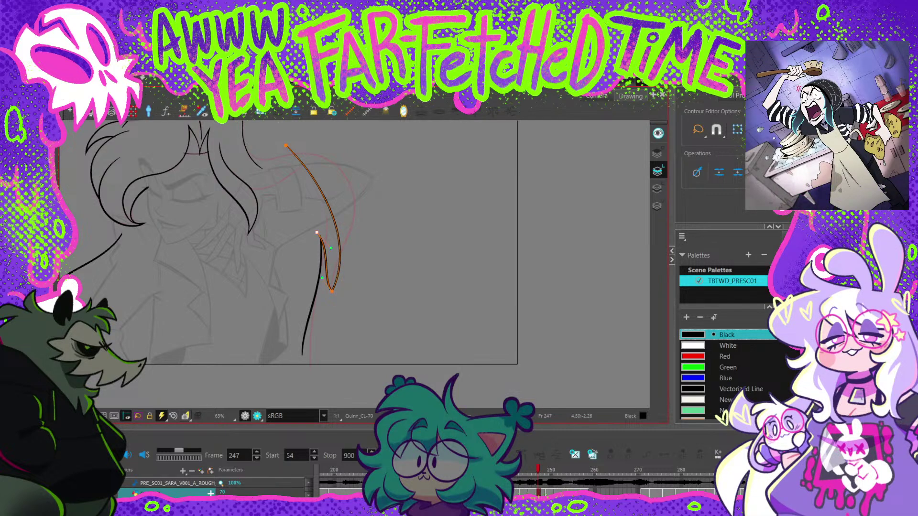
left_click_drag(316, 233, 323, 231)
left_click_drag(285, 146, 242, 147)
left_click_drag(377, 166, 401, 123)
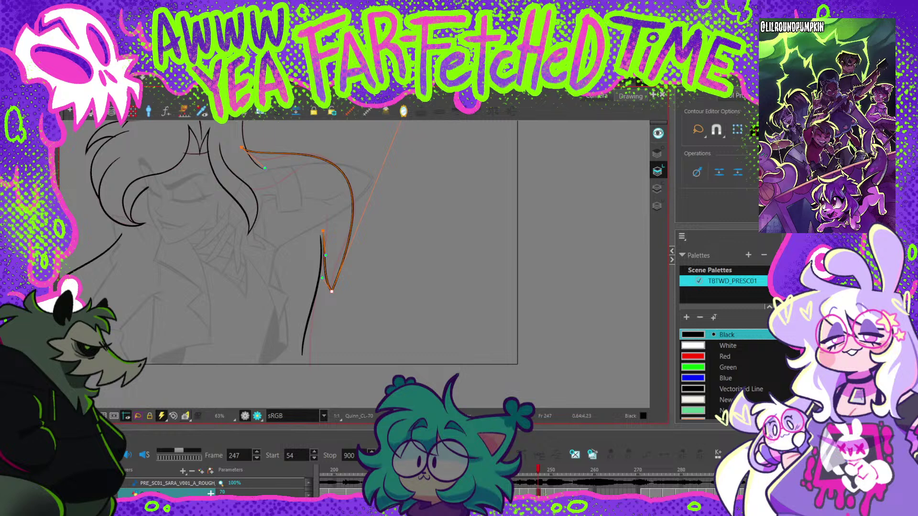
Step: Refine the contour's start at the neck and add a point over the shoulder to shape the bend
left_click_drag(241, 147, 240, 145)
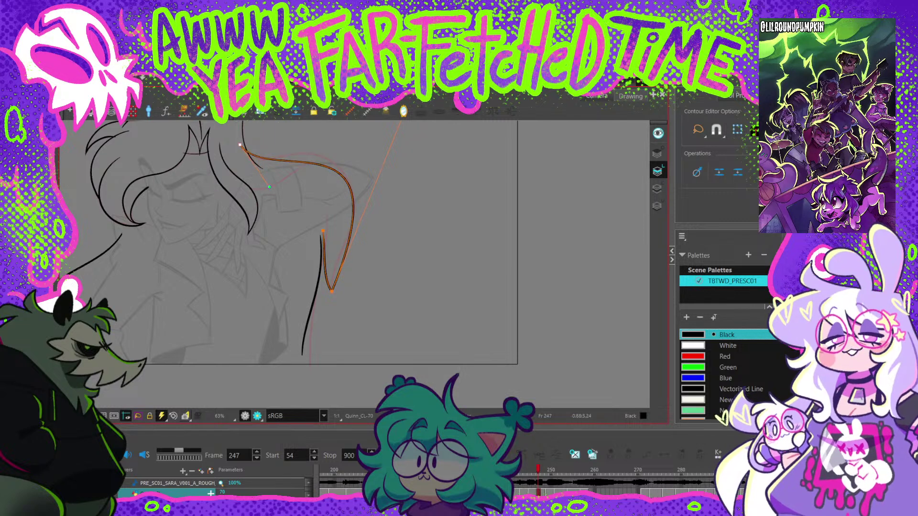
left_click_drag(287, 163, 303, 192)
left_click(311, 165, "ctrl")
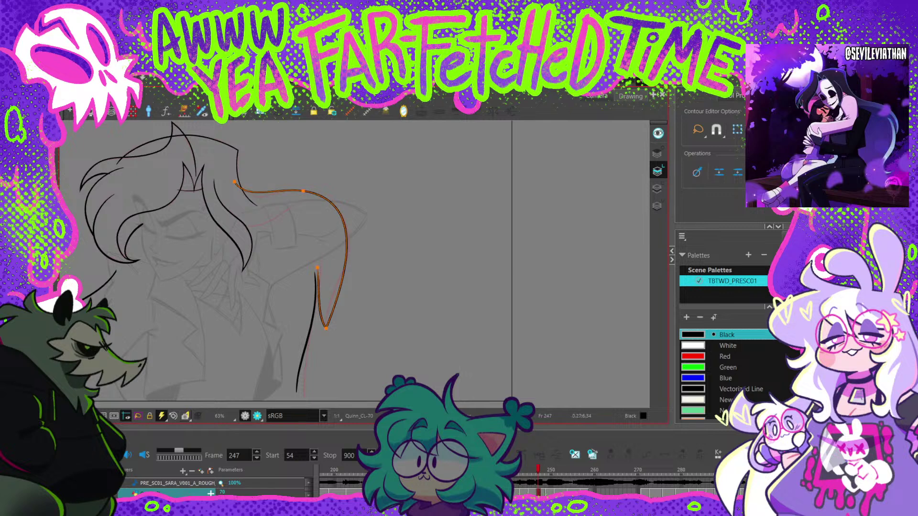
left_click(235, 182)
left_click(304, 191)
left_click_drag(338, 196, 347, 197)
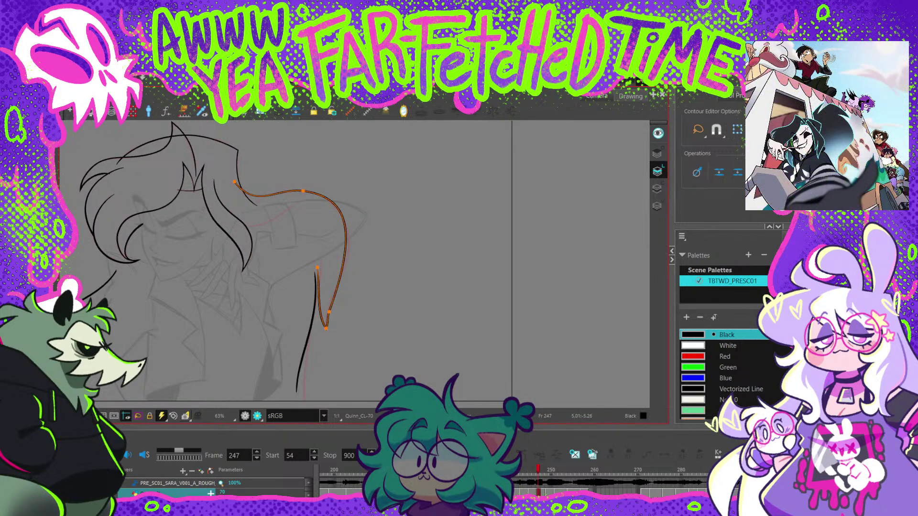
Step: Bow the lock's outer side farther out to the rough by adjusting the handle above its tip
scroll(328, 313, "up", 2)
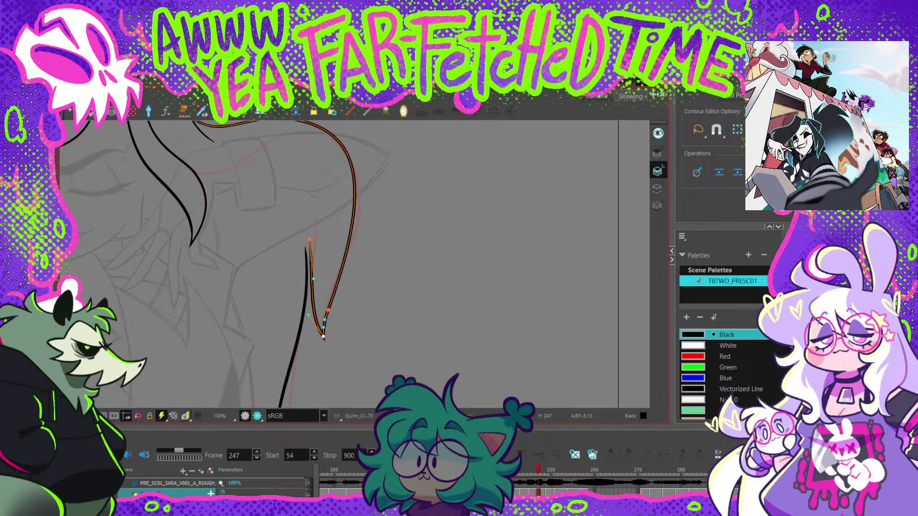
left_click_drag(382, 167, 390, 170)
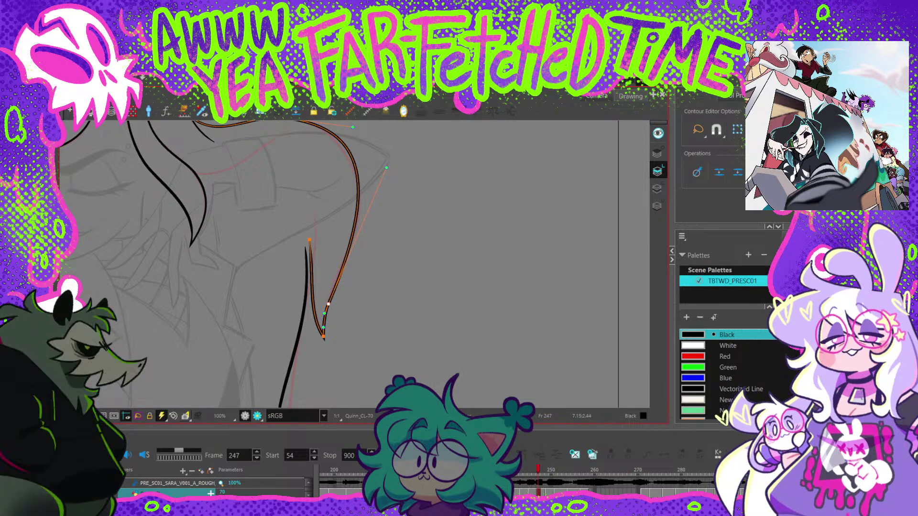
left_click_drag(335, 239, 335, 277)
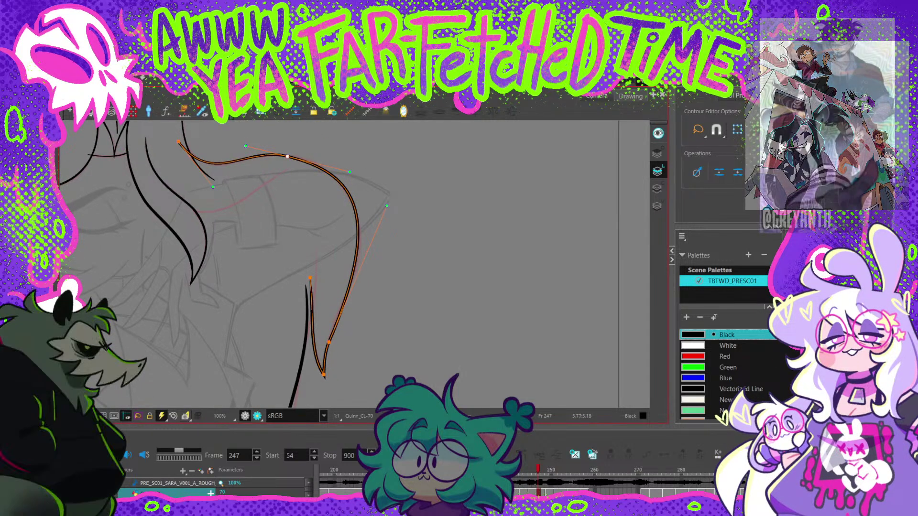
key("Escape")
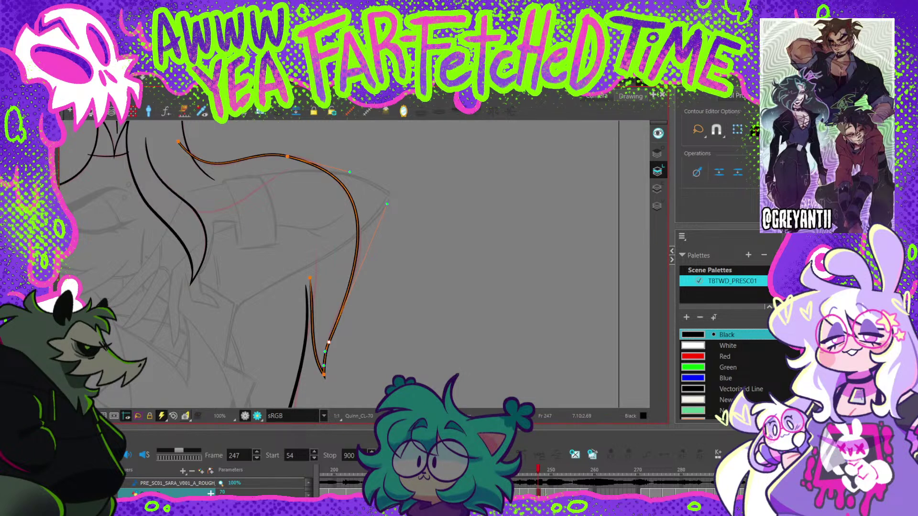
key("Escape")
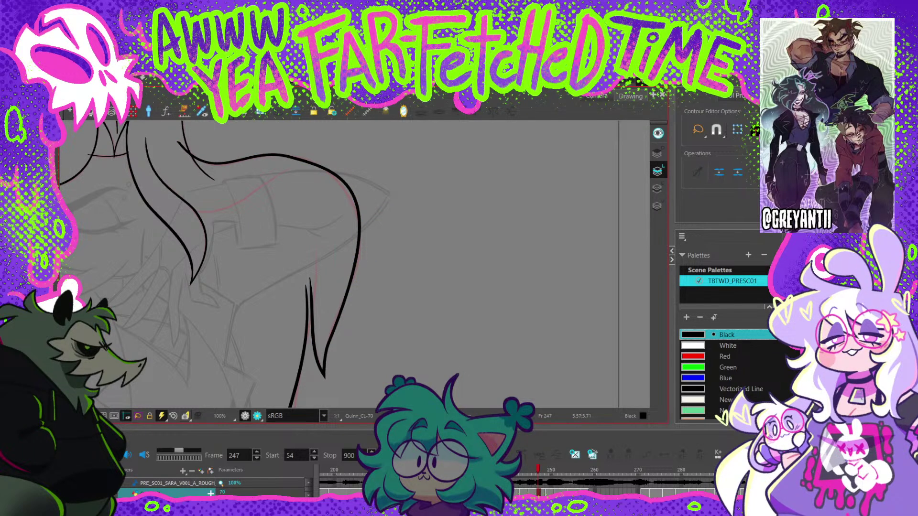
Step: Fine-tune the outer curve below the shoulder by adjusting its handle and adding a point on the lock's outer side
left_click(359, 223)
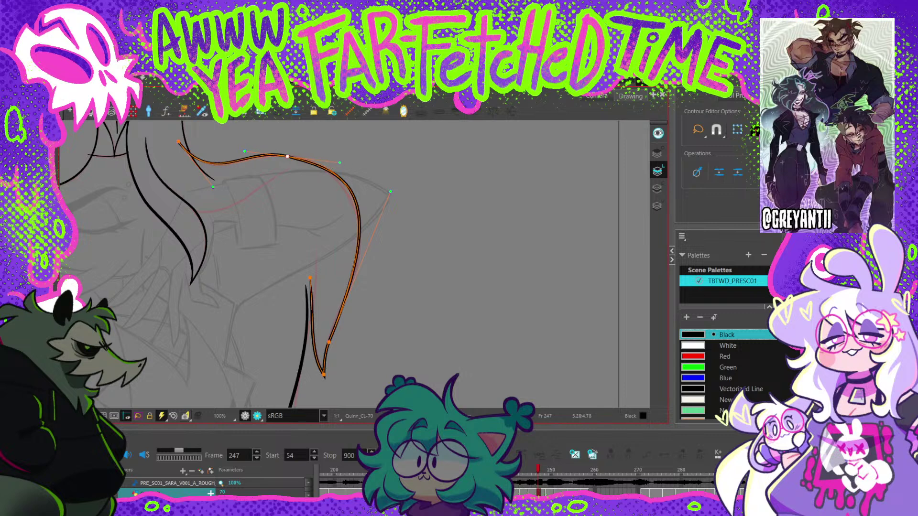
left_click_drag(340, 162, 336, 162)
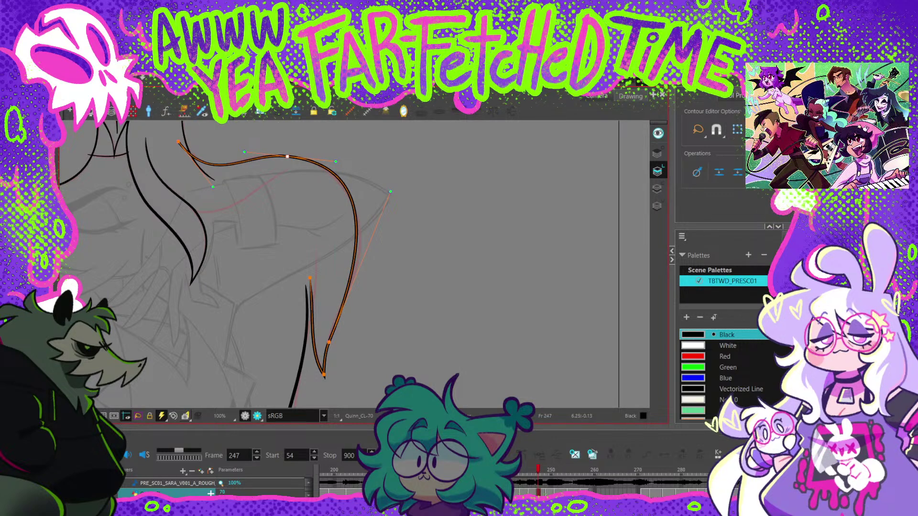
left_click_drag(354, 258, 359, 254)
key("Escape")
left_click(343, 302)
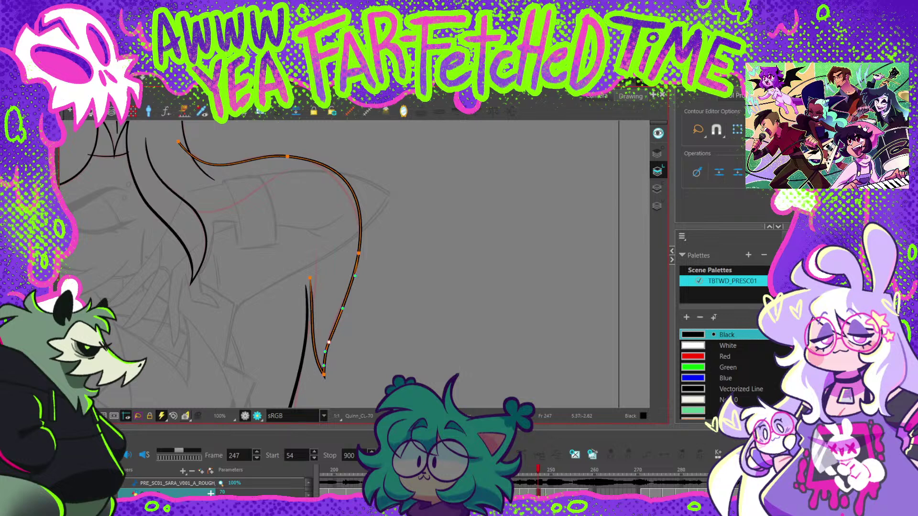
Step: Raise the upper end of frame 247's lower back hair line and reshape its curve toward the rough
scroll(354, 264, "down", 1)
left_click(306, 263)
left_click_drag(306, 262, 317, 232)
key("1")
key("1")
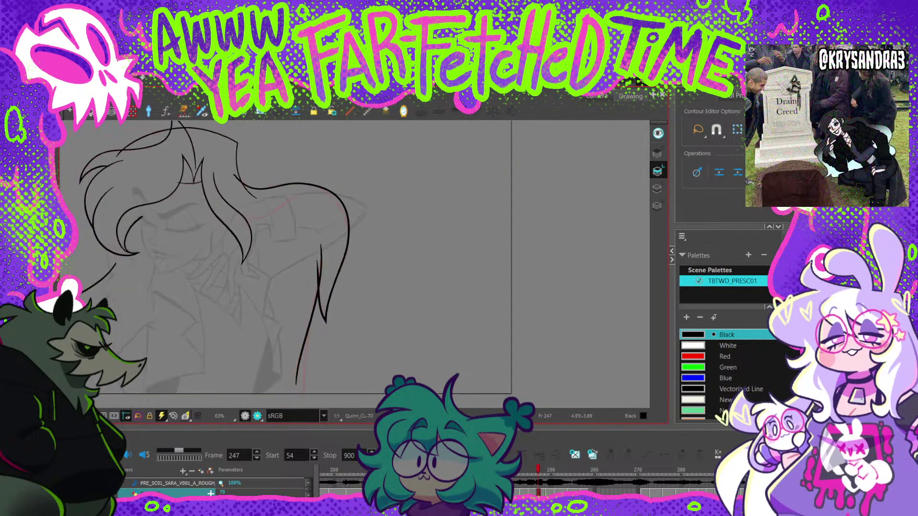
scroll(324, 265, "down", 1)
left_click_drag(326, 272, 323, 270)
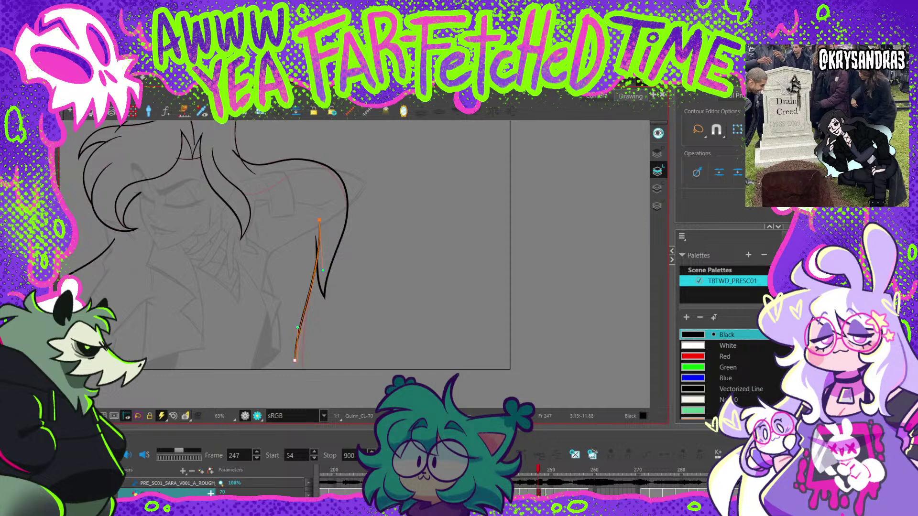
left_click_drag(304, 338, 300, 310)
Step: Reshape the contour's outer shoulder bend and delete the surplus point to smooth the curve down to the tip
mouse_move(388, 212)
left_mouse_down()
mouse_move(397, 270)
mouse_move(348, 244)
left_mouse_up()
scroll(355, 232, "up", 1)
key("Delete")
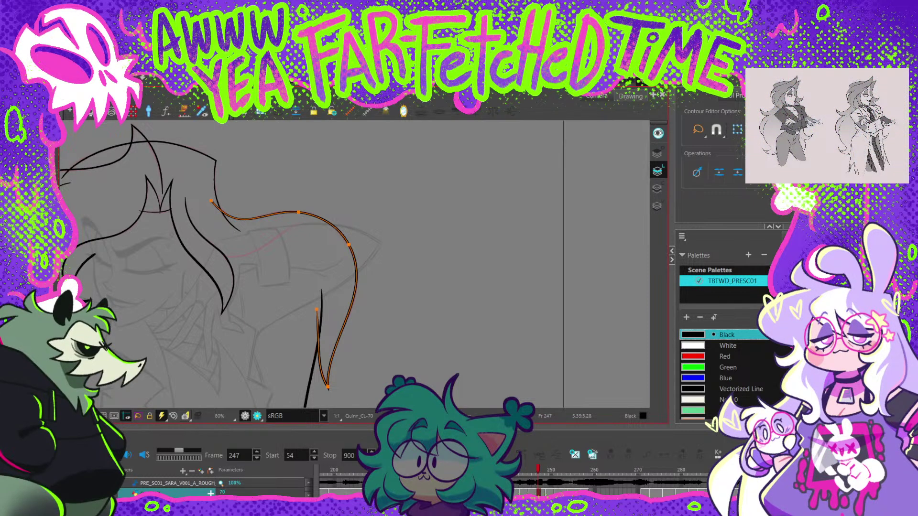
Step: Draw the curved inner hair stroke from behind the front lock up to the shoulder contour on frame 247
key("alt+slash")
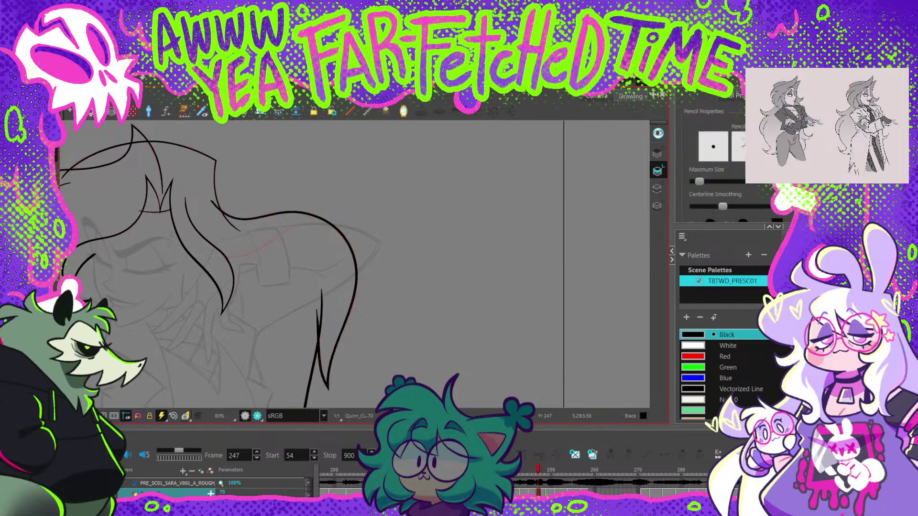
mouse_move(223, 257)
left_mouse_down()
mouse_move(247, 256)
mouse_move(290, 230)
left_mouse_up()
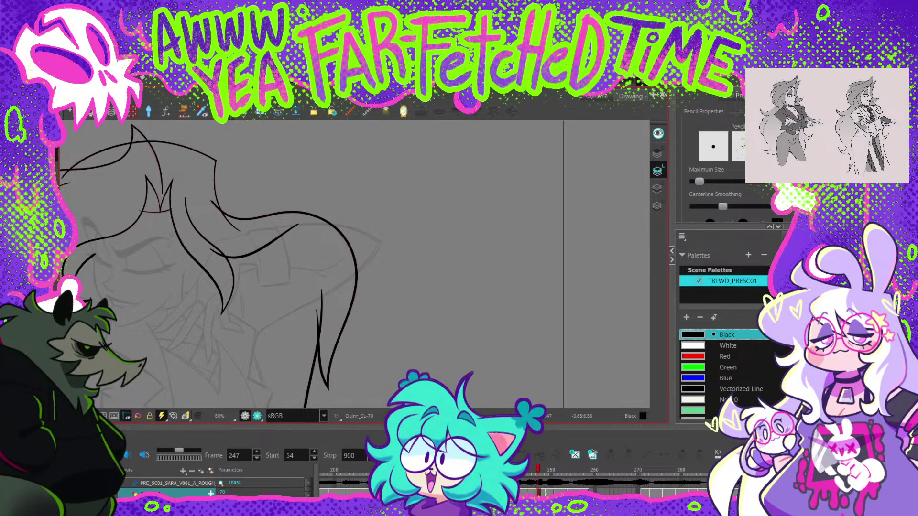
Step: Pull the outer end of the inner hair stroke slightly back toward the head on frame 247
key("alt+q")
key("2")
key("2")
key("2")
left_click(300, 225)
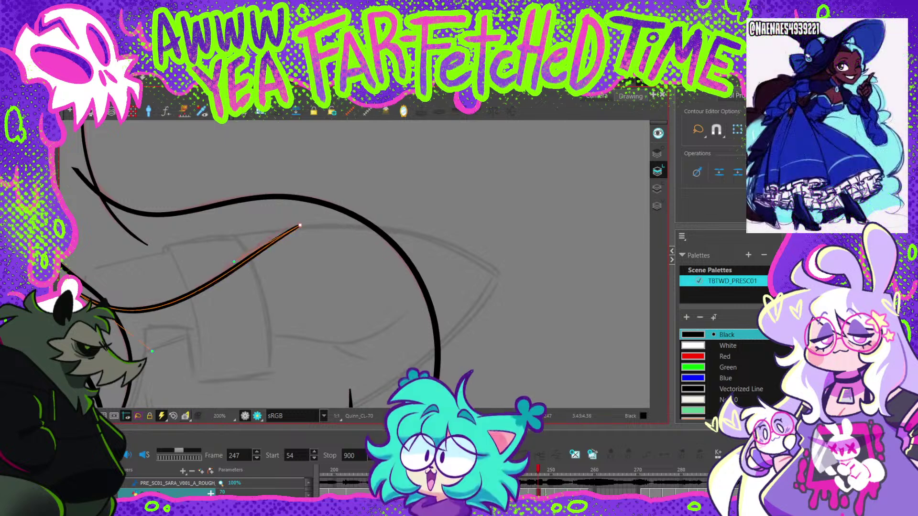
left_click_drag(300, 225, 293, 224)
key("Escape")
key("1")
key("1")
key("1")
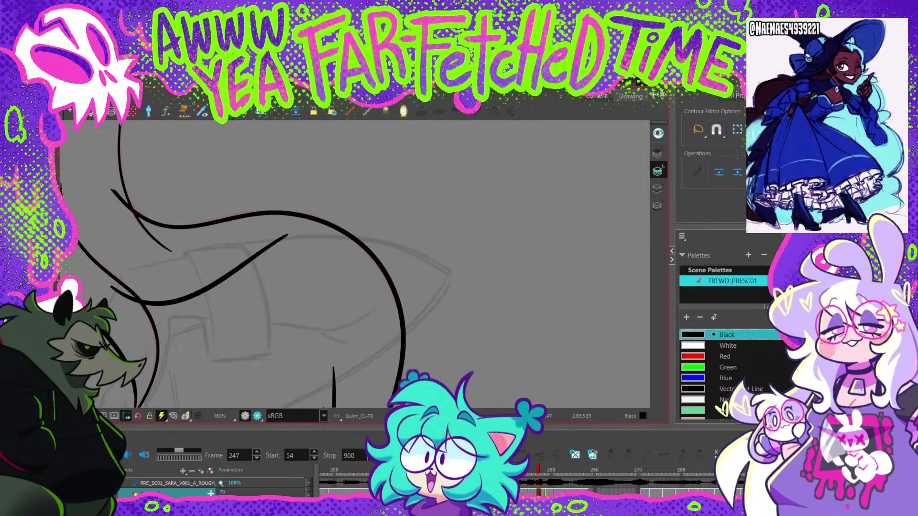
Step: Adjust the curve of frame 247's back hair contour where it rises over the shoulder
scroll(201, 177, "up", 1)
left_click(203, 186)
key("Escape")
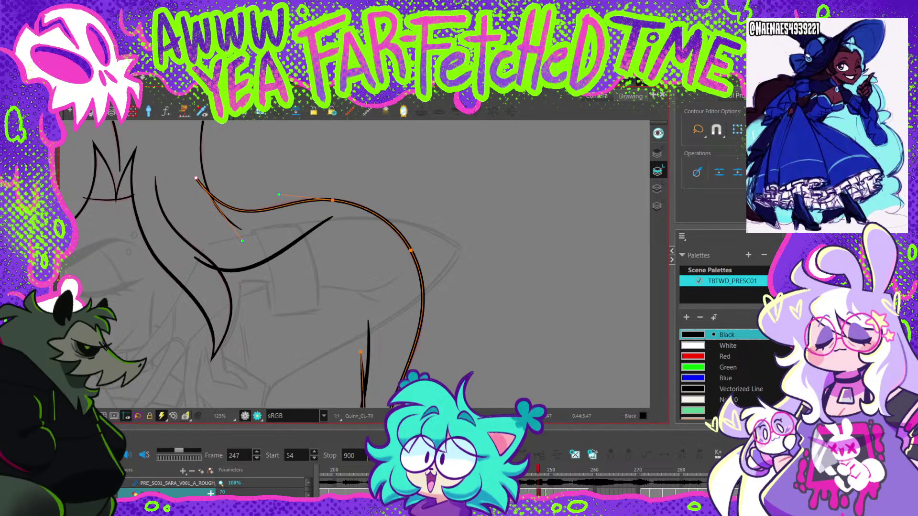
scroll(243, 182, "down", 3)
scroll(284, 168, "up", 2)
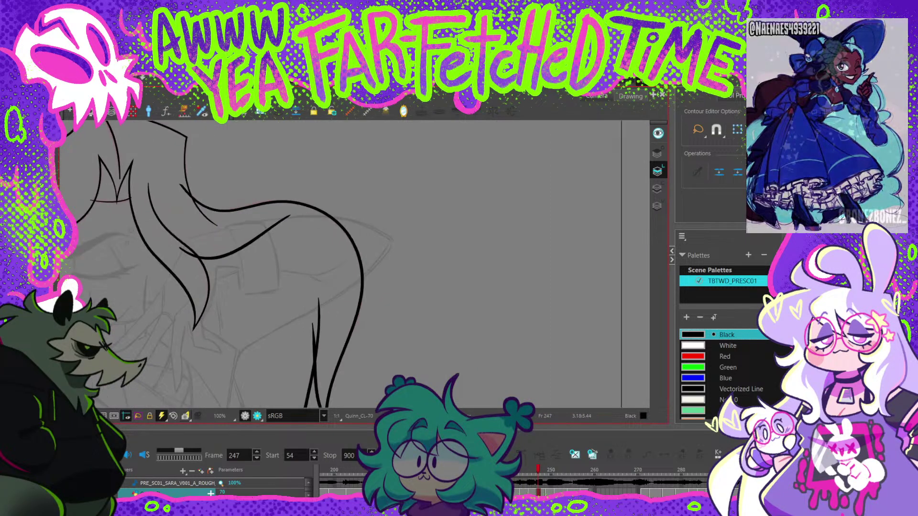
left_click(319, 210)
left_click_drag(293, 203, 305, 197)
key("Escape")
Step: Copy the back hair strokes from frame 248's drawing to frame 249 and shift them upward over the rough
scroll(290, 190, "down", 3)
key("period")
key("period")
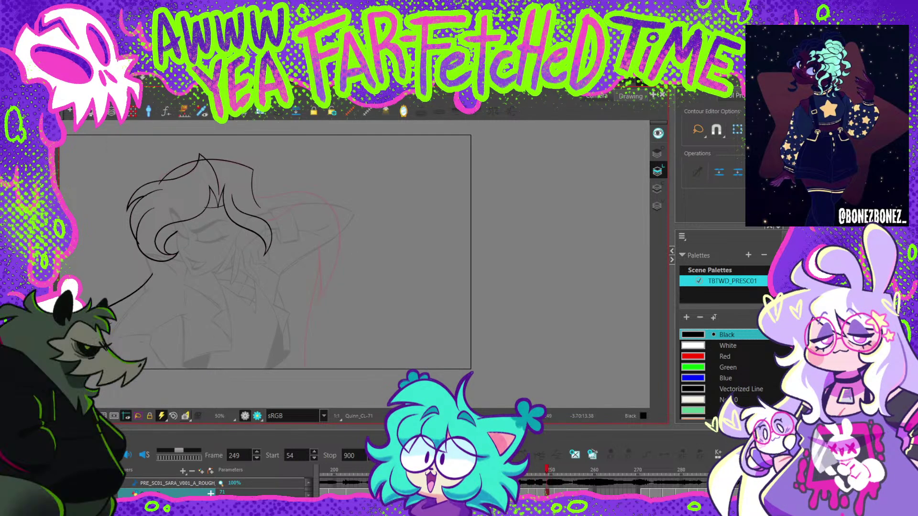
key("comma")
key("period")
key("comma")
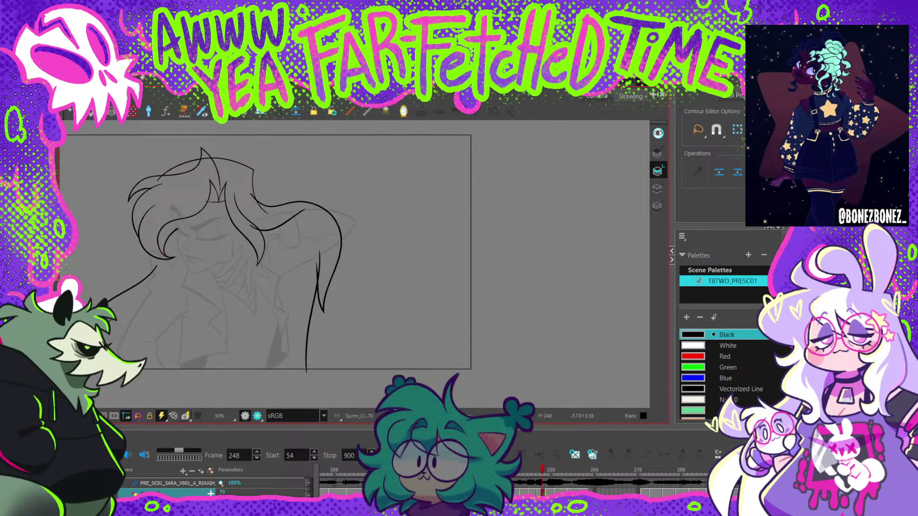
key("alt+s")
mouse_move(325, 154)
left_mouse_down()
mouse_move(308, 162)
mouse_move(334, 163)
left_mouse_up()
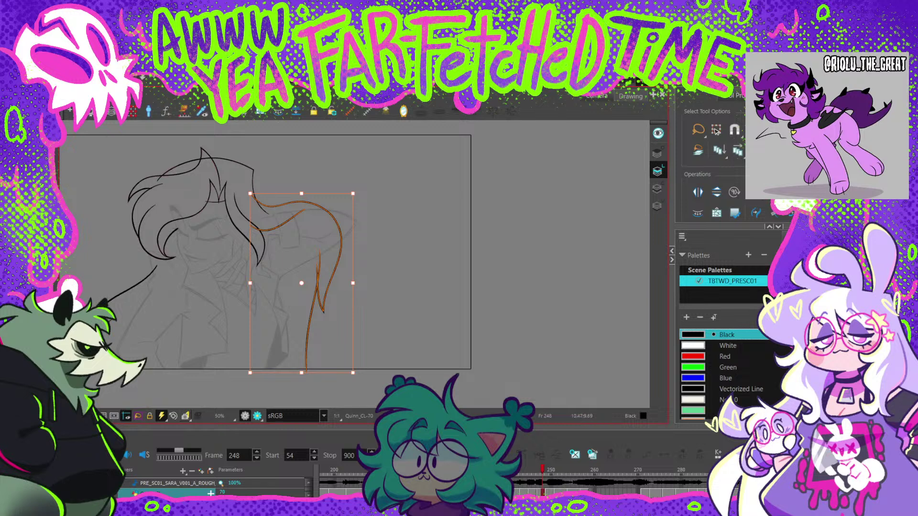
key("period")
key("ctrl+a")
key("2")
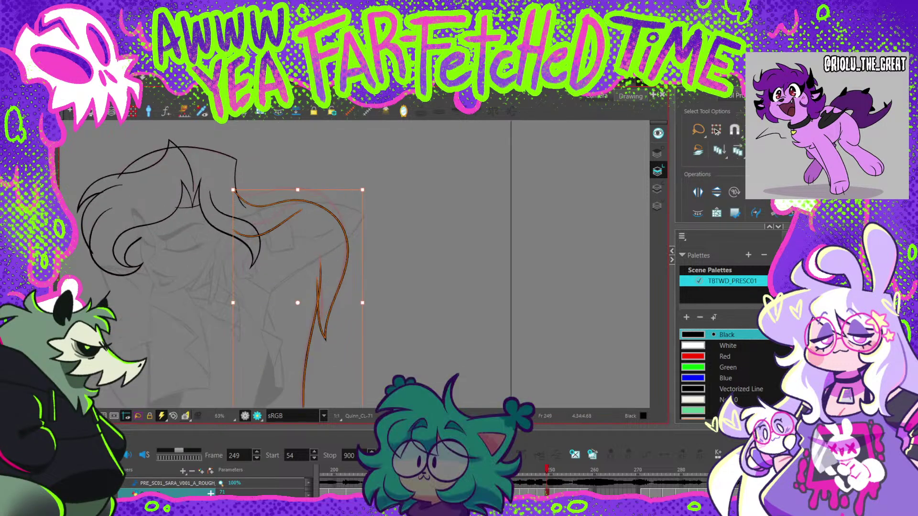
left_click_drag(326, 212, 324, 200)
key("Escape")
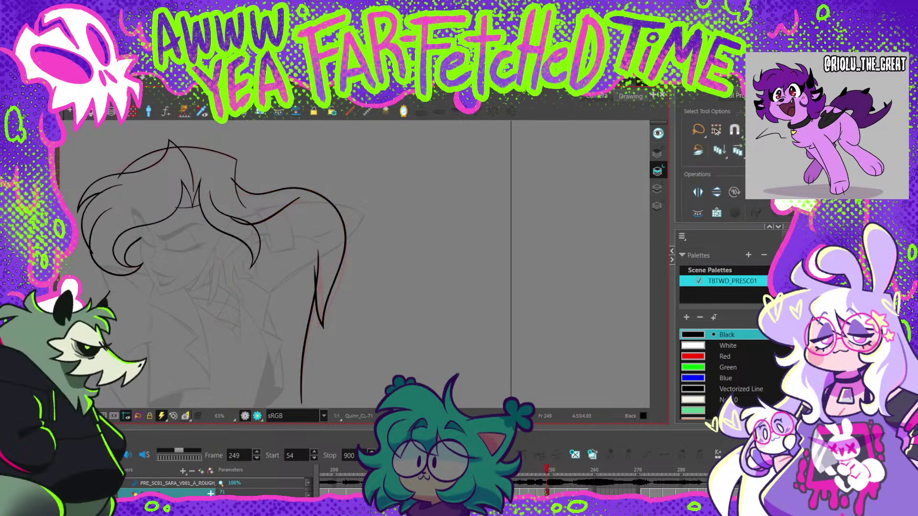
Step: Move the upper end of frame 249's back hair contour slightly down and reshape its starting curve
key("alt+q")
key("2")
key("2")
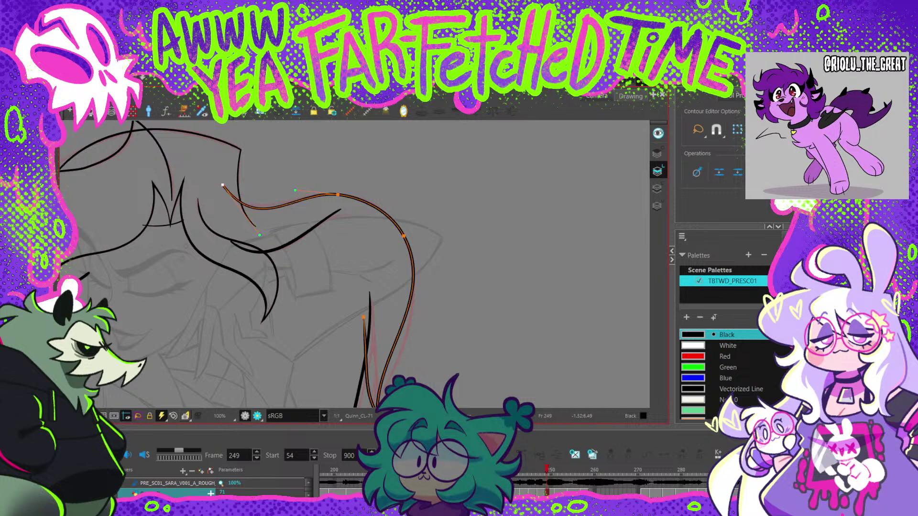
left_click_drag(260, 235, 265, 219)
left_click_drag(222, 185, 225, 191)
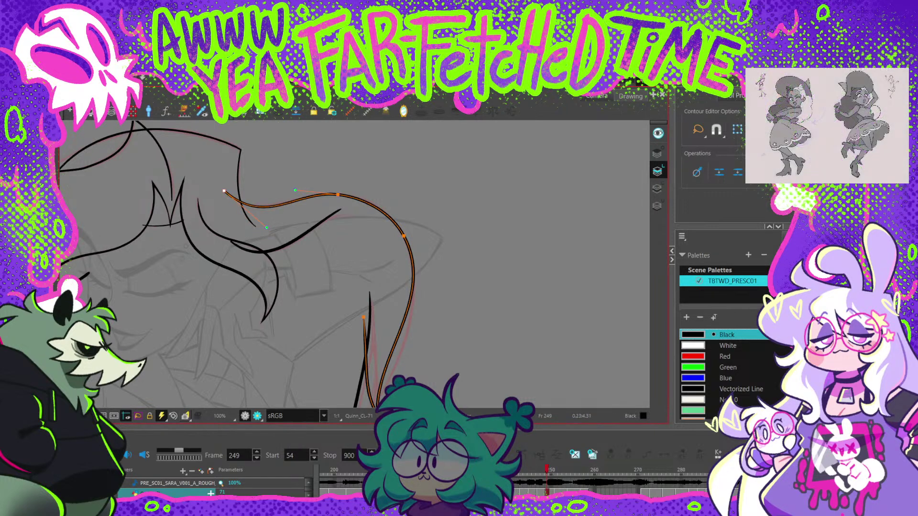
key("space")
mouse_move(370, 202)
left_mouse_down()
mouse_move(334, 190)
mouse_move(312, 202)
mouse_move(283, 200)
left_mouse_up()
mouse_move(243, 262)
left_mouse_down()
mouse_move(251, 262)
mouse_move(241, 193)
left_mouse_up()
left_click(275, 254)
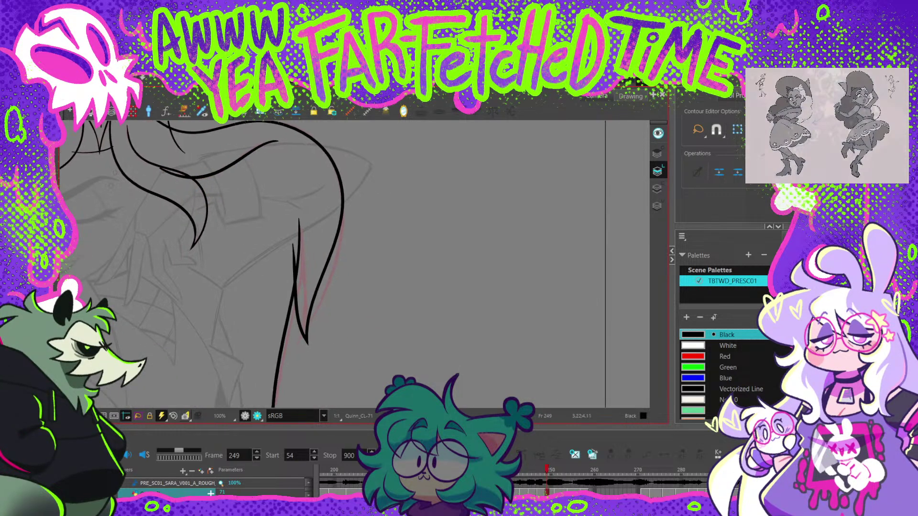
Step: Reshape the pointed lock on frame 249 by moving its tip inward, rebending its inner edge and refining its outer curve
left_click(316, 299)
left_click_drag(307, 341, 302, 298)
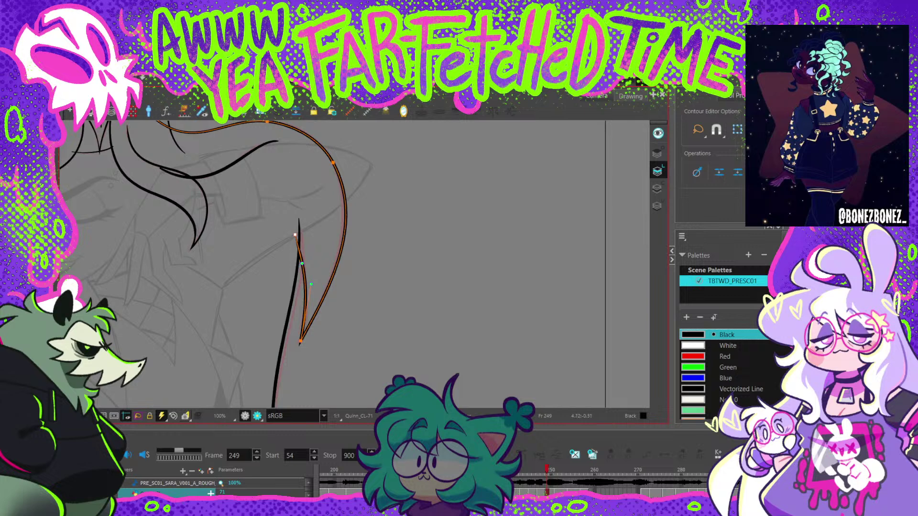
key("Escape")
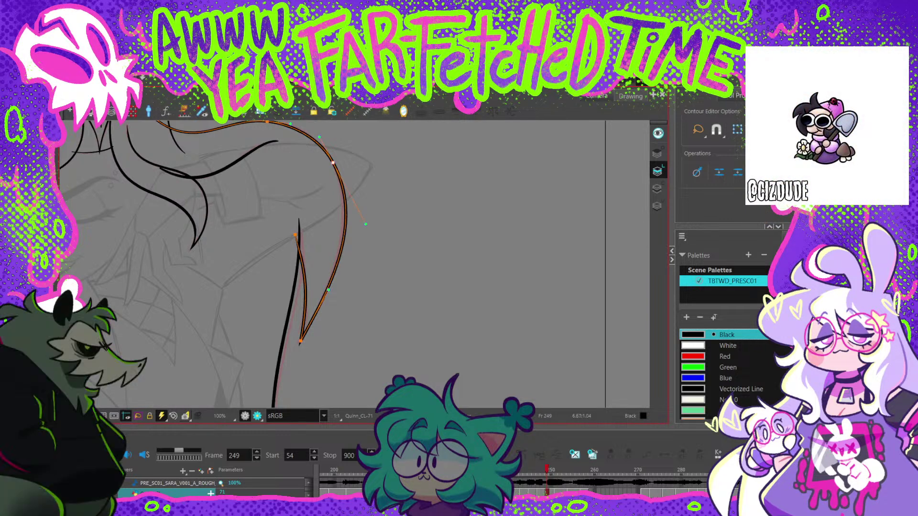
left_click_drag(344, 230, 342, 229)
key("Escape")
Step: Adjust the bottom end of frame 249's lower back hair line and its curve below the lock
left_click_drag(230, 263, 229, 214)
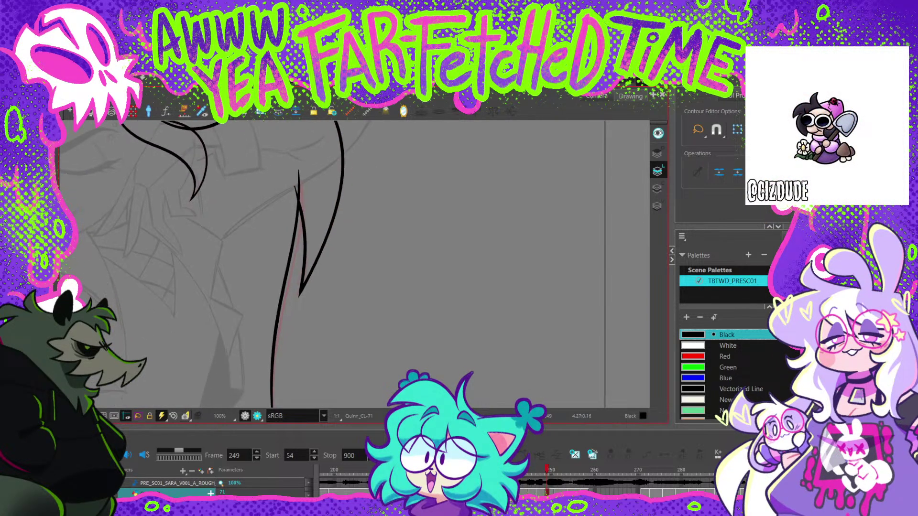
mouse_move(305, 250)
left_mouse_down()
mouse_move(314, 267)
mouse_move(304, 210)
left_mouse_up()
key("1")
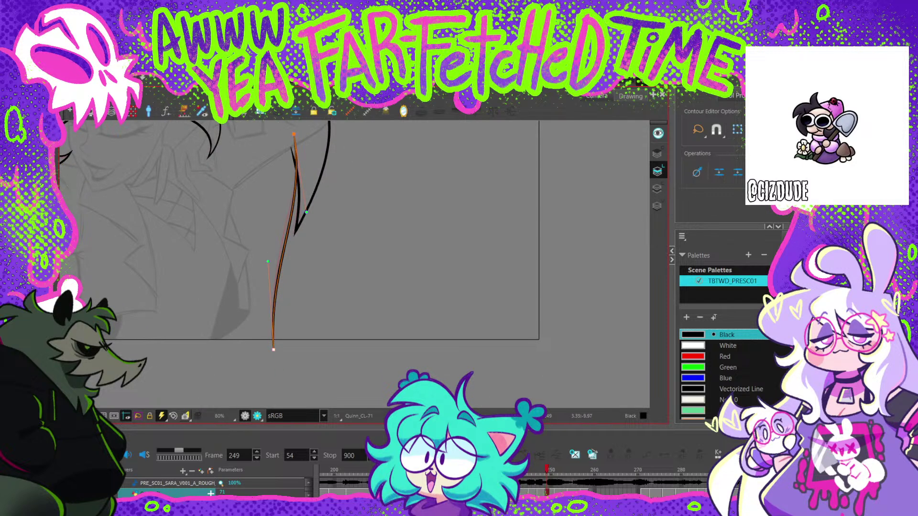
key("Escape")
key("1")
key("1")
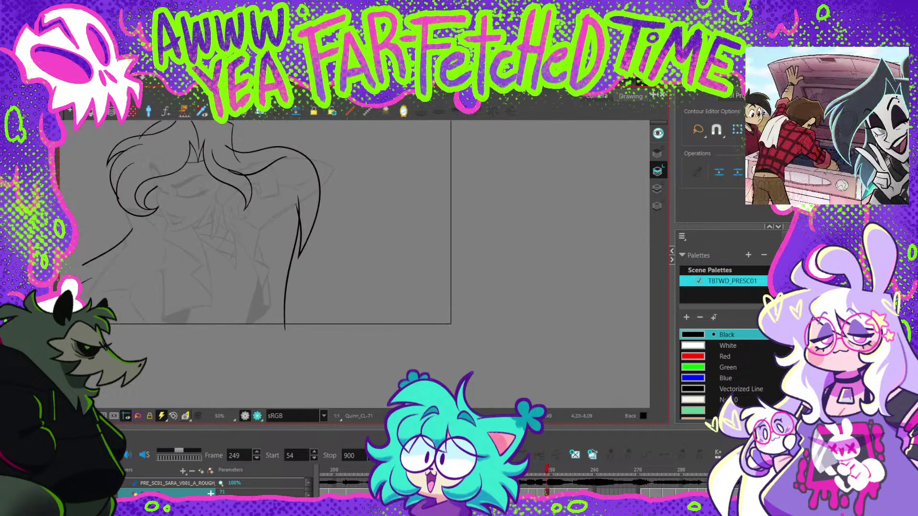
Step: Adjust the line thickness at the upper end of frame 247's back hair contour with the Pencil Editor
left_click_drag(304, 294, 312, 333)
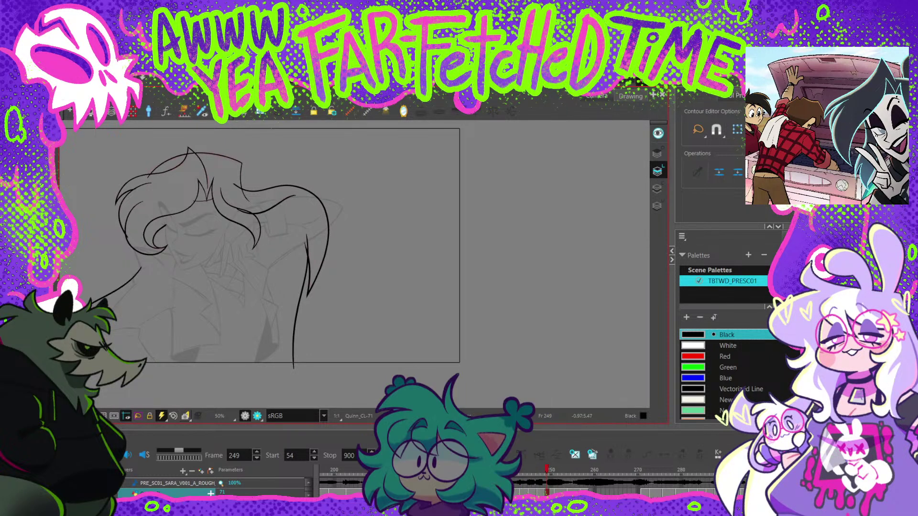
key("comma")
key("comma")
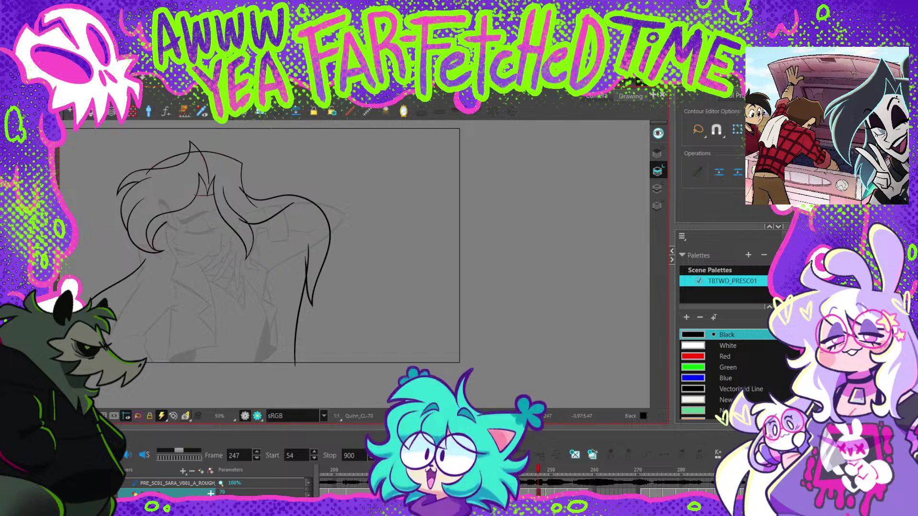
key("alt+w")
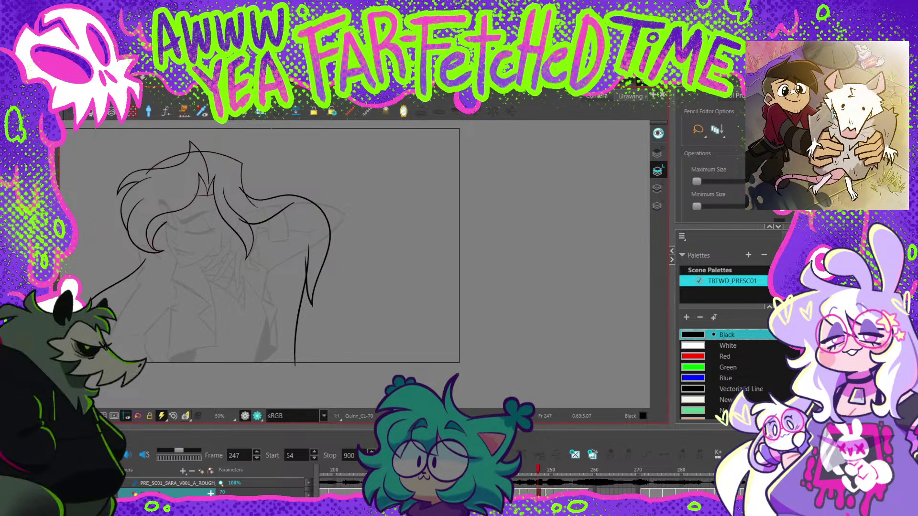
left_click(247, 195)
scroll(249, 195, "up", 12)
left_click(207, 171)
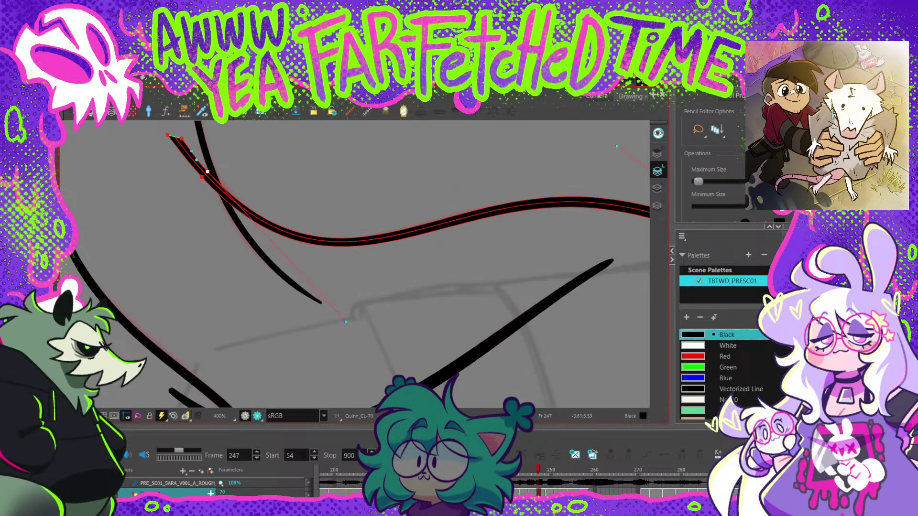
left_click(181, 139)
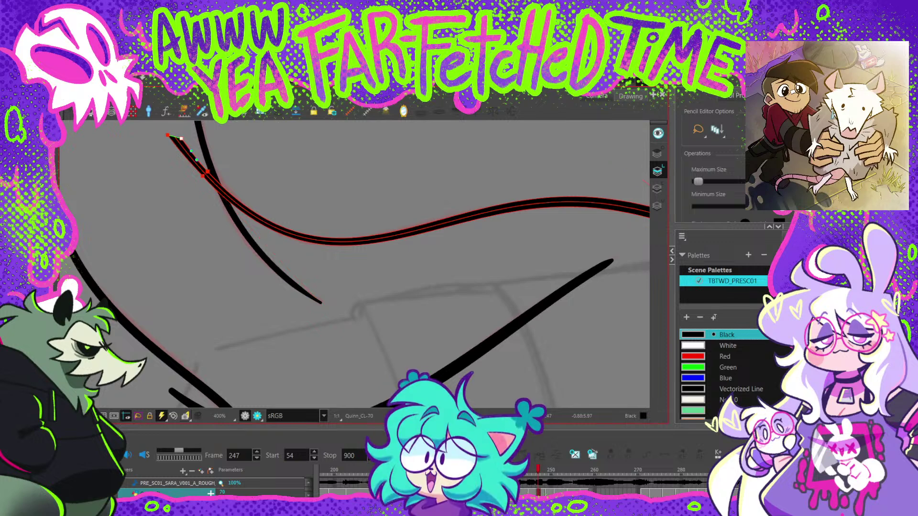
scroll(136, 184, "down", 4)
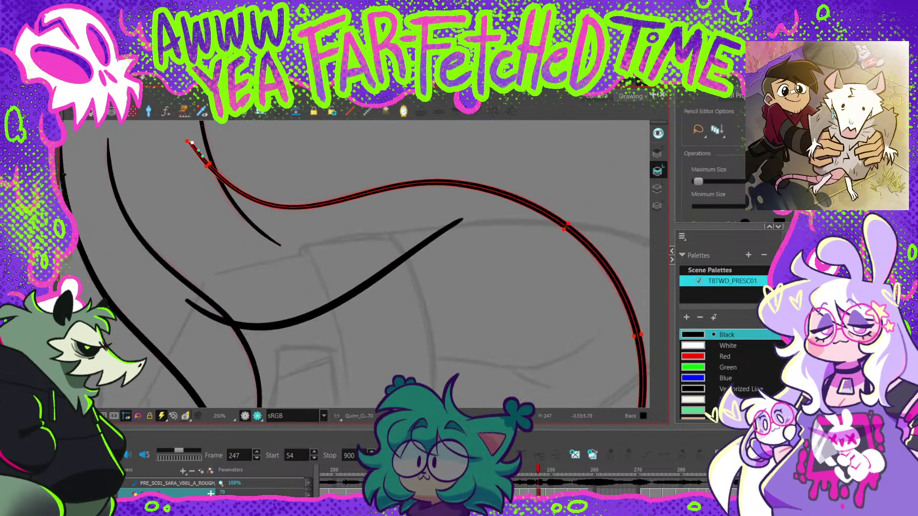
key("2")
key("2")
left_click(455, 229)
scroll(456, 229, "down", 8)
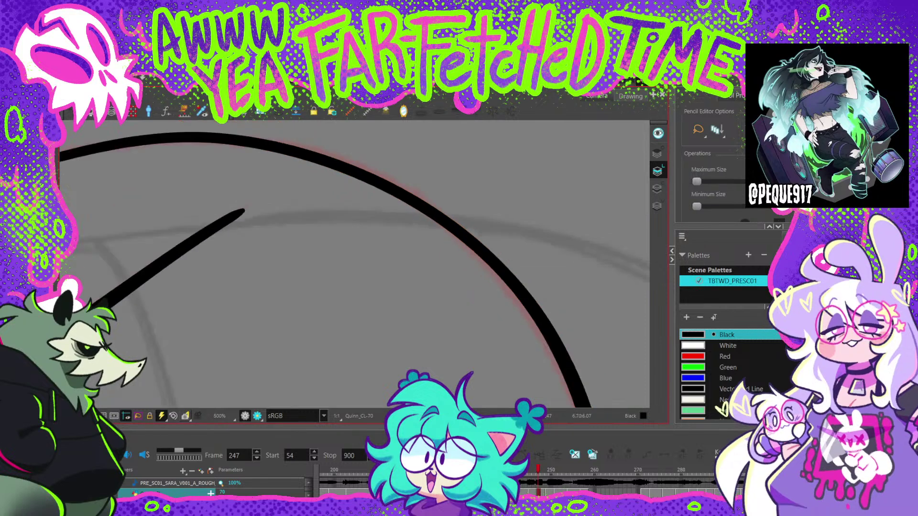
Step: Compare frames 247 and 249, and narrow the upper end of frame 249's back hair contour with the Pencil Editor
key("period")
key("period")
key("period")
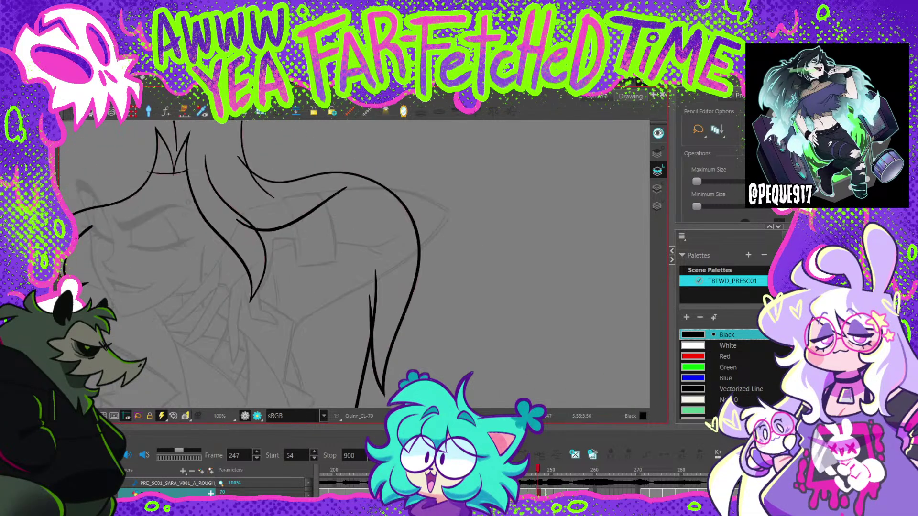
key("comma")
key("period")
key("comma")
key("period")
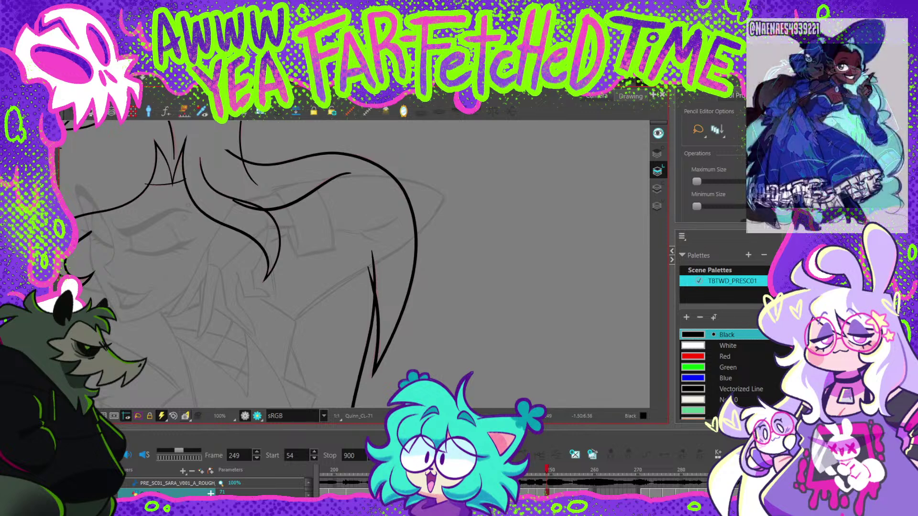
scroll(227, 153, "up", 4)
left_click(227, 149)
scroll(226, 153, "up", 1)
scroll(222, 144, "up", 1)
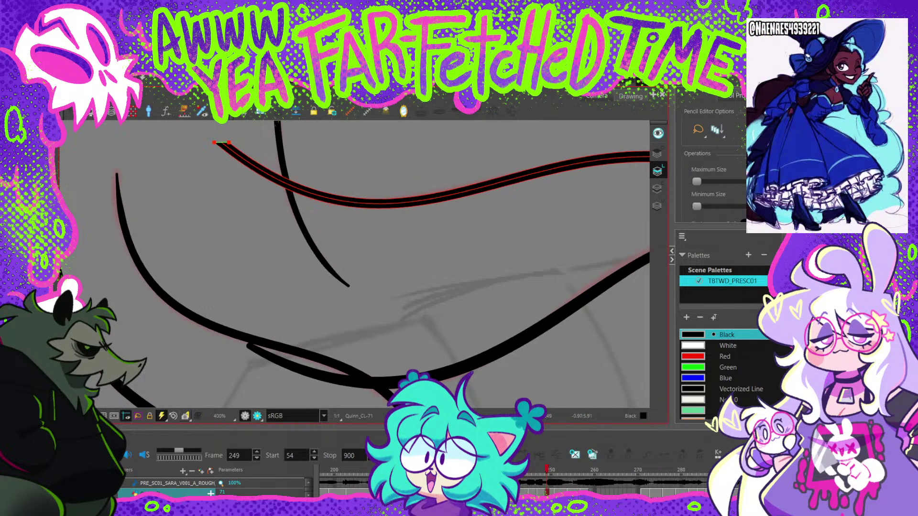
scroll(229, 142, "up", 3)
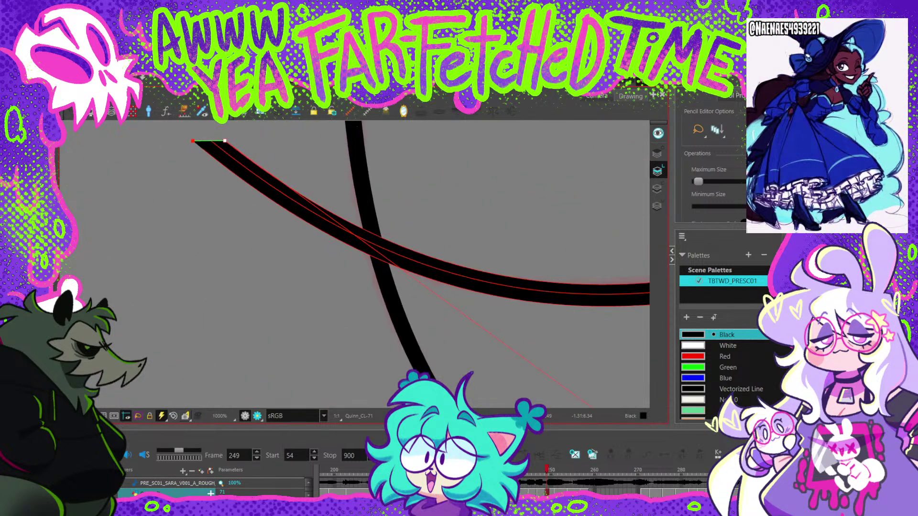
left_click_drag(223, 140, 221, 140)
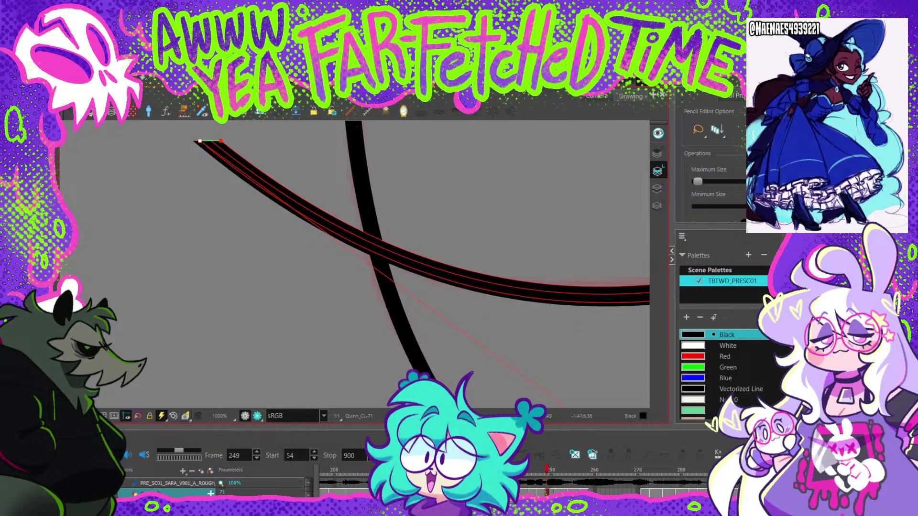
scroll(220, 141, "down", 7)
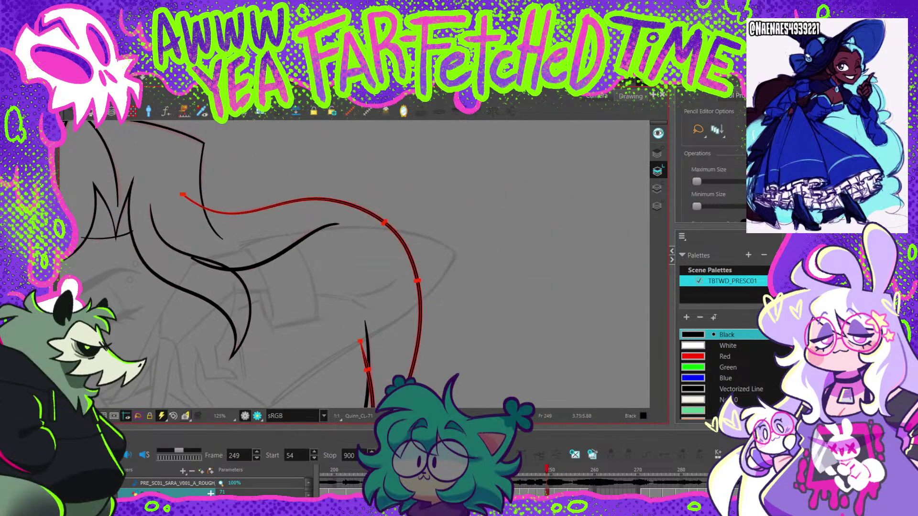
Step: Adjust the line thickness of frame 249's back hair contour along its outer shoulder bend
scroll(409, 236, "up", 6)
mouse_move(406, 255)
left_mouse_down()
mouse_move(396, 268)
mouse_move(378, 219)
left_mouse_up()
scroll(402, 244, "down", 8)
Step: Flip back and forth through the frames around 249, back to frame 245, to check the back hair's motion
key("comma")
key("comma")
key("comma")
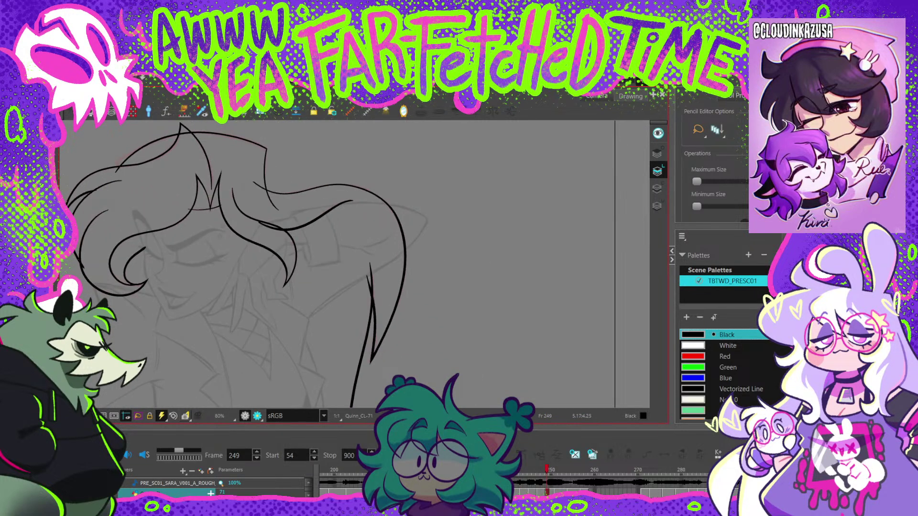
key("period")
key("period")
key("period")
key("period")
key("period")
key("period")
key("comma")
key("comma")
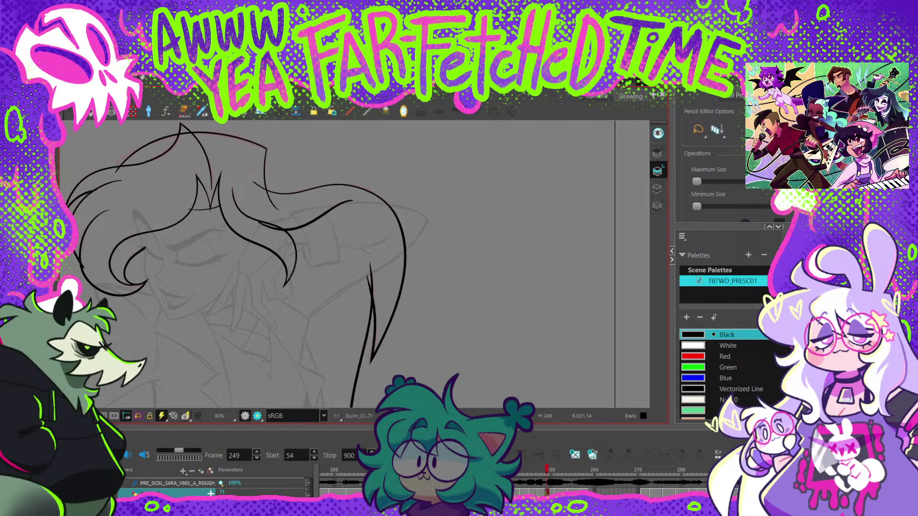
key("alt+s")
key("1")
key("comma")
key("period")
key("period")
key("period")
key("comma")
key("comma")
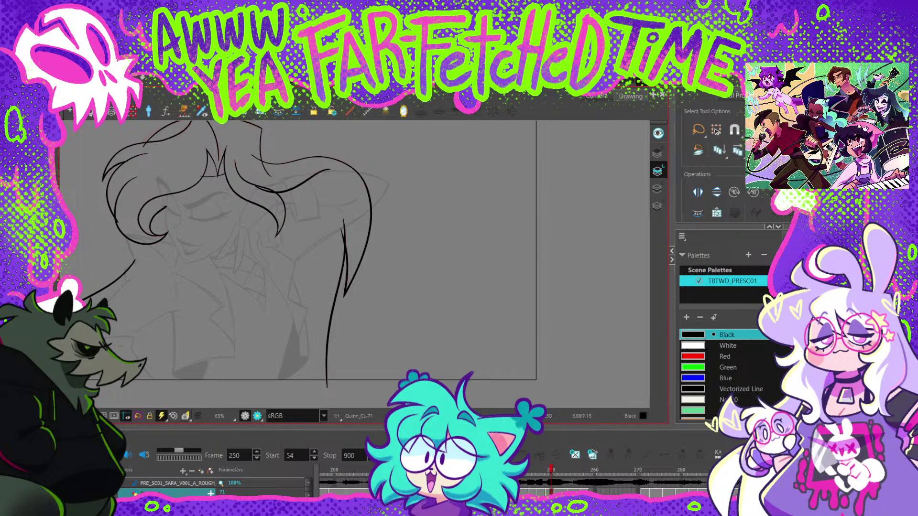
key("comma")
key("comma")
key("comma")
key("comma")
key("comma")
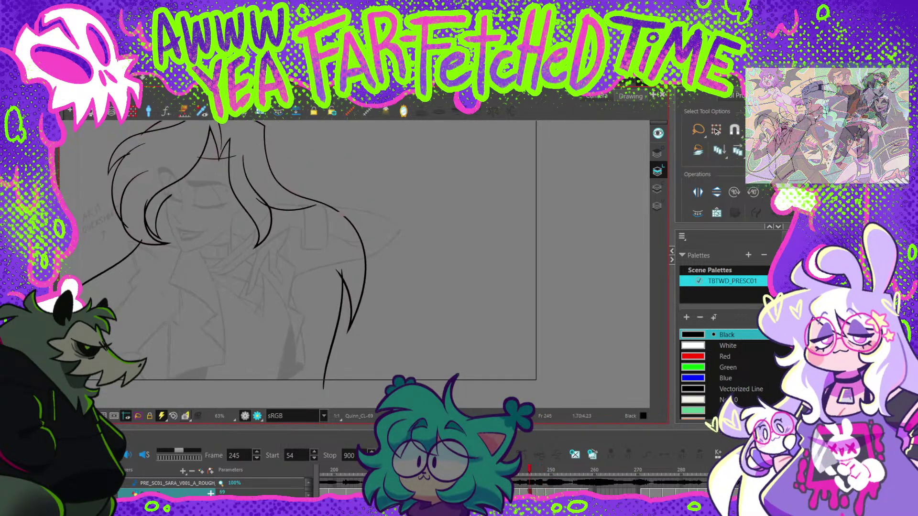
Step: Compare the pencil size settings of the inner back hair stroke on frames 247 and 249
key("period")
key("period")
left_click(302, 195)
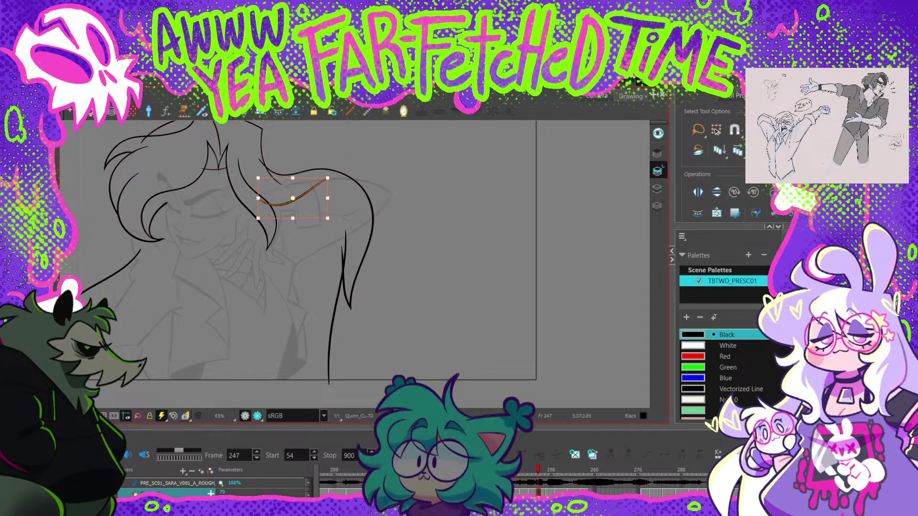
scroll(716, 131, "down", 5)
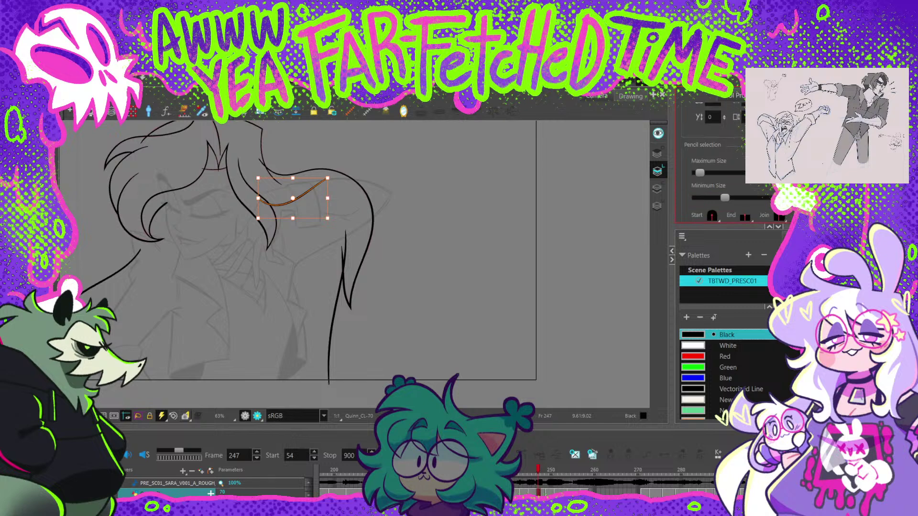
key("period")
key("period")
left_click(301, 183)
scroll(716, 143, "down", 5)
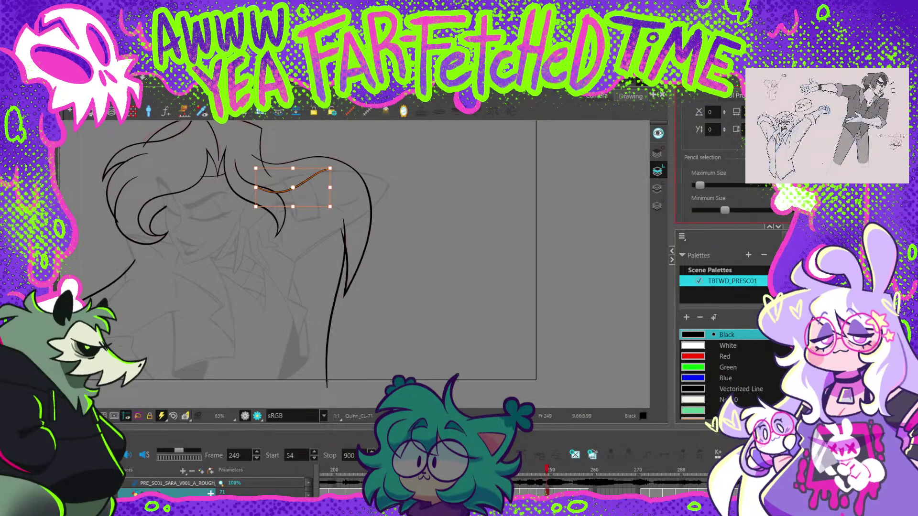
scroll(715, 143, "up", 5)
Step: Flip through frames 248 to 251 to check how the back hair lines follow the rough
key("period")
key("period")
key("period")
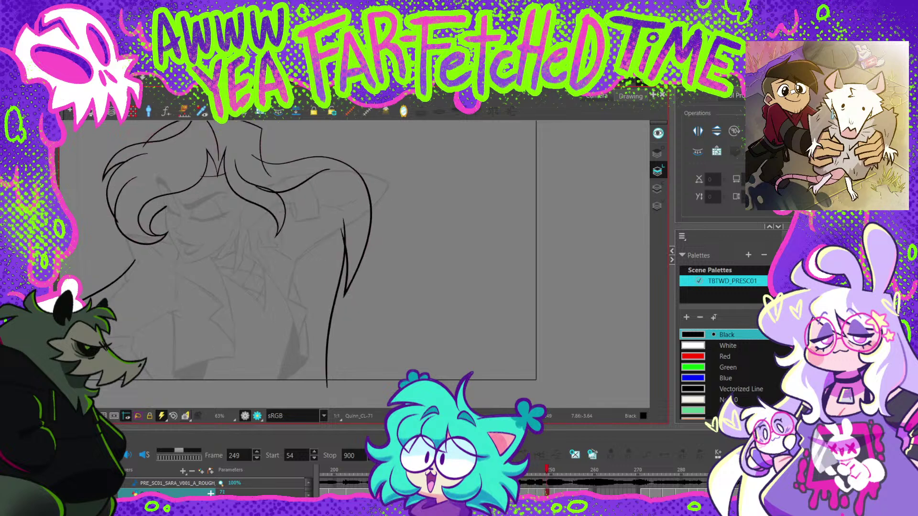
key("comma")
key("comma")
key("comma")
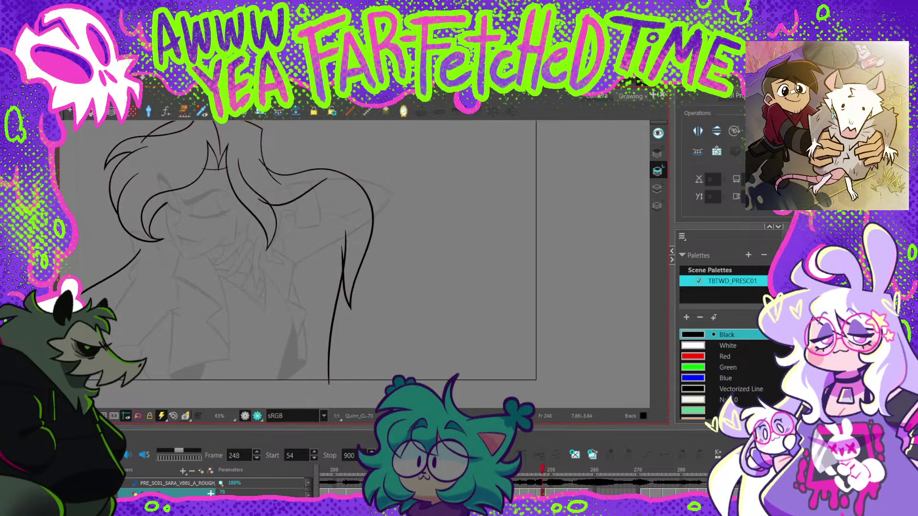
key("period")
key("period")
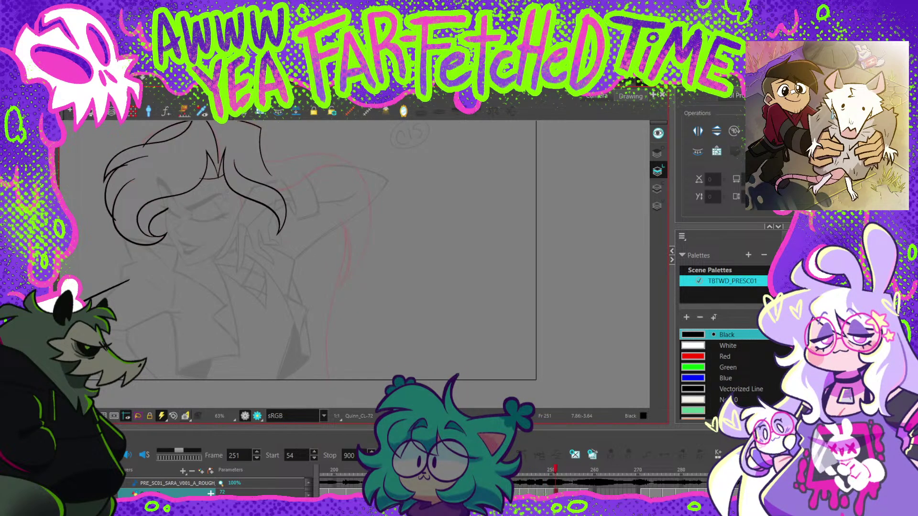
Step: Copy the back hair strokes from frame 250 and paste them into the drawing on frame 251
scroll(712, 162, "down", 5)
scroll(713, 163, "up", 1)
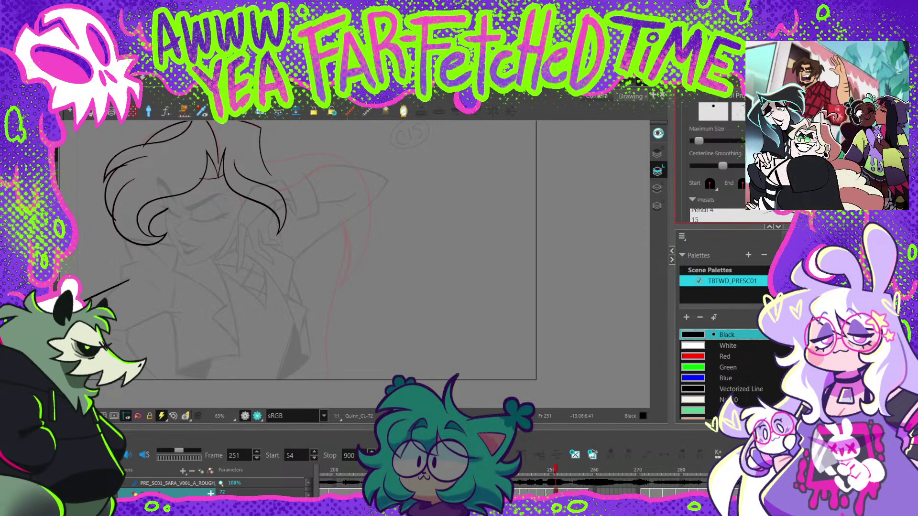
key("period")
key("period")
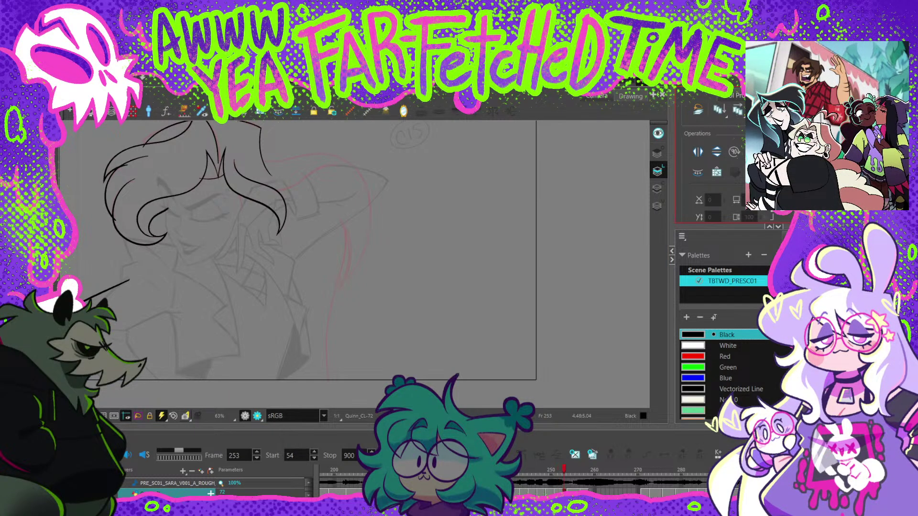
key("comma")
left_click_drag(386, 144, 255, 189)
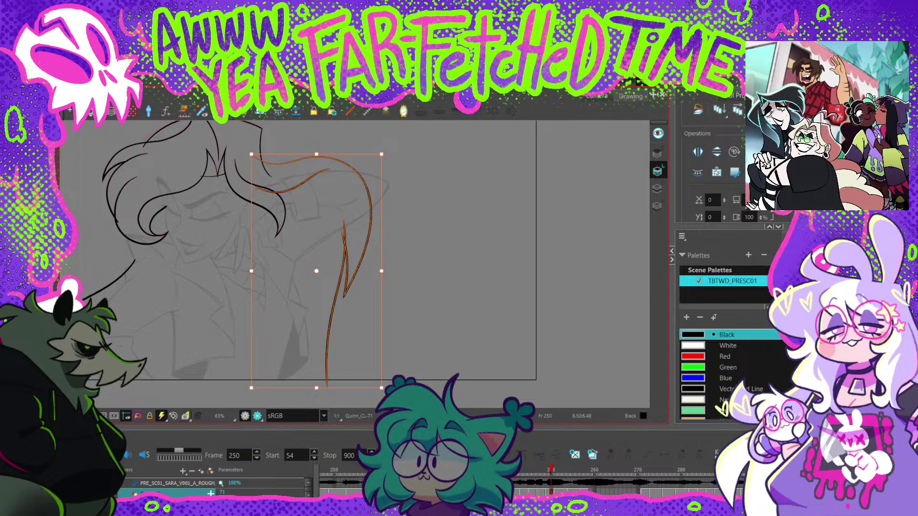
key("period")
key("ctrl+v")
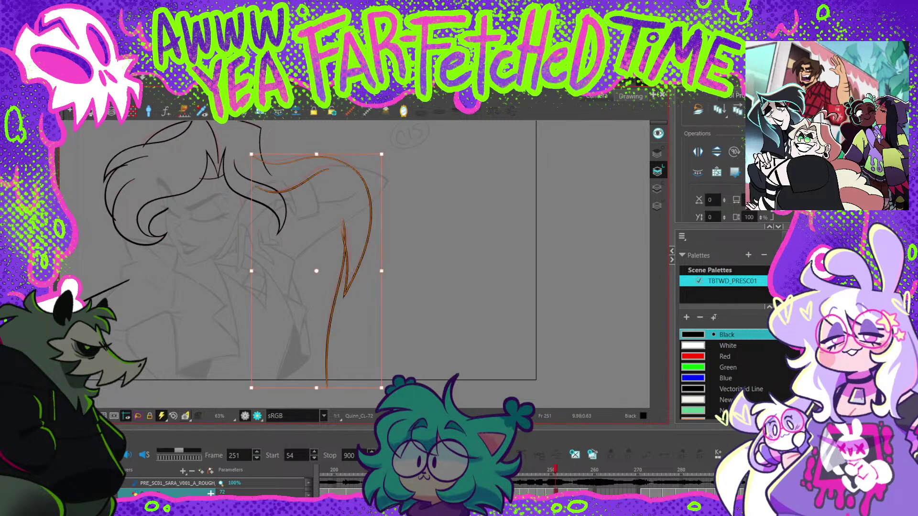
key("Escape")
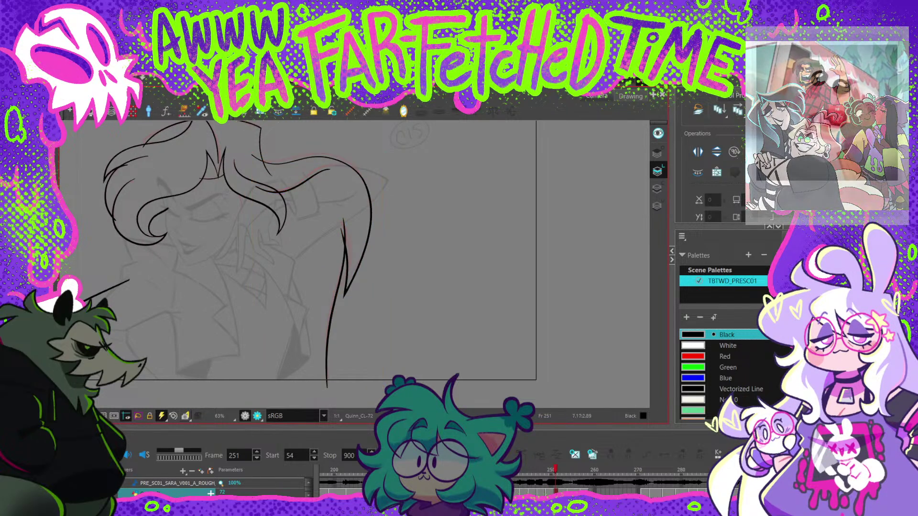
Step: Reshape the upper part of frame 251's pasted back hair contour with the Contour Editor to follow the red rough line
key("alt+b")
key("alt+q")
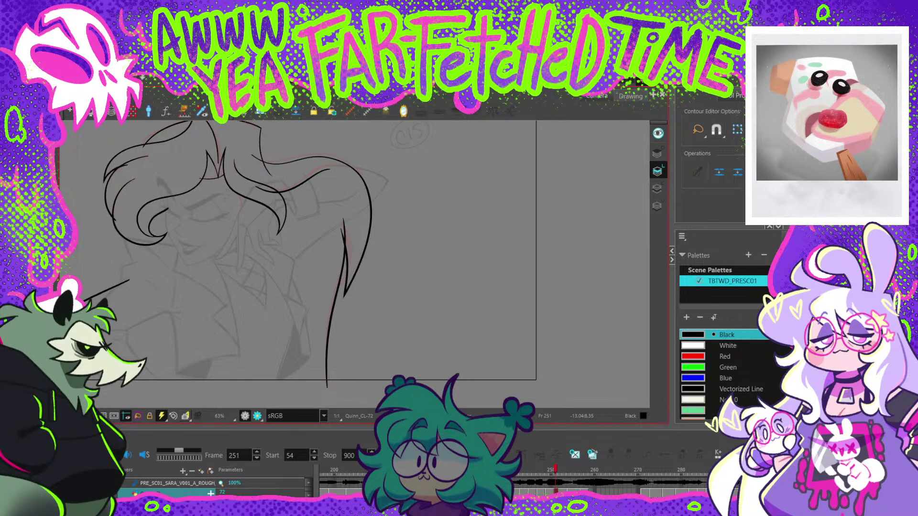
key("2")
key("2")
left_click(248, 157)
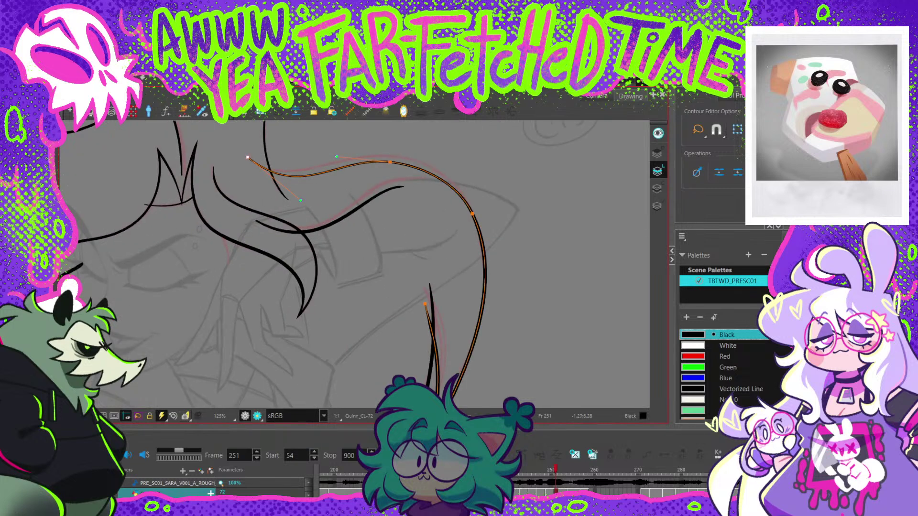
left_click_drag(300, 200, 297, 185)
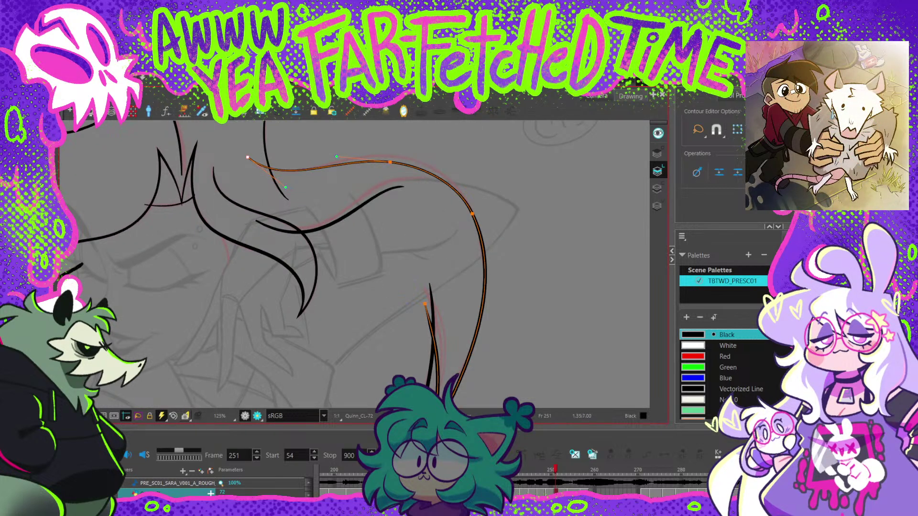
left_click_drag(390, 162, 395, 157)
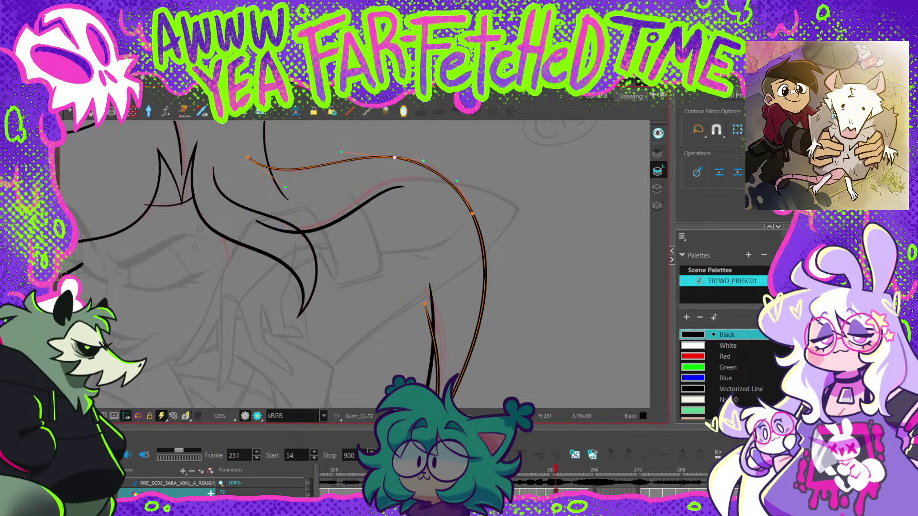
key("Escape")
Step: Adjust the inner end of frame 251's back hair contour, above its pointed tip, with the Contour Editor
left_click_drag(413, 393, 363, 312)
left_click(377, 230)
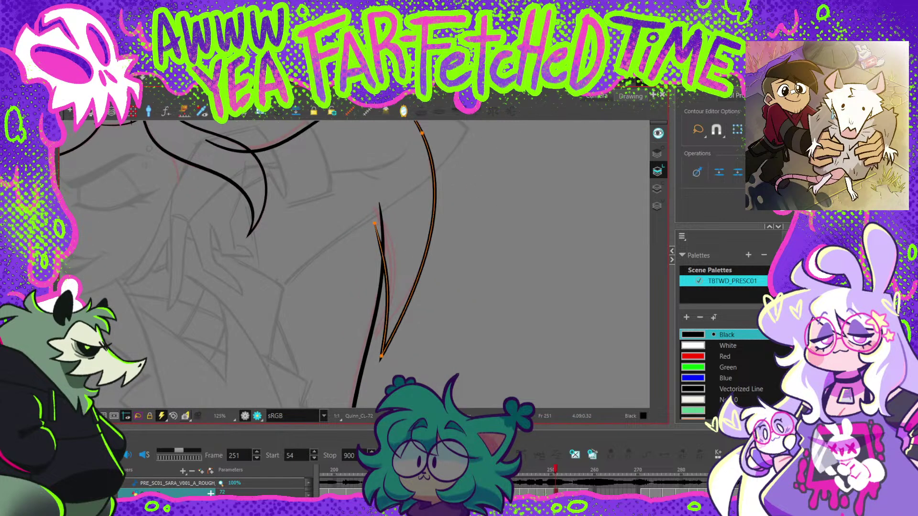
Step: Move the inner end and pointed tip of the large right hair lock upward on frame 251
left_click_drag(376, 224, 374, 209)
left_click(381, 356)
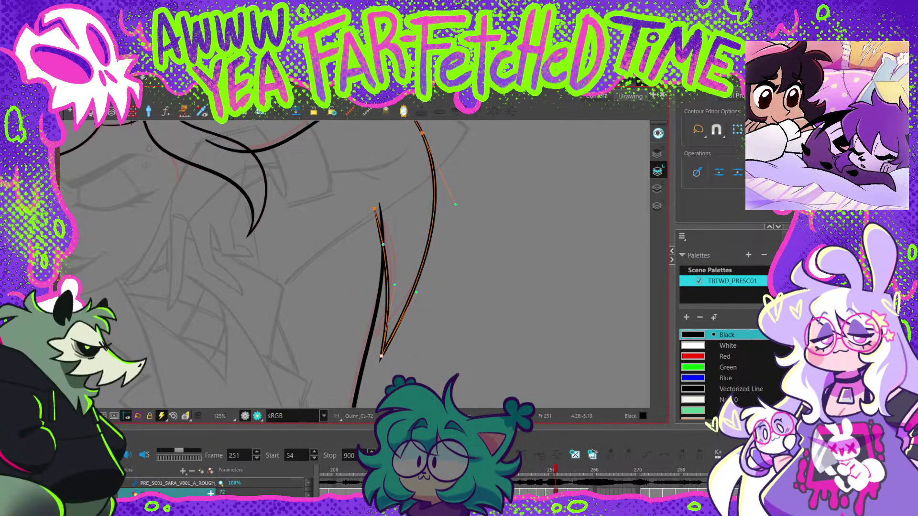
left_click_drag(381, 356, 376, 331)
mouse_move(389, 261)
left_mouse_down()
mouse_move(405, 251)
mouse_move(422, 281)
left_mouse_up()
key("Escape")
Step: Bend the short inner edge of the lock's pointed tip slightly outward
left_click(383, 229)
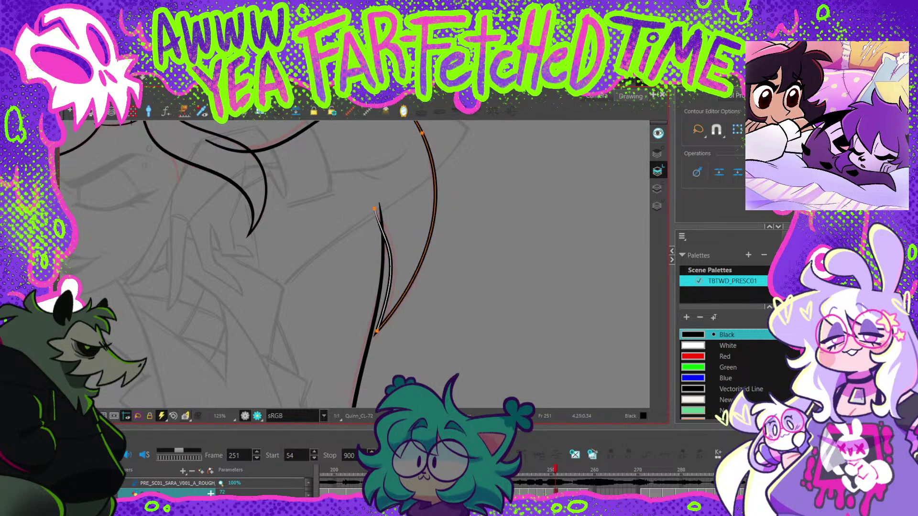
left_click_drag(386, 243, 390, 243)
key("Escape")
key("1")
key("1")
key("1")
key("2")
key("2")
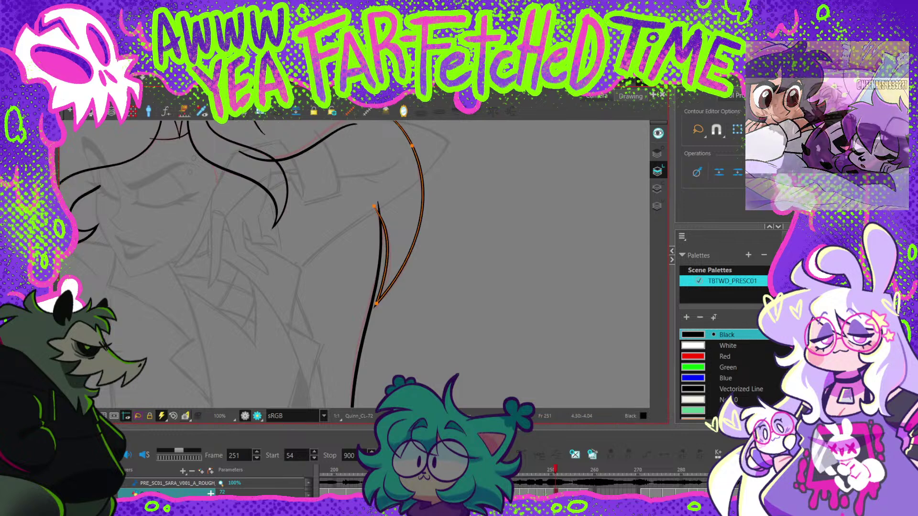
key("Escape")
key("1")
left_click_drag(377, 292, 373, 269)
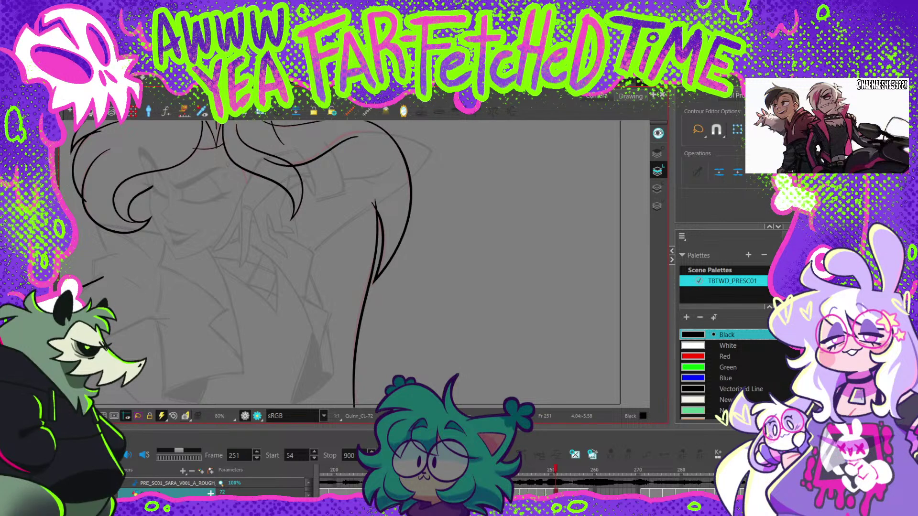
Step: Extend the inner strand beneath the top hair line toward the outer lock and smooth its curve
left_click_drag(354, 239, 354, 290)
key("2")
left_click(239, 227)
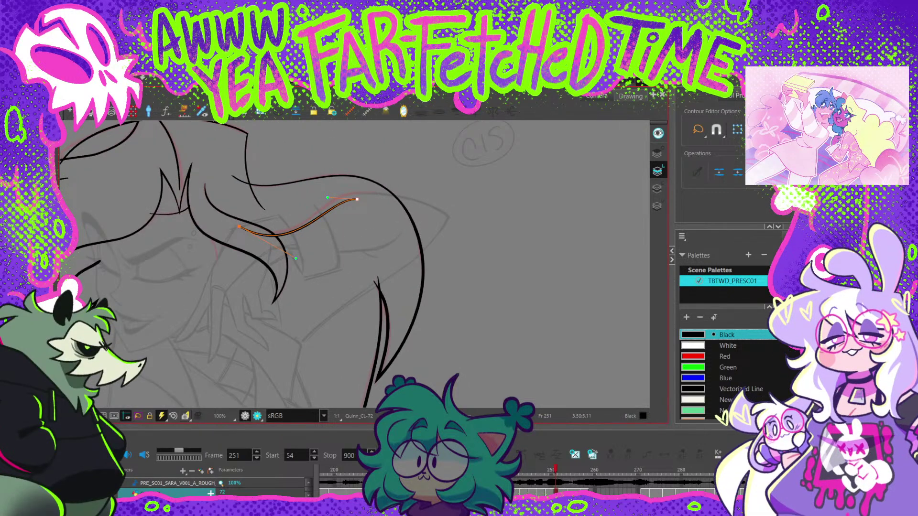
left_click_drag(358, 198, 375, 193)
left_click_drag(315, 185, 322, 181)
key("Escape")
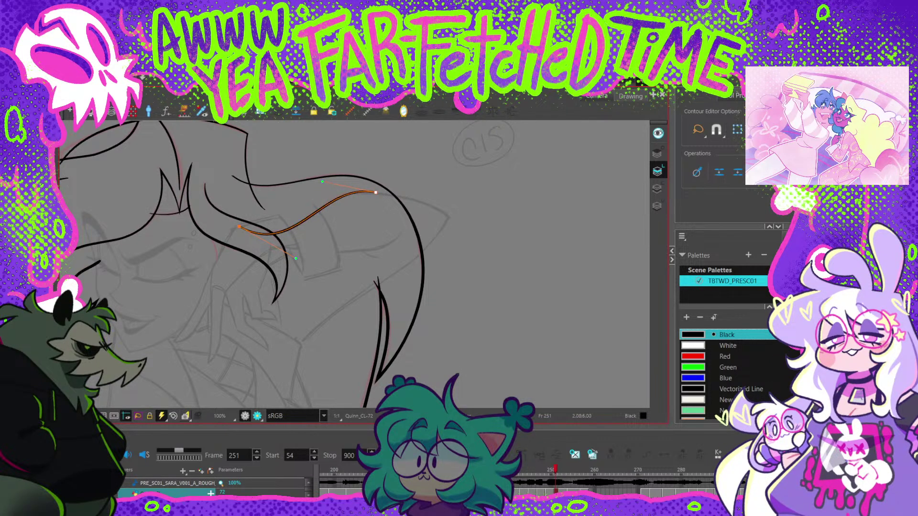
Step: Reshape the long hanging hair strand and shift its lower end slightly to the right
key("1")
left_click_drag(339, 267, 288, 183)
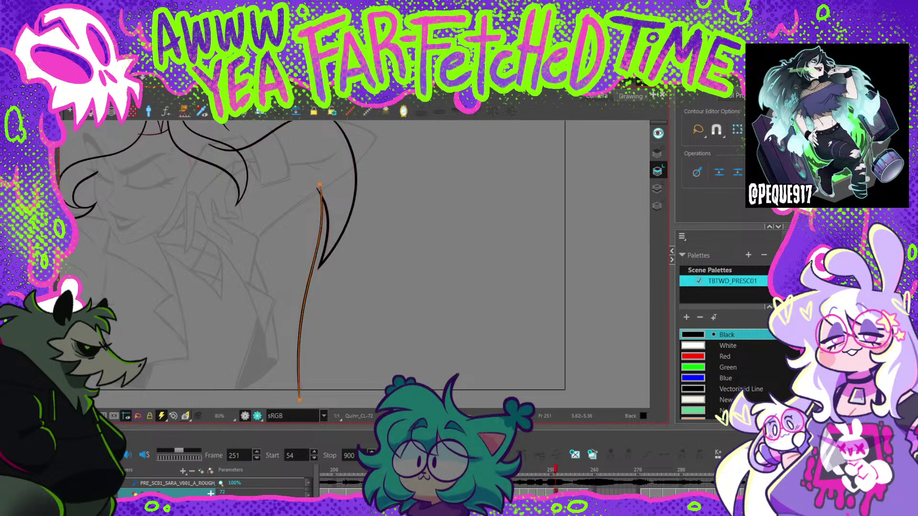
key("Escape")
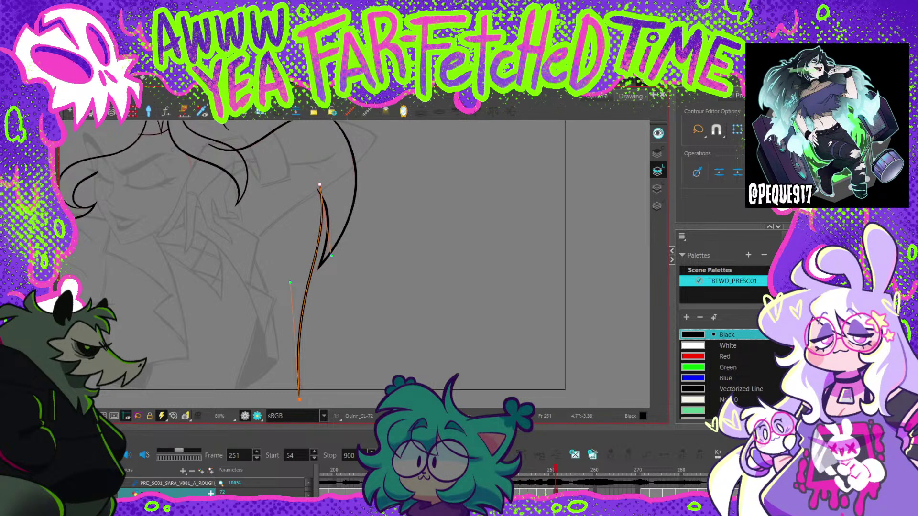
key("1")
left_click_drag(334, 251, 349, 267)
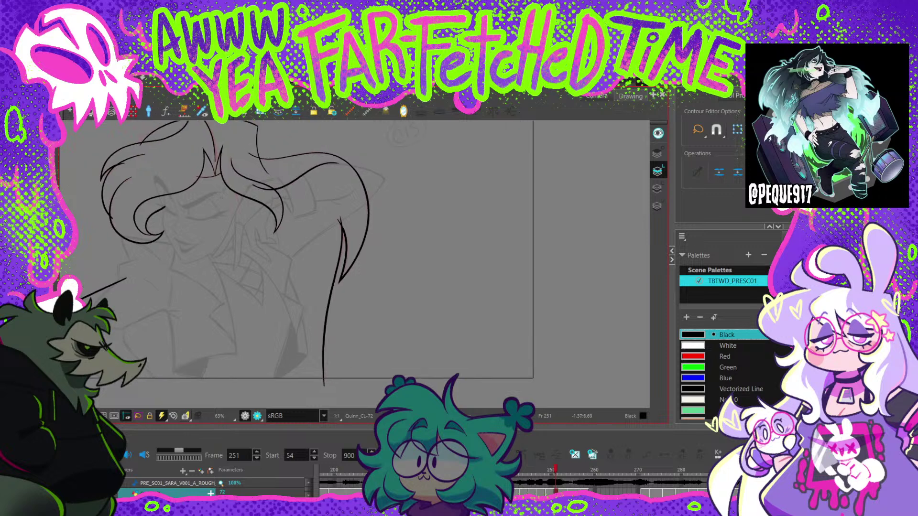
scroll(324, 385, "up", 1)
scroll(323, 385, "up", 1)
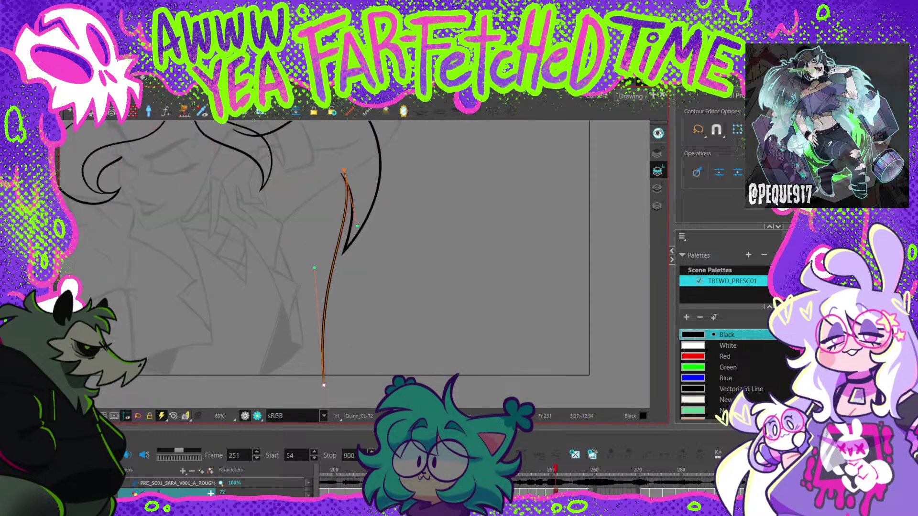
left_click_drag(323, 384, 329, 382)
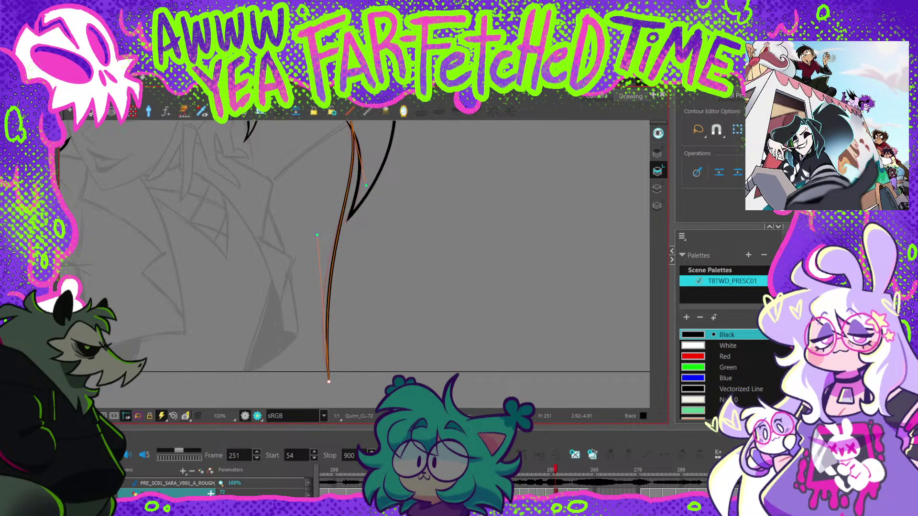
key("Escape")
scroll(346, 240, "down", 1)
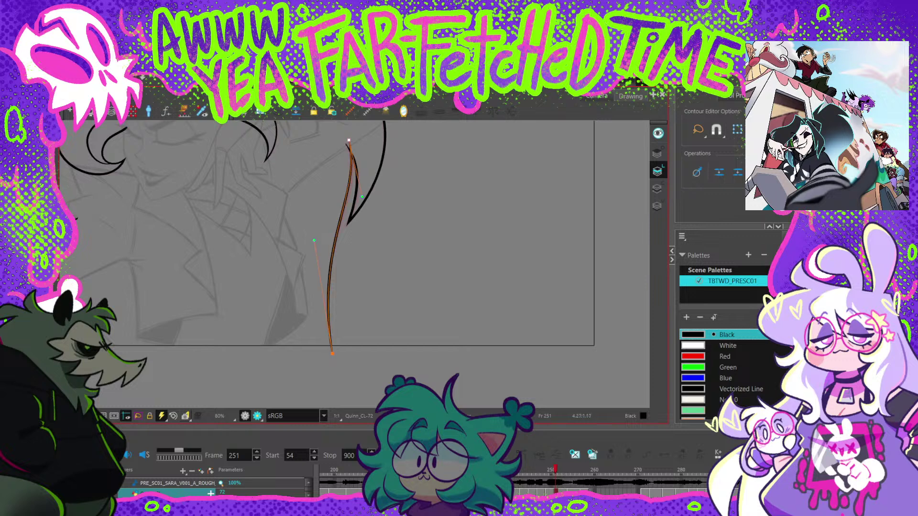
key("Escape")
scroll(361, 318, "down", 2)
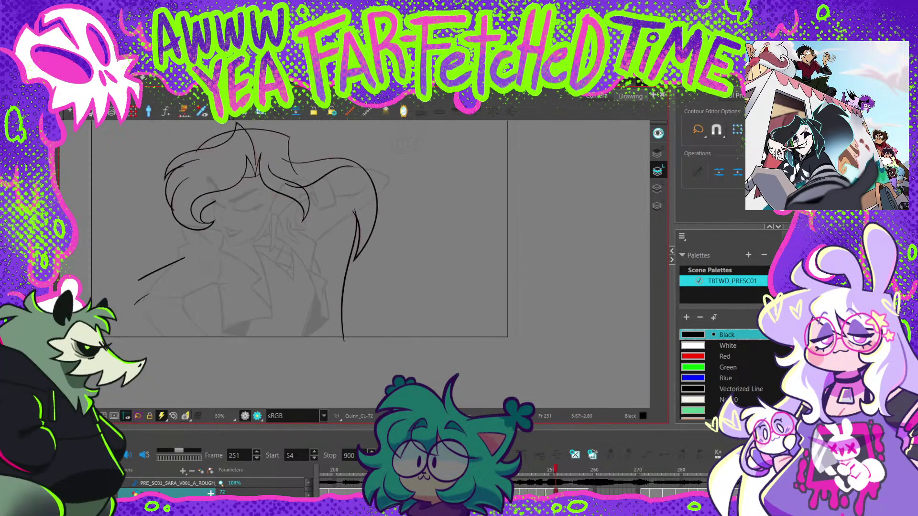
Step: Flip between frame 251 and its neighbouring frames to compare the hair line art
key("comma")
key("period")
key("period")
key("period")
key("period")
key("comma")
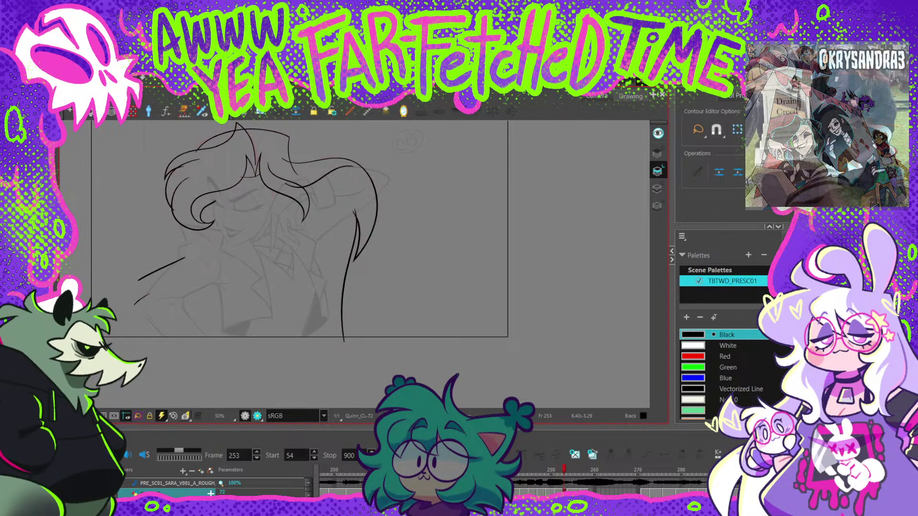
key("alt+s")
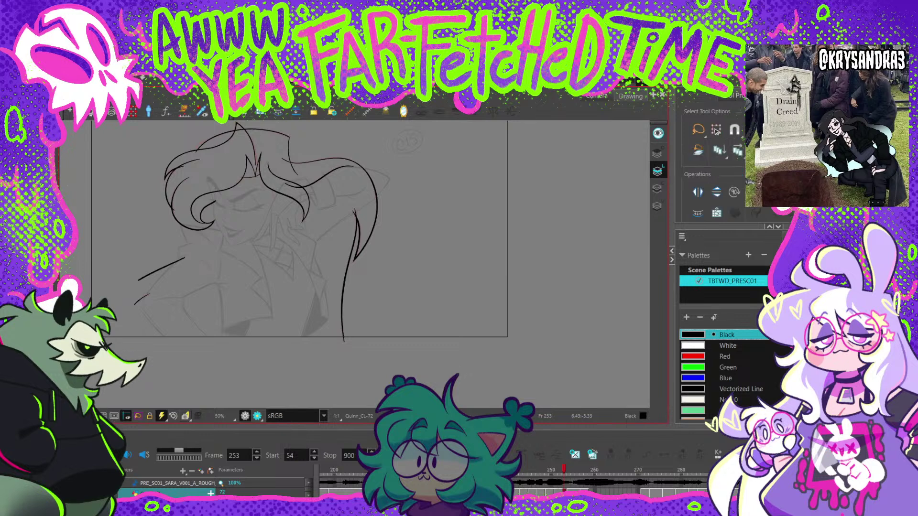
key("period")
key("period")
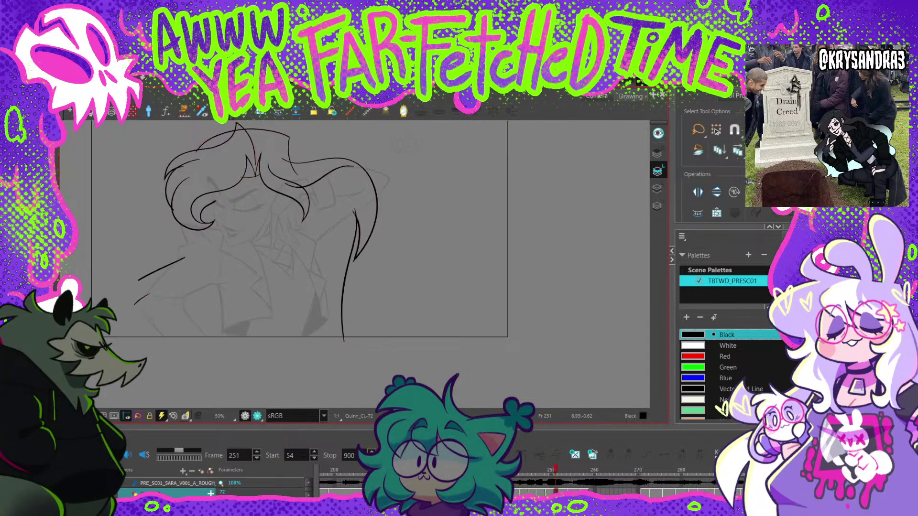
key("comma")
Step: Select the hair strokes on frame 253 and paste them into the drawing on frame 254
left_click_drag(380, 127, 363, 127)
key("Escape")
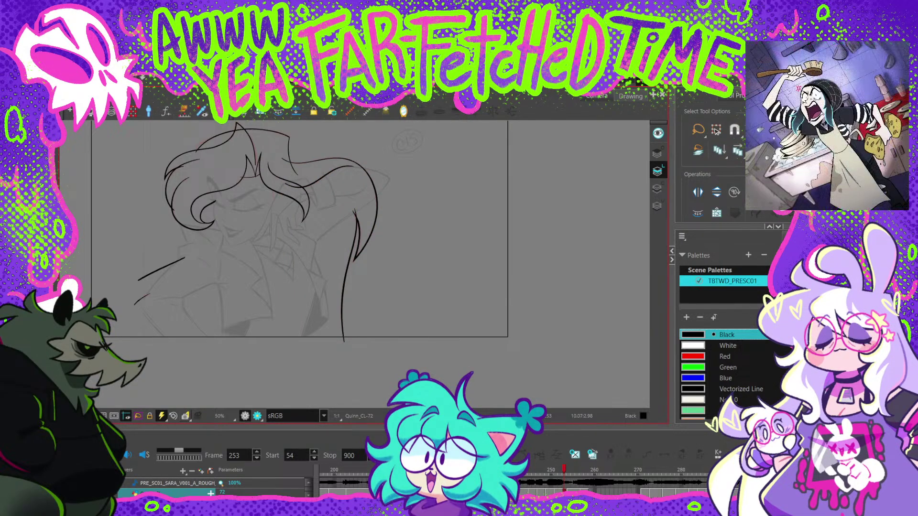
key(".")
key("ctrl+v")
key("Escape")
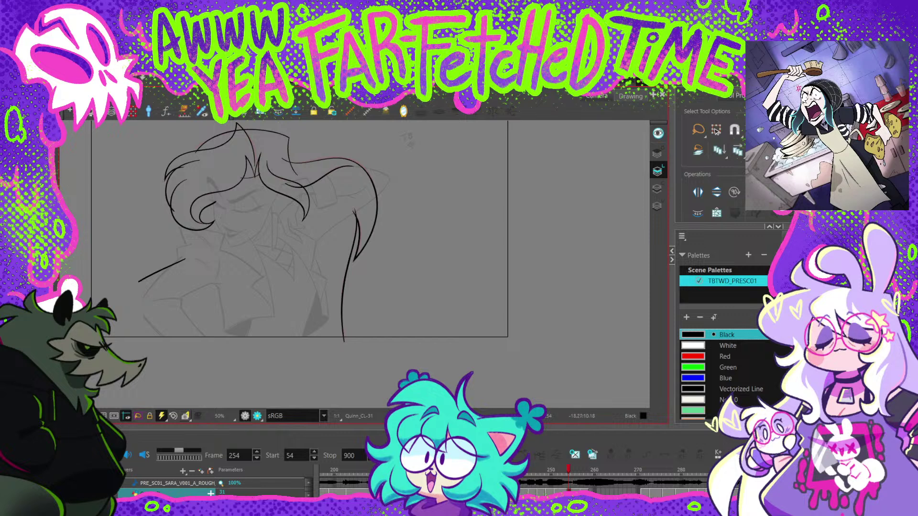
Step: Adjust the curve of the inner strand beneath the top hair line on frame 254 with the Contour Editor
key("alt+q")
key("2")
left_click(383, 184)
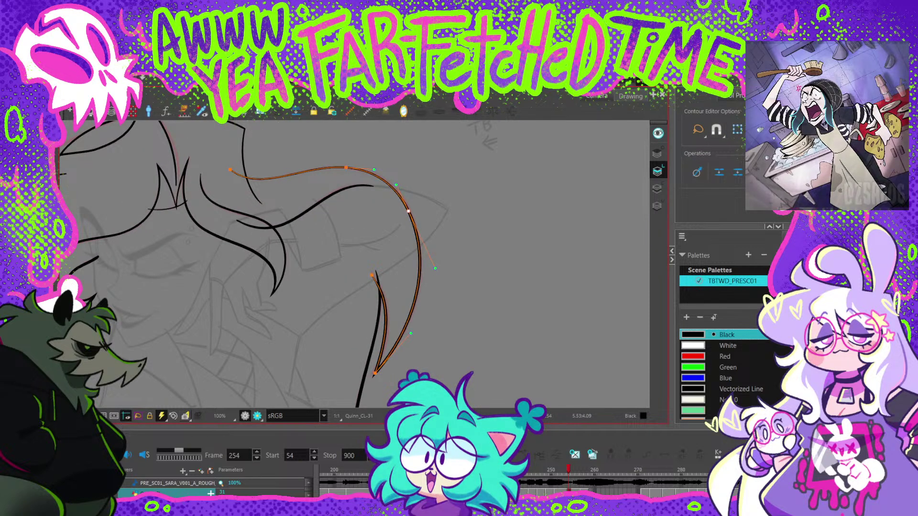
key("Escape")
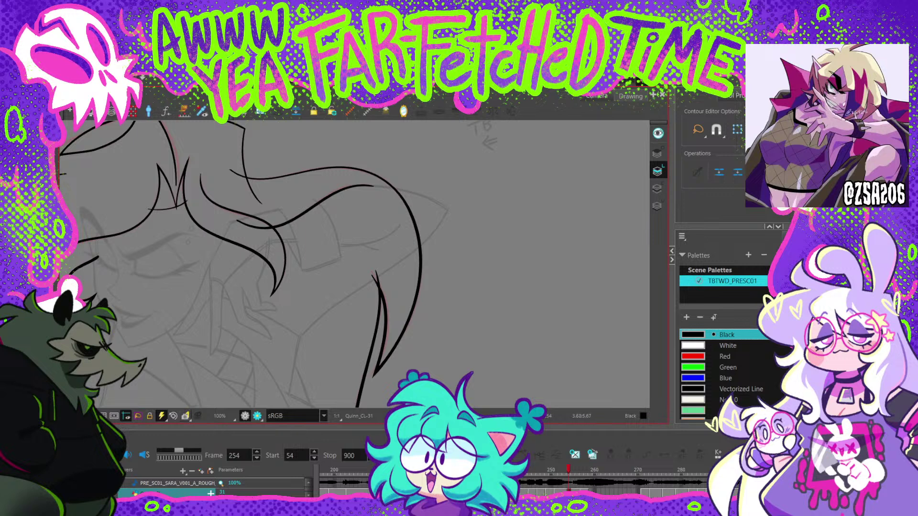
left_click_drag(326, 182, 316, 174)
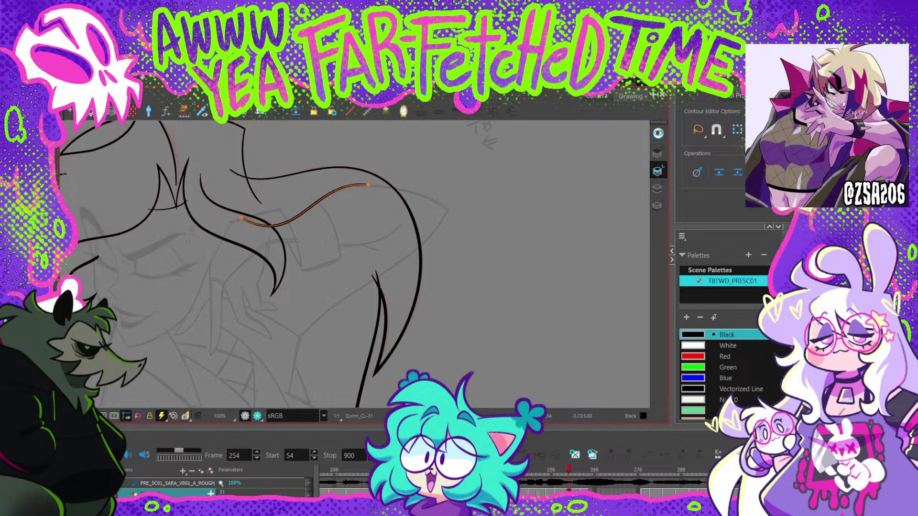
Step: Nudge the pointed tip of the large right hair lock upward and tighten its outer curve on frame 254
left_click_drag(368, 184, 349, 153)
left_click(391, 180)
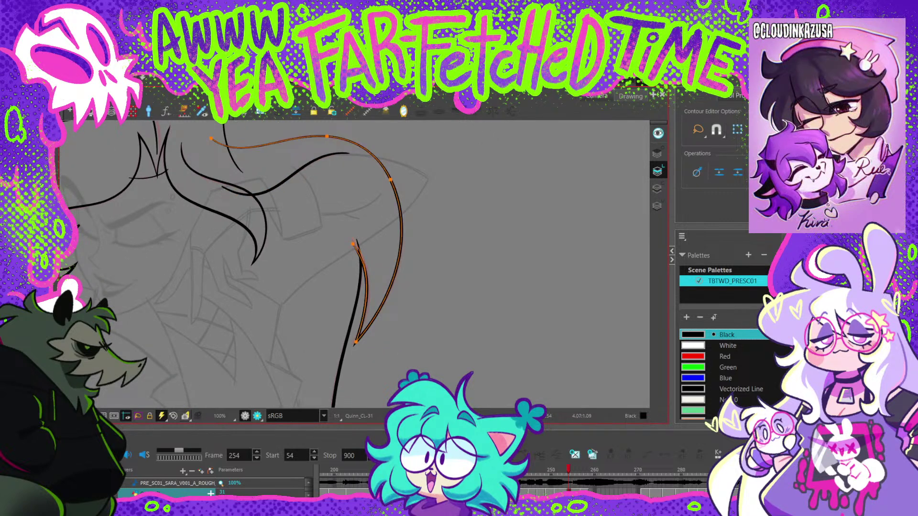
left_click_drag(356, 342, 354, 339)
left_click_drag(396, 302, 381, 287)
left_click(421, 230)
key("1")
key("1")
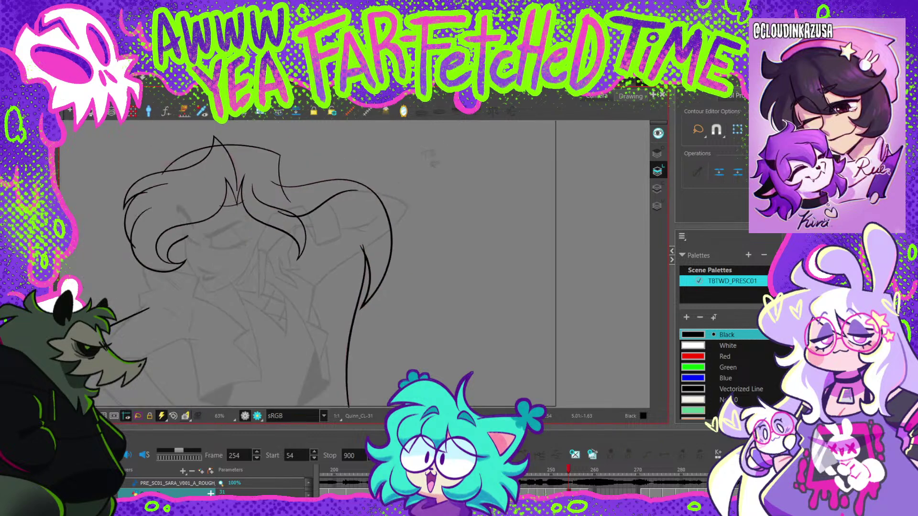
Step: Shift the ends of the long hanging strand slightly and refine its bend on frame 254
left_click_drag(432, 160, 431, 105)
key("2")
left_click(340, 390)
left_click_drag(341, 390, 344, 394)
left_click_drag(357, 177, 358, 177)
left_click_drag(342, 295, 339, 294)
left_click_drag(373, 230, 398, 291)
left_click(403, 219)
key("1")
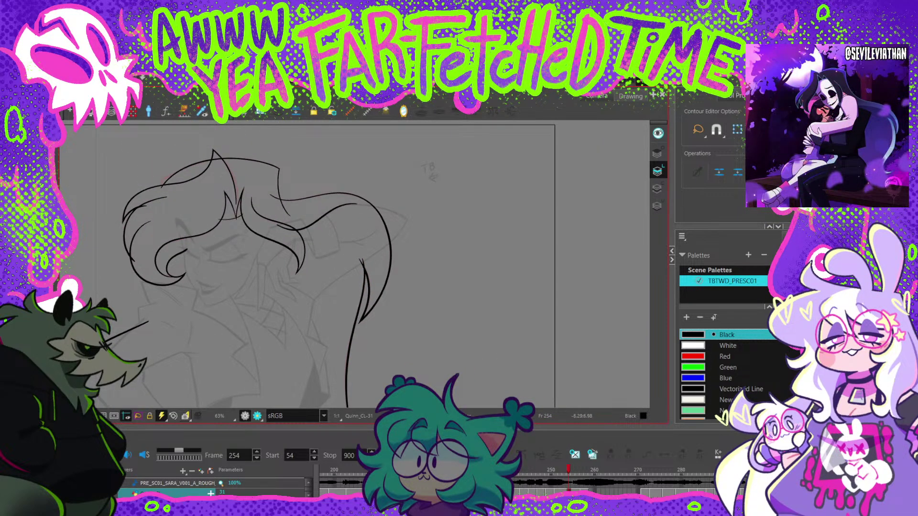
Step: Step through the frames from 254 to 266 and back to 259 to review the rough poses
key("comma")
key("period")
key("period")
key("period")
key("period")
key("period")
key("period")
key("period")
key("period")
key("period")
key("period")
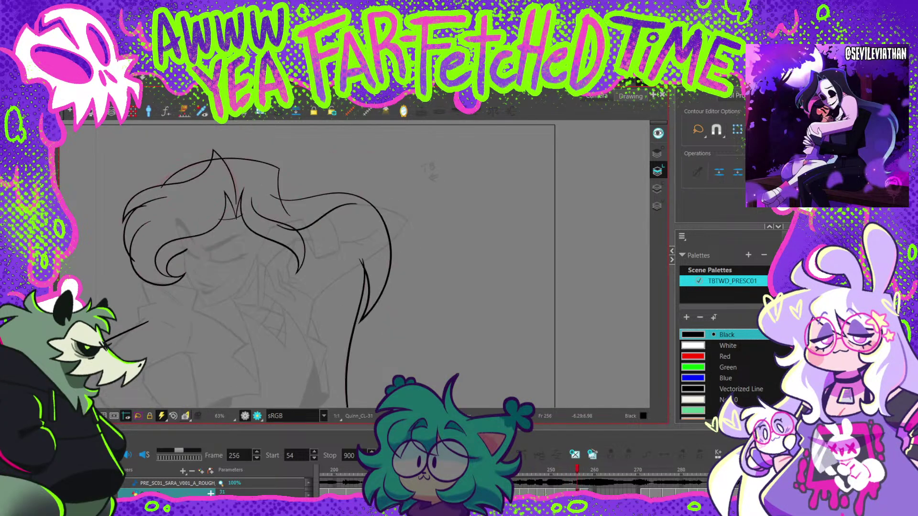
key("period")
key("period")
key("period")
key("period")
key("period")
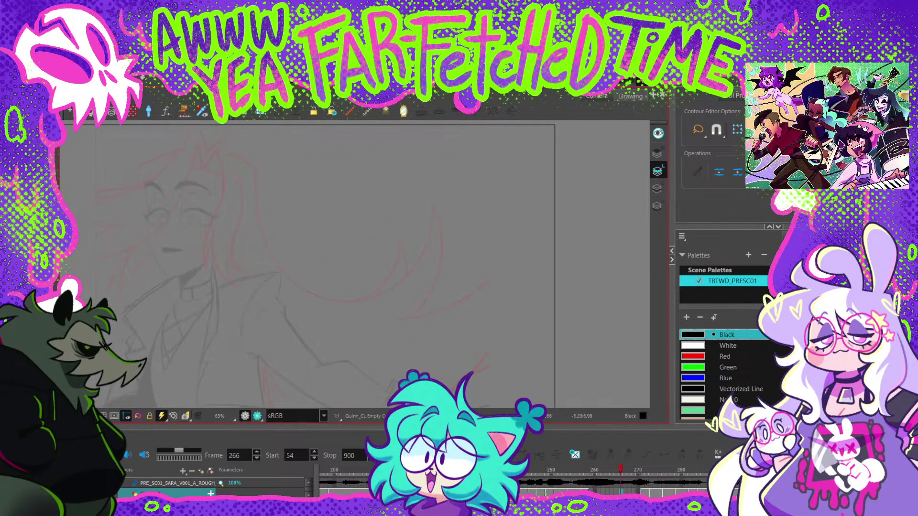
key("comma")
key("comma")
key("comma")
key("comma")
key("comma")
key("comma")
key("comma")
key("comma")
key("comma")
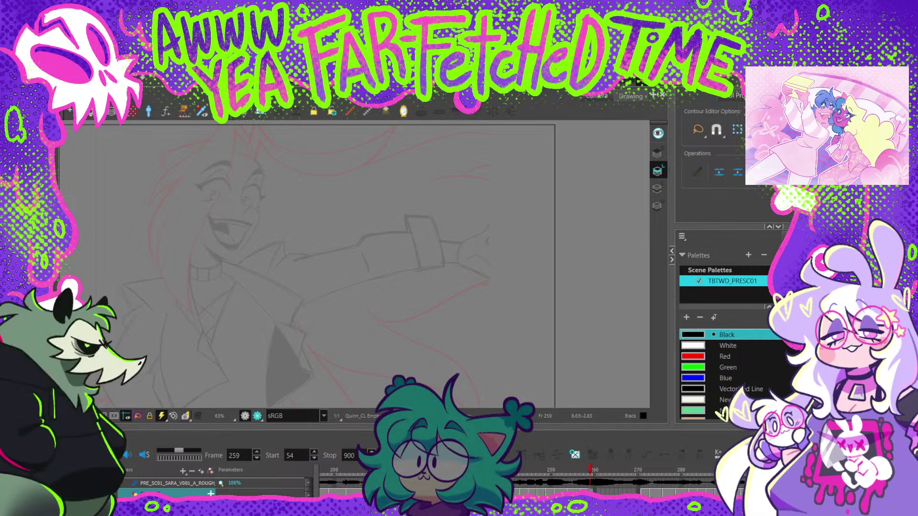
Step: Compare the rough pose on frame 257 with the frames directly around it
left_click(582, 470)
key("comma")
key("period")
key("comma")
key("period")
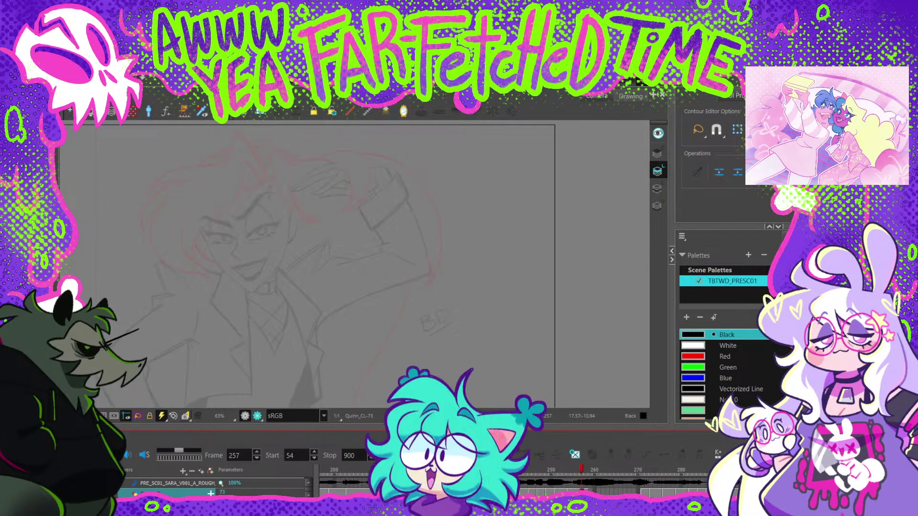
key("comma")
Step: Jump through the drawings up to frame 269, back to frame 254 and on to 257 to check the poses
key("g")
key("g")
key("g")
key("g")
key("g")
key("g")
key("g")
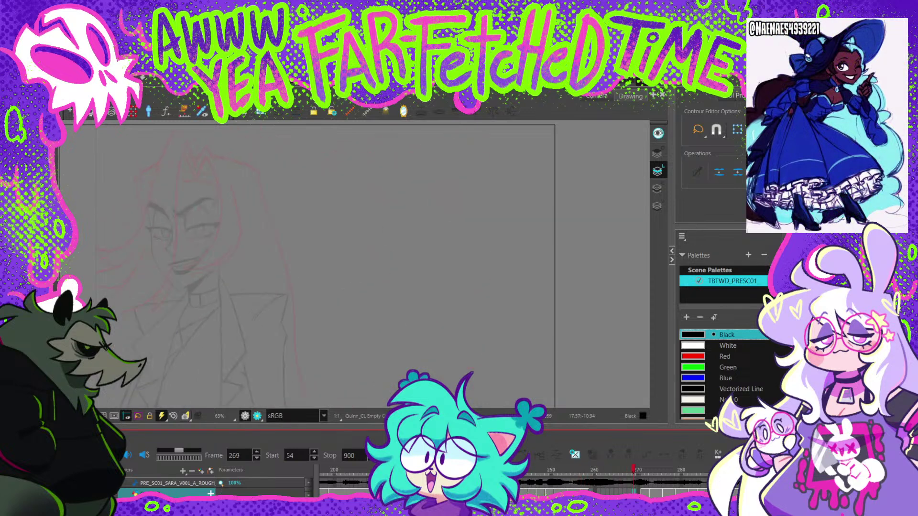
key("f")
key("f")
key("f")
key("f")
key("f")
key("f")
key("f")
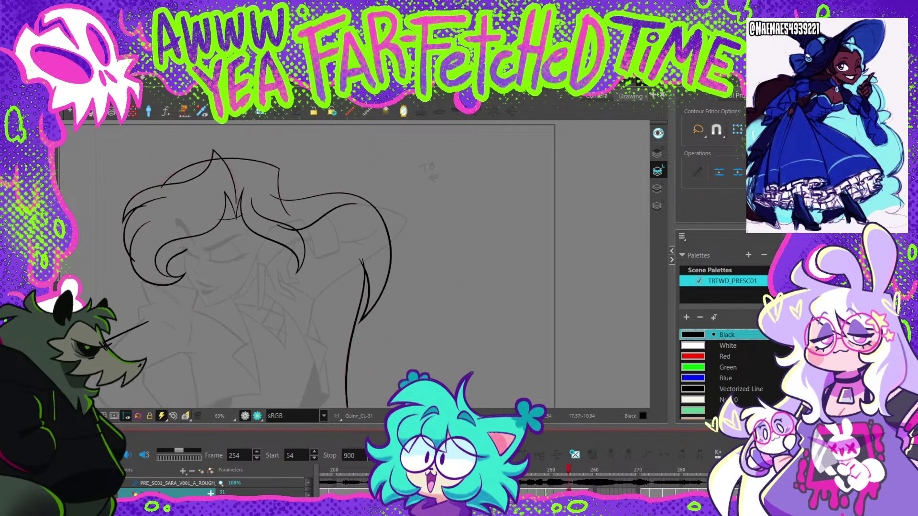
key("g")
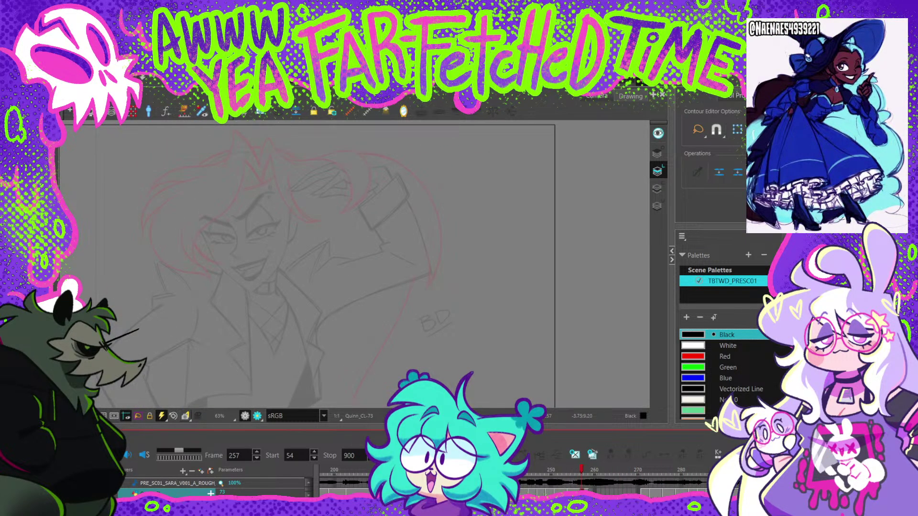
Step: Go to frame 254 and step back to frame 243 to review the earlier hair line art
left_click_drag(337, 295, 368, 287)
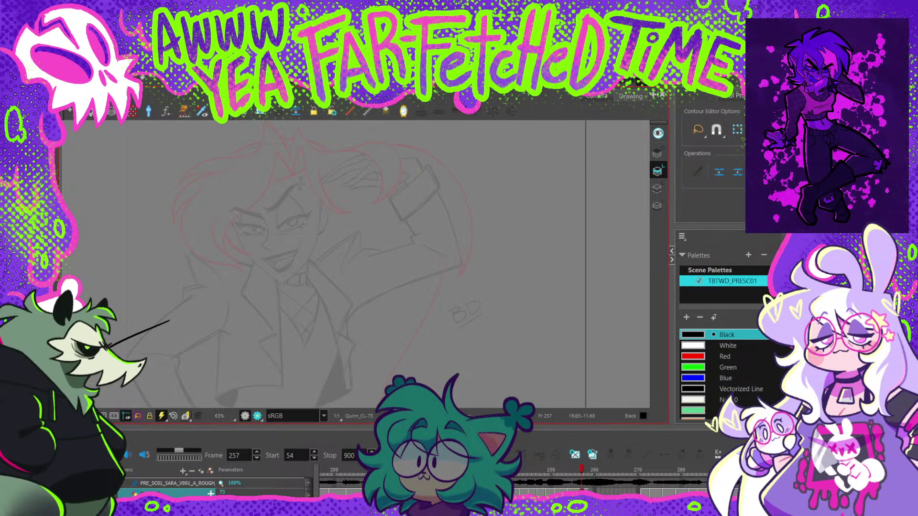
left_click(568, 470)
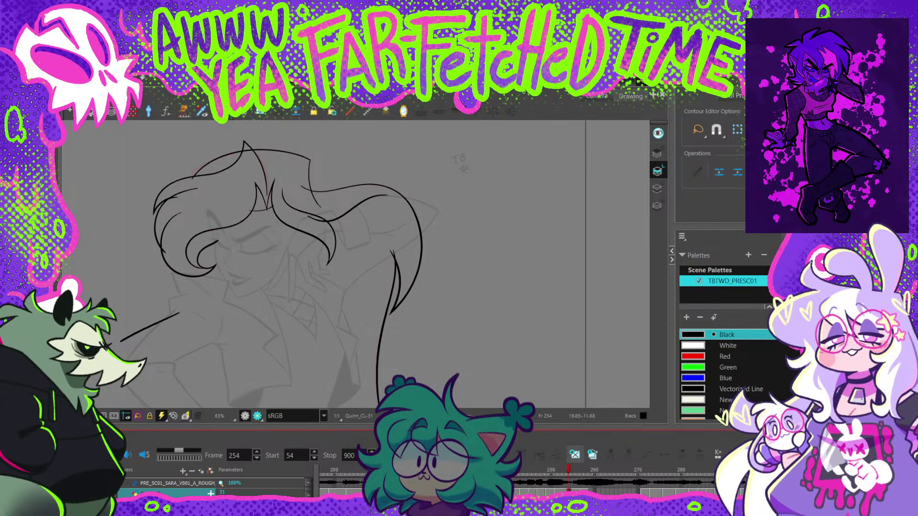
key("comma")
key("comma")
key("comma")
key("comma")
key("comma")
key("comma")
key("comma")
key("comma")
key("comma")
key("comma")
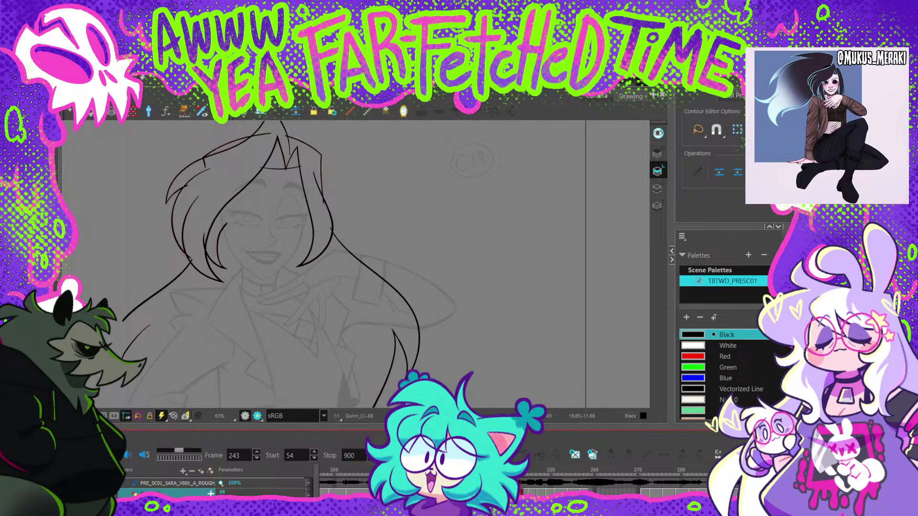
Step: Step back from frame 243 and forward to frame 251 to compare the hair lines with the rough head turn
key("comma")
key("comma")
key("comma")
key("comma")
key("comma")
key("comma")
key("comma")
key("comma")
key("comma")
key("comma")
key("comma")
key("comma")
key("comma")
key("comma")
key("comma")
key("comma")
key("comma")
key("comma")
key("comma")
key("comma")
key("period")
key("period")
key("period")
key("period")
key("period")
key("period")
key("period")
key("period")
key("period")
key("period")
key("period")
key("period")
key("period")
key("period")
key("period")
key("period")
key("period")
key("period")
key("period")
key("period")
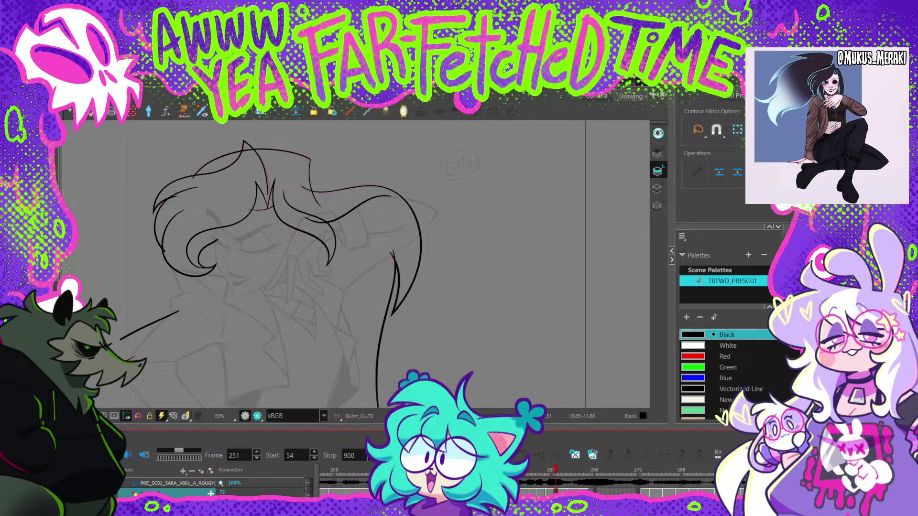
Step: Step forward past frame 251 and back to frame 245 to check how the hair moves between neighbouring drawings
key("period")
key("period")
key("period")
key("period")
key("period")
key("period")
key("comma")
key("comma")
key("comma")
key("comma")
key("comma")
key("comma")
key("comma")
key("comma")
key("comma")
key("comma")
key("comma")
key("comma")
key("comma")
key("comma")
key("comma")
key("comma")
key("comma")
key("comma")
key("comma")
key("comma")
key("comma")
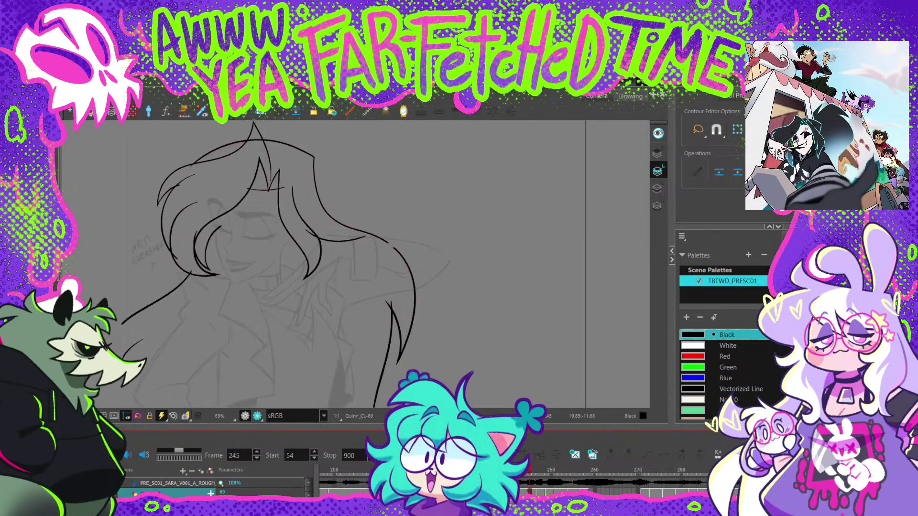
Step: Step forward from frame 245 to frame 256 to check the hair lines against each rough pose
key("period")
key("period")
key("period")
key("period")
key("period")
key("period")
key("period")
key("period")
key("period")
key("period")
key("period")
key("period")
key("period")
key("period")
key("period")
key("period")
key("period")
key("period")
key("period")
key("period")
key("period")
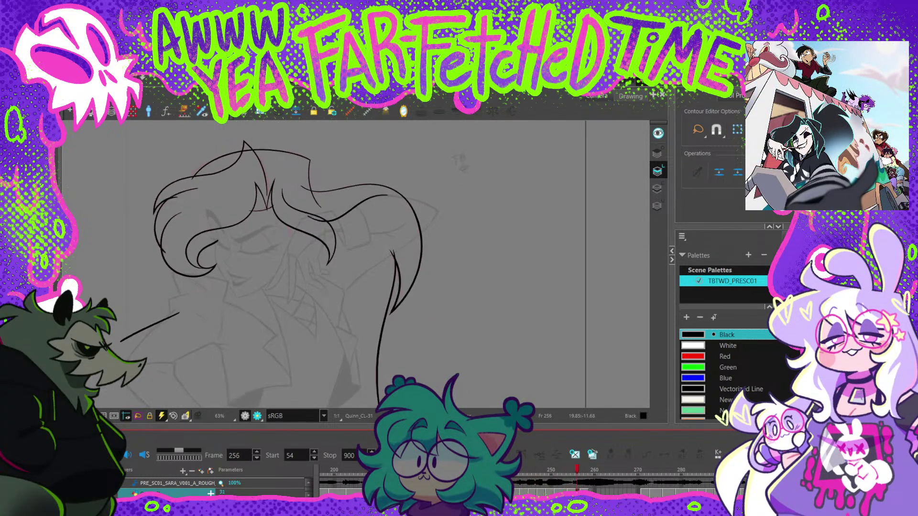
Step: Go back from frame 256 to frame 240 to review the preceding hair drawings
key("comma")
key("comma")
key("comma")
key("comma")
key("comma")
key("comma")
key("f")
key("f")
key("f")
key("f")
key("f")
key("f")
key("f")
key("f")
key("f")
key("f")
key("f")
key("f")
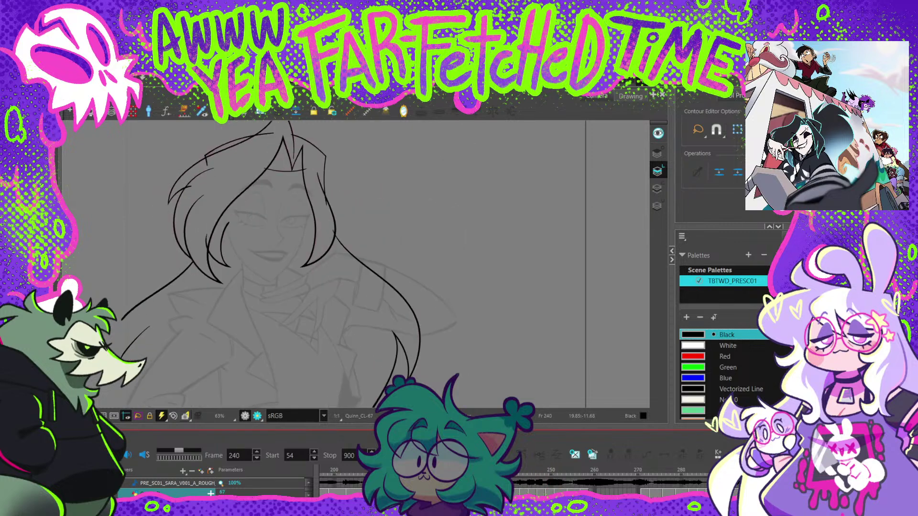
Step: Review the earlier hair drawings back to frame 172 and return to frame 238
key("comma")
key("comma")
key("comma")
key("comma")
key("comma")
key("comma")
key("comma")
key("comma")
key("comma")
key("comma")
key("comma")
key("comma")
key("comma")
key("comma")
key("comma")
key("comma")
key("comma")
key("comma")
key("comma")
key("comma")
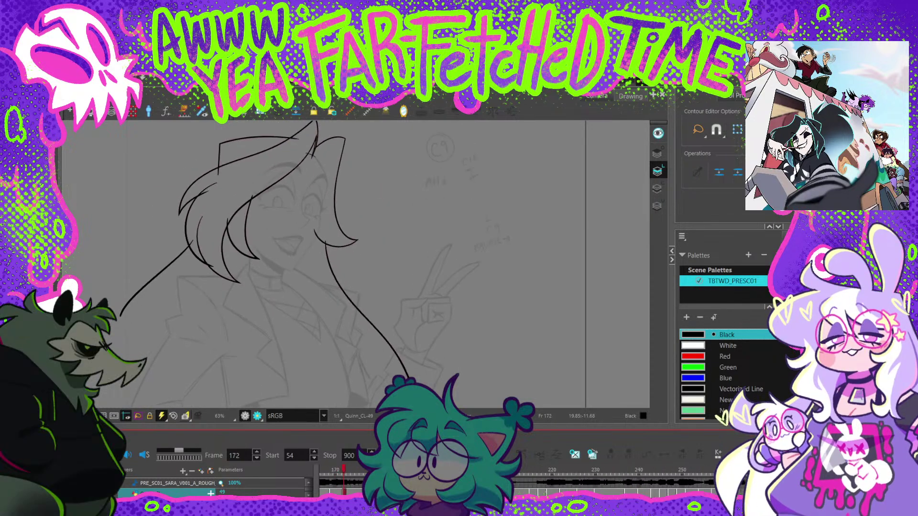
key("comma")
key("comma")
key("comma")
key("comma")
key("comma")
key("comma")
key("comma")
key("comma")
key("comma")
key("comma")
key("comma")
key("comma")
key("comma")
key("comma")
key("comma")
key("comma")
key("comma")
key("comma")
key("comma")
key("comma")
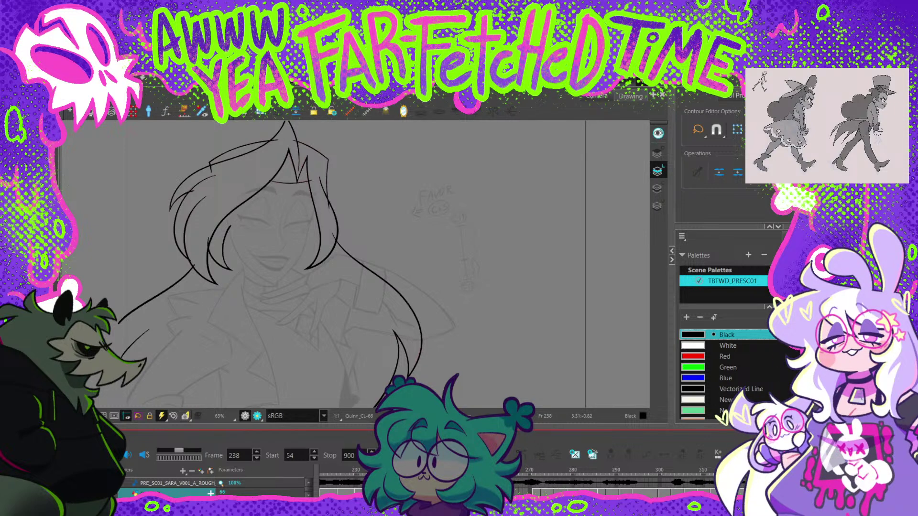
Step: Play the animation through from its beginning and stop at frame 690 to check the hair in motion
left_click_drag(398, 279, 417, 279)
key("1")
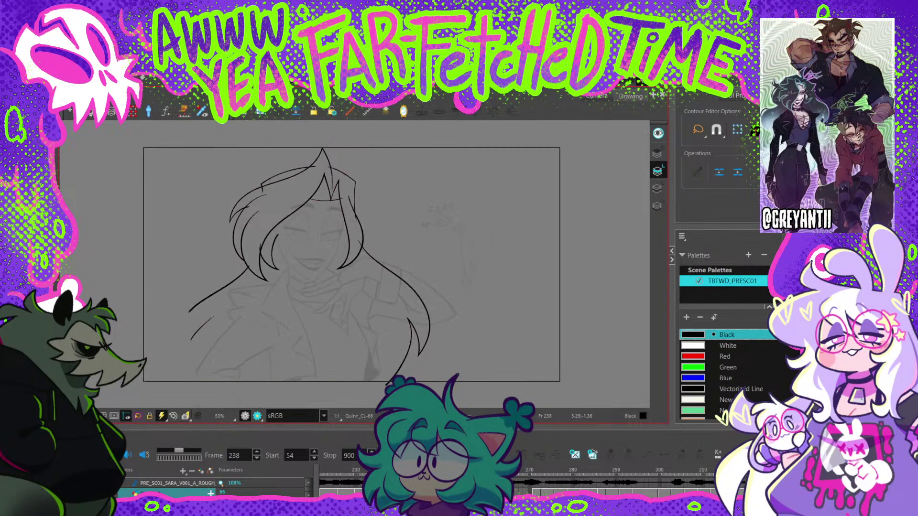
key("1")
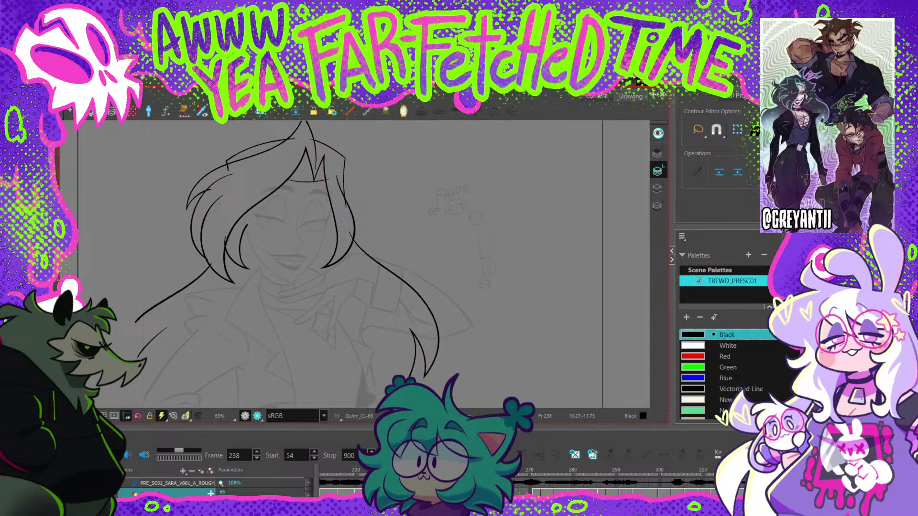
scroll(531, 482, "left", 3)
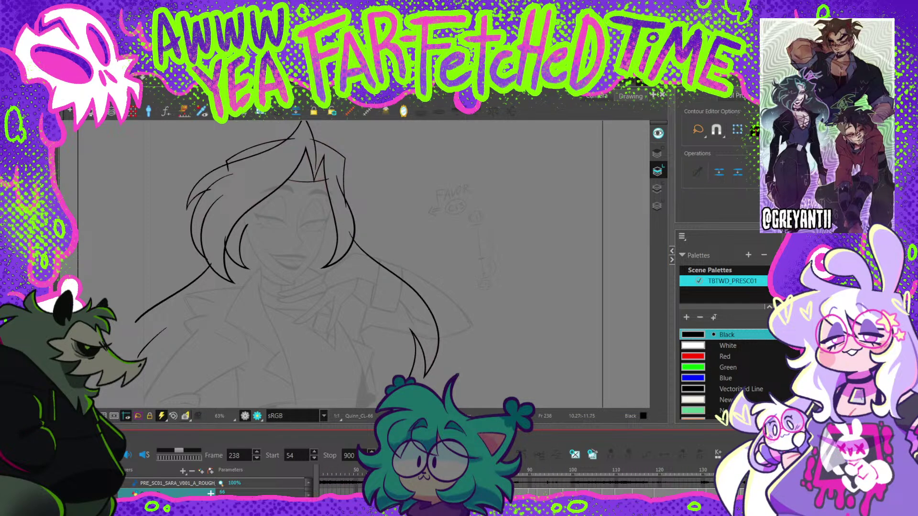
key("shift+comma")
key("shift+Return")
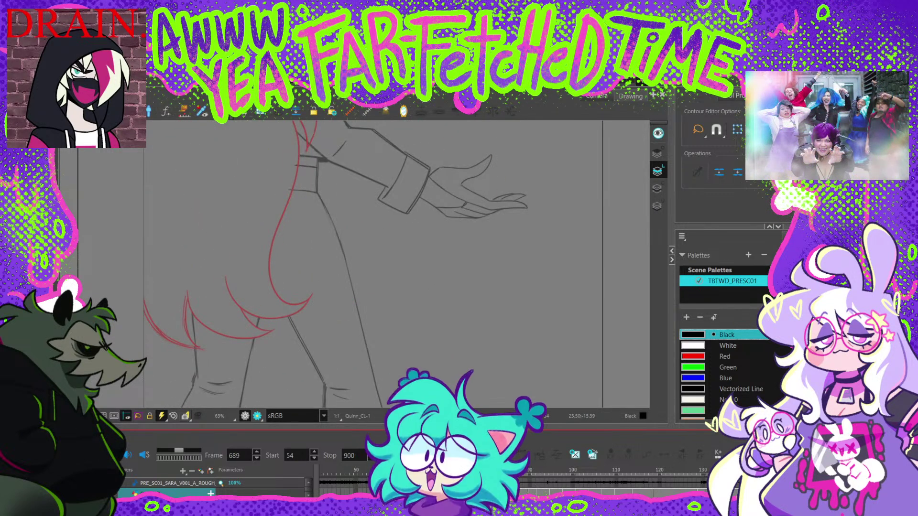
key("Return")
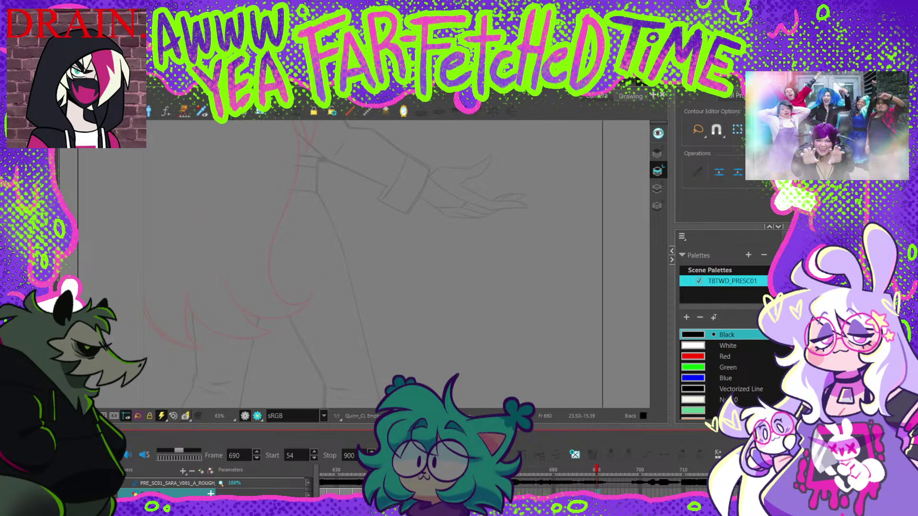
Step: Return to frame 613, copy the upper hair lines around the head without the long back strands, and move to frame 614
scroll(609, 483, "left", 3)
mouse_move(727, 471)
left_mouse_down()
mouse_move(584, 471)
mouse_move(703, 471)
mouse_move(630, 471)
mouse_move(664, 471)
mouse_move(647, 471)
left_mouse_up()
key("comma")
mouse_move(274, 176)
left_mouse_down()
mouse_move(292, 196)
mouse_move(387, 227)
left_mouse_up()
key("alt+s")
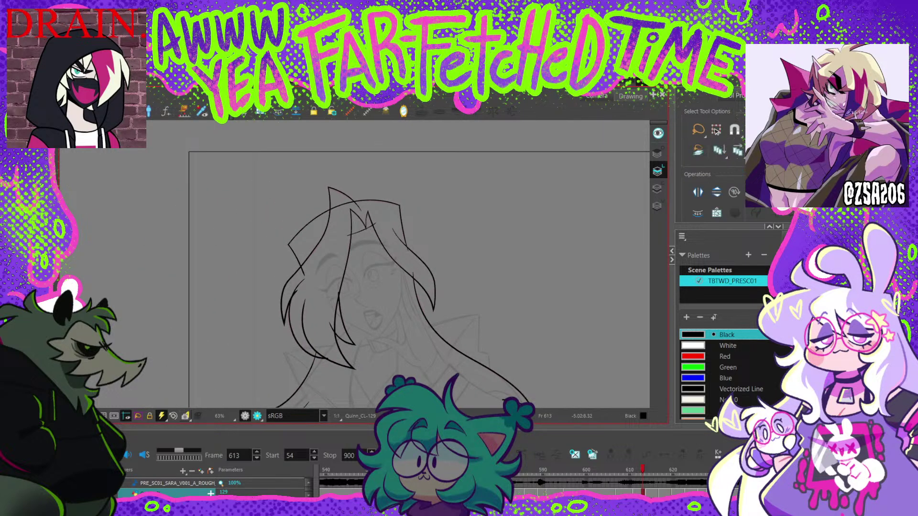
left_click_drag(367, 300, 368, 289)
left_click(417, 296)
left_click(480, 185)
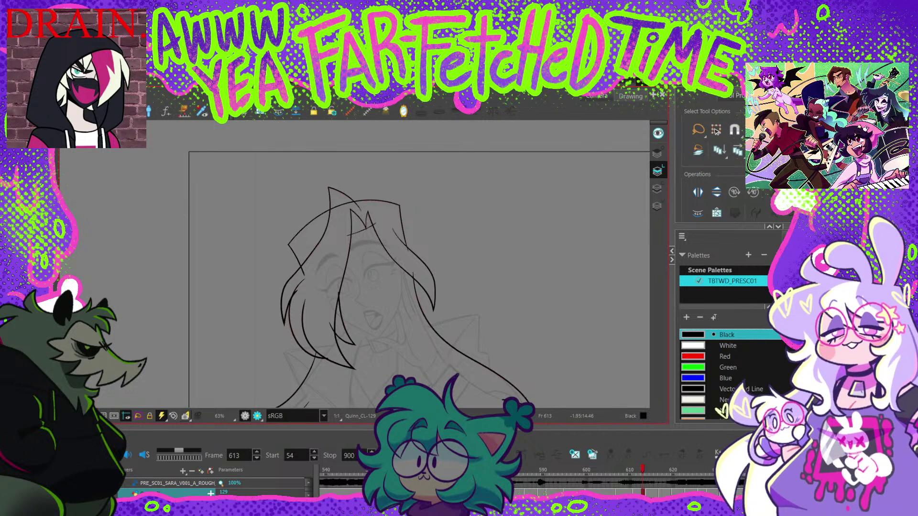
mouse_move(267, 214)
left_mouse_down()
mouse_move(262, 272)
mouse_move(406, 263)
mouse_move(412, 187)
left_mouse_up()
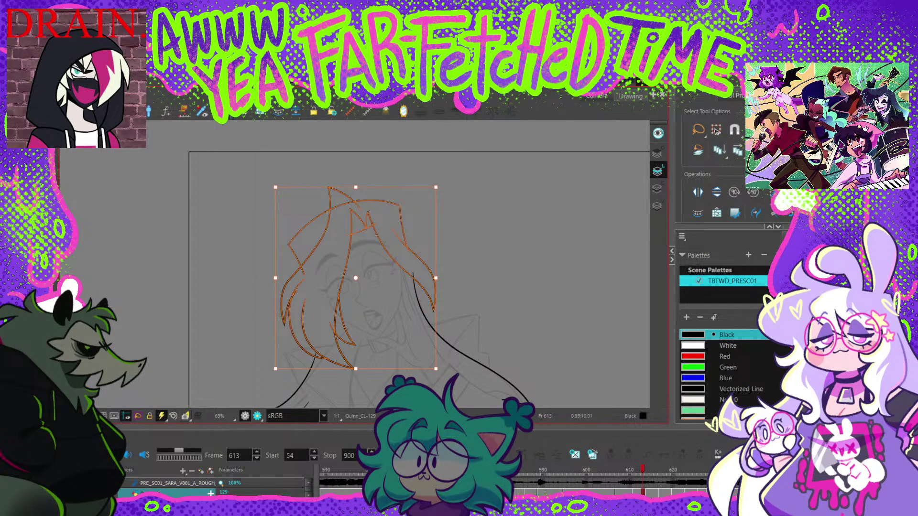
key("Escape")
key("period")
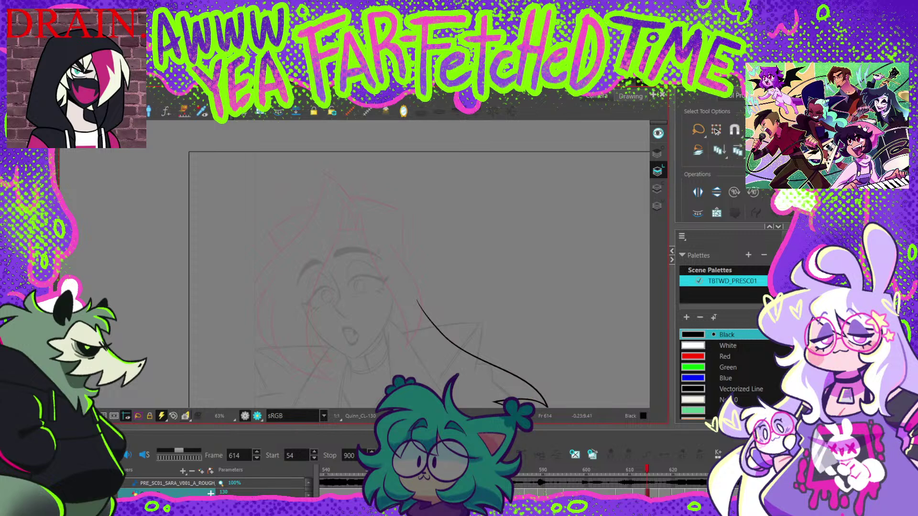
Step: Paste the copied hair lines into frame 614, then enlarge and position them over the rough head
key("ctrl+a")
left_click_drag(443, 184, 465, 213)
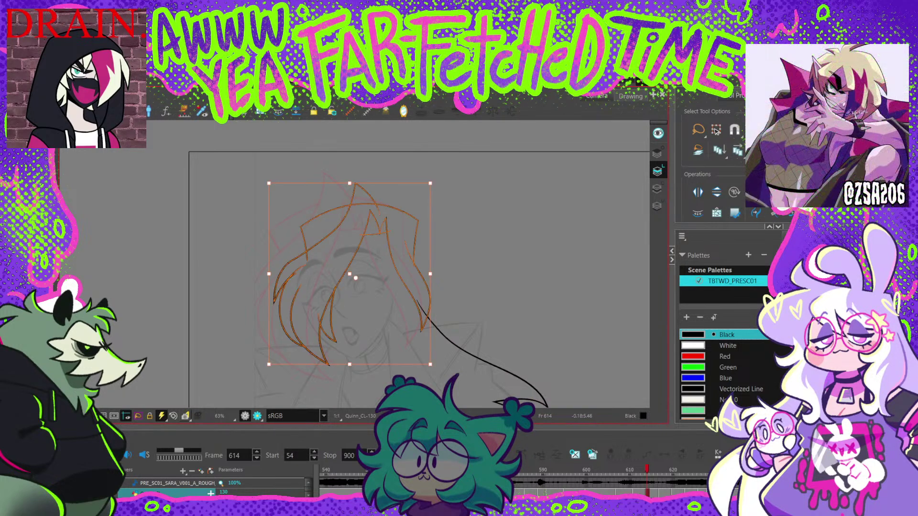
key("Escape")
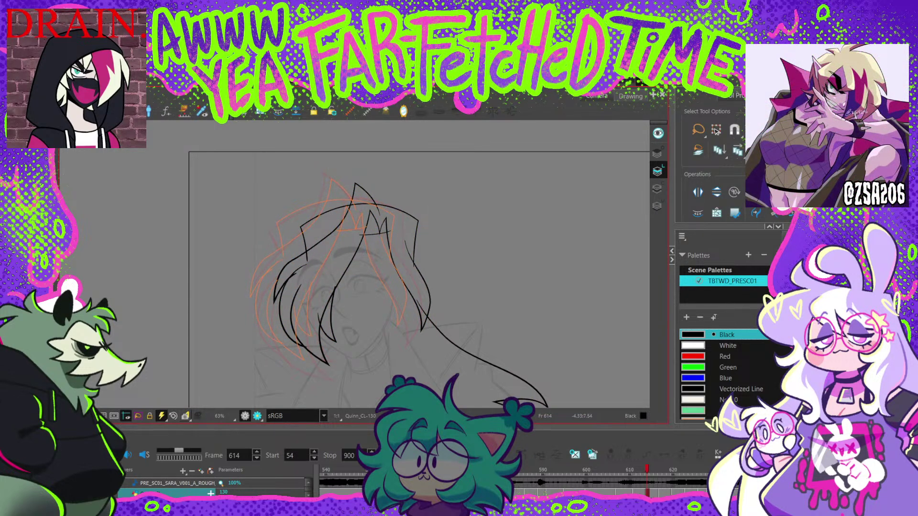
key("ctrl+z")
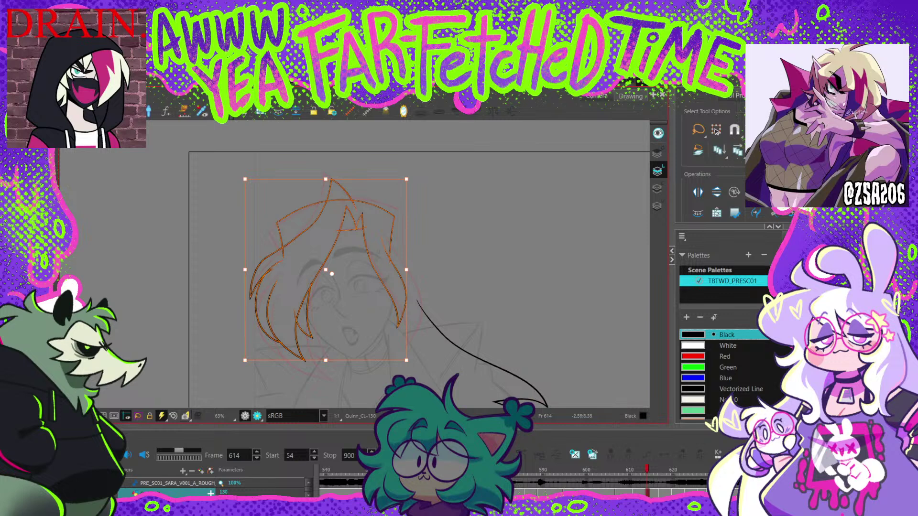
left_click_drag(245, 360, 228, 379)
left_click_drag(344, 256, 349, 251)
key("Escape")
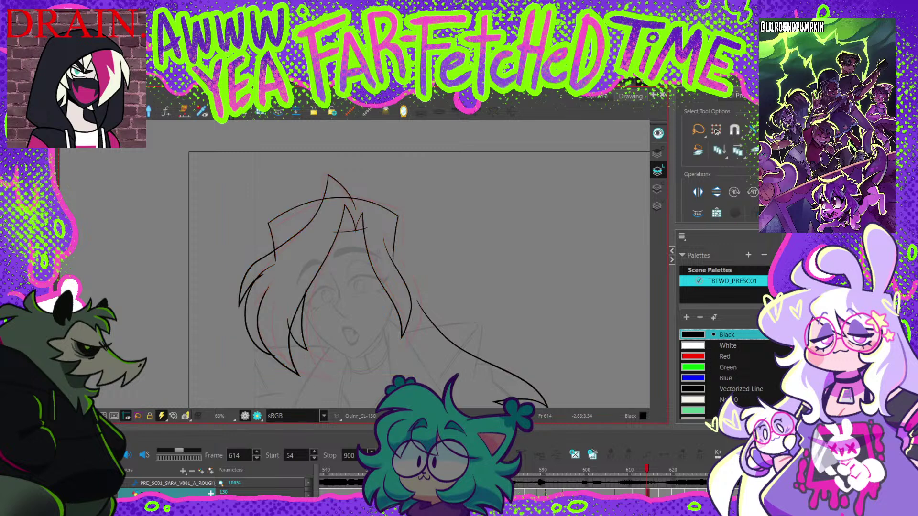
Step: Reshape the pointed tuft on top of the head by moving its tip onto the rough line
key("alt+q")
scroll(333, 176, "up", 4)
left_click(337, 184)
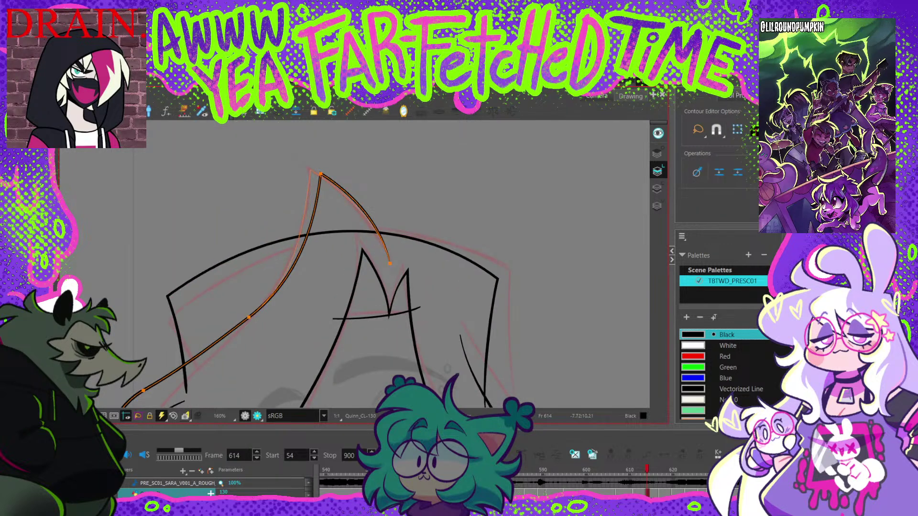
left_click_drag(320, 175, 310, 170)
mouse_move(399, 260)
left_mouse_down()
mouse_move(391, 263)
mouse_move(396, 231)
mouse_move(373, 139)
left_mouse_up()
key("Escape")
key("1")
key("1")
Step: Move the small inner strand beside the cheek onto the rough and adjust its two upper ends
key("alt+s")
left_click(298, 271)
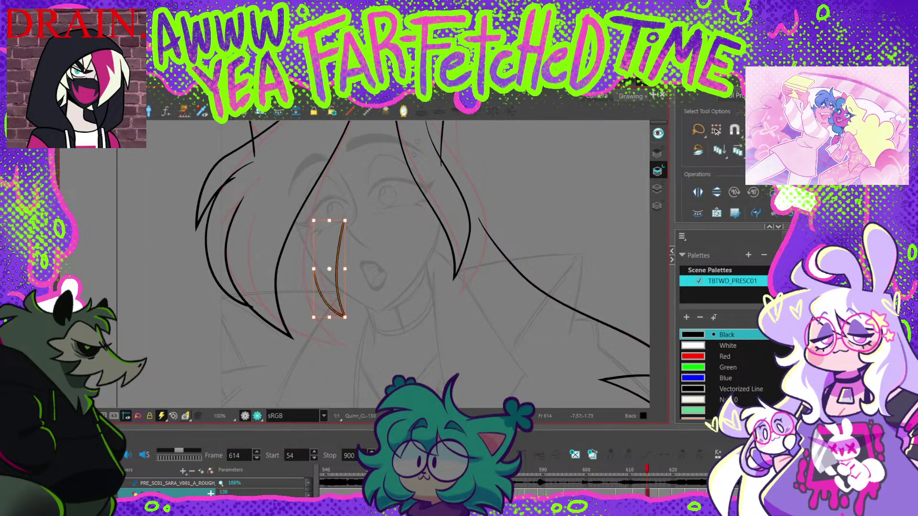
left_click_drag(336, 264, 324, 273)
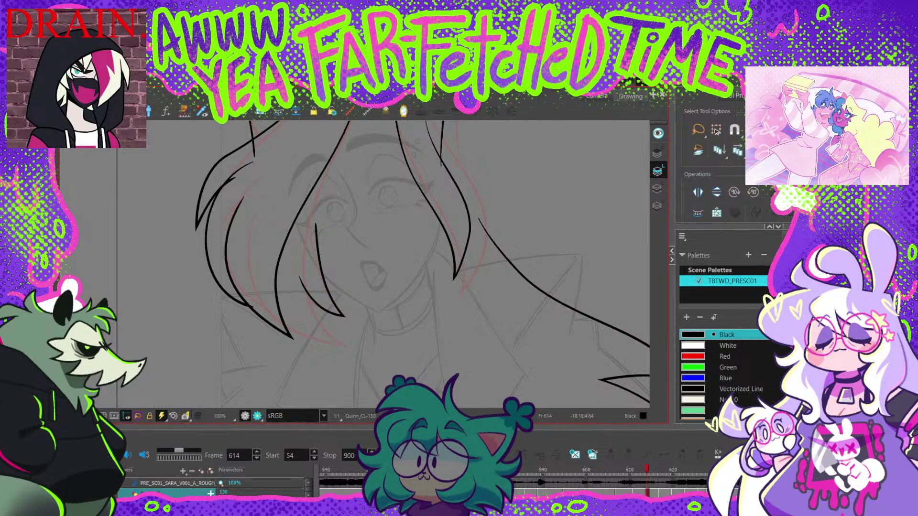
key("alt+q")
left_click_drag(315, 224, 308, 210)
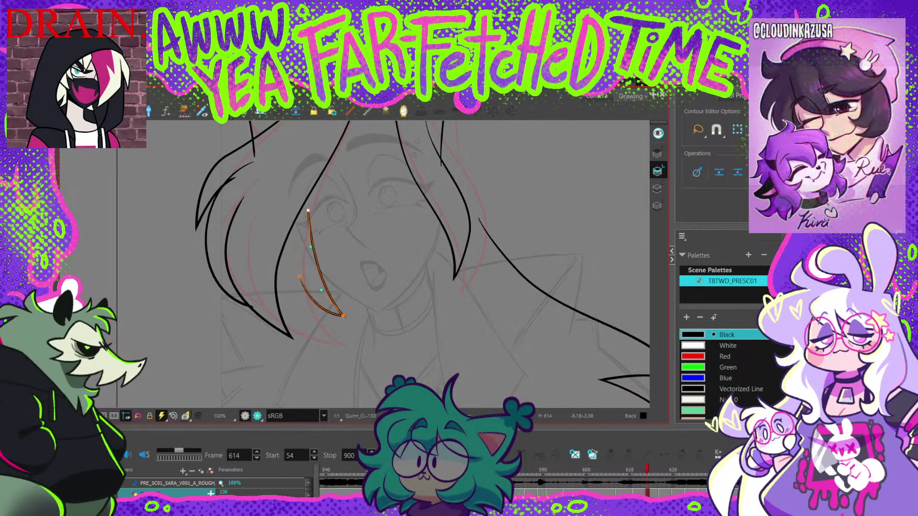
left_click(300, 276)
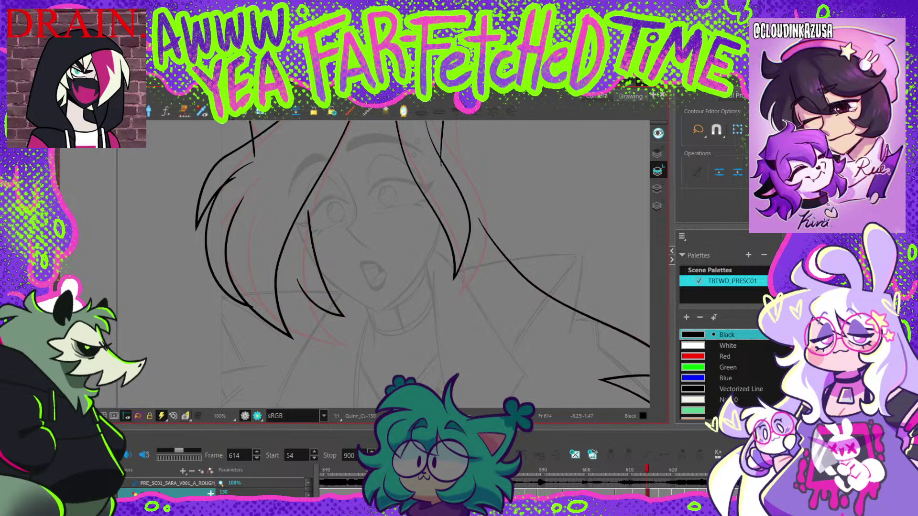
Step: Pull the tip of the long left bang down to the rough and reshape its inner and outer curves
left_click(291, 338)
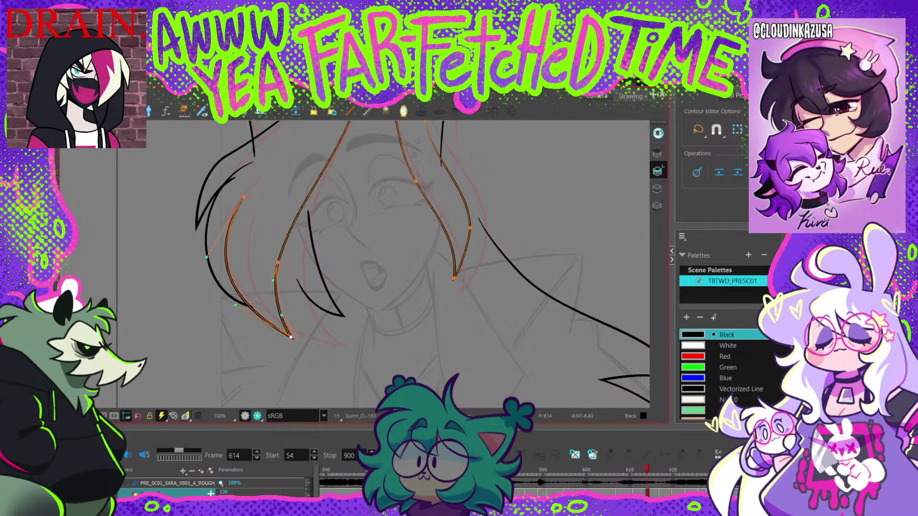
left_click_drag(291, 338, 339, 346)
left_click(278, 263)
left_click_drag(278, 262, 303, 271)
left_click_drag(323, 201, 301, 190)
left_click_drag(319, 325, 314, 320)
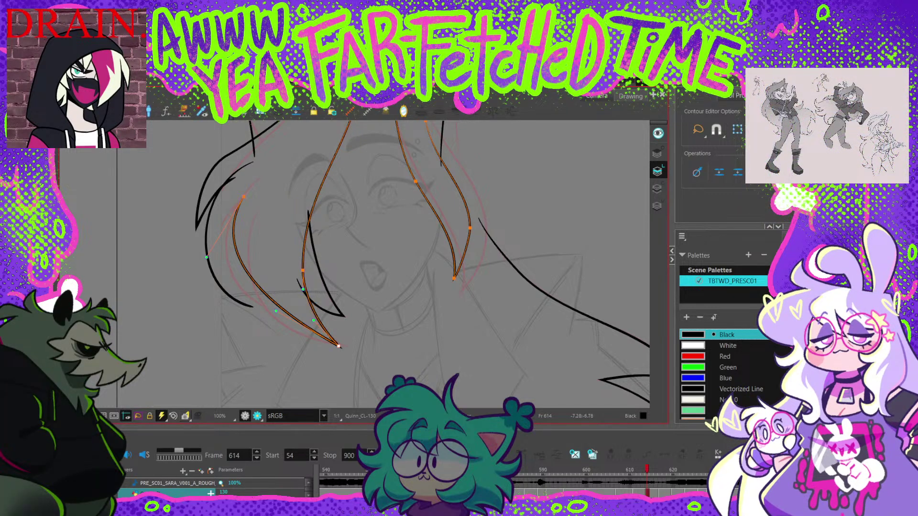
left_click(256, 213)
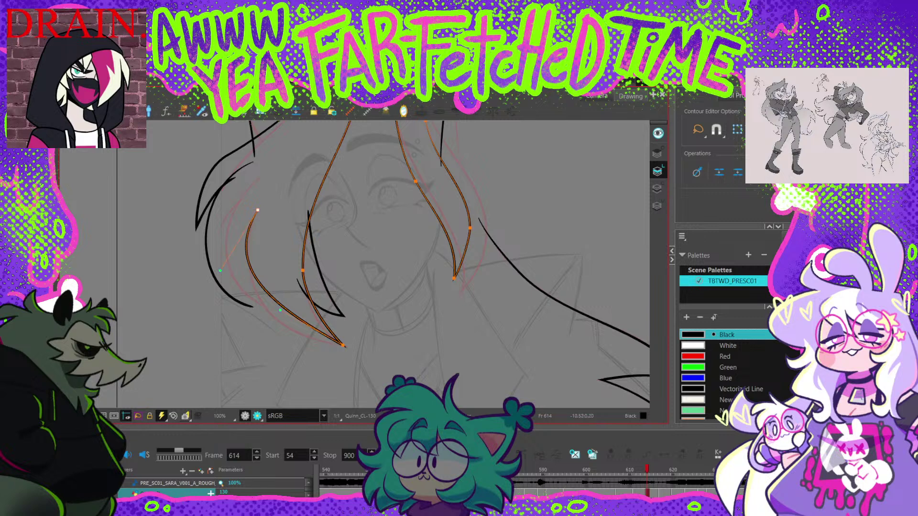
left_click_drag(220, 270, 223, 283)
left_click_drag(280, 323, 282, 343)
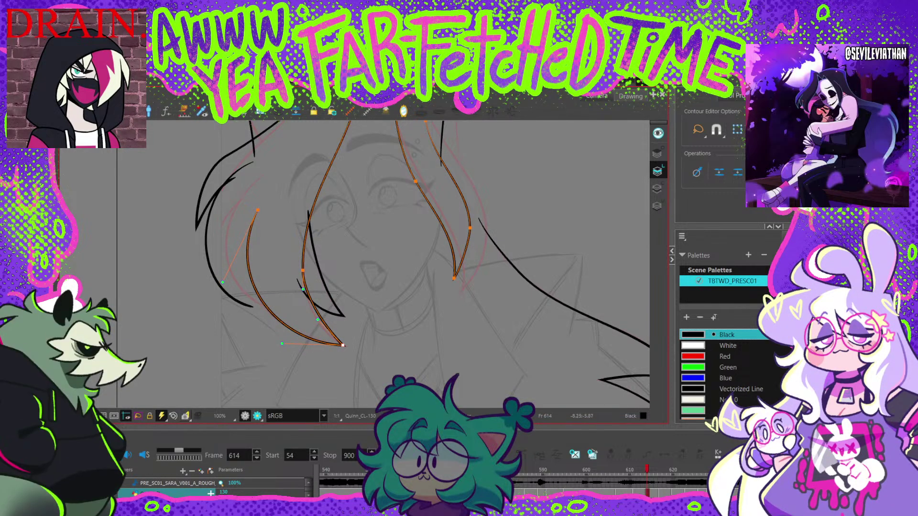
Step: Adjust the left bang's upper curve where it runs down from the peak of the centre parting
mouse_move(373, 201)
left_mouse_down()
mouse_move(349, 268)
mouse_move(352, 301)
left_mouse_up()
mouse_move(361, 182)
left_mouse_down()
mouse_move(361, 251)
mouse_move(331, 219)
left_mouse_up()
key("2")
scroll(355, 257, "down", 2)
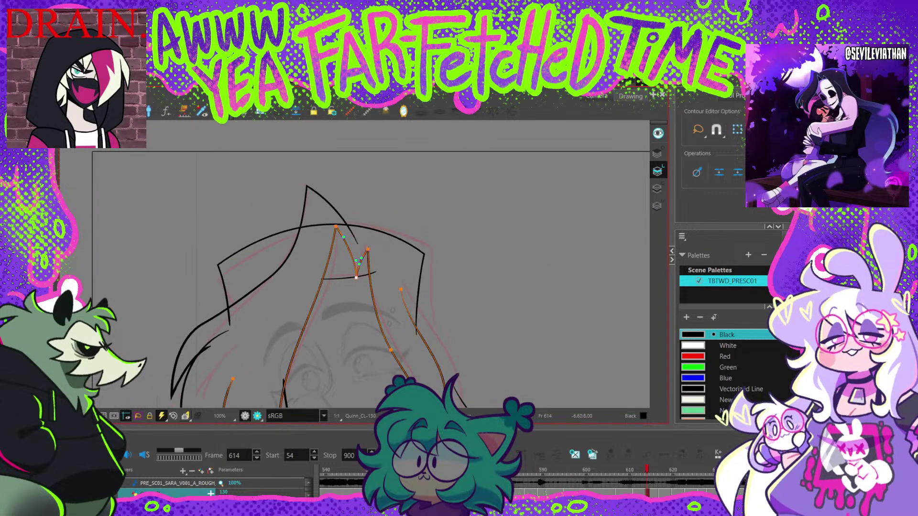
mouse_move(323, 310)
left_mouse_down()
mouse_move(343, 300)
mouse_move(338, 217)
mouse_move(349, 260)
left_mouse_up()
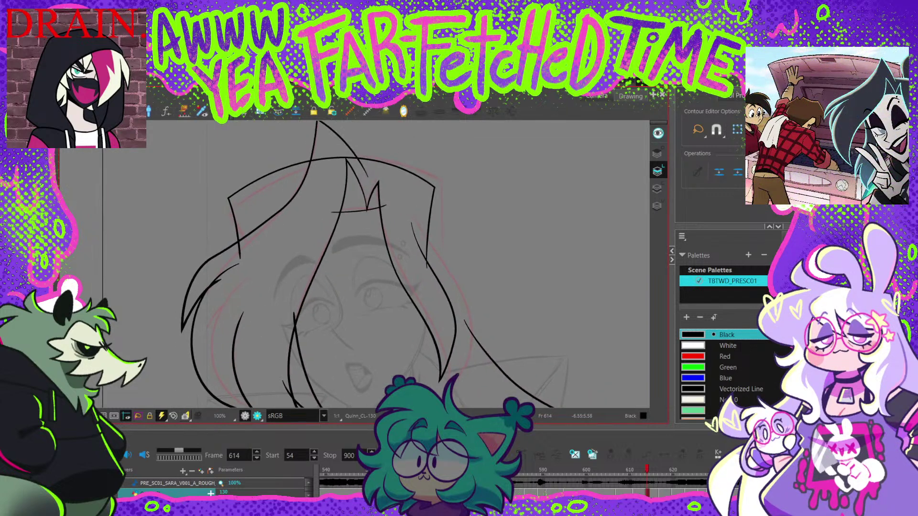
left_click(311, 279)
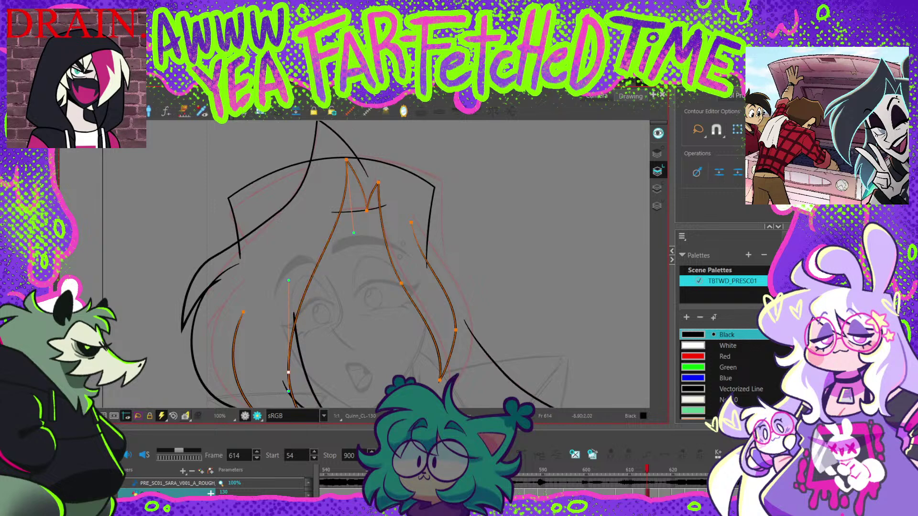
left_click(336, 289)
Step: Refine the notch and the smaller peak of the centre parting against the rough hairline
left_click_drag(368, 205, 354, 264)
scroll(359, 255, "up", 2)
left_click(356, 263)
left_click(354, 263)
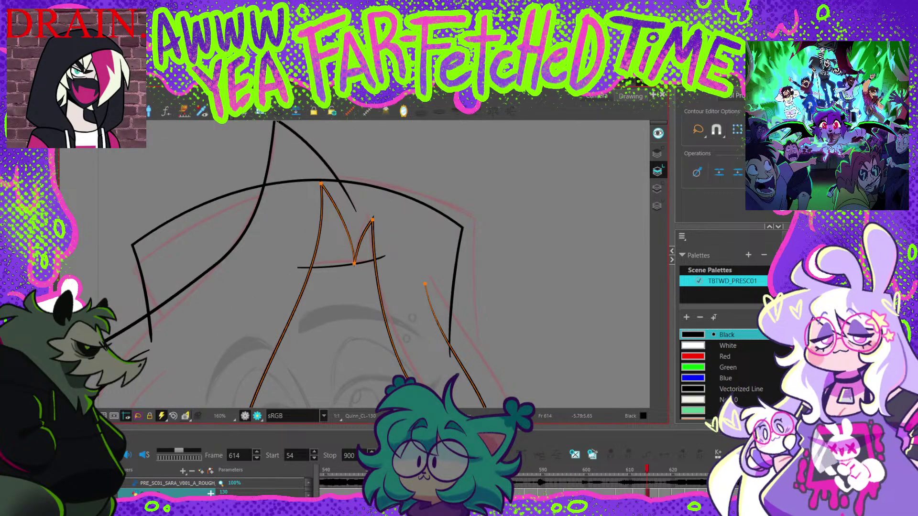
left_click(372, 220)
left_click_drag(372, 219, 332, 164)
scroll(369, 213, "down", 2)
scroll(369, 213, "up", 1)
Step: Move the right bang's tip down to the rough and bend its outer and inner curves to match
left_click_drag(384, 310, 329, 219)
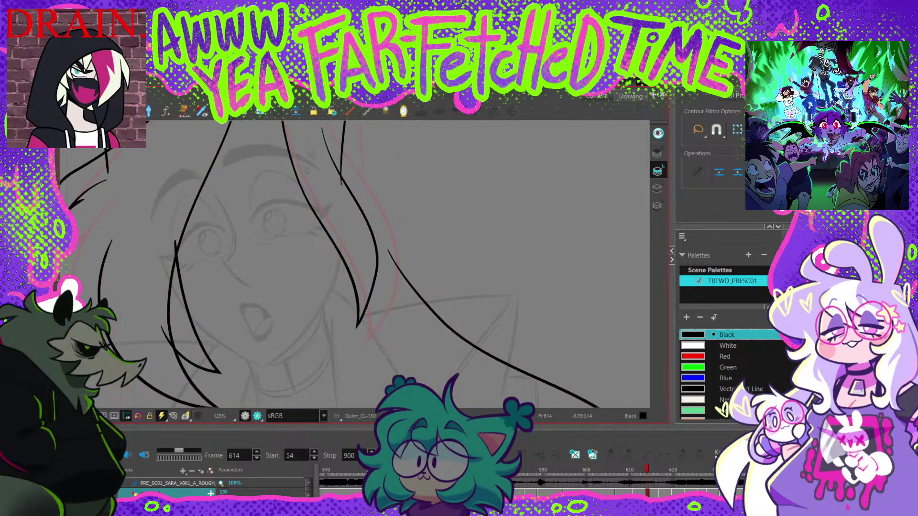
left_click_drag(357, 326, 368, 343)
left_click(372, 319)
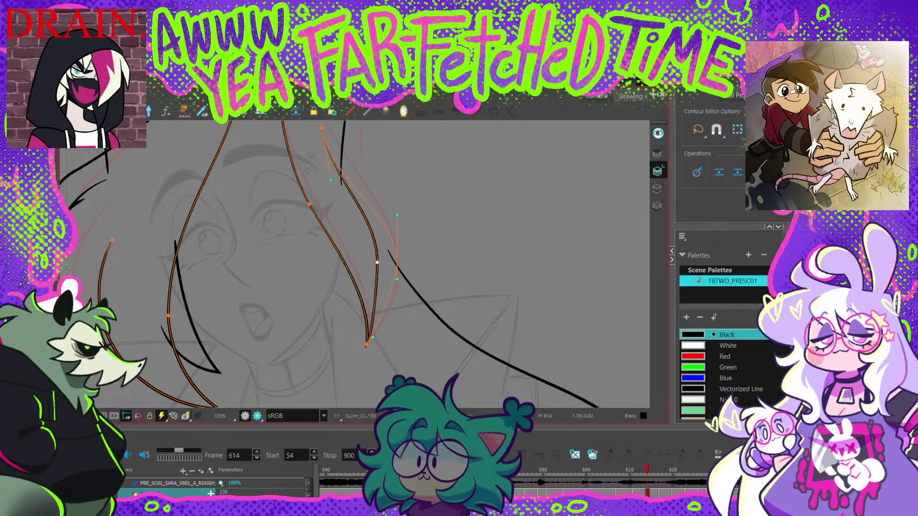
left_click_drag(388, 326, 393, 320)
left_click_drag(348, 272, 358, 270)
Step: Refine the right bang's inner curve and reposition the upper end of its outer line
mouse_move(323, 201)
left_mouse_down()
mouse_move(341, 259)
mouse_move(334, 257)
left_mouse_up()
left_click_drag(363, 325, 329, 276)
left_click_drag(344, 211, 370, 297)
left_click(330, 225)
left_click_drag(333, 216, 333, 211)
left_click_drag(344, 253, 352, 259)
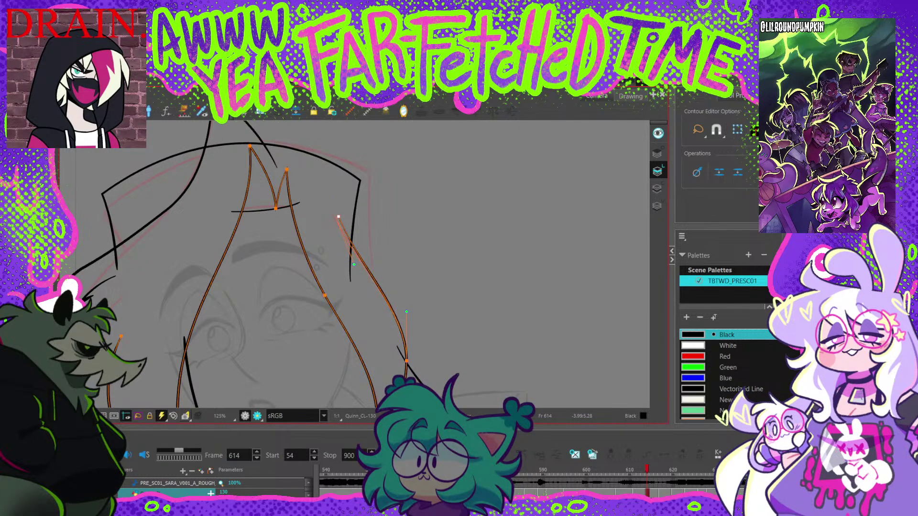
left_click_drag(338, 216, 331, 212)
key("space")
left_click_drag(353, 257, 344, 266)
Step: Move the right corner and lower right end of the crown outline onto the rough
left_click_drag(350, 191, 359, 186)
left_click_drag(365, 295, 365, 301)
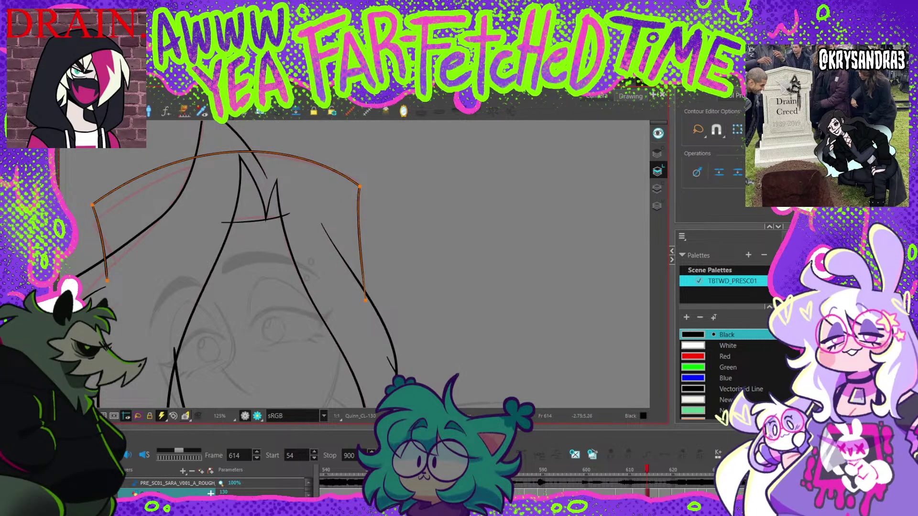
left_click(359, 186)
left_click_drag(353, 211, 468, 175)
Step: Move the crown outline's left corner and lower end onto the rough, and smooth its top arc
left_click(200, 192)
left_click_drag(200, 191, 248, 240)
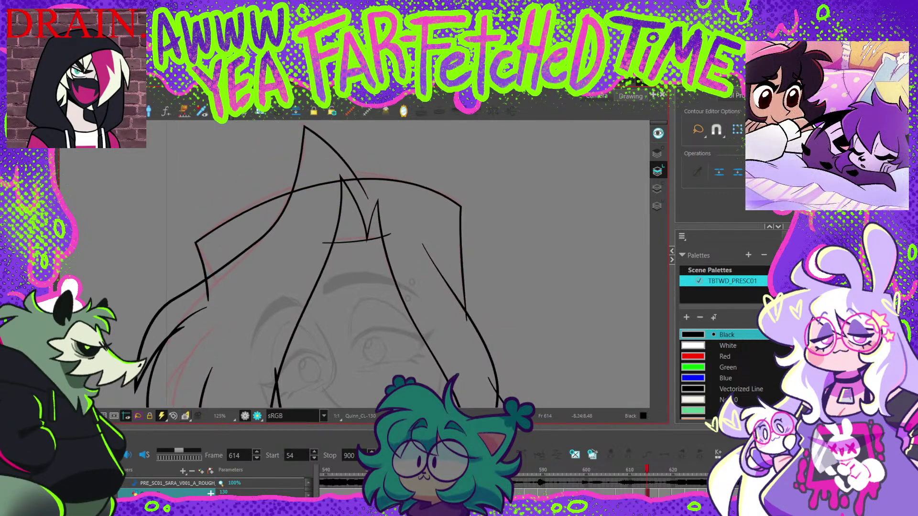
left_click_drag(295, 157, 288, 156)
left_click_drag(208, 300, 211, 268)
key("Escape")
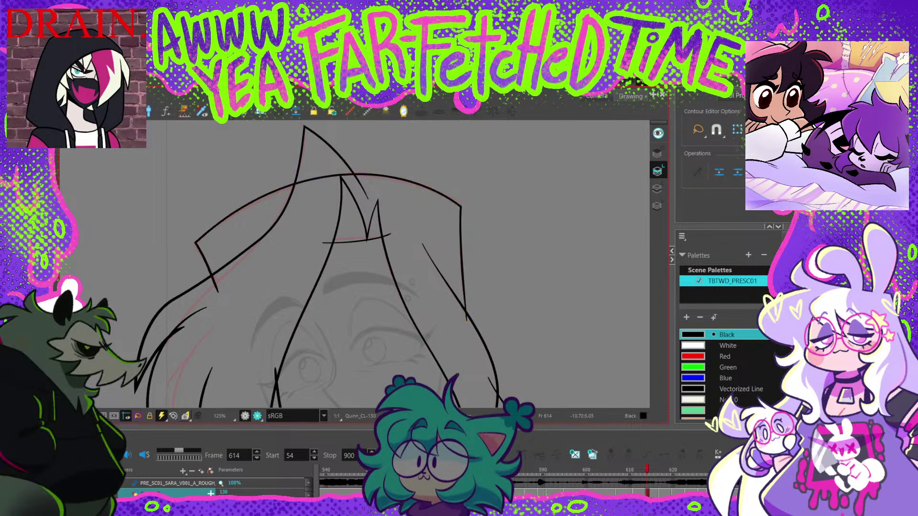
scroll(219, 235, "down", 2)
left_click(223, 225)
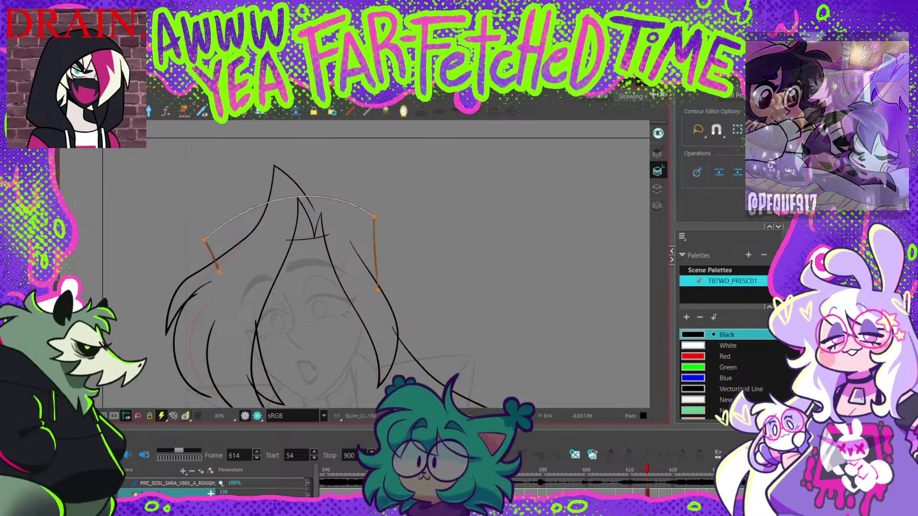
scroll(223, 223, "up", 1)
left_click(200, 244)
left_click_drag(274, 175, 275, 178)
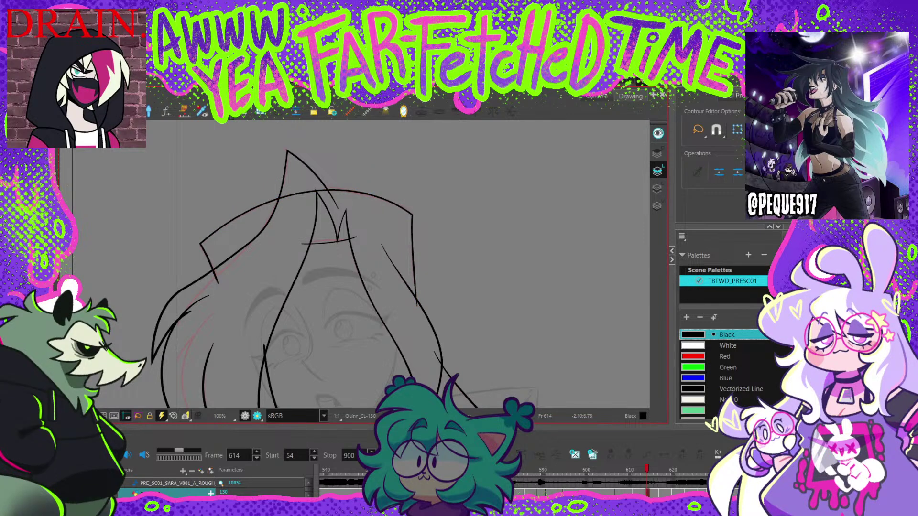
Step: Adjust the curve and right end of the short hairline stroke crossing the centre parting
scroll(323, 238, "up", 2)
left_click(323, 244)
mouse_move(377, 235)
left_mouse_down()
mouse_move(325, 241)
mouse_move(357, 241)
left_mouse_up()
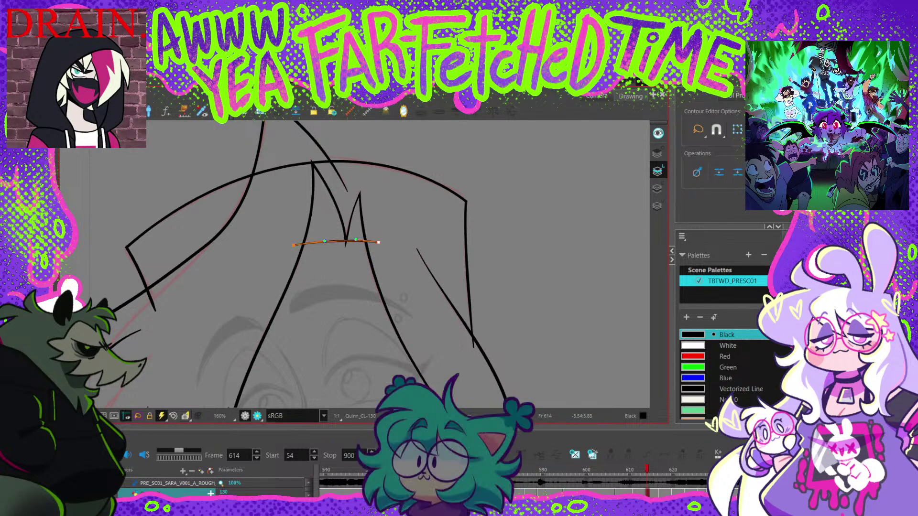
scroll(368, 235, "down", 3)
scroll(369, 238, "up", 2)
left_click(369, 239)
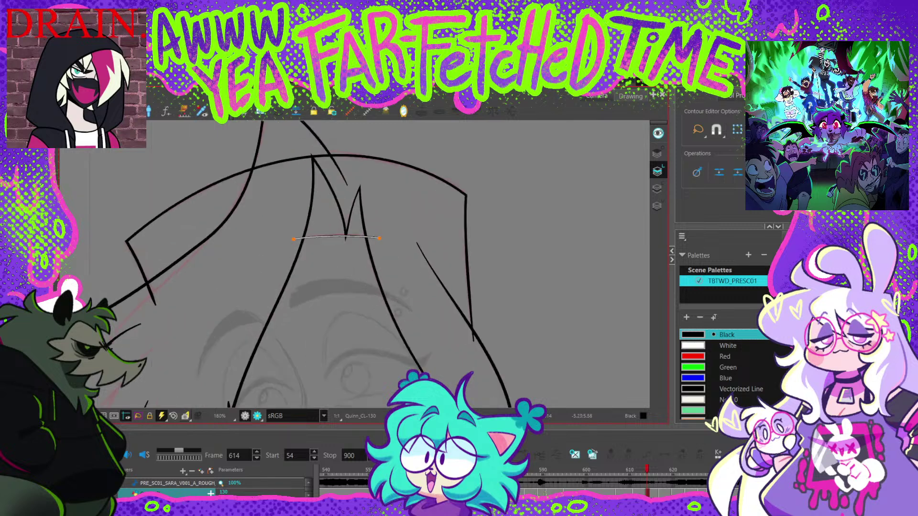
Step: Move the outer left strand's curve inward and bend it along the rough hair line
scroll(368, 239, "up", 2)
scroll(373, 225, "down", 2)
left_click_drag(374, 225, 387, 115)
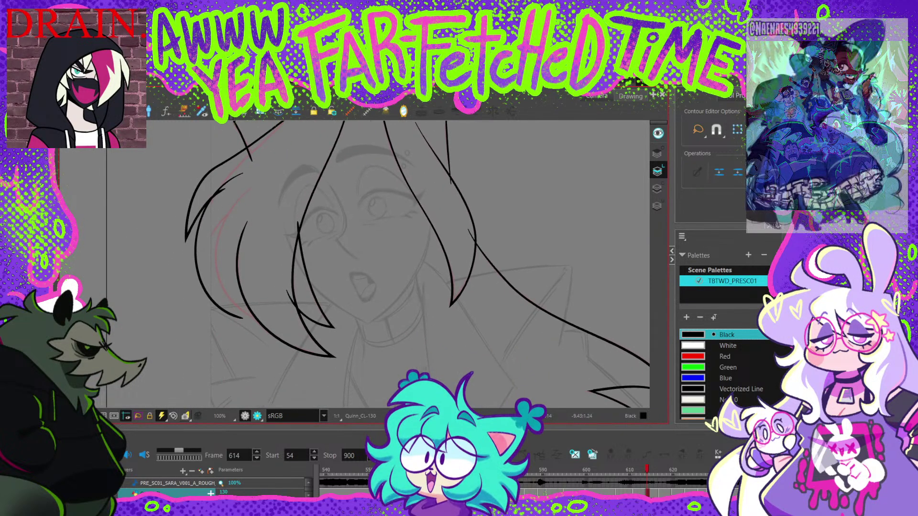
left_click_drag(335, 239, 377, 263)
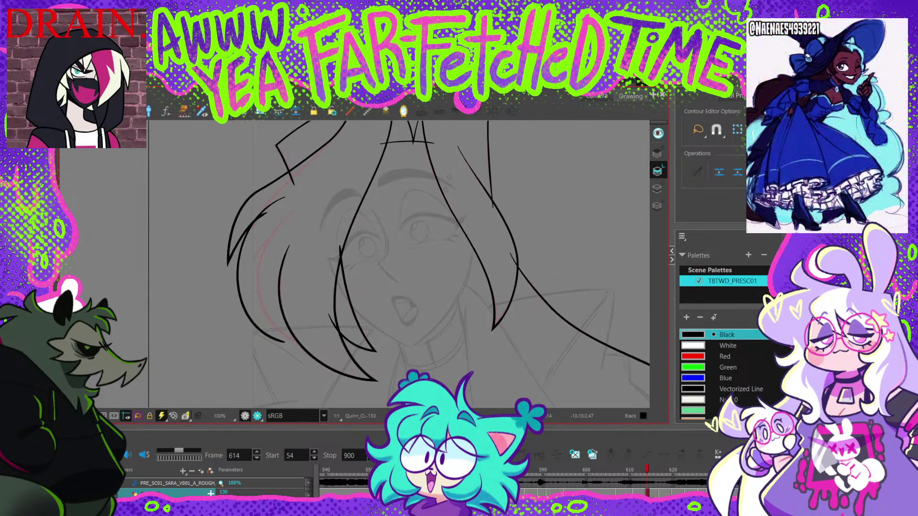
left_click_drag(285, 197, 299, 214)
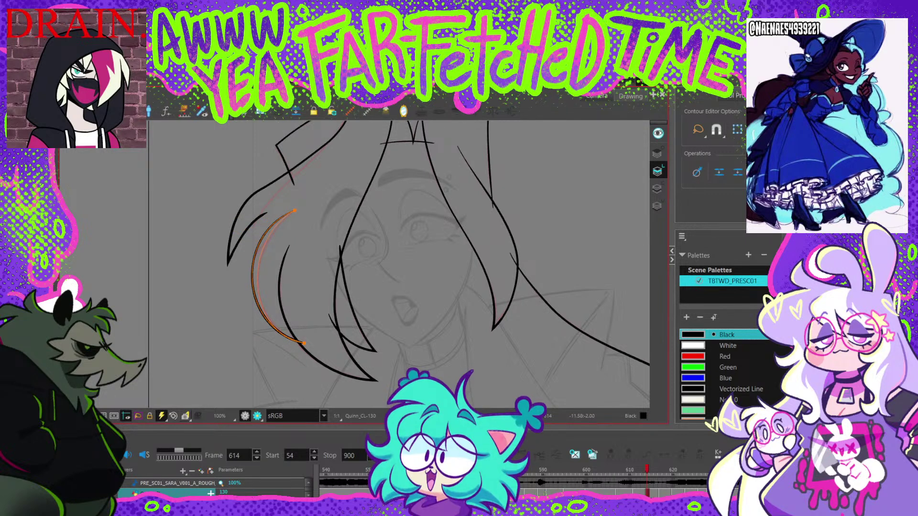
left_click_drag(253, 275, 258, 278)
left_click_drag(246, 244, 247, 244)
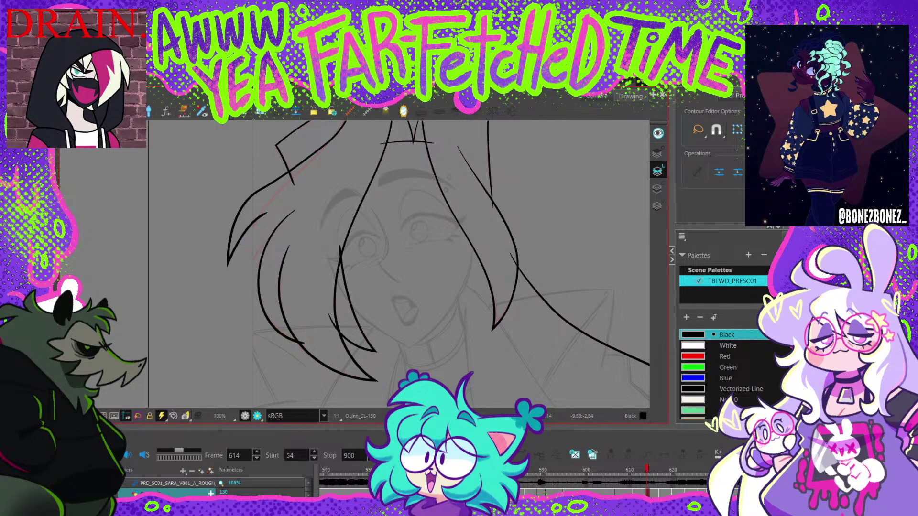
Step: Bend the outer left hair lock inward at its left curve and nudge its inner end onto the rough line
left_click_drag(287, 287, 298, 330)
left_click(239, 307)
left_click_drag(239, 308, 256, 324)
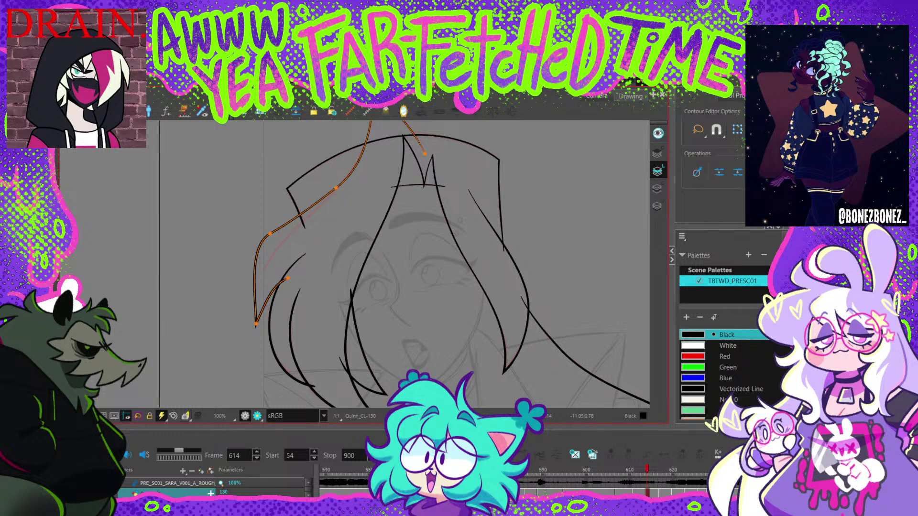
left_click_drag(288, 278, 289, 275)
left_click_drag(270, 234, 275, 252)
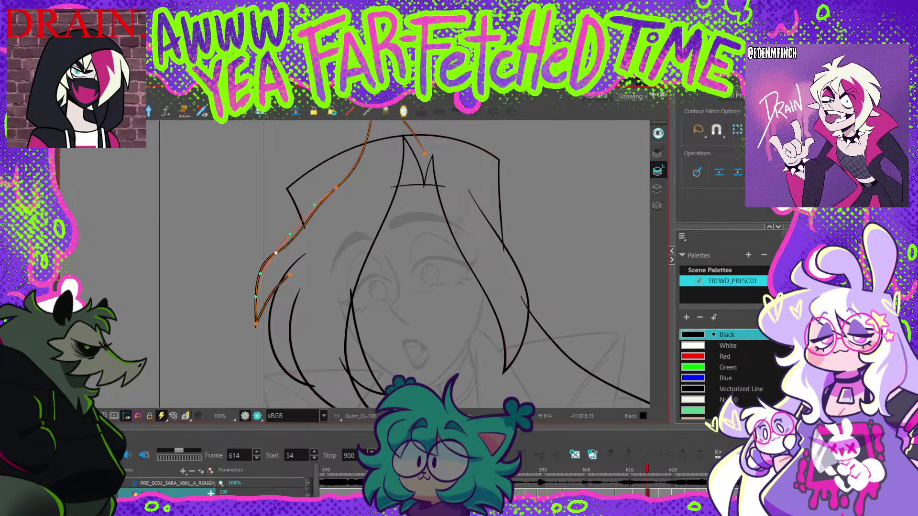
key("space")
Step: Reshape the upper curve of the outer left lock between the crown peak and its side along the rough
left_click_drag(335, 190, 315, 226)
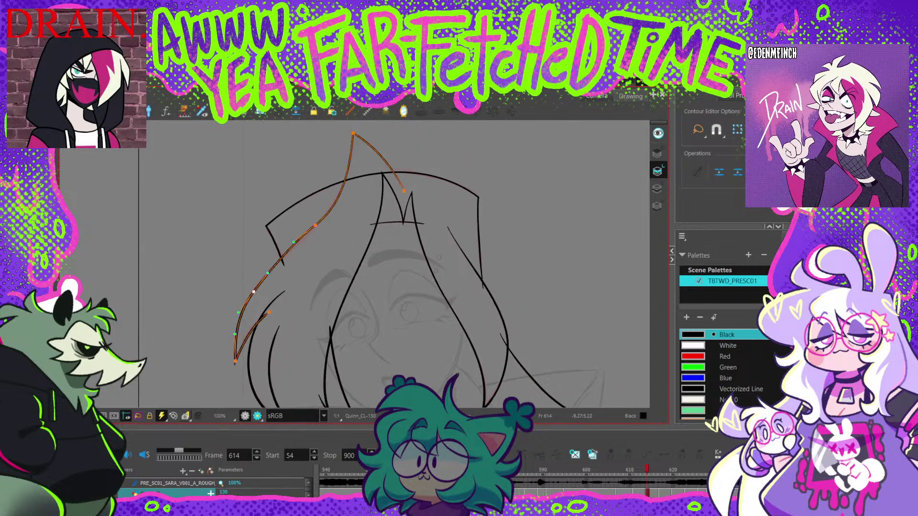
scroll(346, 224, "down", 2)
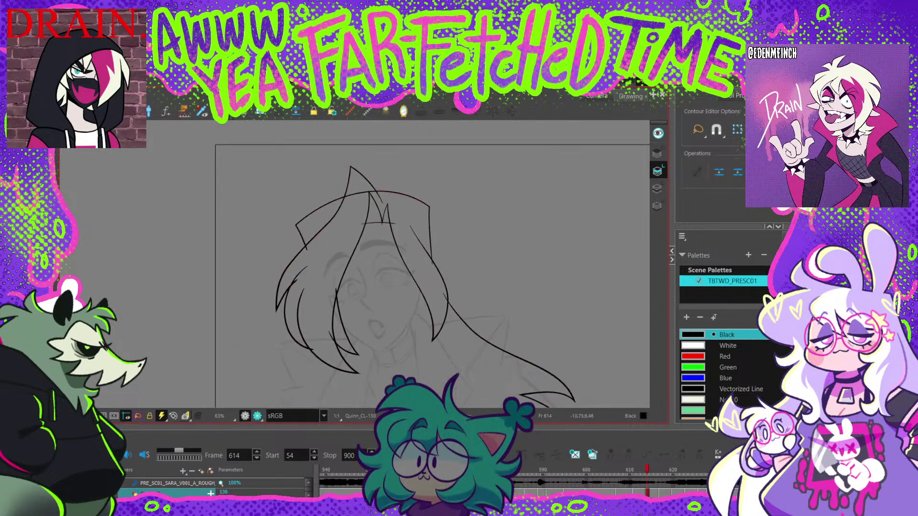
scroll(346, 168, "up", 2)
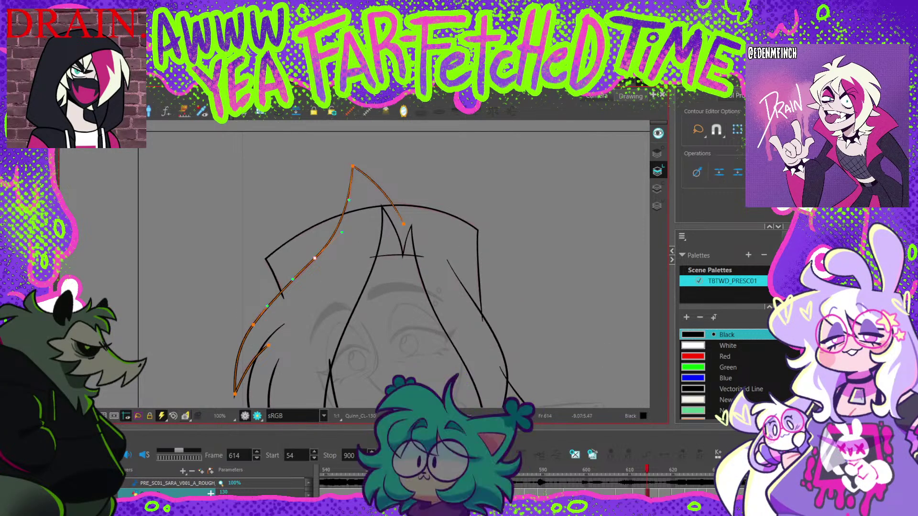
left_click_drag(315, 258, 354, 190)
key("Escape")
key("2")
key("2")
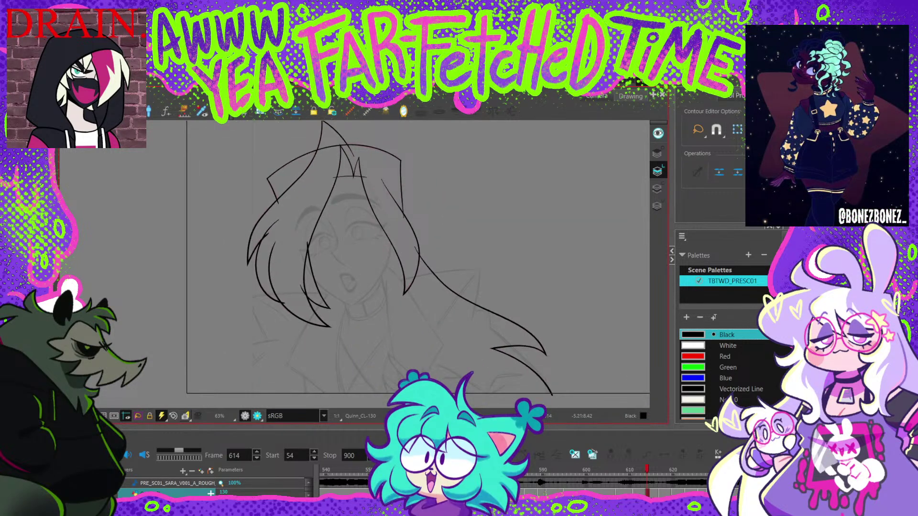
left_click_drag(370, 192, 326, 221)
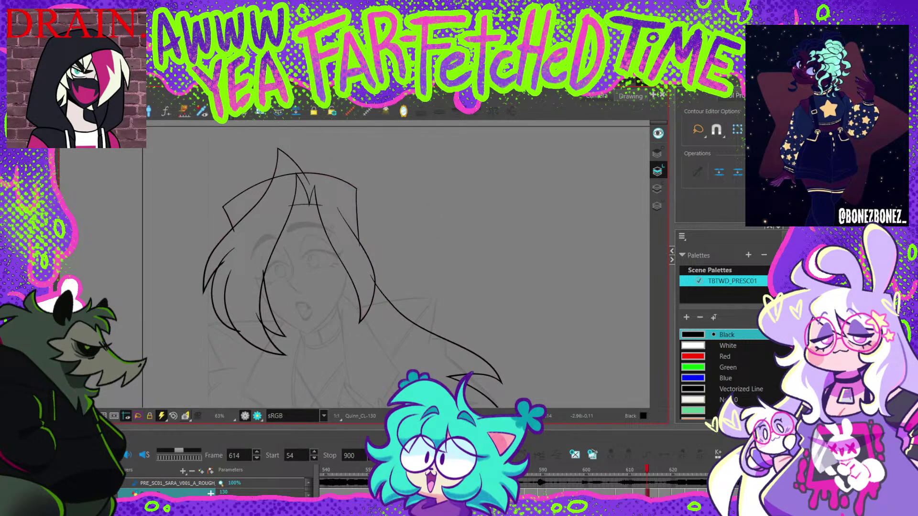
key("comma")
key("period")
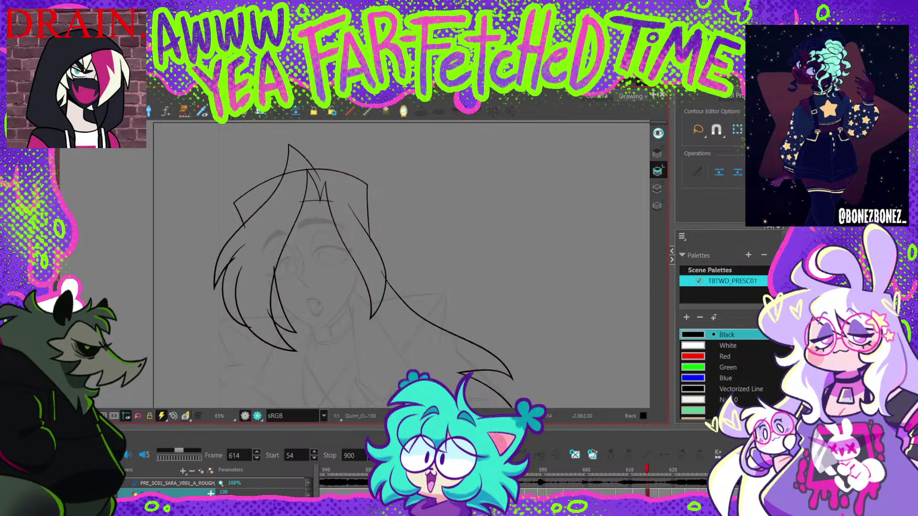
Step: Select the front hair strands on frame 614 and check their pencil size settings
key("alt+s")
mouse_move(191, 244)
left_mouse_down()
mouse_move(358, 268)
mouse_move(368, 201)
left_mouse_up()
scroll(712, 158, "down", 4)
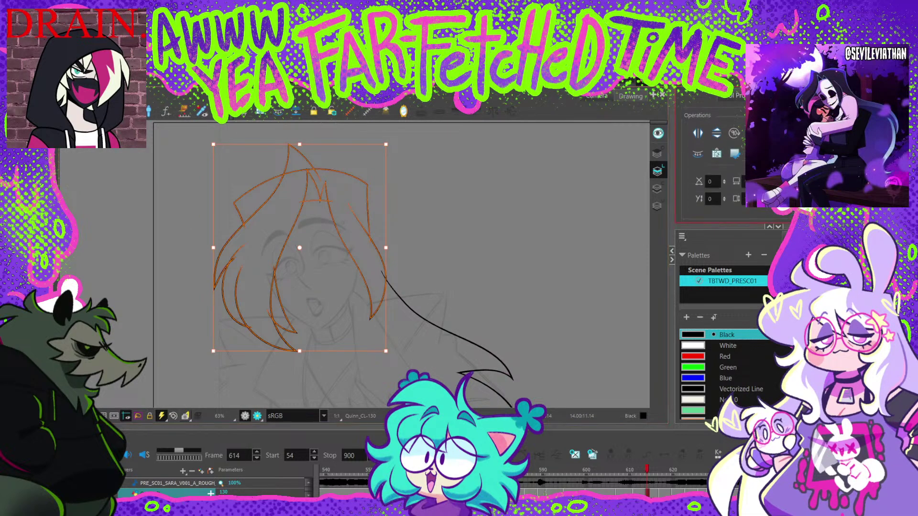
scroll(712, 157, "up", 1)
scroll(712, 158, "down", 2)
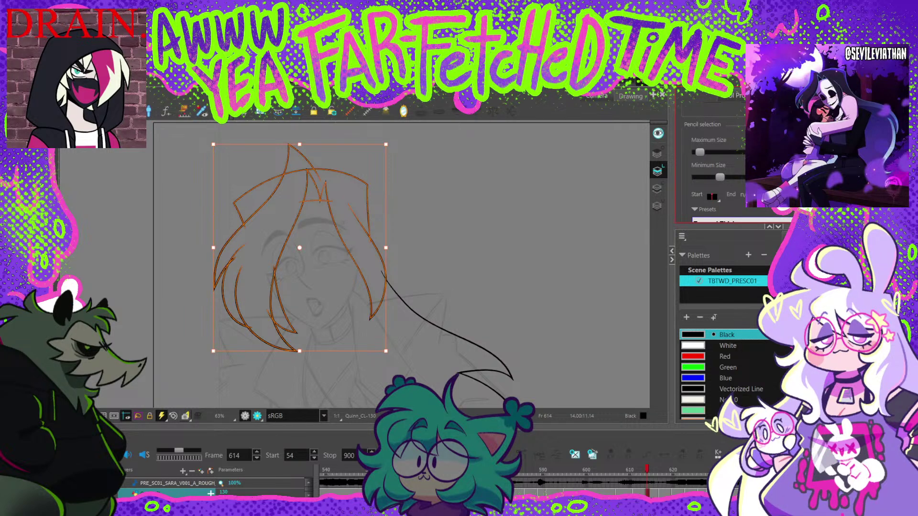
left_click(483, 267)
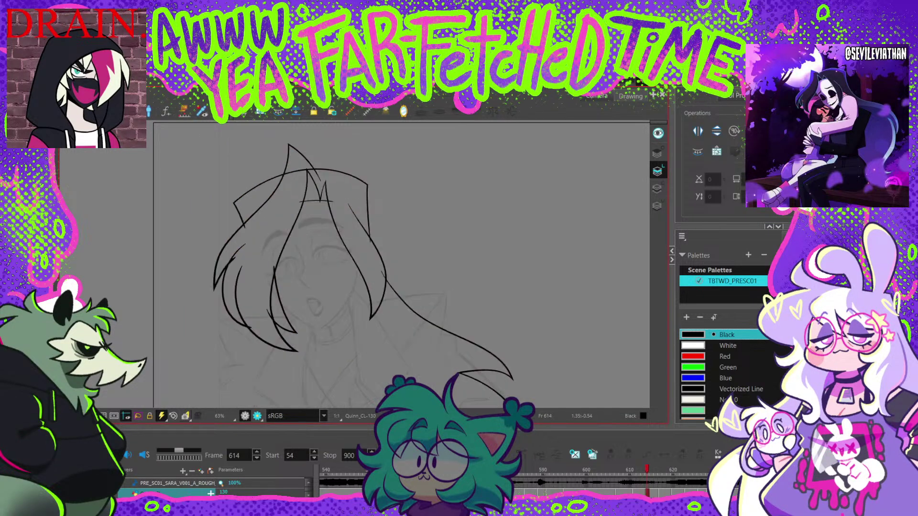
Step: Step back to frame 608 and forward to frame 623 to examine how the cleaned hair moves over the rough
key("comma")
key("comma")
key("comma")
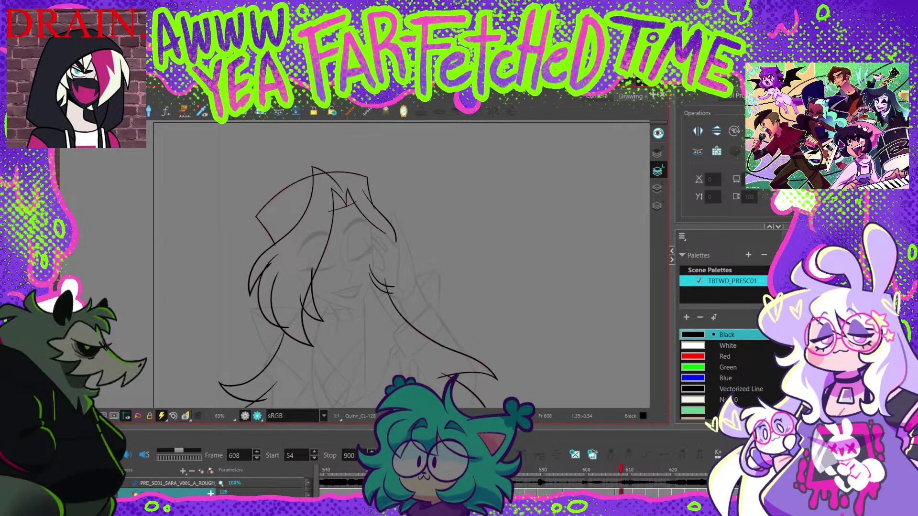
key("comma")
key("period")
key("period")
key("period")
key("period")
key("period")
key("period")
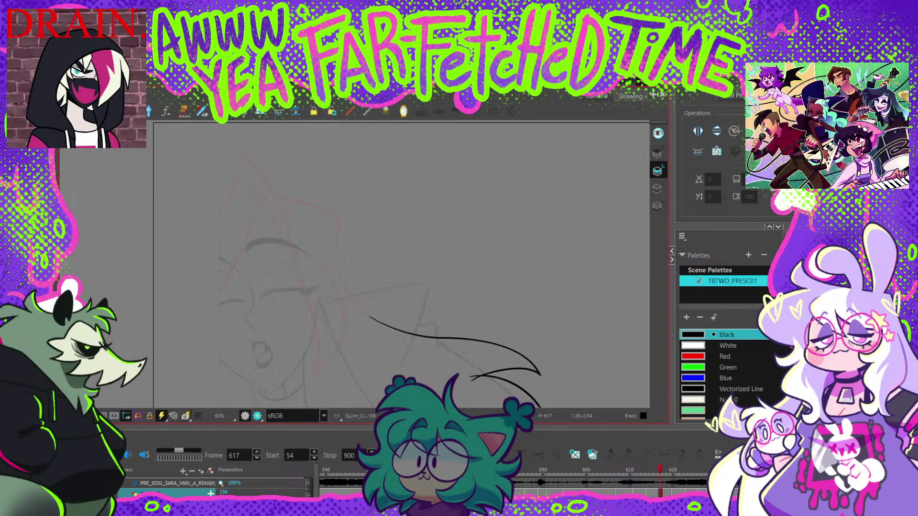
key("period")
key("period")
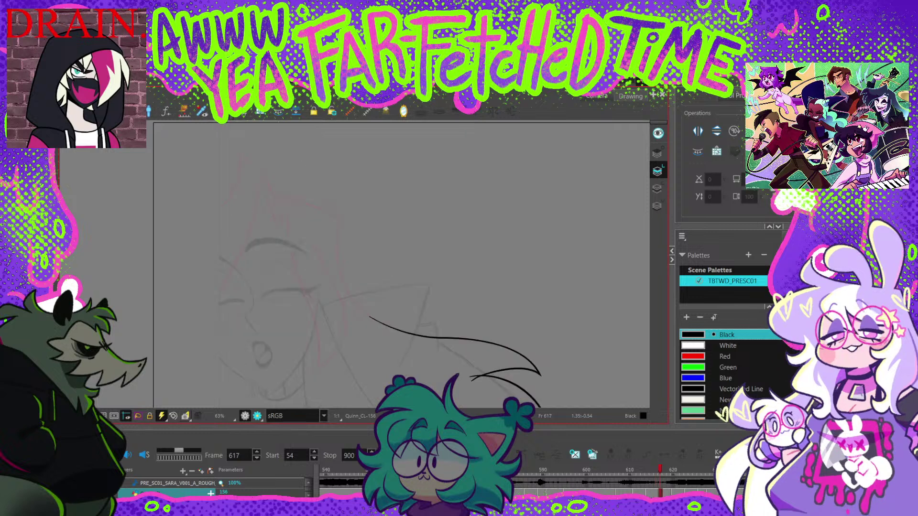
key("period")
key("period")
key("period")
key("period")
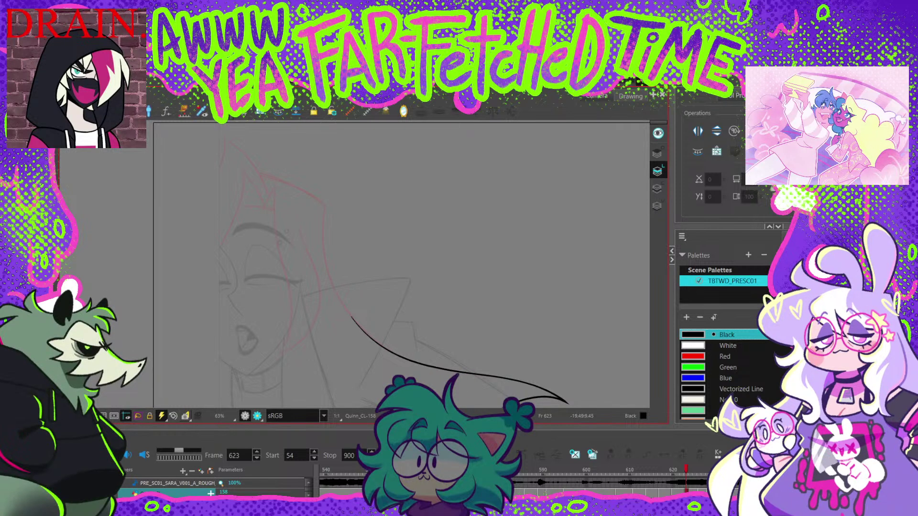
Step: Step through the animation from frame 616 to frame 725 to examine which drawings still need hair cleanup
left_click_drag(686, 471, 664, 471)
key("period")
key("period")
key("period")
key("period")
key("period")
key("period")
key("period")
key("period")
key("period")
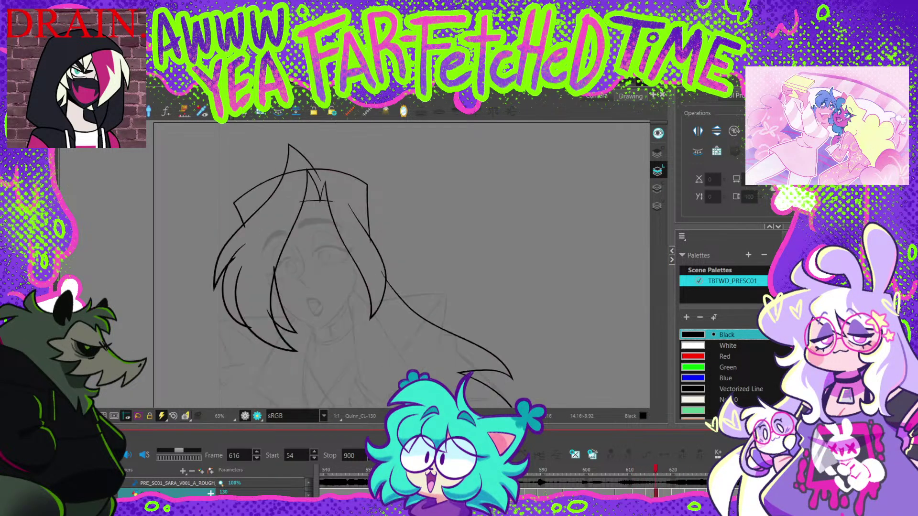
key("period")
key("period")
key("period")
key("period")
key("period")
key("period")
key("period")
key("period")
key("period")
key("period")
key("period")
key("period")
key("period")
key("period")
key("period")
key("period")
key("period")
key("period")
key("period")
key("period")
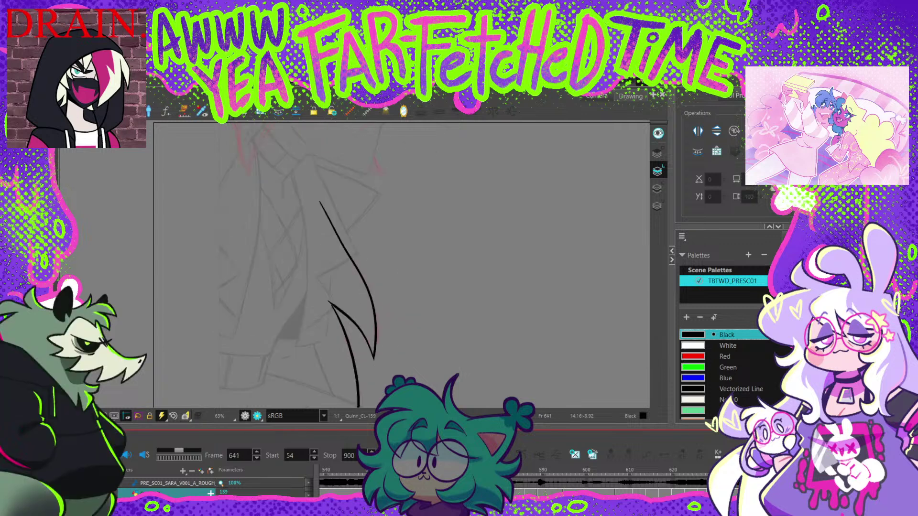
key("period")
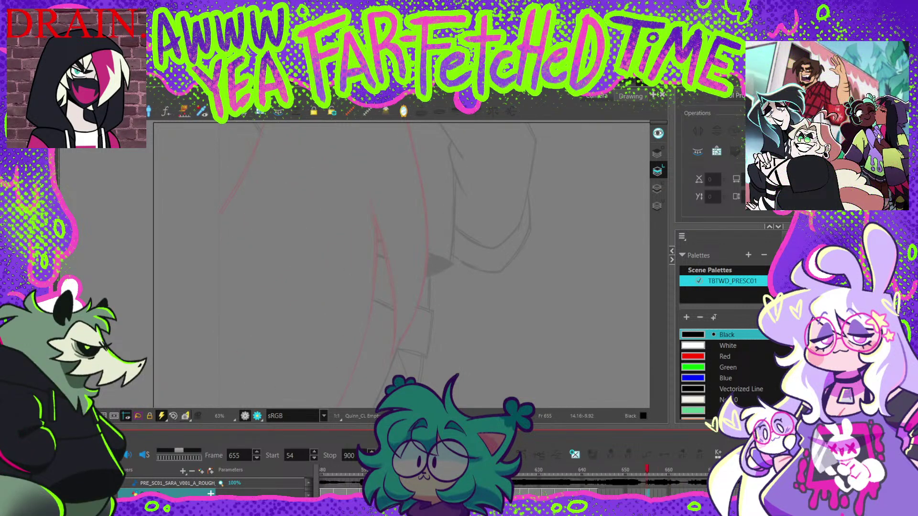
key("period")
key("period")
key("period")
key("period")
key("period")
key("period")
key("period")
key("period")
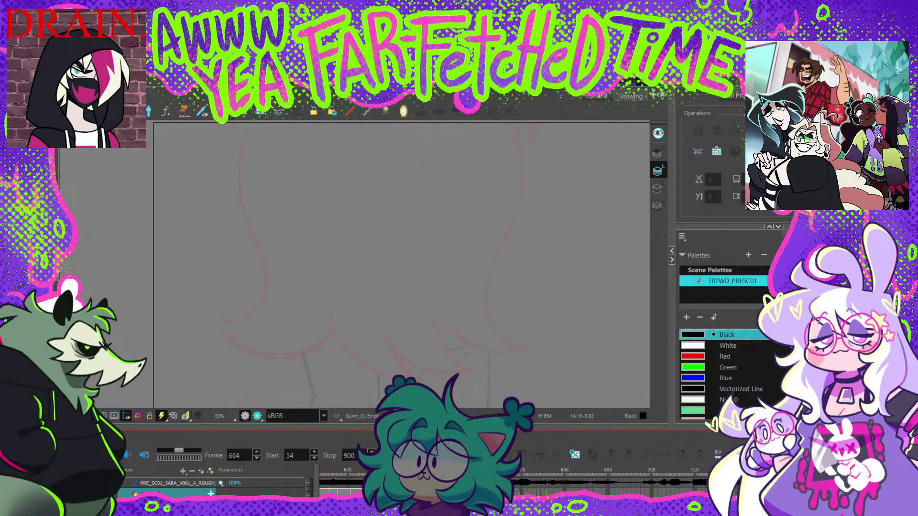
key("period")
key("period")
key("period")
key("period")
key("period")
key("period")
key("period")
key("period")
key("period")
key("period")
key("period")
key("period")
key("period")
key("period")
key("period")
key("period")
key("period")
key("period")
key("period")
key("period")
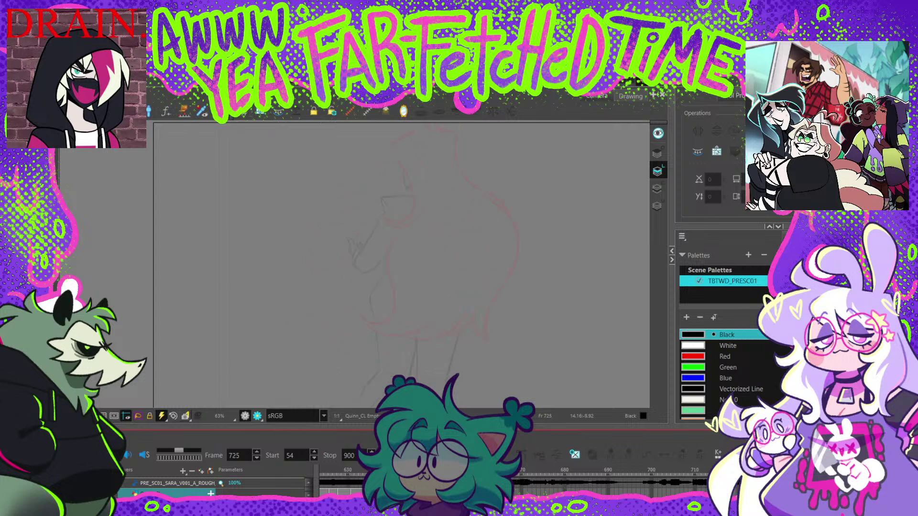
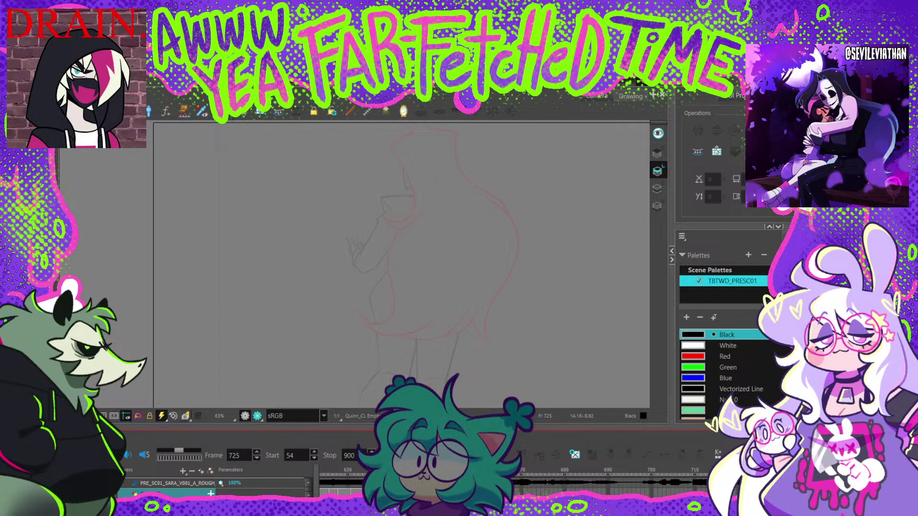
Step: Copy the whole hair drawing from frame 768 and paste it into frame 767
scroll(607, 482, "right", 5)
mouse_move(655, 470)
left_mouse_down()
mouse_move(664, 470)
mouse_move(627, 470)
mouse_move(647, 470)
left_mouse_up()
key("period")
key("comma")
key("period")
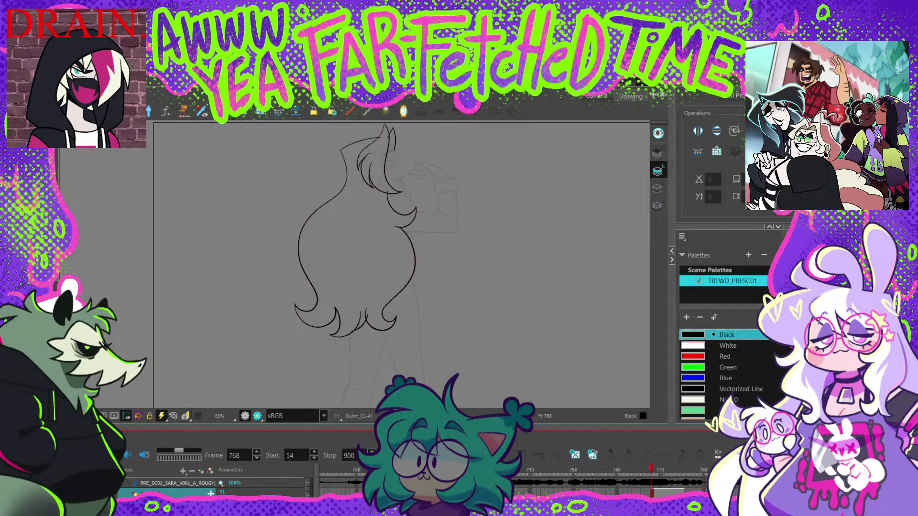
mouse_move(443, 165)
left_mouse_down()
mouse_move(407, 344)
mouse_move(442, 191)
left_mouse_up()
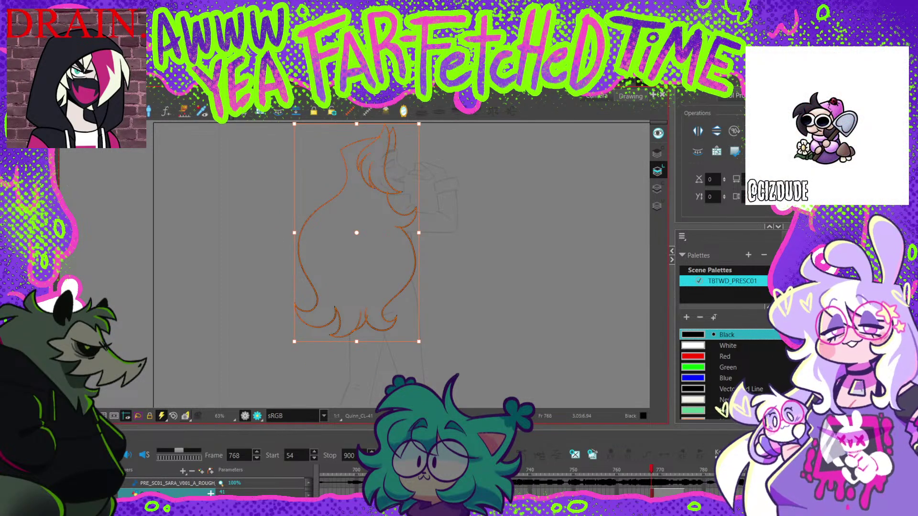
key("comma")
key("ctrl+v")
key("Escape")
Step: On frame 767, adjust the inner end and lower curve of the long front lock beside the face
left_click_drag(463, 172, 458, 190)
key("alt+q")
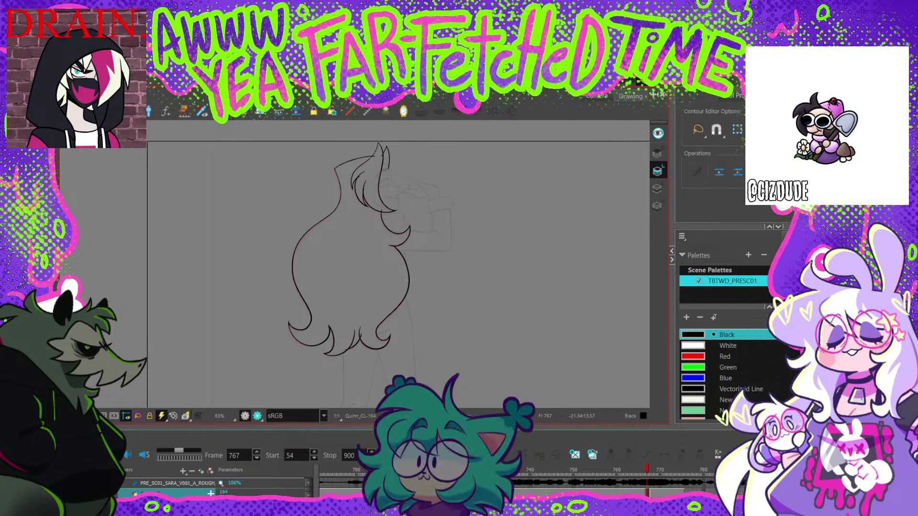
scroll(392, 210, "up", 5)
left_click(383, 217)
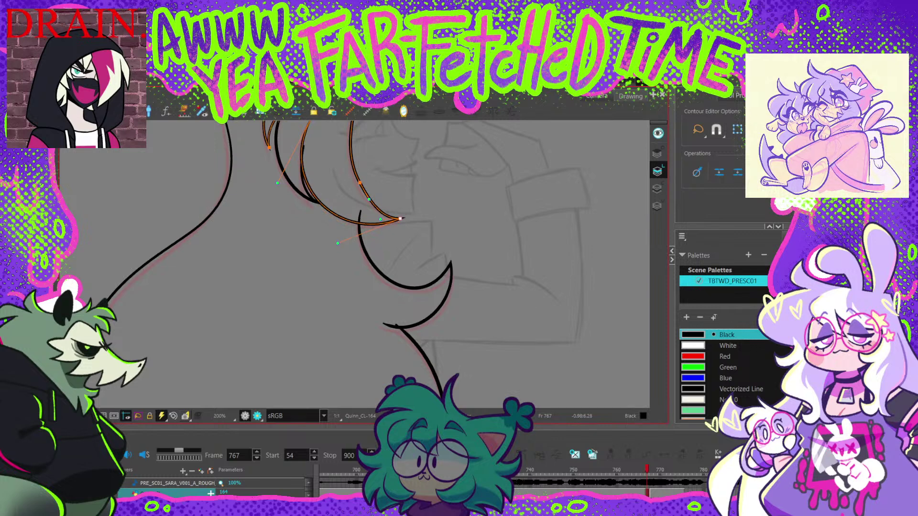
left_click_drag(382, 201, 373, 310)
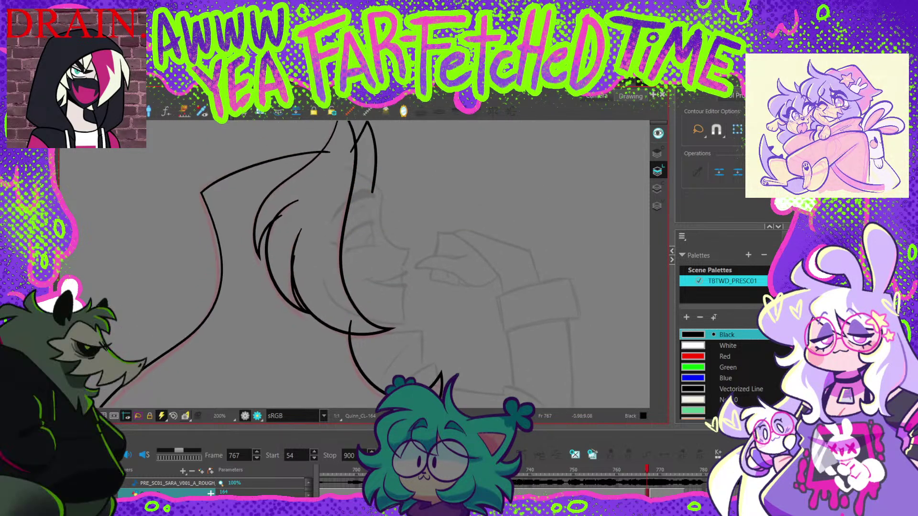
mouse_move(372, 239)
left_mouse_down()
mouse_move(381, 269)
mouse_move(380, 228)
left_mouse_up()
key("Escape")
left_click(306, 218)
left_click_drag(311, 223, 303, 223)
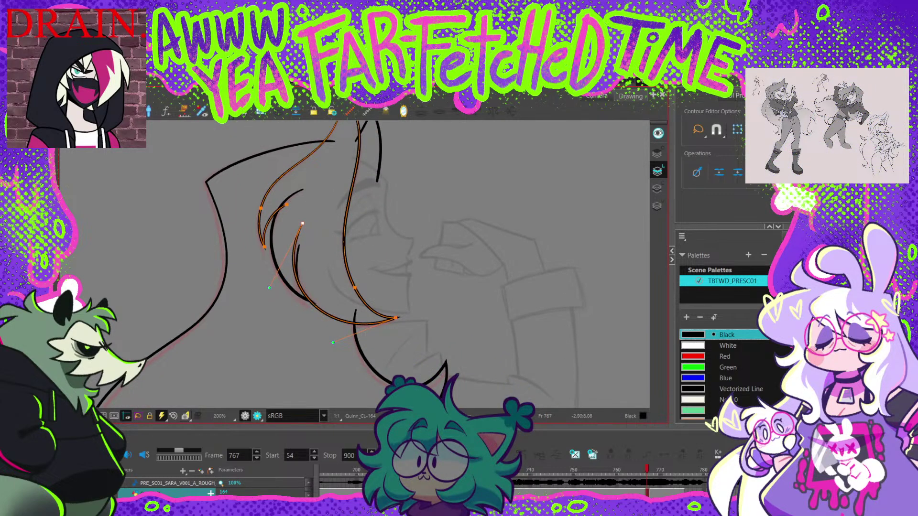
left_click_drag(269, 290, 282, 295)
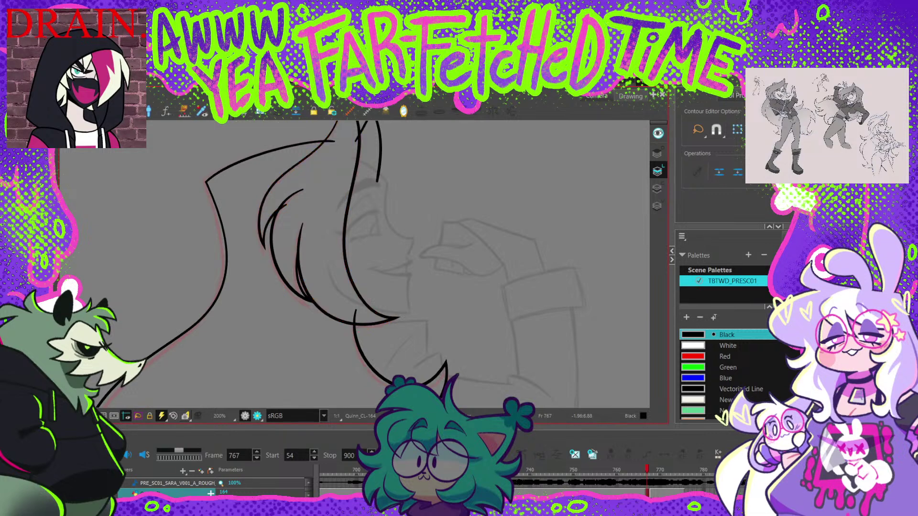
left_click(395, 318)
key("Escape")
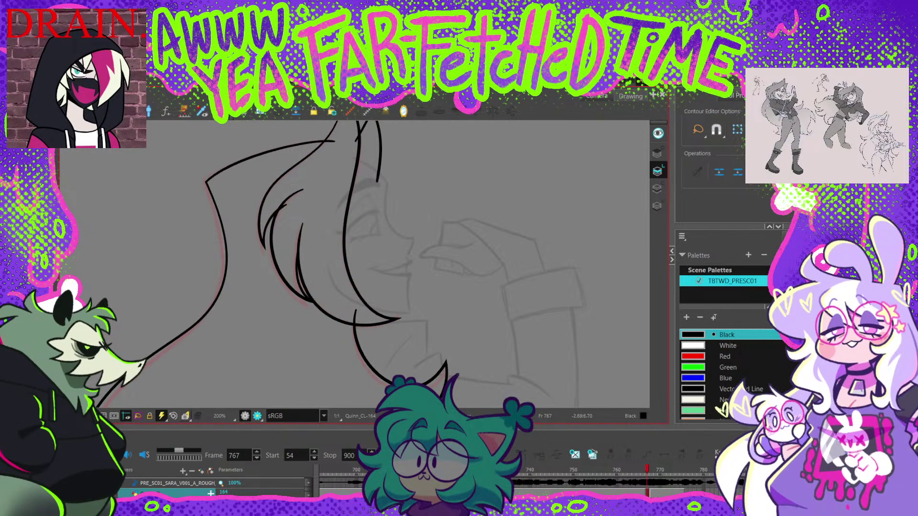
Step: Shift the tip of the smaller lock behind the front one slightly left and adjust its upper end and curve
left_click(302, 287)
left_click_drag(297, 294, 298, 300)
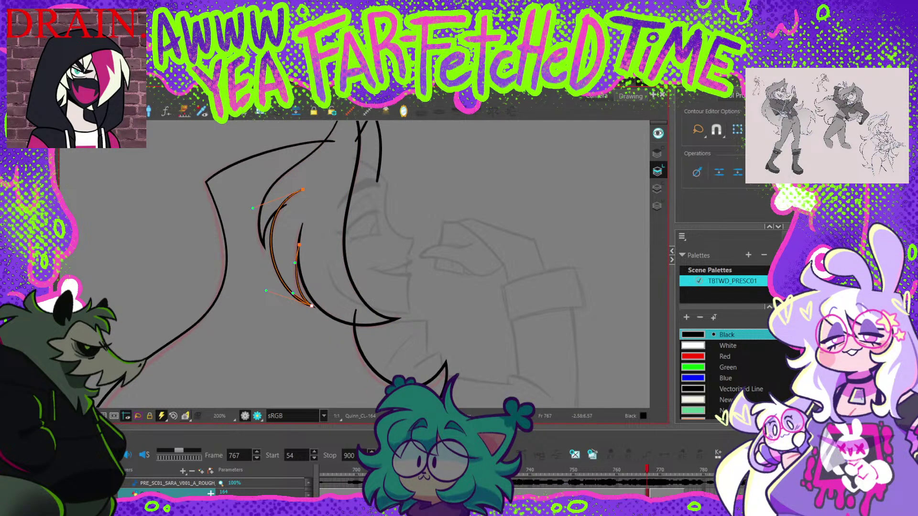
key("Left")
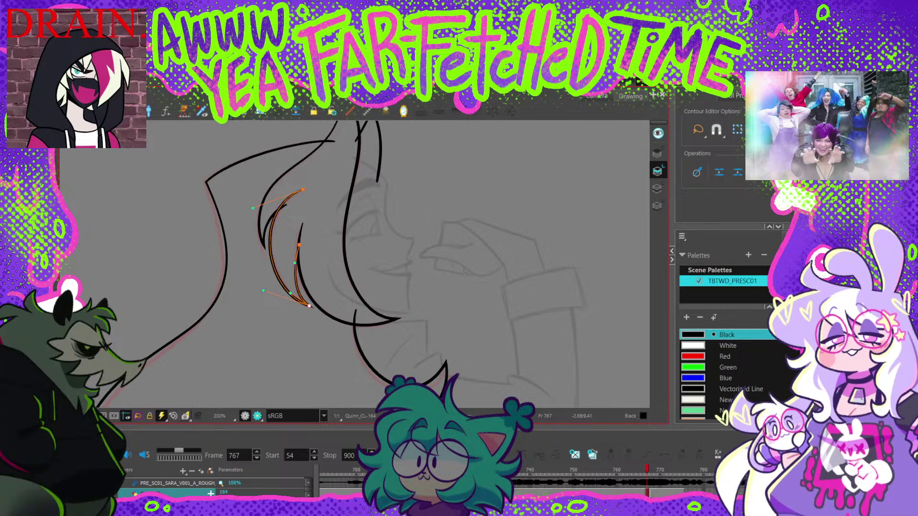
left_click_drag(302, 189, 304, 191)
left_click_drag(254, 209, 259, 211)
Step: Adjust the inner edge of the smaller lock where it meets the long front lock
left_click(303, 223)
mouse_move(300, 244)
left_mouse_down()
mouse_move(336, 306)
mouse_move(292, 300)
left_mouse_up()
left_click(303, 201)
left_click(294, 295)
key("Escape")
key("1")
key("1")
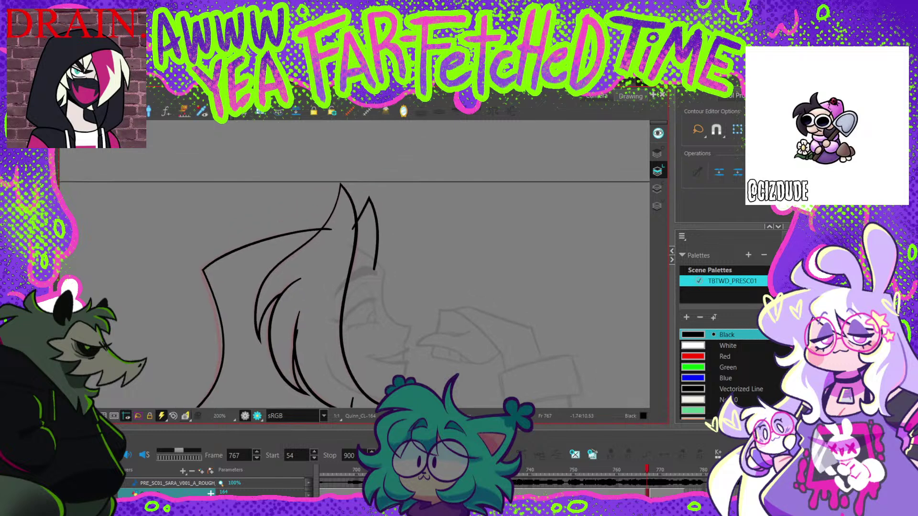
Step: Compare frame 767 with 768, and on 767 adjust the tip and lower ends of the smaller point atop the head
key("period")
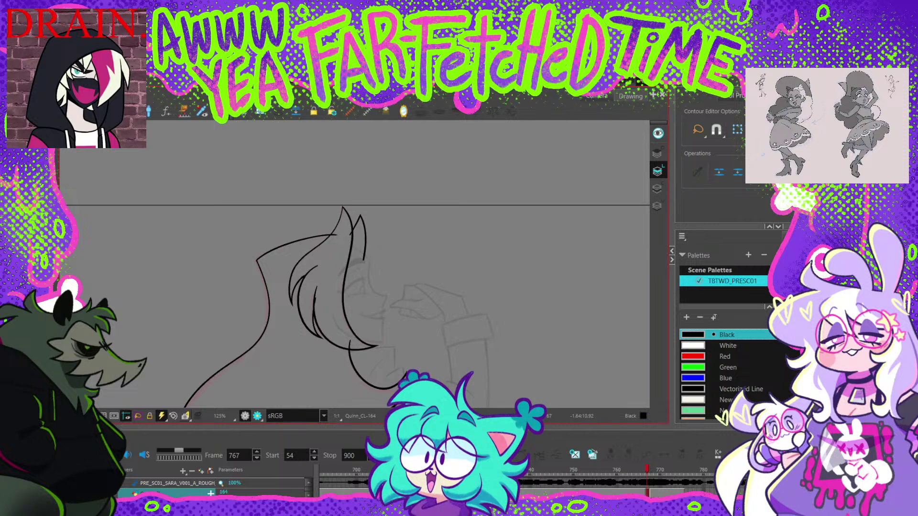
key(".")
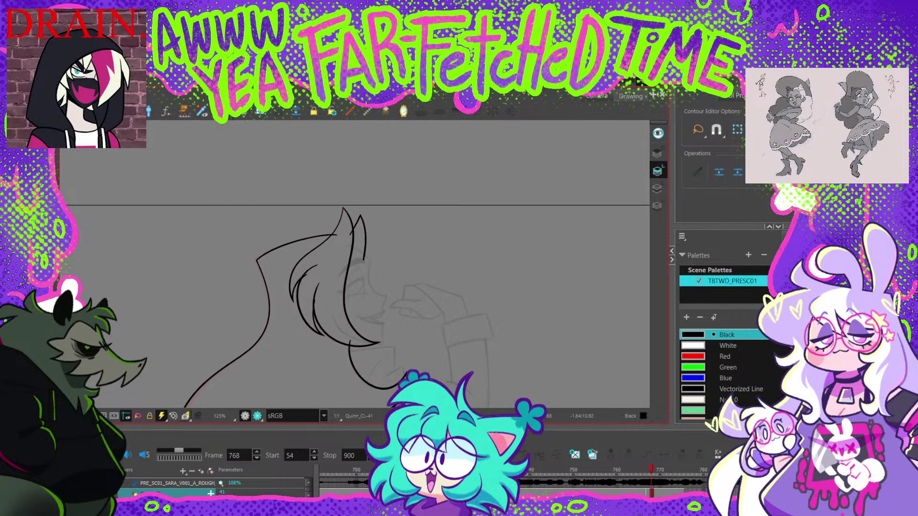
key(".")
scroll(363, 223, "up", 4)
left_click(363, 222)
mouse_move(357, 209)
left_mouse_down()
mouse_move(374, 210)
mouse_move(357, 203)
left_mouse_up()
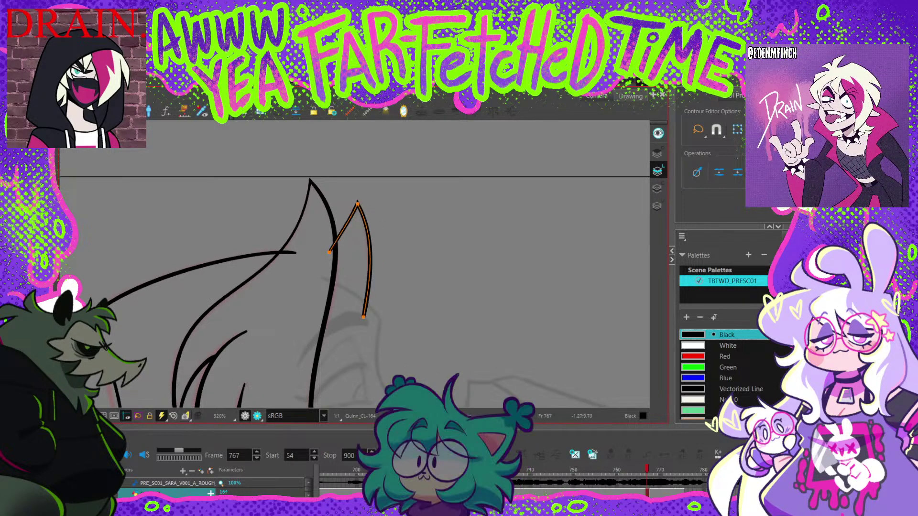
mouse_move(364, 317)
left_mouse_down()
mouse_move(379, 315)
mouse_move(361, 315)
left_mouse_up()
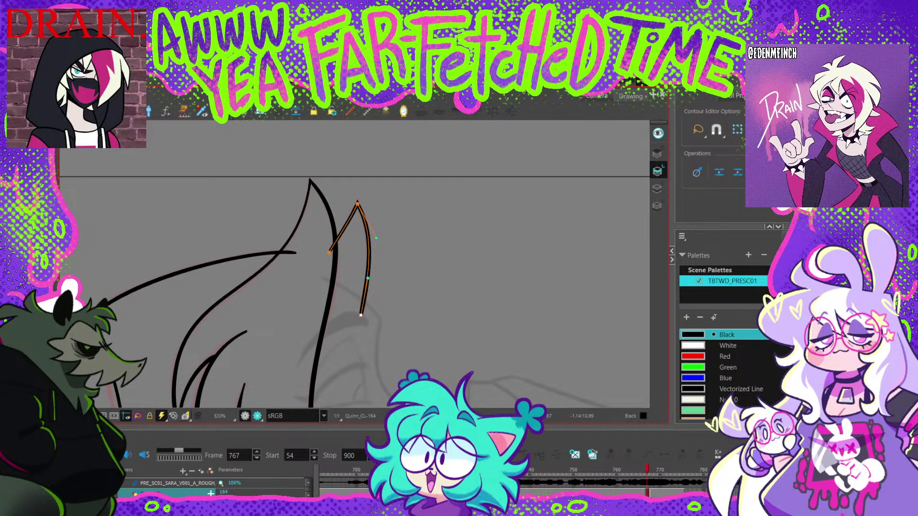
mouse_move(329, 252)
left_mouse_down()
mouse_move(330, 262)
mouse_move(414, 202)
mouse_move(427, 165)
left_mouse_up()
key("Escape")
key("1")
key("1")
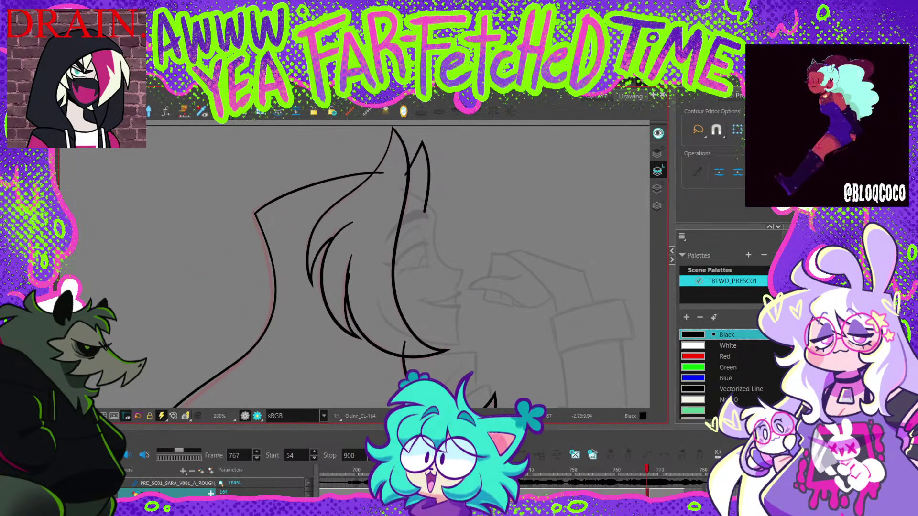
Step: Adjust the upper end of the thin strand line inside the hair beside the face to follow the rough
key("2")
key("2")
left_click(335, 237)
left_click(326, 244)
left_click_drag(332, 238, 342, 230)
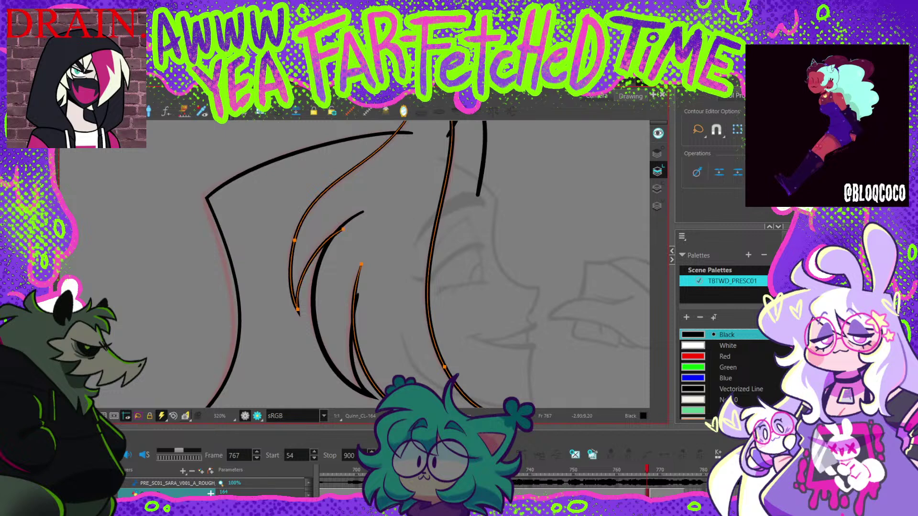
left_click(363, 212)
key("Escape")
scroll(356, 239, "down", 1)
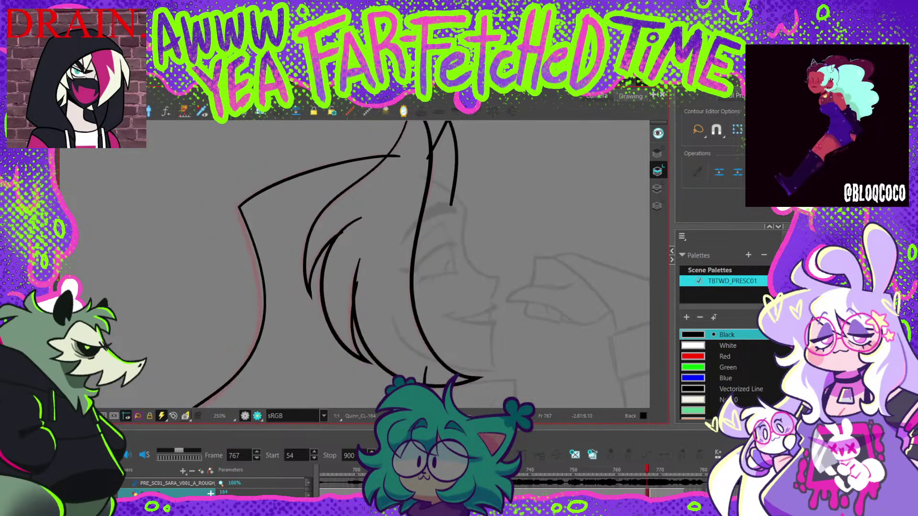
Step: Shift the corner at the back of the head slightly up and outward, and lower the widest point of the back outline
left_click_drag(335, 230, 352, 236)
left_click(258, 213)
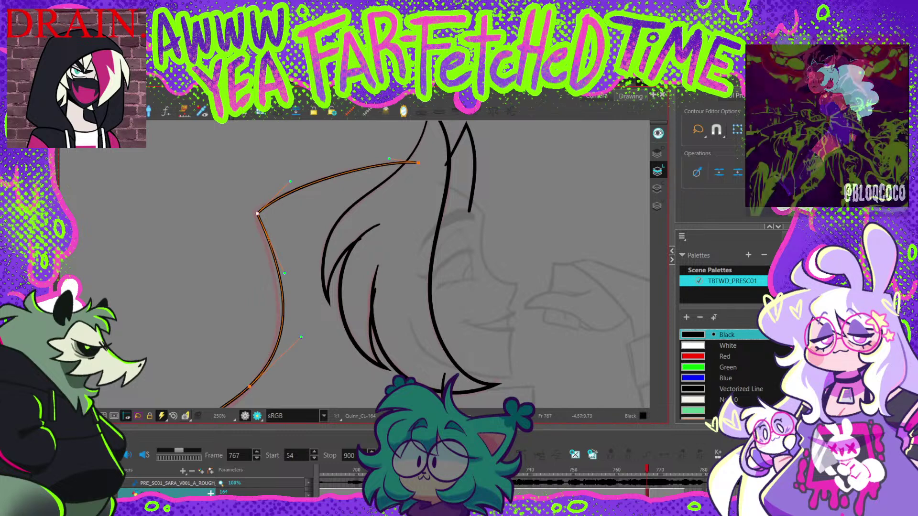
left_click_drag(258, 214, 254, 211)
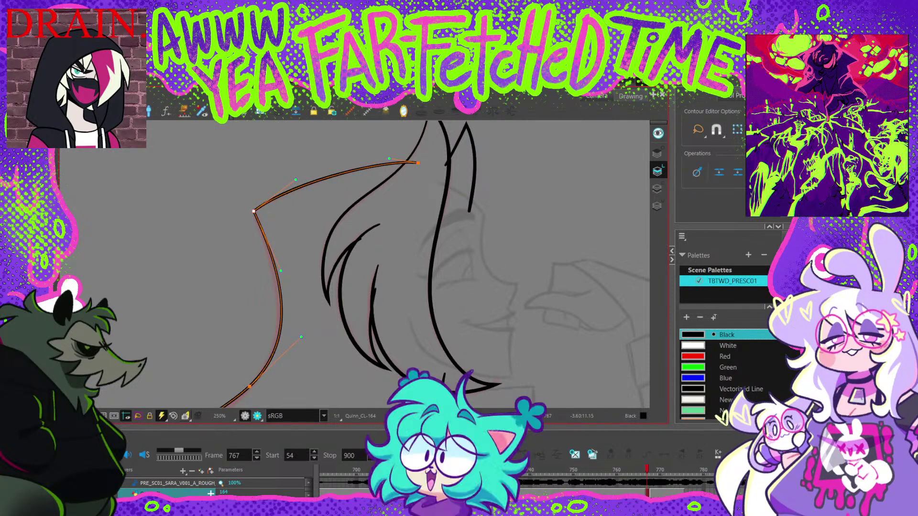
scroll(397, 170, "down", 1)
left_click_drag(397, 191, 422, 145)
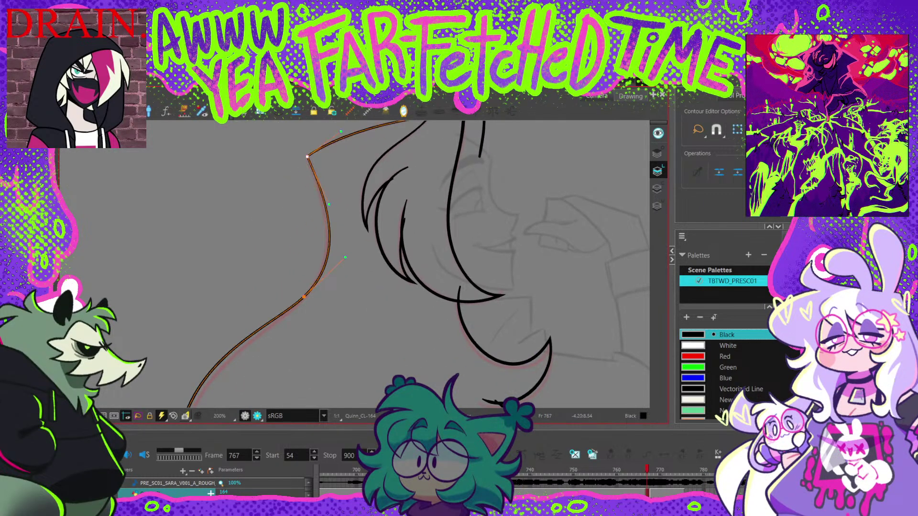
left_click_drag(397, 310, 397, 201)
scroll(382, 177, "down", 2)
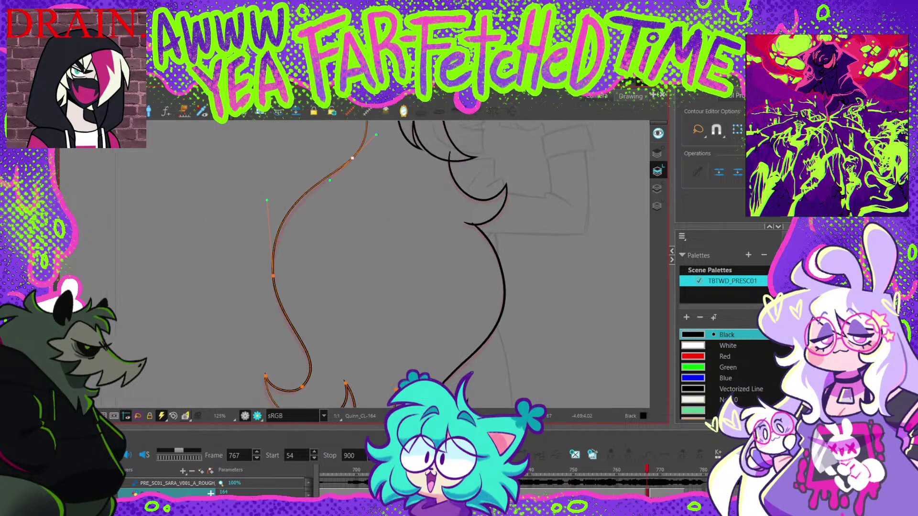
left_click_drag(273, 276, 274, 284)
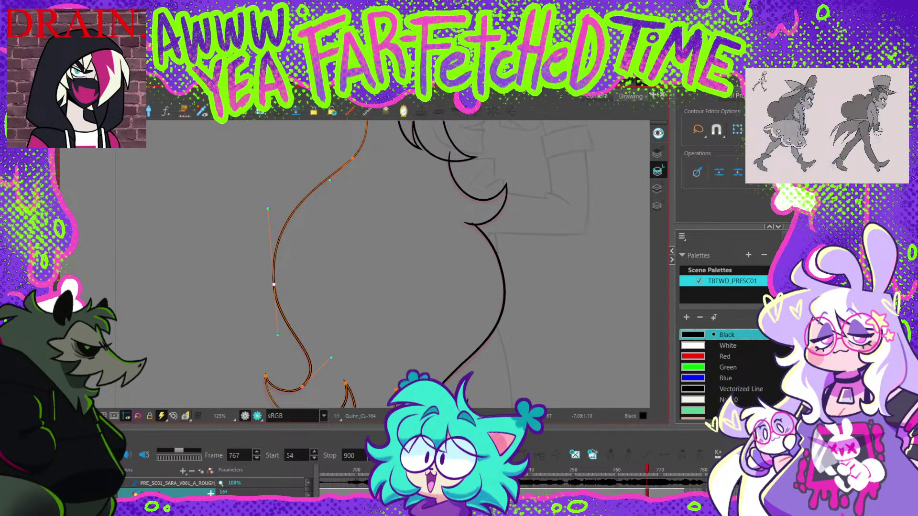
Step: Reshape the bottom locks at the back of the hair, adjusting their tips and lower curve to match the rough
left_click_drag(327, 185, 310, 138)
scroll(259, 321, "up", 2)
left_click_drag(246, 292, 244, 298)
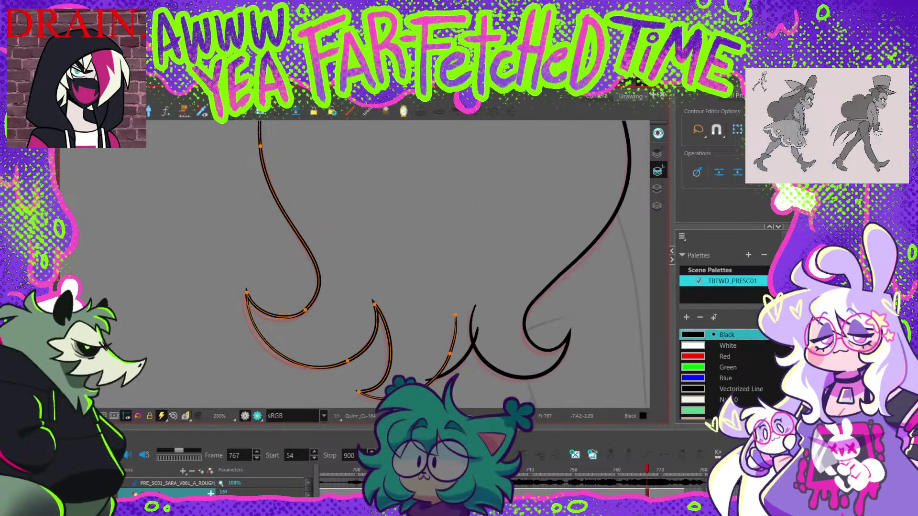
left_click_drag(305, 310, 302, 266)
left_click(316, 312)
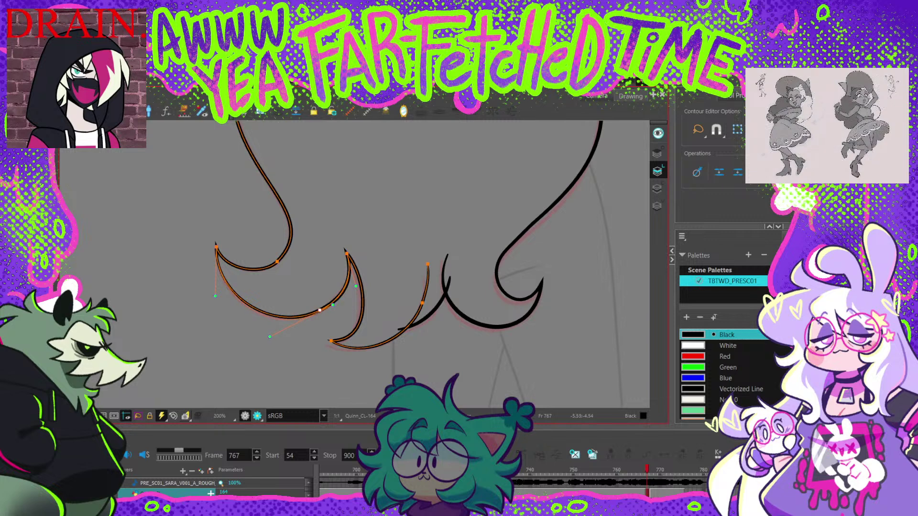
left_click_drag(316, 311, 316, 313)
left_click(347, 253)
left_click_drag(331, 340, 329, 347)
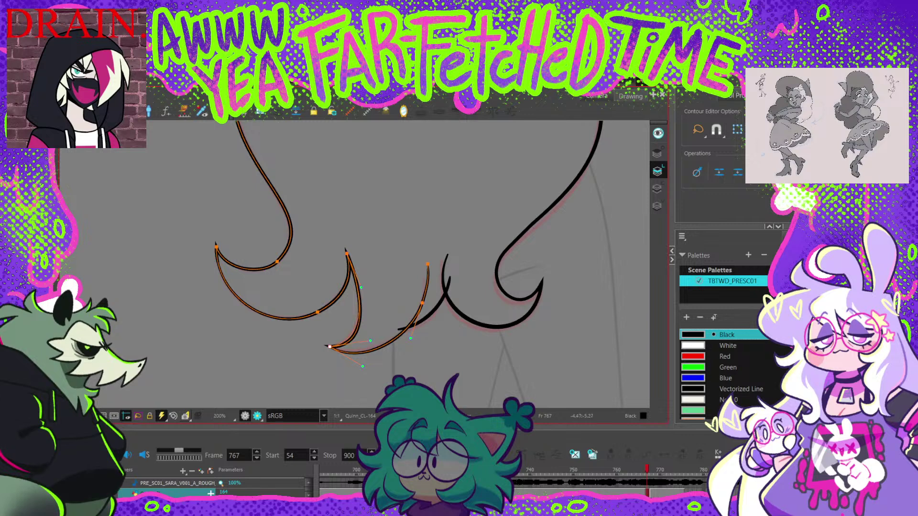
Step: Reshape the inner end of the middle bottom lock, removing its extra point, and shift both ends of the short connecting stroke beside it
mouse_move(427, 264)
left_mouse_down()
mouse_move(361, 269)
mouse_move(361, 287)
left_mouse_up()
left_click(356, 307)
key("Delete")
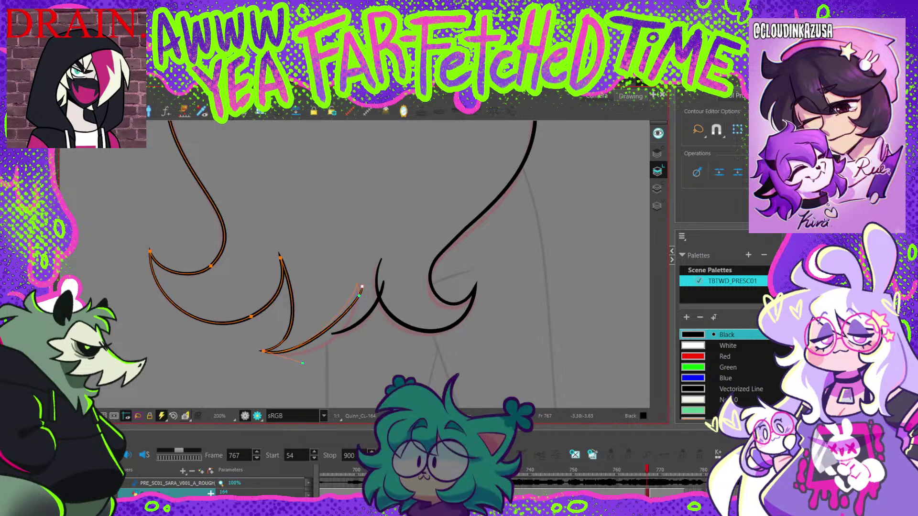
left_click(365, 317)
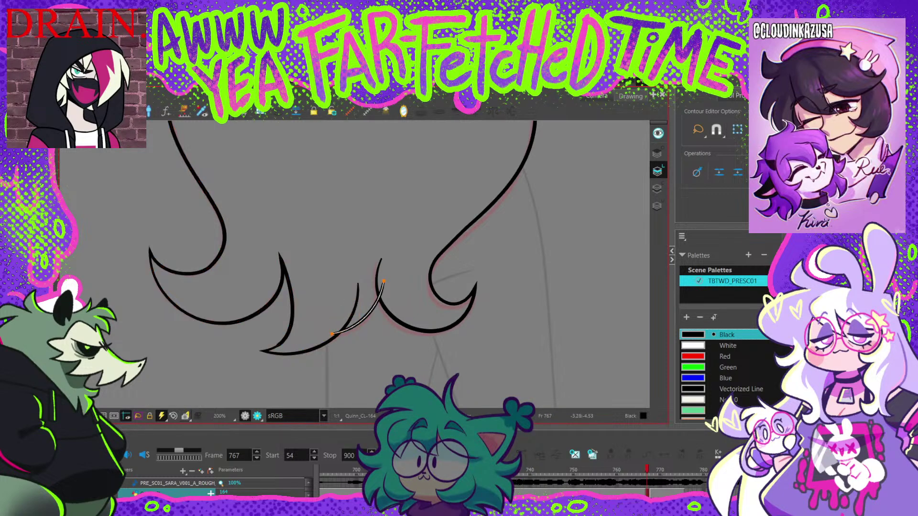
left_click_drag(333, 333, 330, 338)
left_click_drag(383, 281, 379, 290)
left_click(378, 277)
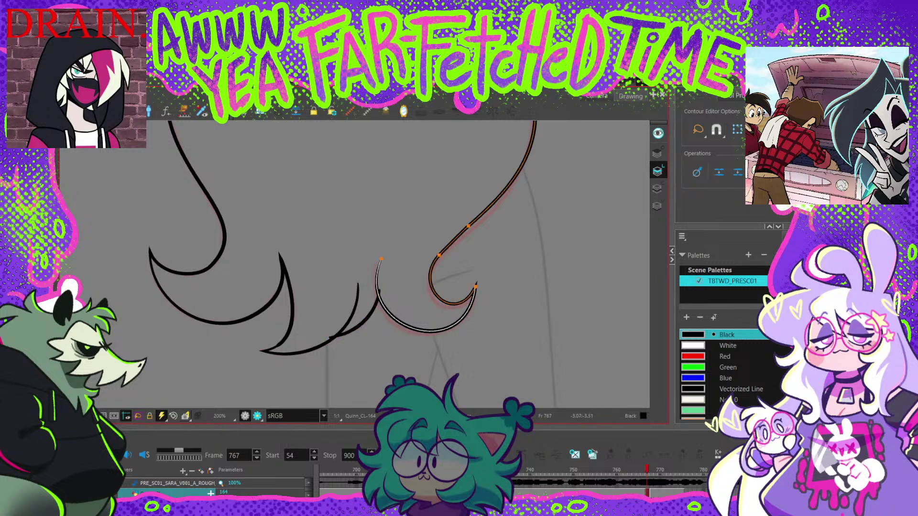
Step: Reshape the front bottom curl, adjusting its inner end, upturned tip and lower curve
mouse_move(381, 258)
left_mouse_down()
mouse_move(377, 268)
mouse_move(330, 269)
left_mouse_up()
left_click_drag(296, 335, 307, 351)
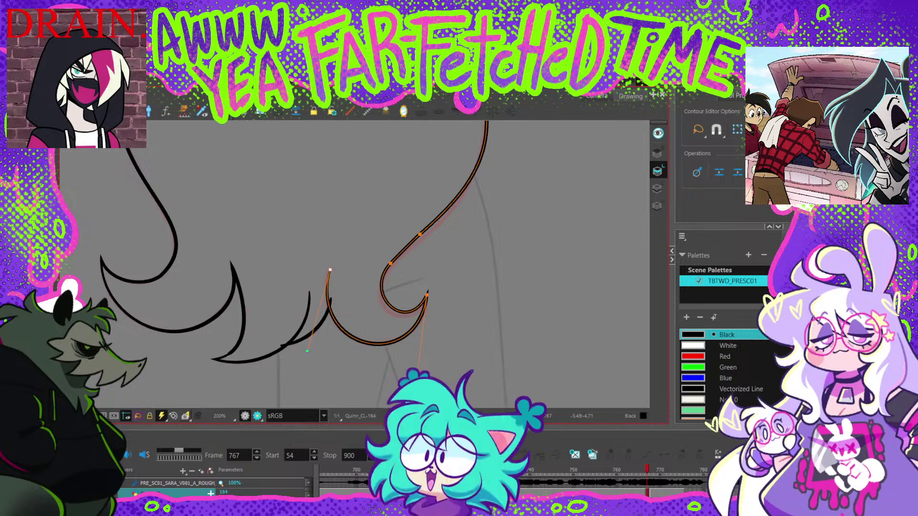
left_click(427, 295)
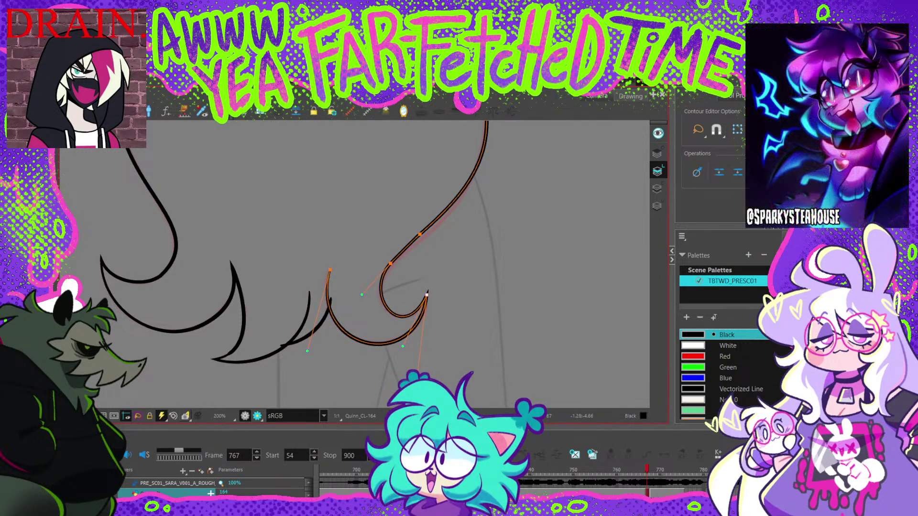
mouse_move(427, 295)
left_mouse_down()
mouse_move(436, 312)
mouse_move(427, 296)
left_mouse_up()
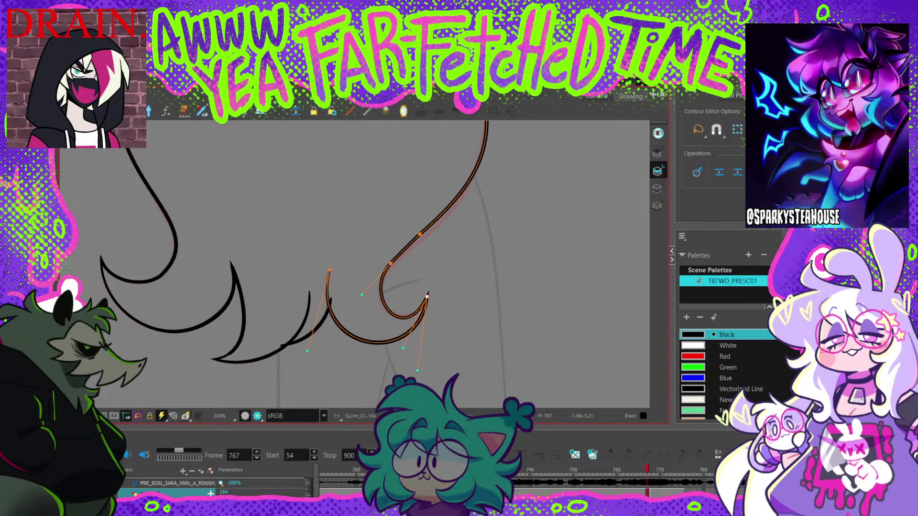
left_click_drag(397, 341, 404, 342)
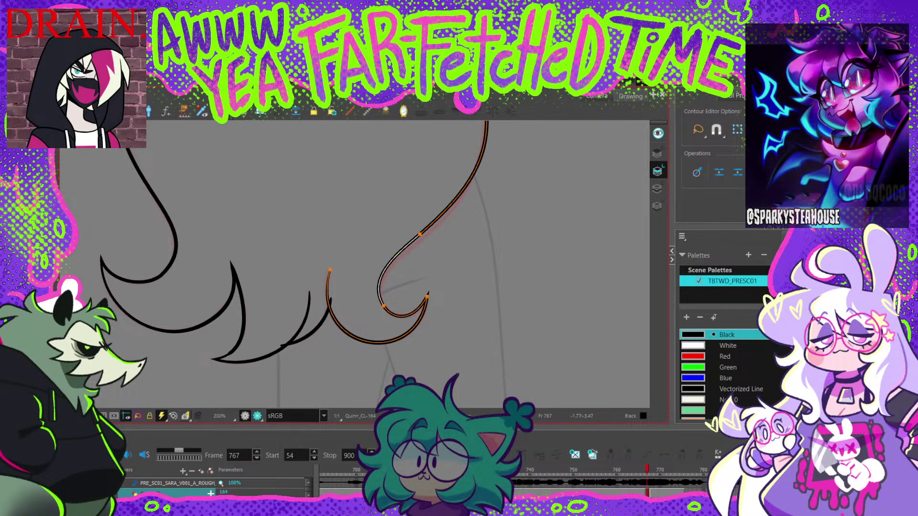
Step: Smooth the front hair outline where it runs down into the bottom curl, fitting it to the rough
left_click_drag(420, 234, 374, 303)
left_click(375, 300)
key("Escape")
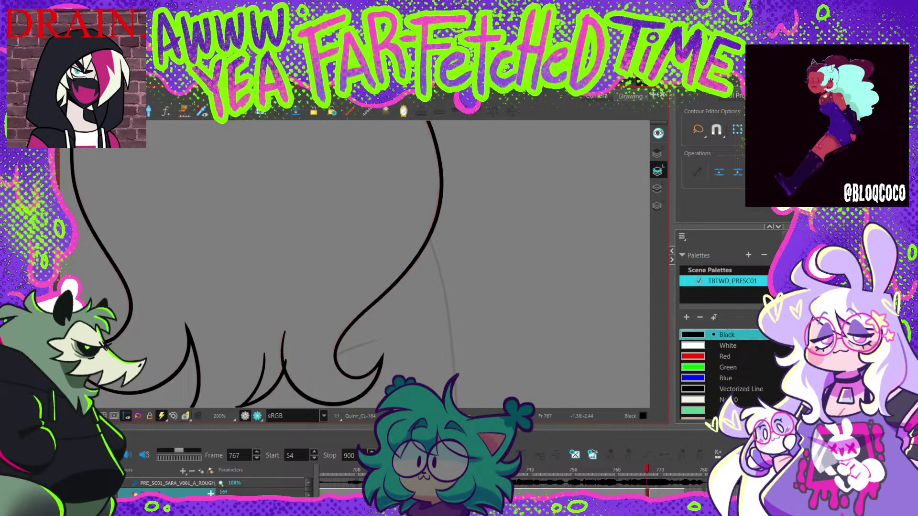
left_click(339, 367)
left_click_drag(325, 346, 325, 342)
key("Escape")
scroll(359, 306, "down", 2)
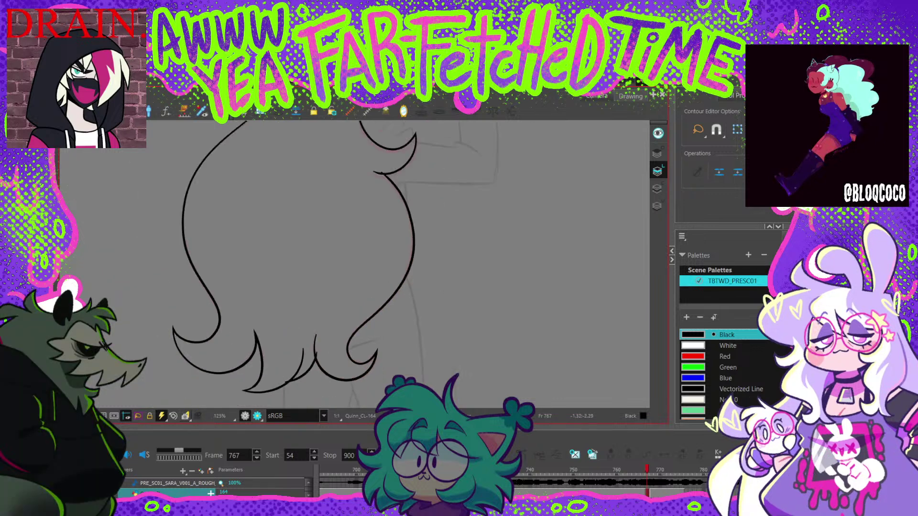
Step: Adjust the upper part and widest point of the front hair outline below the shoulder lock
left_click_drag(401, 184, 402, 251)
scroll(401, 251, "up", 1)
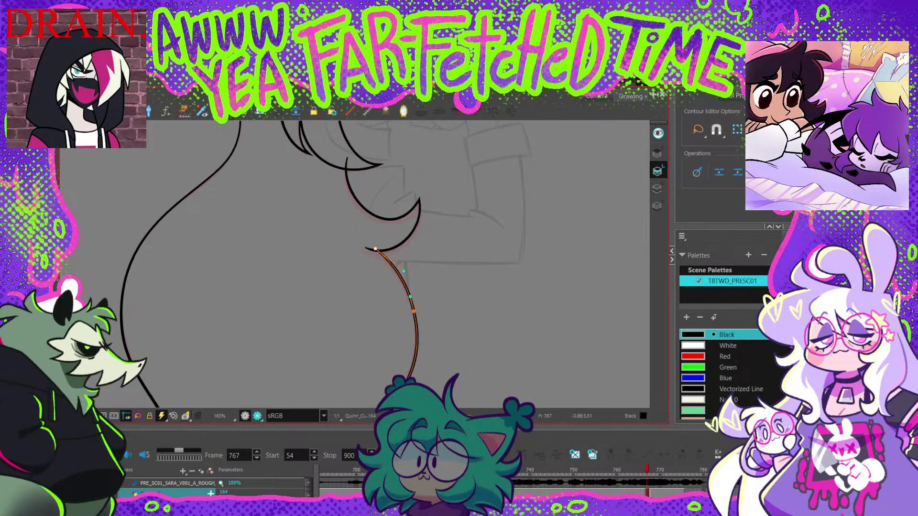
left_click_drag(414, 311, 387, 237)
left_click(388, 240)
left_click_drag(378, 179, 383, 243)
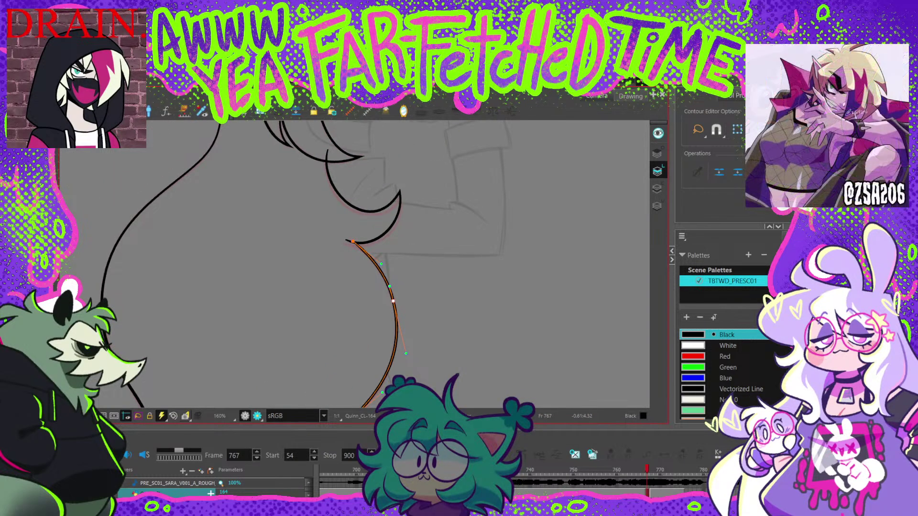
Step: Reshape the shoulder lock by adjusting its inner end, pointed tip, upper end and lower curve
left_click(371, 241)
left_click_drag(346, 240, 344, 242)
left_click_drag(400, 191, 405, 199)
left_click_drag(375, 243, 374, 243)
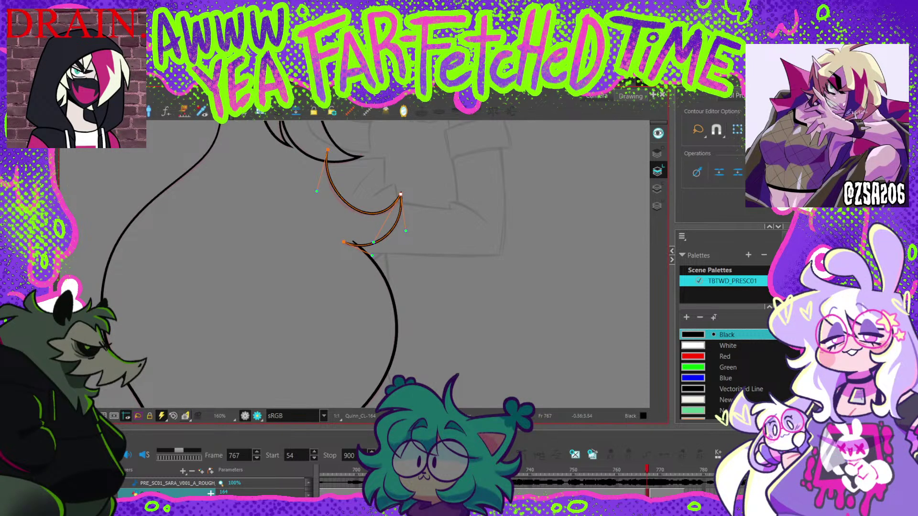
left_click_drag(326, 153, 327, 154)
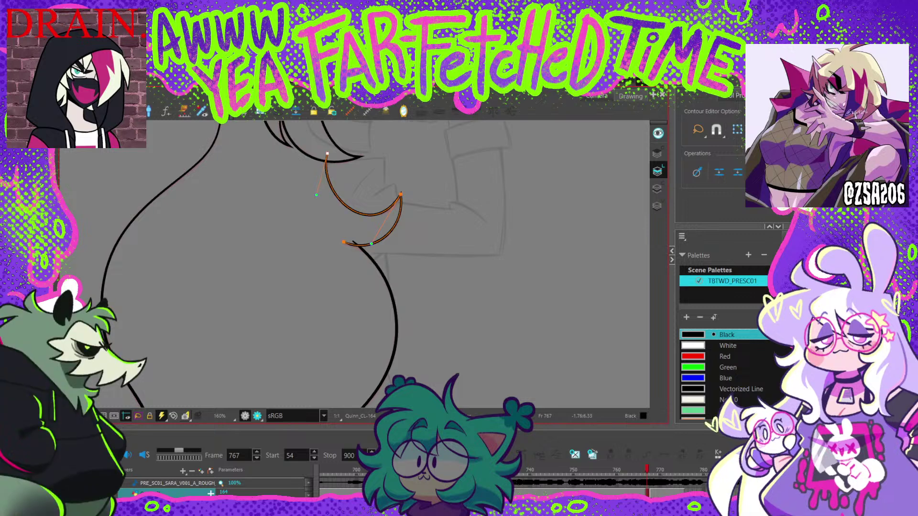
left_click_drag(372, 244, 377, 245)
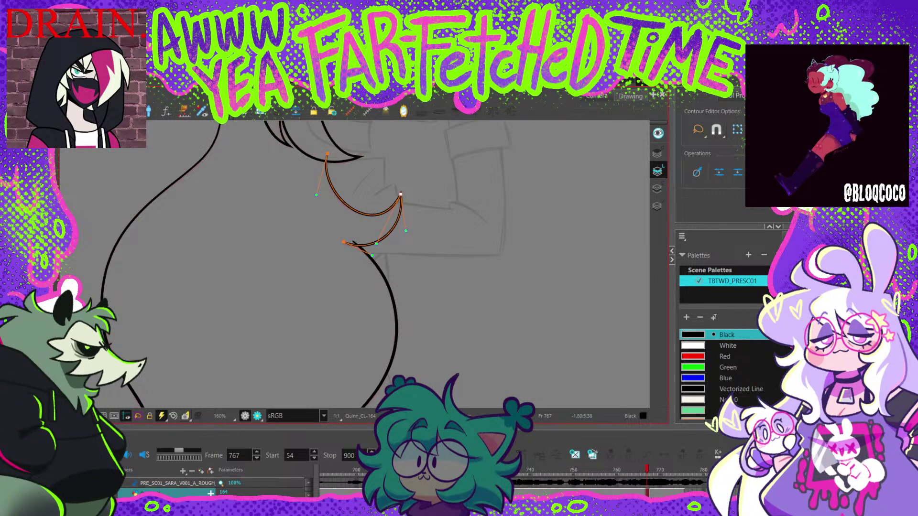
left_click(373, 182)
Step: View the whole hair drawing and flip through the frames around 767 to check the motion against neighbouring drawings
key("2")
key("2")
left_click_drag(398, 192, 399, 273)
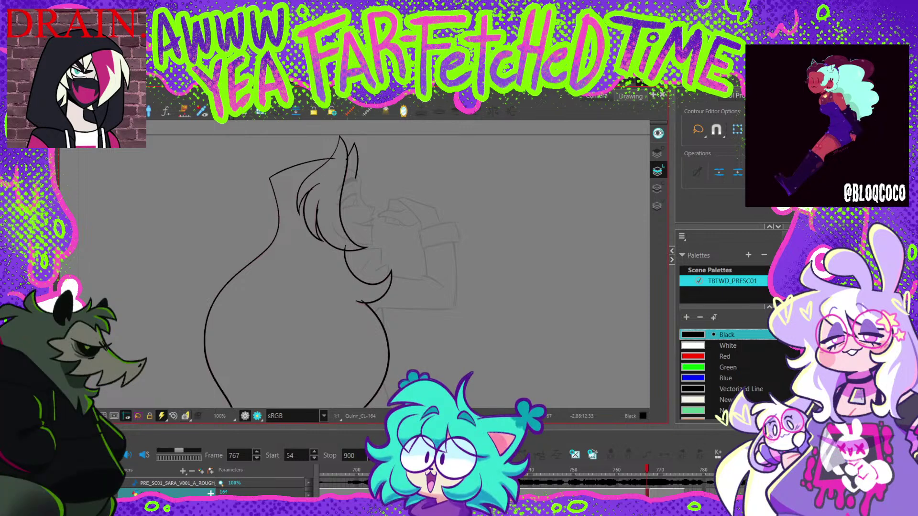
key(".")
key(".")
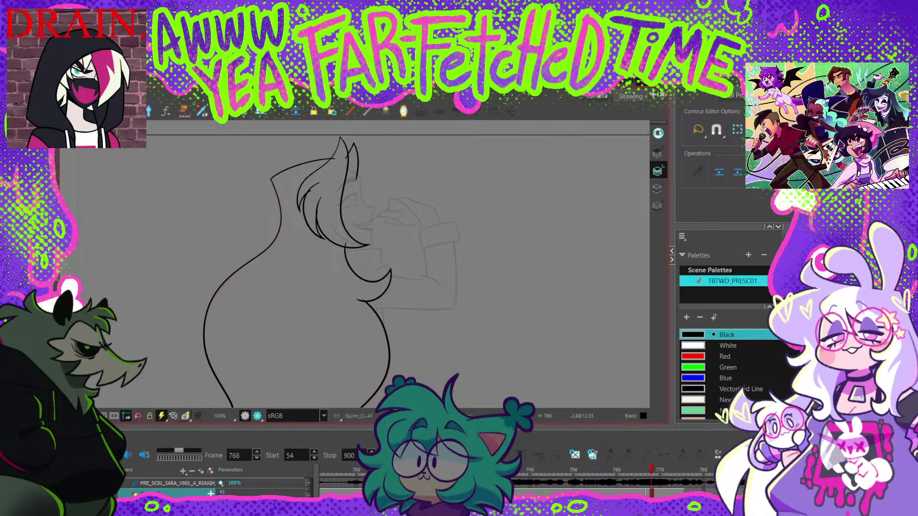
key("comma")
key("comma")
key("comma")
key("comma")
key("comma")
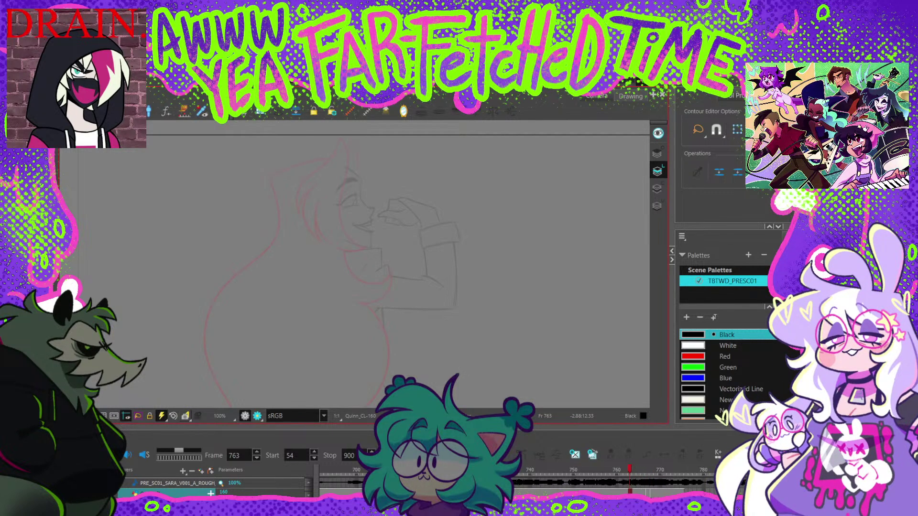
Step: Clear the clean-up layer's drawing exposure on frames 762 and 761
key("period")
key("period")
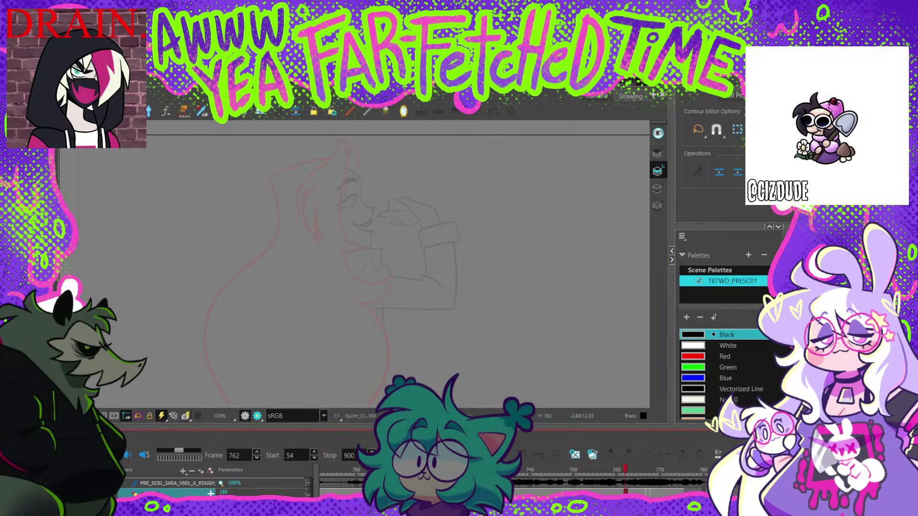
key("Delete")
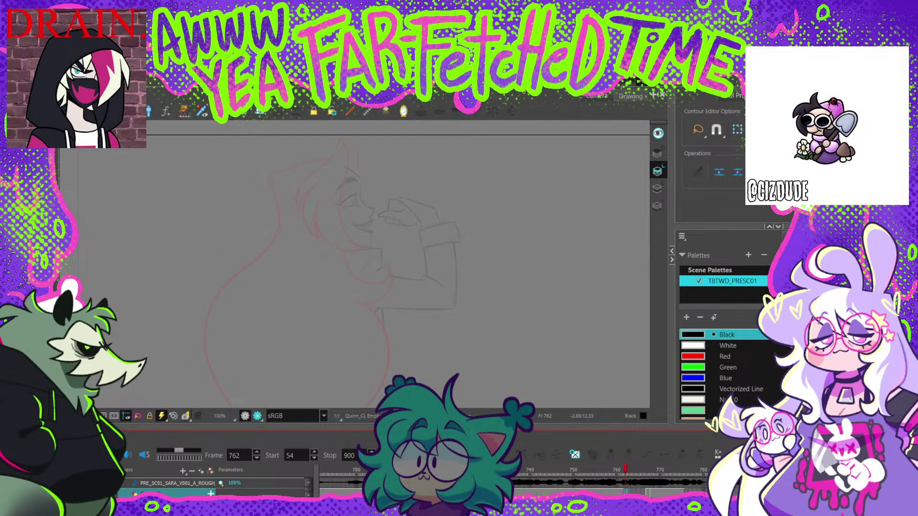
key("f")
key("Delete")
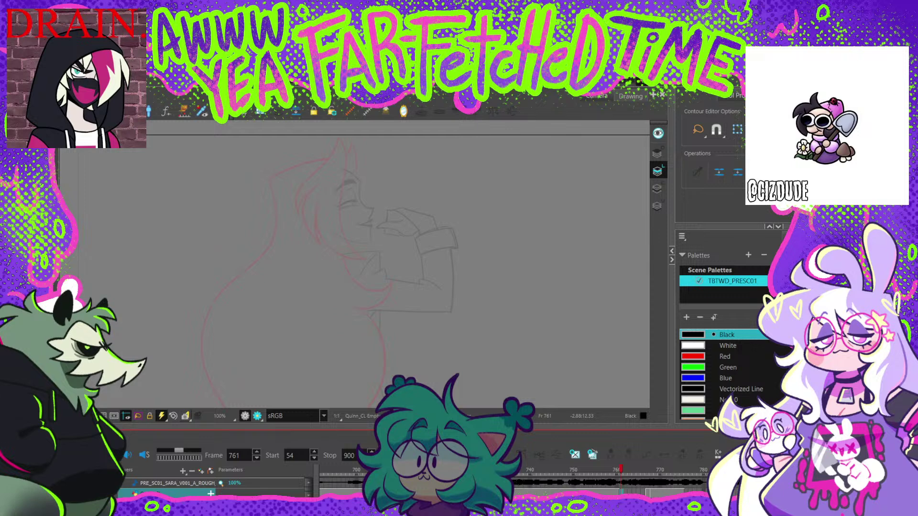
Step: Copy the complete cleaned-up hair drawing from frame 767
key("g")
key("alt+s")
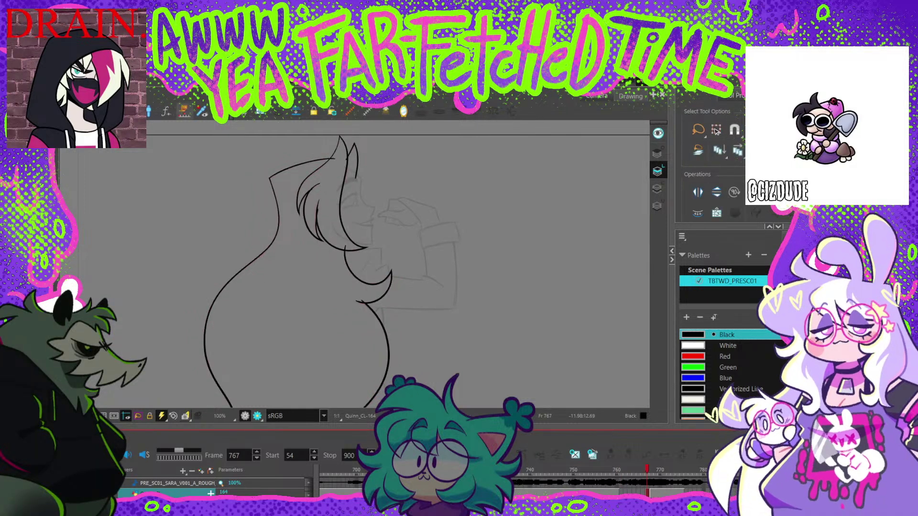
key("1")
key("1")
left_click_drag(518, 230, 512, 215)
left_click_drag(379, 376, 416, 287)
key("Escape")
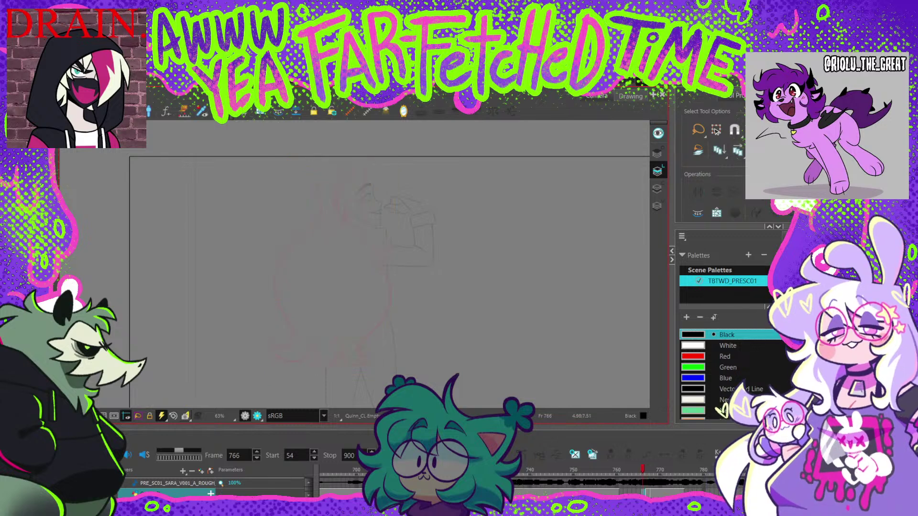
Step: Try pasting the copied hair onto frame 762, and undo the paste
key("comma")
key("comma")
key("comma")
key("comma")
key("comma")
key("comma")
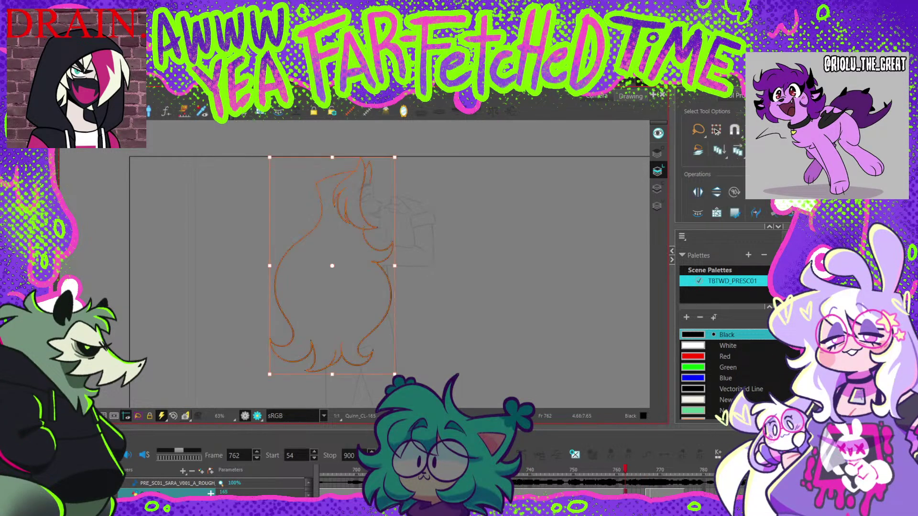
key("ctrl+v")
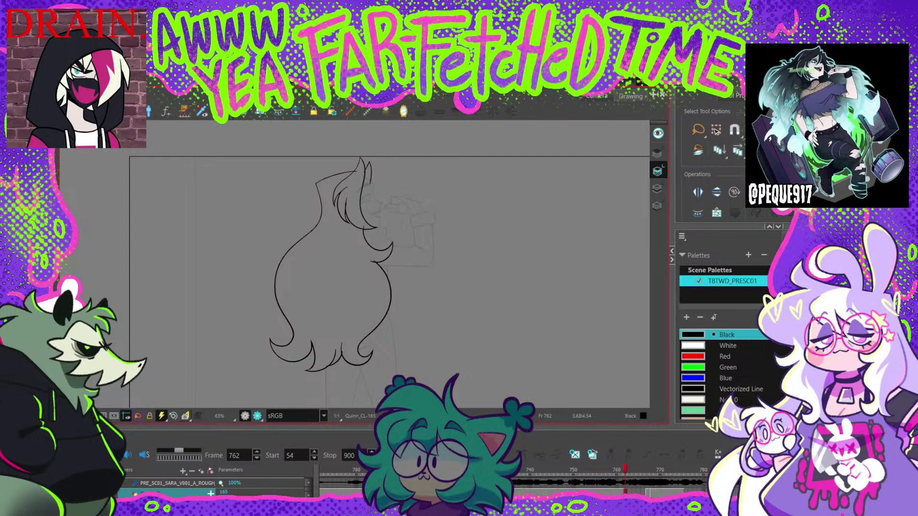
key("ctrl+z")
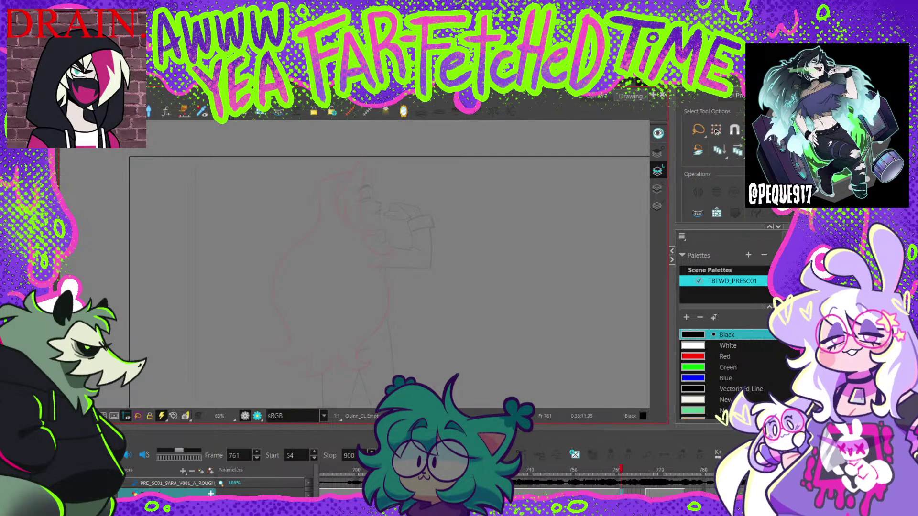
Step: Paste the copied hair on frame 761 and hold the frame 767 hair drawing across frames 762 to 766
key("ctrl+v")
left_click(642, 492)
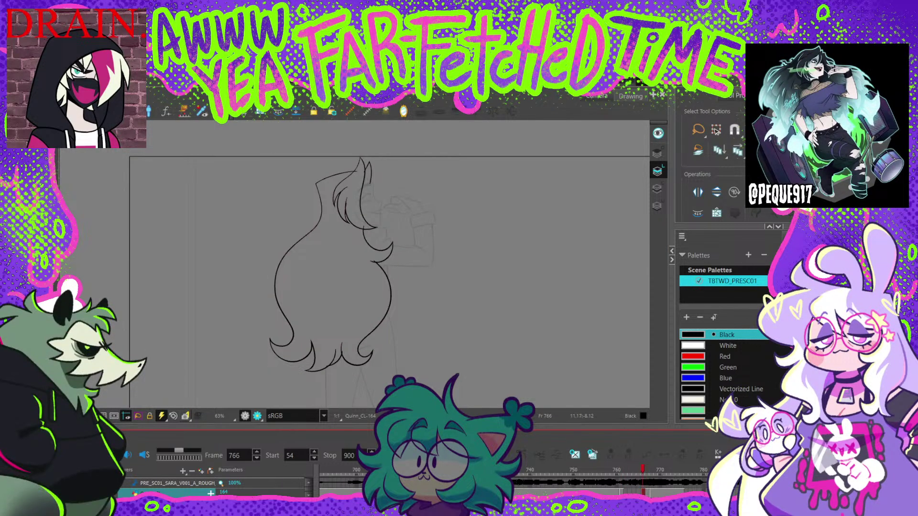
key("comma")
key("comma")
key("period")
key("period")
key("period")
key("period")
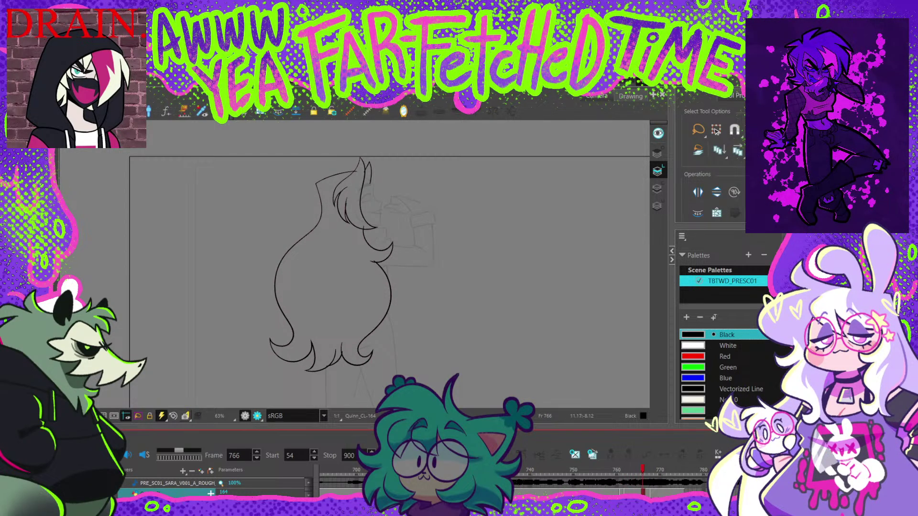
key("comma")
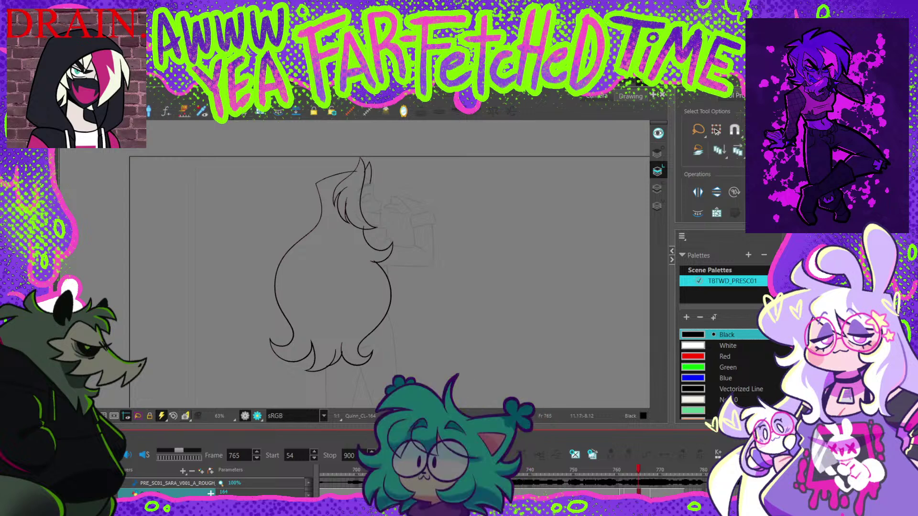
key("comma")
key("comma")
key("comma")
key("comma")
Step: Move the back corner and front end of the crown line to match the rough on frame 761
mouse_move(435, 282)
left_mouse_down()
mouse_move(283, 368)
mouse_move(319, 383)
left_mouse_up()
key("2")
key("2")
key("2")
key("Escape")
left_click_drag(284, 354, 282, 356)
key("1")
mouse_move(418, 197)
left_mouse_down()
mouse_move(398, 294)
mouse_move(376, 150)
left_mouse_up()
key("Escape")
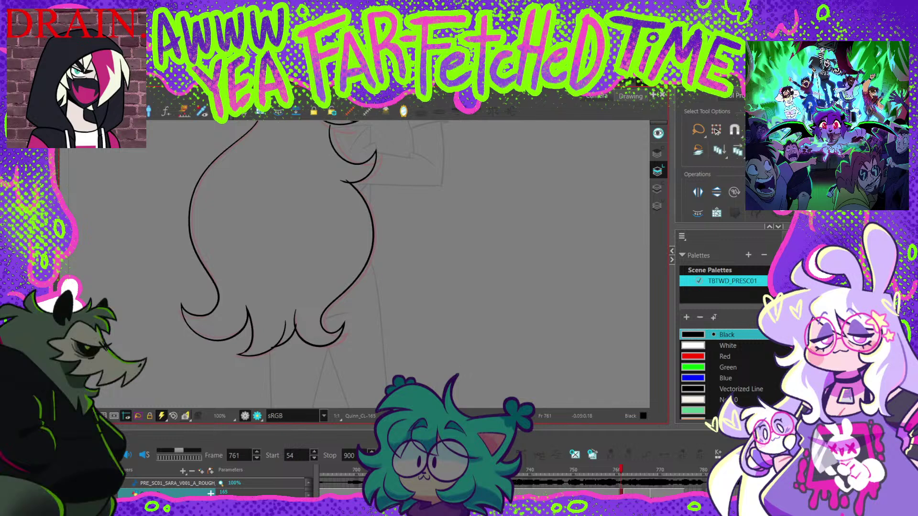
key("alt+q")
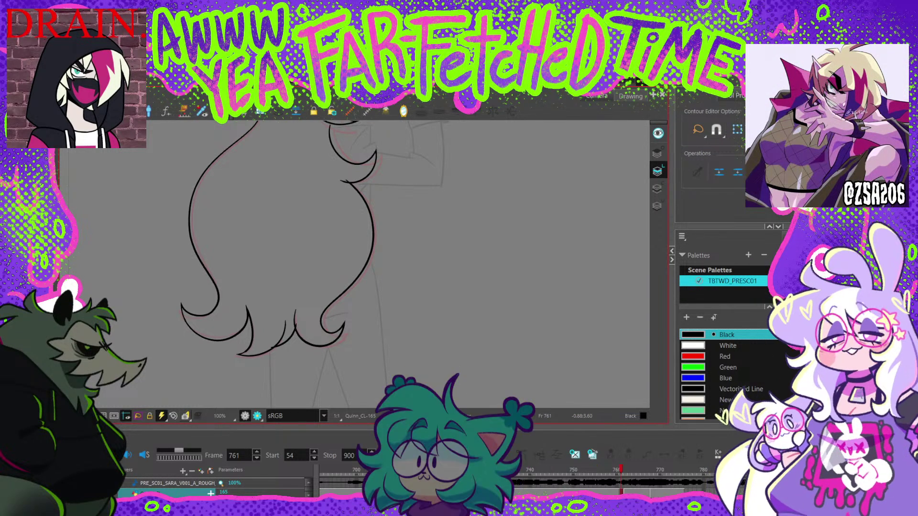
left_click_drag(334, 143, 356, 307)
key("2")
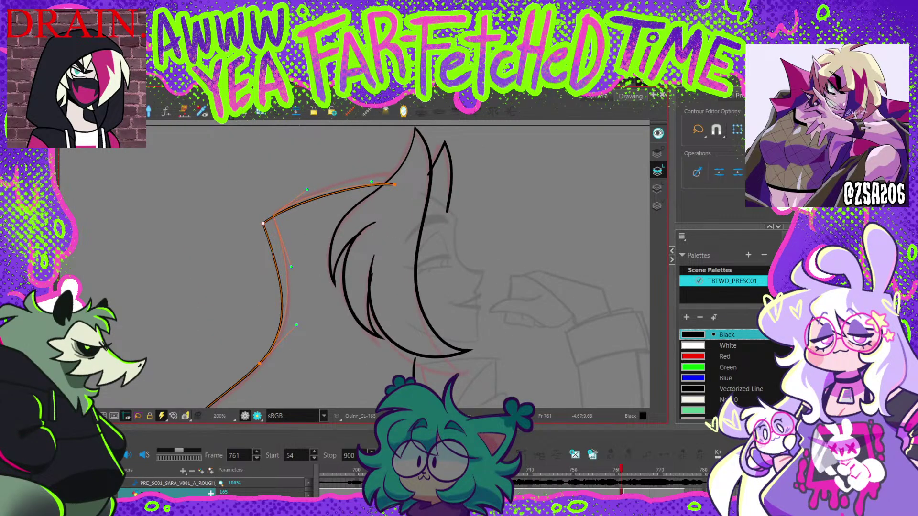
left_click_drag(263, 224, 273, 215)
left_click_drag(394, 184, 378, 168)
key("1")
scroll(381, 169, "up", 1)
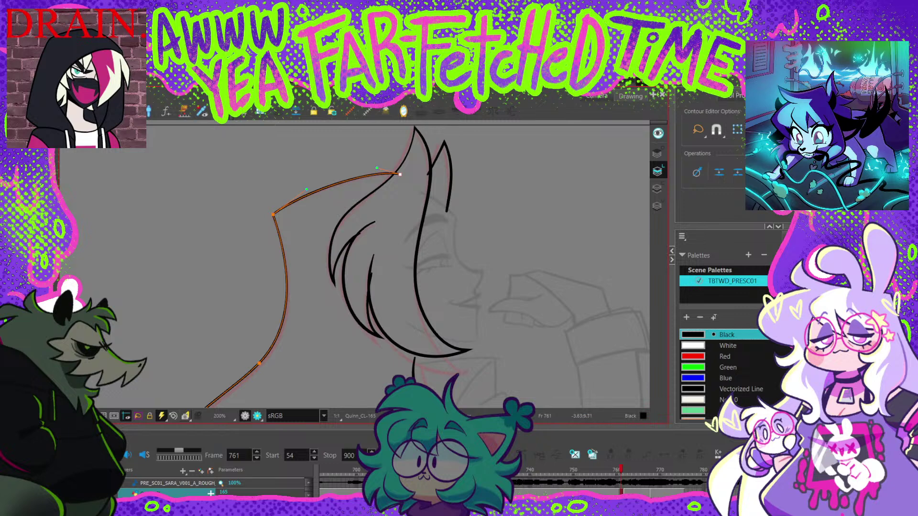
Step: Adjust the back hair outline where it sweeps outward below the neck, following the rough
key("space")
left_click_drag(335, 306, 383, 185)
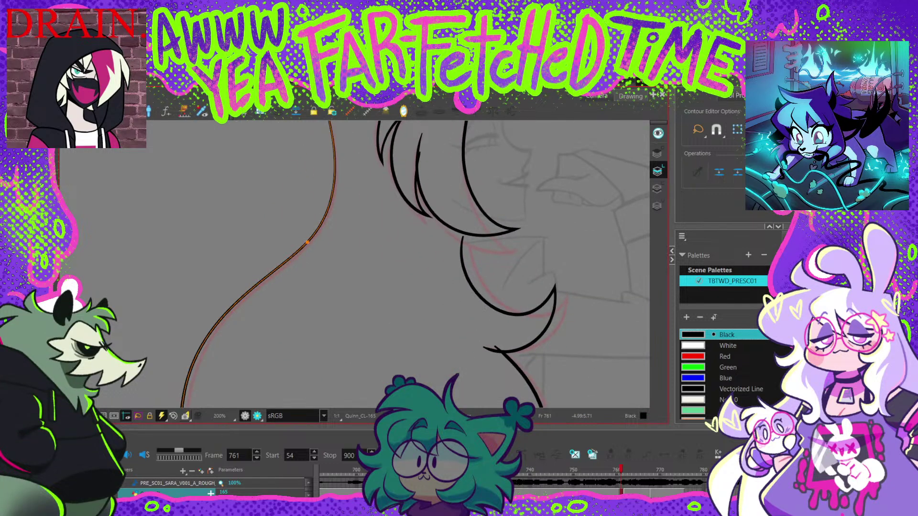
left_click_drag(307, 242, 328, 122)
Step: Reshape the lower back curl by moving its pointed tip and raising its underside curve onto the rough
key("space")
scroll(311, 200, "down", 2)
key("space")
left_click_drag(296, 334, 296, 218)
scroll(297, 218, "up", 2)
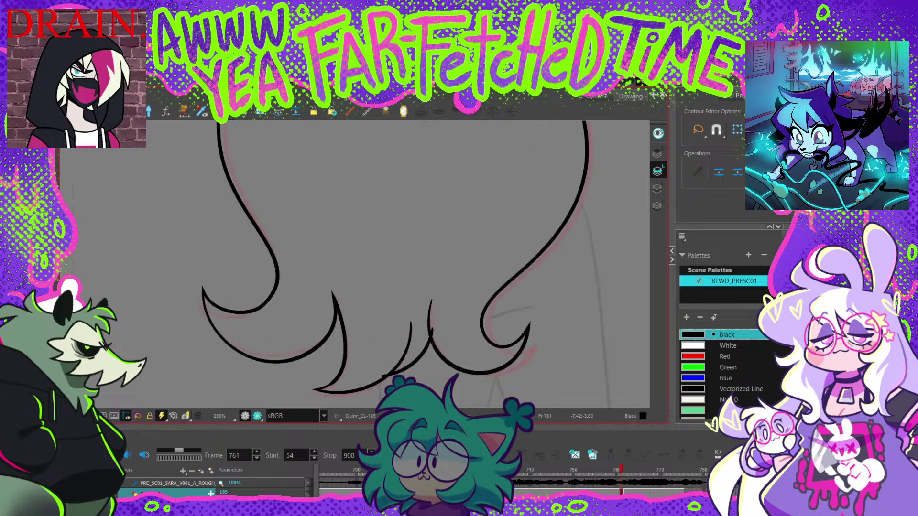
scroll(210, 302, "up", 1)
left_click_drag(200, 286, 194, 299)
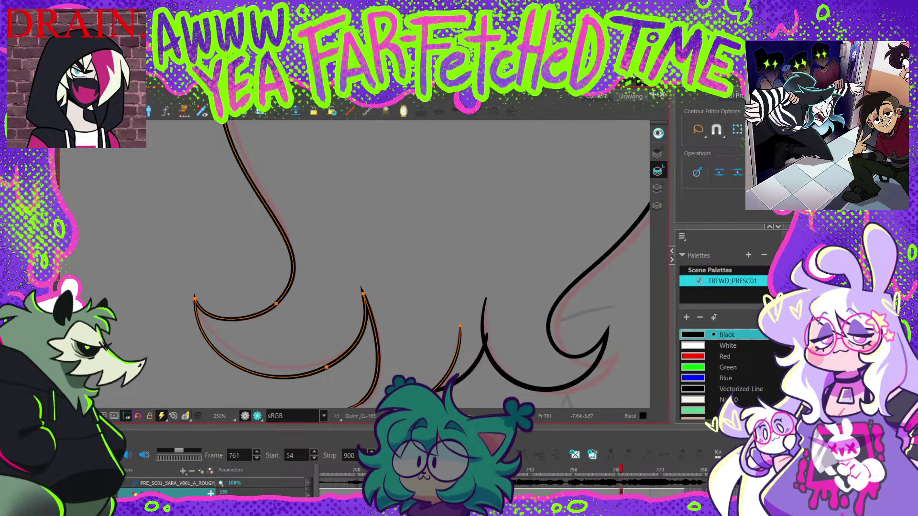
left_click_drag(204, 352, 207, 347)
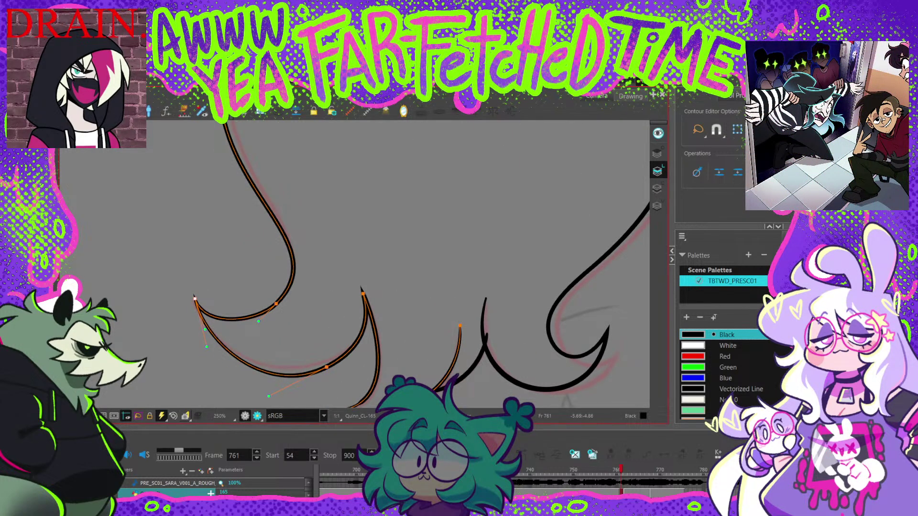
left_click_drag(326, 367, 326, 360)
left_click(344, 326)
left_click_drag(344, 325, 306, 245)
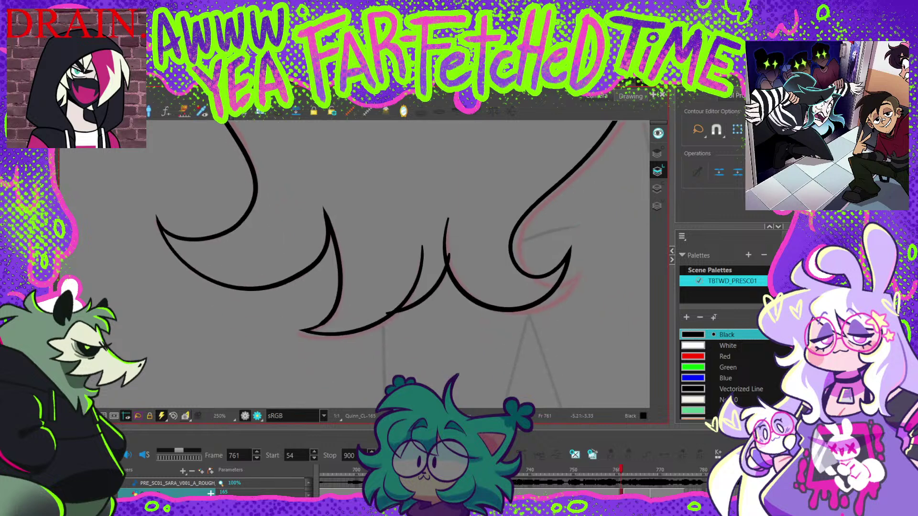
Step: Extend the pointed tip of the middle bottom lock slightly outward to match the rough
left_click(304, 331)
left_click_drag(304, 330, 302, 332)
key("Escape")
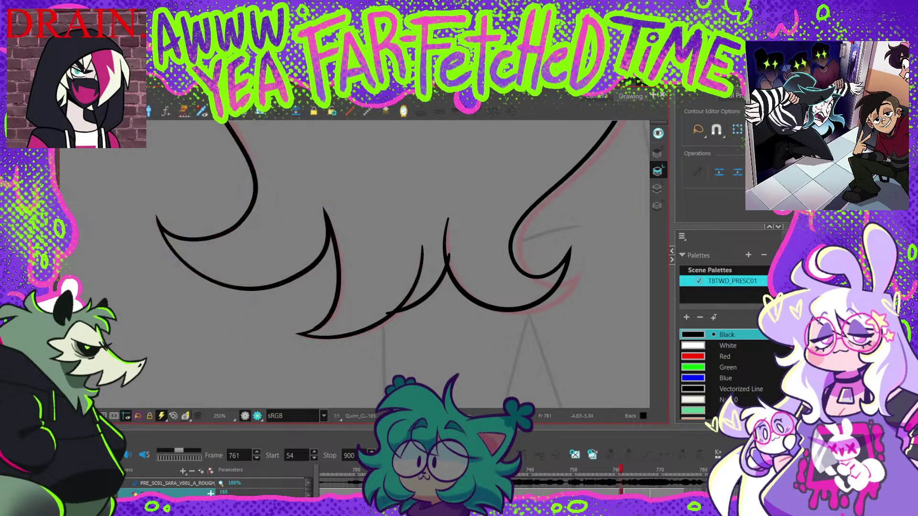
Step: Examine the middle bottom lock and back curl up close on frame 762 for comparison with frame 761
key(".")
key("alt+slash")
key("2")
key("2")
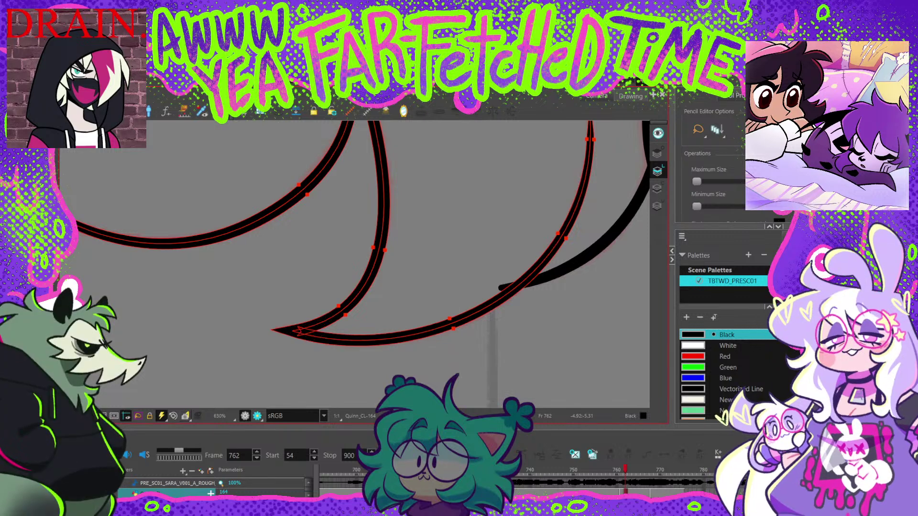
key("1")
scroll(274, 261, "down", 3)
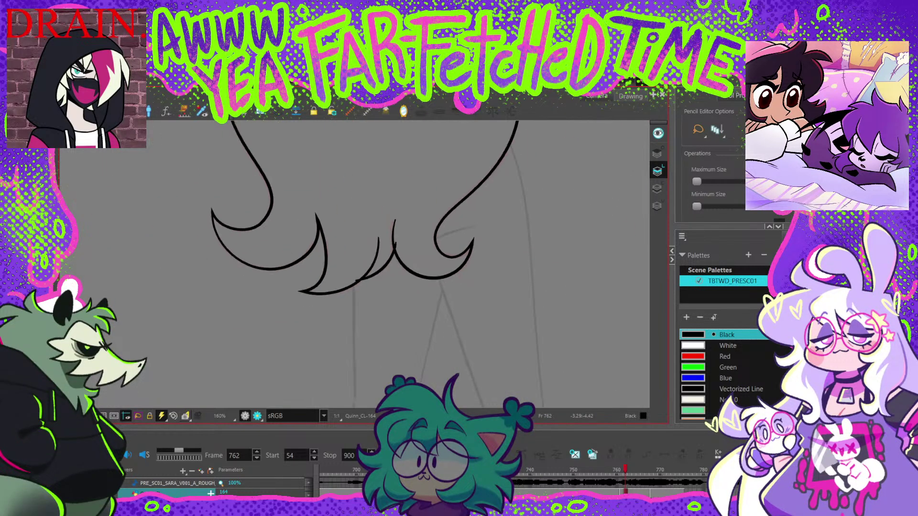
scroll(334, 249, "up", 2)
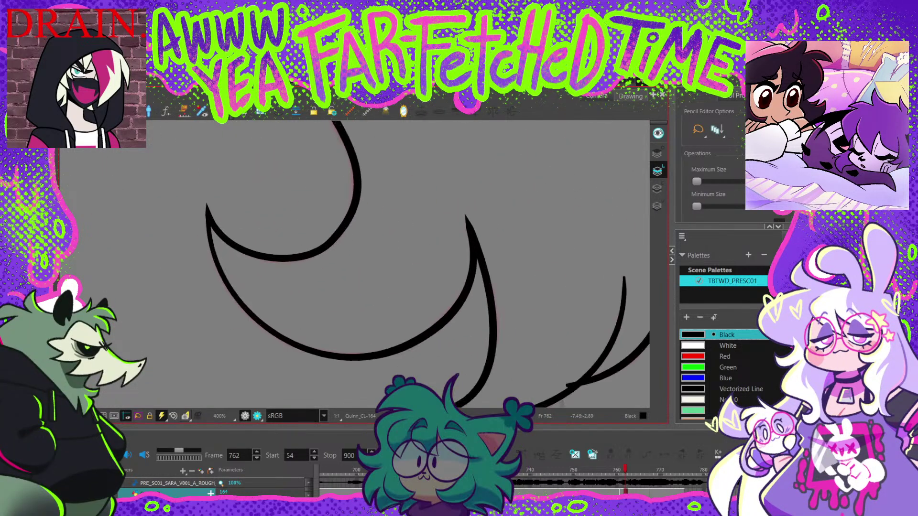
scroll(334, 249, "down", 3)
key("comma")
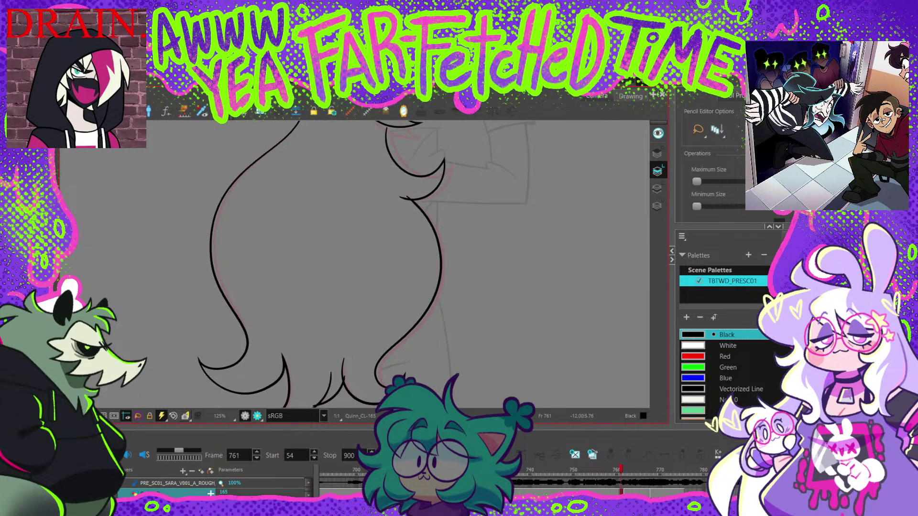
Step: Pull the widest point of the back hair outline slightly inward and down onto the rough on frame 761
key("alt+q")
left_click(211, 250)
left_click_drag(210, 250, 215, 258)
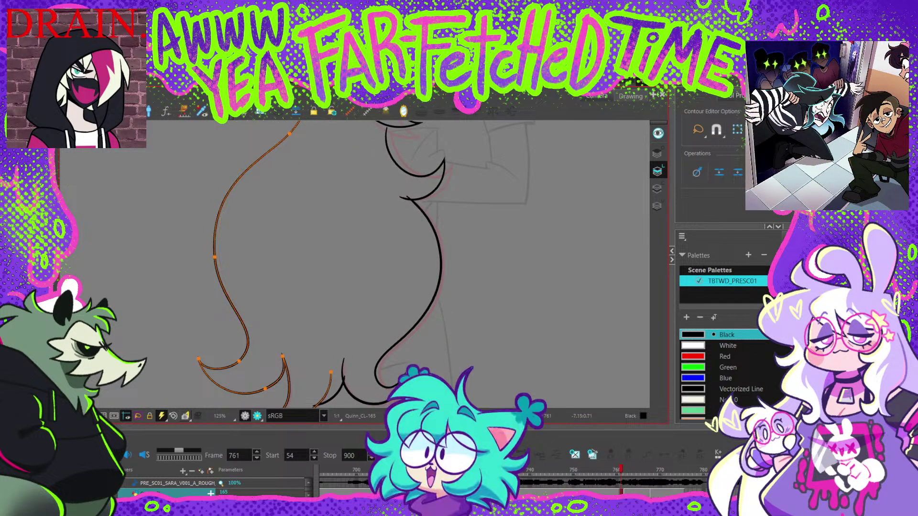
left_click_drag(294, 257, 276, 216)
scroll(271, 348, "up", 2)
left_click(259, 294)
left_click_drag(260, 294, 241, 247)
left_click(222, 343)
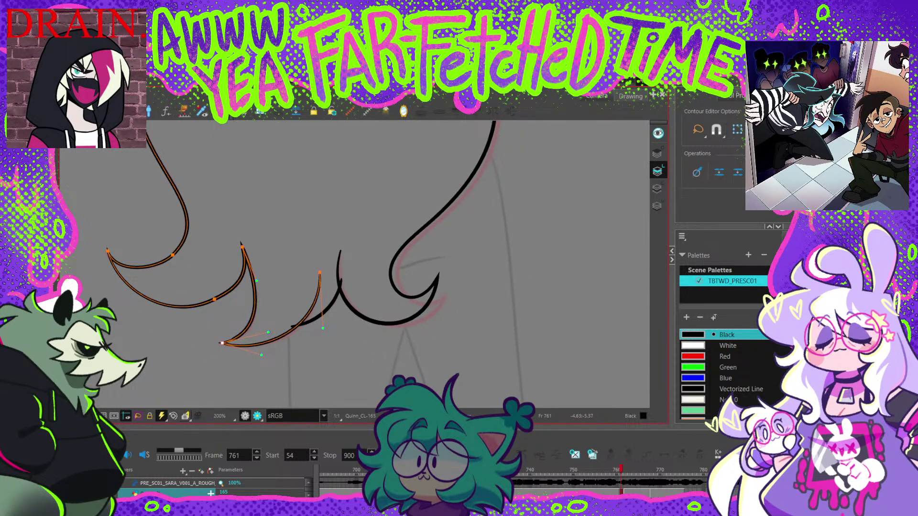
key("Escape")
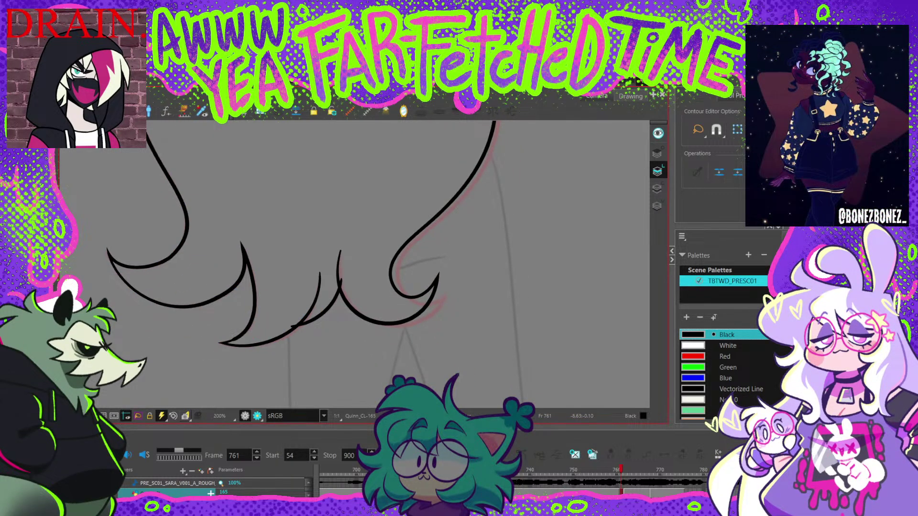
Step: Fine-tune the line at the pointed tip of the middle bottom lock
key("alt+w")
key("2")
left_click(236, 341)
left_click_drag(233, 341, 230, 344)
key("Escape")
Step: Adjust the inner curve of the middle bottom lock to sit closer to the rough line
key("1")
mouse_move(335, 268)
left_mouse_down()
mouse_move(304, 247)
mouse_move(321, 245)
mouse_move(305, 246)
left_mouse_up()
key("alt+q")
key("2")
left_click(310, 230)
key("Escape")
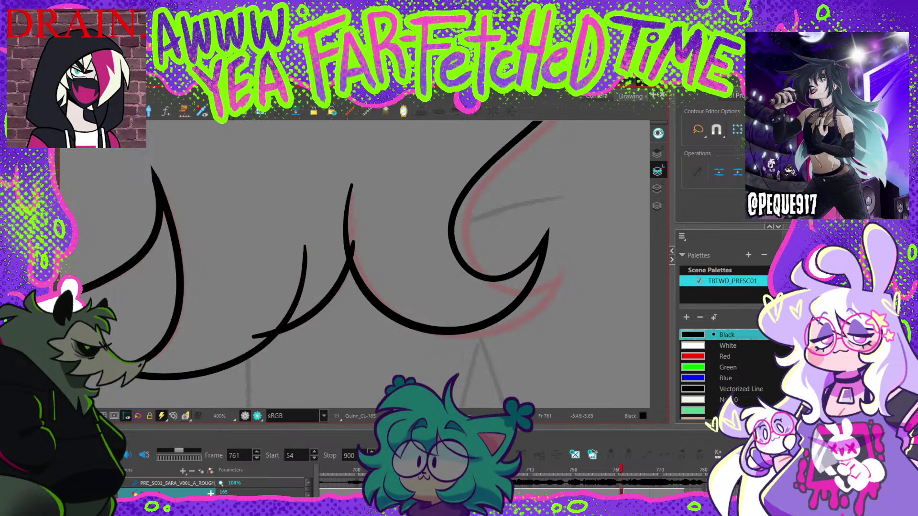
scroll(331, 353, "down", 1)
left_click(191, 213)
left_click(215, 261)
left_click(206, 265)
left_click_drag(206, 266, 209, 266)
left_click(231, 248)
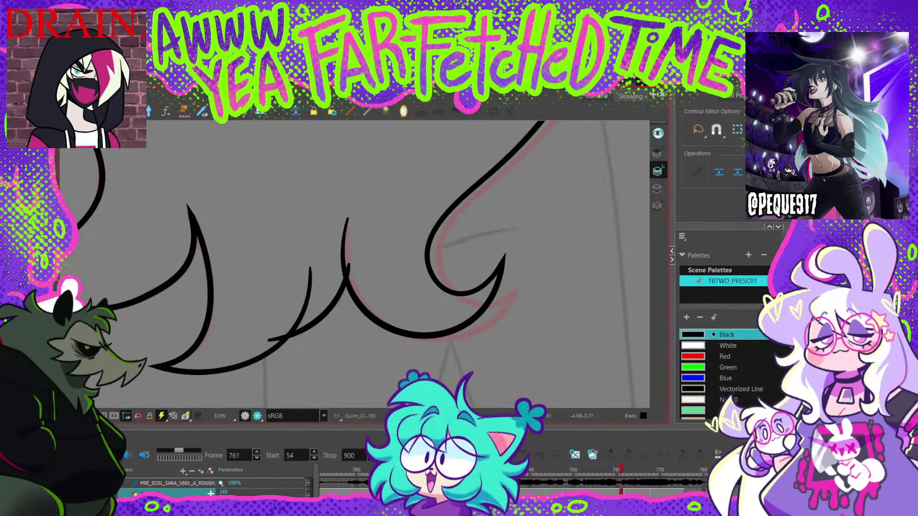
Step: Lower the inner upper end of the front bottom lock and adjust the curve below it
left_click_drag(335, 287, 288, 291)
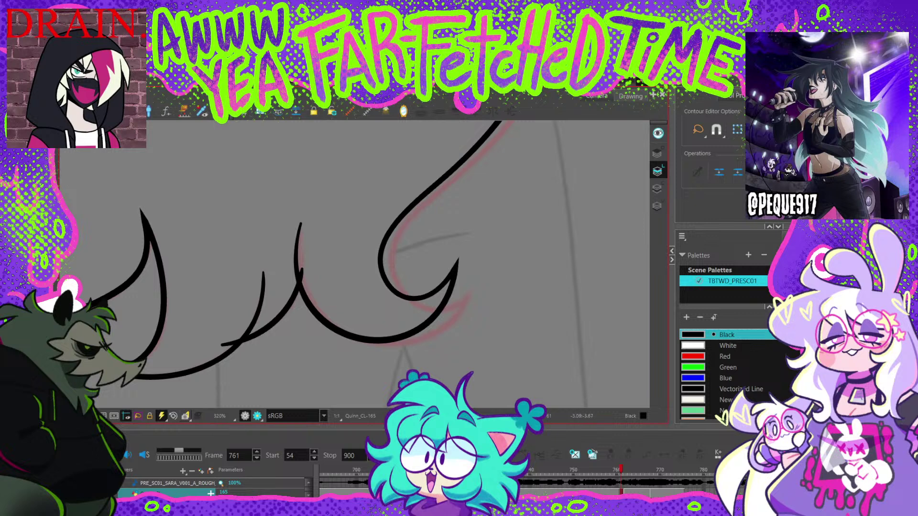
mouse_move(301, 224)
left_mouse_down()
mouse_move(315, 224)
mouse_move(301, 233)
left_mouse_up()
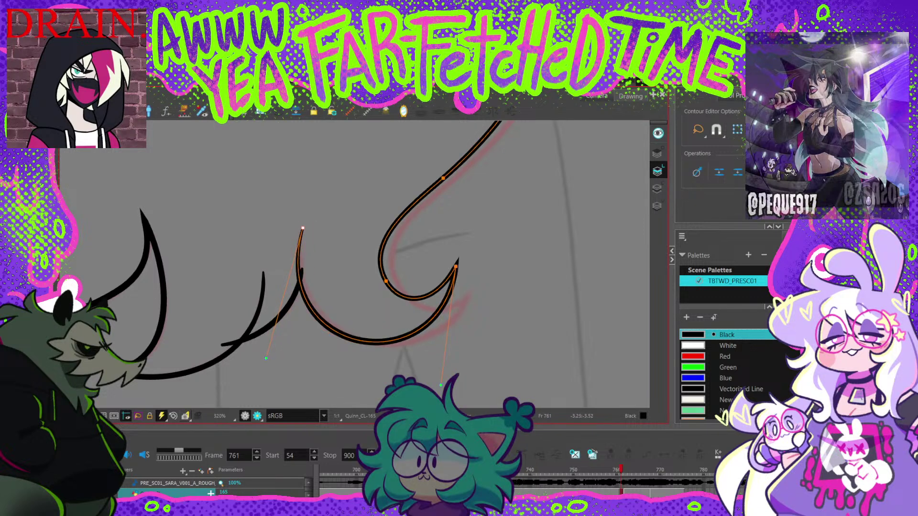
left_click_drag(271, 361, 280, 347)
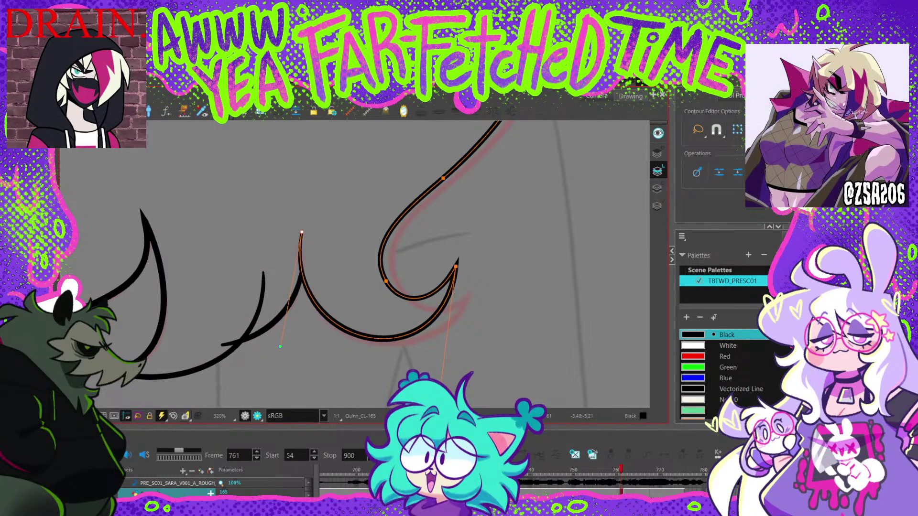
Step: Reshape the front bottom curl by moving its pointed tip down and shifting its inner bend onto the rough
left_click_drag(380, 311, 325, 304)
left_click_drag(402, 259, 414, 286)
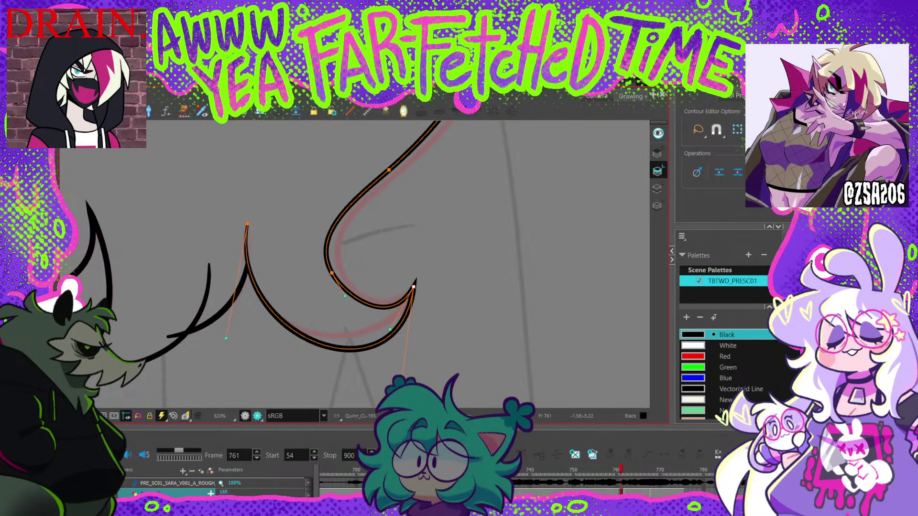
left_click_drag(390, 329, 381, 315)
left_click_drag(332, 272, 340, 272)
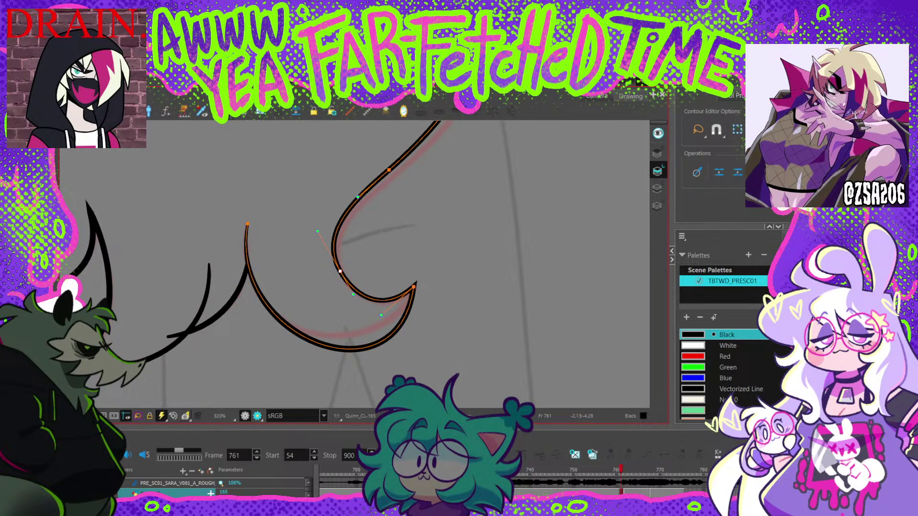
left_click_drag(319, 231, 311, 287)
Step: Shift the front hair outline above the bottom curl outward to follow the rough
key("space")
left_click_drag(369, 233, 376, 241)
scroll(375, 242, "down", 2)
key("space")
left_click_drag(358, 334, 339, 166)
left_click(374, 268)
left_click_drag(371, 237, 377, 240)
key("Escape")
key("2")
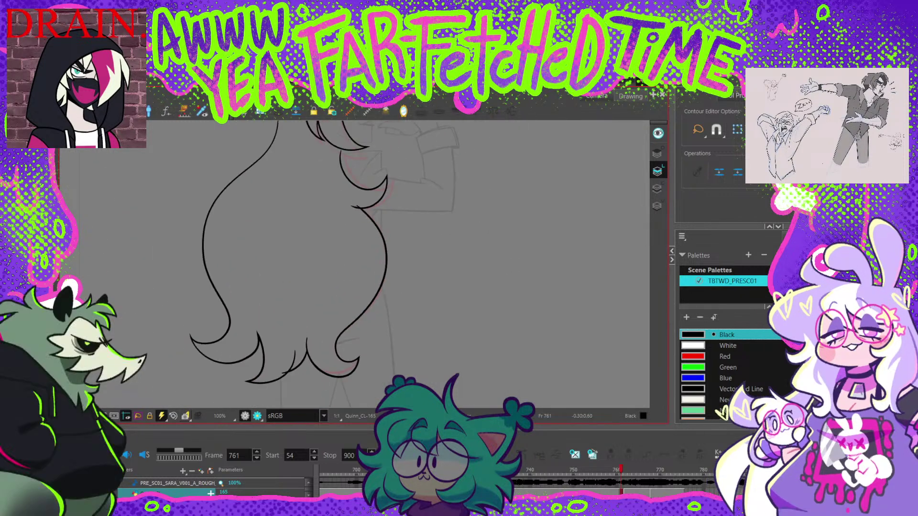
Step: Refine the underside curve of the front bottom curl so it follows the rough
key("space")
left_click_drag(383, 201, 382, 173)
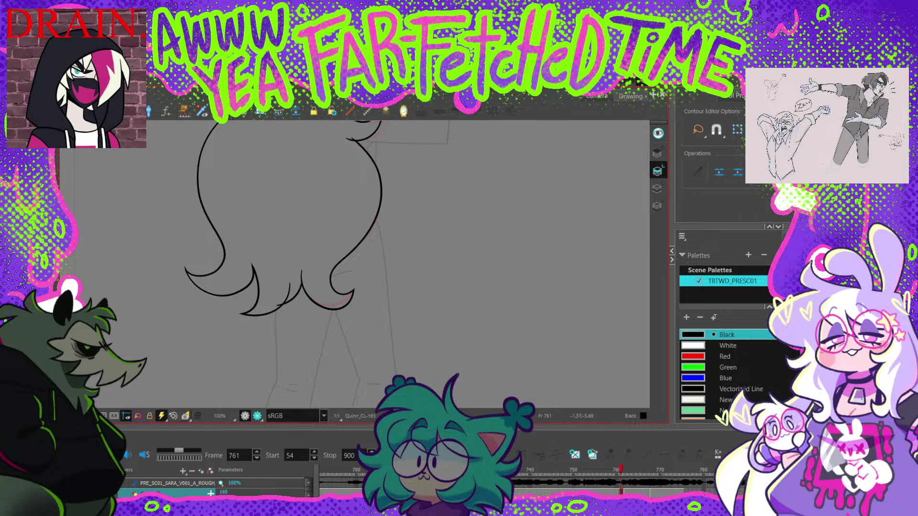
scroll(356, 287, "up", 4)
left_click(355, 286)
left_click_drag(316, 321, 316, 321)
left_click(358, 319)
scroll(358, 320, "down", 2)
left_click_drag(357, 255, 337, 324)
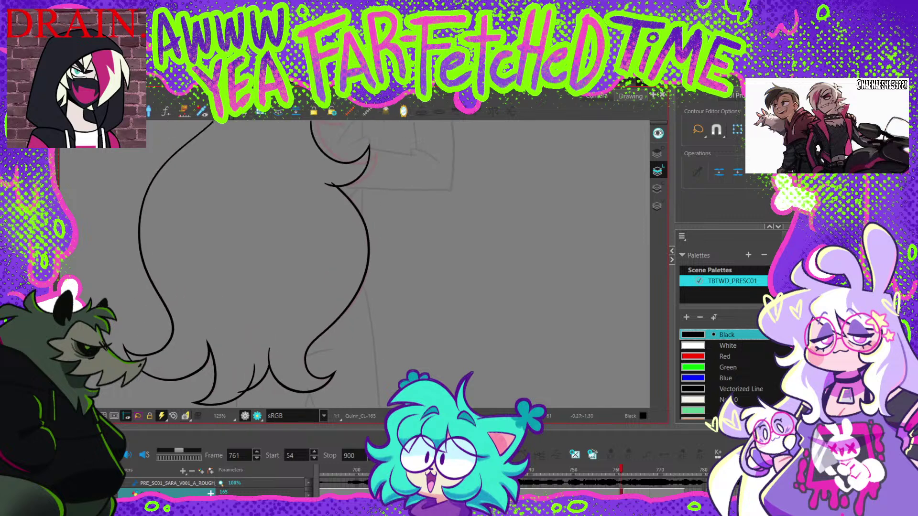
Step: Add a control point on the large front hair outline and adjust its upper end beneath the front curl
left_click(360, 293)
scroll(359, 294, "up", 3)
left_click(356, 295, "ctrl")
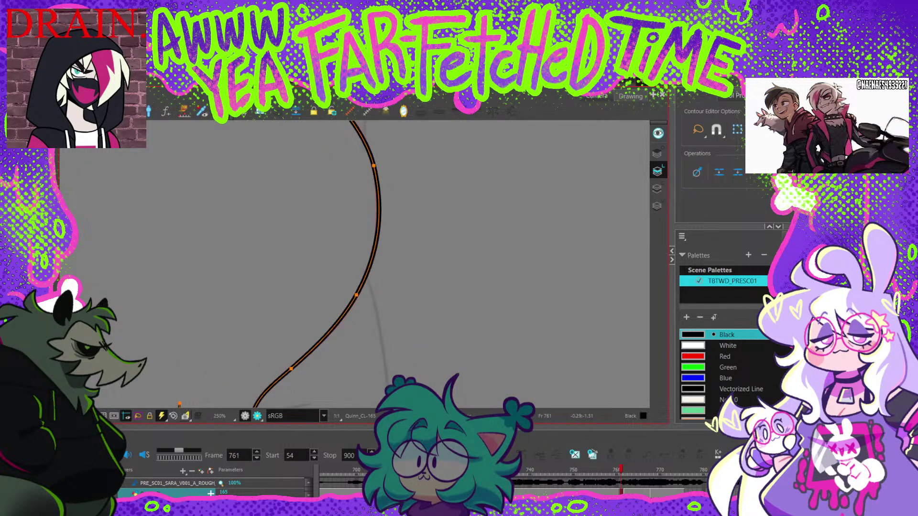
scroll(363, 284, "down", 3)
left_click_drag(354, 181, 346, 238)
scroll(344, 239, "up", 3)
left_click(329, 244)
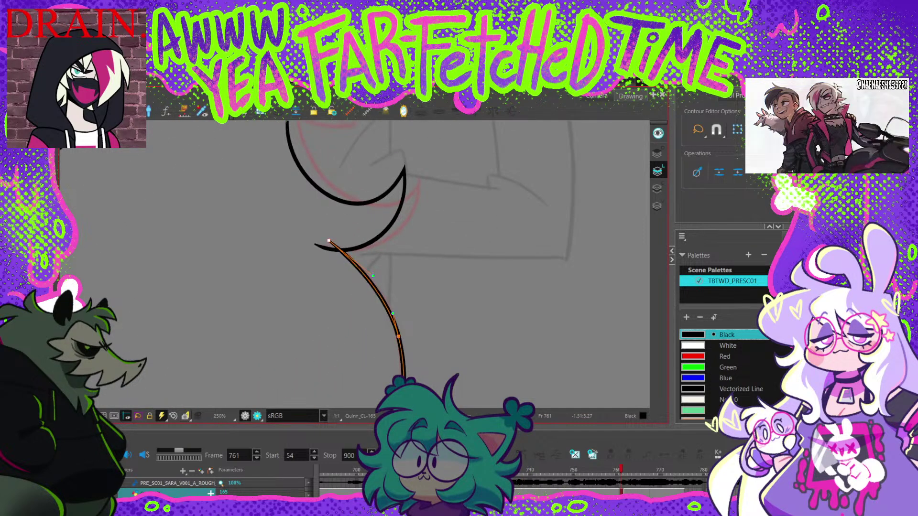
Step: Reshape the front curl beside the chin by moving its tip, upper end and curve handles onto the rough
scroll(335, 244, "down", 4)
left_click_drag(376, 288, 362, 255)
scroll(355, 264, "up", 3)
left_click(294, 298)
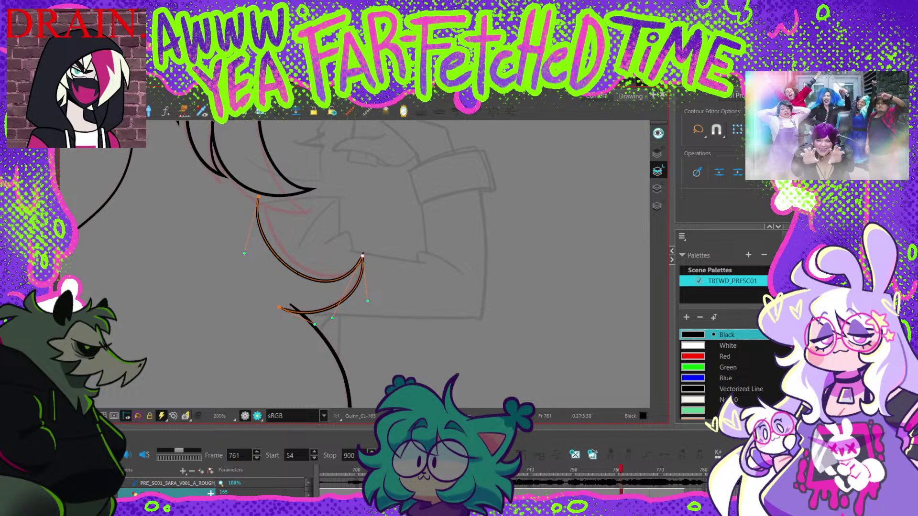
left_click(259, 194)
left_click(259, 196)
left_click_drag(266, 194, 267, 198)
left_click_drag(253, 254, 254, 240)
left_click_drag(333, 318, 333, 313)
key("Escape")
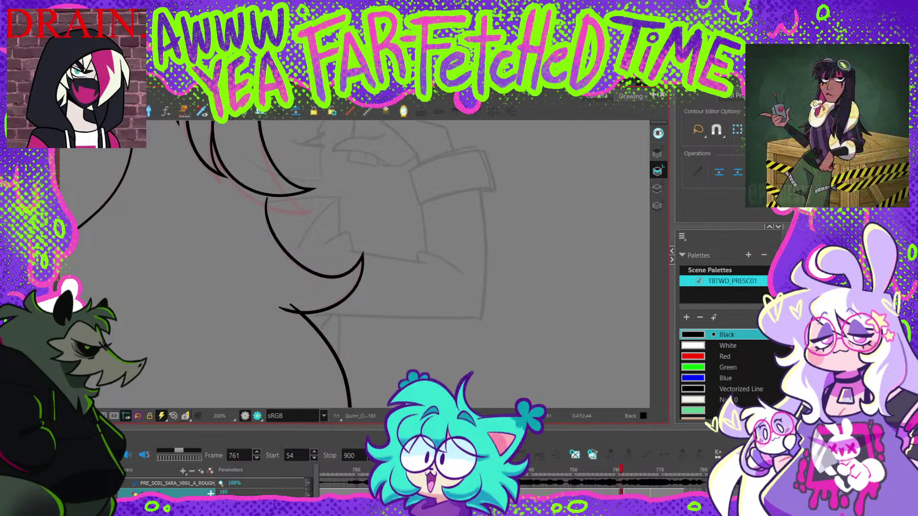
Step: Select the face-framing hair strokes together and nudge them slightly into line with the rough
left_click_drag(335, 216, 343, 366)
key("alt+s")
left_click_drag(180, 121, 320, 363)
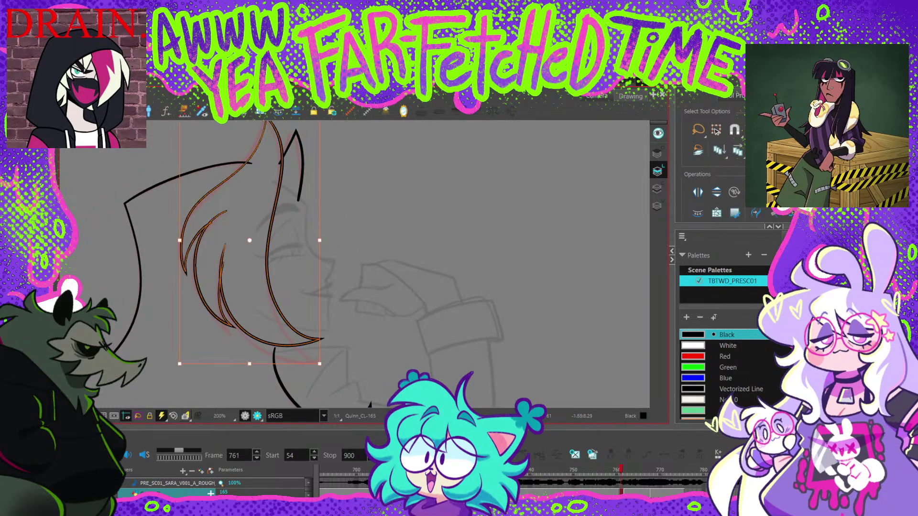
mouse_move(268, 239)
left_mouse_down()
mouse_move(281, 256)
mouse_move(265, 242)
left_mouse_up()
key("alt+q")
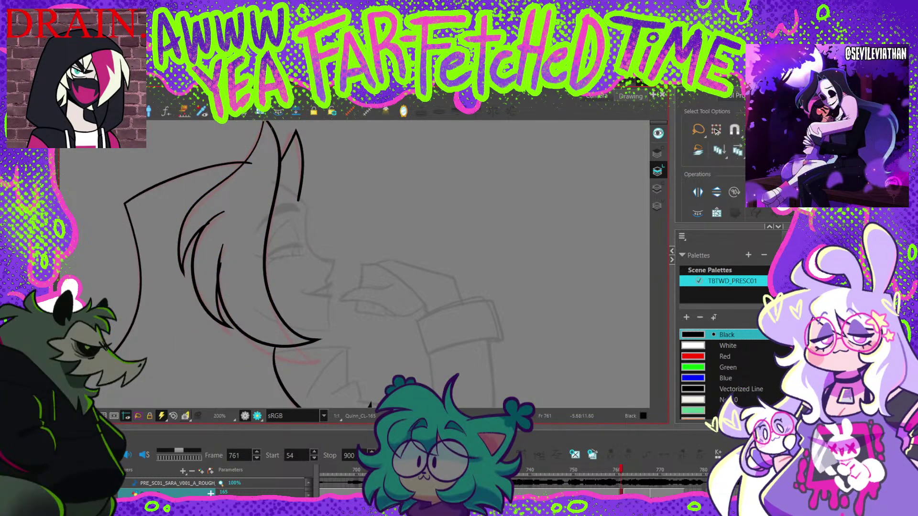
Step: Pull the pointed tip of the face-framing lock down onto the rough and adjust its front edge
left_click(317, 340)
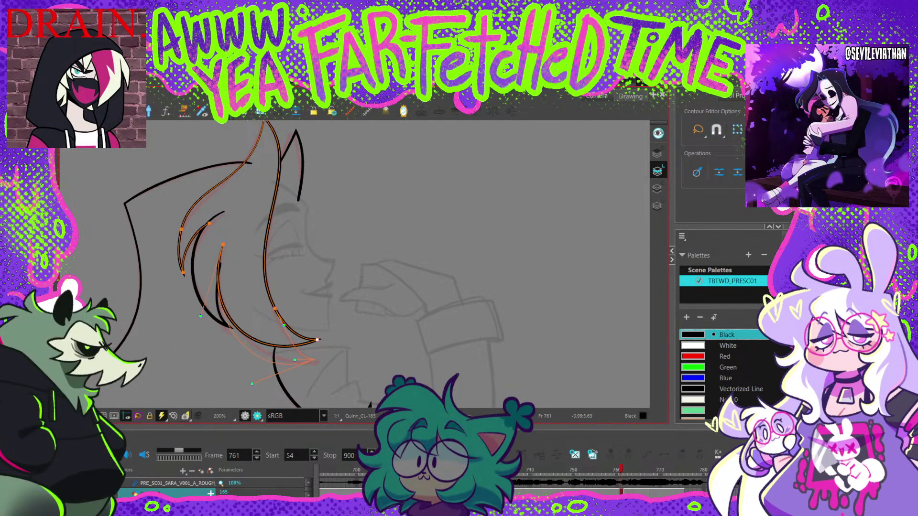
left_click_drag(316, 340, 316, 362)
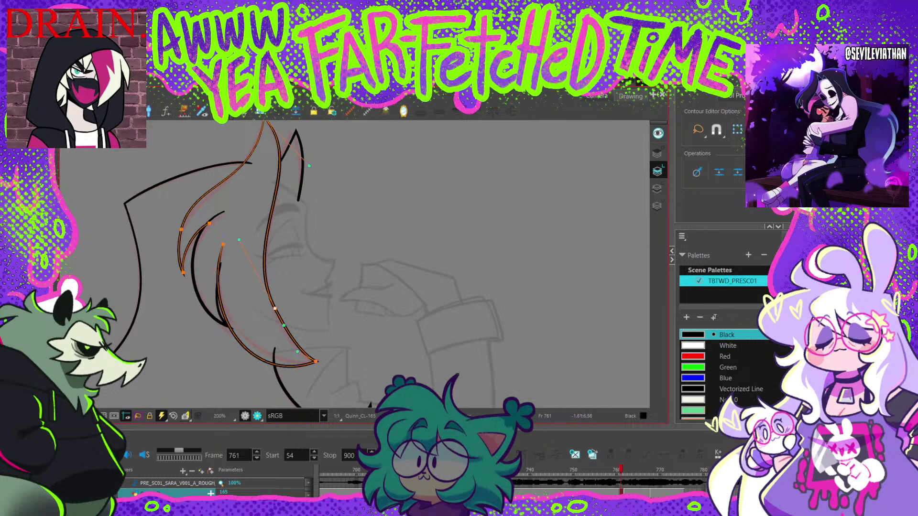
left_click(276, 308)
left_click_drag(275, 309, 279, 363)
Step: Adjust the face-framing lock's curves at its top peak and along its lower inner edge to match the rough
left_click(271, 174)
left_click_drag(316, 223, 313, 220)
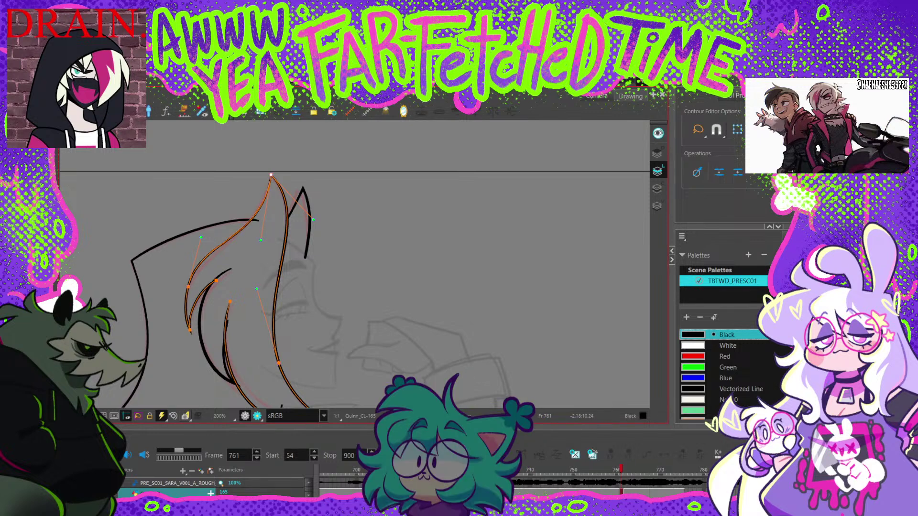
mouse_move(260, 224)
left_mouse_down()
mouse_move(273, 173)
mouse_move(256, 188)
left_mouse_up()
left_click_drag(229, 224, 239, 233)
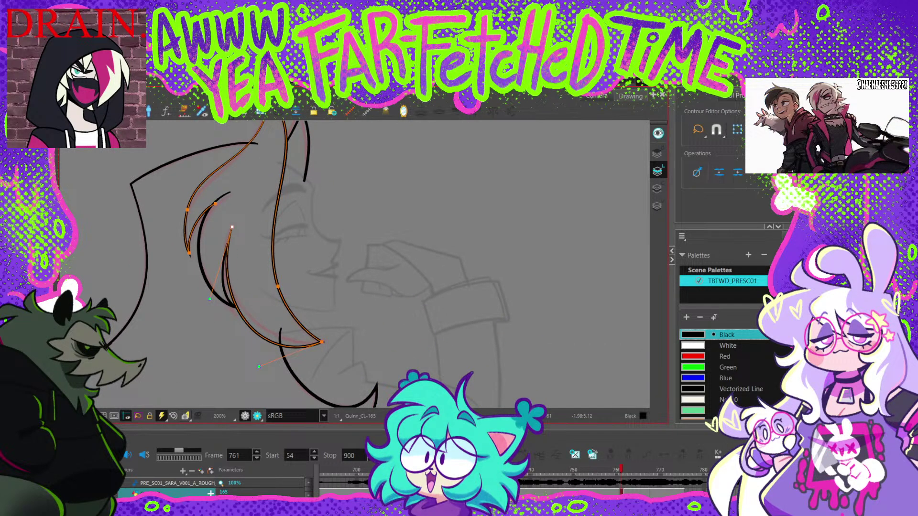
key("Escape")
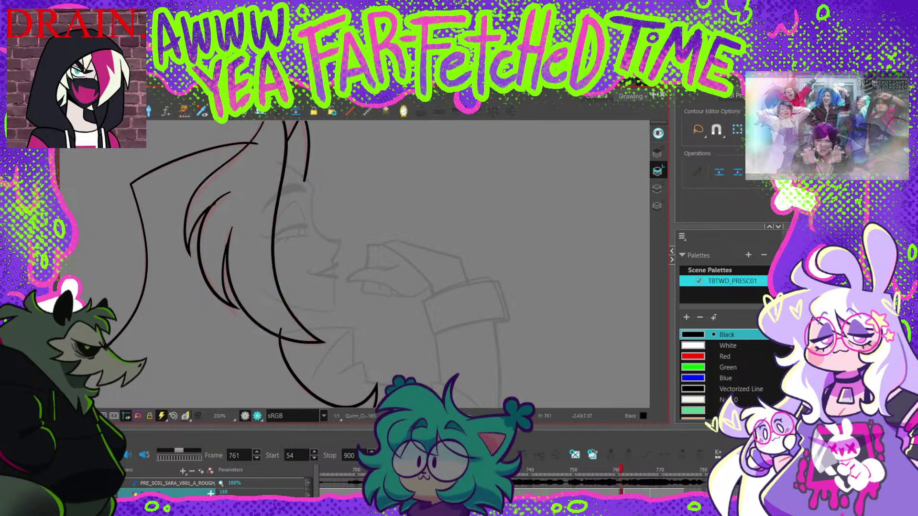
left_click(232, 228)
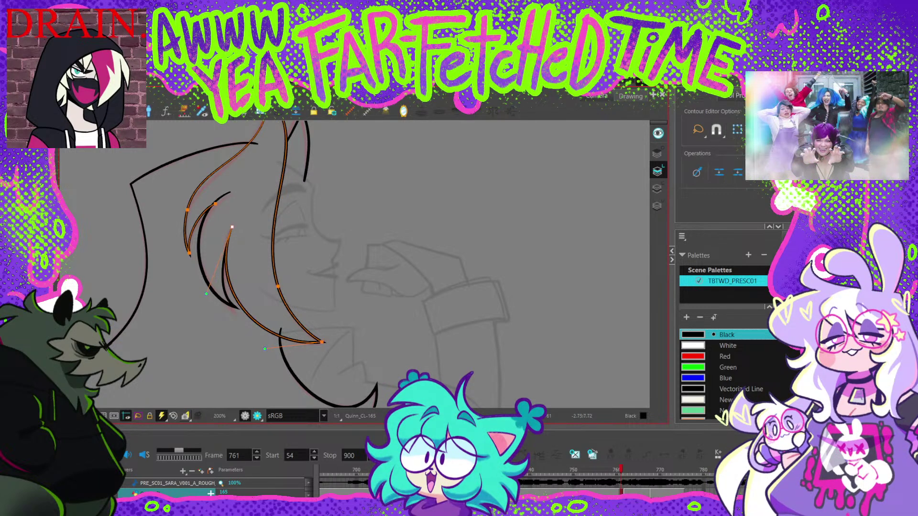
key("Escape")
Step: Lower the pointed tip of the small strand behind the face-framing lock and adjust its inner curve
left_click(235, 307)
left_click_drag(235, 307, 236, 313)
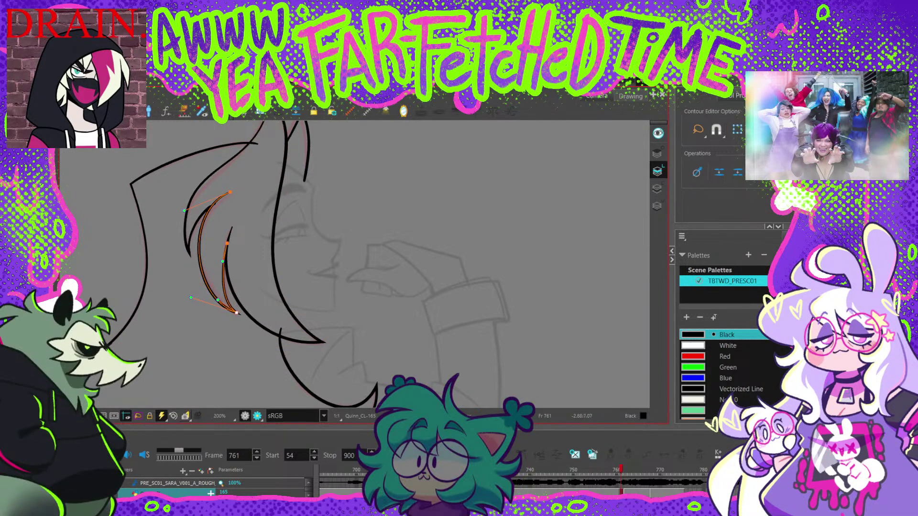
key("Escape")
key("2")
key("2")
left_click(225, 275)
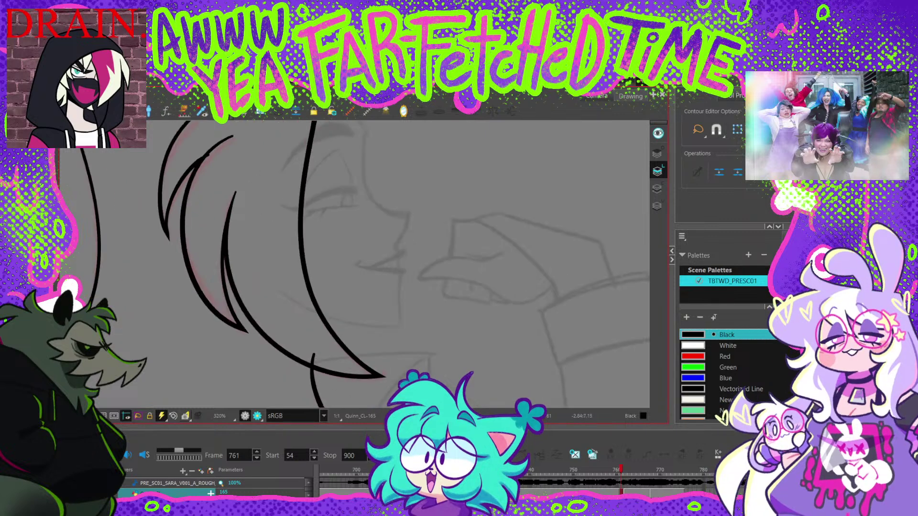
left_click_drag(223, 271, 224, 269)
Step: Refine the small strand's tip and outer curve so both follow the rough
left_click(236, 193)
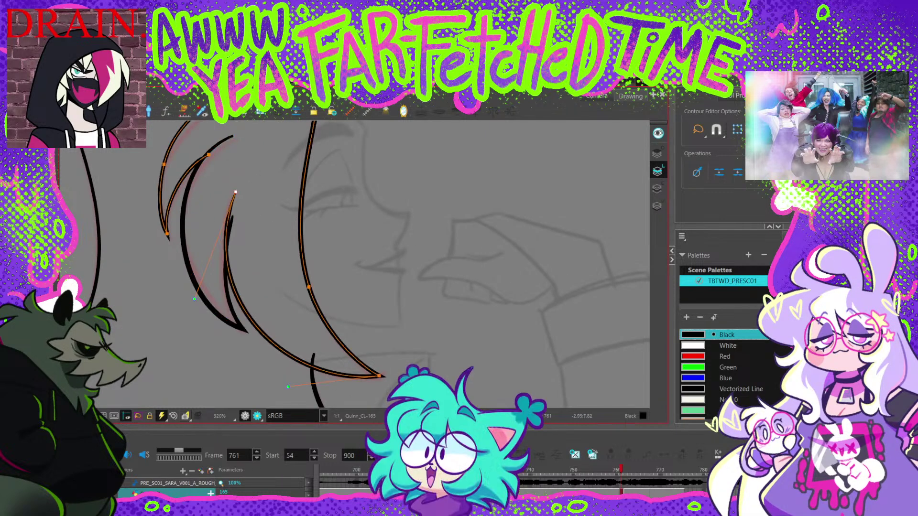
left_click(232, 216)
left_click_drag(242, 329, 238, 326)
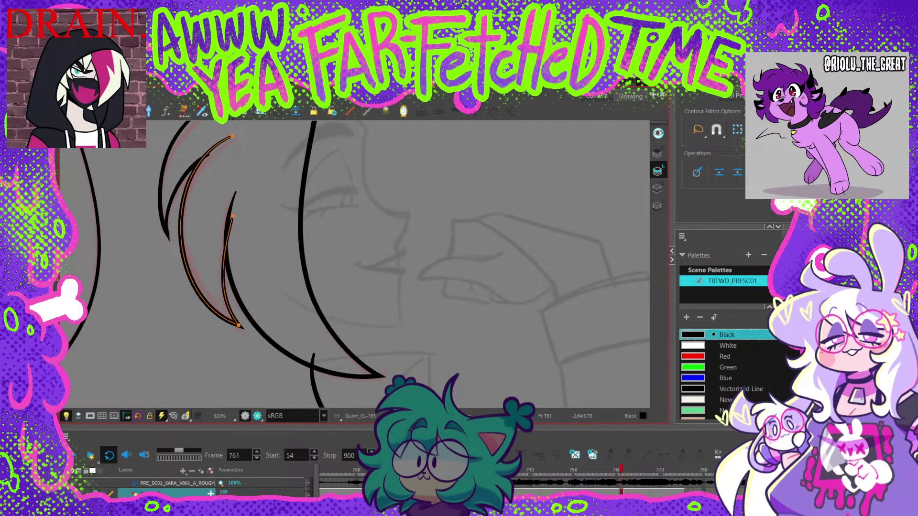
left_click_drag(226, 143, 259, 190)
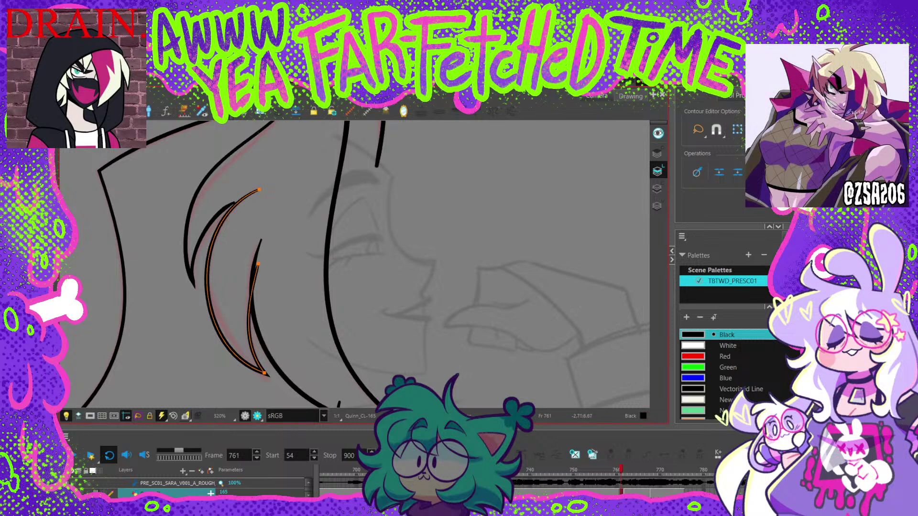
left_click(265, 373)
left_click_drag(265, 373, 265, 376)
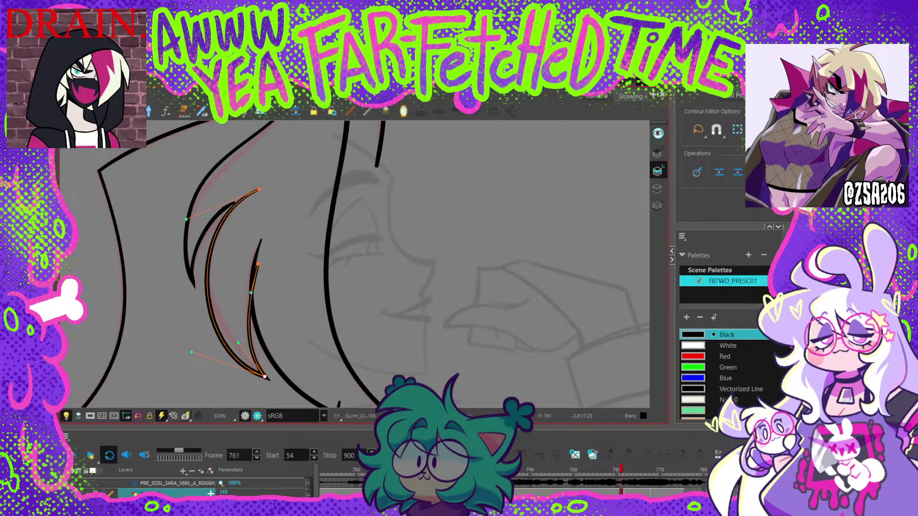
left_click_drag(197, 333, 200, 327)
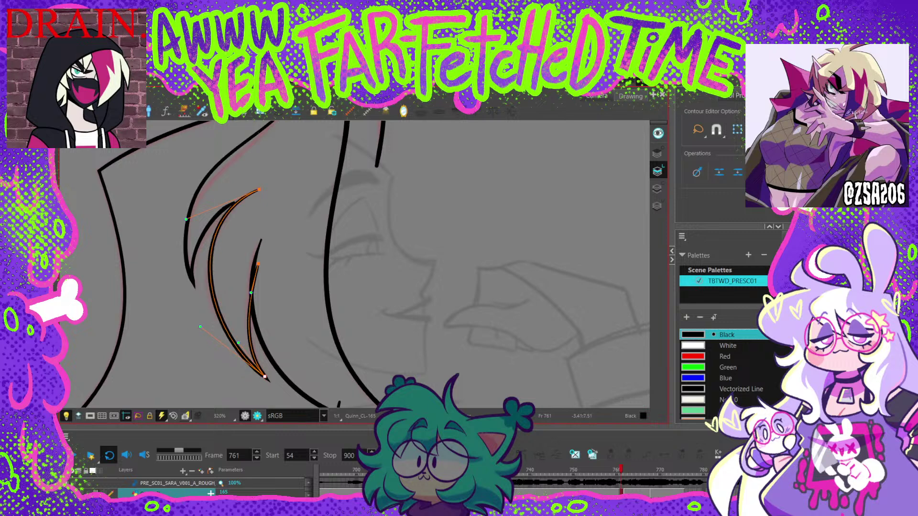
left_click_drag(188, 221, 185, 219)
left_click_drag(260, 190, 257, 191)
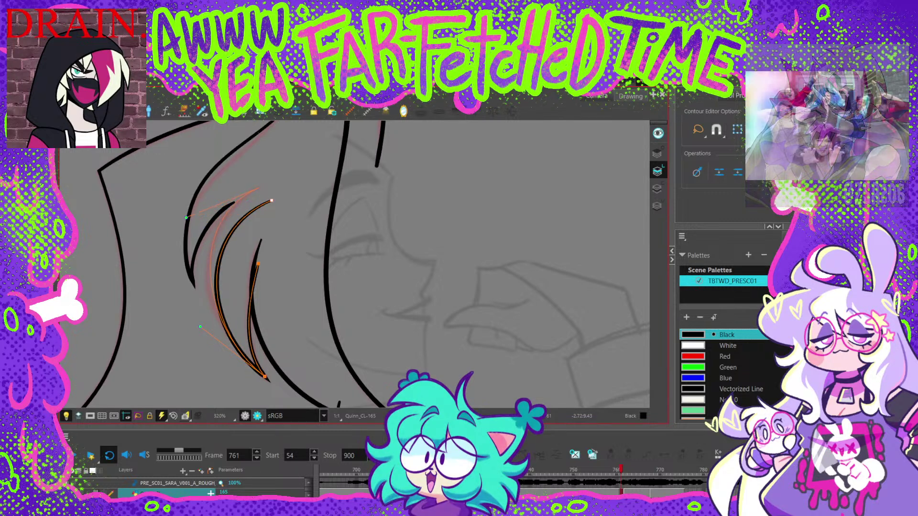
Step: Fit the back edge of the face-framing lock, from the top peak down, to the rough
key("space")
left_click_drag(193, 282, 208, 307)
left_click(208, 307)
left_click_drag(250, 227, 181, 341)
key("space")
key("space")
left_click_drag(313, 155, 310, 153)
key("1")
key("Escape")
left_click(295, 213)
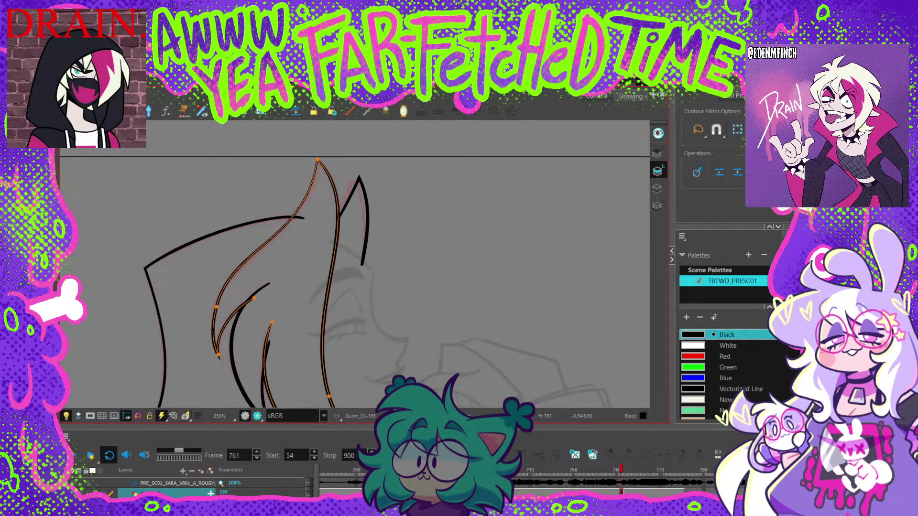
key("Escape")
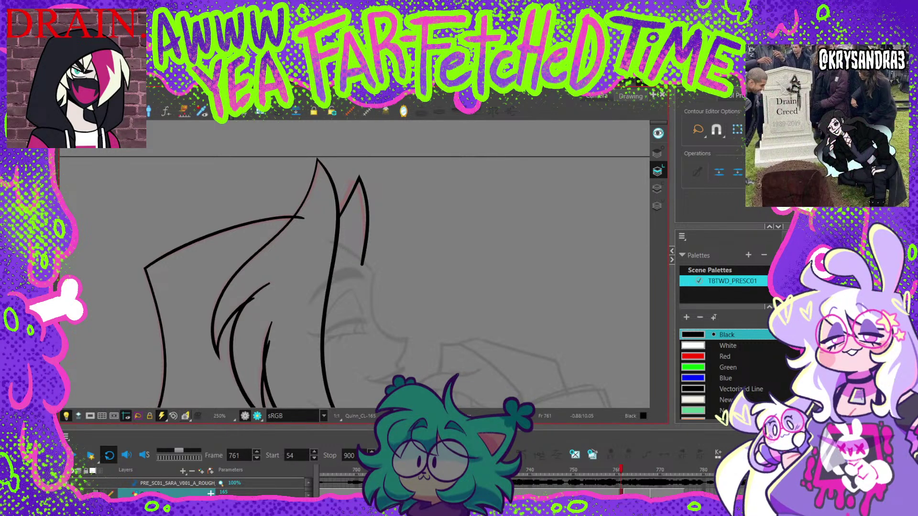
Step: Reshape the short pointed tuft above the forehead by shifting its tip, inner base and front end onto the rough
left_click(349, 198)
left_click_drag(359, 178, 359, 181)
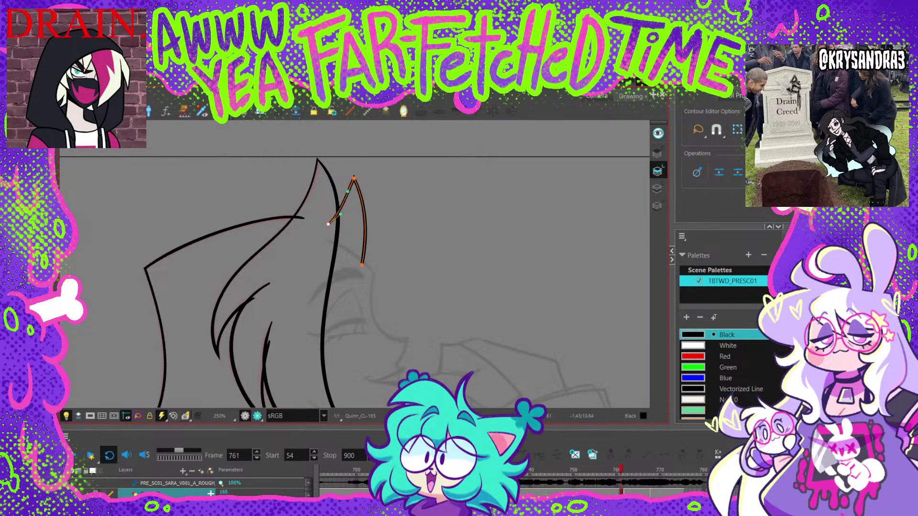
left_click_drag(362, 265, 360, 273)
left_click(380, 234)
scroll(380, 235, "down", 2)
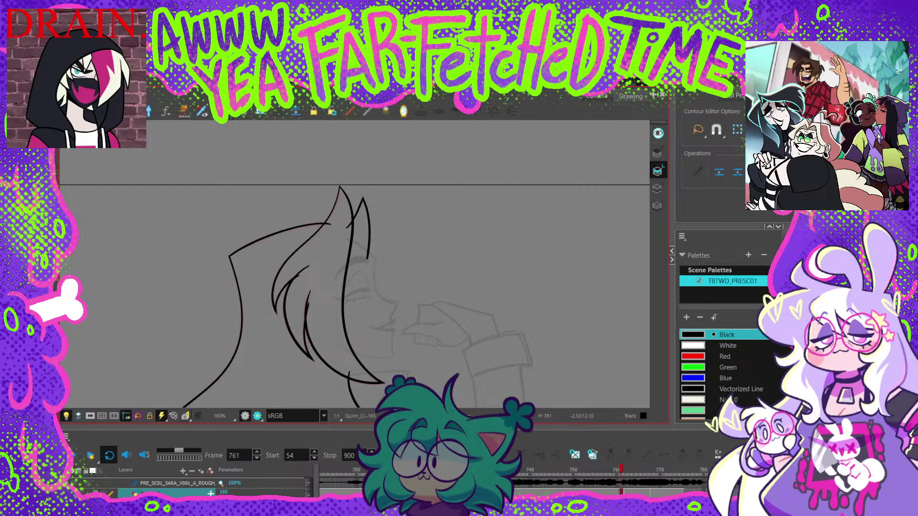
Step: Compare the reshaped hair on frame 761 with the rough drawings on the frames just before it
left_click_drag(406, 377, 356, 134)
scroll(355, 265, "down", 3)
key("comma")
key("period")
key("comma")
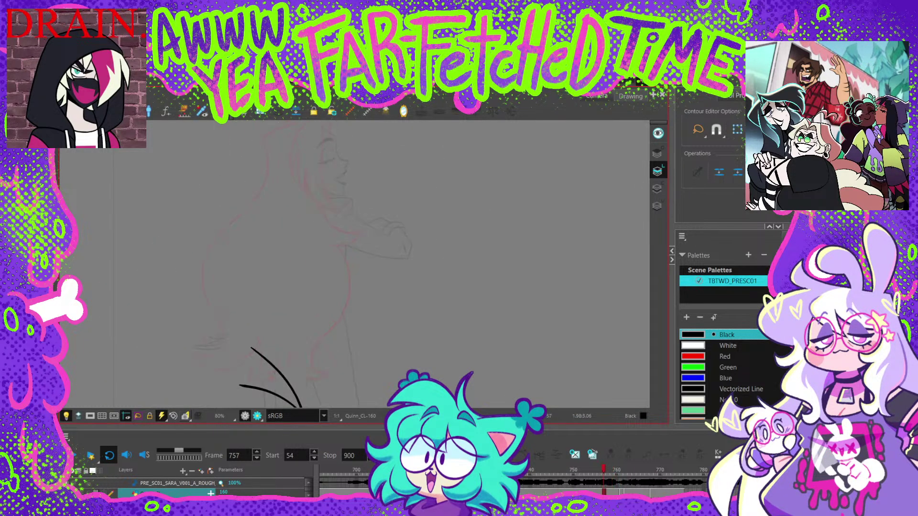
key("period")
key("comma")
key("comma")
key("period")
key("period")
key("period")
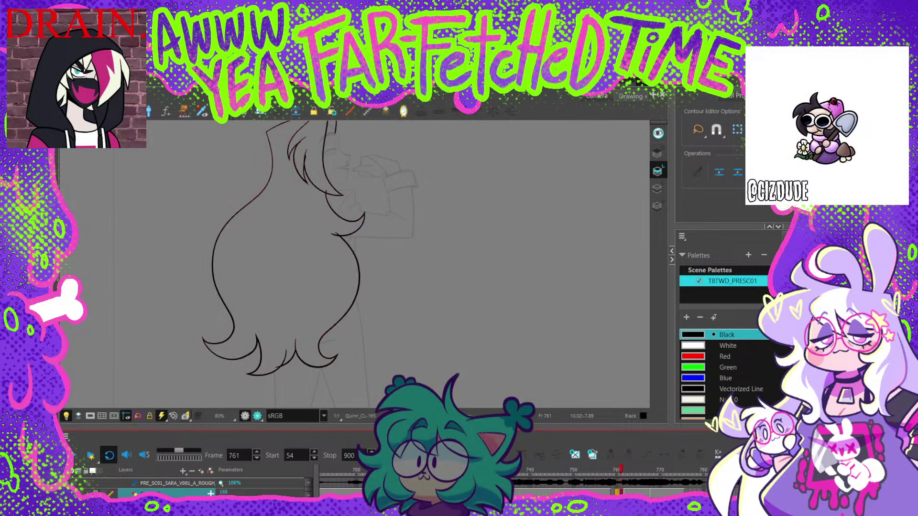
key("comma")
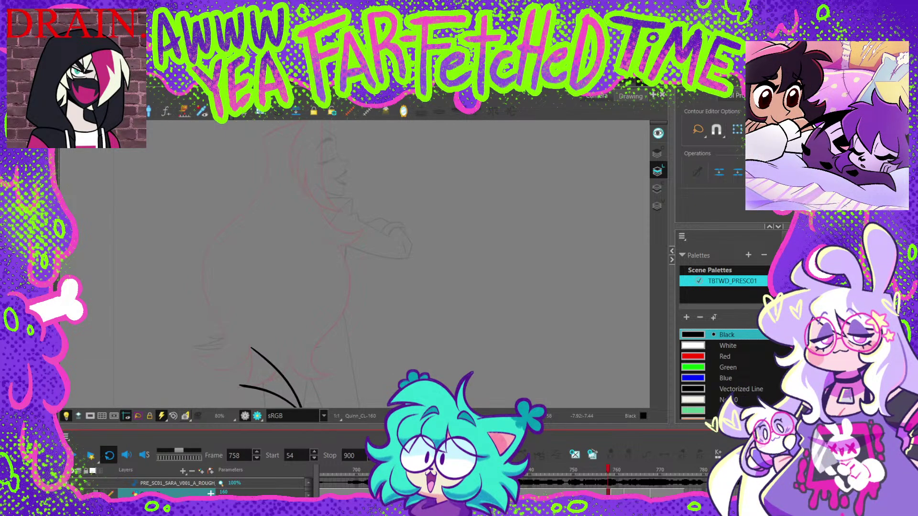
Step: Flip back and forth through the cleaned hair drawings from frame 759 onward to check the motion
key("g")
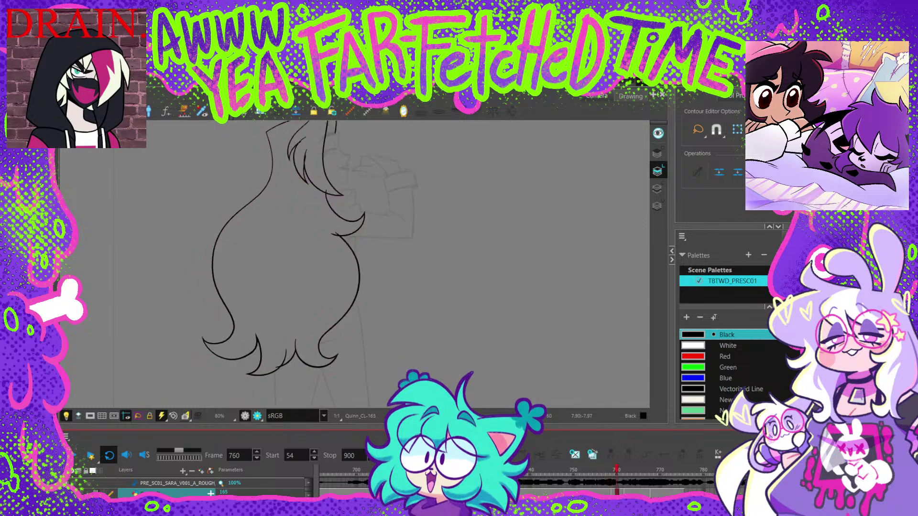
key("comma")
key("comma")
key("comma")
key("period")
key("period")
key("period")
key("period")
key("period")
key("period")
key("period")
key("period")
key("period")
key("period")
key("comma")
key("comma")
key("comma")
key("comma")
key("comma")
key("comma")
key("comma")
key("comma")
key("comma")
key("comma")
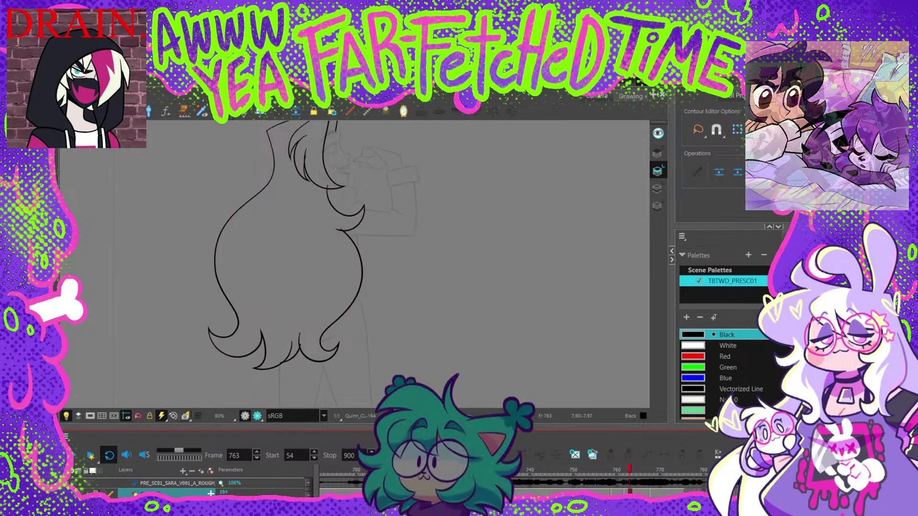
key("comma")
key("comma")
key("comma")
key("period")
key("comma")
key("period")
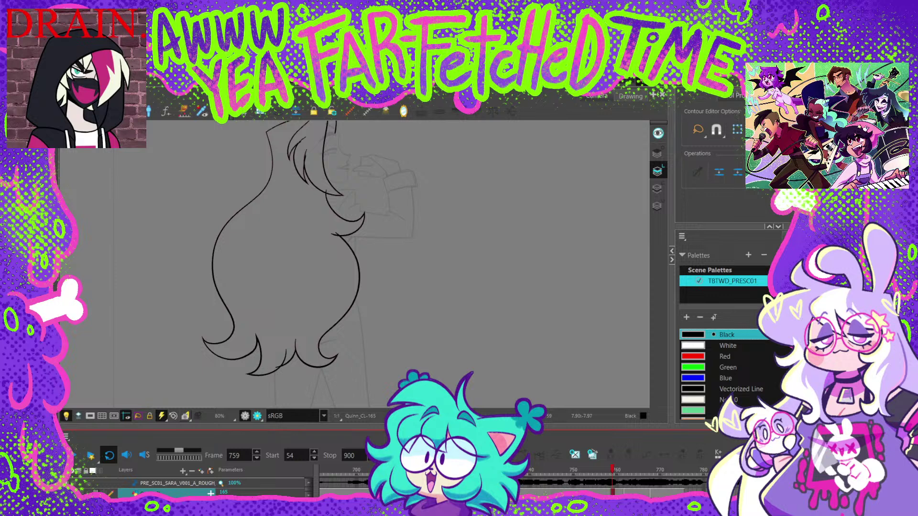
Step: Find the leftover drawing with two stray strokes on the frames before 759 and delete it at frame 756
key("comma")
key("comma")
key("comma")
key("comma")
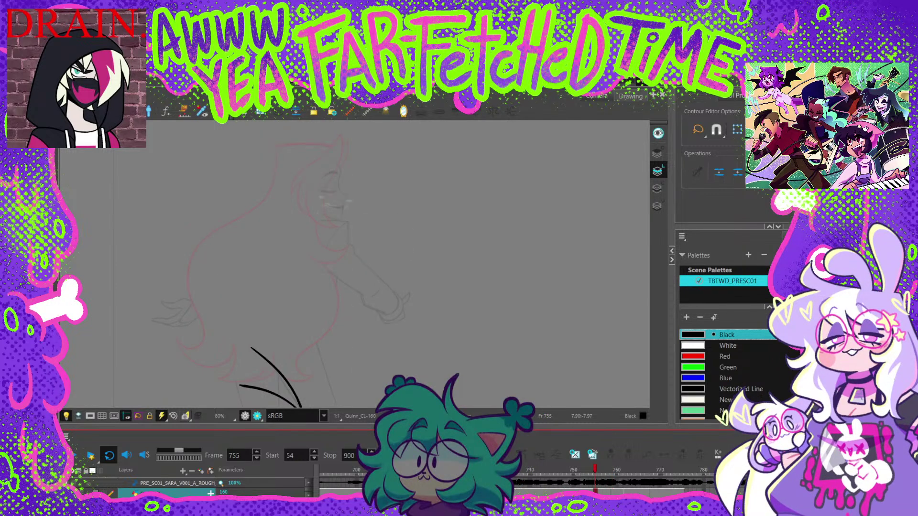
key("period")
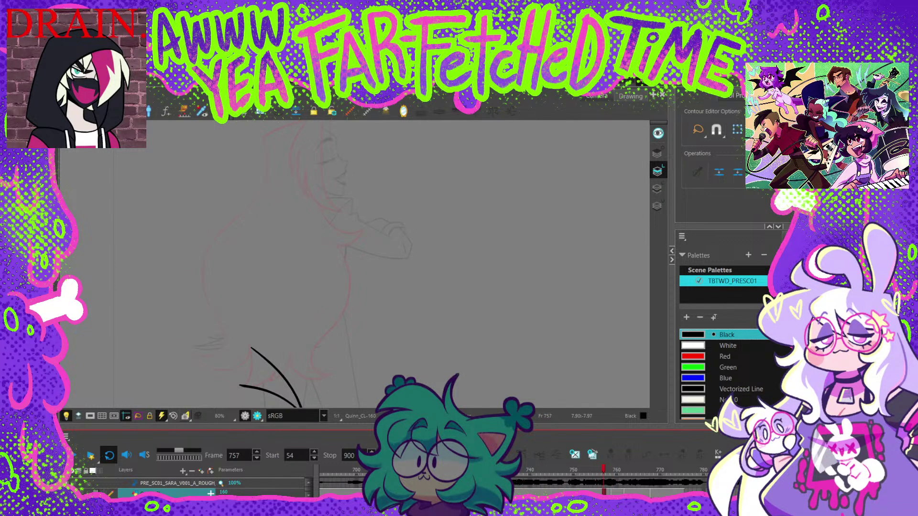
key("period")
key("comma")
key("comma")
key("comma")
key("comma")
key("period")
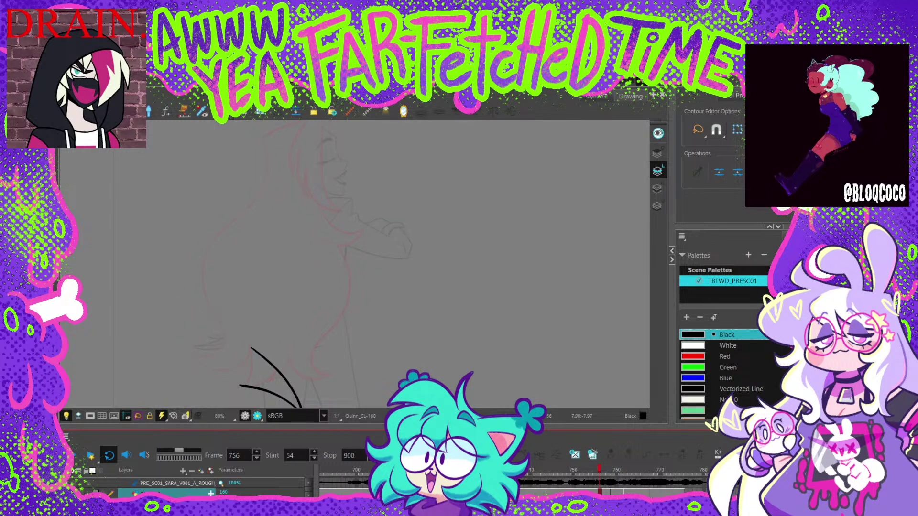
key("Delete")
key("comma")
key("period")
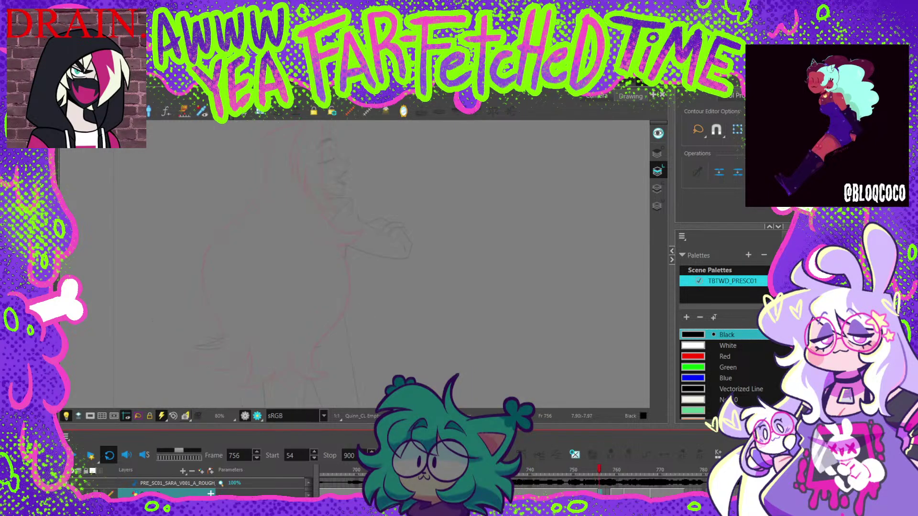
Step: Copy the whole cleaned hair drawing from frame 759 and paste it onto the empty frame 756
key("period")
key("alt+s")
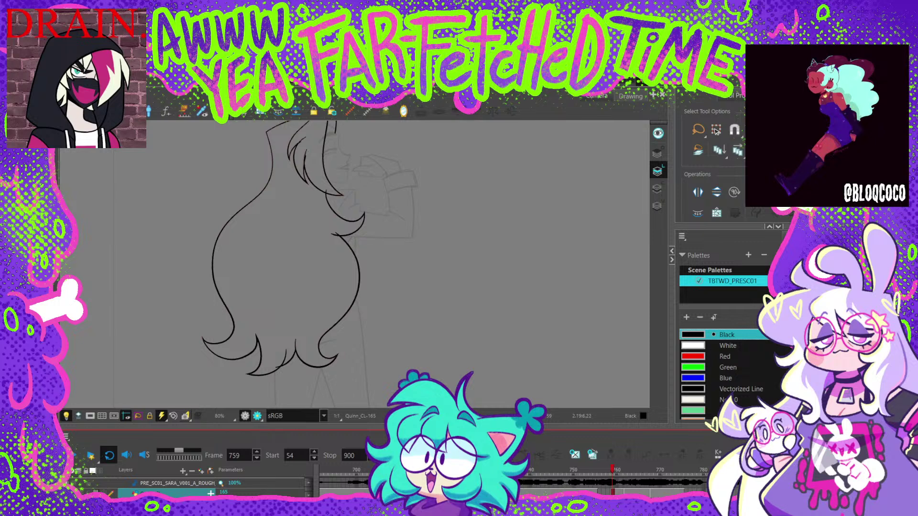
left_click_drag(335, 215, 343, 256)
mouse_move(401, 175)
left_mouse_down()
mouse_move(185, 275)
mouse_move(322, 377)
left_mouse_up()
left_click_drag(418, 296, 424, 270)
key("1")
mouse_move(447, 199)
left_mouse_down()
mouse_move(311, 148)
mouse_move(459, 386)
left_mouse_up()
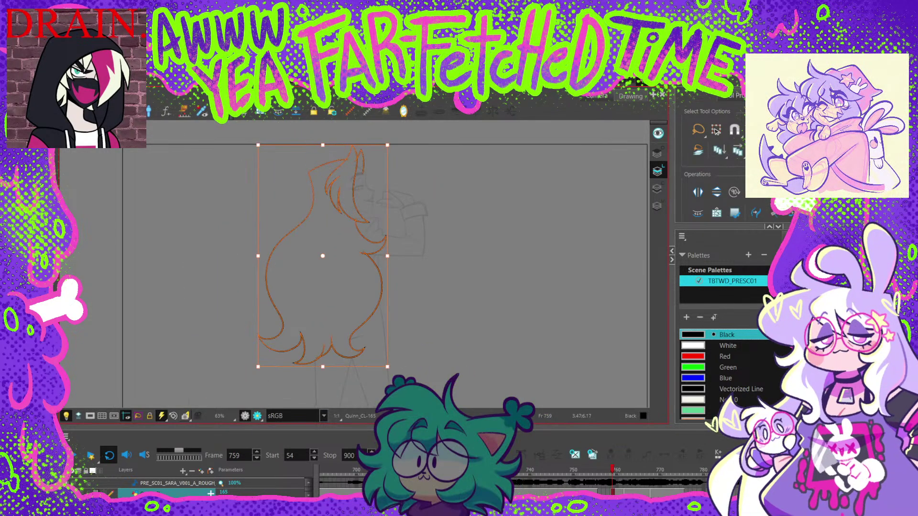
key("comma")
key("comma")
key("comma")
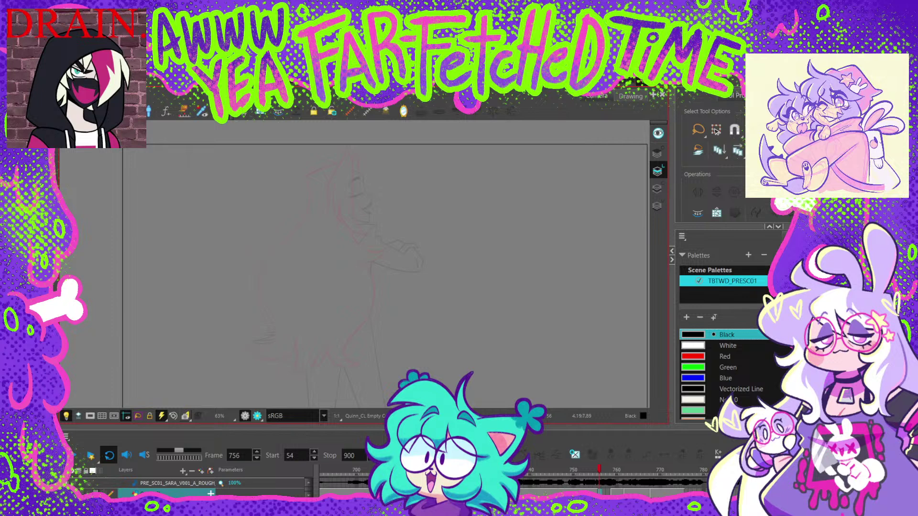
key("period")
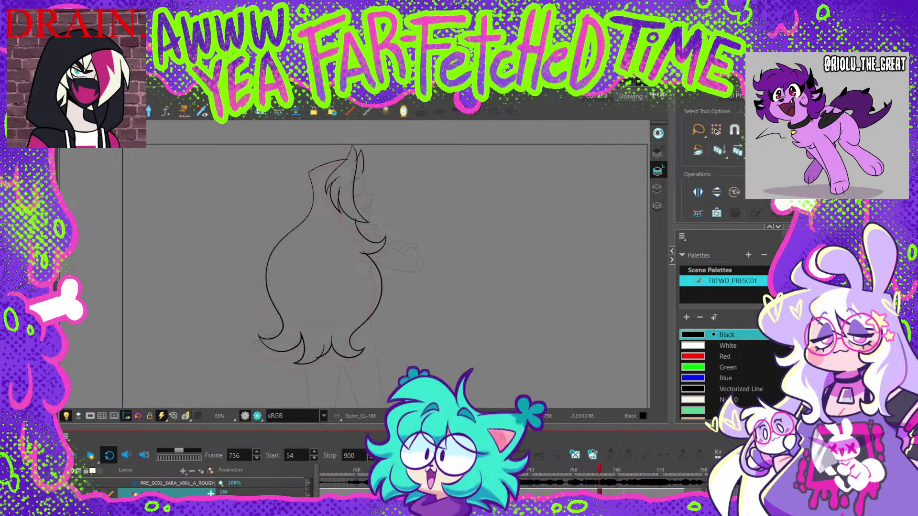
Step: Select the long back hair outline on frame 756 and transform it to fit the rough's wider shape
left_click(275, 249)
key("Escape")
left_click_drag(232, 262, 306, 254)
key("2")
mouse_move(313, 178)
left_mouse_down()
mouse_move(307, 185)
mouse_move(300, 174)
left_mouse_up()
scroll(330, 239, "down", 1)
left_click_drag(314, 352, 288, 237)
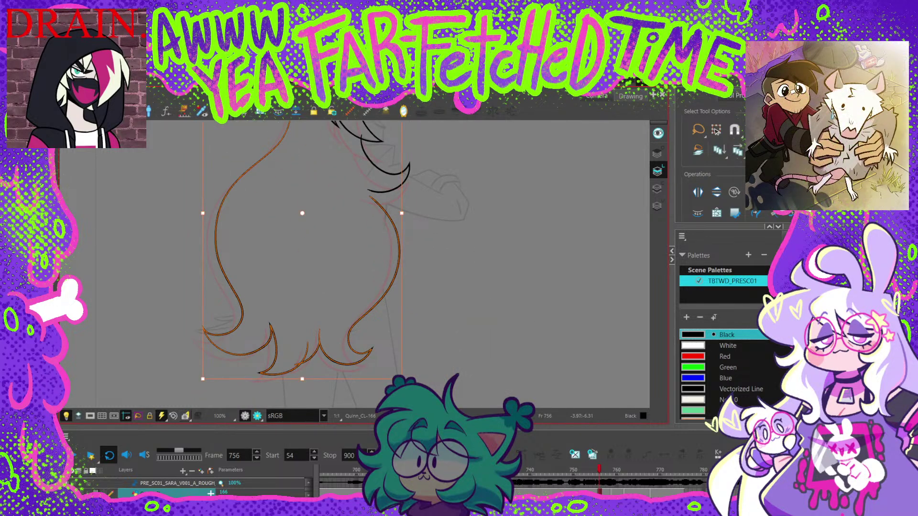
left_click_drag(203, 268, 202, 274)
left_click_drag(335, 383, 326, 383)
left_click_drag(397, 342, 396, 347)
key("Escape")
Step: Reshape the right back hair outline by shifting its upper end and side points and deleting the extra point above the curl
key("alt+q")
scroll(380, 212, "up", 1)
left_click(381, 219)
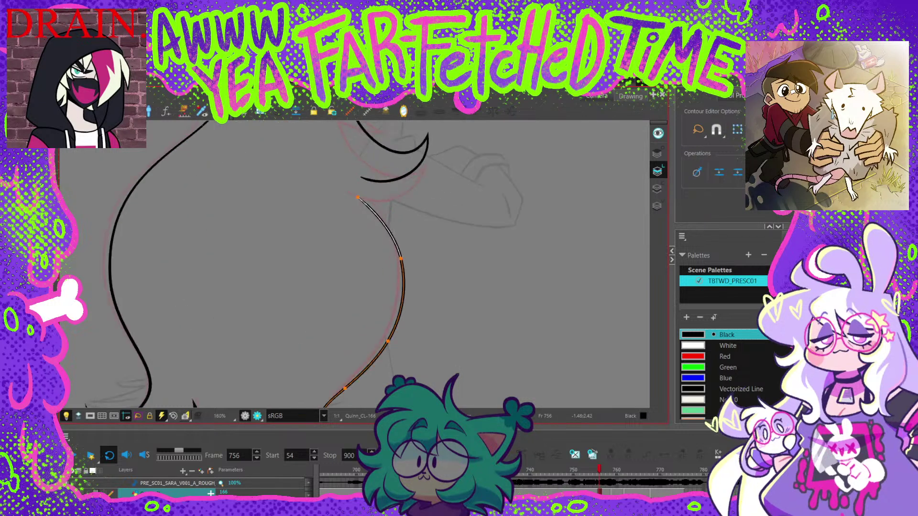
left_click_drag(358, 197, 366, 194)
left_click_drag(401, 258, 373, 213)
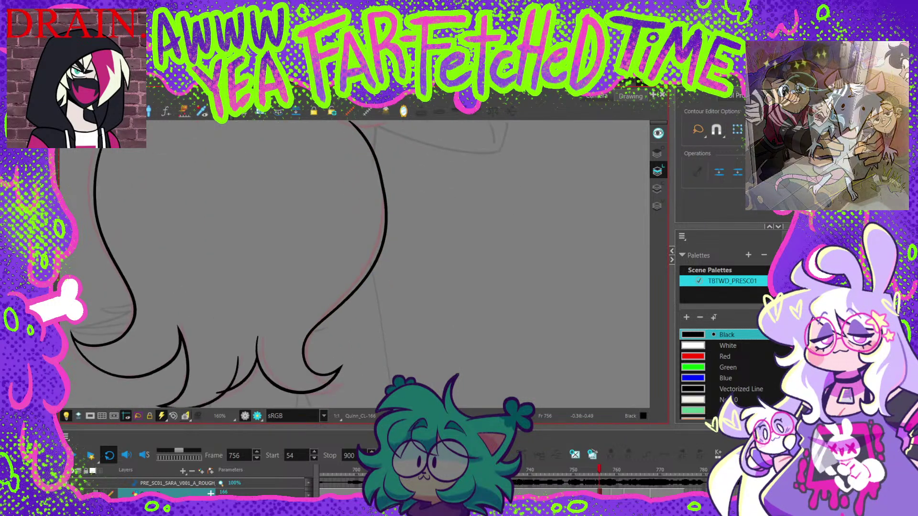
left_click_drag(373, 267, 366, 267)
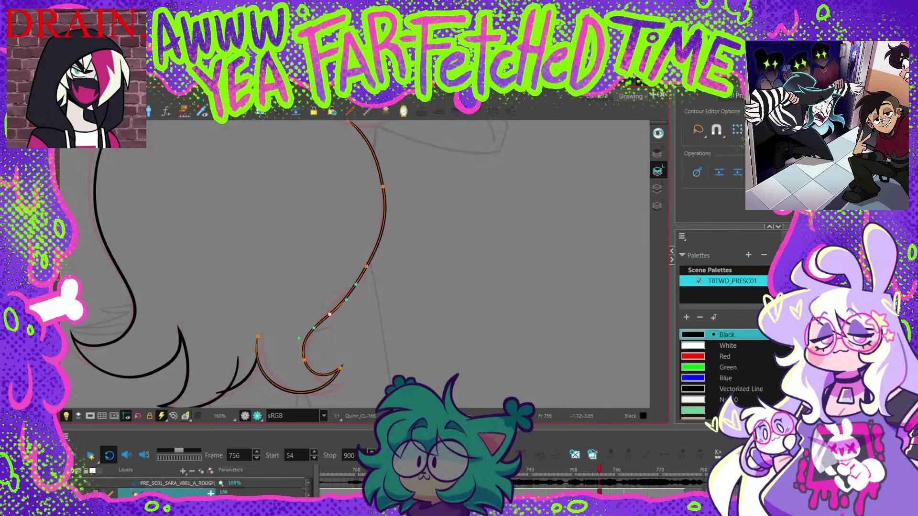
left_click_drag(346, 299, 321, 275)
key("Delete")
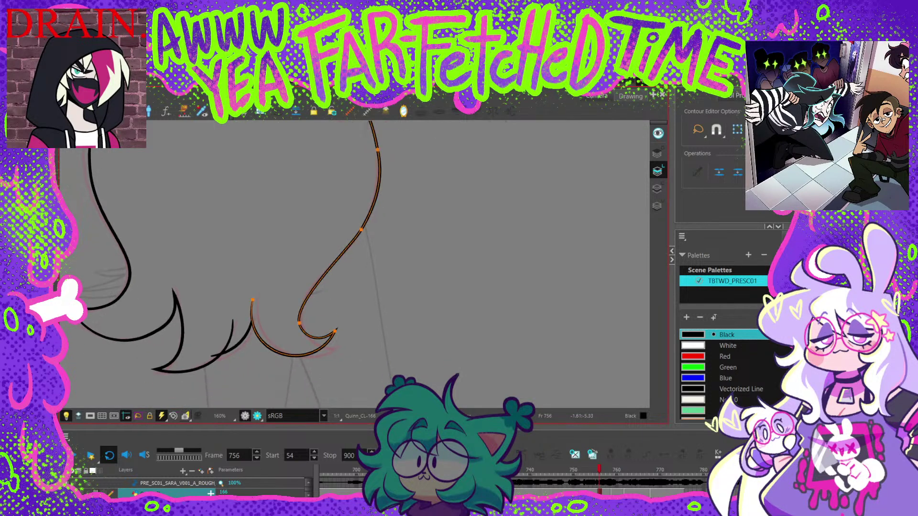
Step: Reshape the lower right curl by moving its tip, inner end and bend and adjusting its curve onto the rough
left_click_drag(335, 331, 337, 346)
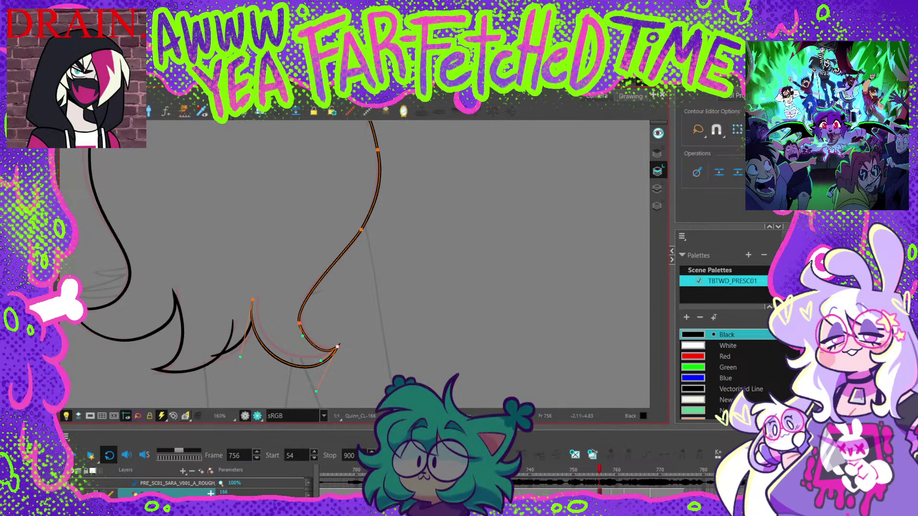
left_click_drag(252, 300, 259, 292)
left_click_drag(317, 388, 313, 371)
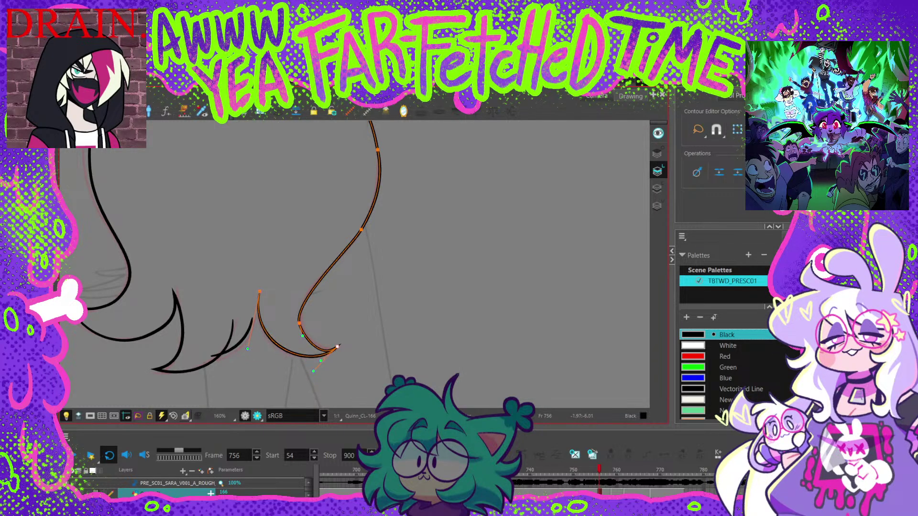
left_click_drag(300, 323, 300, 320)
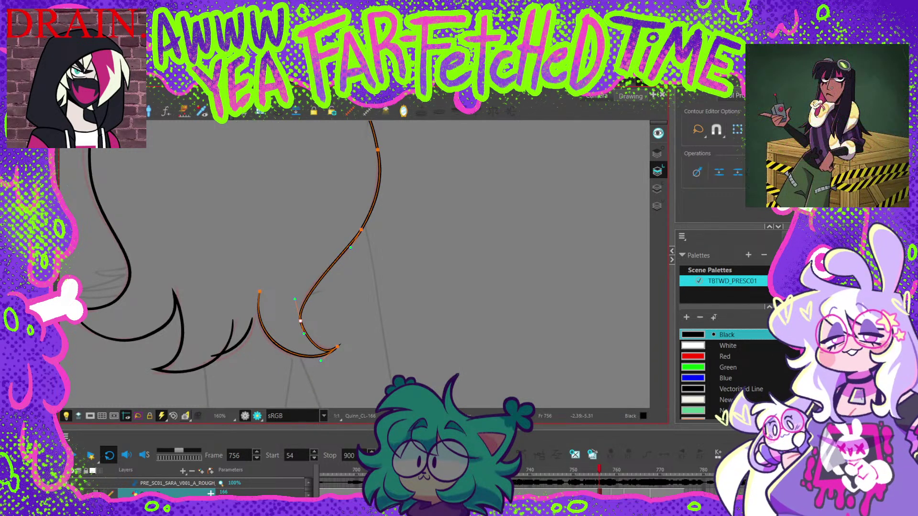
key("Escape")
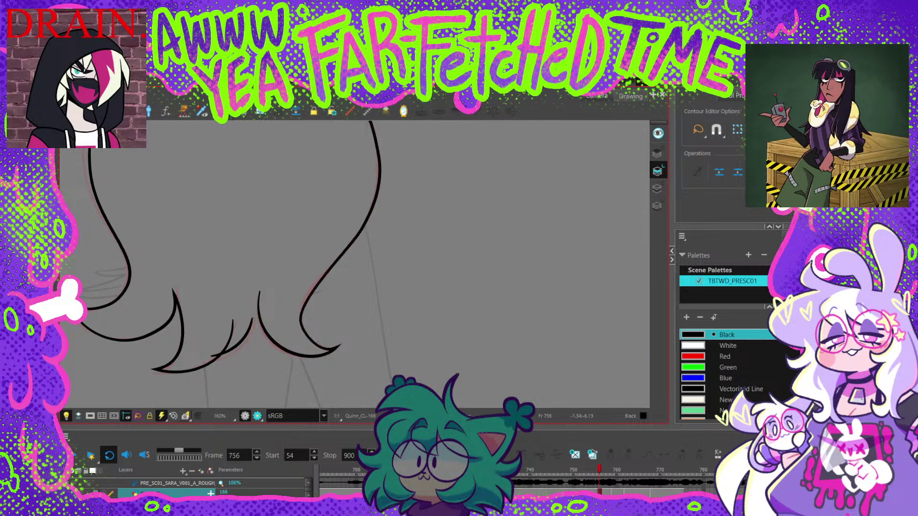
left_click(328, 349)
left_click(338, 347)
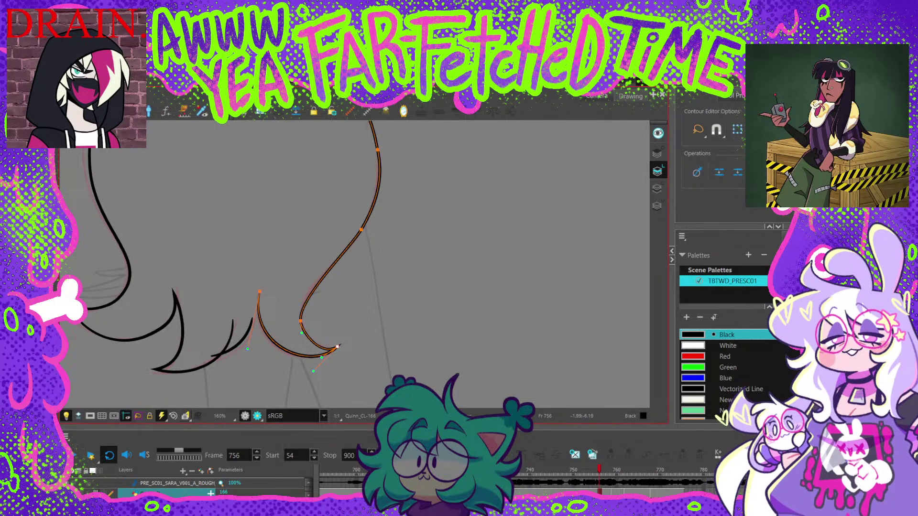
Step: Refine the side curve of the right back hair outline against the rough
left_click_drag(334, 266, 335, 311)
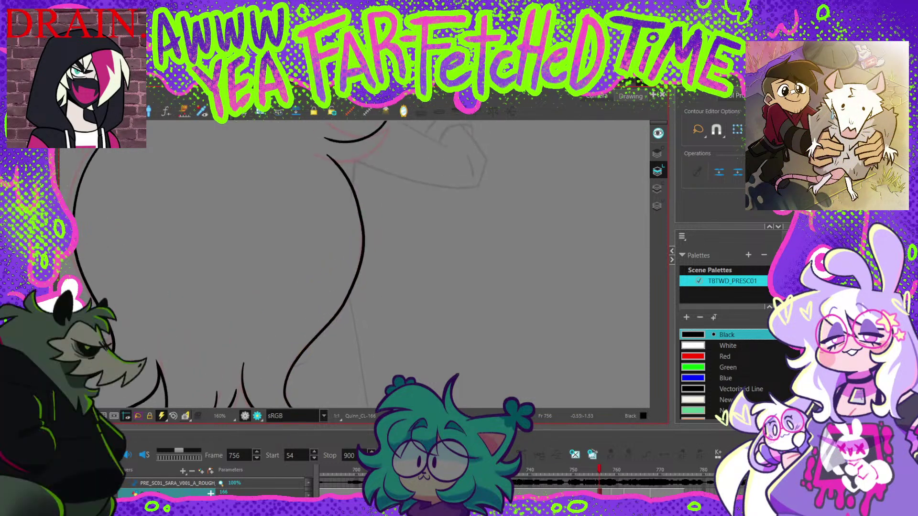
left_click(362, 221)
left_click_drag(363, 255, 368, 208)
key("Escape")
key("1")
Step: Adjust the inner end of the lower right curl and its curve handle to follow the rough
left_click_drag(280, 300, 304, 285)
key("2")
key("2")
key("2")
left_click(310, 263)
left_click_drag(291, 352, 290, 363)
key("1")
key("1")
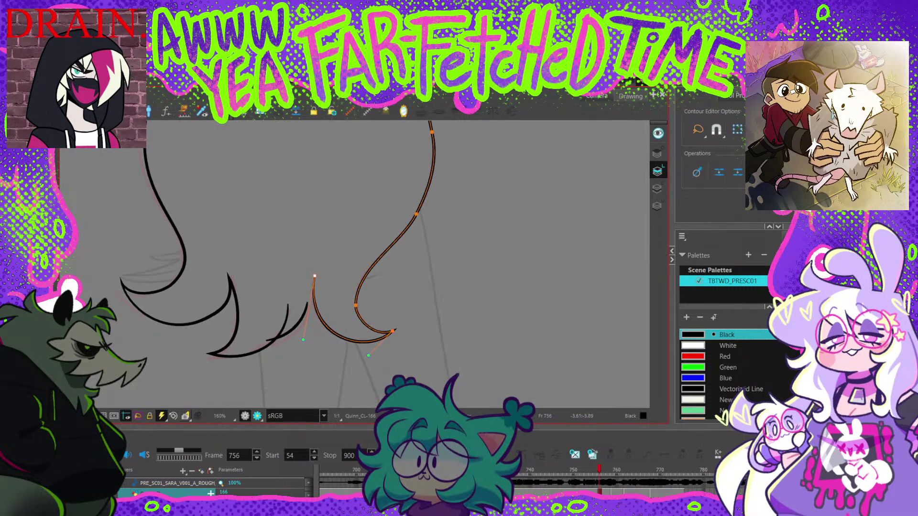
key("2")
key("2")
key("Escape")
Step: Stretch the short middle strand at the hem so it runs from the right curl's inner end down to the left lock
left_click(307, 282)
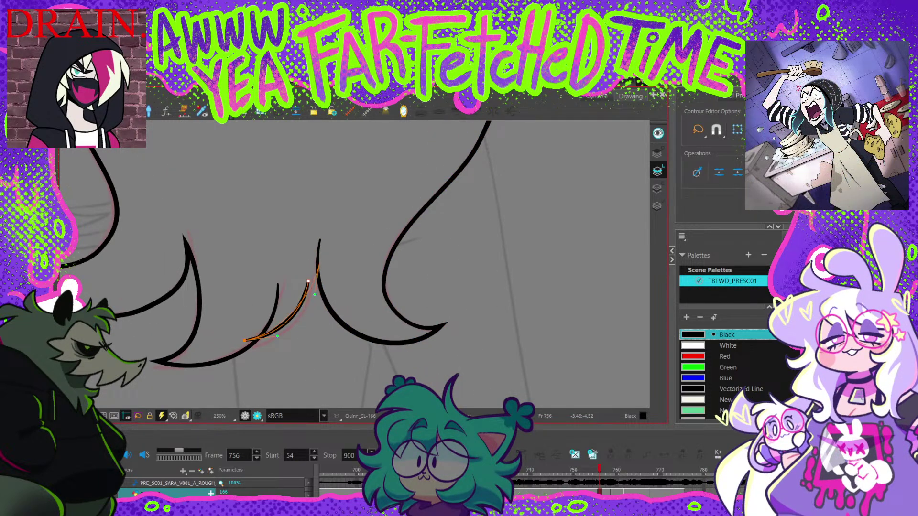
left_click_drag(307, 282, 320, 252)
mouse_move(245, 341)
left_mouse_down()
mouse_move(239, 347)
mouse_move(296, 349)
left_mouse_up()
left_click(239, 347)
left_click(320, 251)
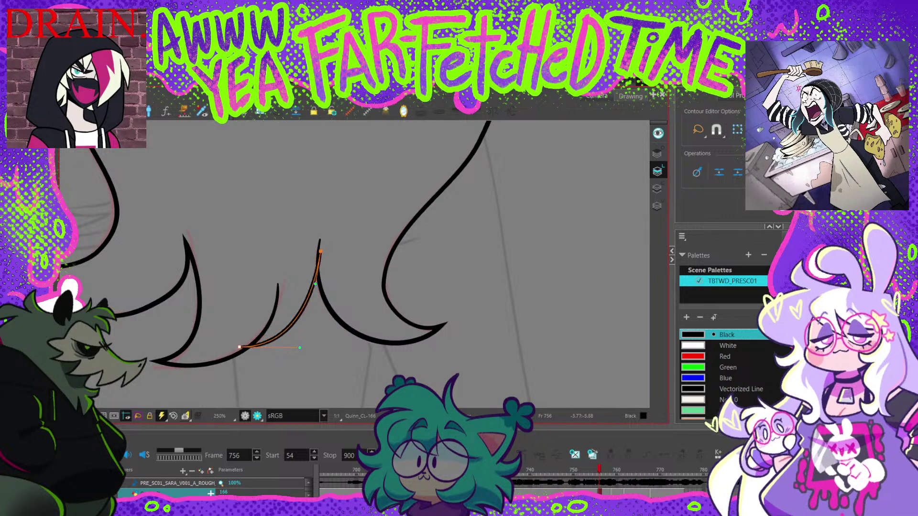
Step: Reshape the pointed middle lock at the hem by moving its inner end, upper notch and tip and adjusting its curves
left_click(282, 272)
mouse_move(316, 284)
left_mouse_down()
mouse_move(317, 291)
mouse_move(309, 246)
left_mouse_up()
left_click_drag(311, 315, 294, 328)
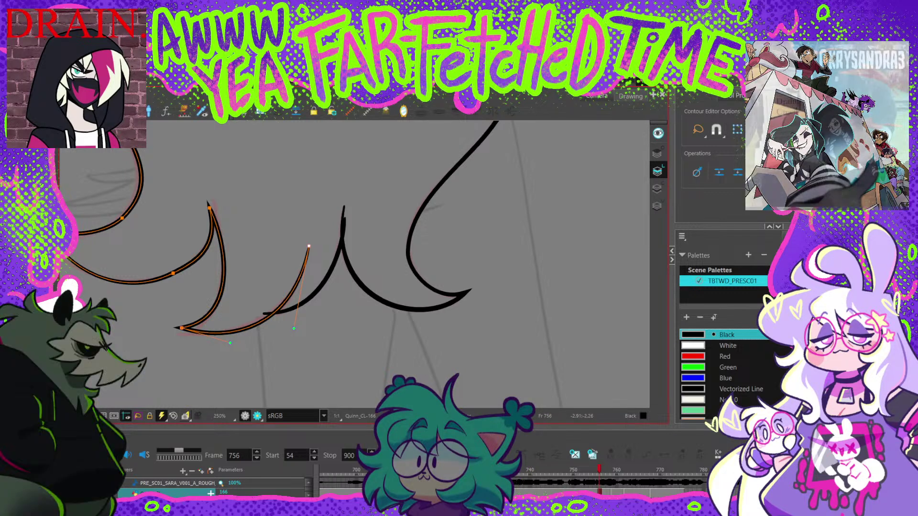
left_click(209, 208)
mouse_move(209, 207)
left_mouse_down()
mouse_move(222, 200)
mouse_move(211, 197)
left_mouse_up()
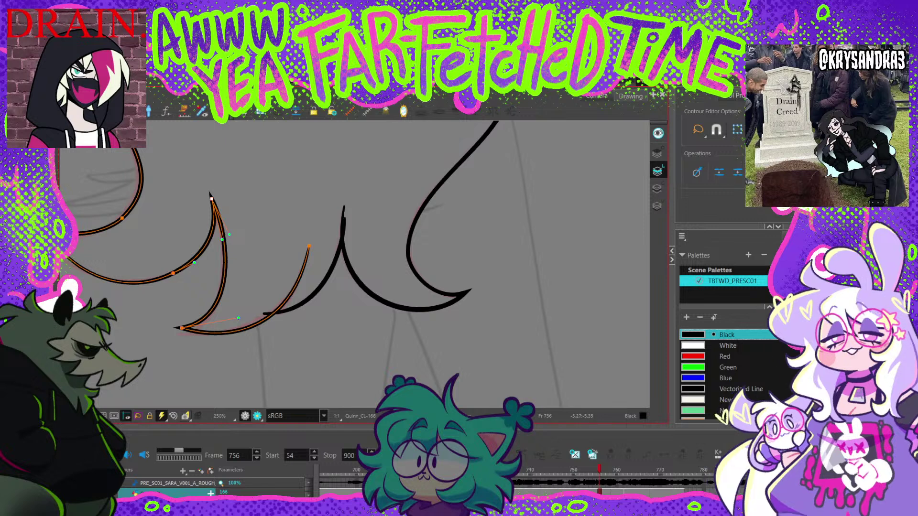
left_click(182, 328)
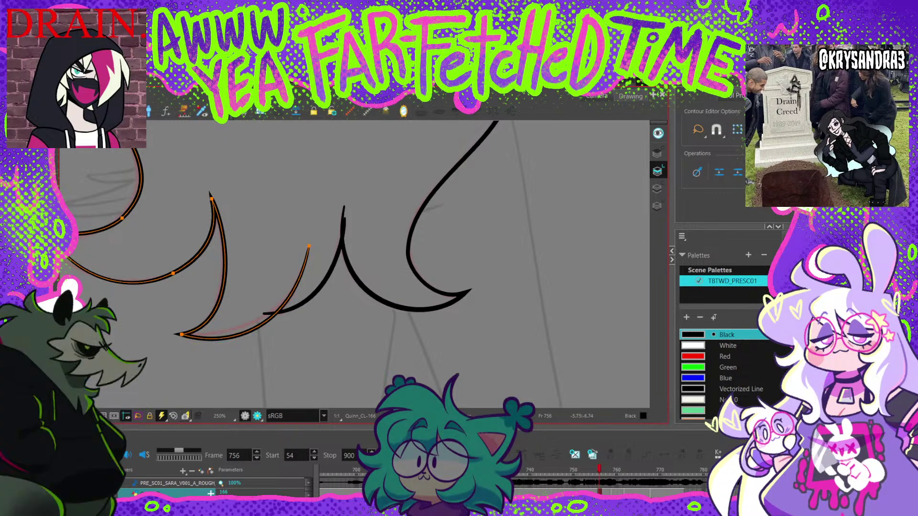
left_click_drag(182, 328, 181, 334)
left_click_drag(230, 350, 226, 336)
left_click_drag(225, 264, 270, 326)
Step: Reshape the leftmost curl at the hem by shifting its tip, underside point and inner bend onto the rough
left_click(207, 293)
left_click_drag(177, 307, 223, 320)
mouse_move(150, 258)
left_mouse_down()
mouse_move(133, 272)
mouse_move(139, 267)
left_mouse_up()
mouse_move(148, 297)
left_mouse_down()
mouse_move(160, 284)
mouse_move(158, 310)
left_mouse_up()
left_click(282, 318)
left_click_drag(282, 318, 280, 316)
key("Escape")
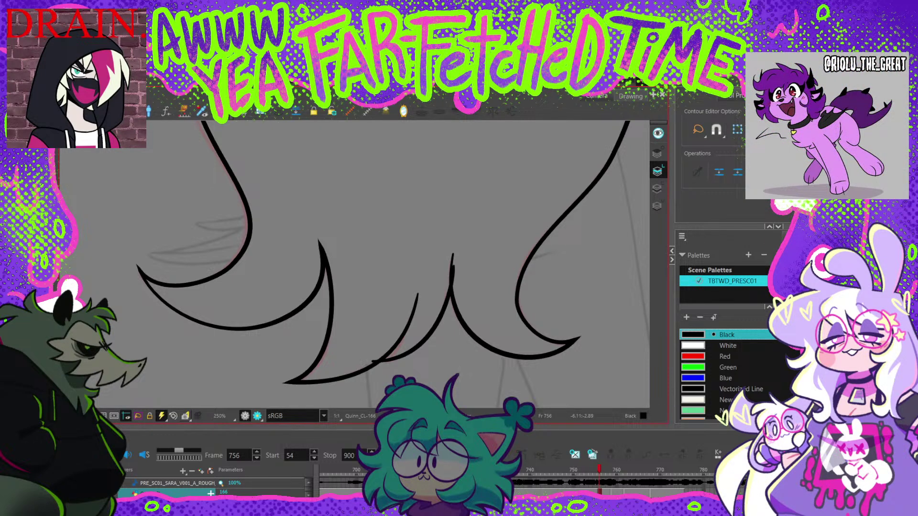
left_click(284, 319)
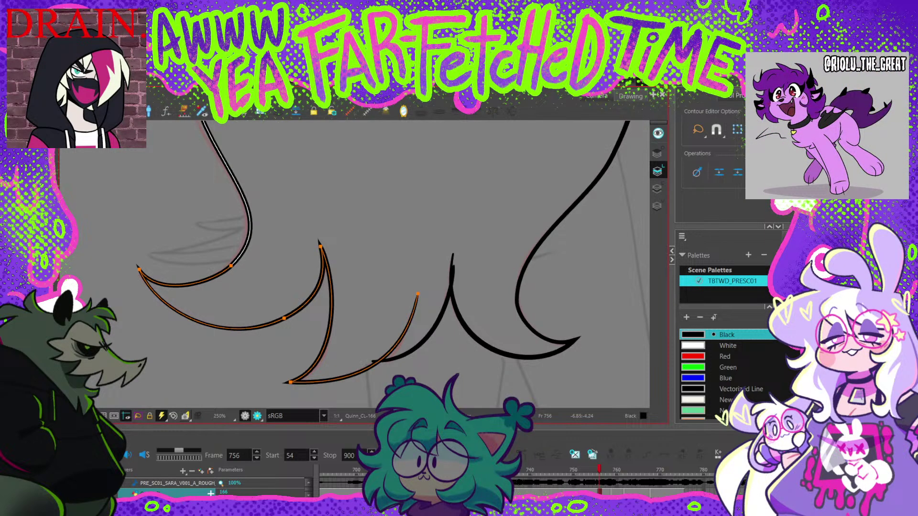
left_click_drag(230, 266, 228, 266)
Step: Adjust the corner and upper end of the back-of-head outline to match the rough
left_click_drag(244, 220, 279, 343)
key("1")
key("1")
left_click_drag(313, 234, 286, 308)
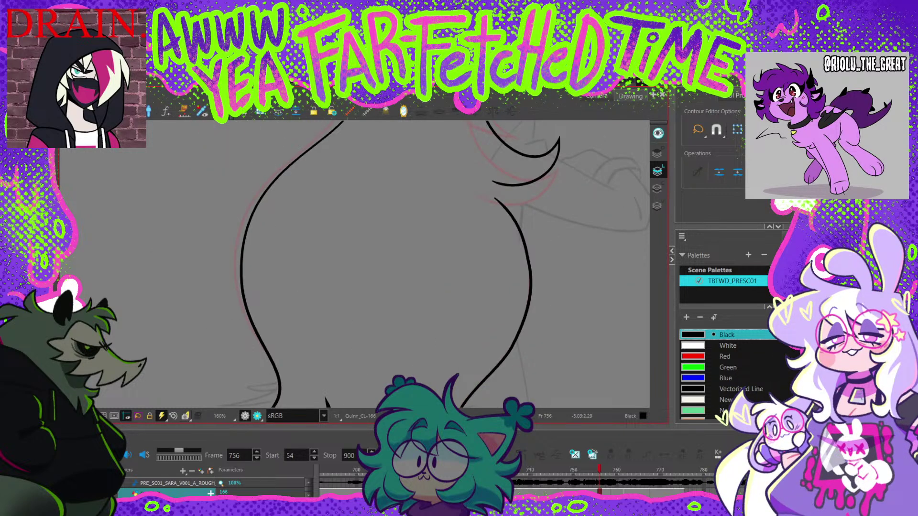
left_click_drag(397, 205, 348, 318)
left_click_drag(396, 225, 385, 302)
left_click(298, 197)
key("2")
left_click_drag(296, 192, 296, 176)
left_click_drag(421, 151, 402, 200)
left_click(274, 247)
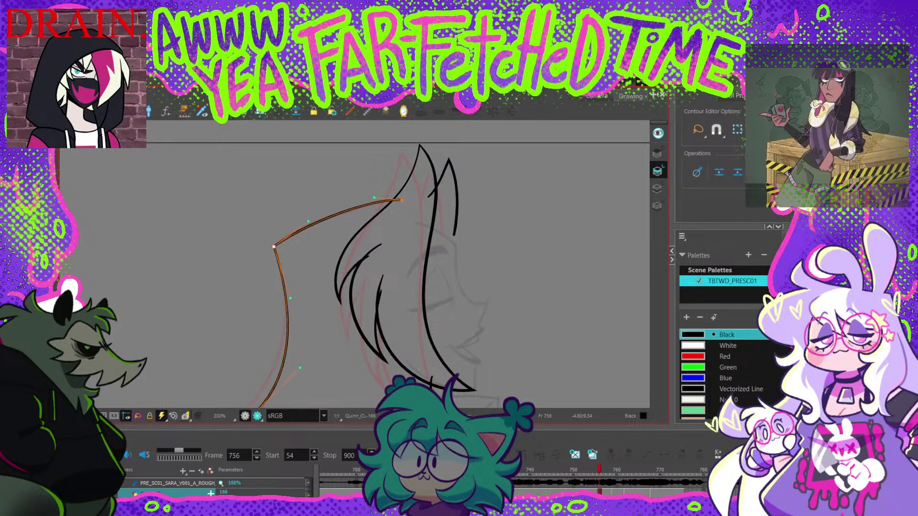
key("Escape")
Step: Reshape the left back hair outline by moving its neck and side points outward and adjusting their curve handles
key("1")
key("1")
left_click_drag(334, 288, 369, 227)
key("2")
left_click(312, 266)
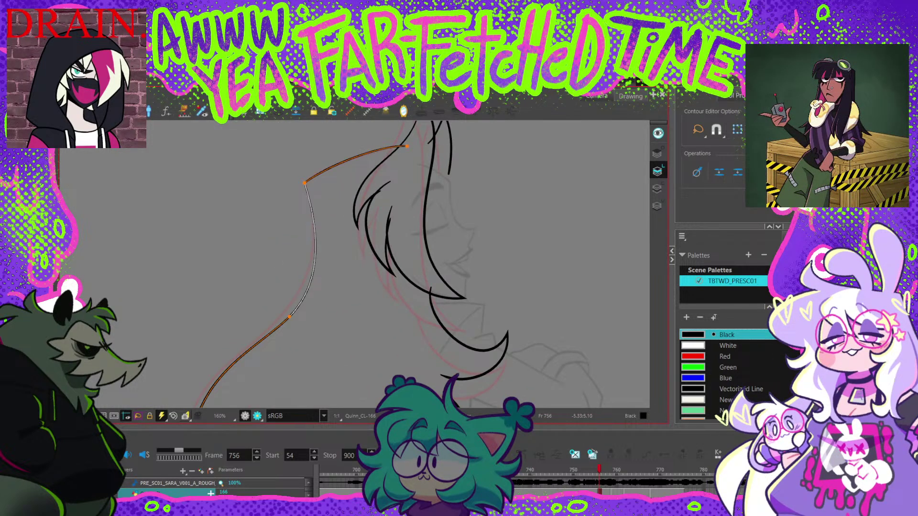
left_click(289, 317)
left_click_drag(290, 317, 322, 160)
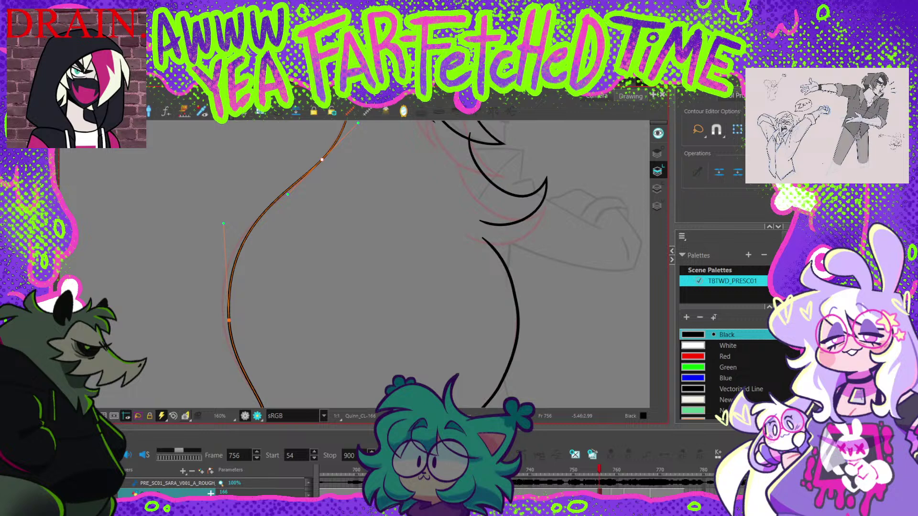
left_click(229, 320)
left_click_drag(229, 320, 221, 314)
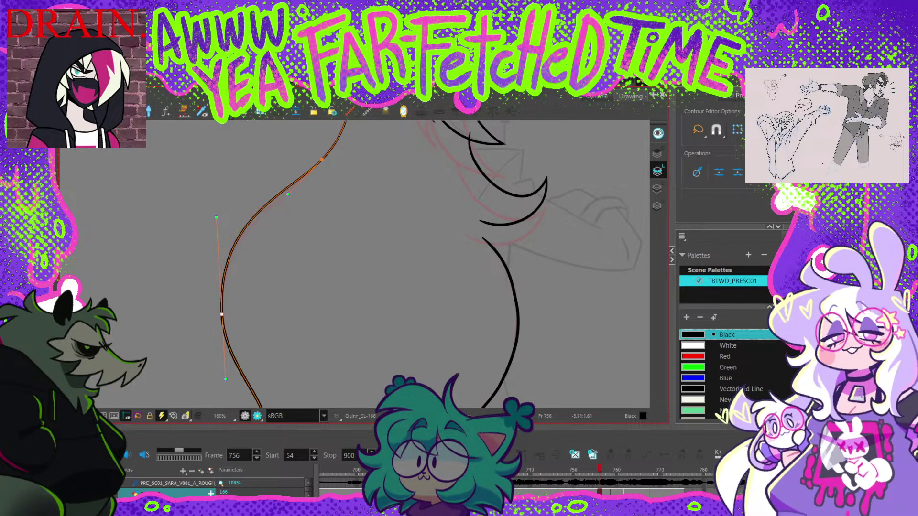
left_click_drag(217, 217, 216, 234)
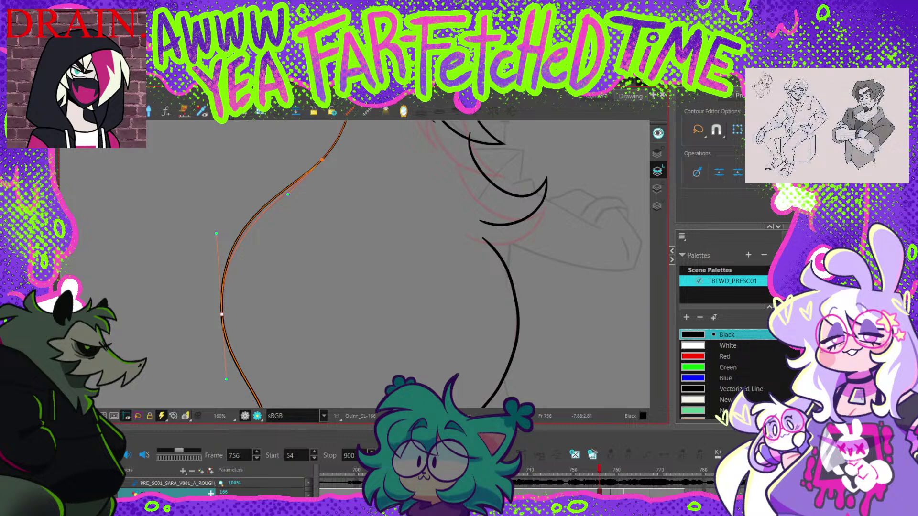
left_click_drag(288, 194, 286, 192)
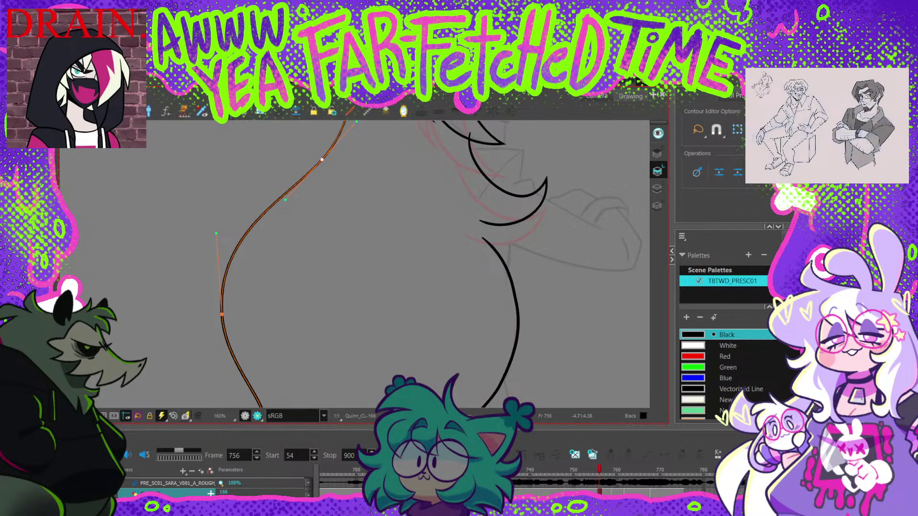
key("Escape")
Step: Select the face-framing side lock with its inner strands, then move and scale it onto the frame 756 rough
key("1")
left_click_drag(385, 241, 317, 345)
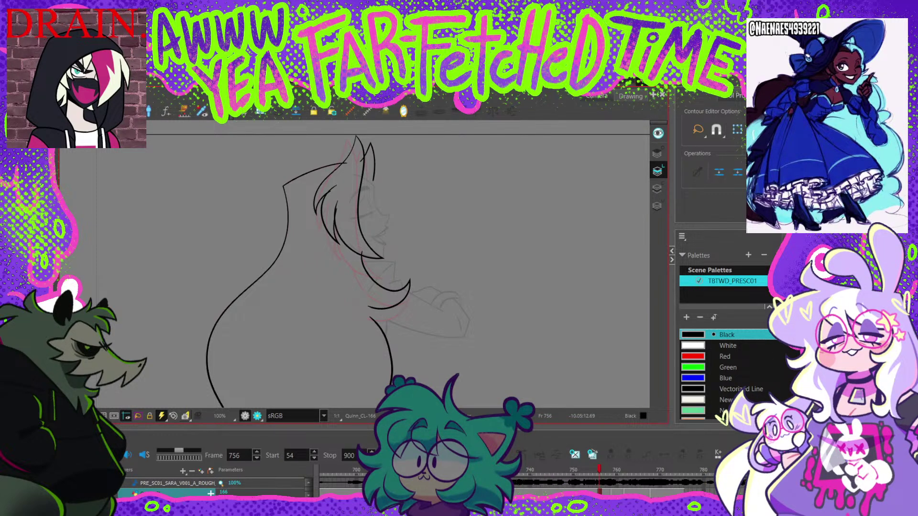
key("alt+s")
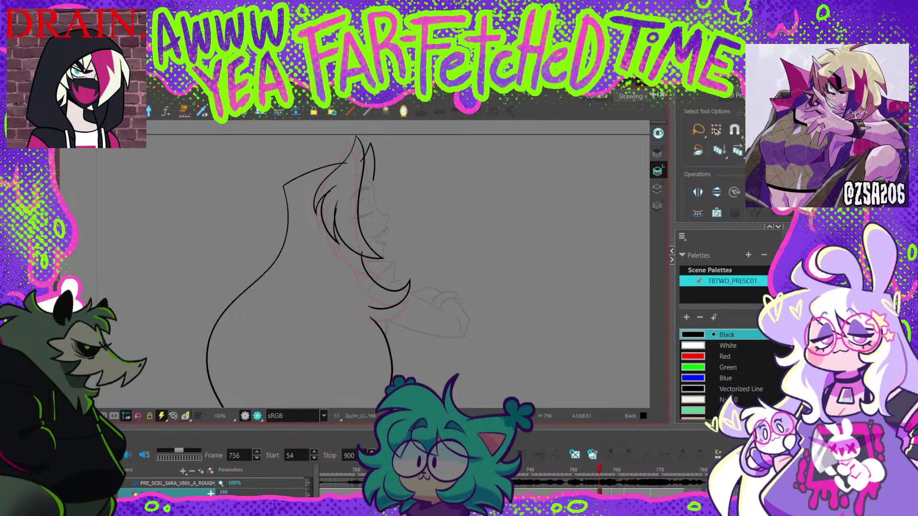
scroll(338, 179, "up", 2)
left_click_drag(358, 171, 305, 193)
mouse_move(330, 163)
left_mouse_down()
mouse_move(318, 198)
mouse_move(303, 198)
left_mouse_up()
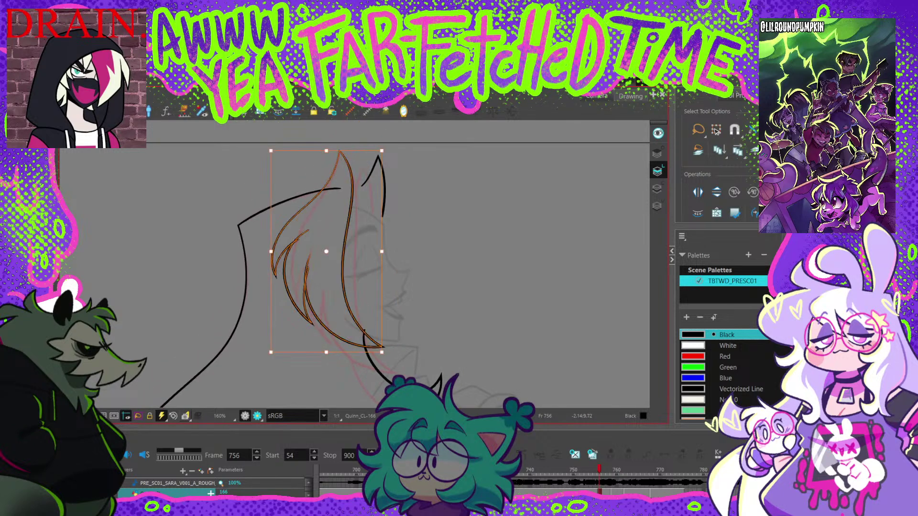
left_click_drag(388, 345, 370, 288)
left_click_drag(325, 211, 325, 221)
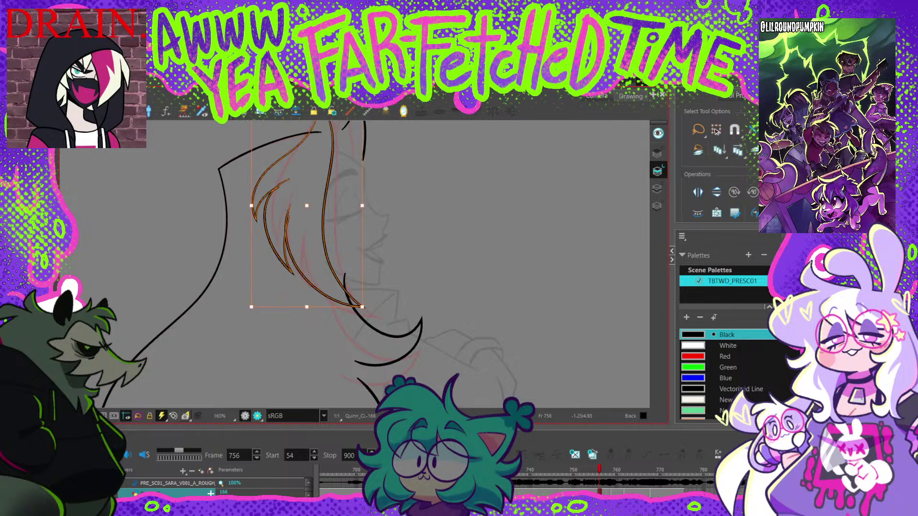
left_click_drag(363, 307, 377, 316)
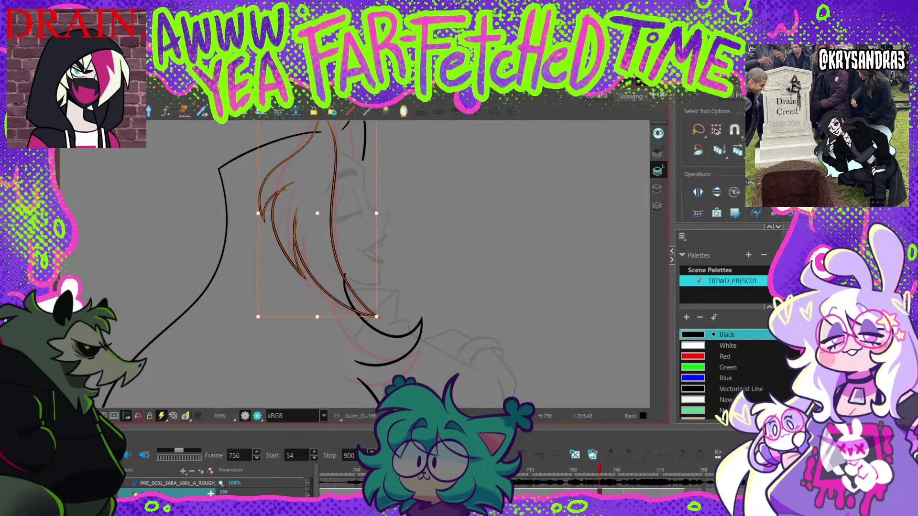
key("1")
left_click_drag(358, 205, 351, 238)
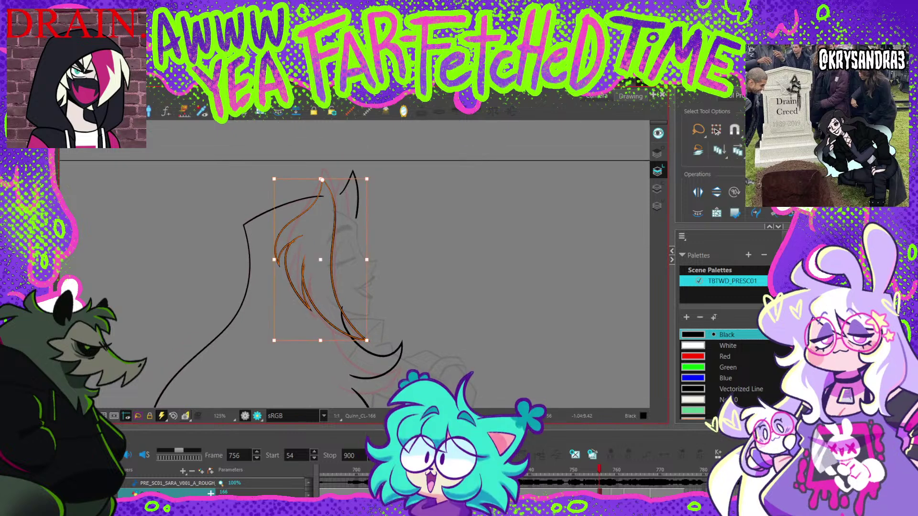
key("Escape")
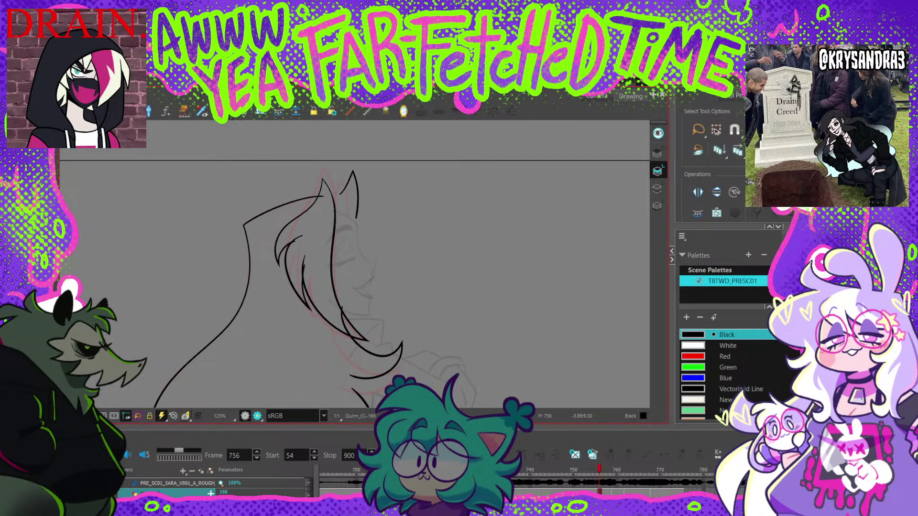
Step: Stretch the selected side lock upward so its top tip reaches the height of the rough
key("ctrl+z")
key("2")
key("2")
key("2")
left_click_drag(323, 181, 324, 155)
key("1")
key("1")
key("Escape")
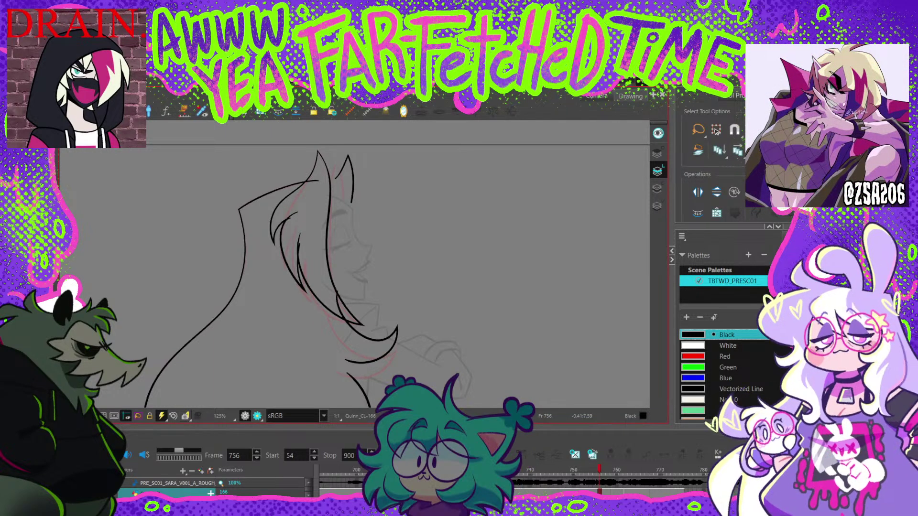
Step: Reshape the long front strand of the side lock by adjusting the curves at its lower tip and moving its inner end down
key("alt+q")
left_click(328, 229)
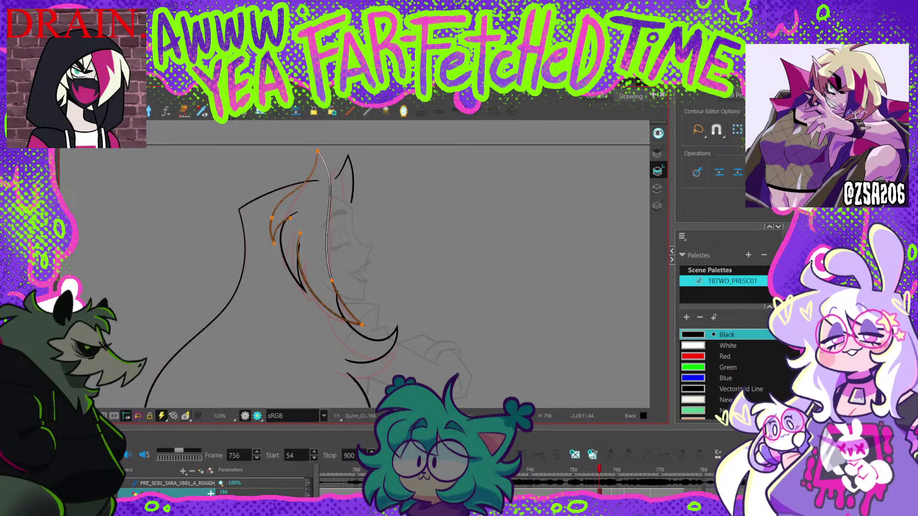
scroll(335, 284, "up", 2)
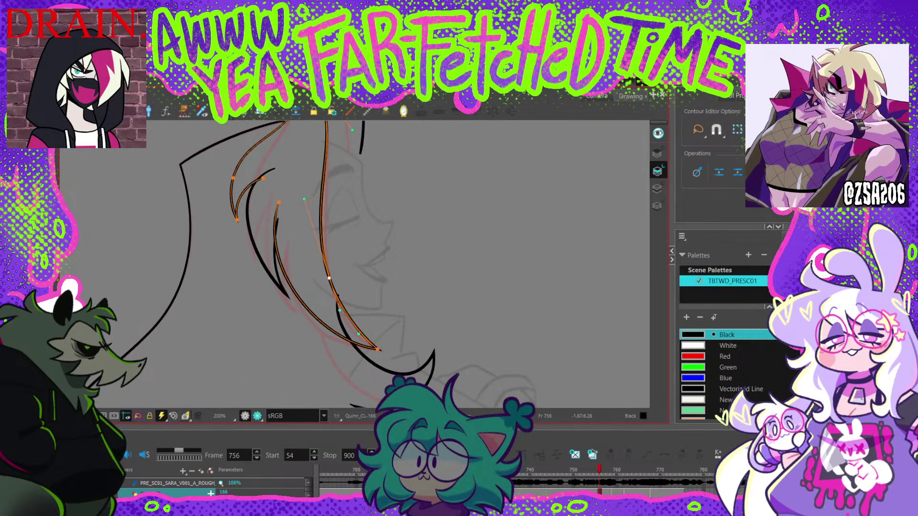
left_click_drag(319, 156, 317, 228)
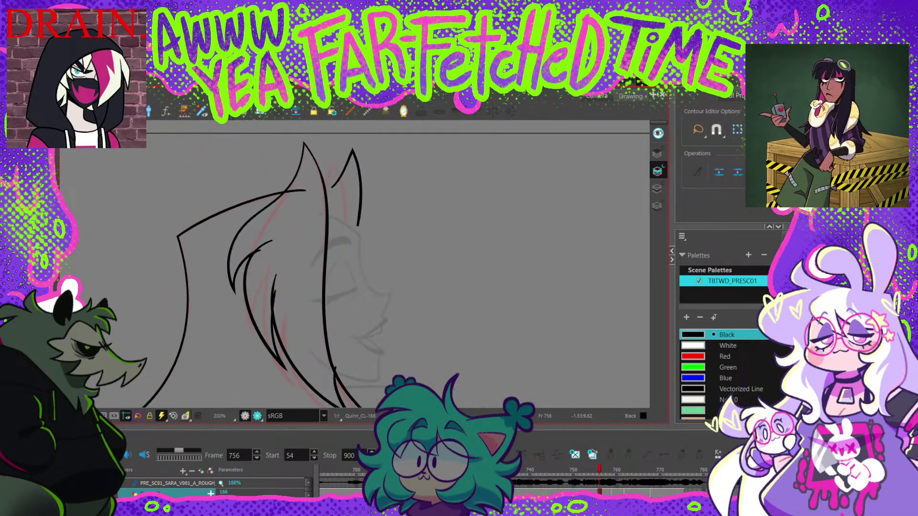
left_click_drag(350, 203, 347, 200)
left_click_drag(347, 287, 313, 184)
left_click(341, 319)
left_click_drag(323, 301, 311, 305)
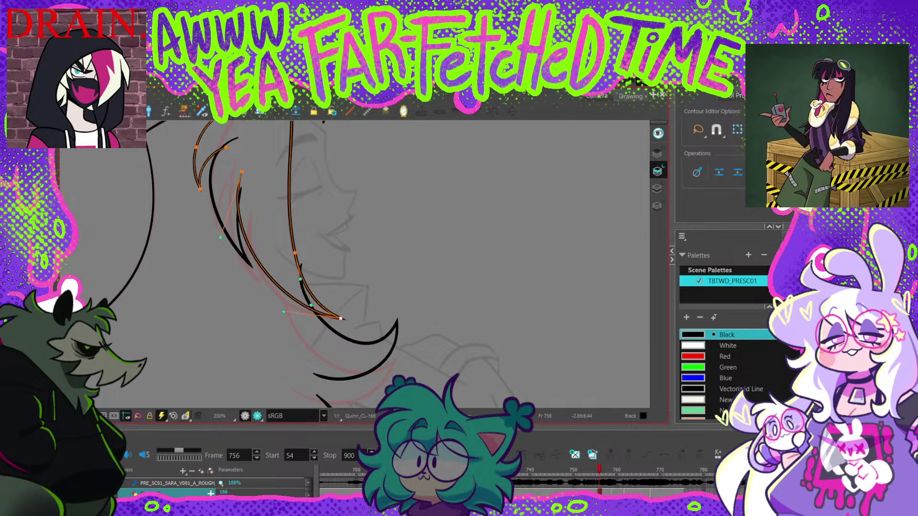
left_click_drag(242, 172, 253, 213)
left_click_drag(231, 278, 241, 277)
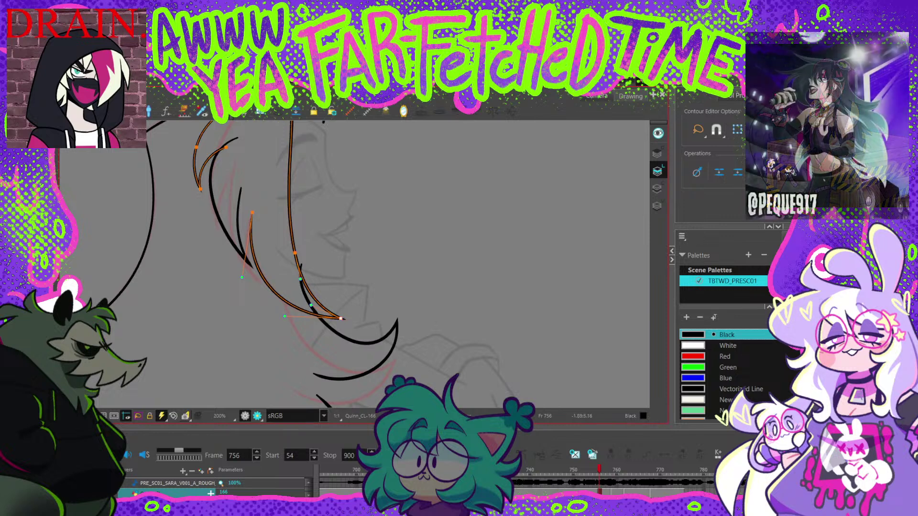
key("Escape")
left_click_drag(306, 277, 340, 312)
left_click(287, 268)
left_click(286, 248)
key("Escape")
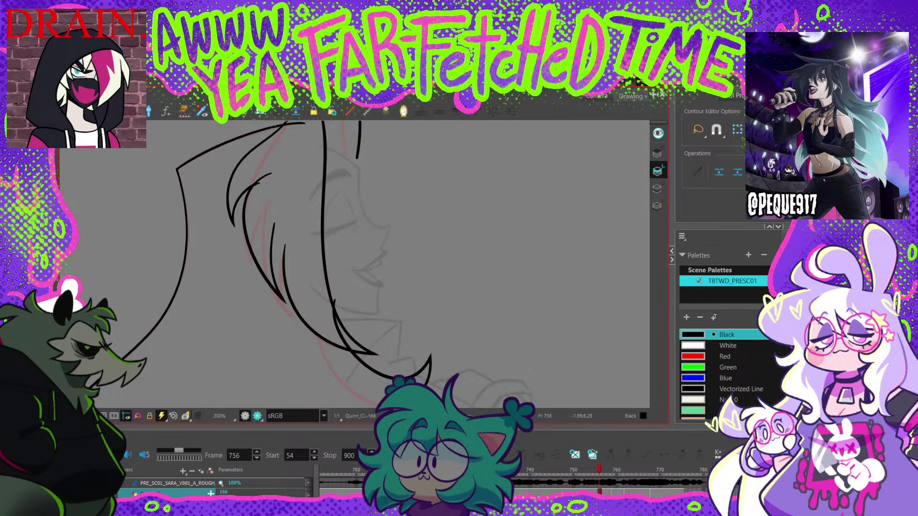
Step: Reshape the middle strand of the side lock by moving its inner end, lower tip and upper end and adjusting its curves
left_click(274, 223)
left_click_drag(274, 224, 285, 257)
left_click_drag(244, 224, 248, 223)
left_click_drag(283, 301, 293, 317)
left_click_drag(285, 256, 287, 250)
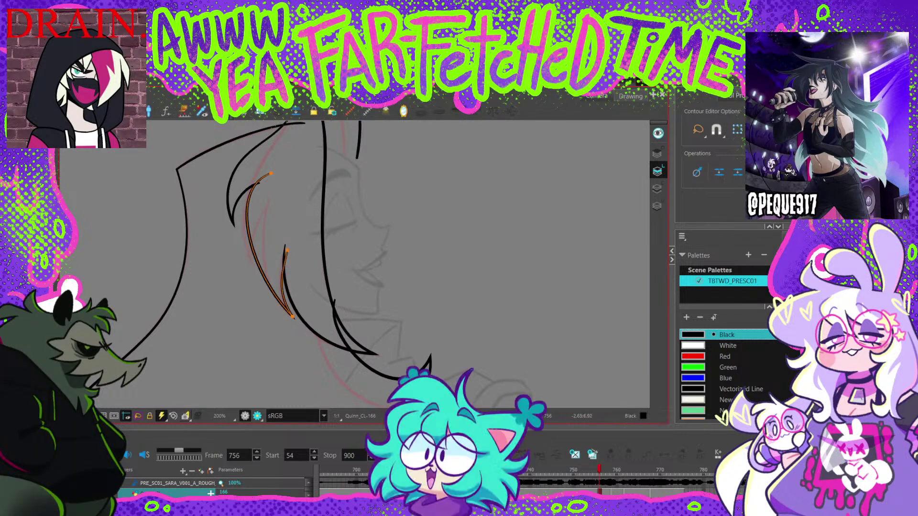
left_click(286, 250)
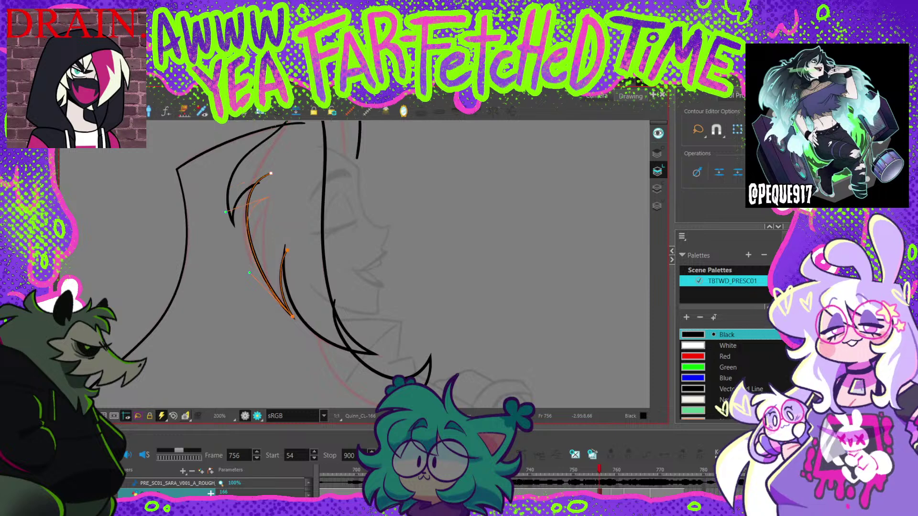
left_click_drag(271, 174, 270, 197)
left_click_drag(259, 241, 258, 275)
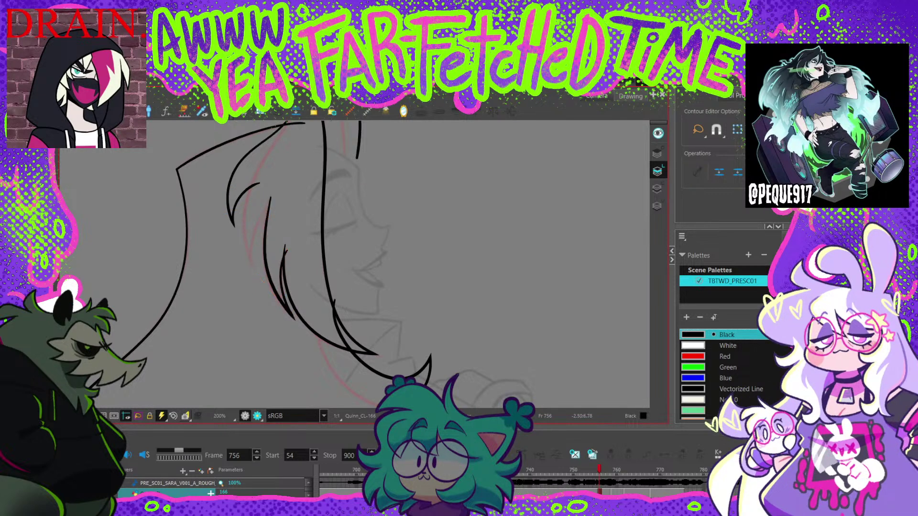
left_click_drag(257, 276, 256, 285)
key("Escape")
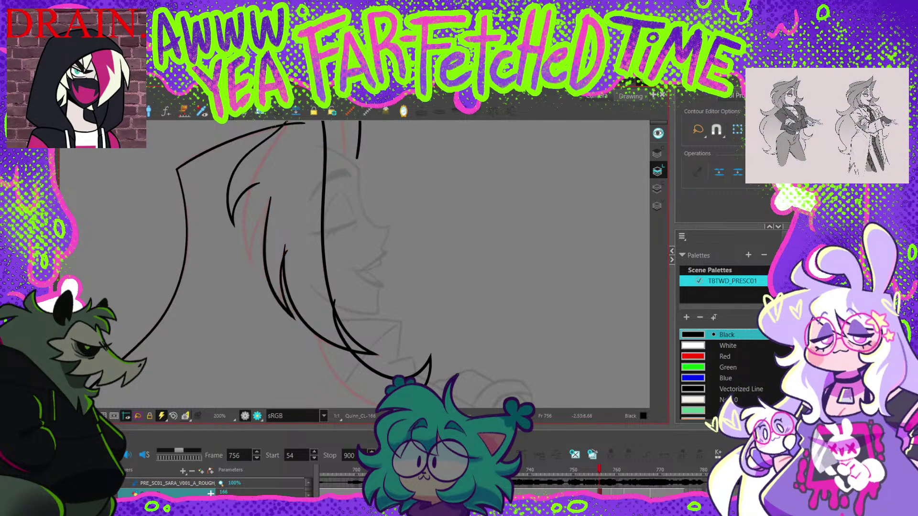
left_click(271, 197)
left_click_drag(270, 198, 288, 260)
key("Escape")
Step: Reshape the rear strand of the side lock by moving its tip, inner end and side point and adjusting the curve handles
left_click(287, 250)
left_click(244, 263)
left_click_drag(249, 284, 258, 305)
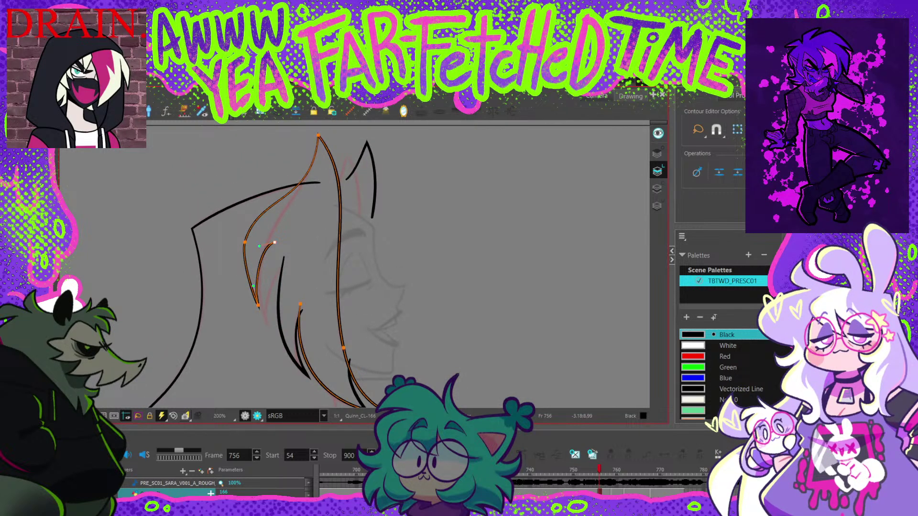
left_click_drag(274, 242, 286, 269)
left_click_drag(258, 305, 267, 321)
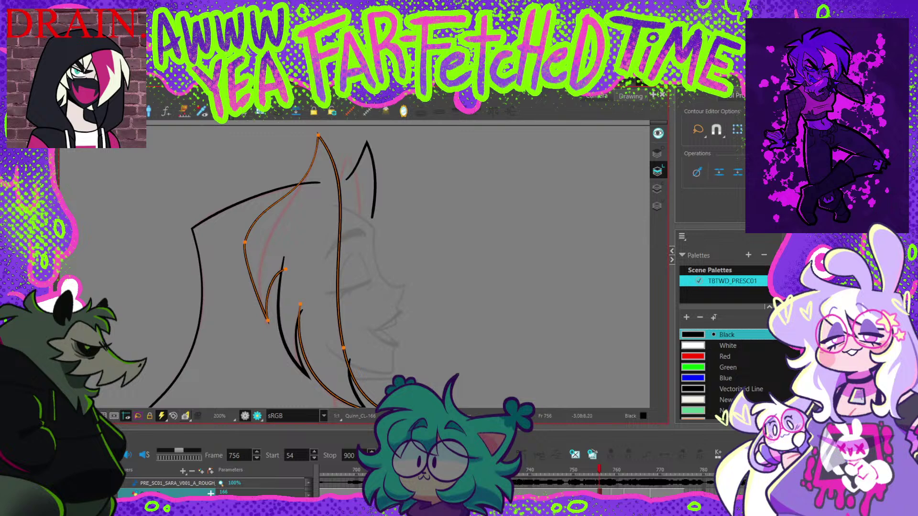
mouse_move(270, 273)
left_mouse_down()
mouse_move(274, 284)
mouse_move(285, 264)
mouse_move(261, 261)
left_mouse_up()
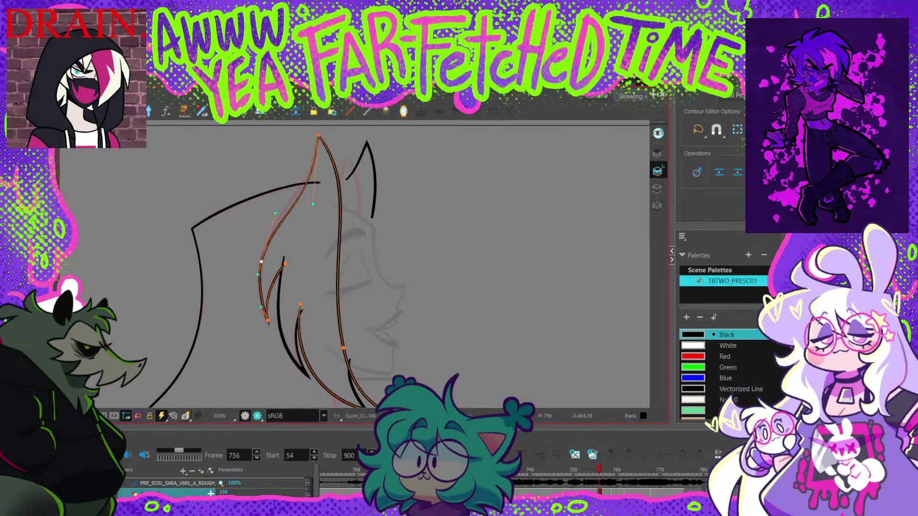
left_click_drag(260, 307, 257, 305)
left_click_drag(275, 213, 312, 198)
key("Escape")
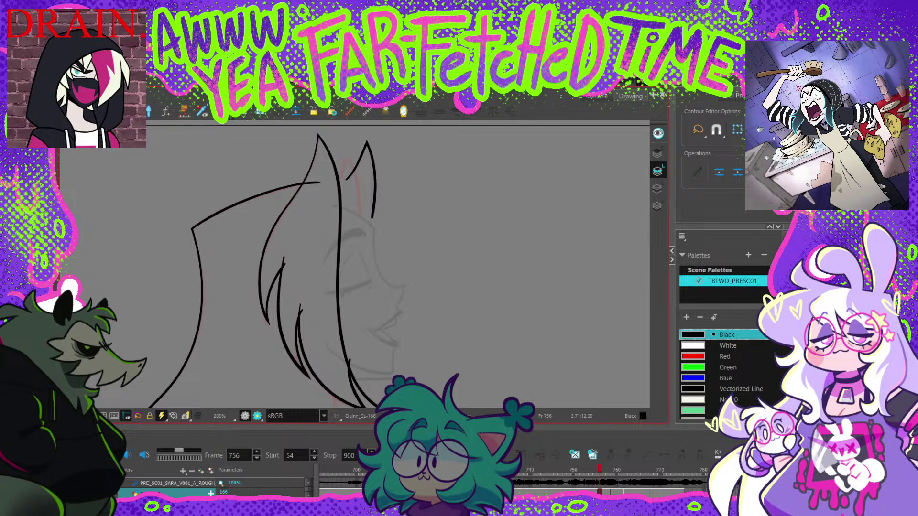
Step: Reshape the small pointed tuft above the forehead by moving its inner end, tip and lower end onto the rough
left_click(356, 162)
left_click_drag(346, 180, 334, 191)
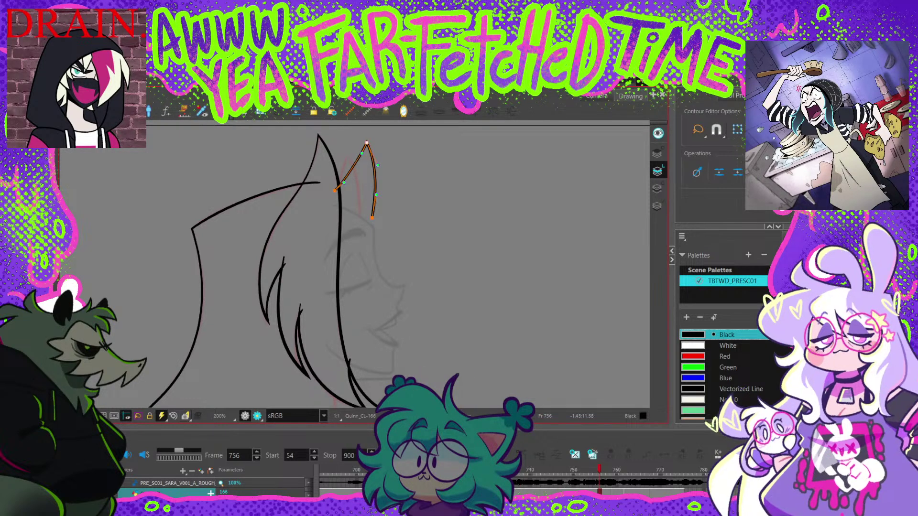
mouse_move(367, 143)
left_mouse_down()
mouse_move(348, 154)
mouse_move(338, 184)
left_mouse_up()
left_click_drag(372, 218, 357, 224)
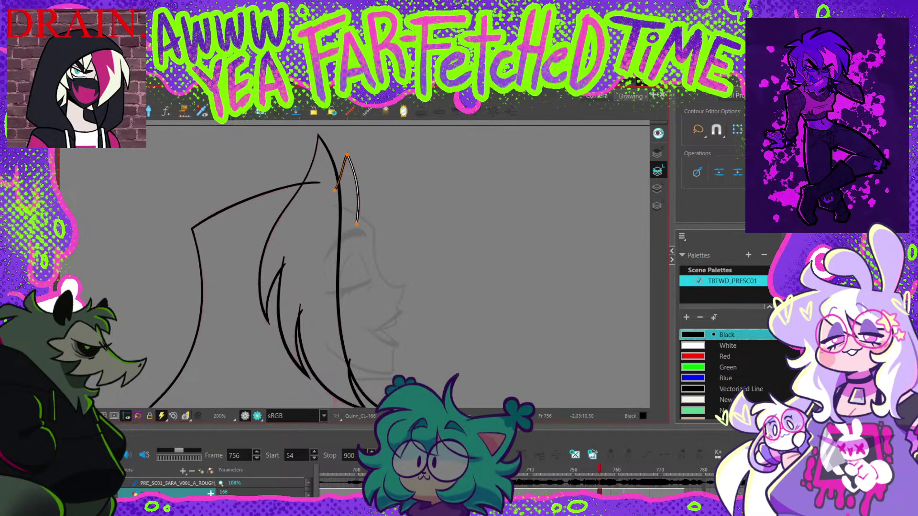
left_click_drag(343, 165, 343, 164)
left_click(356, 224)
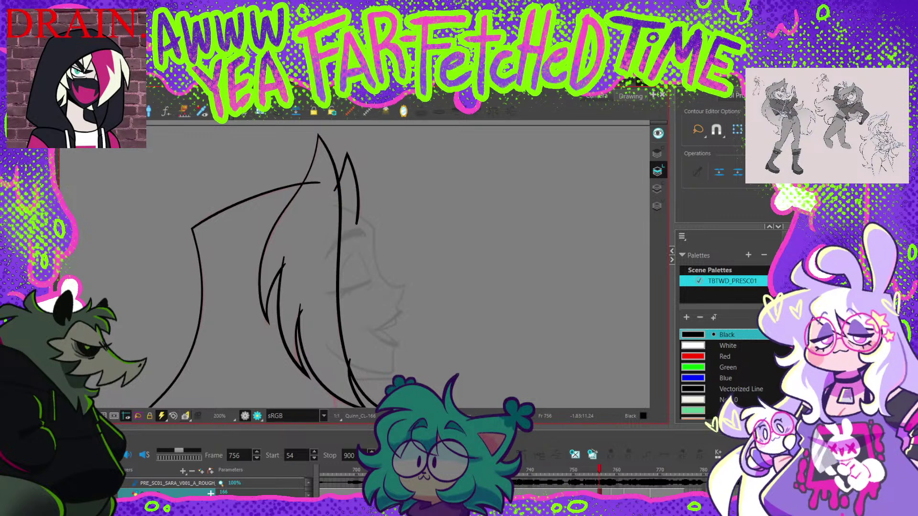
key("Escape")
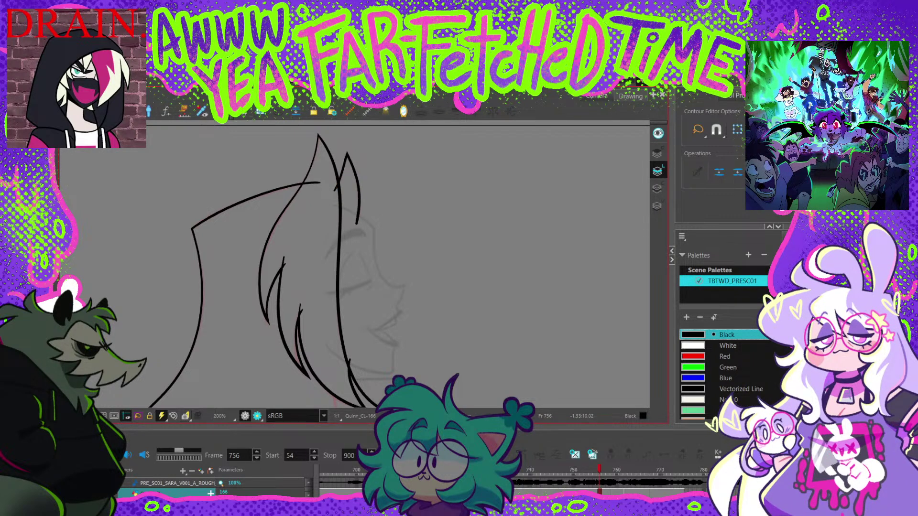
Step: Reshape the curl below the chin by lowering its tip, moving its upper end outward and adjusting its curves to the rough
scroll(326, 144, "down", 4)
scroll(362, 237, "up", 2)
mouse_move(362, 330)
left_mouse_down()
mouse_move(355, 141)
mouse_move(362, 258)
mouse_move(349, 290)
mouse_move(297, 298)
left_mouse_up()
scroll(330, 280, "up", 2)
left_click(330, 284)
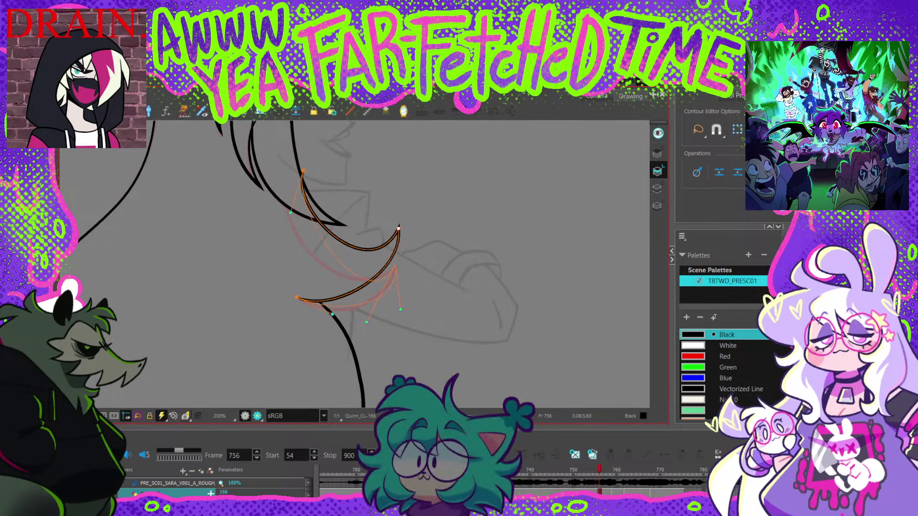
left_click_drag(399, 229, 395, 263)
left_click_drag(391, 313, 374, 322)
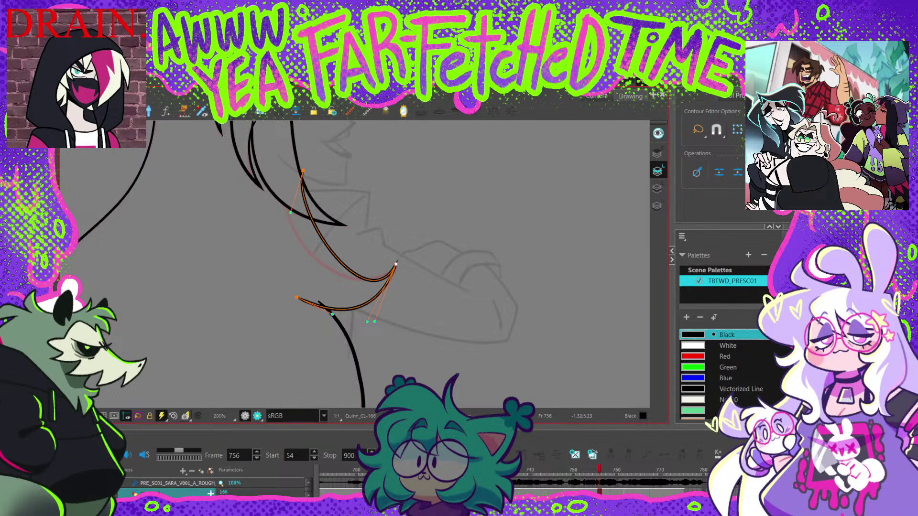
left_click_drag(303, 171, 284, 188)
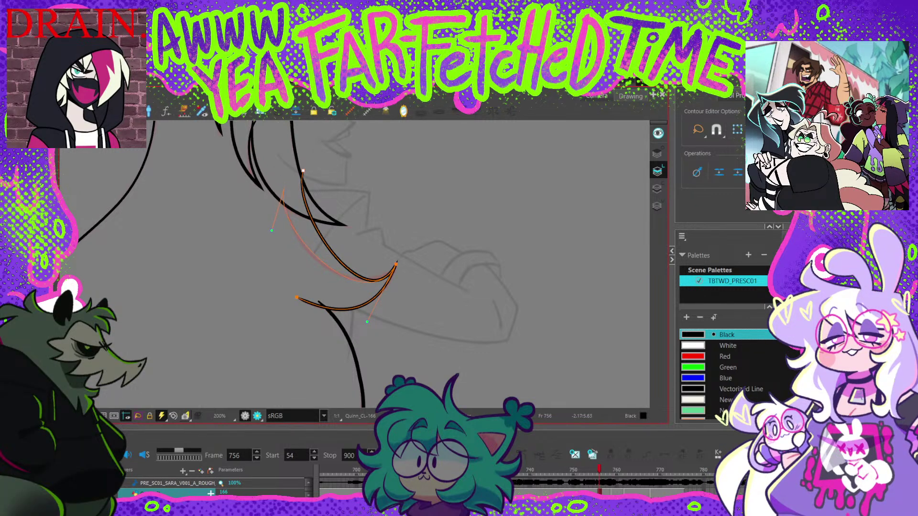
left_click(395, 264)
left_click_drag(367, 322, 356, 312)
key("Escape")
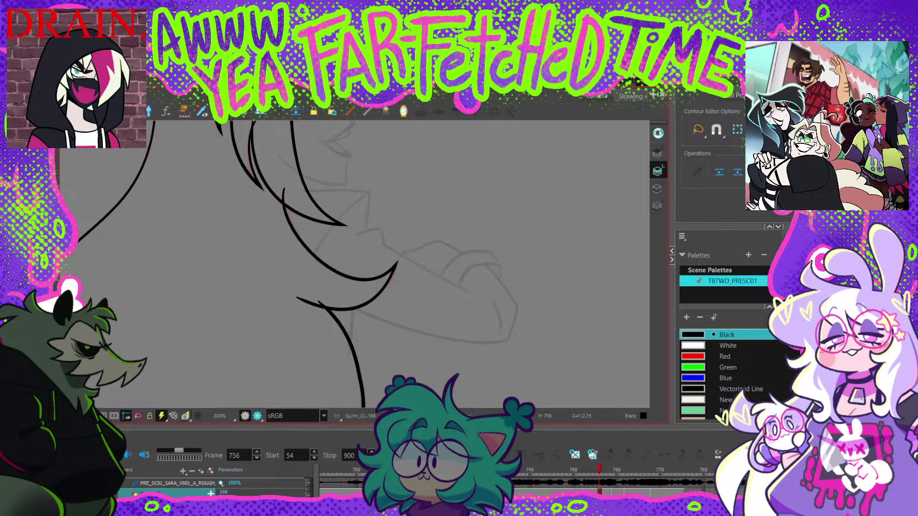
left_click(396, 264)
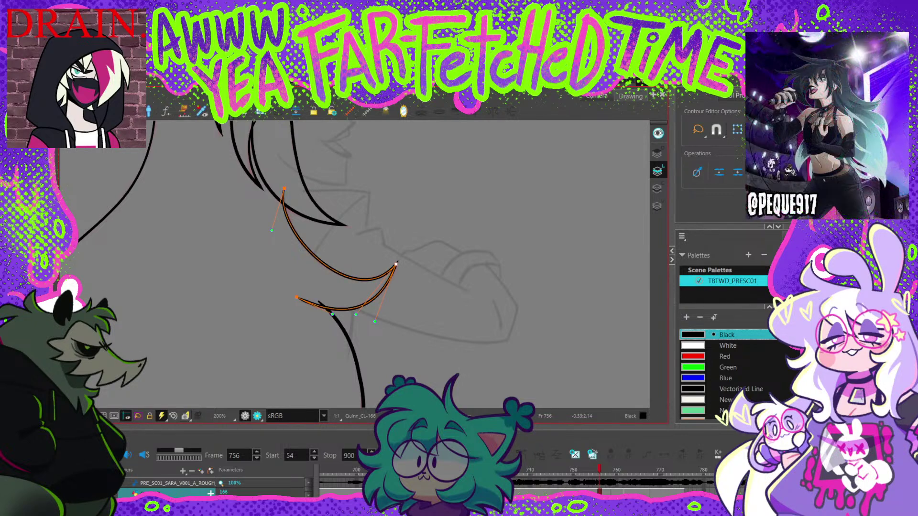
key("Escape")
Step: Review the whole hair drawing at frame 756 and compare it with the rough at earlier frames and the hair at frame 769
scroll(449, 302, "down", 3)
left_click_drag(431, 294, 375, 251)
scroll(376, 251, "down", 2)
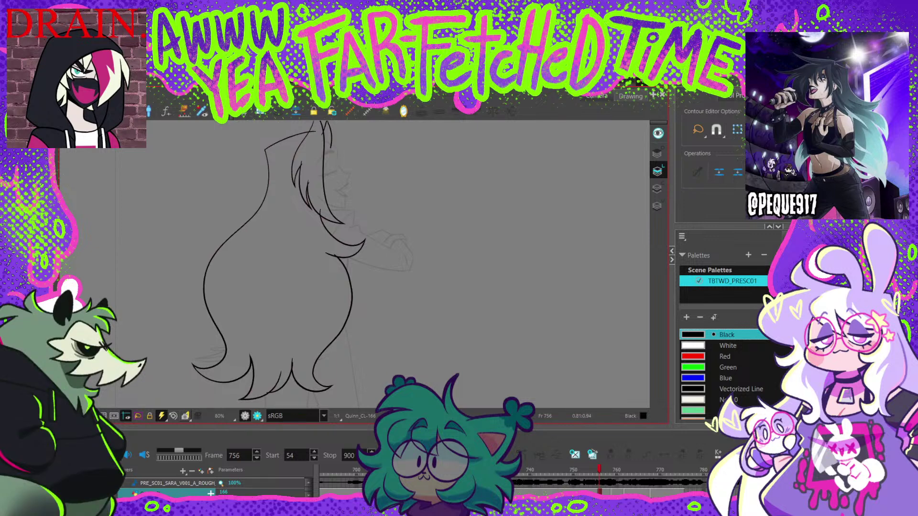
key("comma")
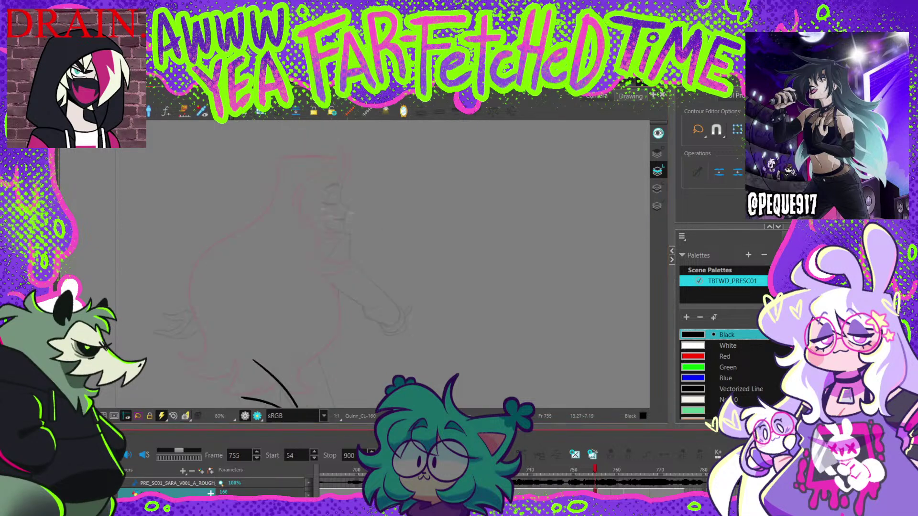
key("comma")
key("comma")
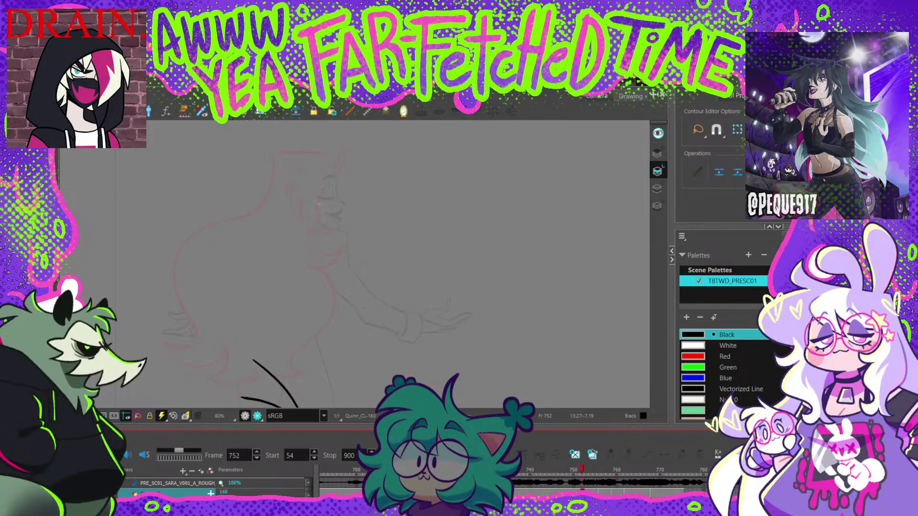
key("comma")
key("comma")
key("comma")
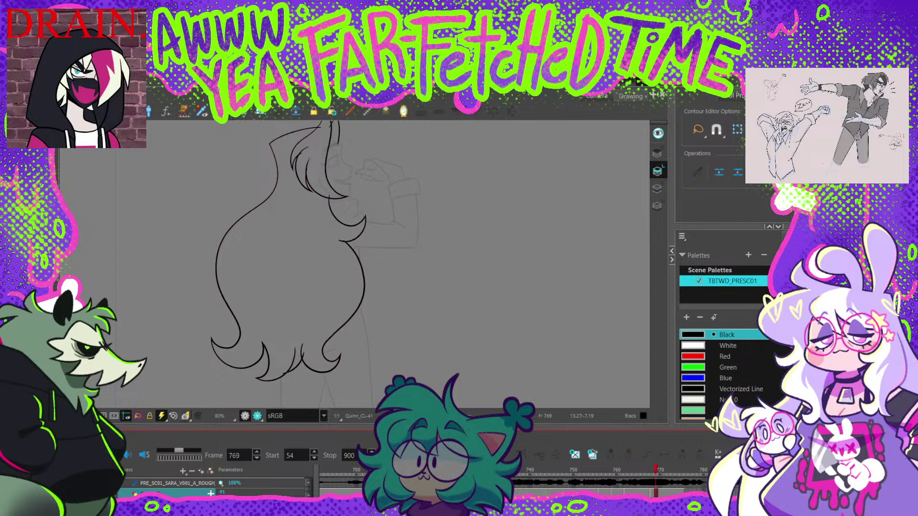
Step: Review the hair line art across the neighbouring drawings and frames, and return to the full hair drawing at frame 769
key("alt+s")
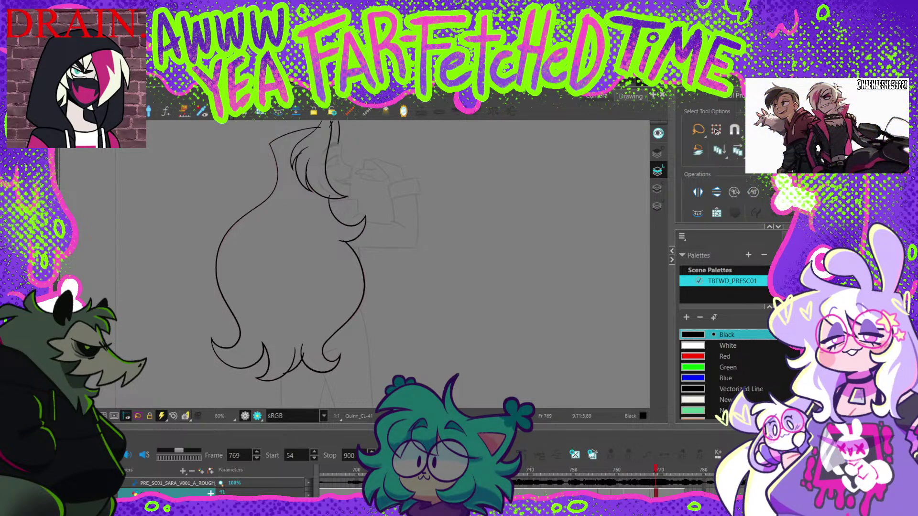
mouse_move(656, 470)
left_mouse_down()
mouse_move(552, 470)
mouse_move(617, 470)
left_mouse_up()
key("f")
key("f")
key("f")
key("f")
key("f")
key("f")
key("f")
key("f")
key("f")
key("f")
key("f")
key("f")
key("f")
key("f")
key("f")
key("f")
key("f")
key("f")
key("f")
key("f")
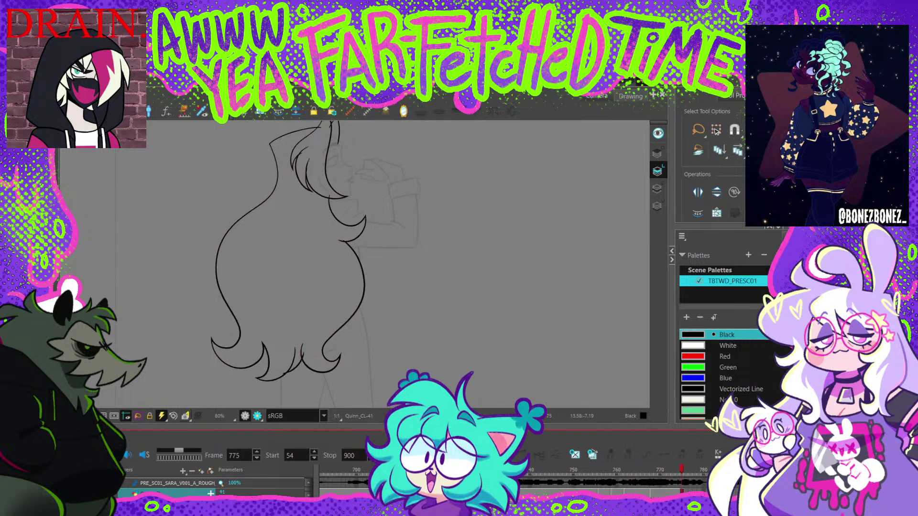
left_click_drag(491, 470, 655, 470)
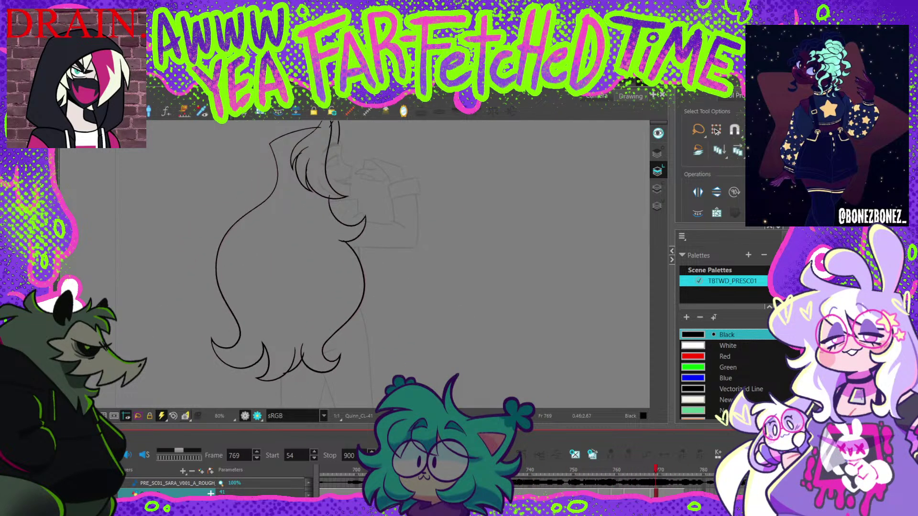
key("2")
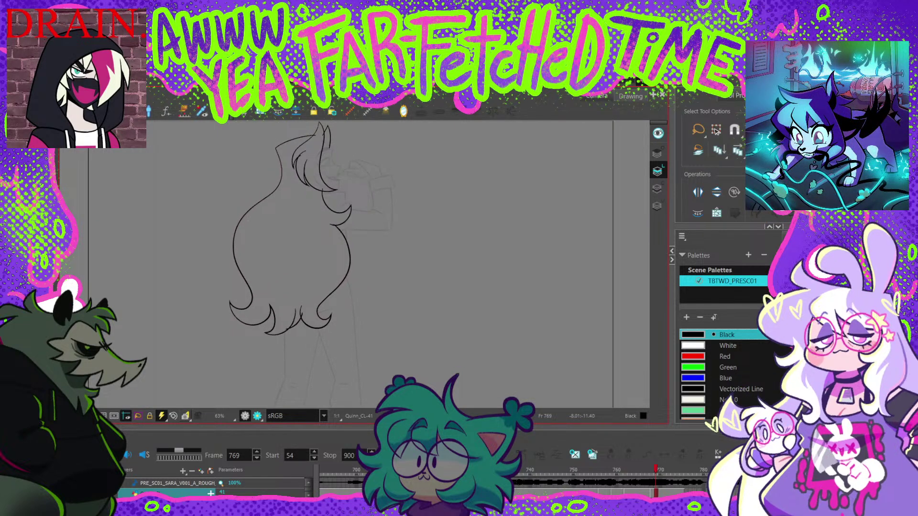
Step: Find where the leftover two-stroke hair drawing before frame 755 is held and delete it at frame 644
key("f")
key("f")
key("f")
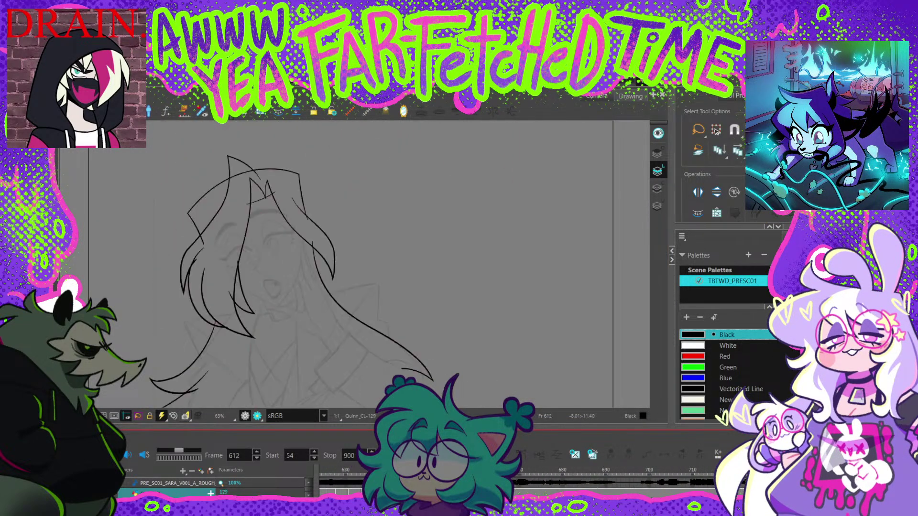
key("g")
key("g")
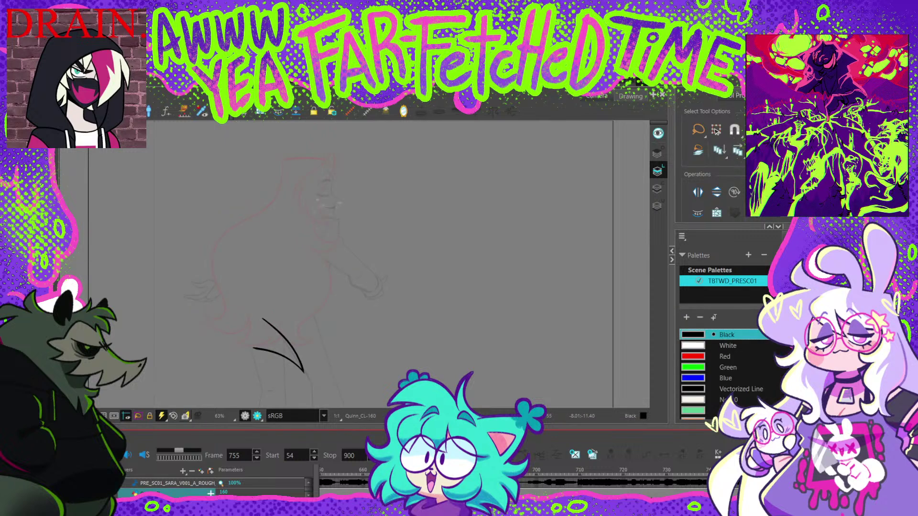
key("comma")
key("comma")
key("comma")
key("comma")
key("comma")
key("comma")
key("comma")
key("comma")
key("comma")
key("comma")
key("comma")
key("comma")
key("comma")
key("comma")
key("comma")
key("comma")
key("comma")
key("comma")
key("comma")
key("comma")
key("comma")
key("comma")
key("comma")
key("period")
key("comma")
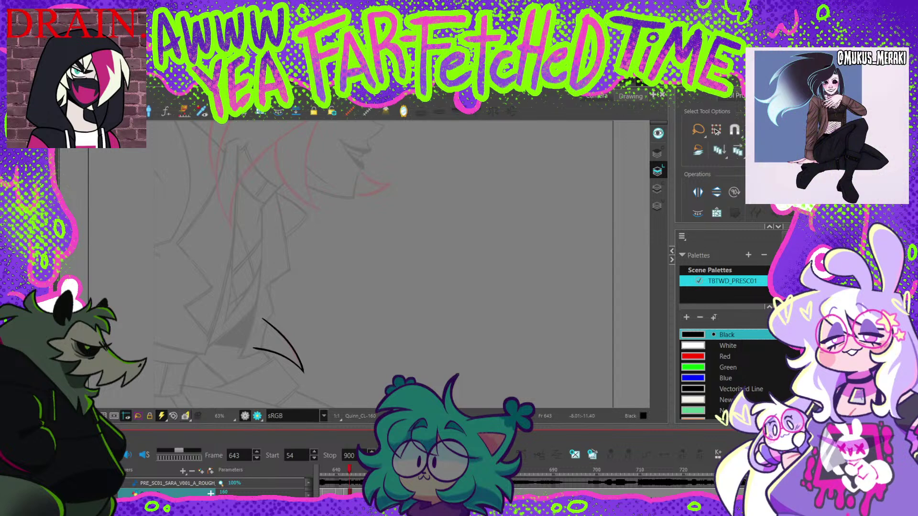
key("period")
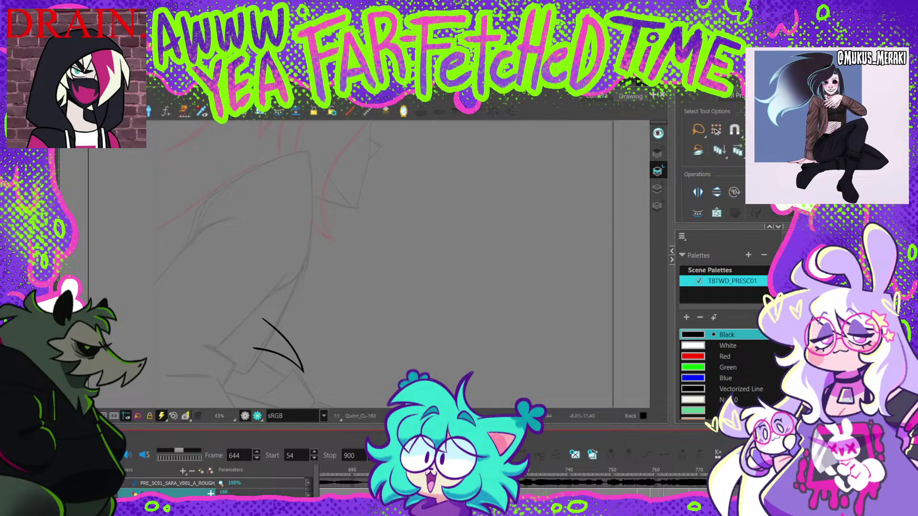
key("Delete")
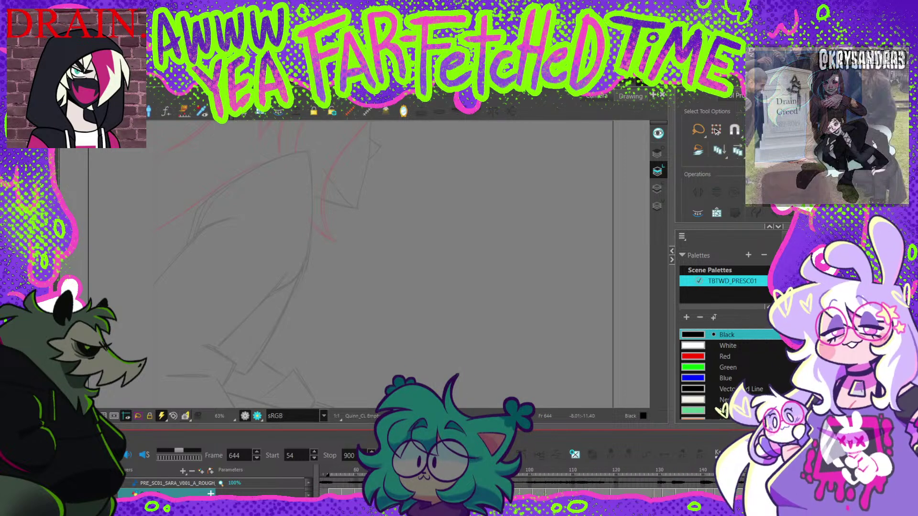
Step: Play back the cleaned hair animation over the rough from the start frame 54
key("shift+comma")
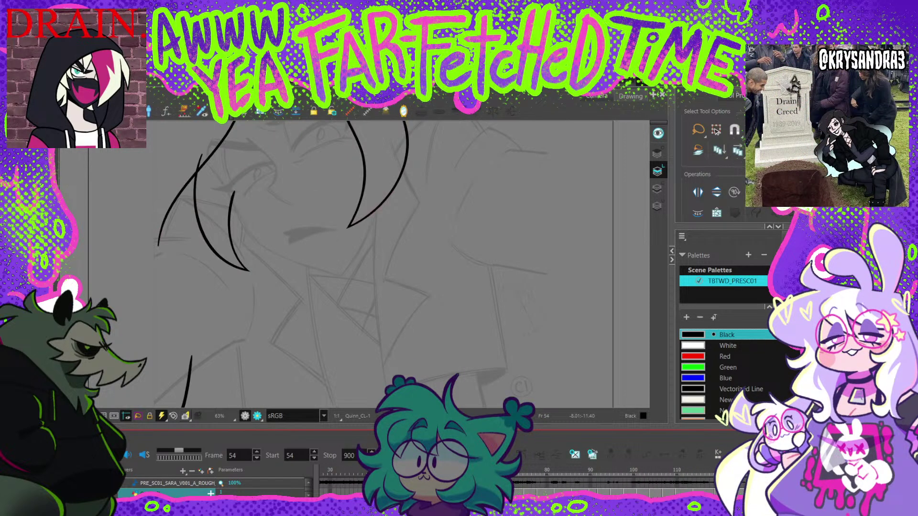
key("Return")
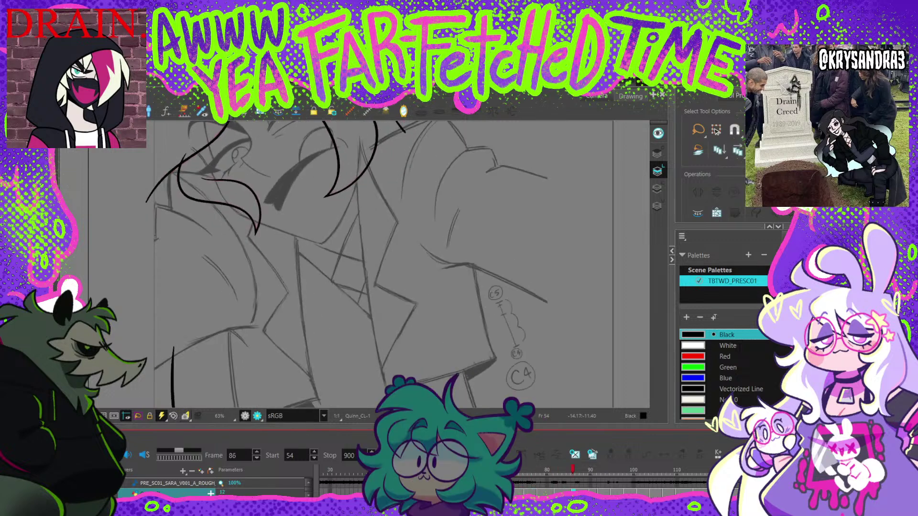